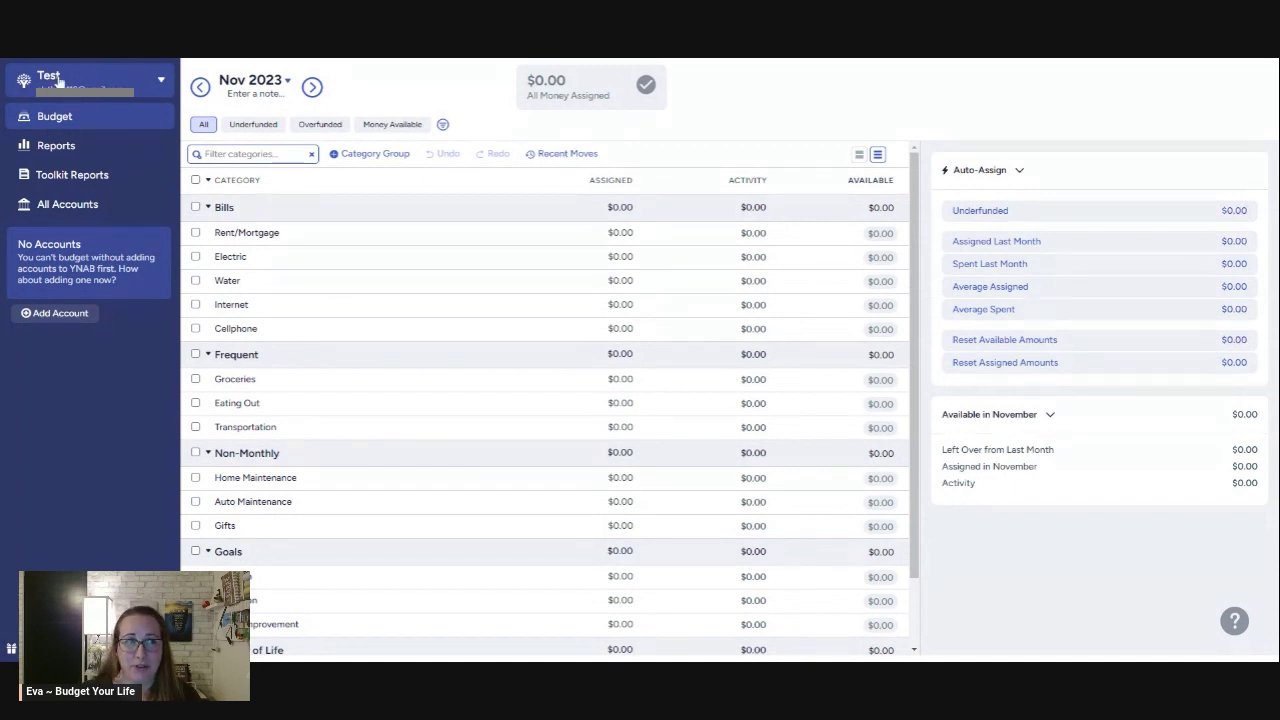
Create a new budget named with the owner's first name plus "New Budget", keeping the default currency, number and date formats.
{"action": "left_click", "coordinate": [58, 82]}
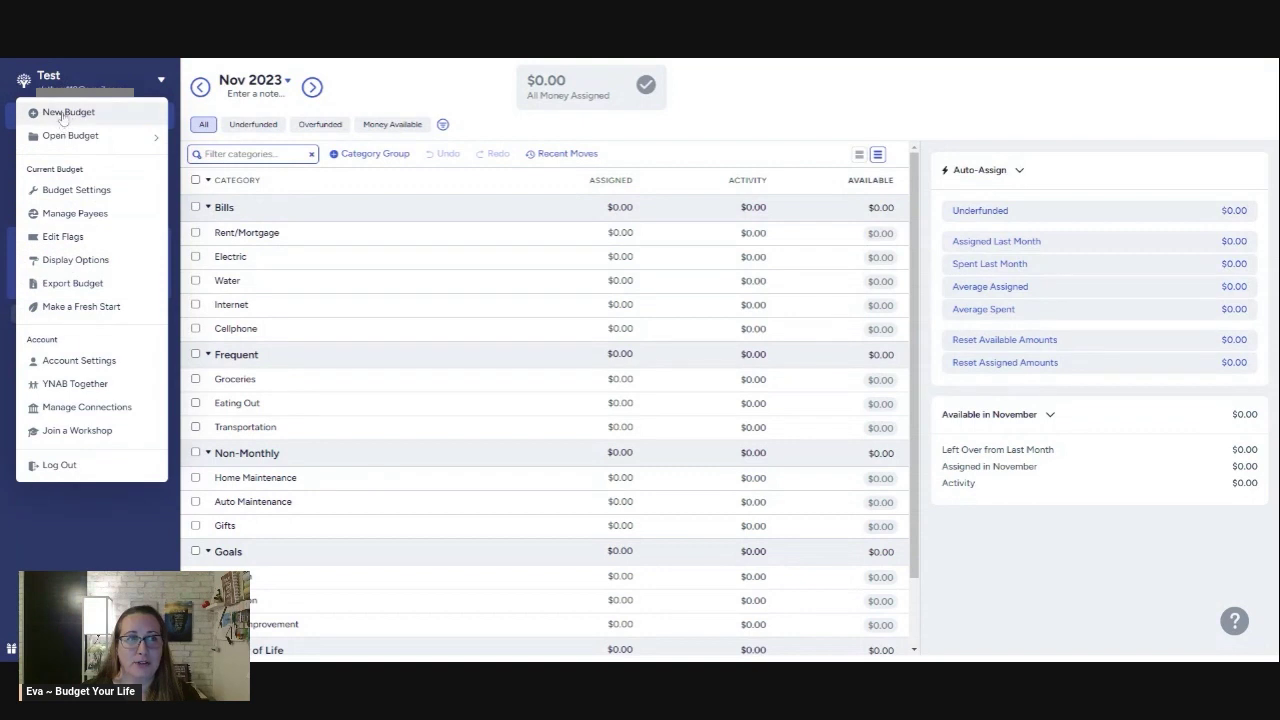
{"action": "left_click", "coordinate": [62, 118]}
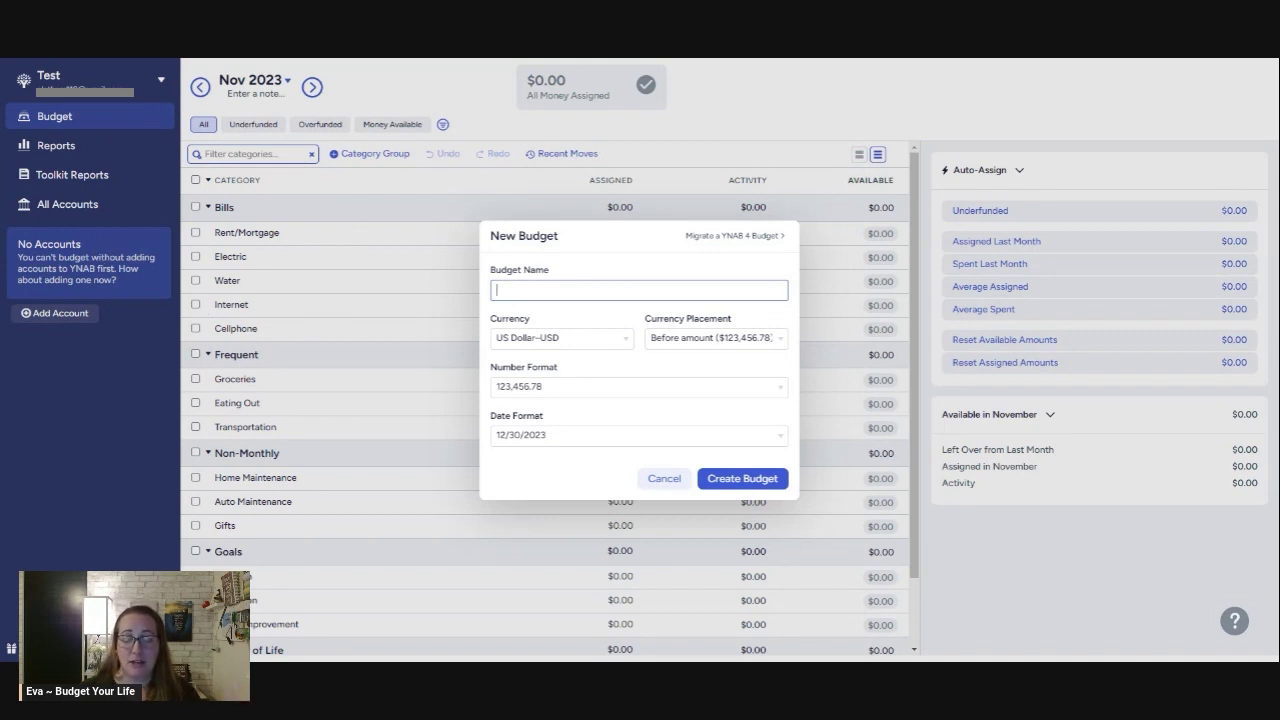
{"action": "type", "text": "Eva"}
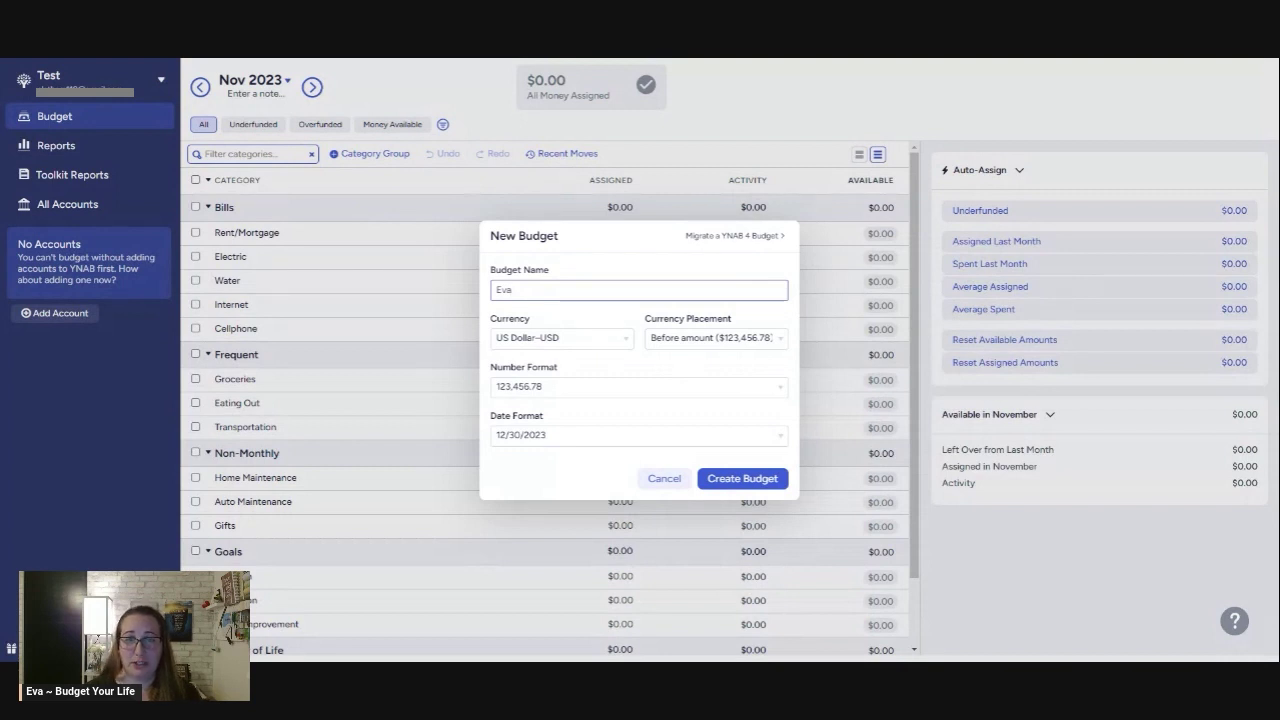
{"action": "type", "text": "'s New Budget"}
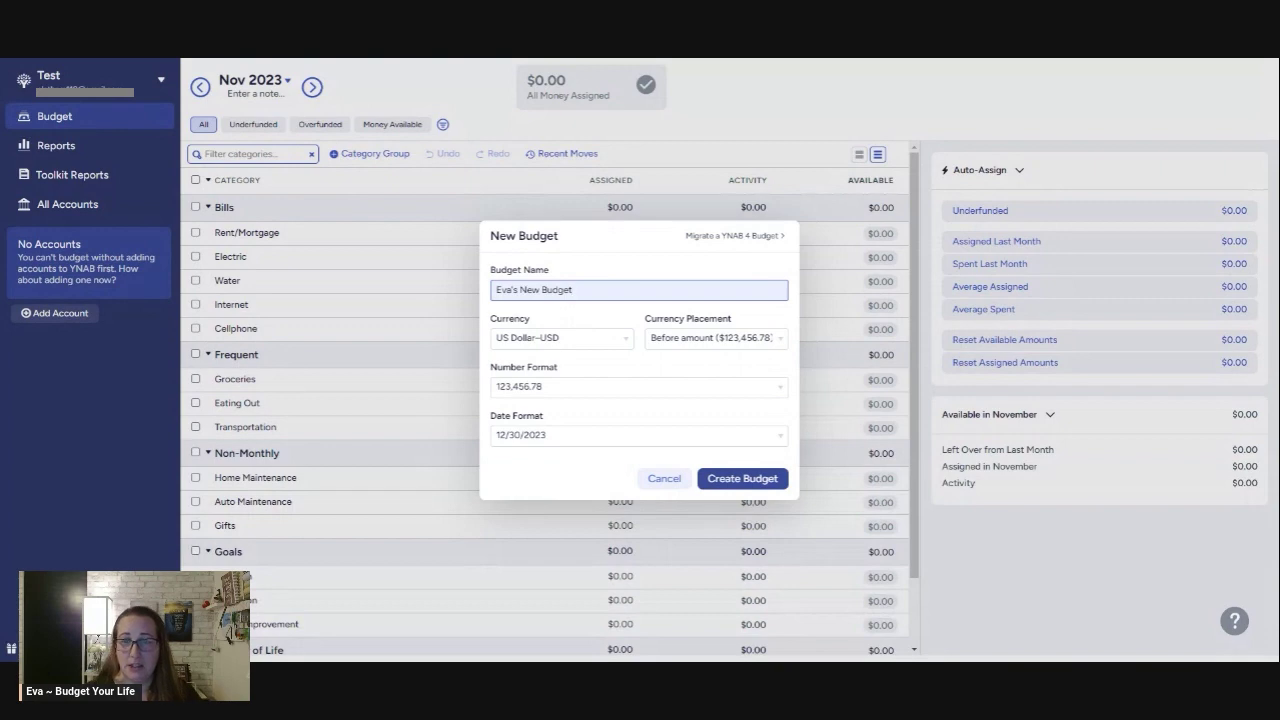
{"action": "left_click", "coordinate": [724, 480]}
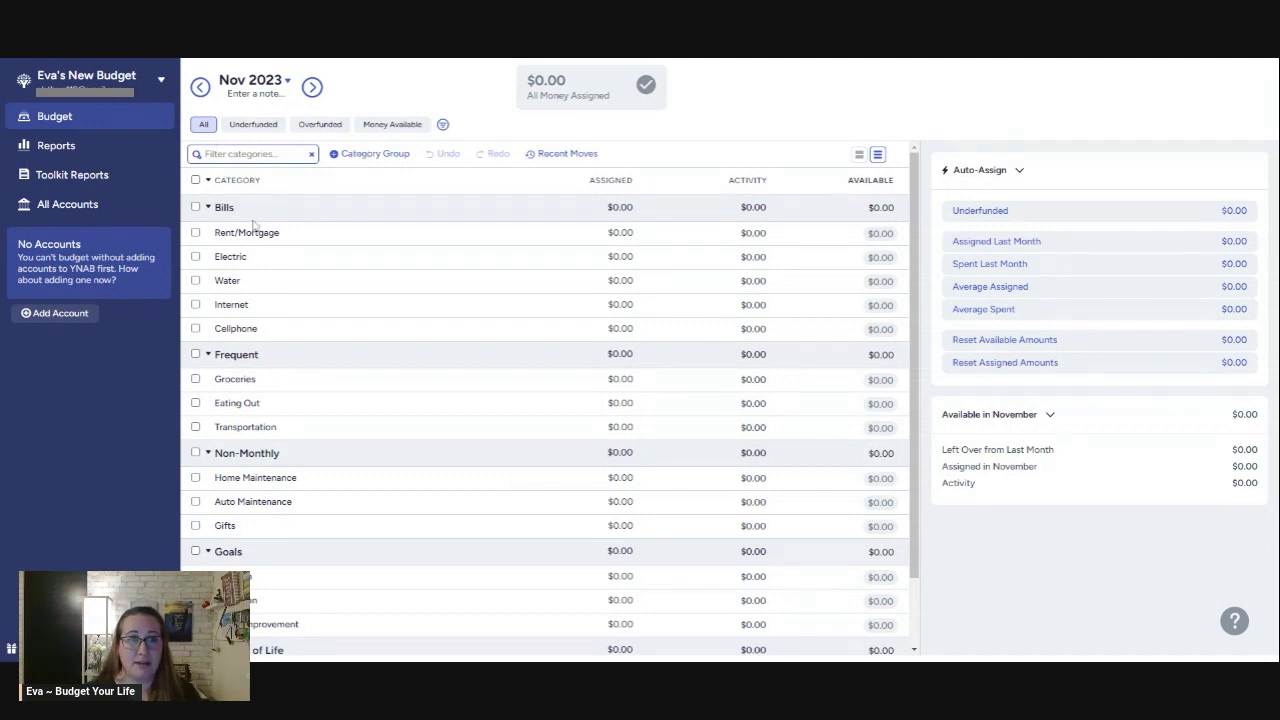
{"action": "mouse_move", "coordinate": [238, 212]}
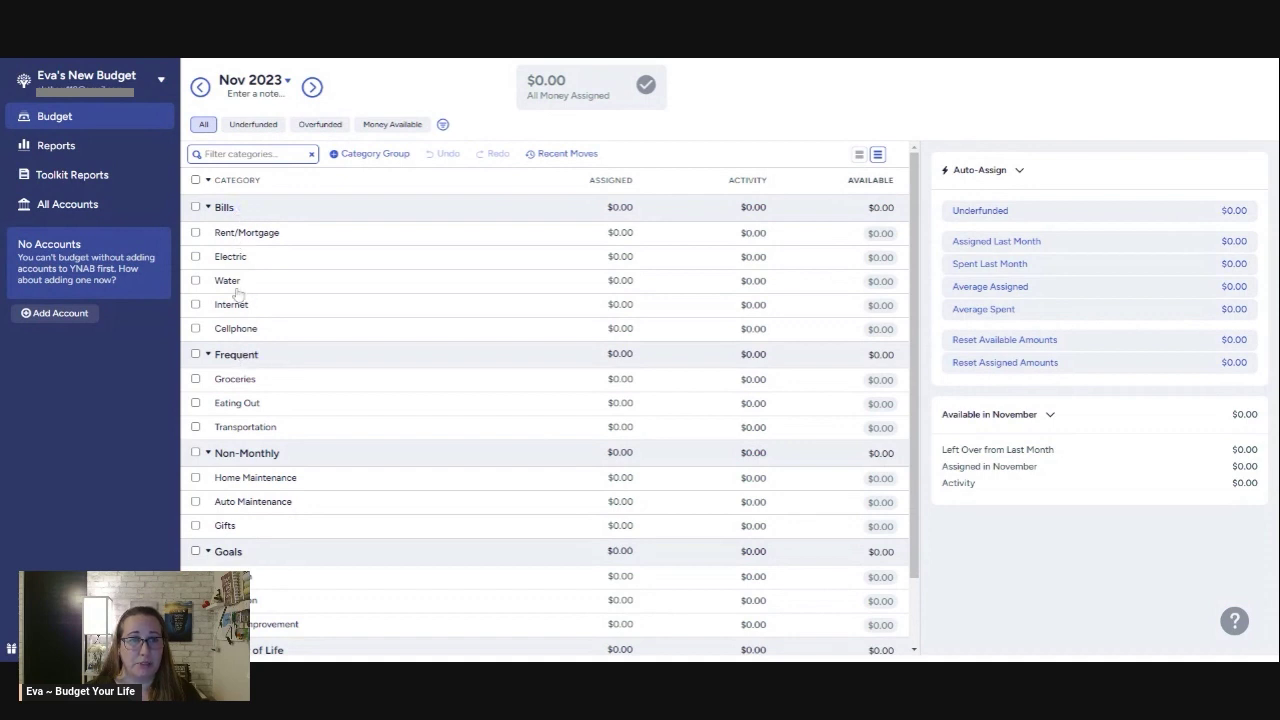
{"action": "scroll", "coordinate": [315, 443], "scroll_direction": "down", "scroll_amount": 2}
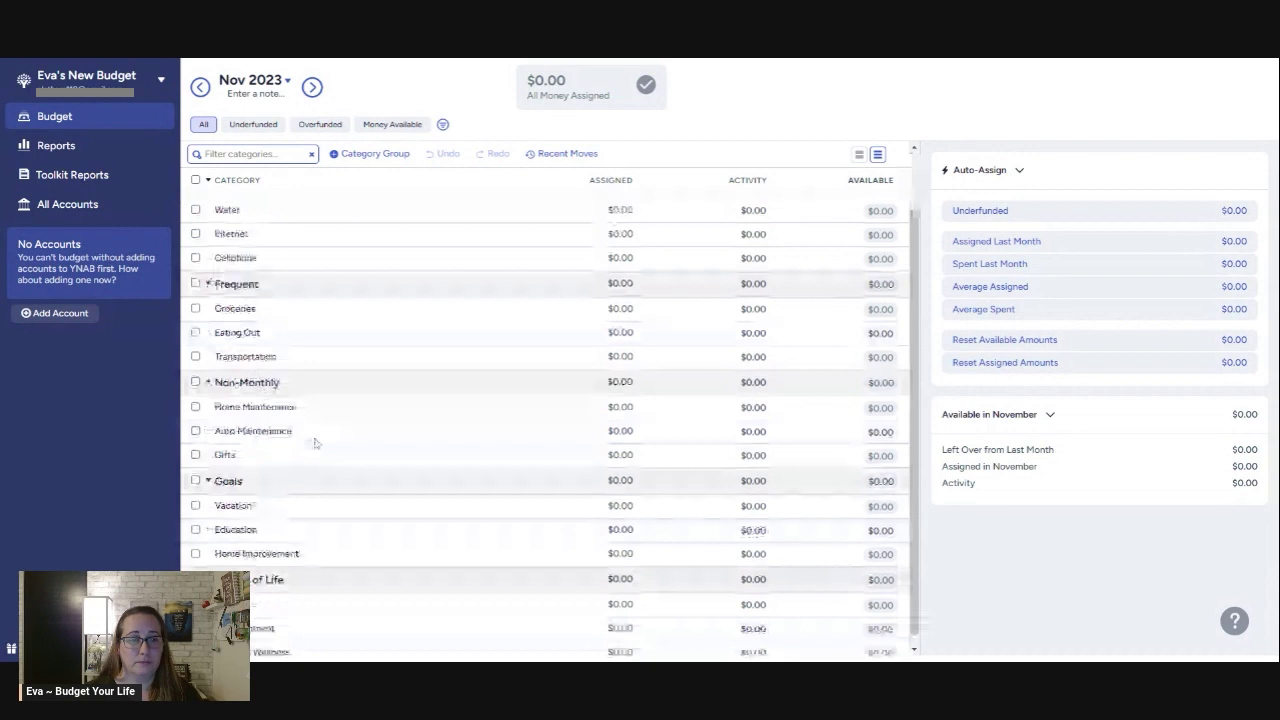
{"action": "scroll", "coordinate": [315, 442], "scroll_direction": "down", "scroll_amount": 1}
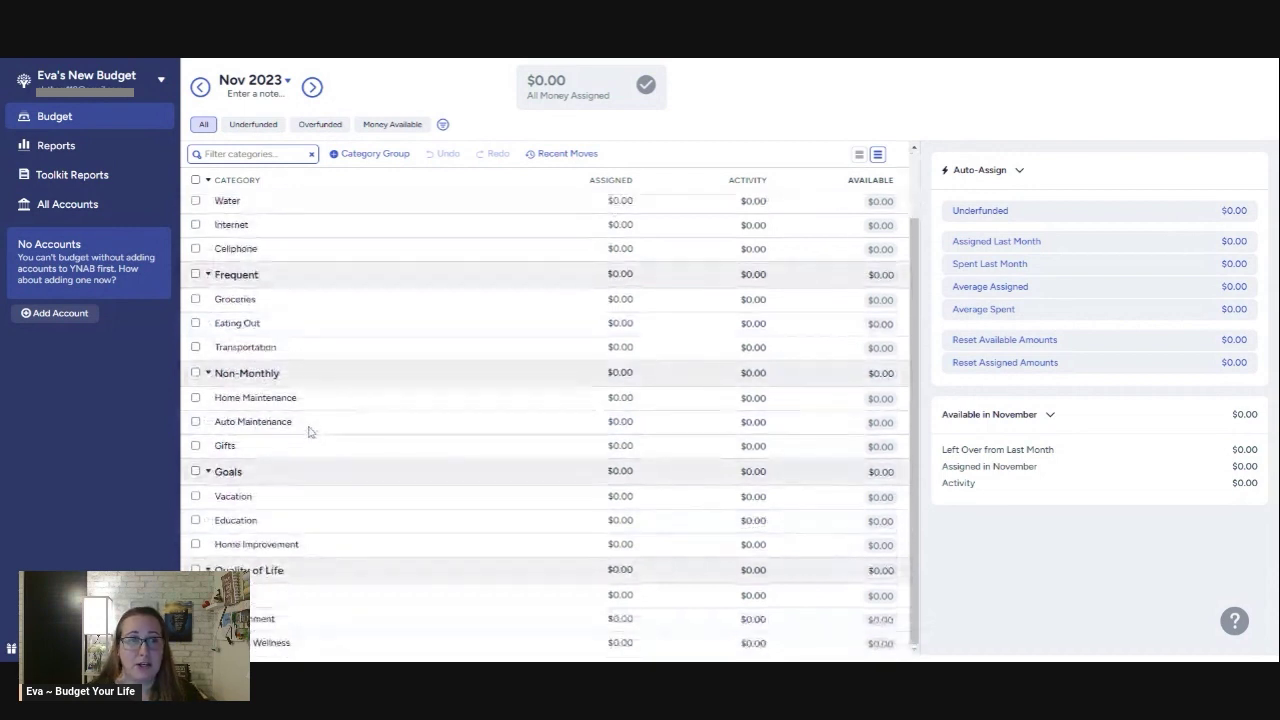
{"action": "scroll", "coordinate": [309, 427], "scroll_direction": "up", "scroll_amount": 2}
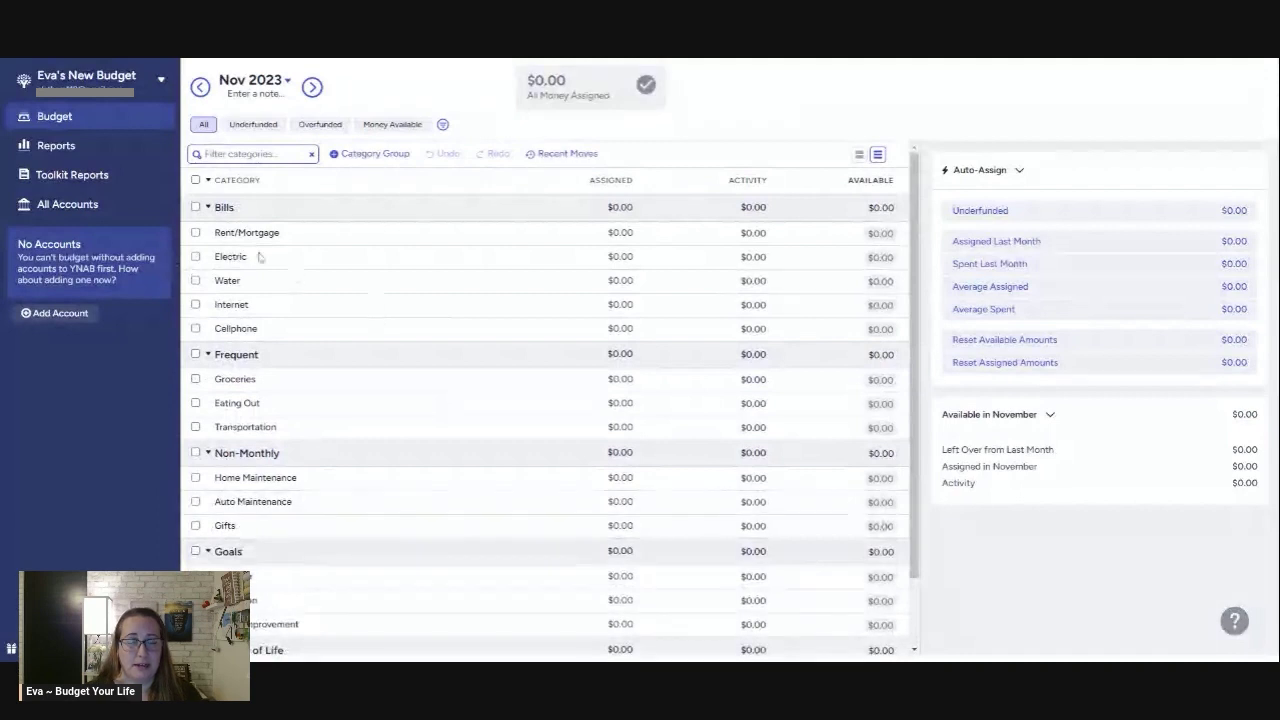
{"action": "left_click", "coordinate": [352, 279]}
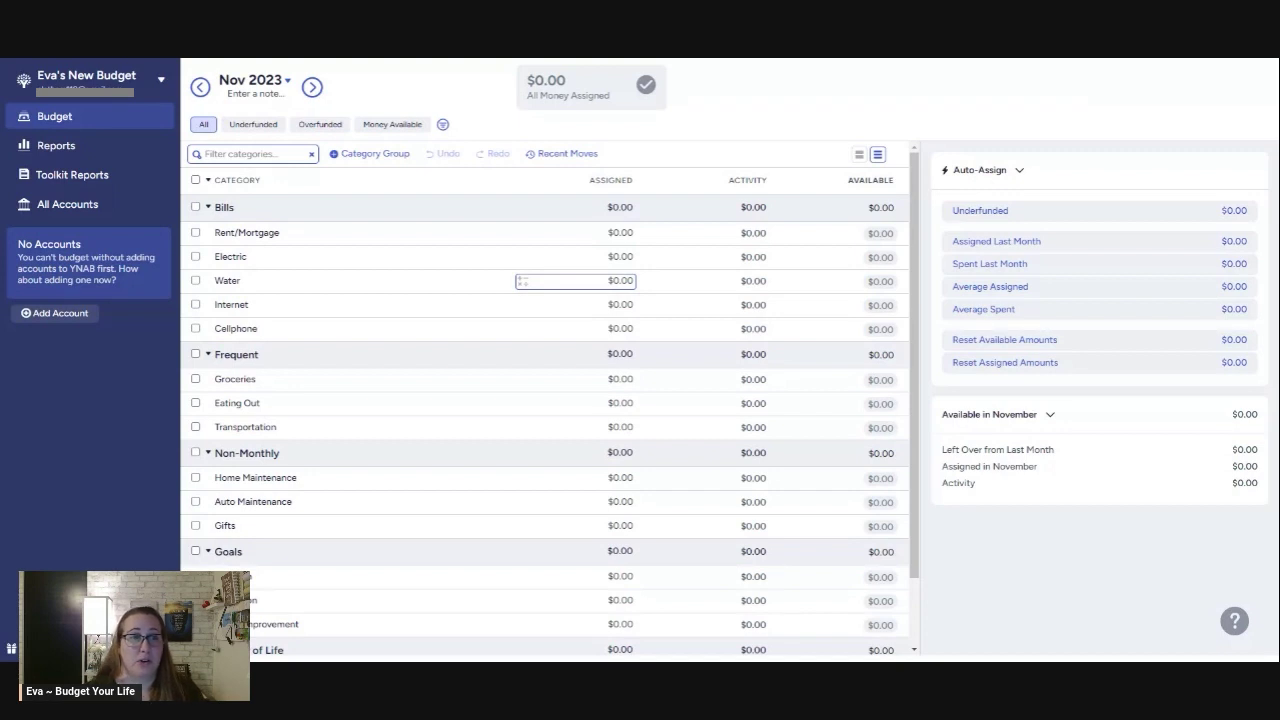
Add an unlinked account nicknamed Checking, of type Checking, with a current balance of 3450.19.
{"action": "left_click", "coordinate": [60, 316]}
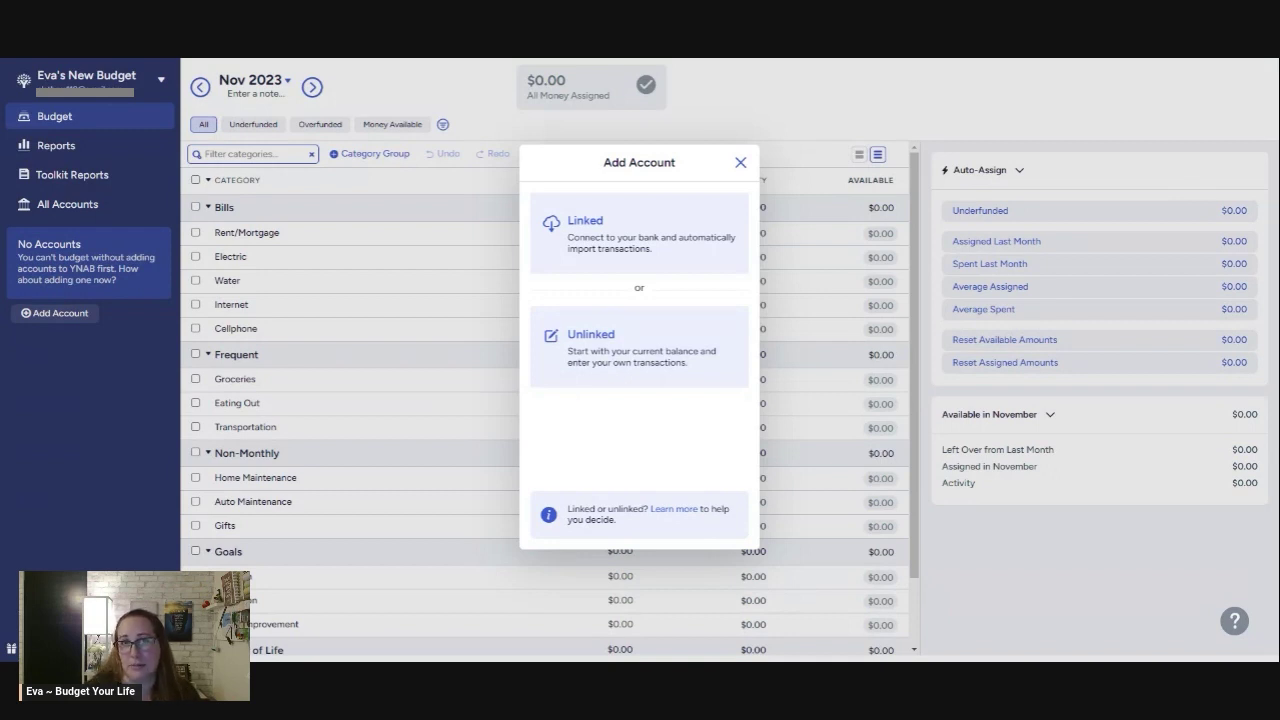
{"action": "left_click", "coordinate": [636, 350]}
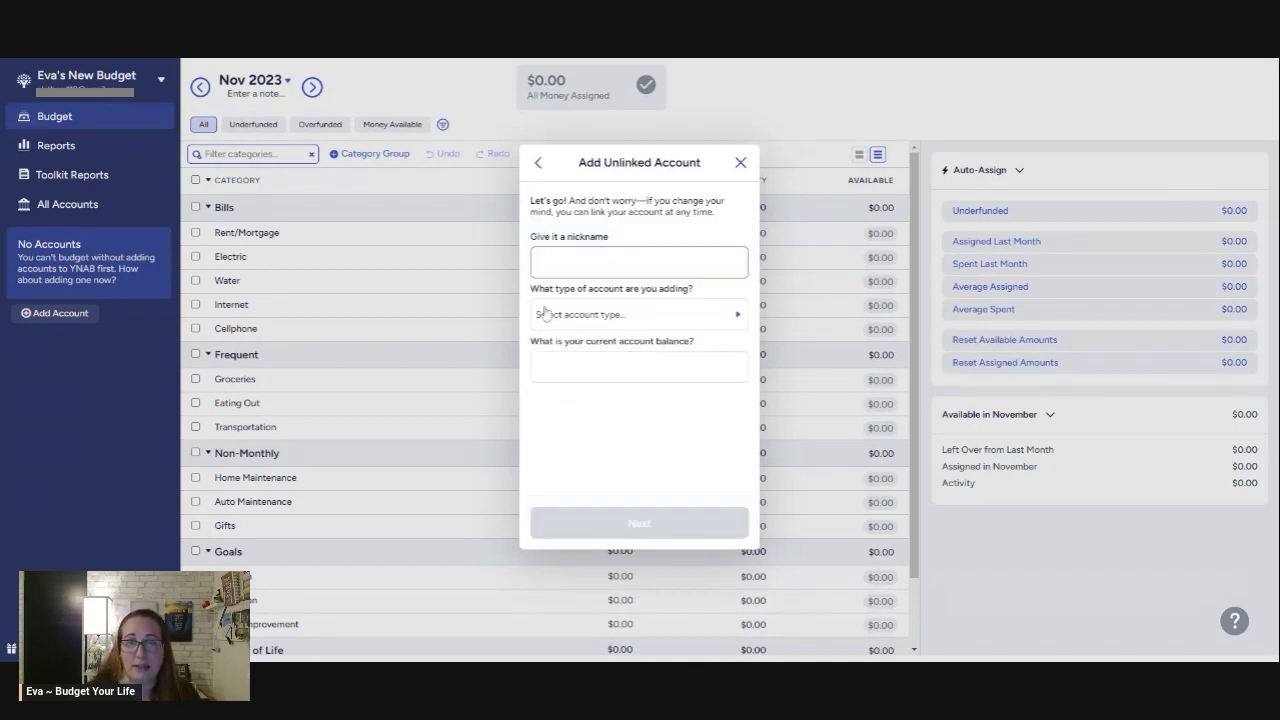
{"action": "type", "text": "C"}
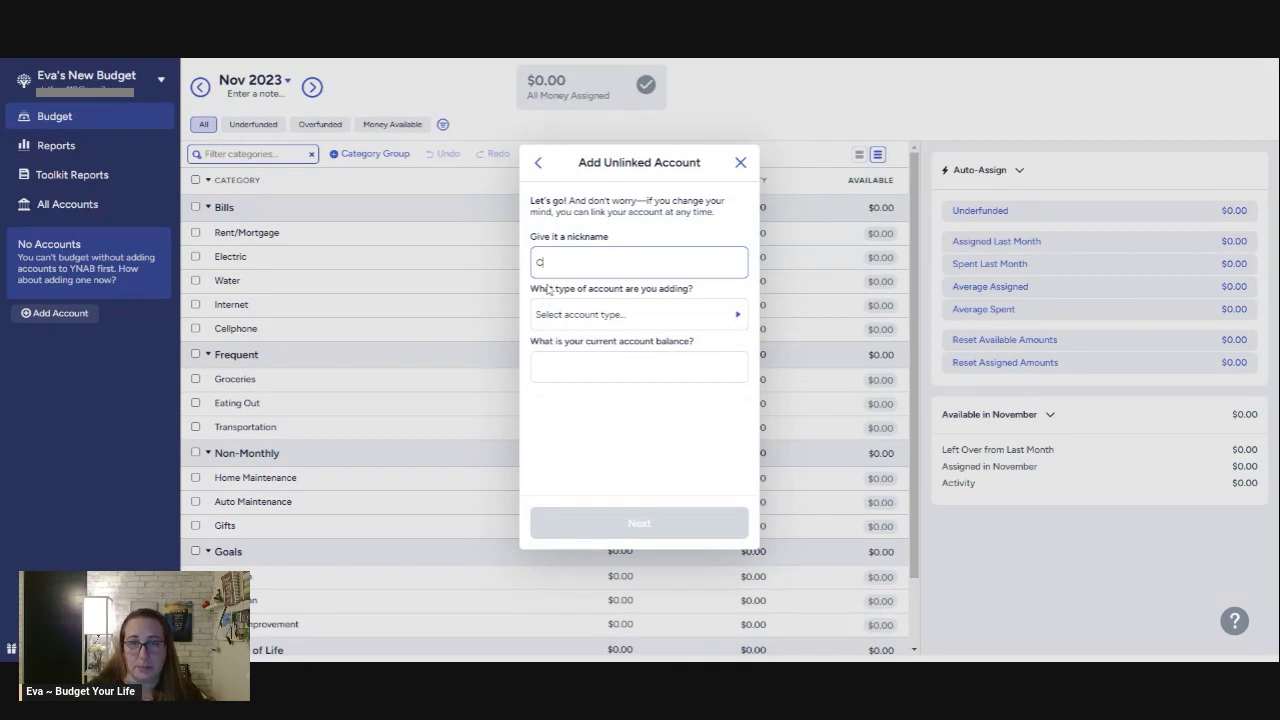
{"action": "type", "text": "hecking"}
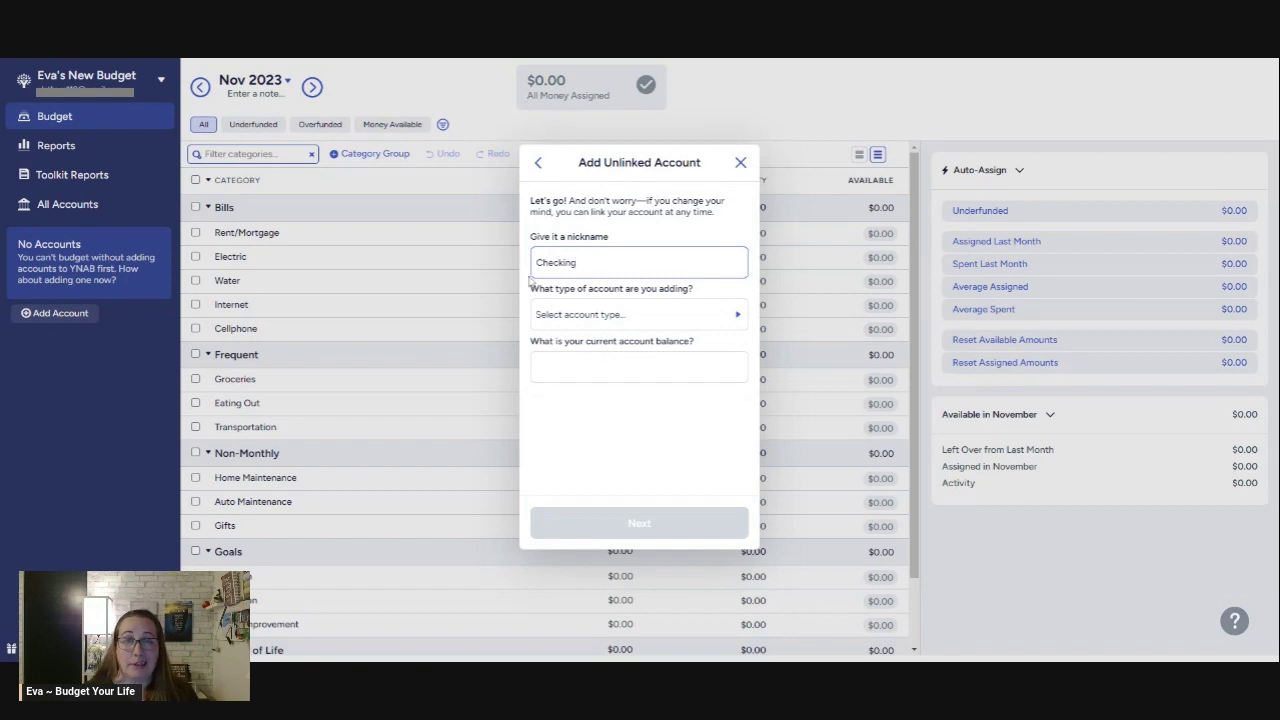
{"action": "left_click", "coordinate": [579, 316]}
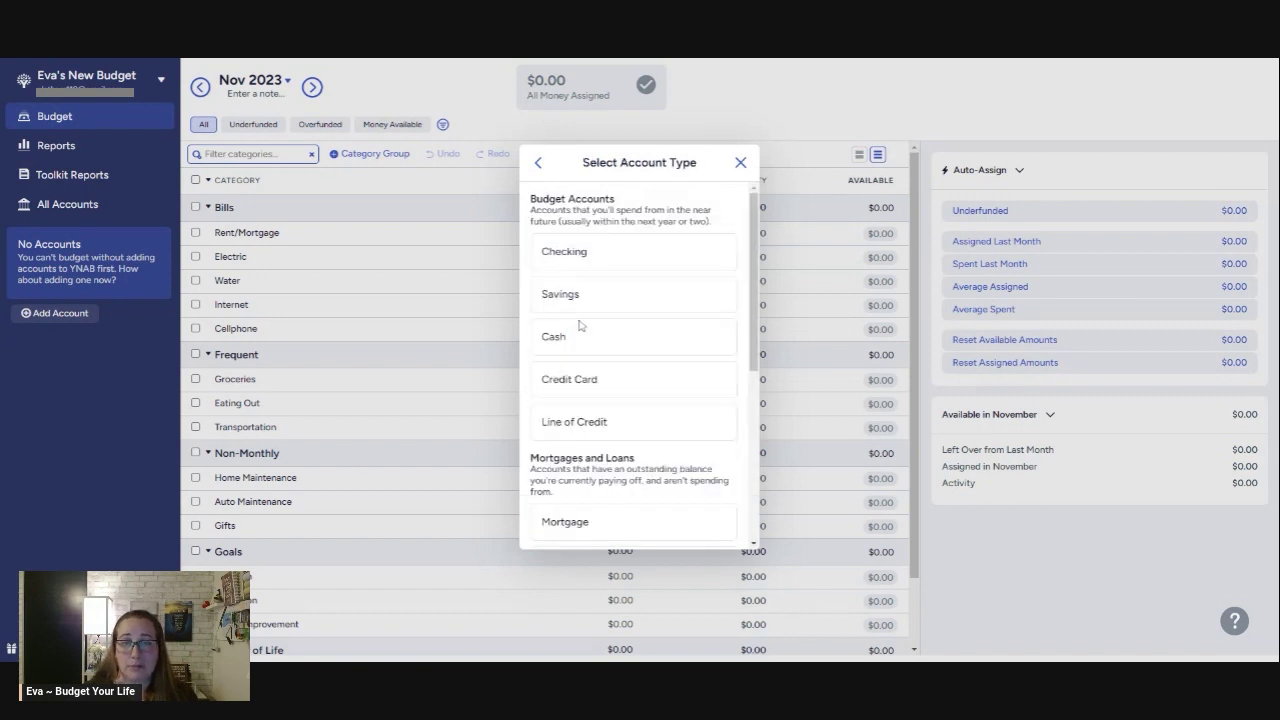
{"action": "left_click", "coordinate": [580, 253]}
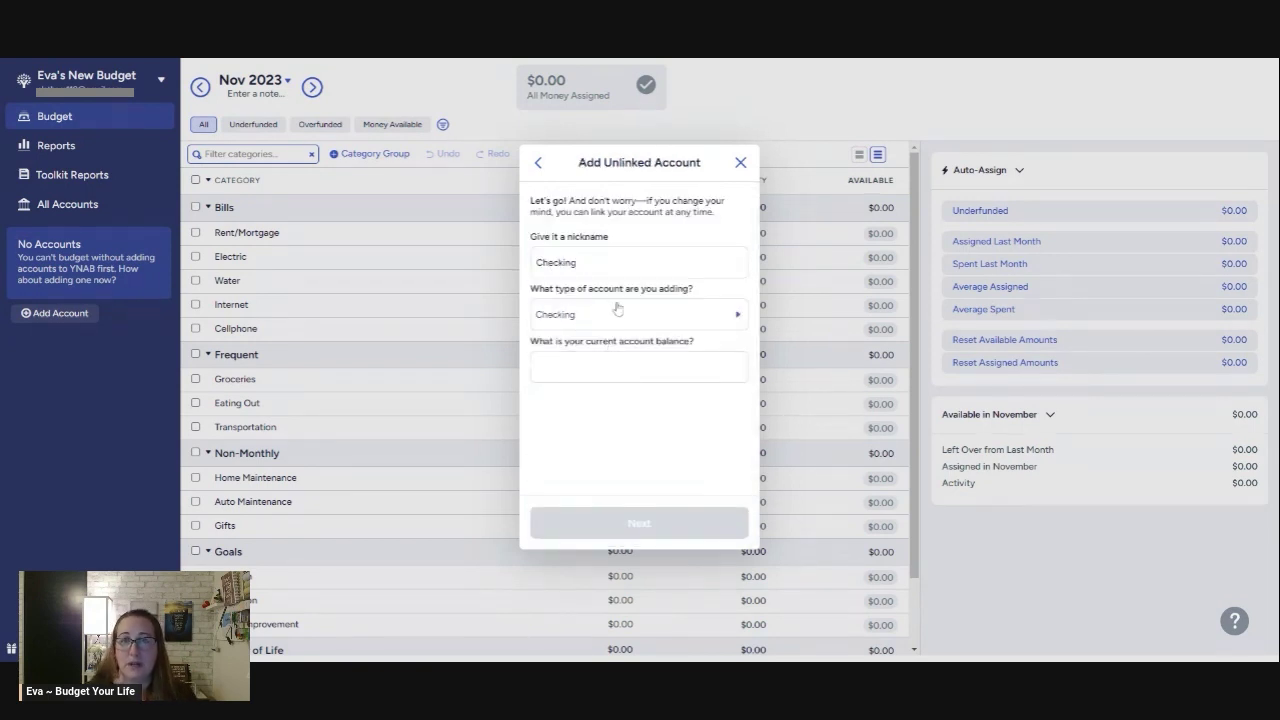
{"action": "left_click", "coordinate": [594, 367]}
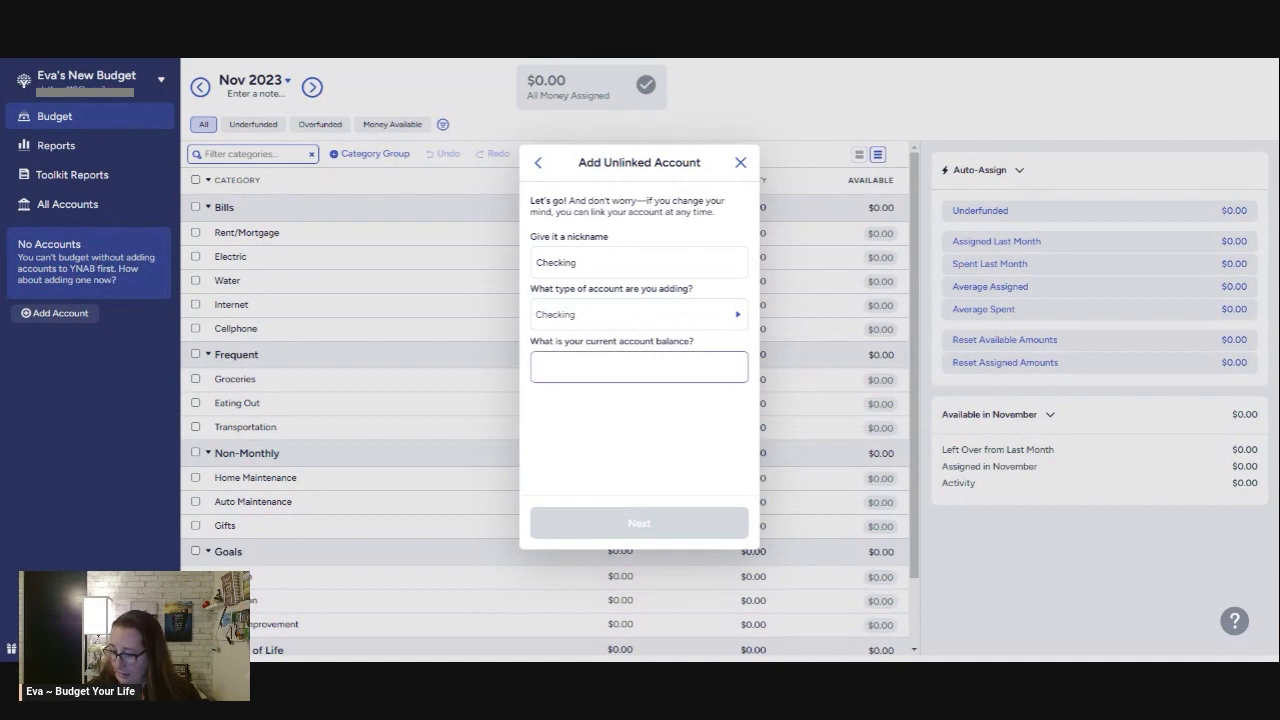
{"action": "type", "text": "3450"}
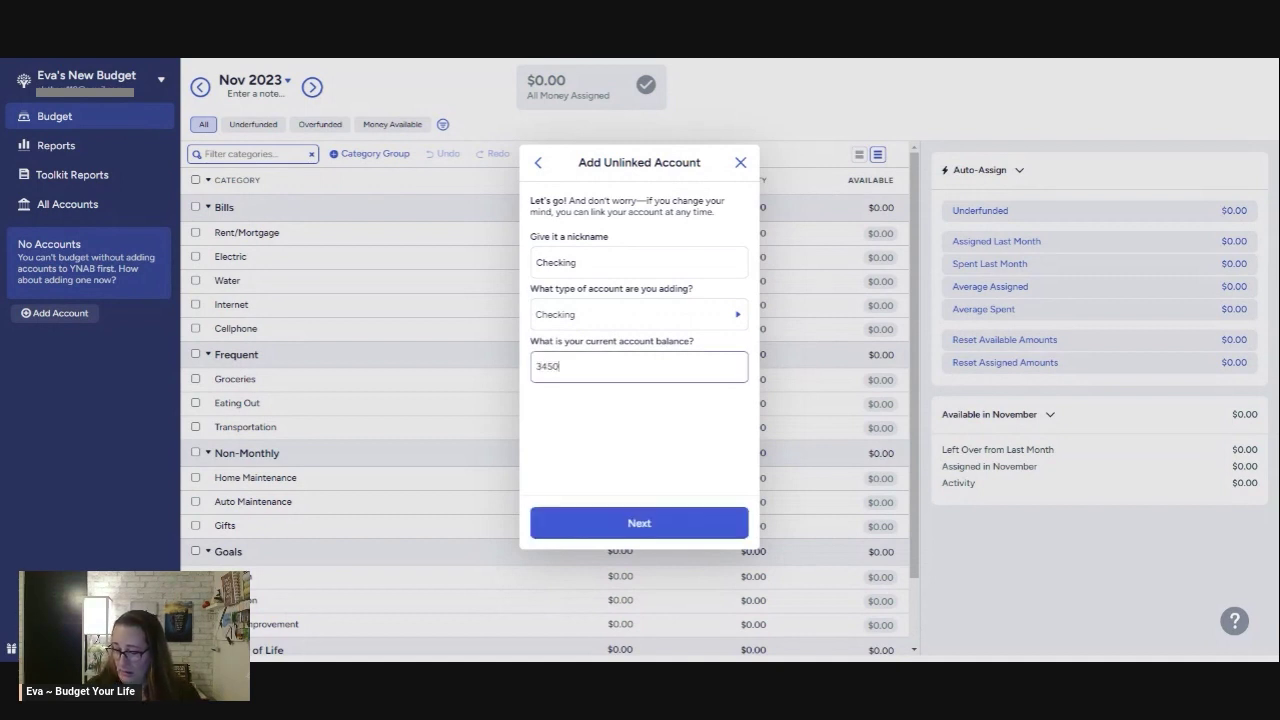
{"action": "type", "text": ".19"}
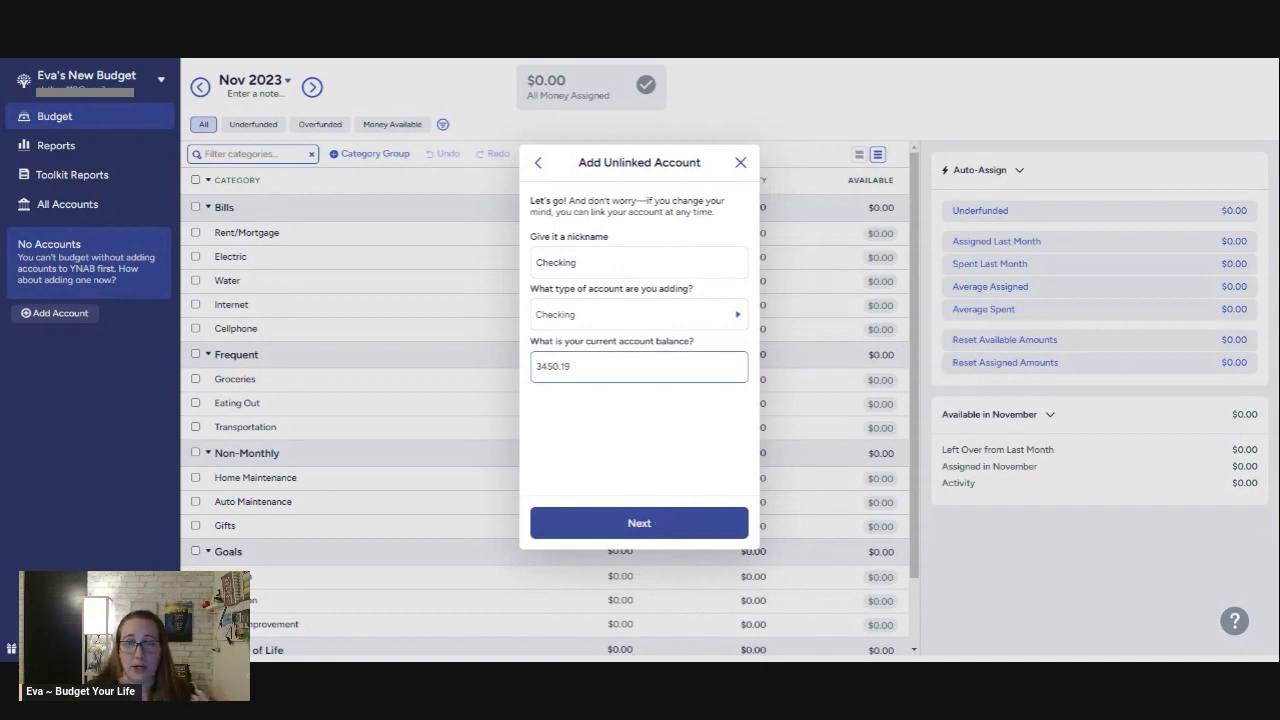
{"action": "left_click", "coordinate": [652, 526]}
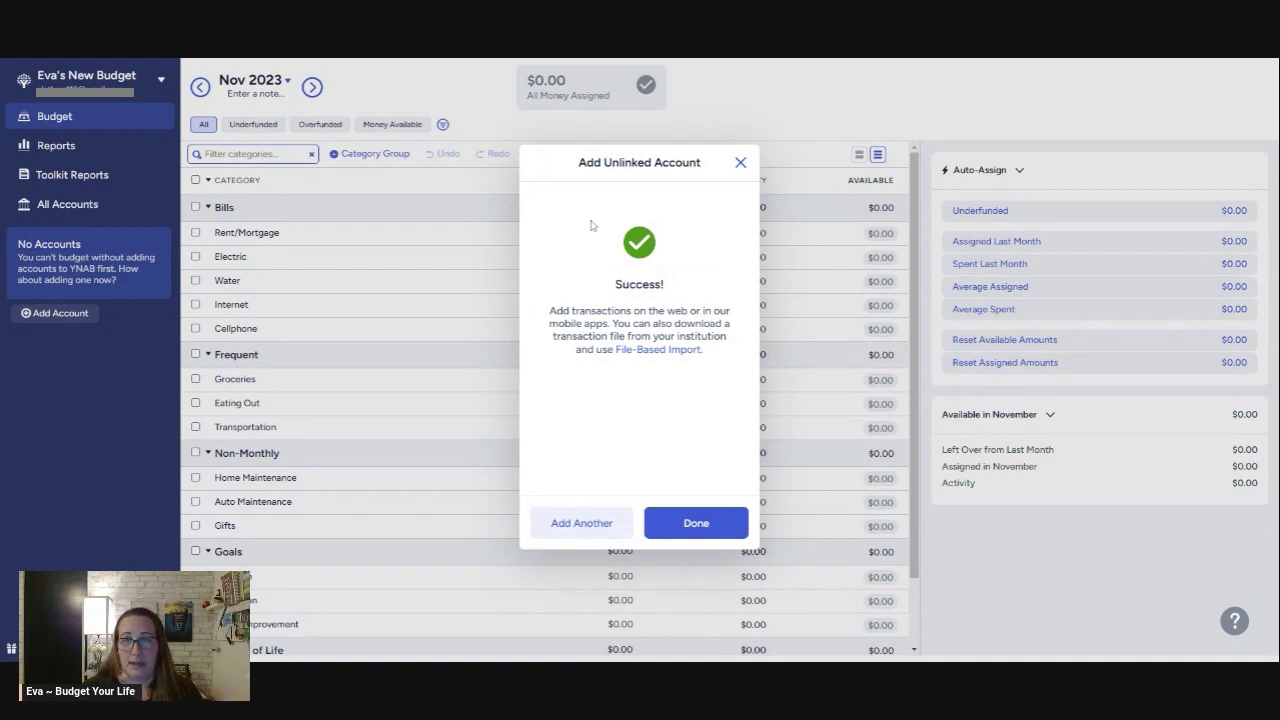
{"action": "left_click", "coordinate": [684, 530]}
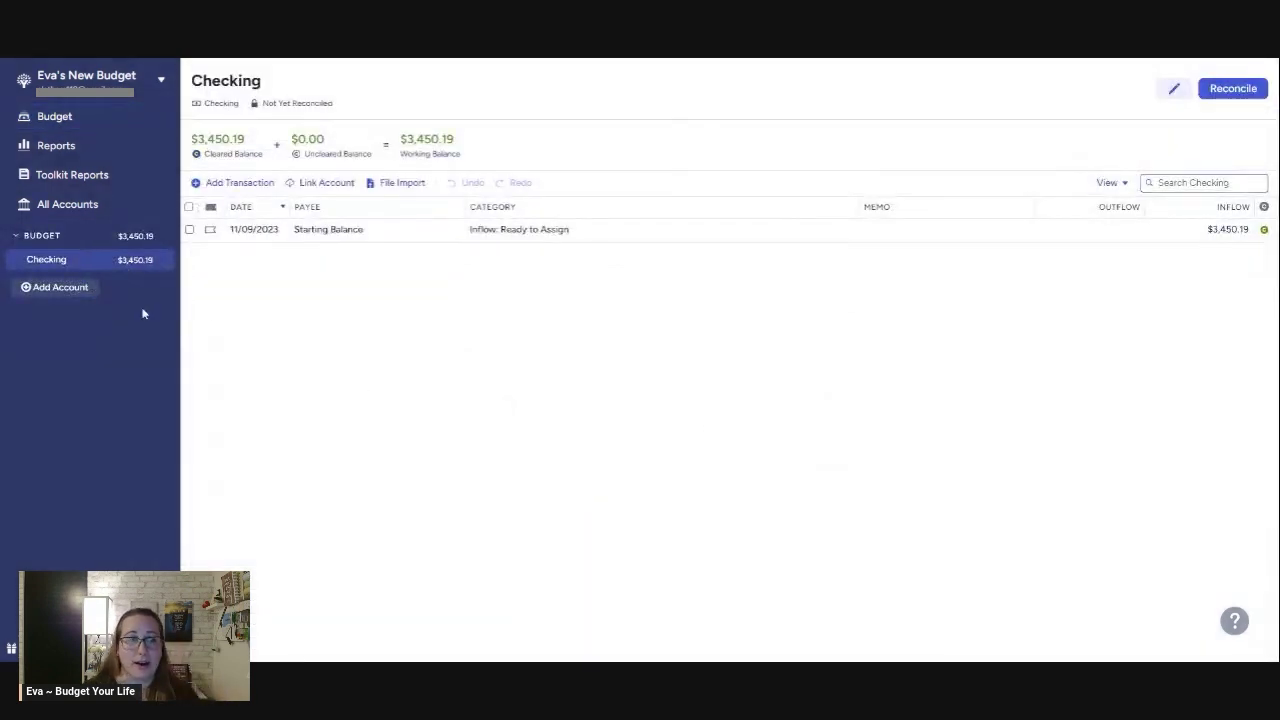
Set up another unlinked account nicknamed CC 1, of type Credit Card, with a current balance of 265.22.
{"action": "left_click", "coordinate": [62, 290]}
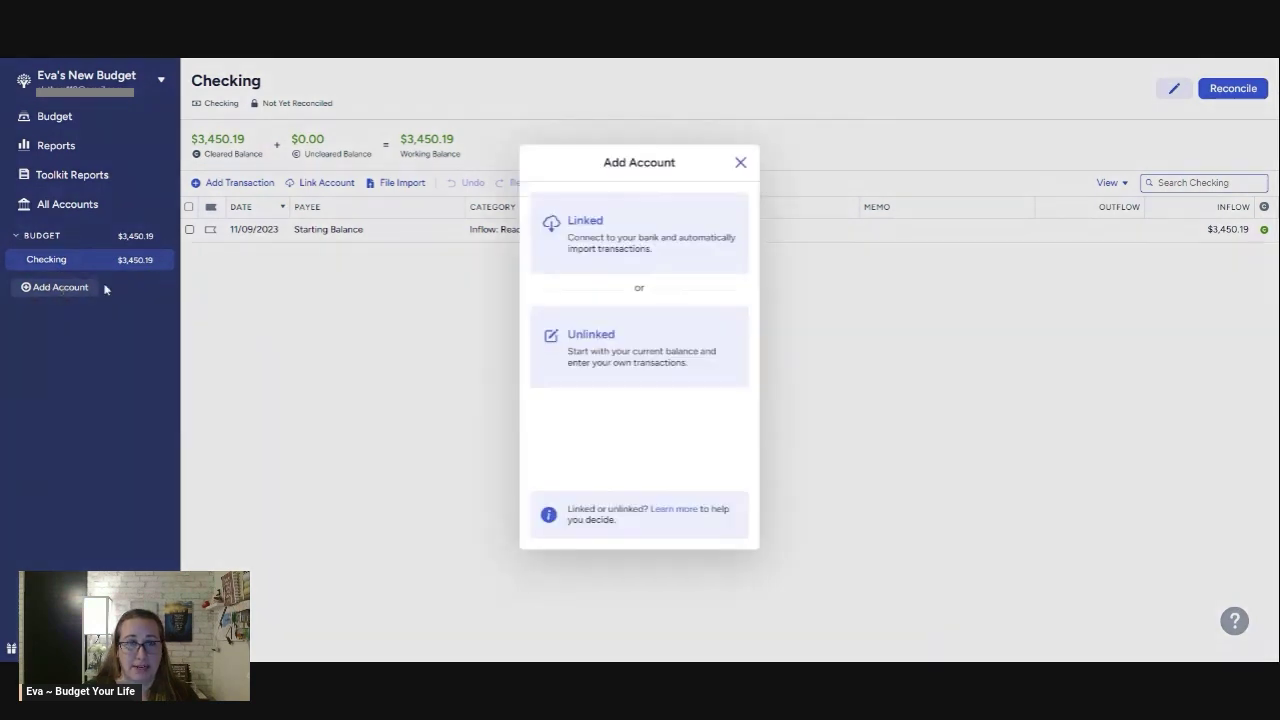
{"action": "left_click", "coordinate": [596, 348]}
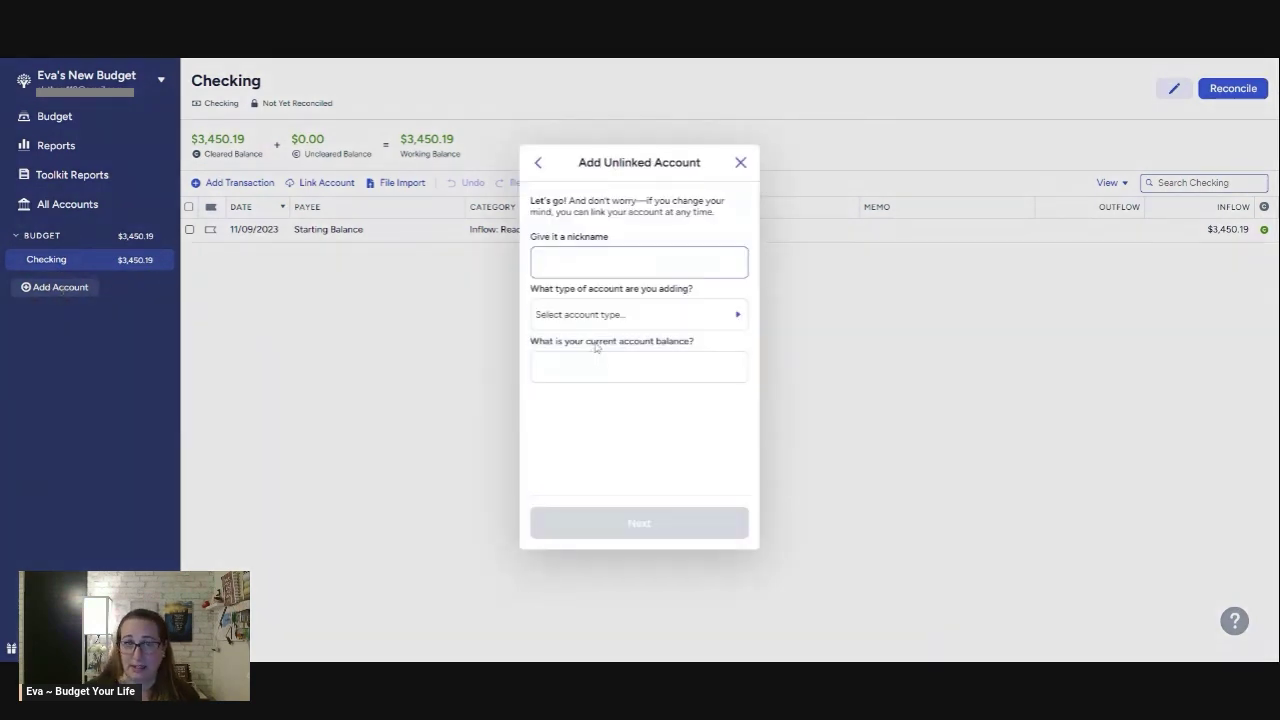
{"action": "type", "text": "cc"}
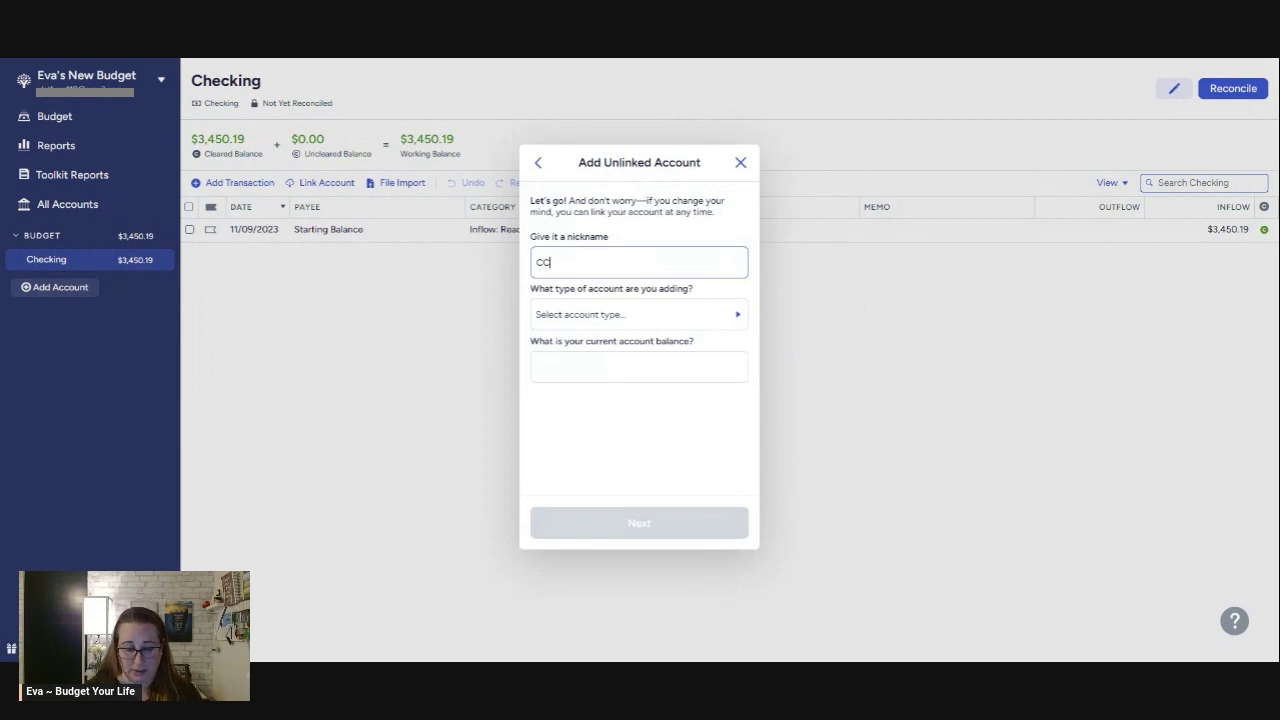
{"action": "type", "text": " 1"}
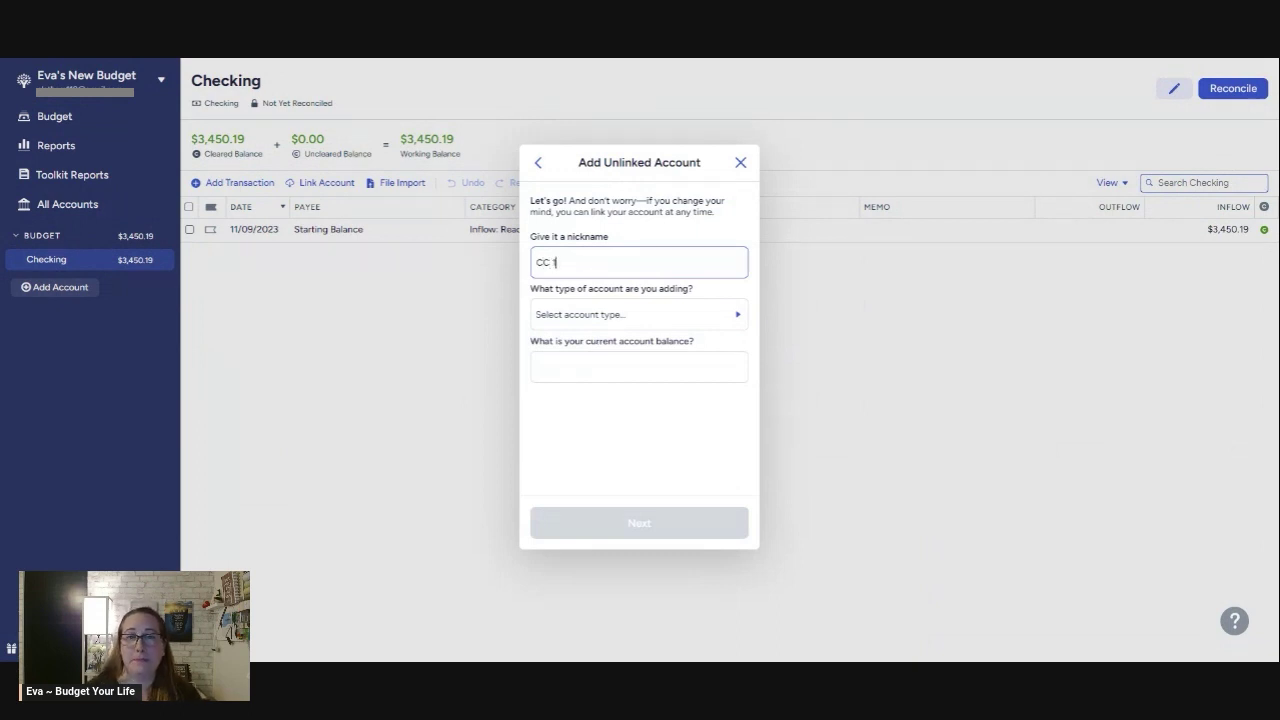
{"action": "left_click", "coordinate": [612, 316]}
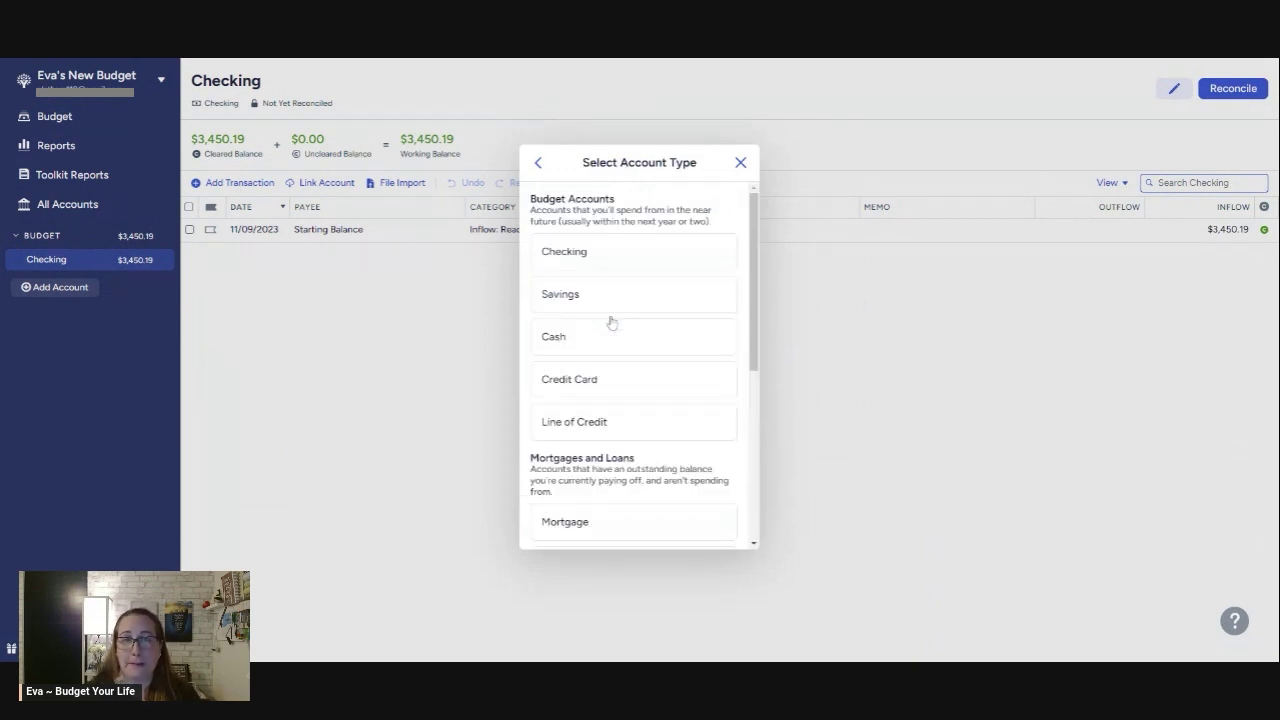
{"action": "left_click", "coordinate": [603, 378]}
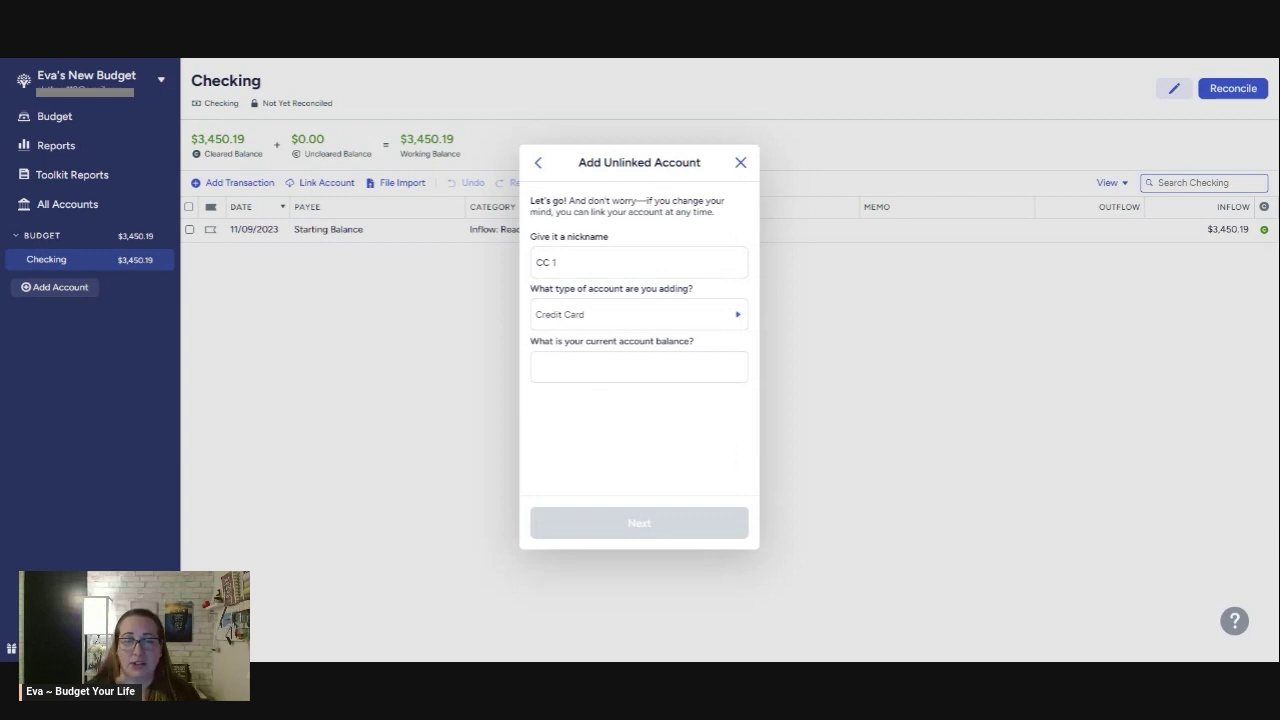
{"action": "left_click", "coordinate": [638, 366]}
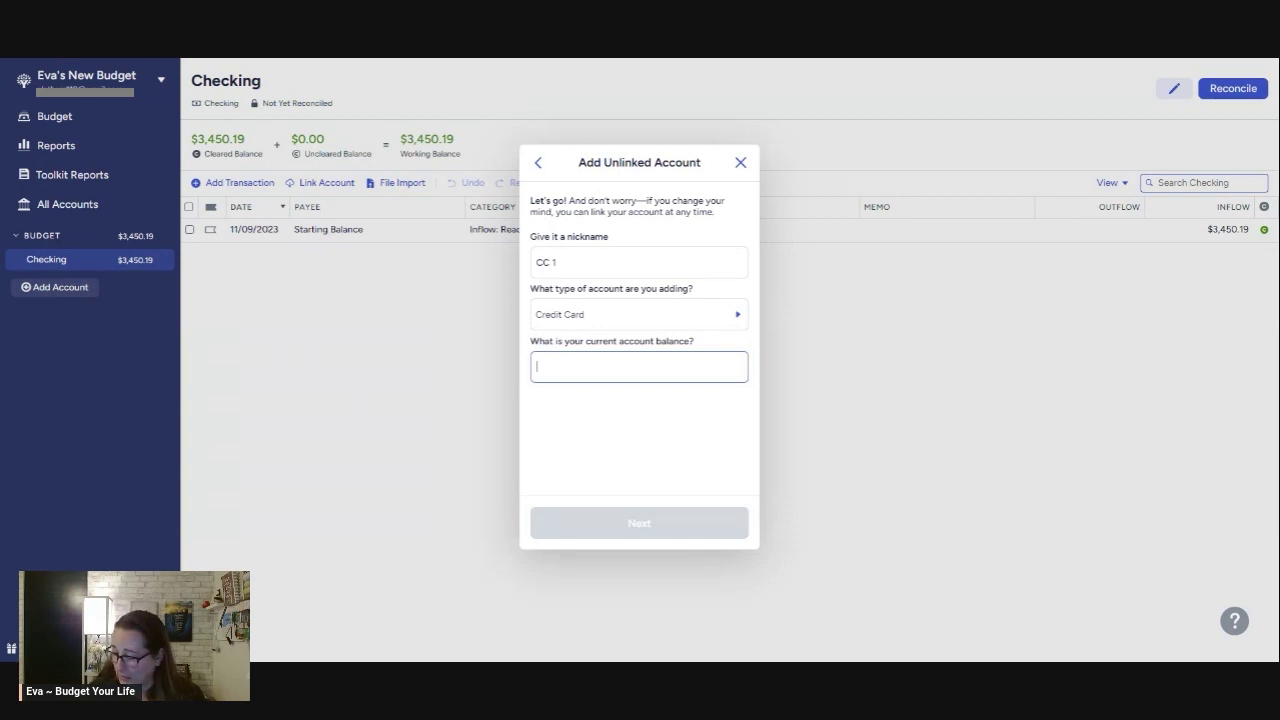
{"action": "type", "text": "265.22"}
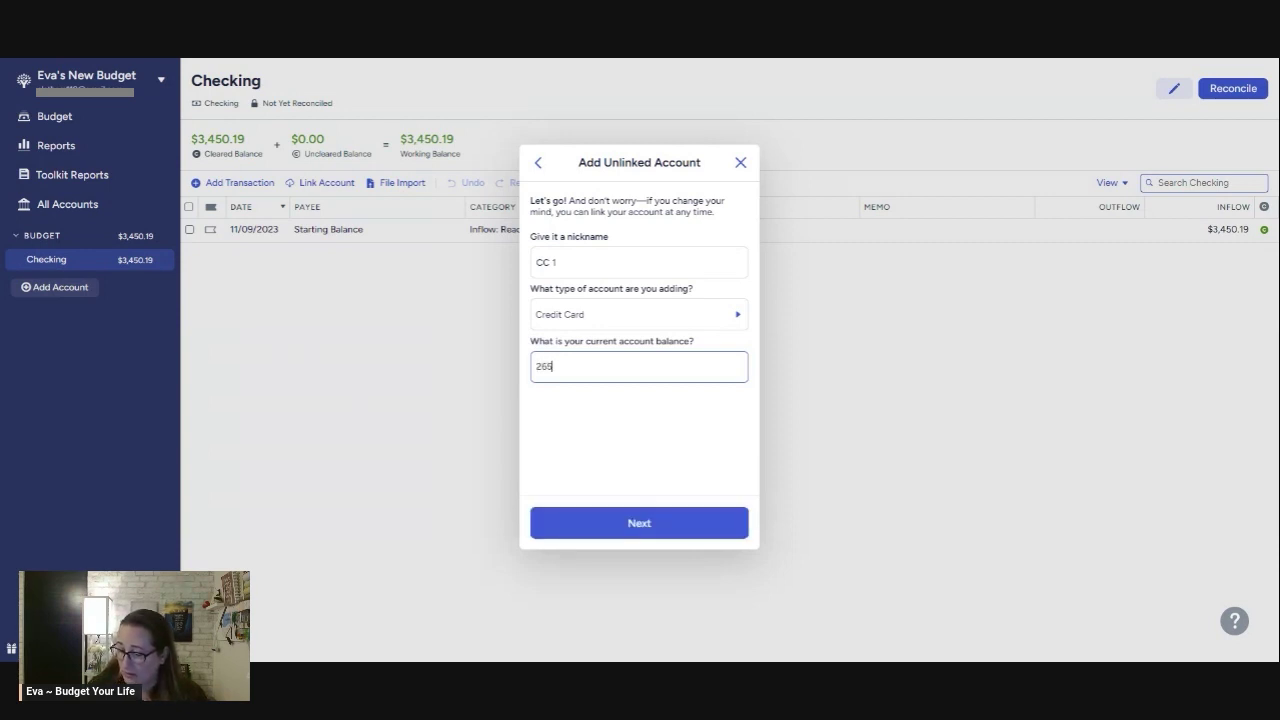
{"action": "left_click", "coordinate": [642, 524]}
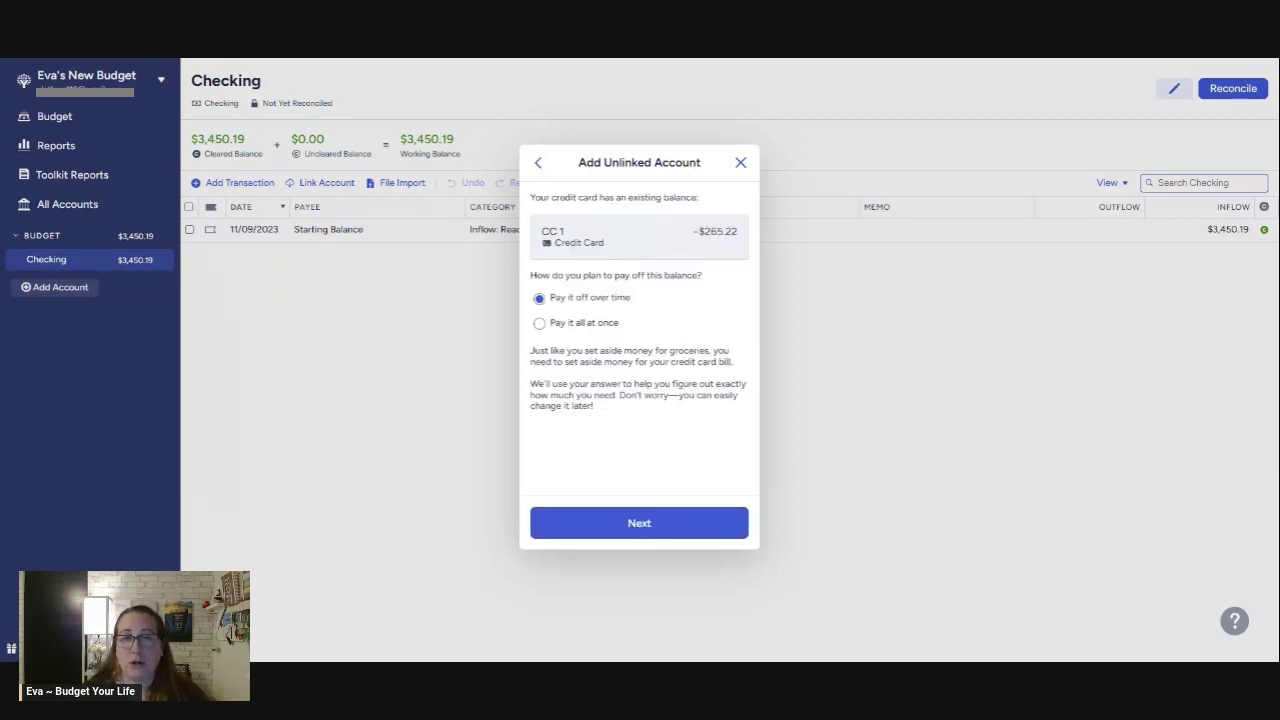
Choose to pay the CC 1 balance all at once and finish adding the account.
{"action": "left_click", "coordinate": [538, 323]}
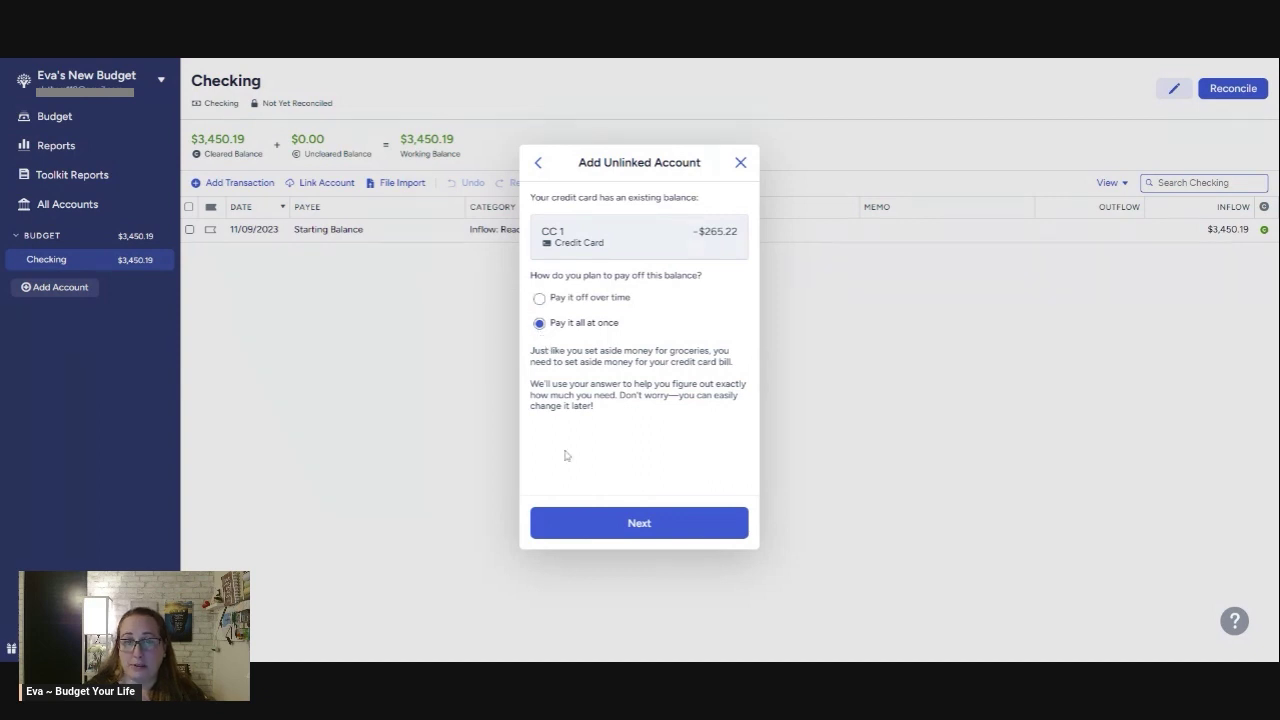
{"action": "left_click", "coordinate": [637, 527]}
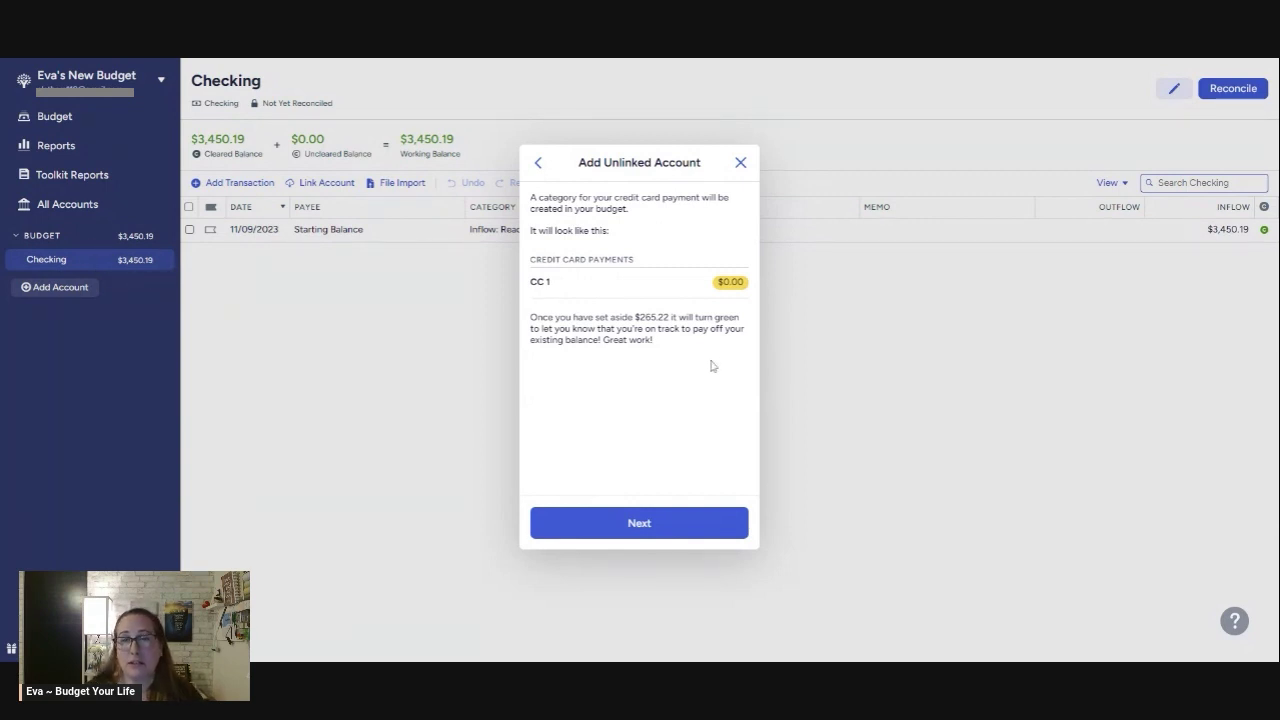
{"action": "left_click", "coordinate": [627, 532]}
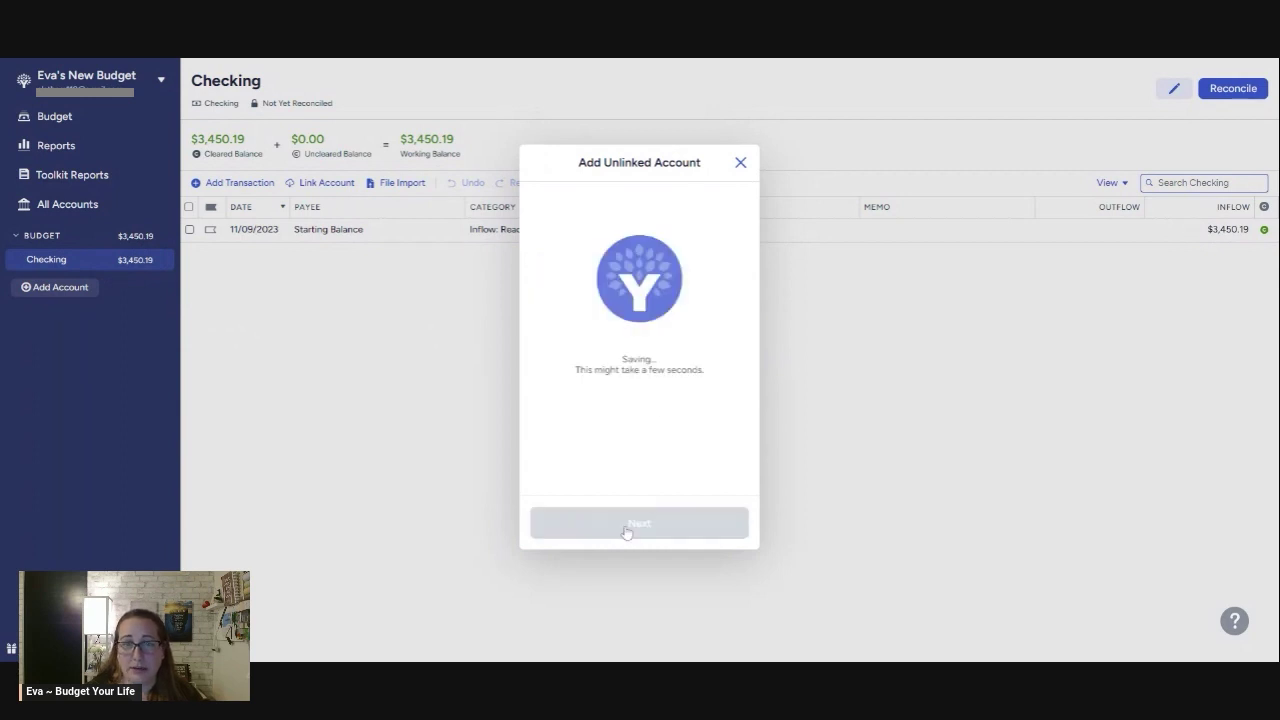
{"action": "left_click", "coordinate": [669, 531]}
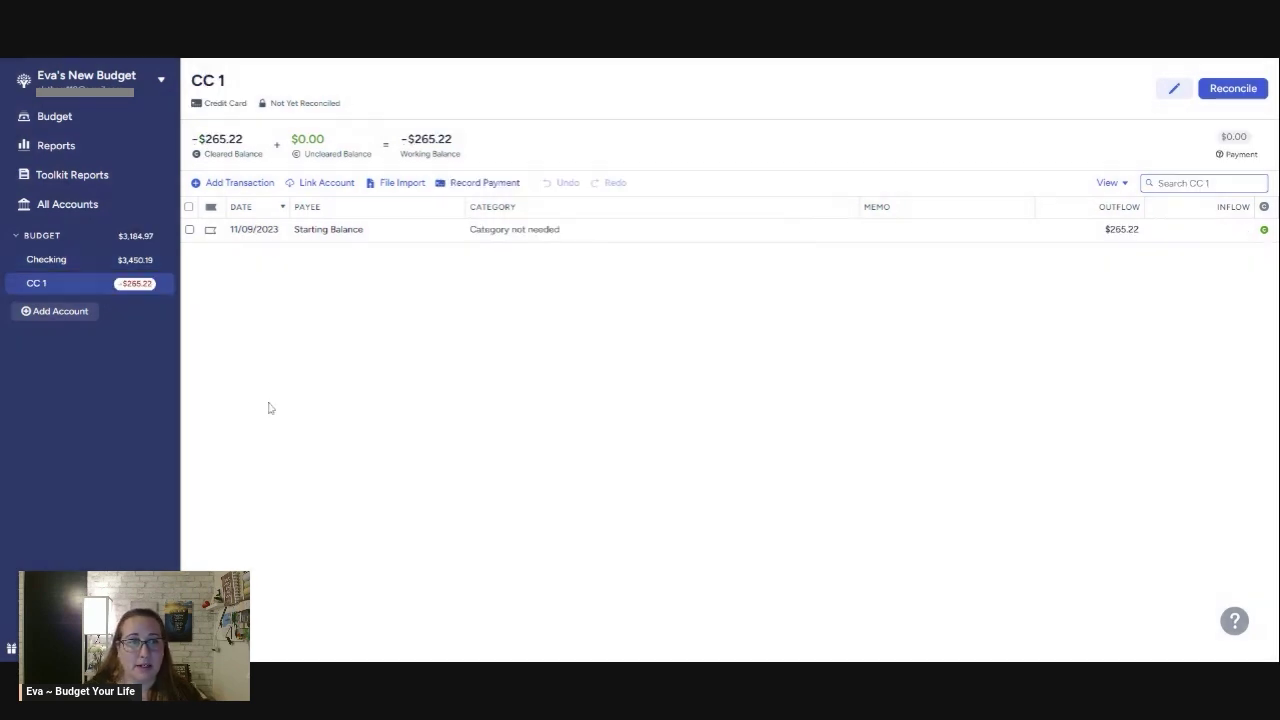
Add another unlinked account nicknamed CC 2, of type Credit Card, with a current balance of 961.75.
{"action": "left_click", "coordinate": [78, 316]}
{"action": "left_click", "coordinate": [602, 360]}
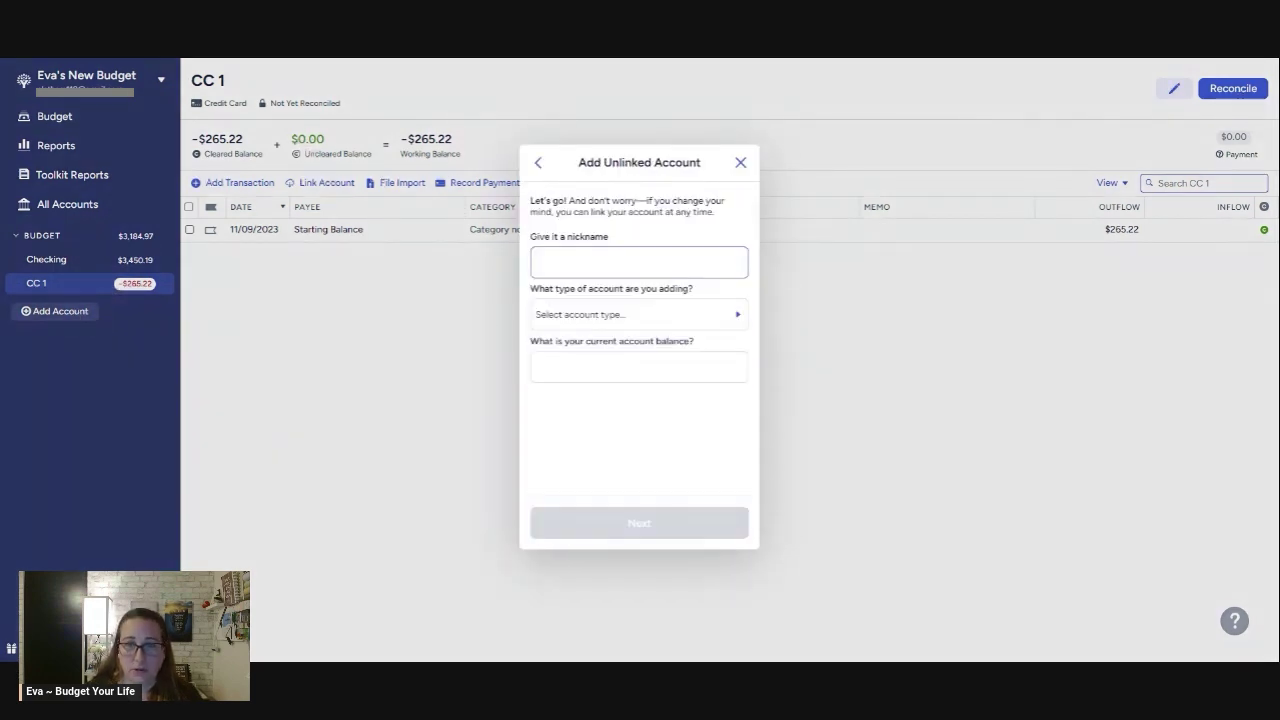
{"action": "type", "text": "CC"}
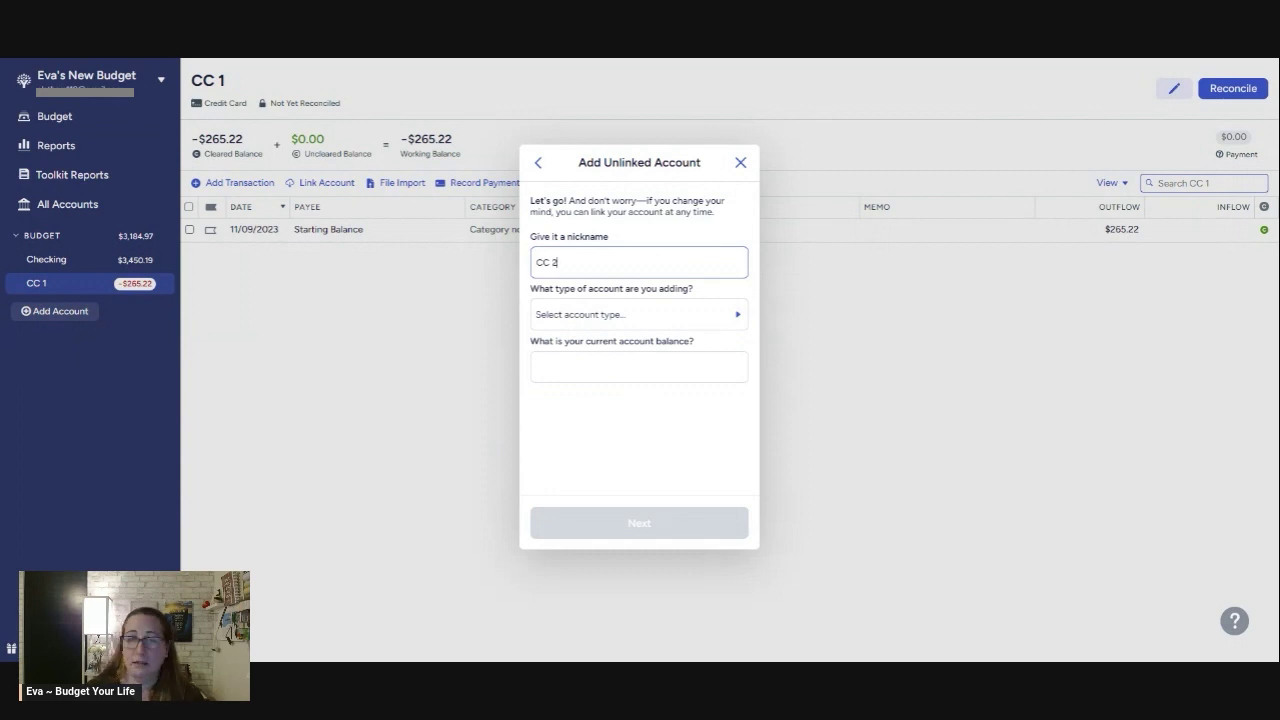
{"action": "type", "text": " 2"}
{"action": "left_click", "coordinate": [577, 316]}
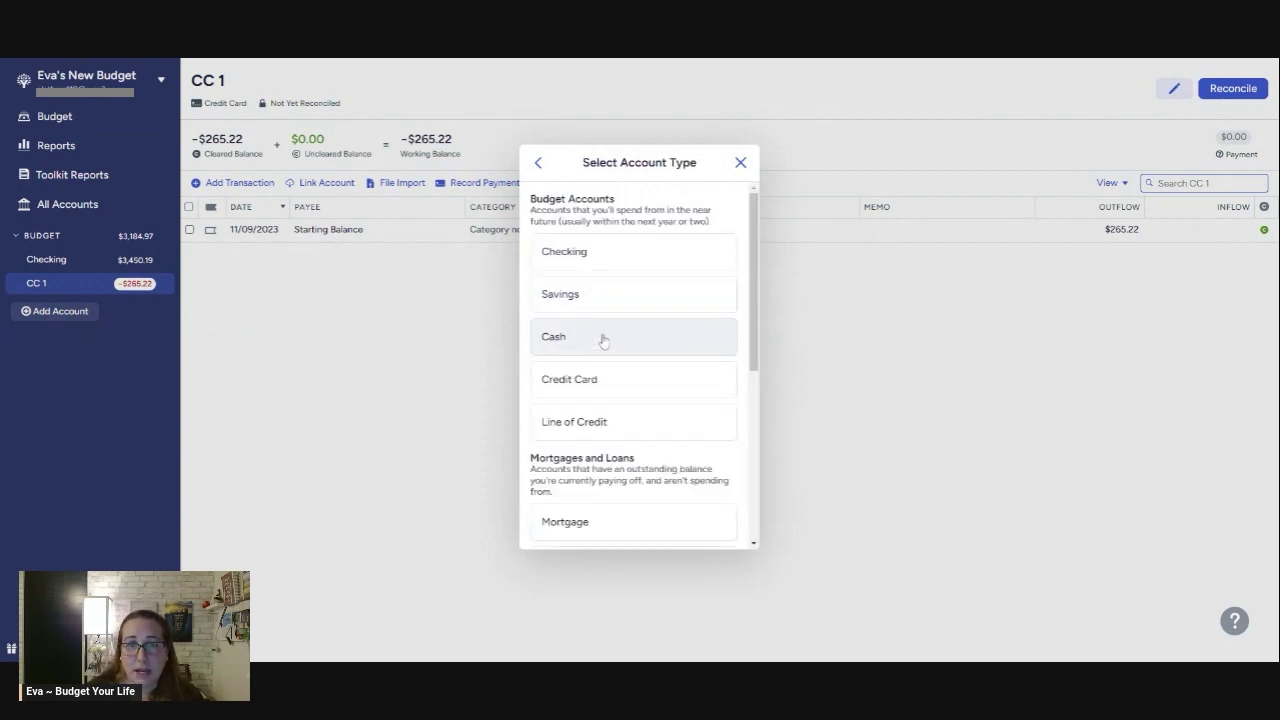
{"action": "left_click", "coordinate": [603, 379]}
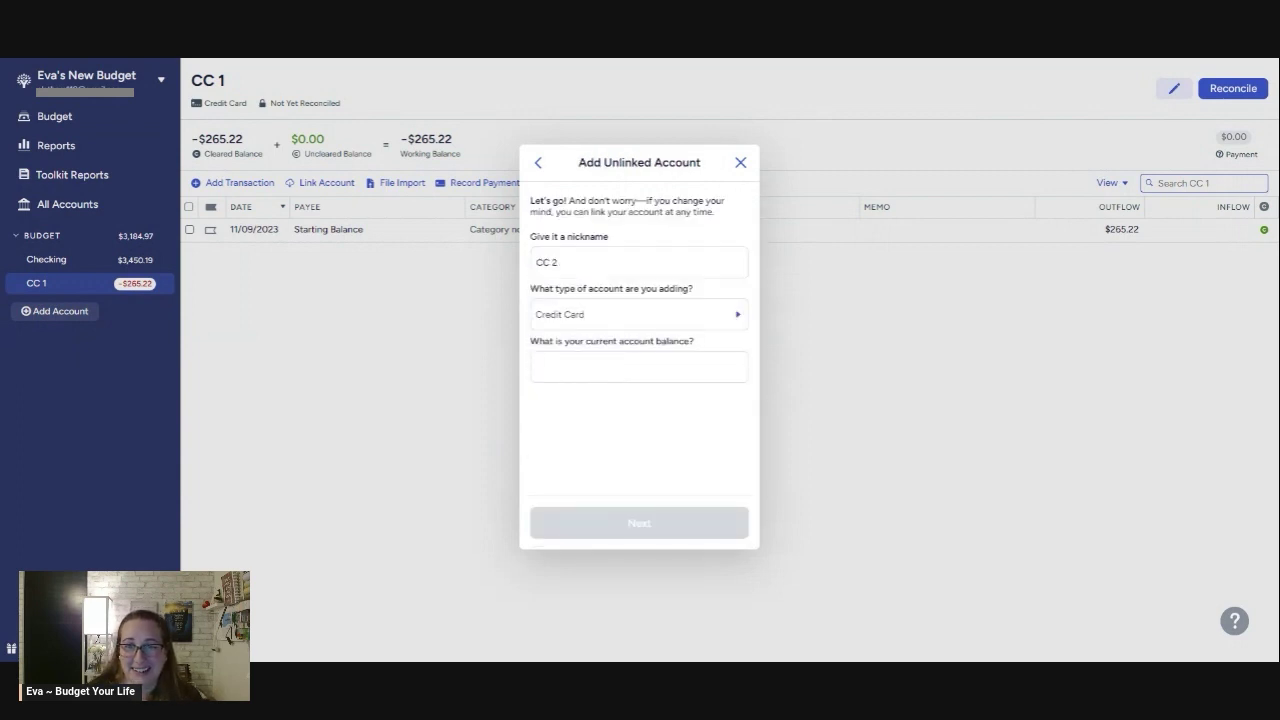
{"action": "left_click", "coordinate": [639, 366]}
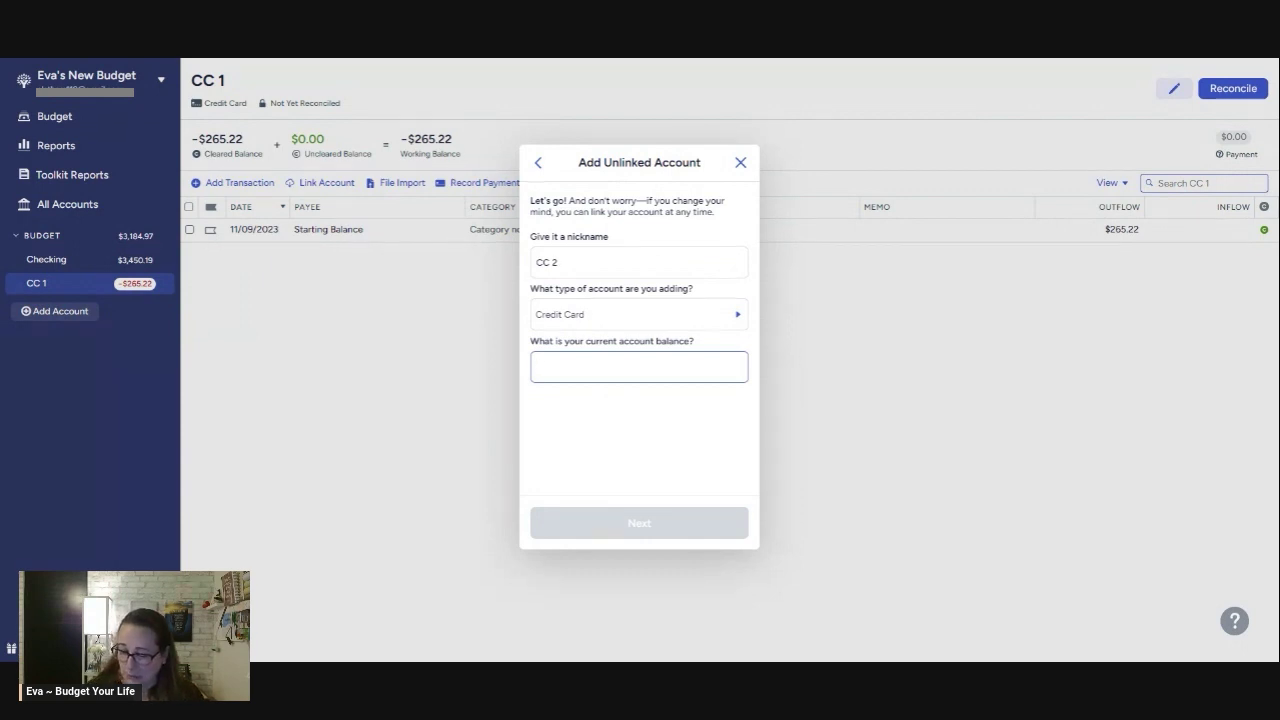
{"action": "type", "text": "961.75"}
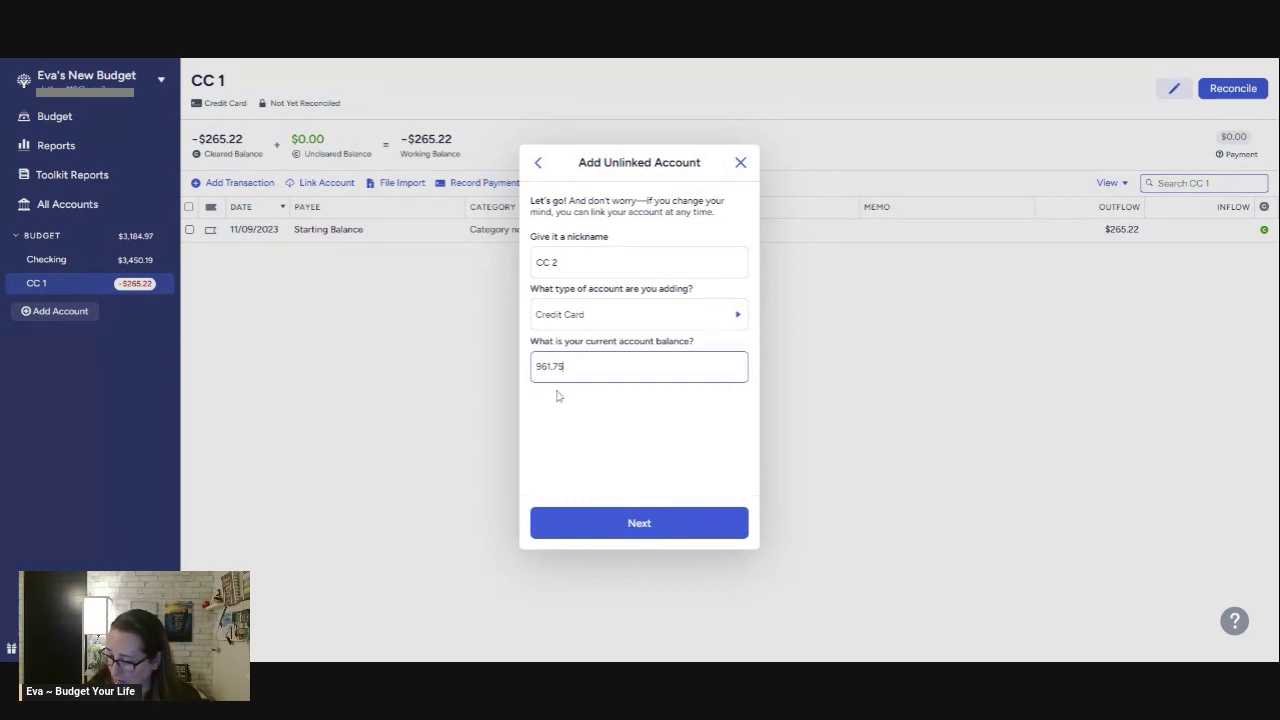
{"action": "left_click", "coordinate": [652, 530]}
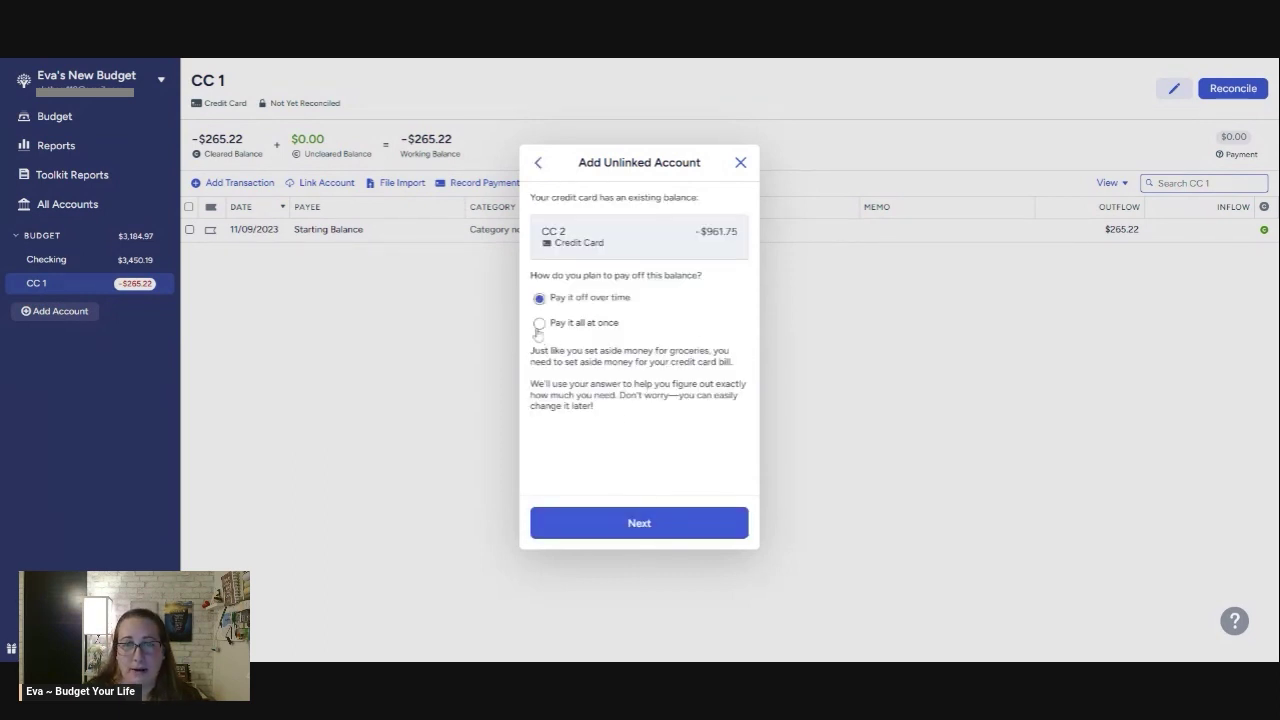
Choose to pay the CC 2 balance all at once and finish adding the account.
{"action": "left_click", "coordinate": [539, 323]}
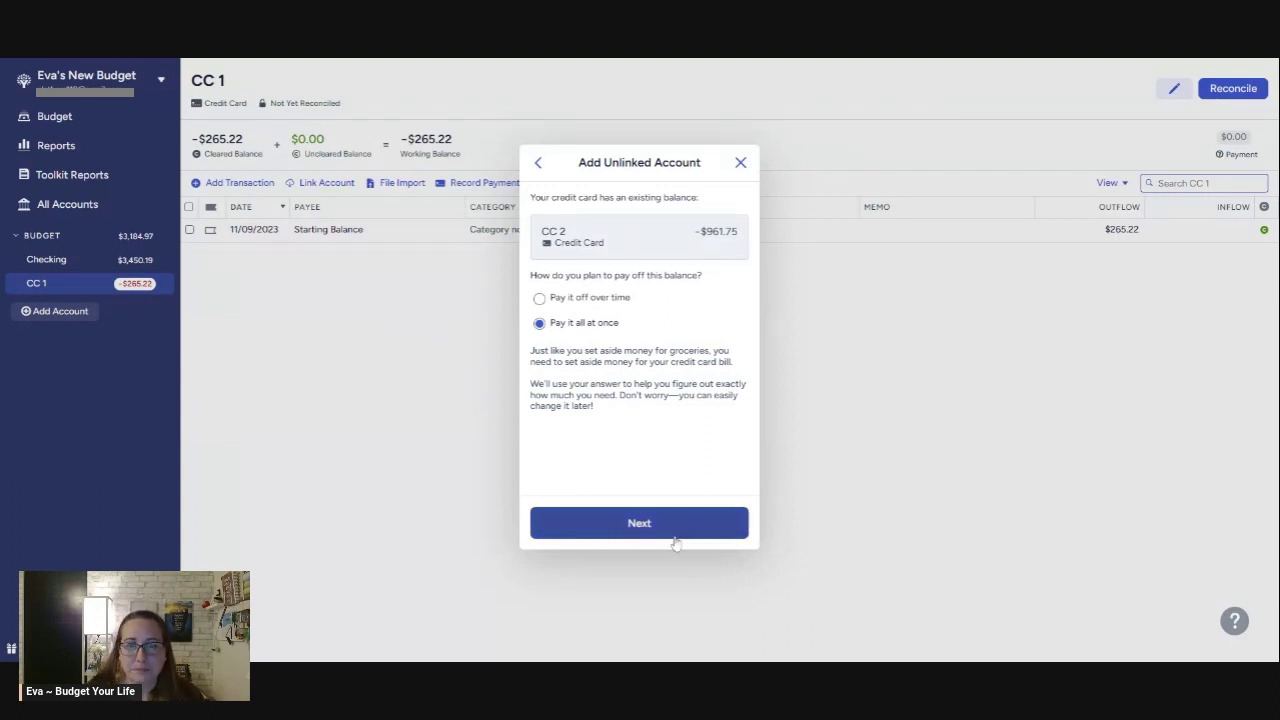
{"action": "left_click", "coordinate": [623, 516]}
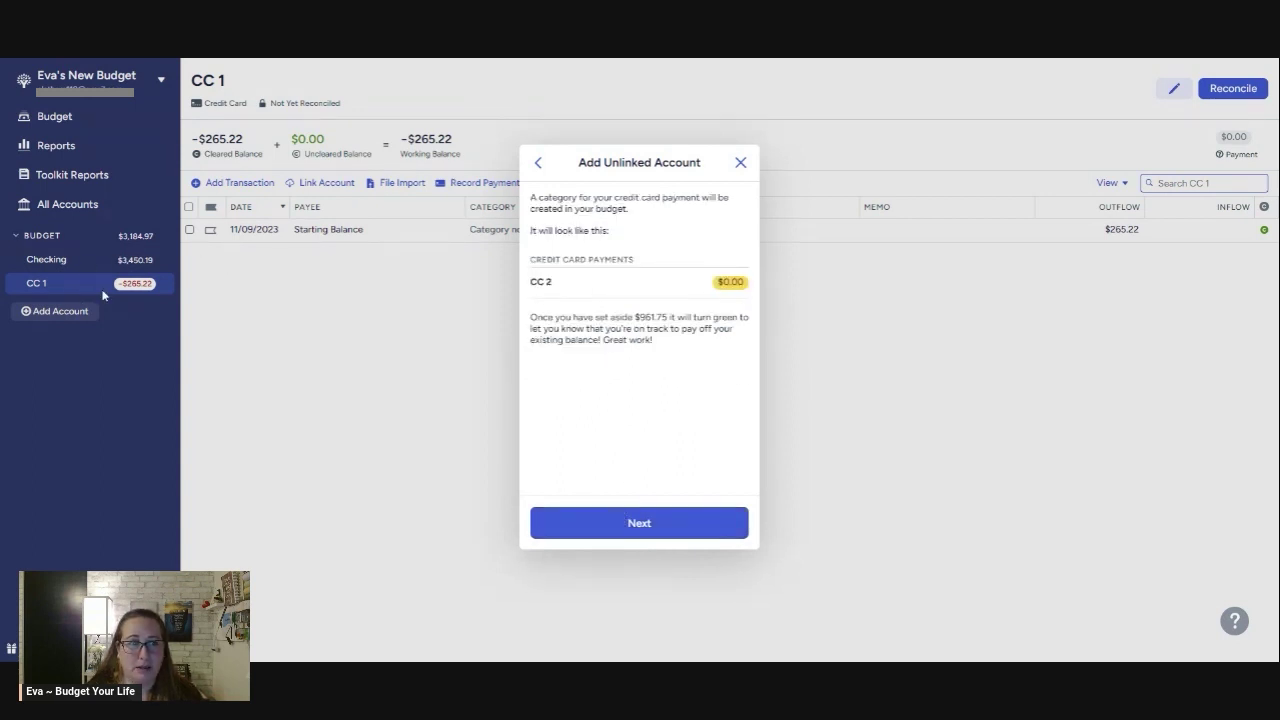
{"action": "left_click", "coordinate": [641, 533]}
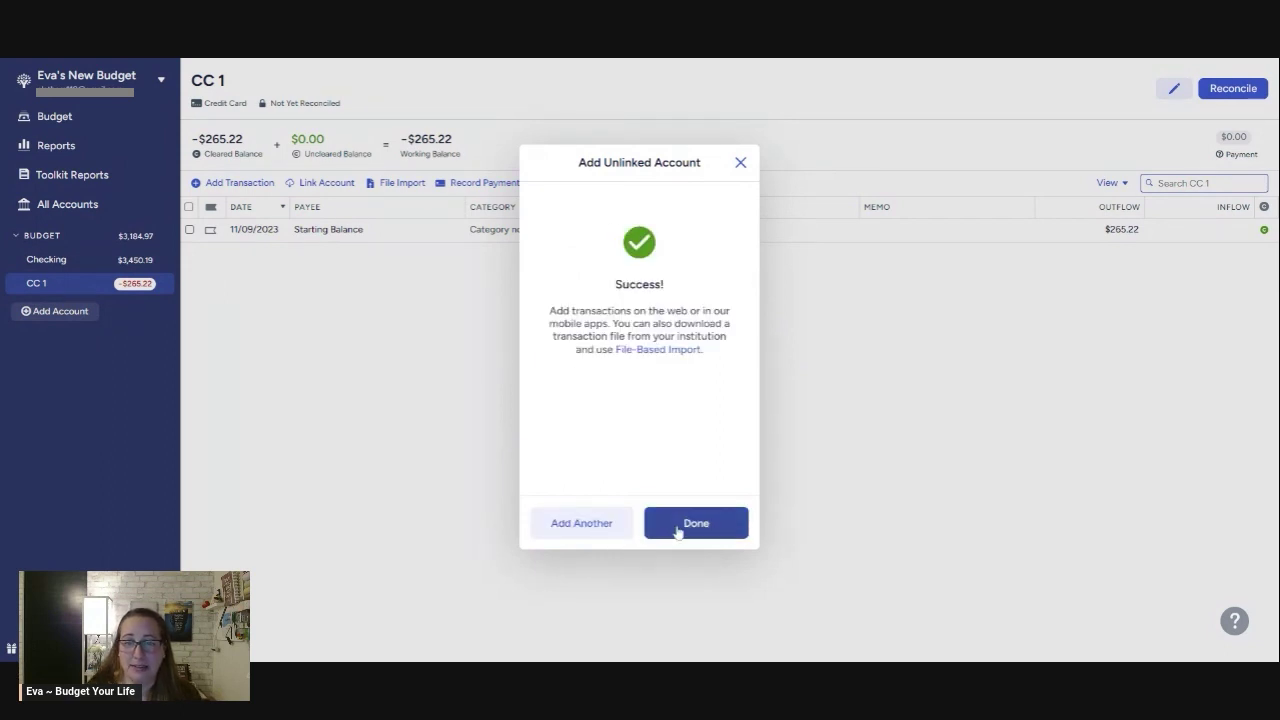
{"action": "left_click", "coordinate": [677, 531]}
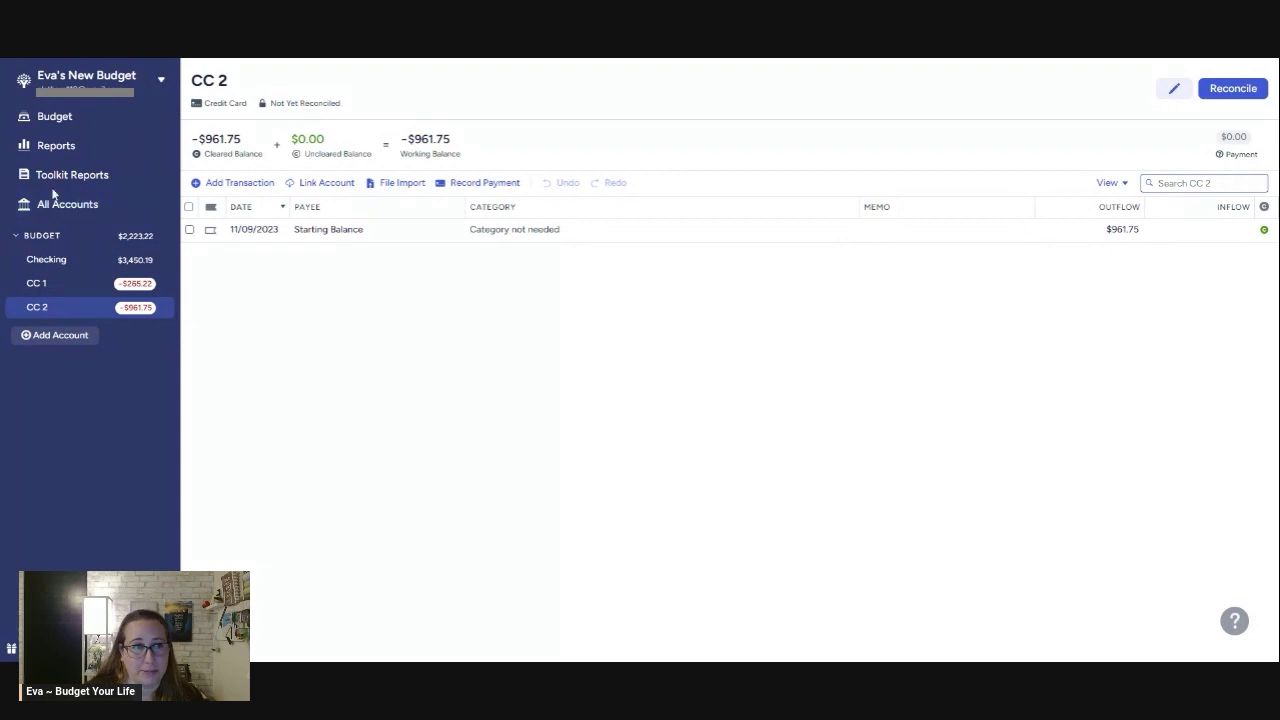
Open the budget's category list and rename the Rent/Mortgage category in the Bills group as Cell Phone (16th).
{"action": "left_click", "coordinate": [71, 127]}
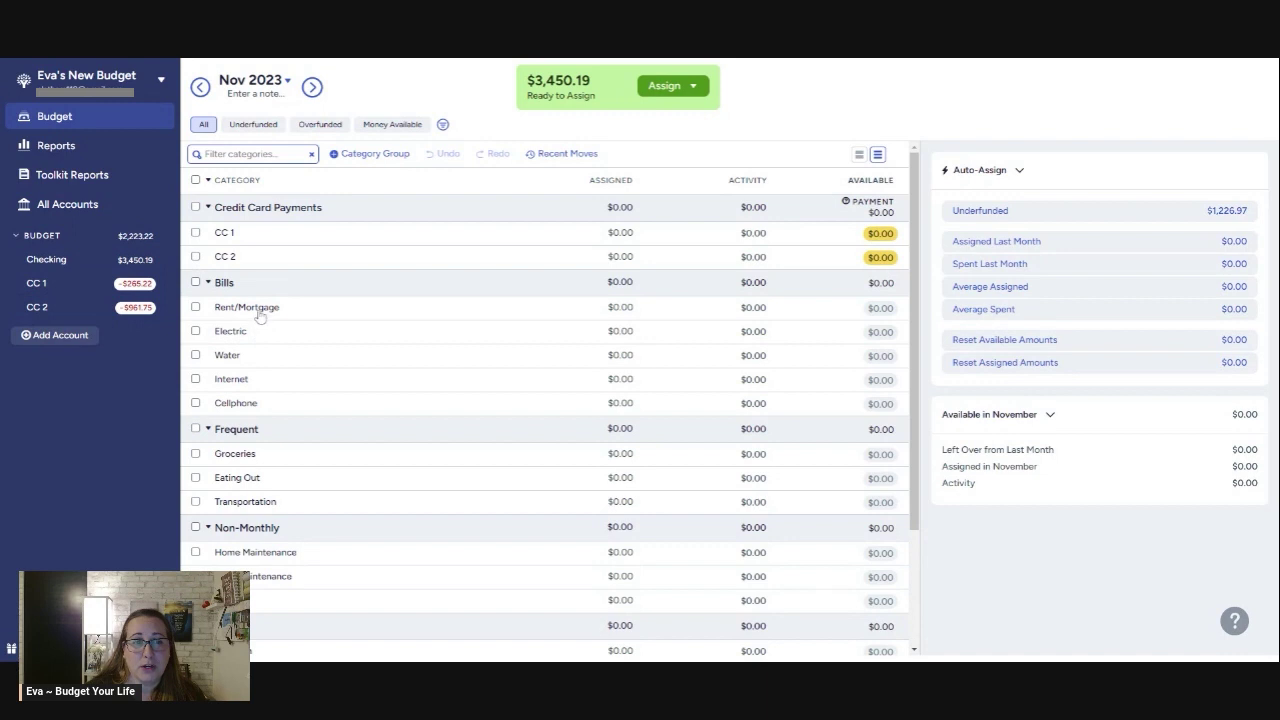
{"action": "scroll", "coordinate": [262, 312], "scroll_direction": "down", "scroll_amount": 3}
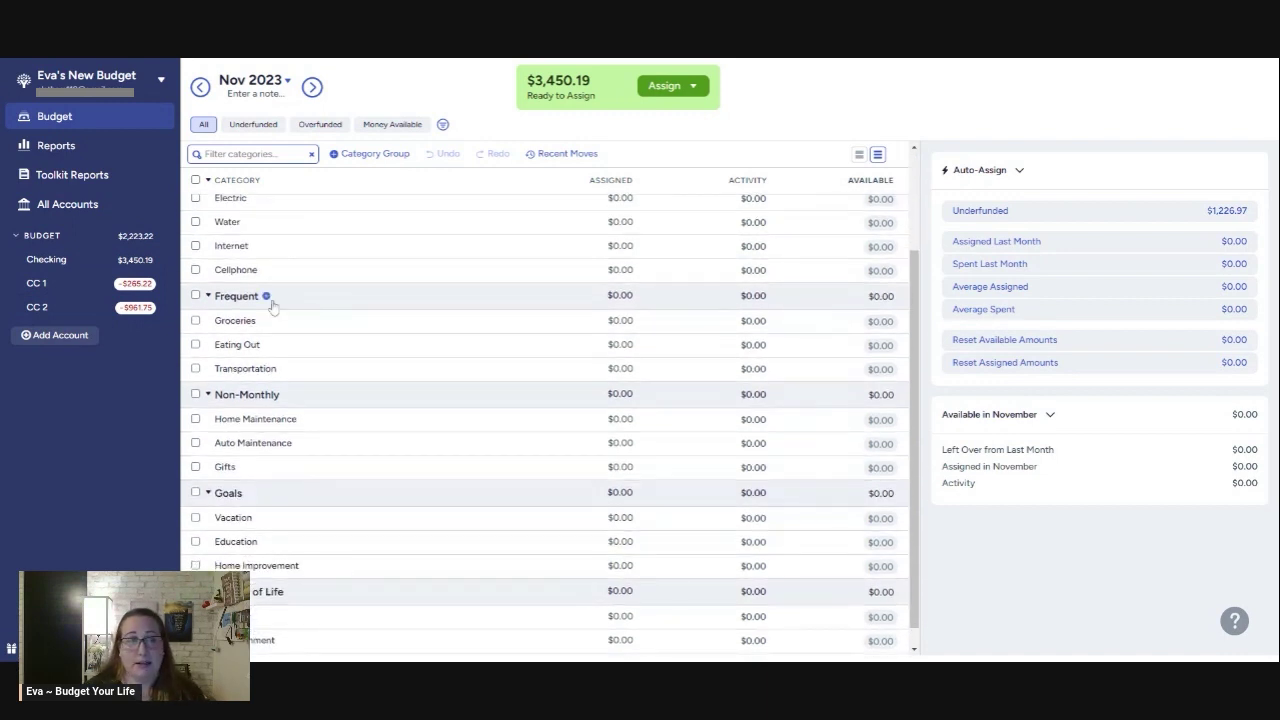
{"action": "scroll", "coordinate": [272, 306], "scroll_direction": "up", "scroll_amount": 3}
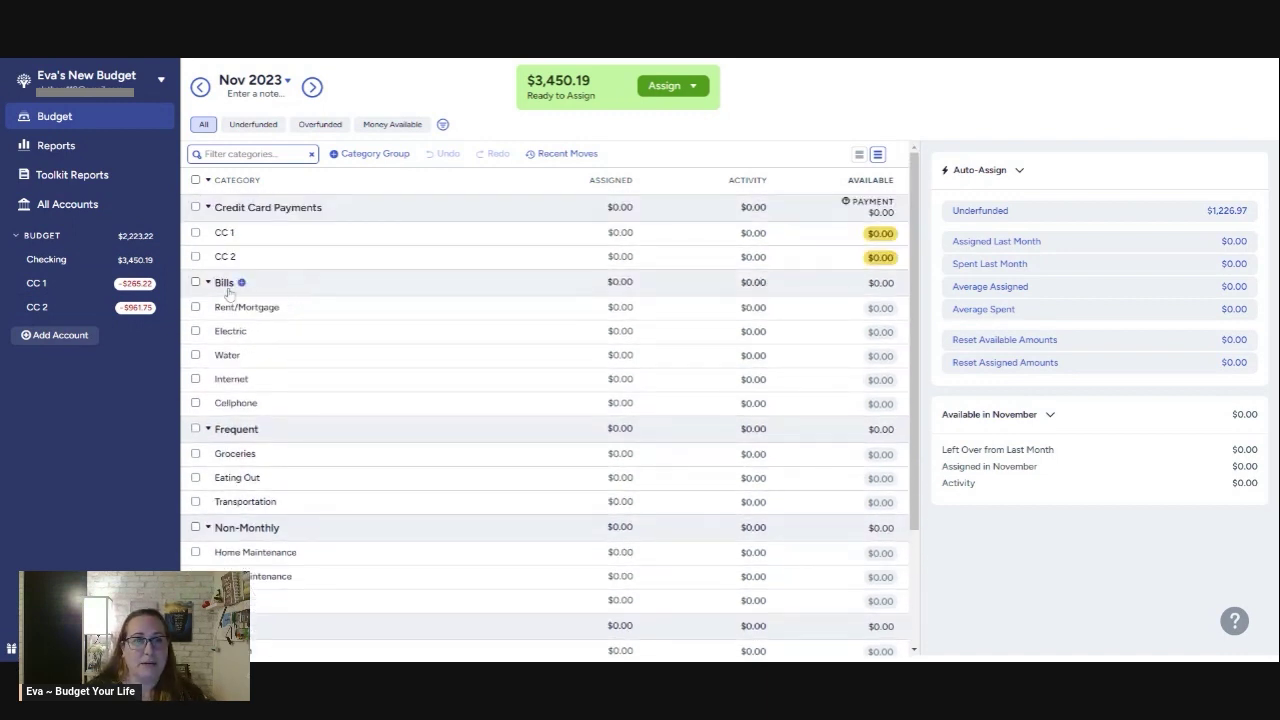
{"action": "left_click", "coordinate": [268, 312]}
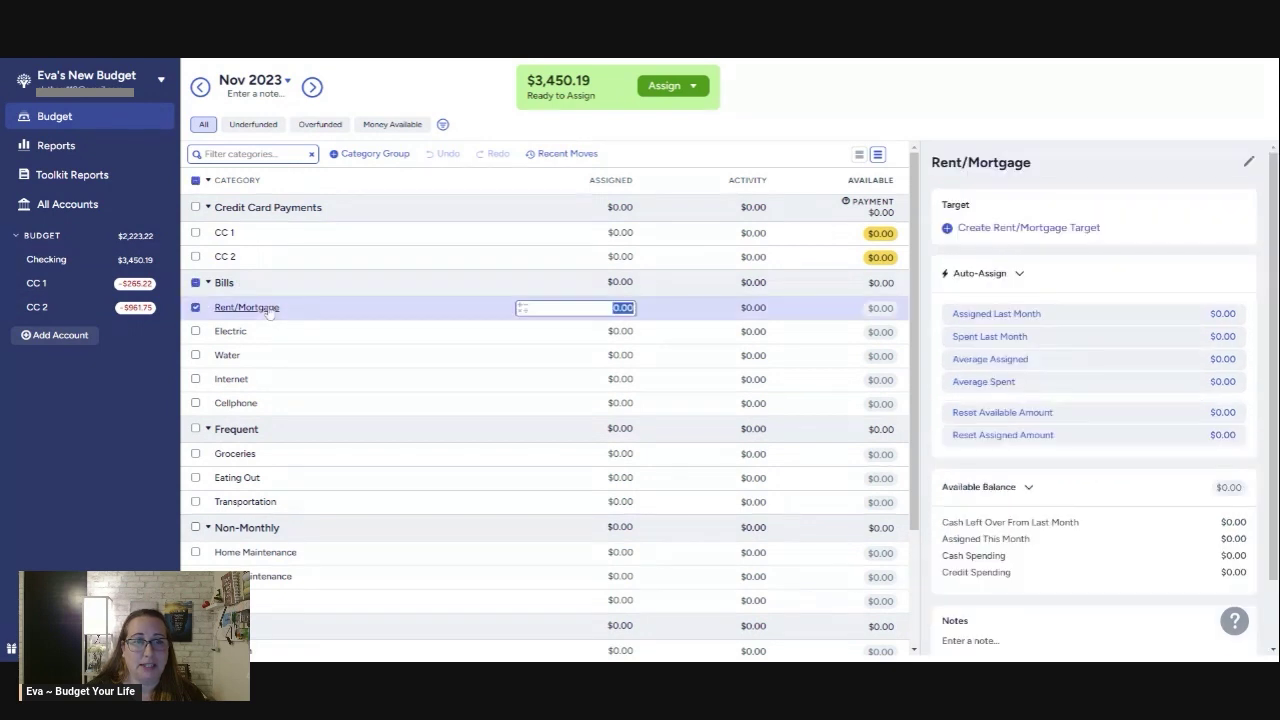
{"action": "left_click", "coordinate": [268, 312]}
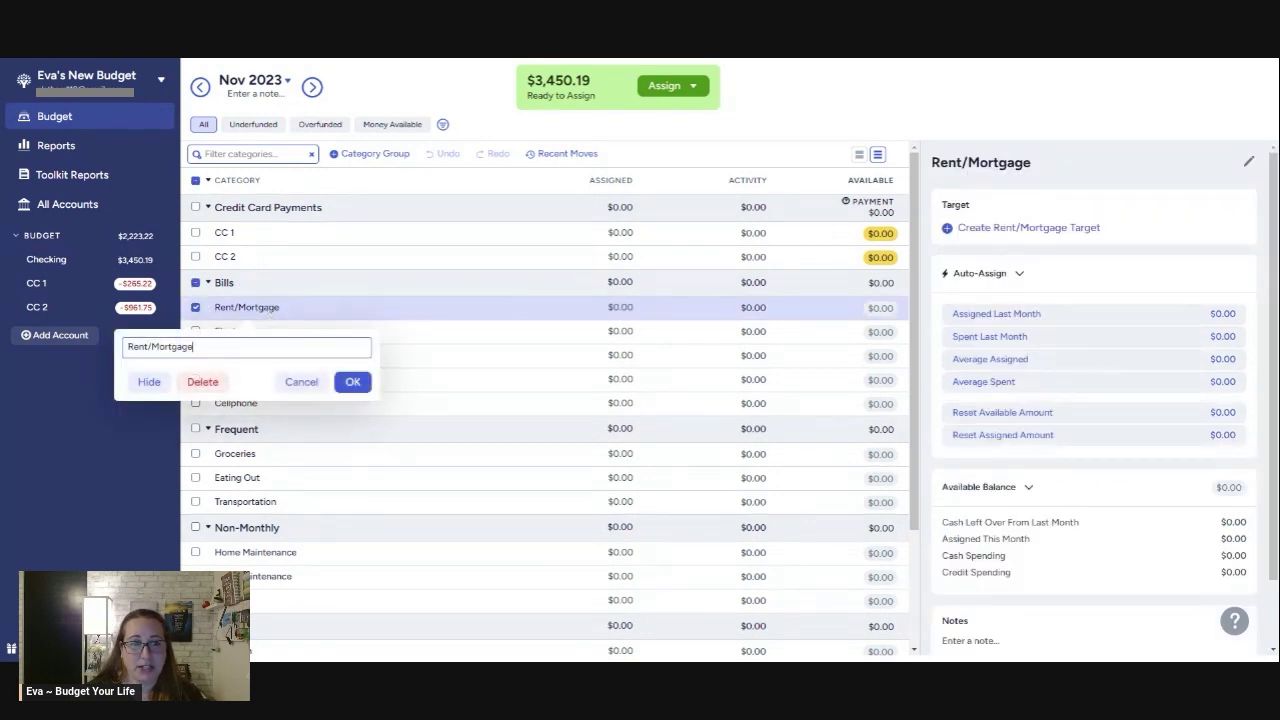
{"action": "left_click_drag", "start_coordinate": [194, 346], "coordinate": [126, 346]}
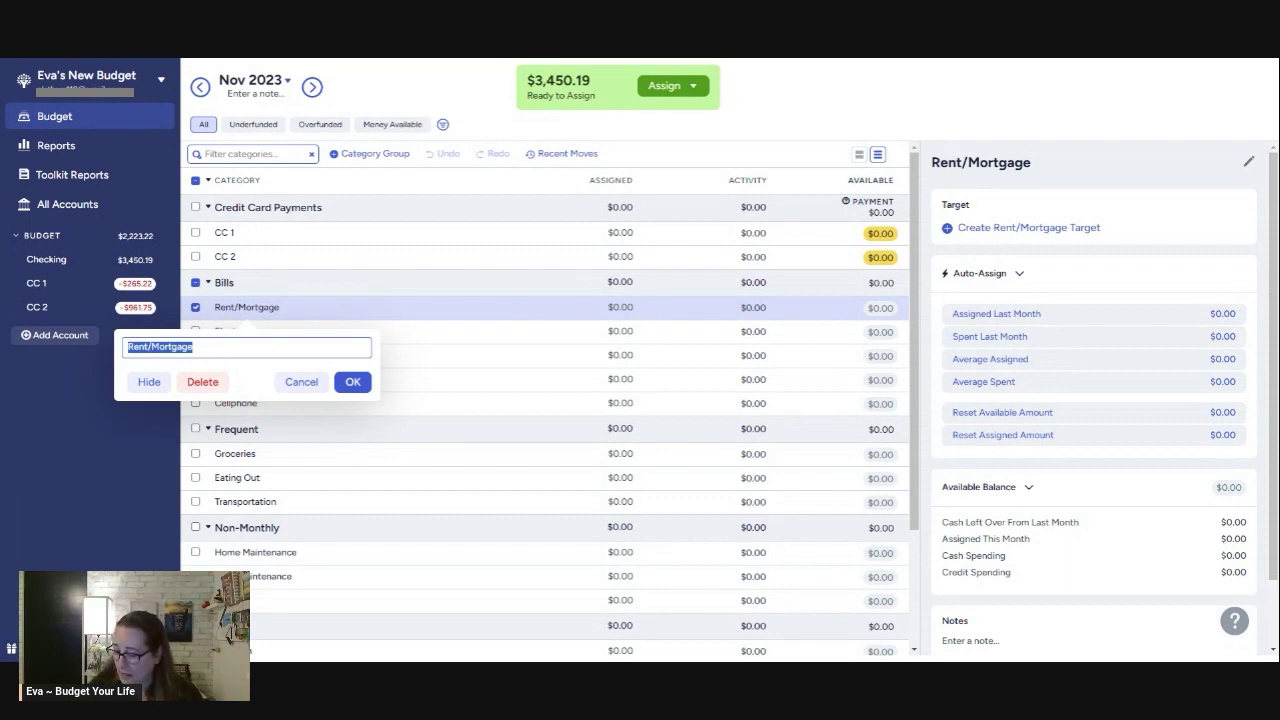
{"action": "type", "text": "Cell P"}
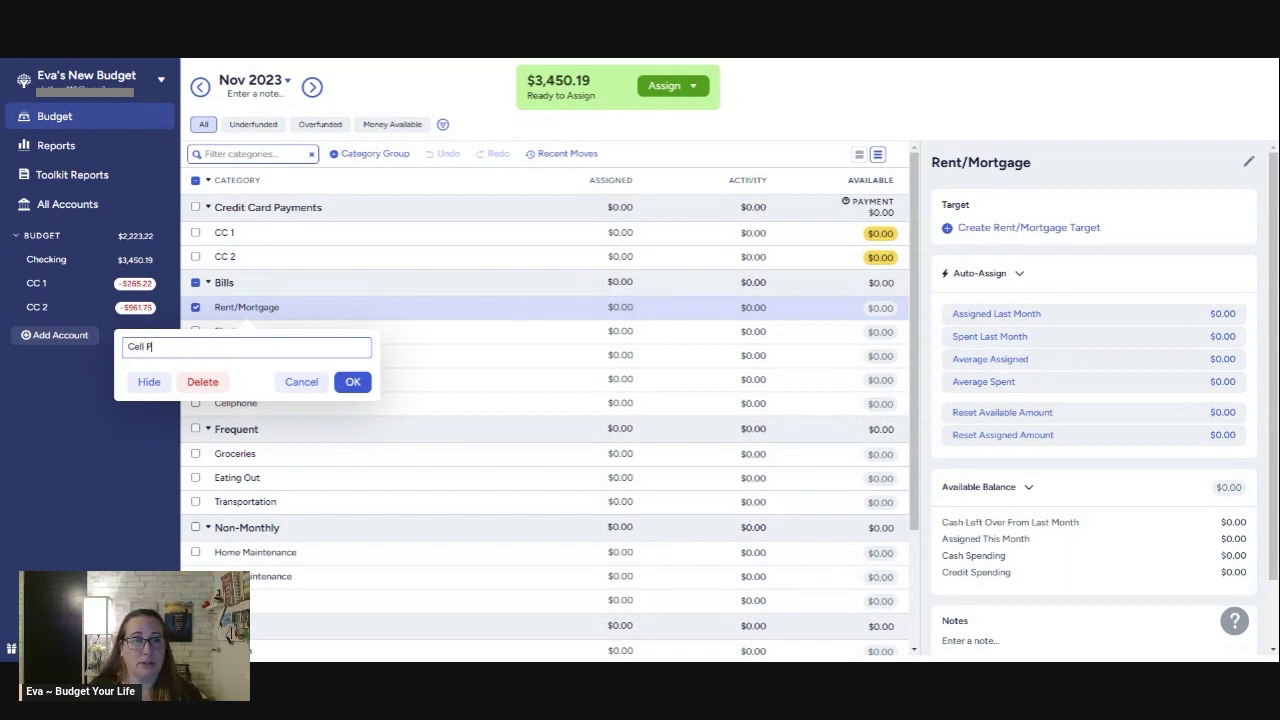
{"action": "type", "text": "hone"}
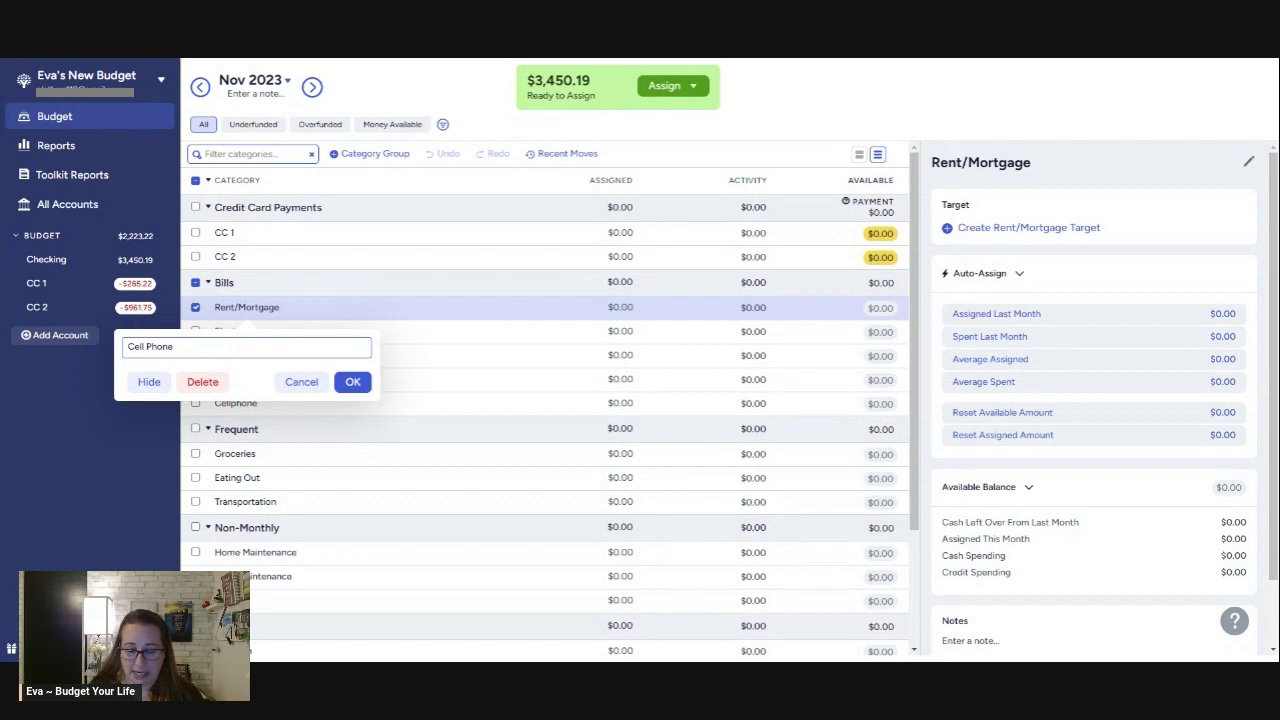
{"action": "type", "text": " (16"}
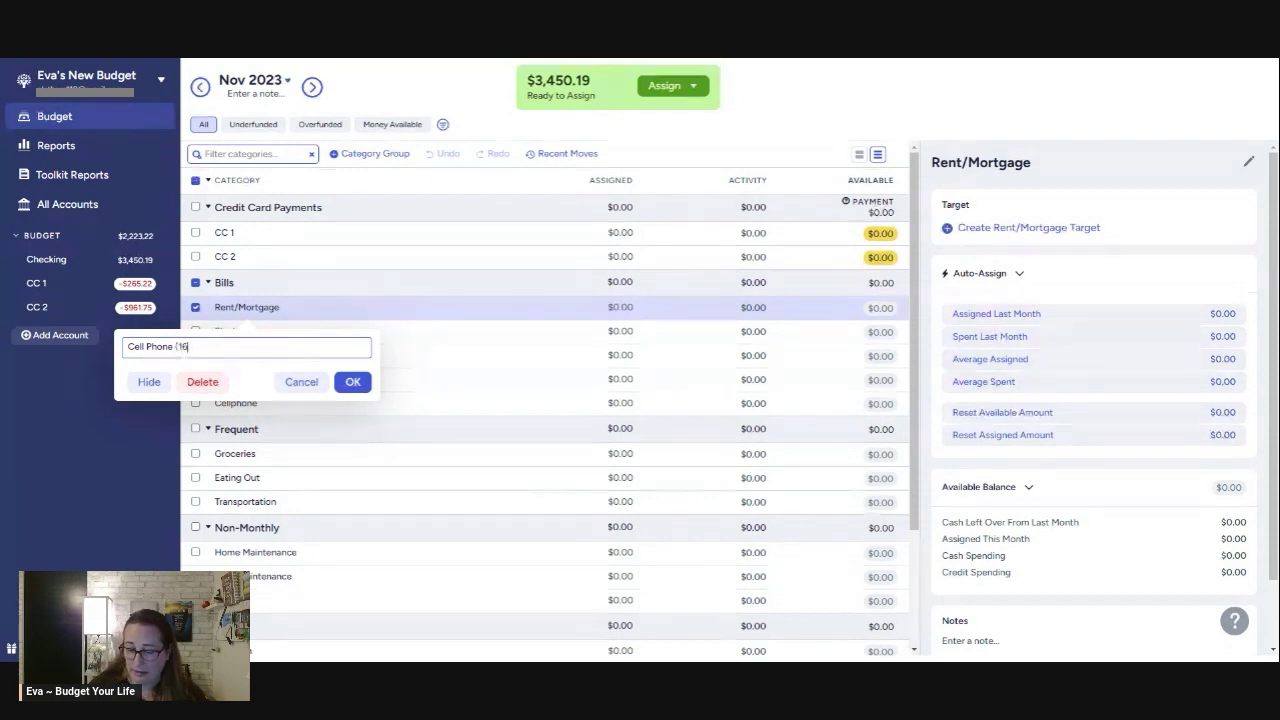
{"action": "type", "text": "Th"}
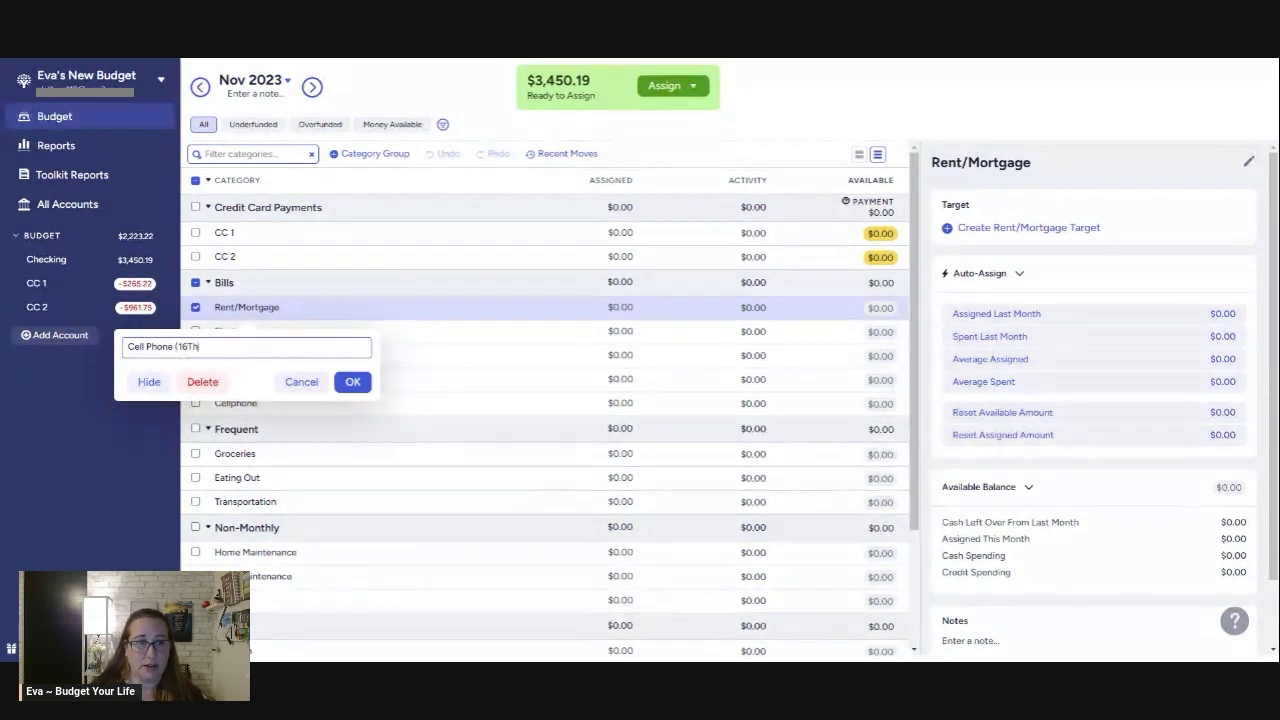
{"action": "key", "text": "BackSpace"}
{"action": "key", "text": "BackSpace"}
{"action": "type", "text": "th"}
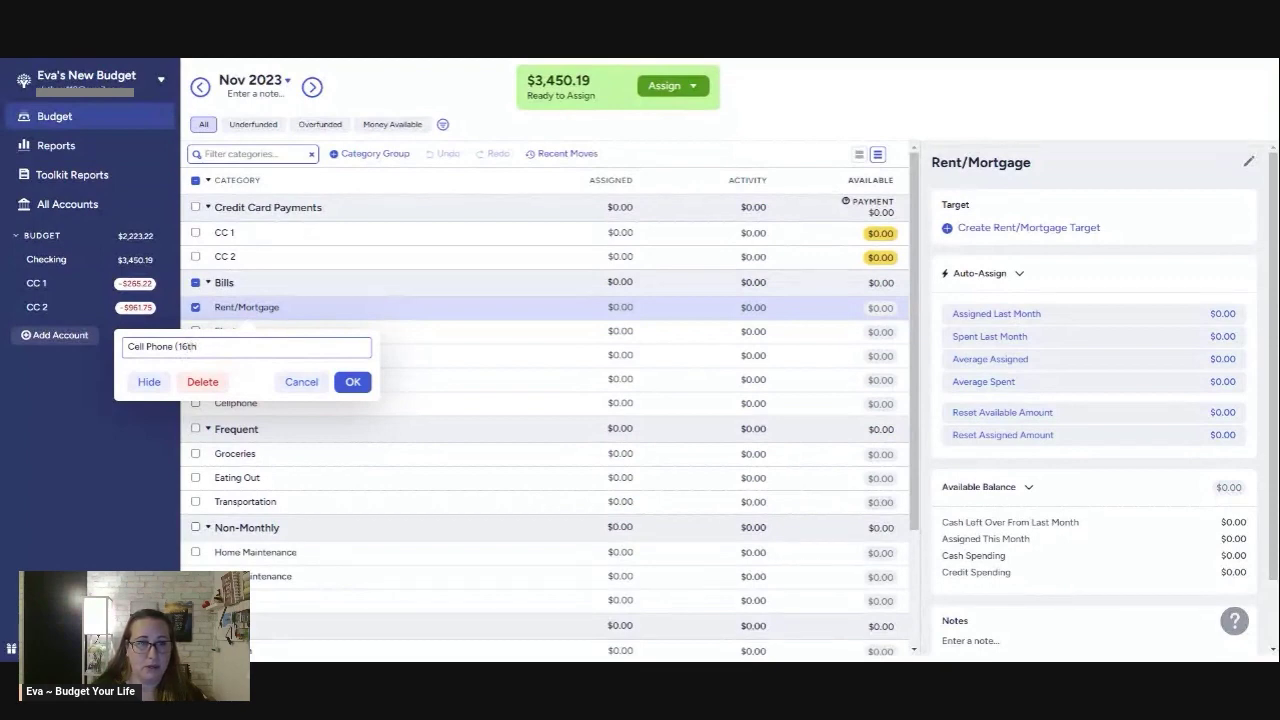
{"action": "type", "text": ")"}
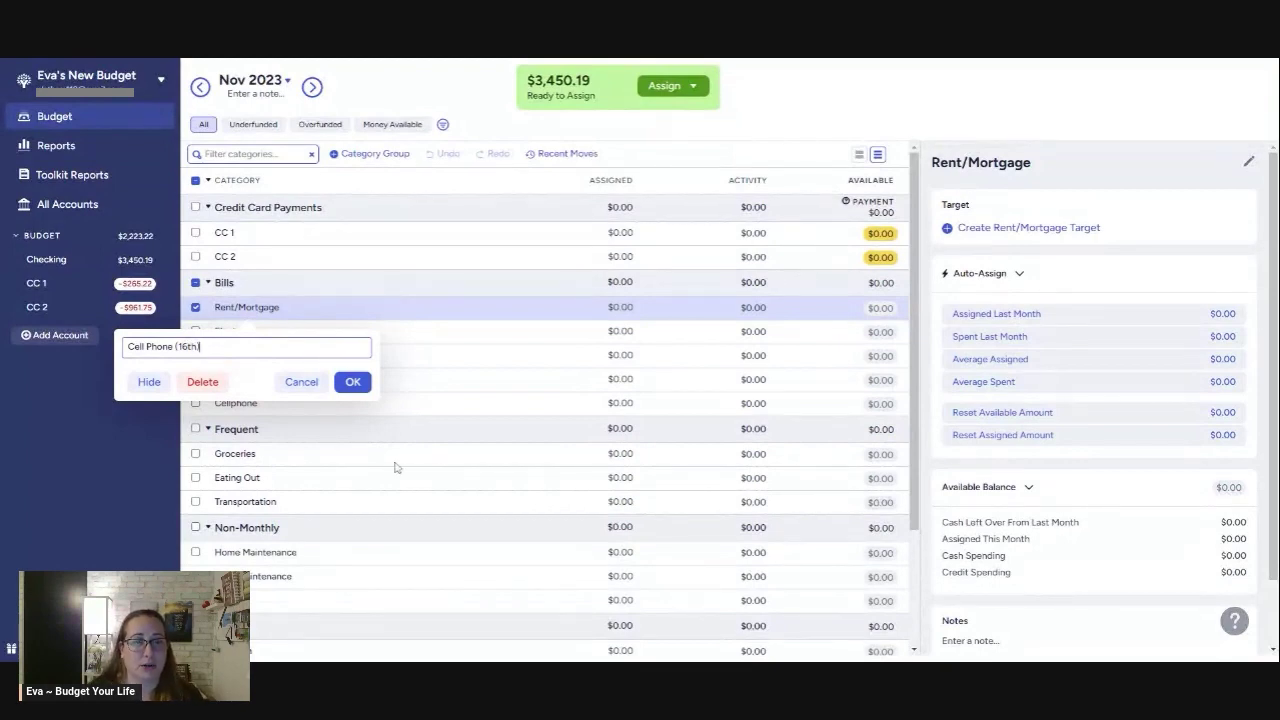
{"action": "key", "text": "Return"}
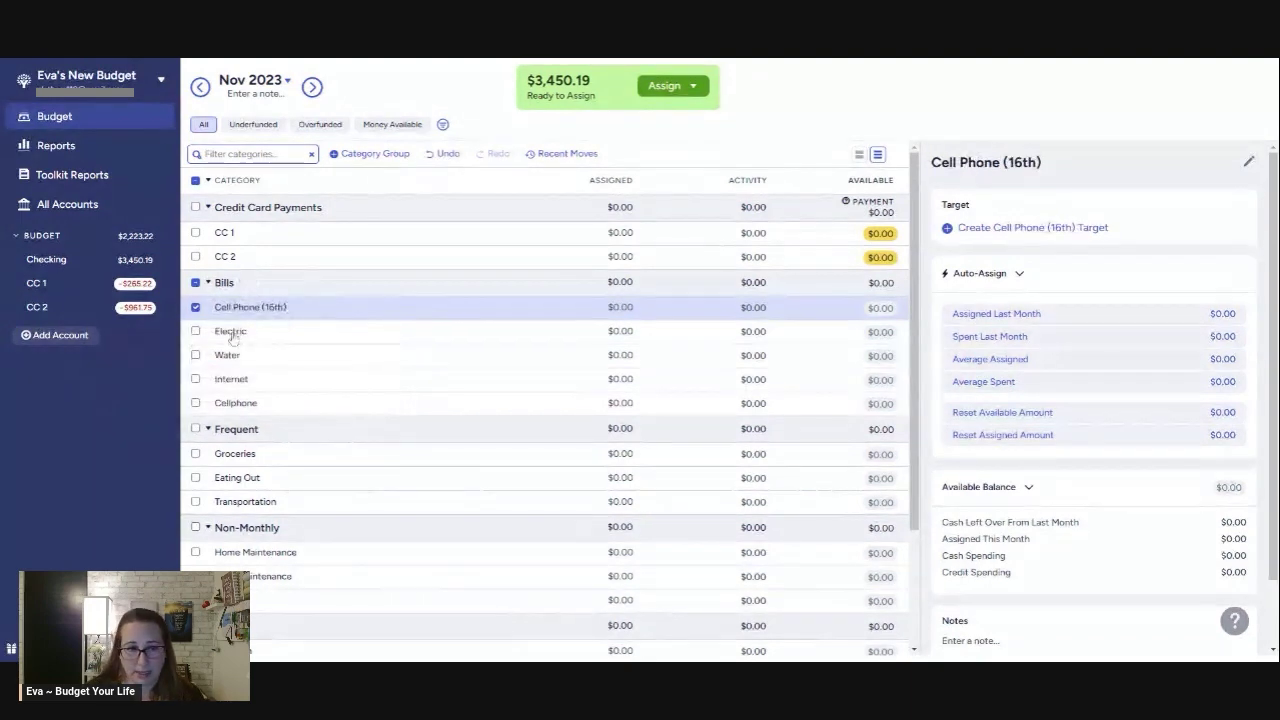
{"action": "left_click", "coordinate": [522, 308]}
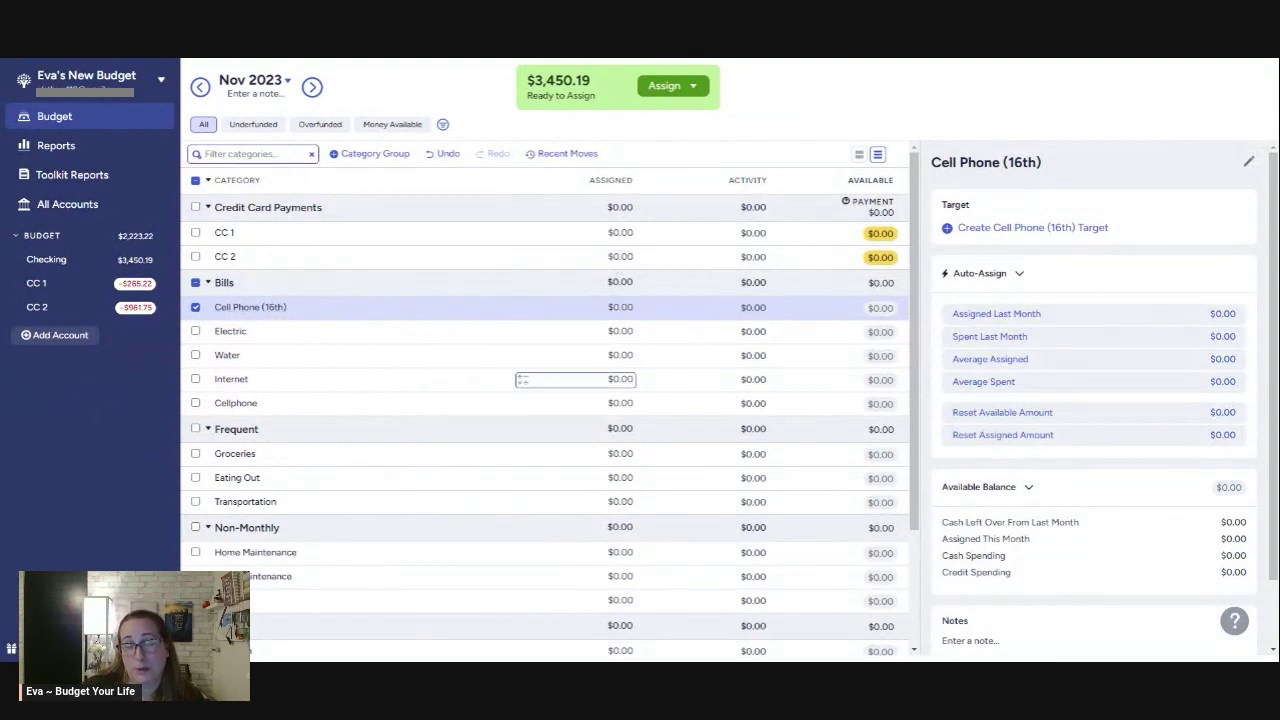
Rename the Internet category as Directv (1st) and move it directly below Cell Phone (16th) in the Bills group.
{"action": "left_click", "coordinate": [230, 382]}
{"action": "left_click", "coordinate": [232, 382]}
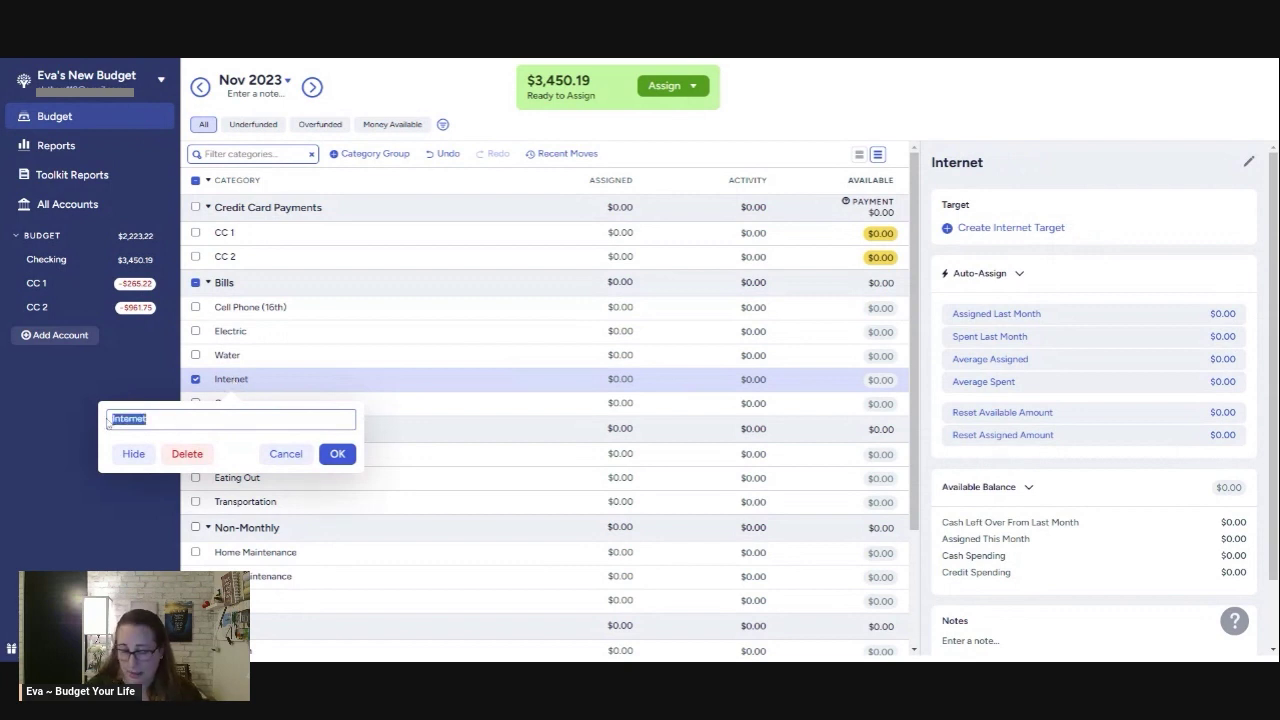
{"action": "type", "text": "disn"}
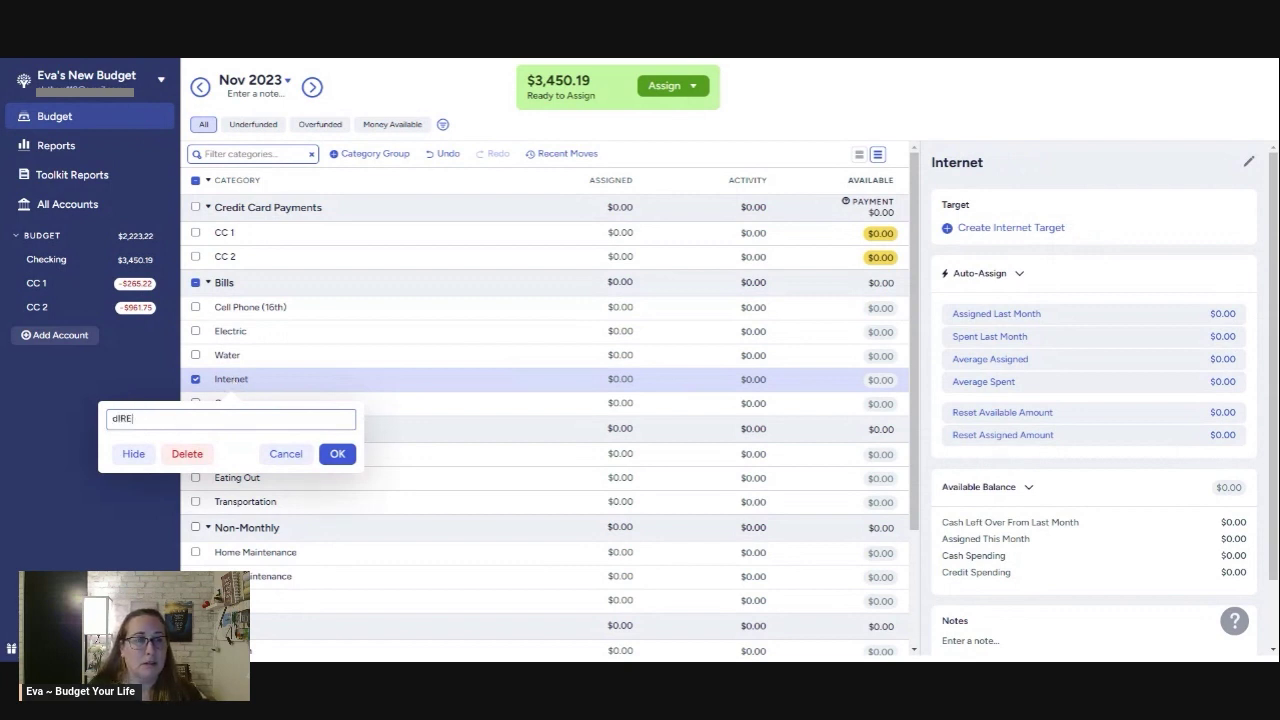
{"action": "key", "text": "BackSpace"}
{"action": "key", "text": "BackSpace"}
{"action": "key", "text": "BackSpace"}
{"action": "key", "text": "BackSpace"}
{"action": "type", "text": "Direct"}
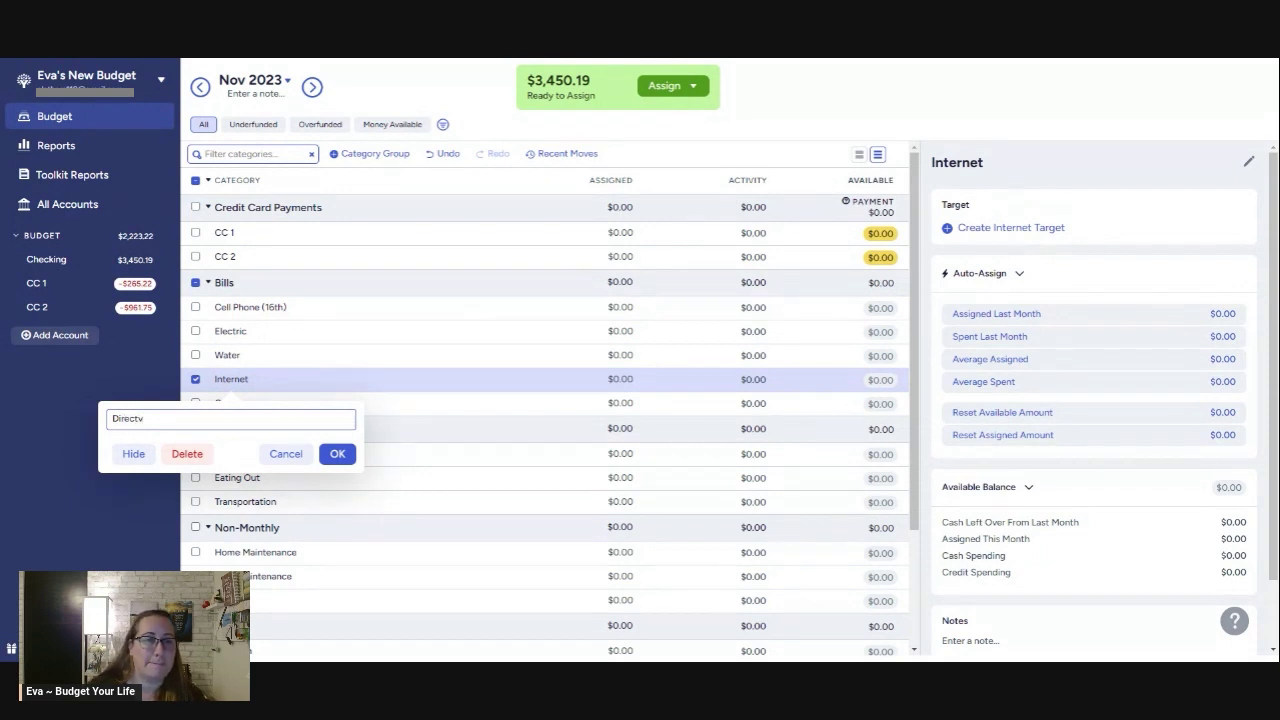
{"action": "type", "text": "v "}
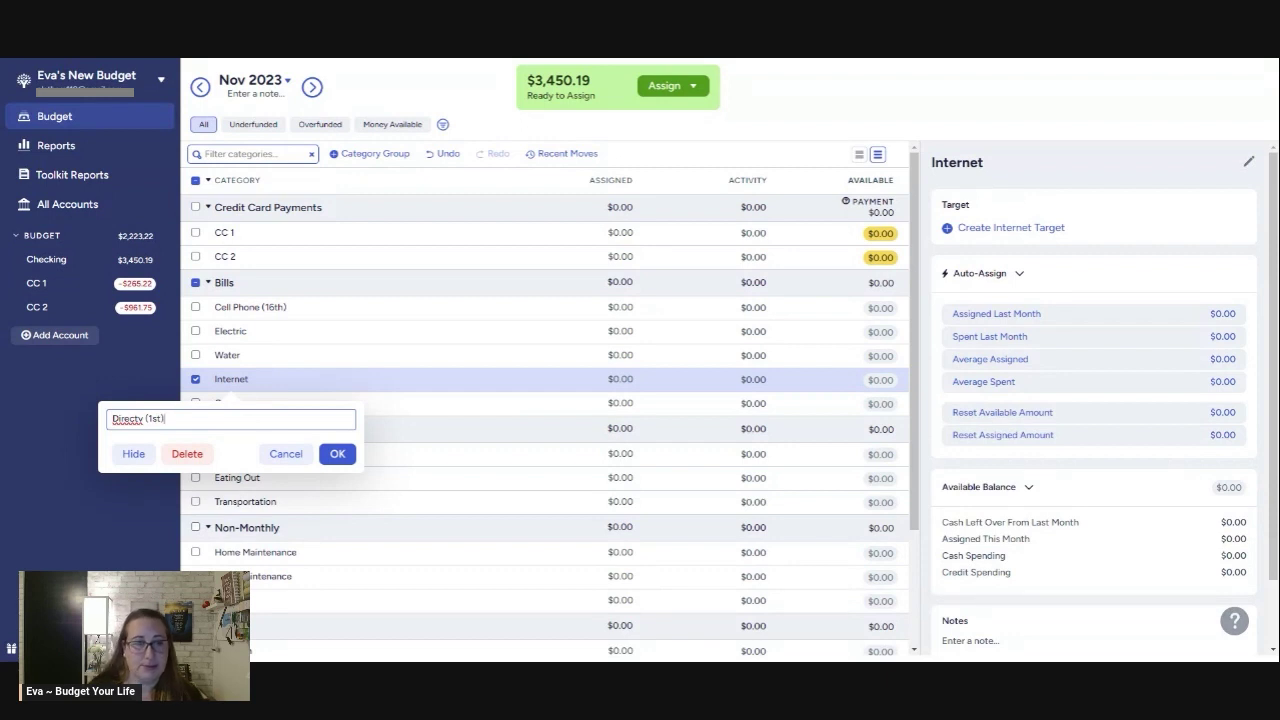
{"action": "type", "text": "(1st)"}
{"action": "left_click", "coordinate": [337, 453]}
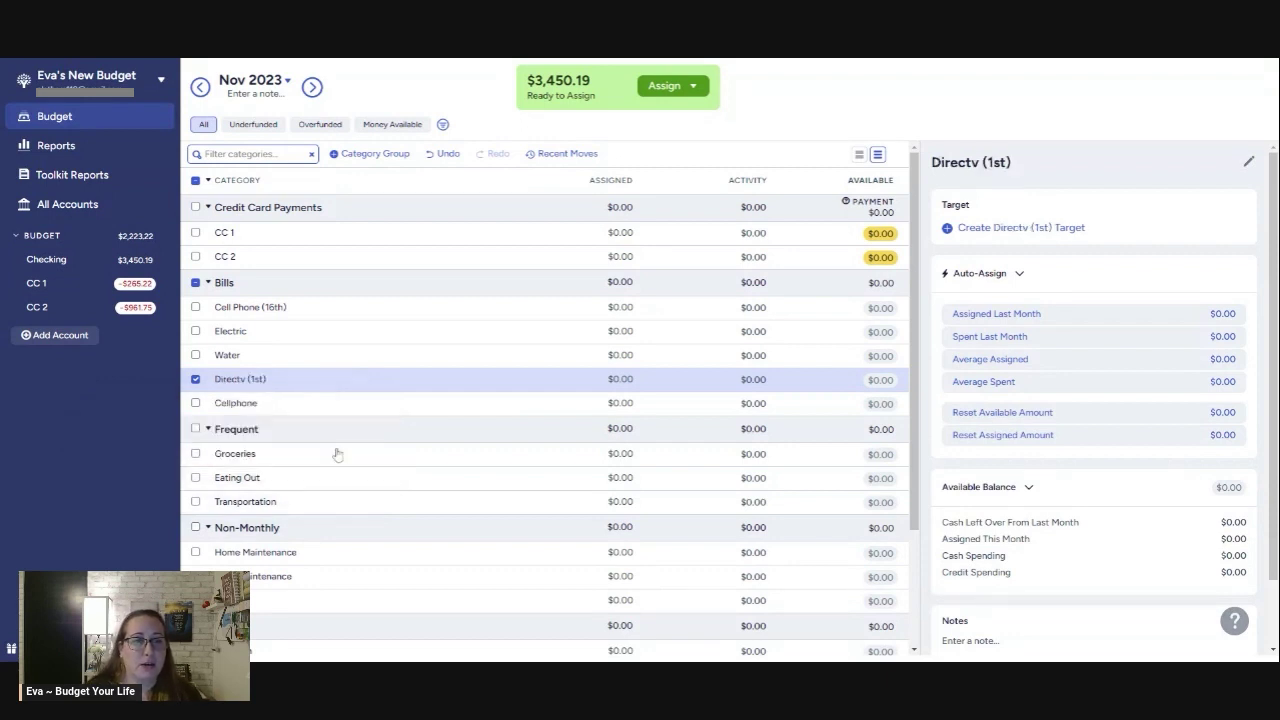
{"action": "left_click_drag", "start_coordinate": [215, 380], "coordinate": [221, 338]}
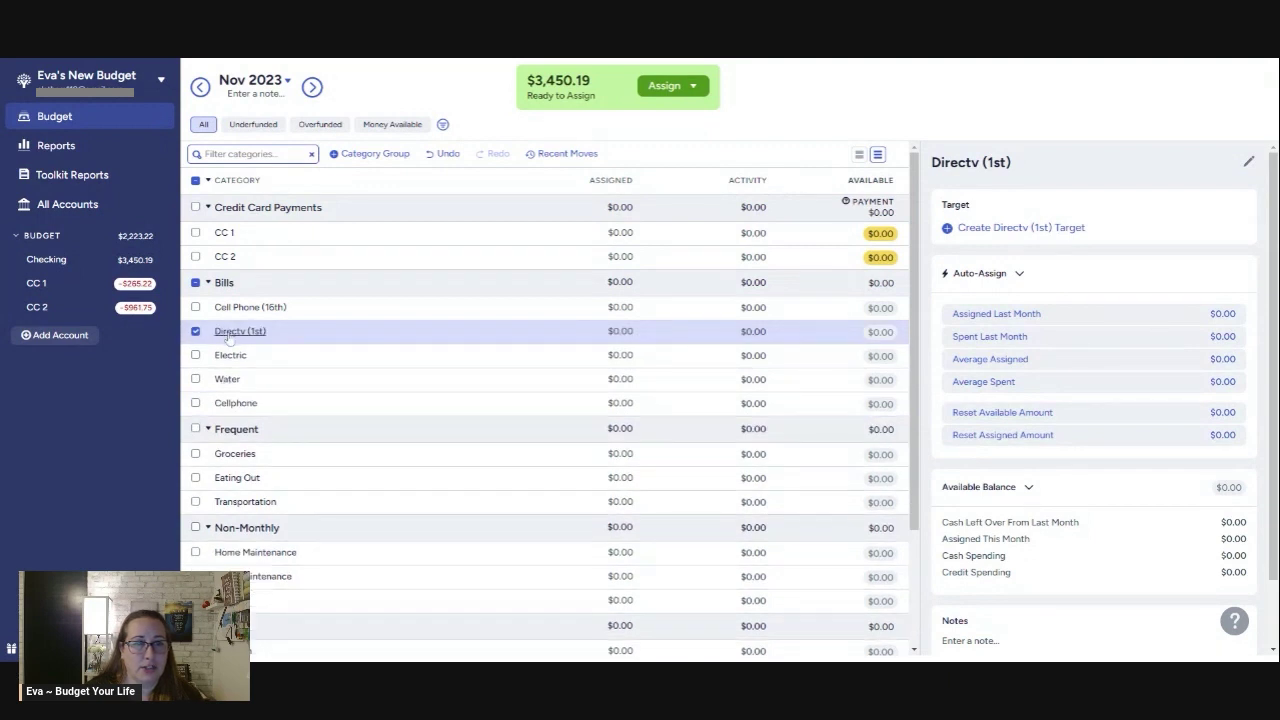
{"action": "left_click_drag", "start_coordinate": [220, 340], "coordinate": [221, 343]}
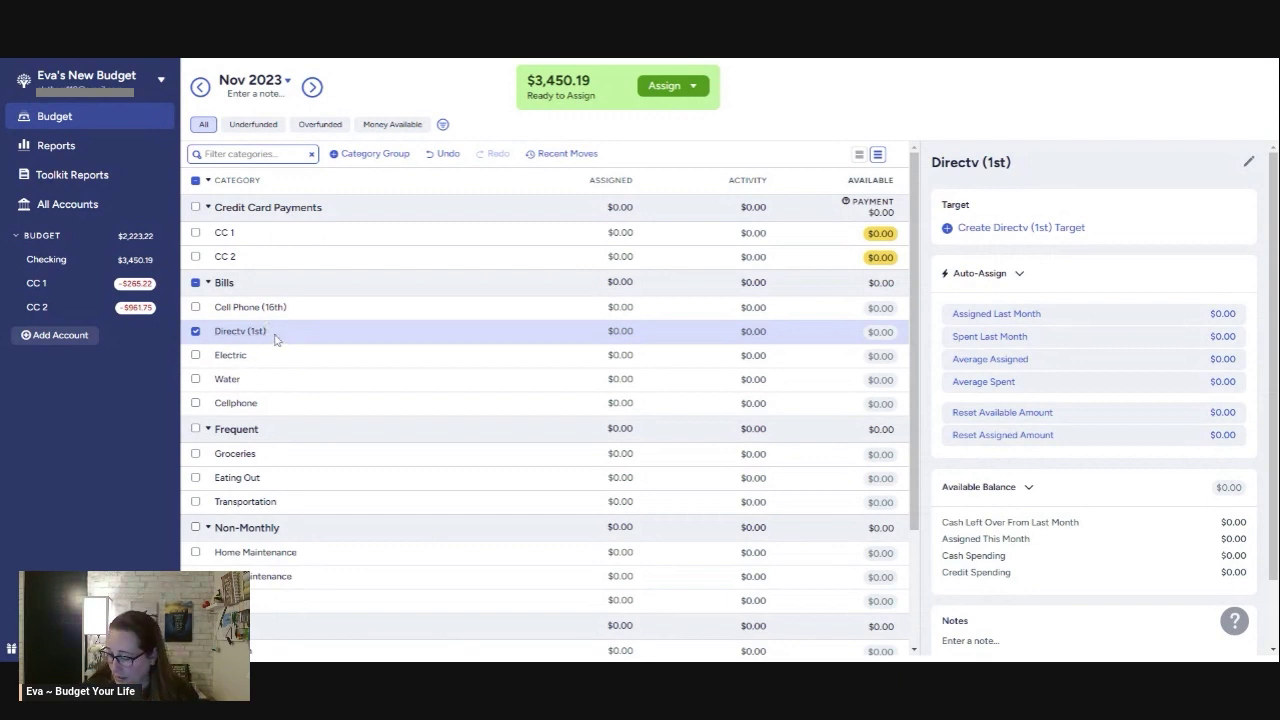
Rename the Water category in the Bills group as HOA/Water (Quarterly, 1st).
{"action": "left_click", "coordinate": [228, 380]}
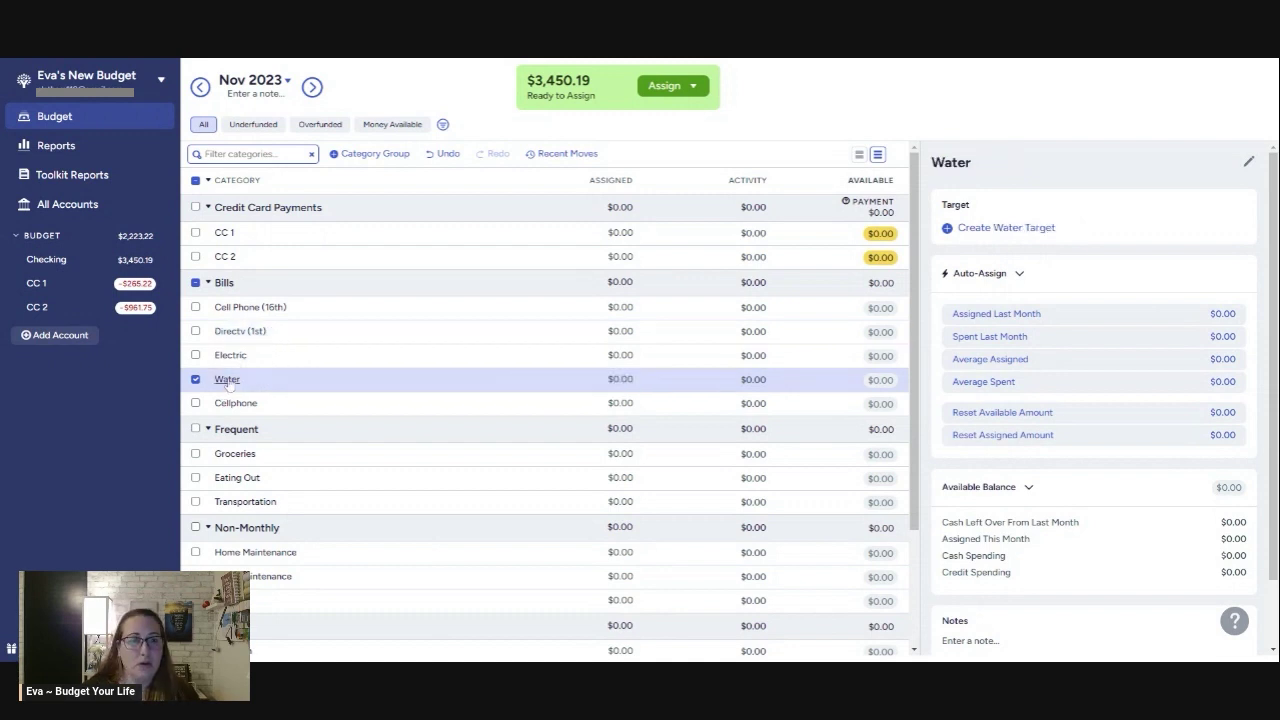
{"action": "left_click", "coordinate": [228, 380]}
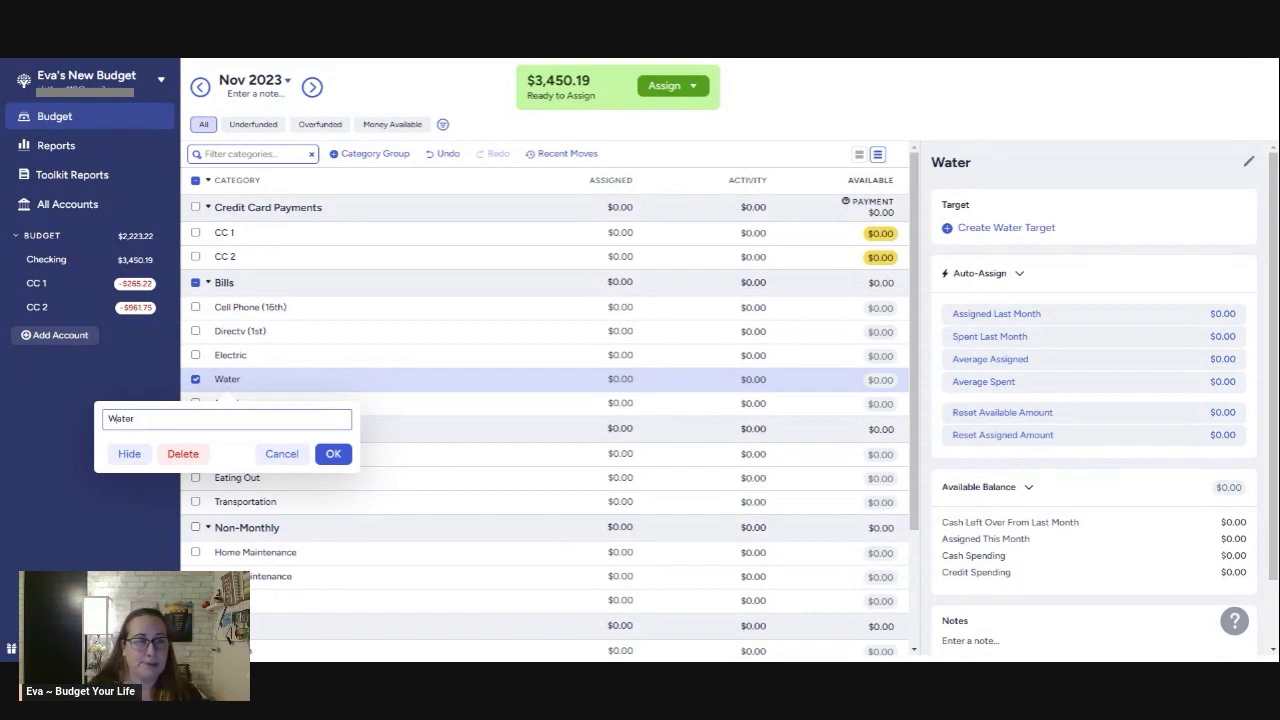
{"action": "type", "text": "HOA/"}
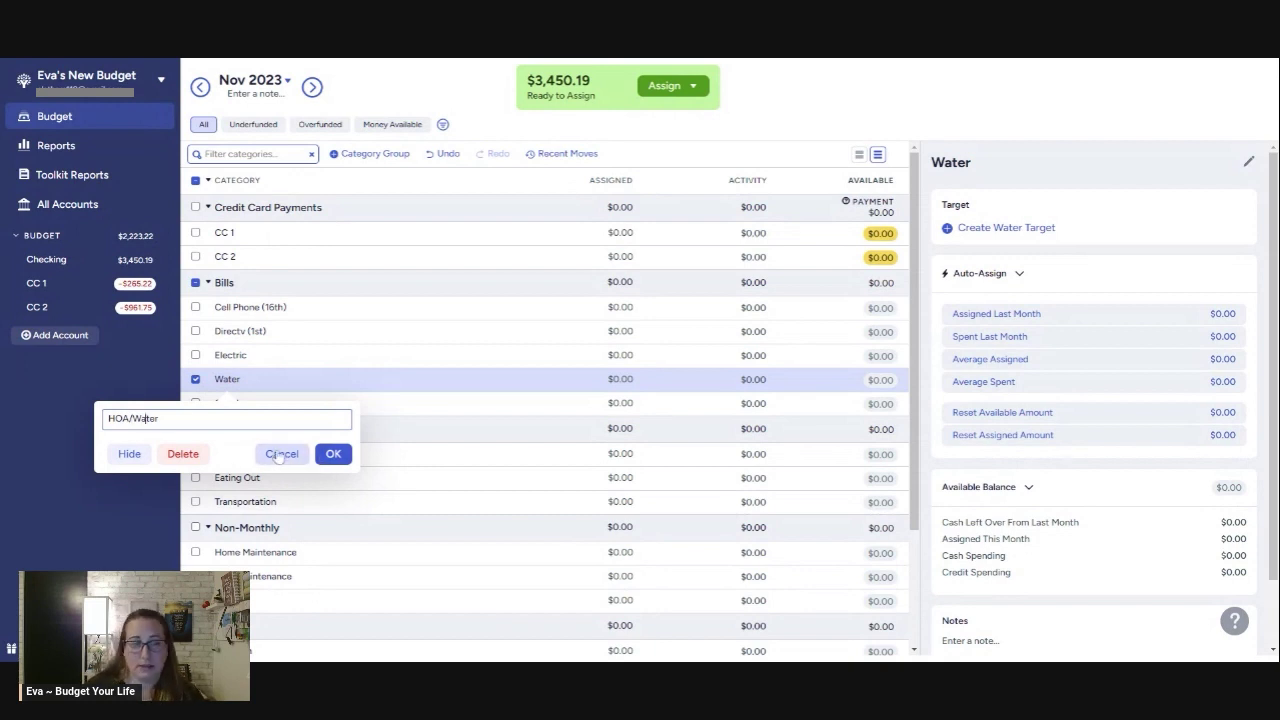
{"action": "key", "text": "Right"}
{"action": "key", "text": "Right"}
{"action": "key", "text": "Right"}
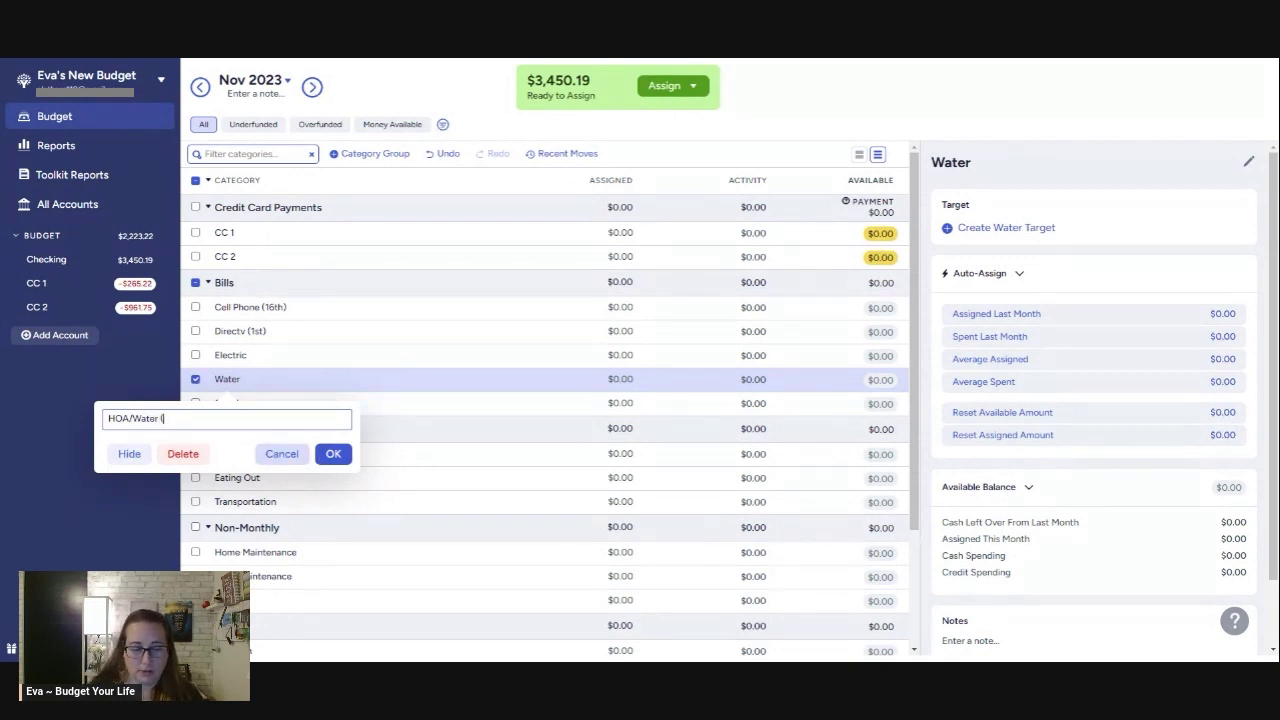
{"action": "type", "text": "(Q"}
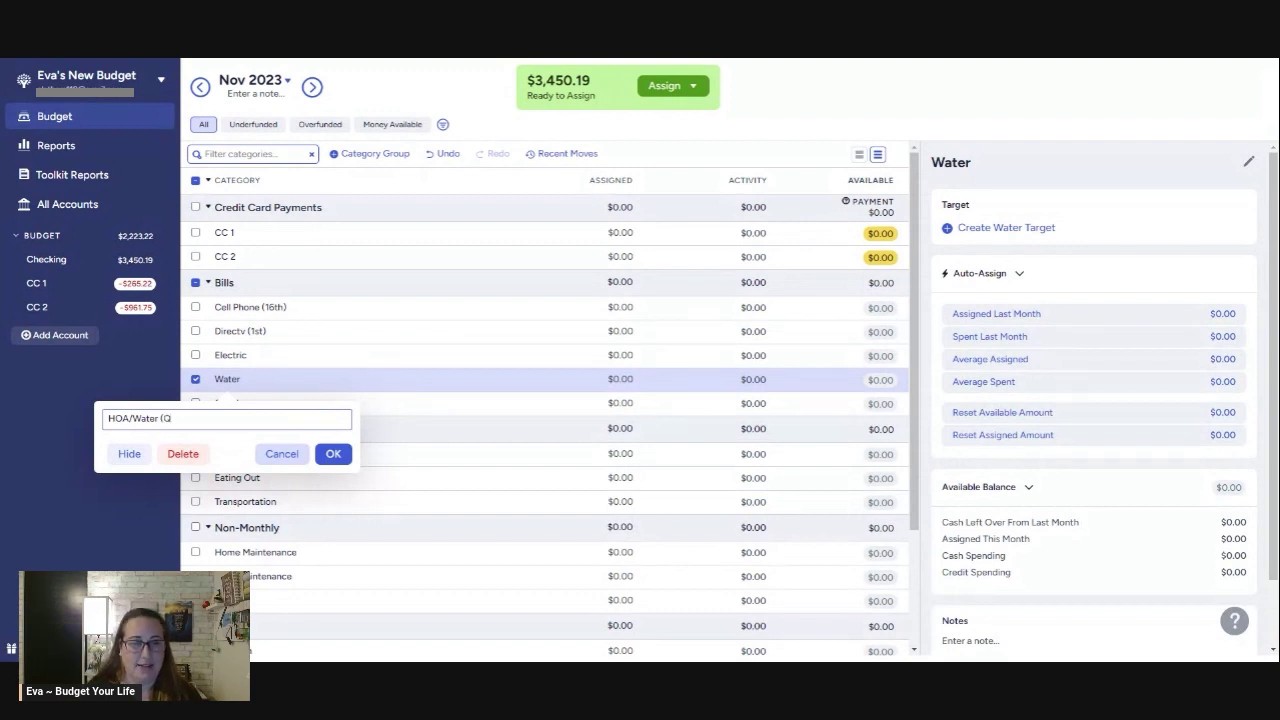
{"action": "type", "text": "uarter"}
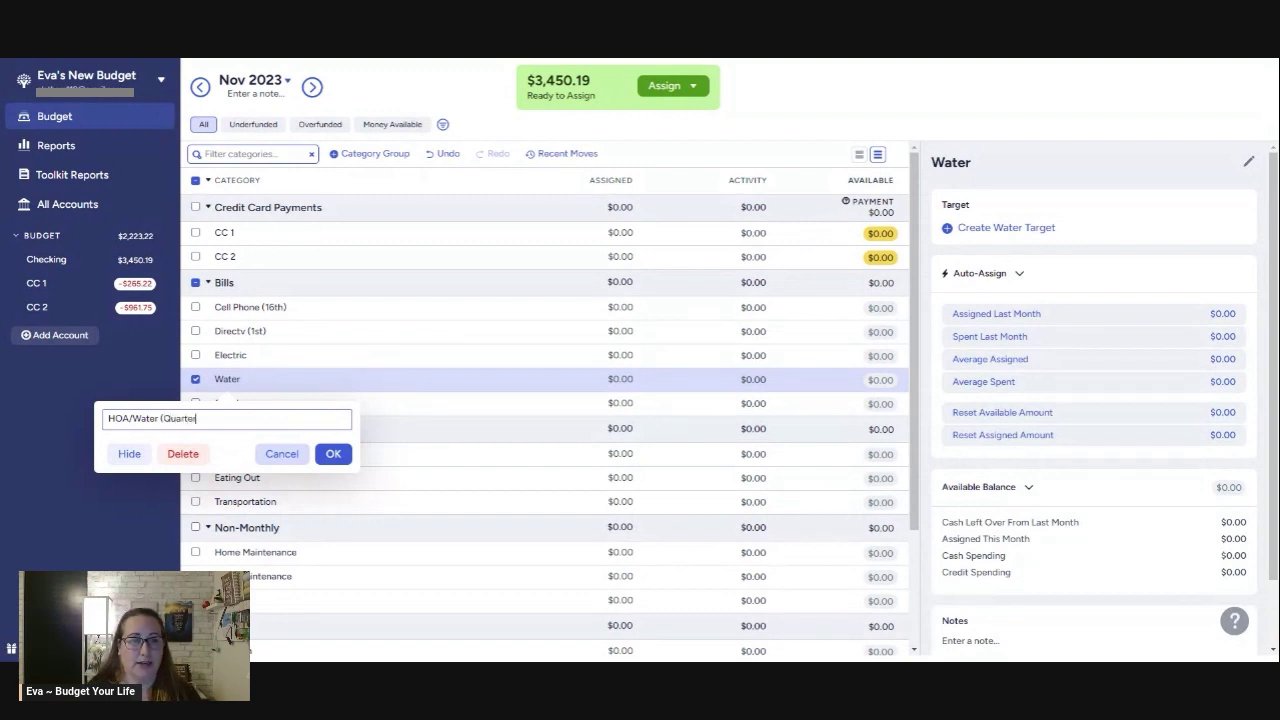
{"action": "type", "text": "ly"}
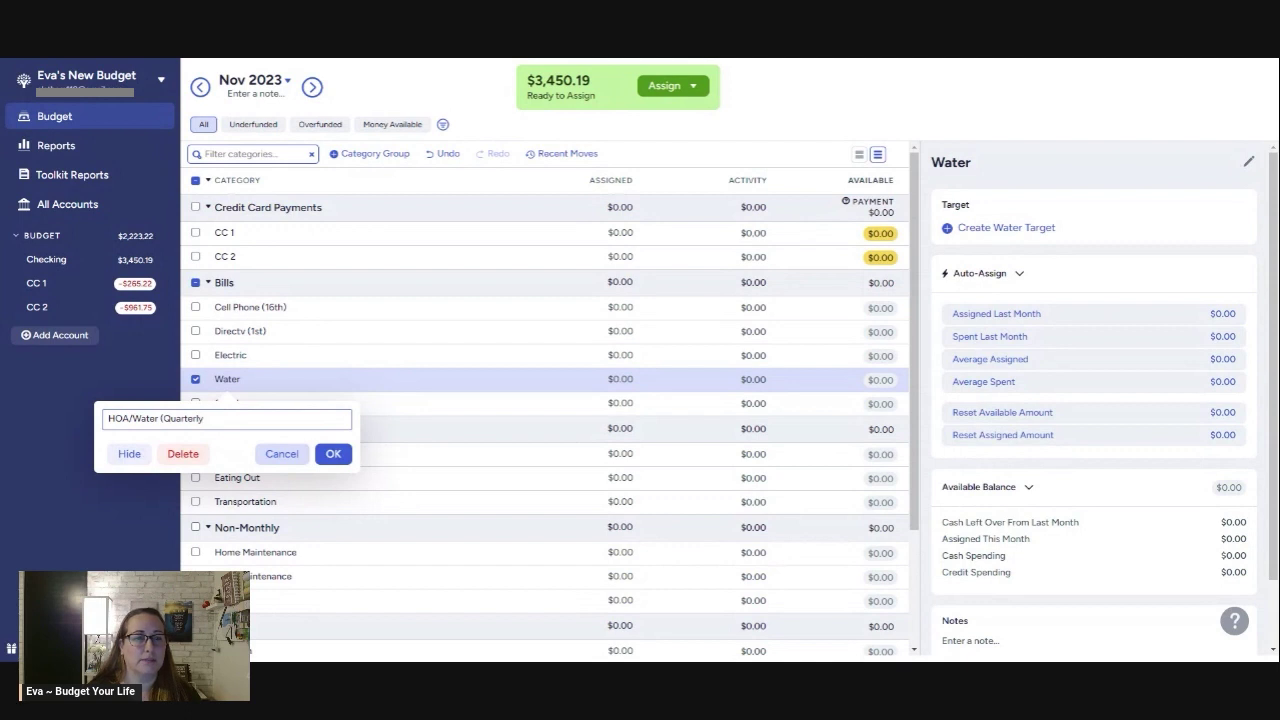
{"action": "type", "text": ", 1st"}
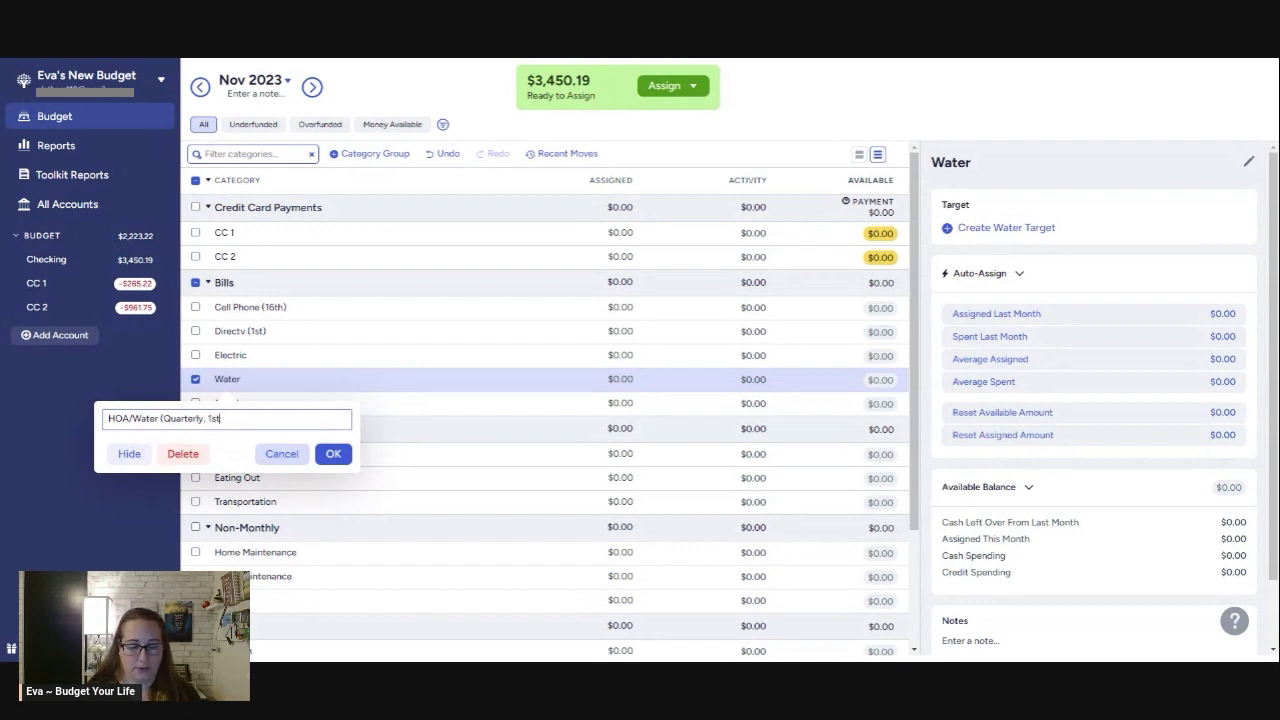
{"action": "left_click", "coordinate": [333, 456]}
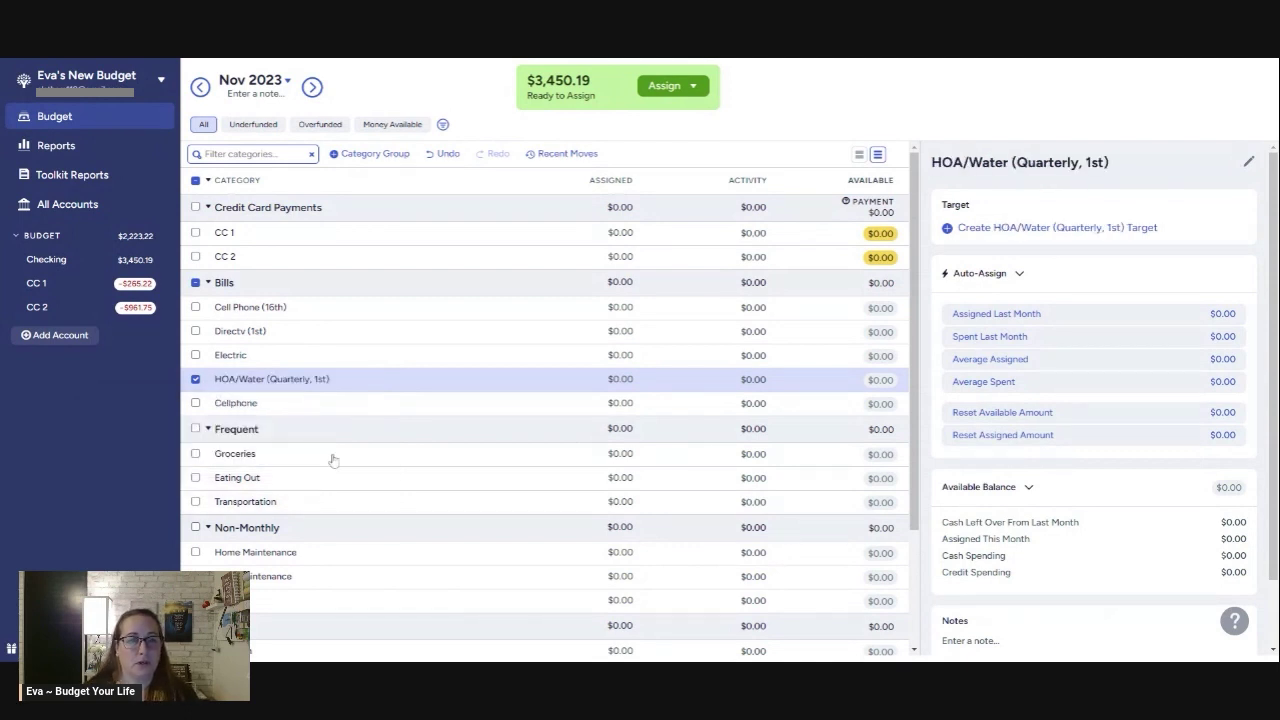
Rename the Electric category in the Bills group as Electric (20th).
{"action": "left_click", "coordinate": [245, 360]}
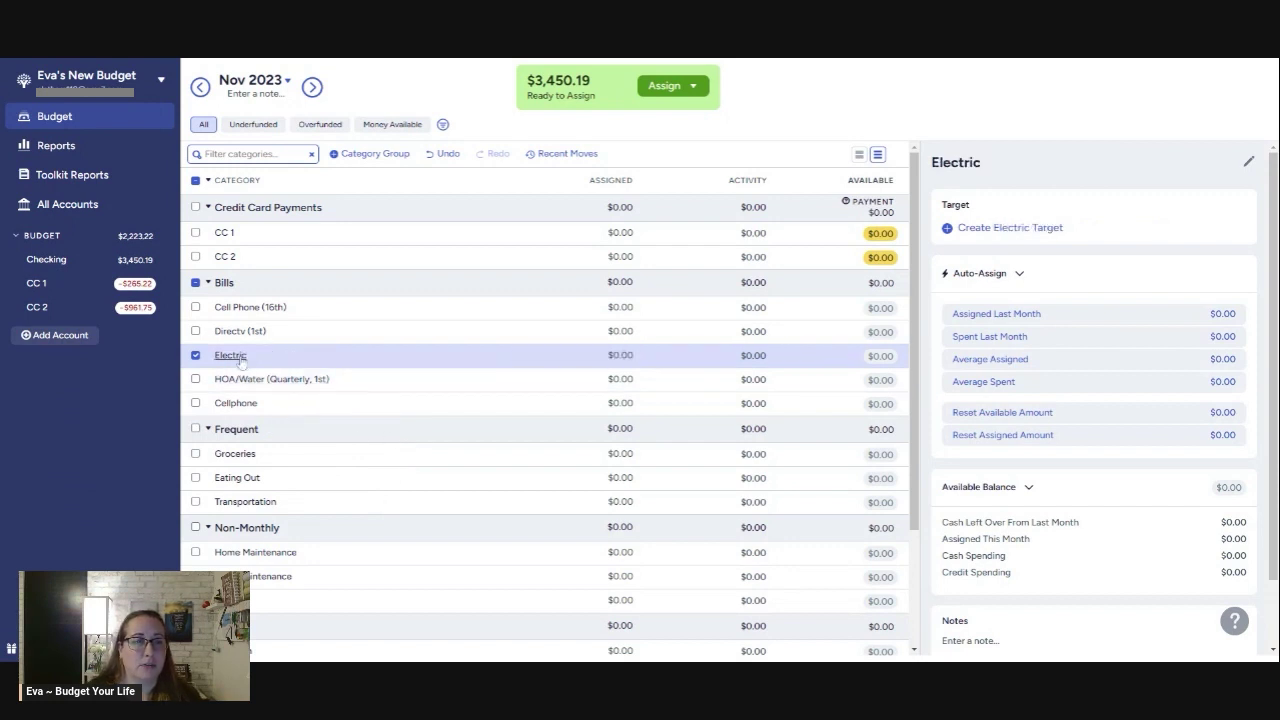
{"action": "left_click", "coordinate": [241, 358]}
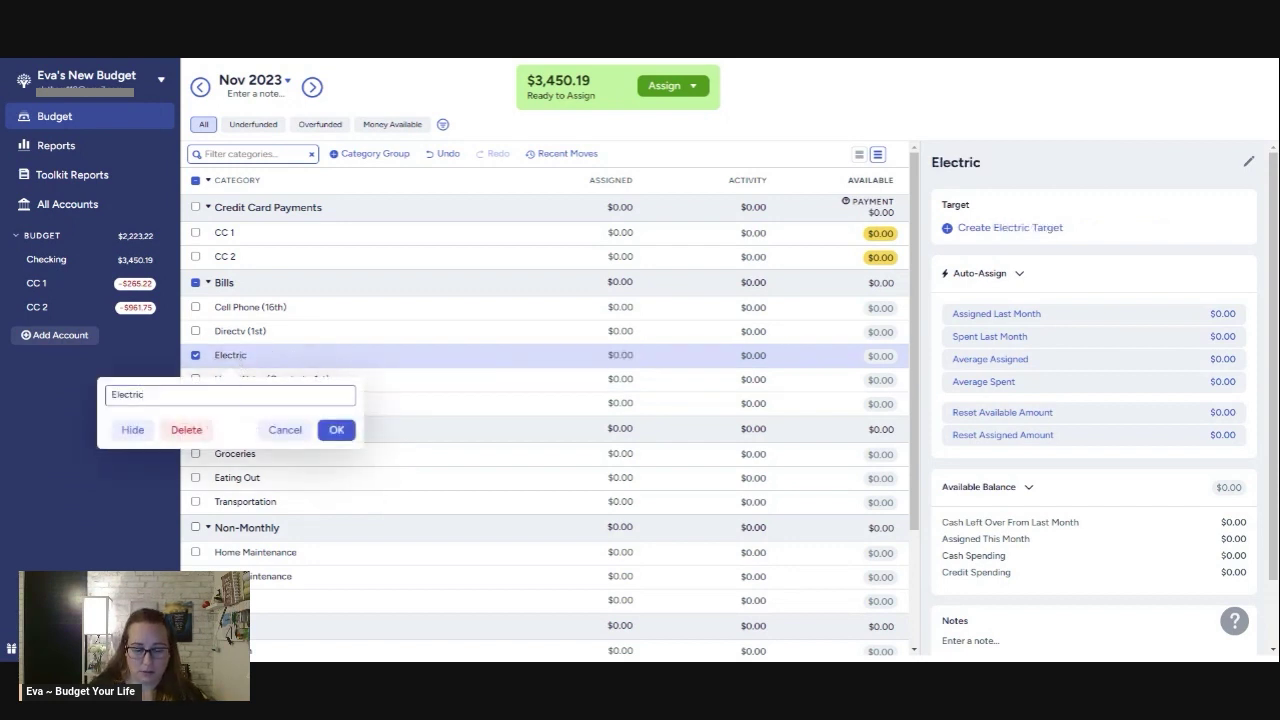
{"action": "type", "text": "(20th)"}
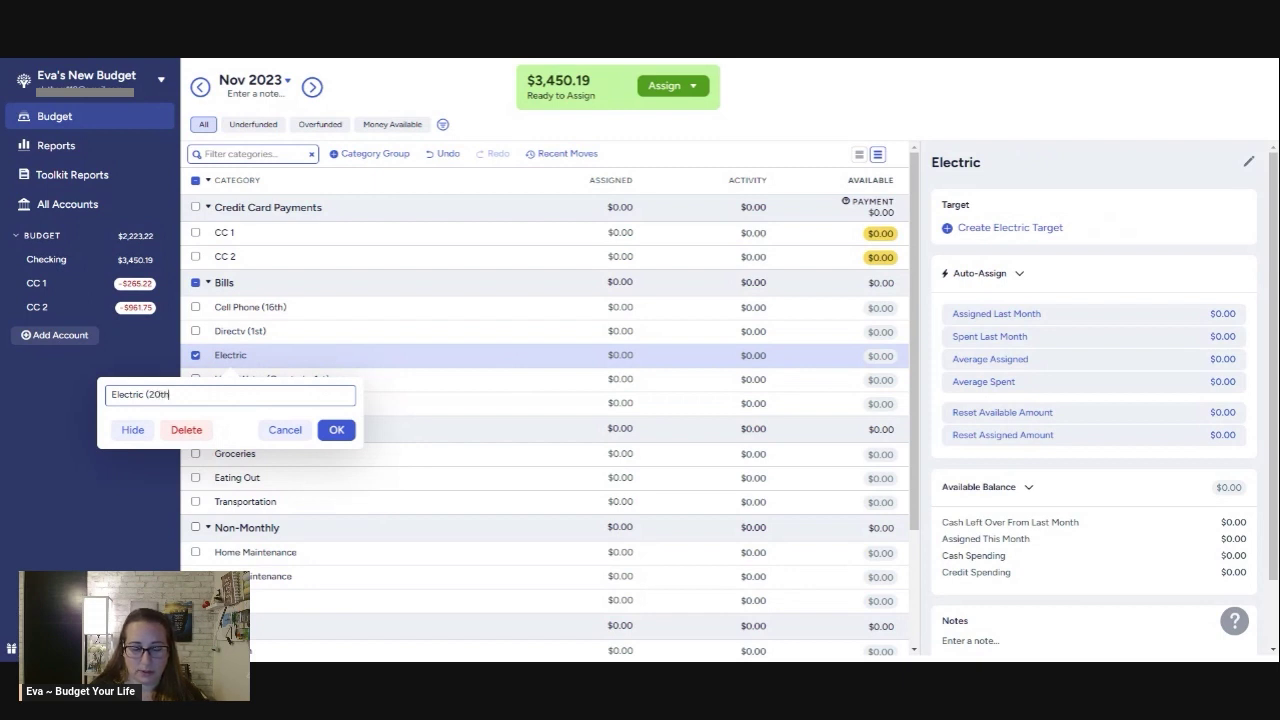
{"action": "left_click", "coordinate": [336, 430]}
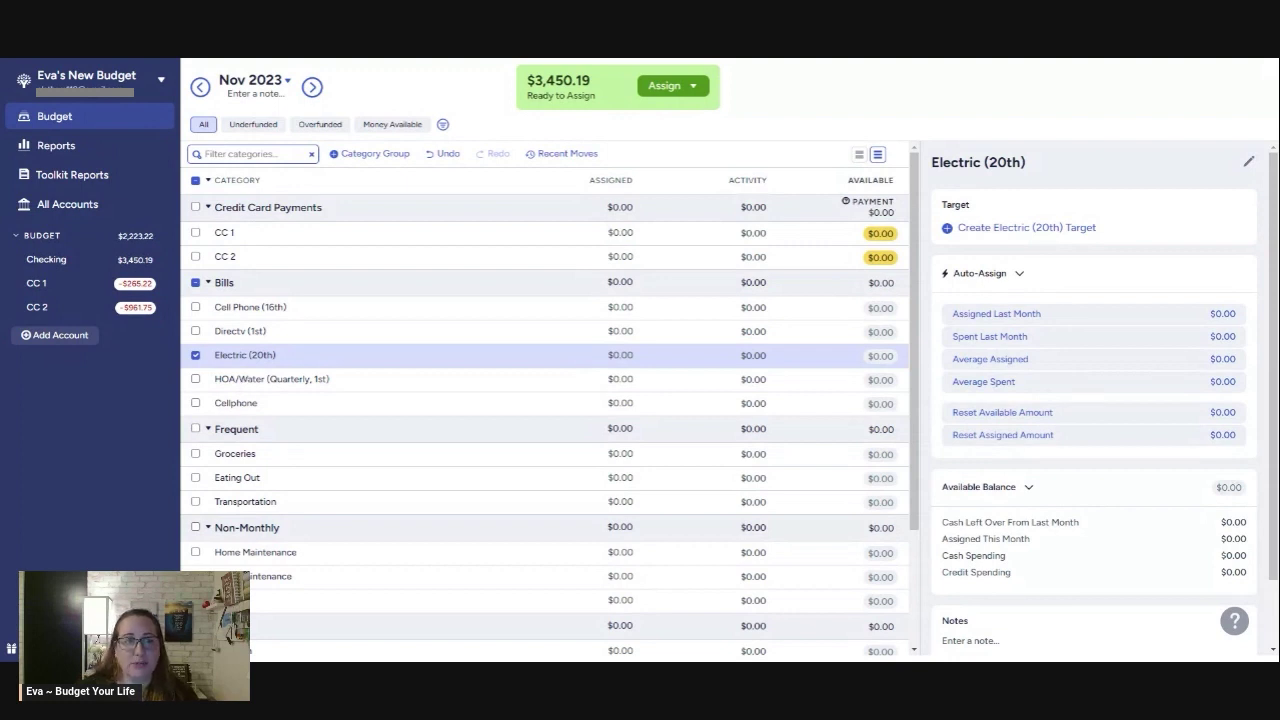
{"action": "left_click", "coordinate": [236, 406]}
{"action": "left_click", "coordinate": [236, 406]}
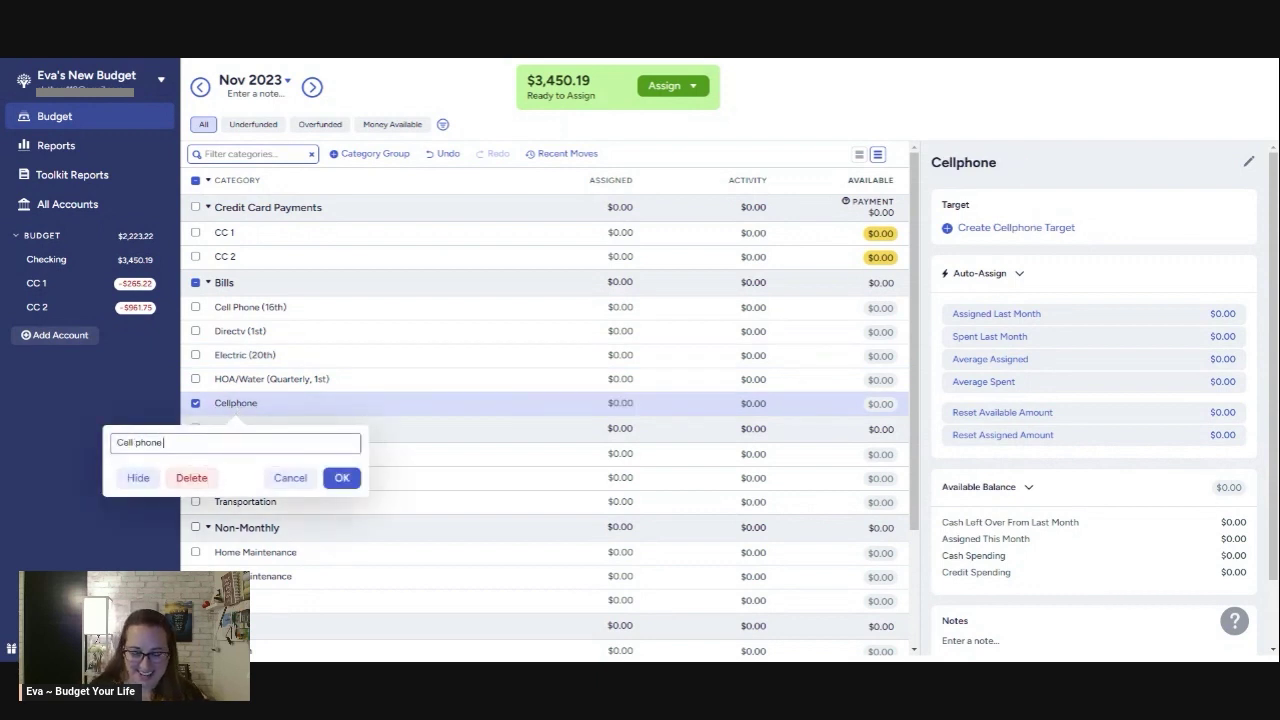
{"action": "type", "text": "("}
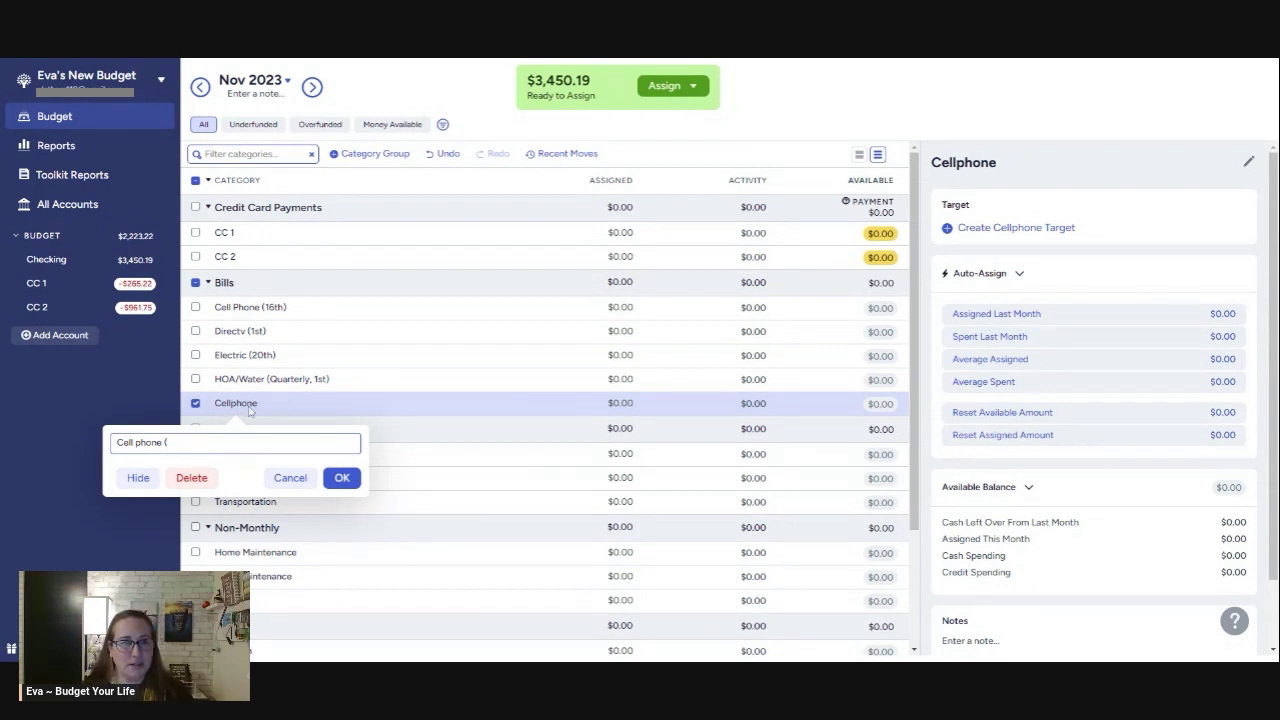
{"action": "key", "text": "Return"}
Rename the last category in the Bills group, directly below HOA/Water (Quarterly, 1st), as Investments/Stash.
{"action": "left_click", "coordinate": [249, 410]}
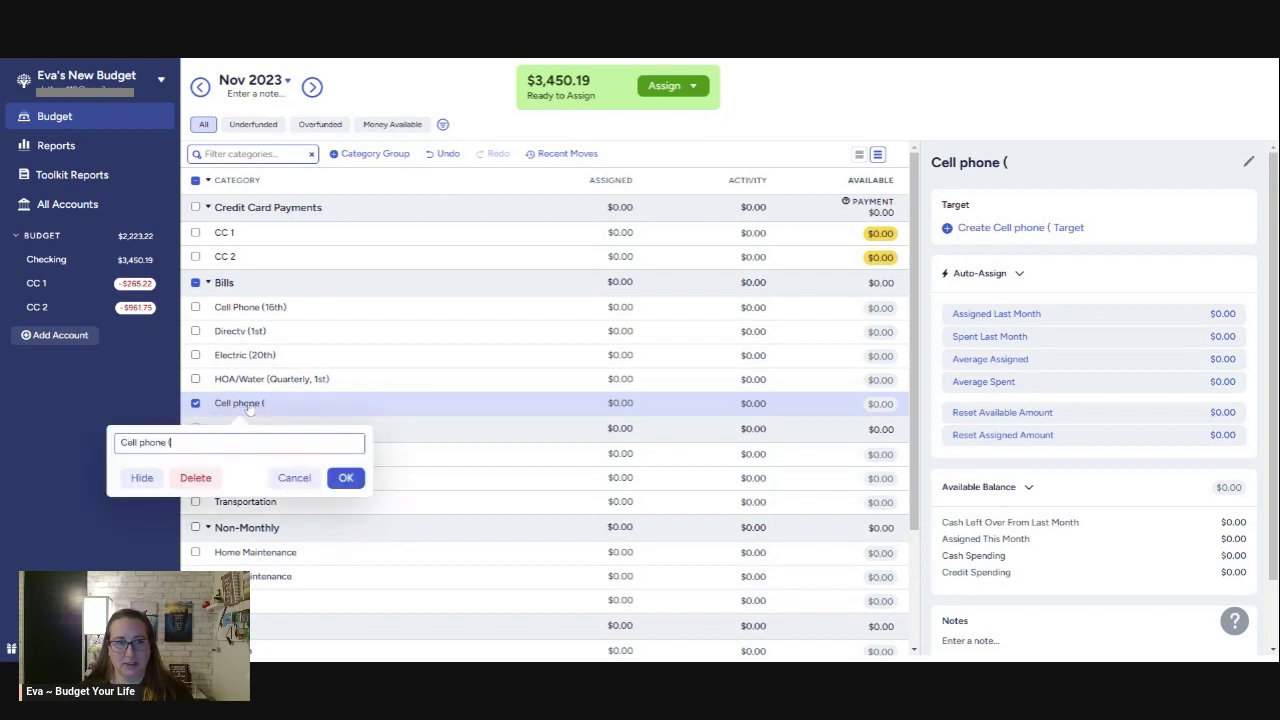
{"action": "key", "text": "BackSpace"}
{"action": "key", "text": "BackSpace"}
{"action": "key", "text": "BackSpace"}
{"action": "key", "text": "BackSpace"}
{"action": "key", "text": "BackSpace"}
{"action": "key", "text": "BackSpace"}
{"action": "key", "text": "BackSpace"}
{"action": "key", "text": "BackSpace"}
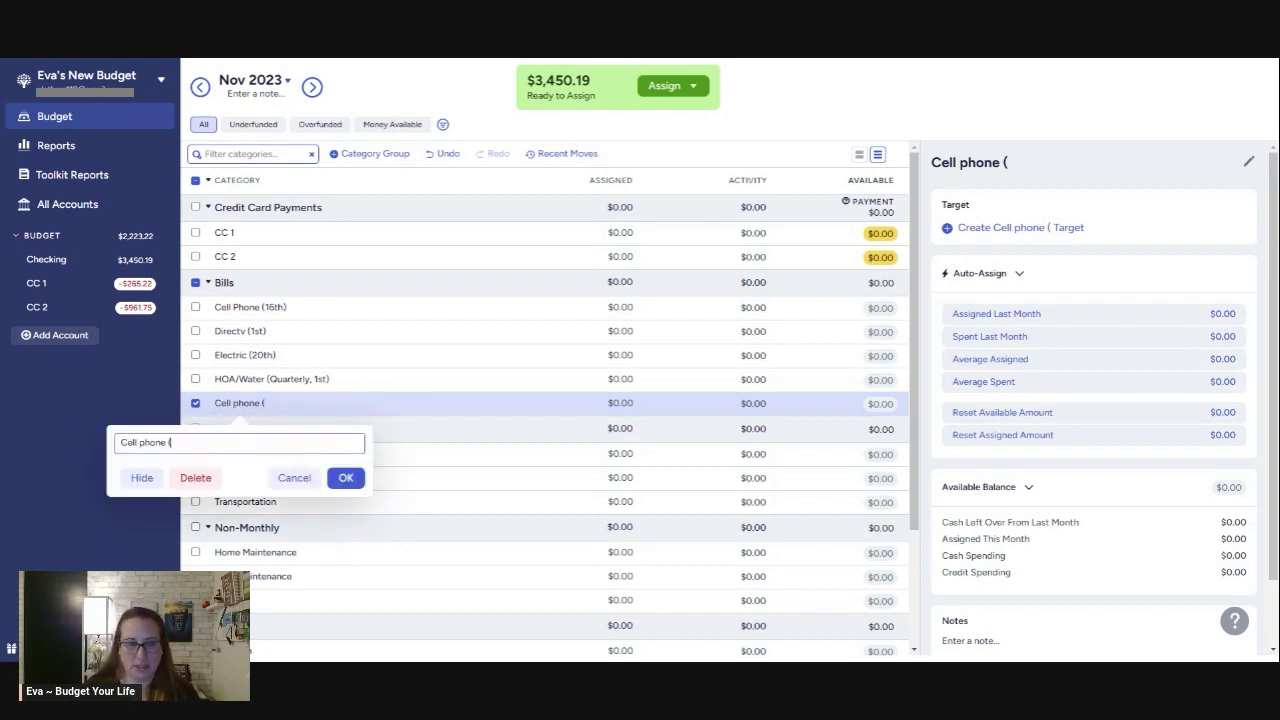
{"action": "key", "text": "BackSpace"}
{"action": "key", "text": "BackSpace"}
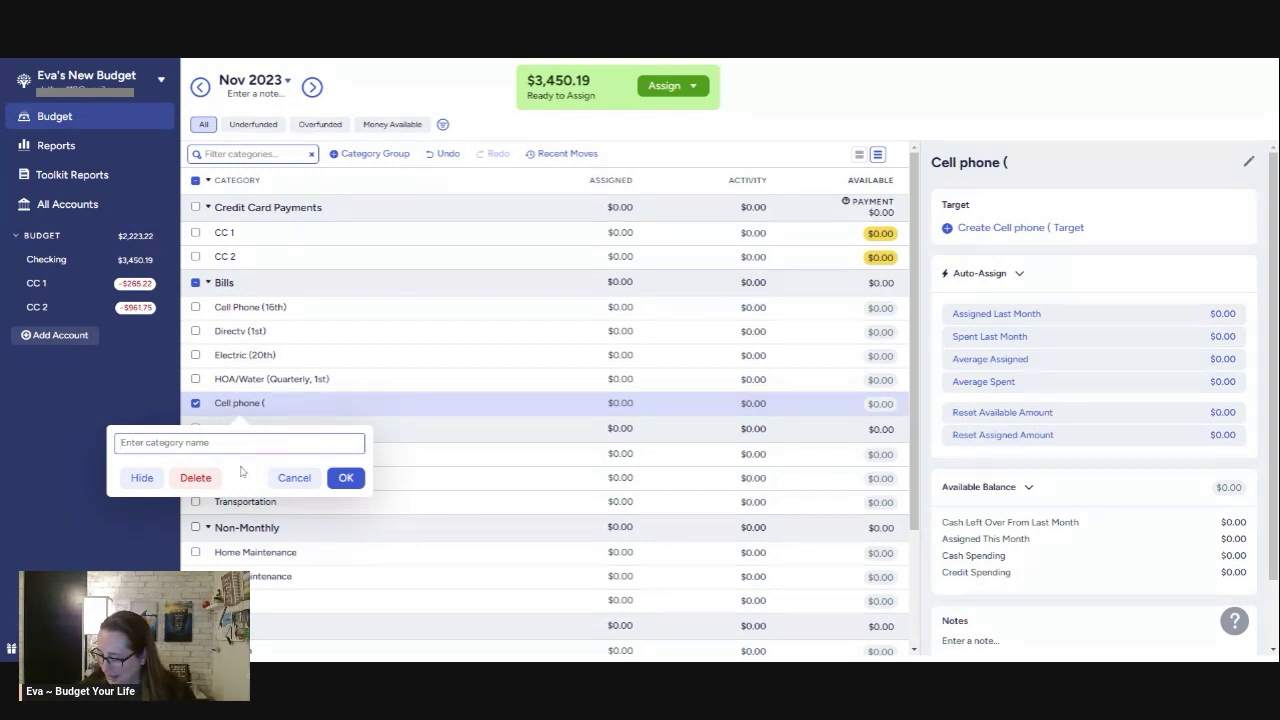
{"action": "type", "text": "Inv"}
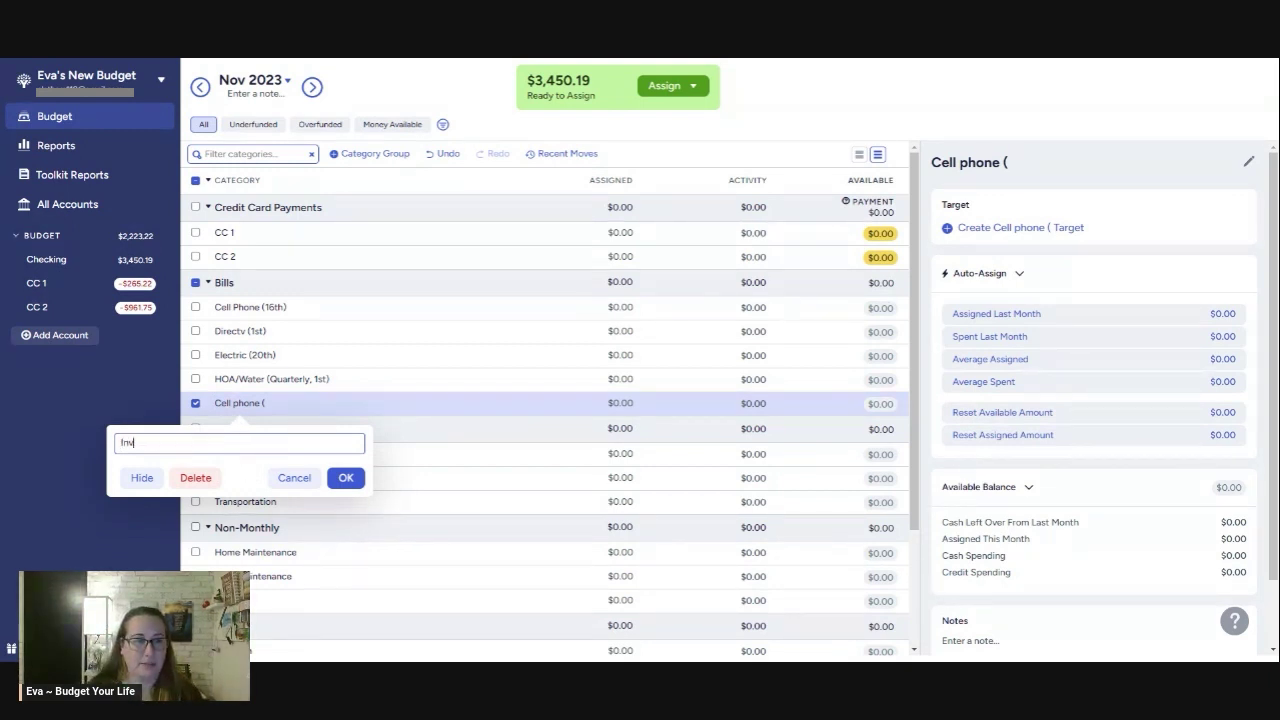
{"action": "type", "text": "estments"}
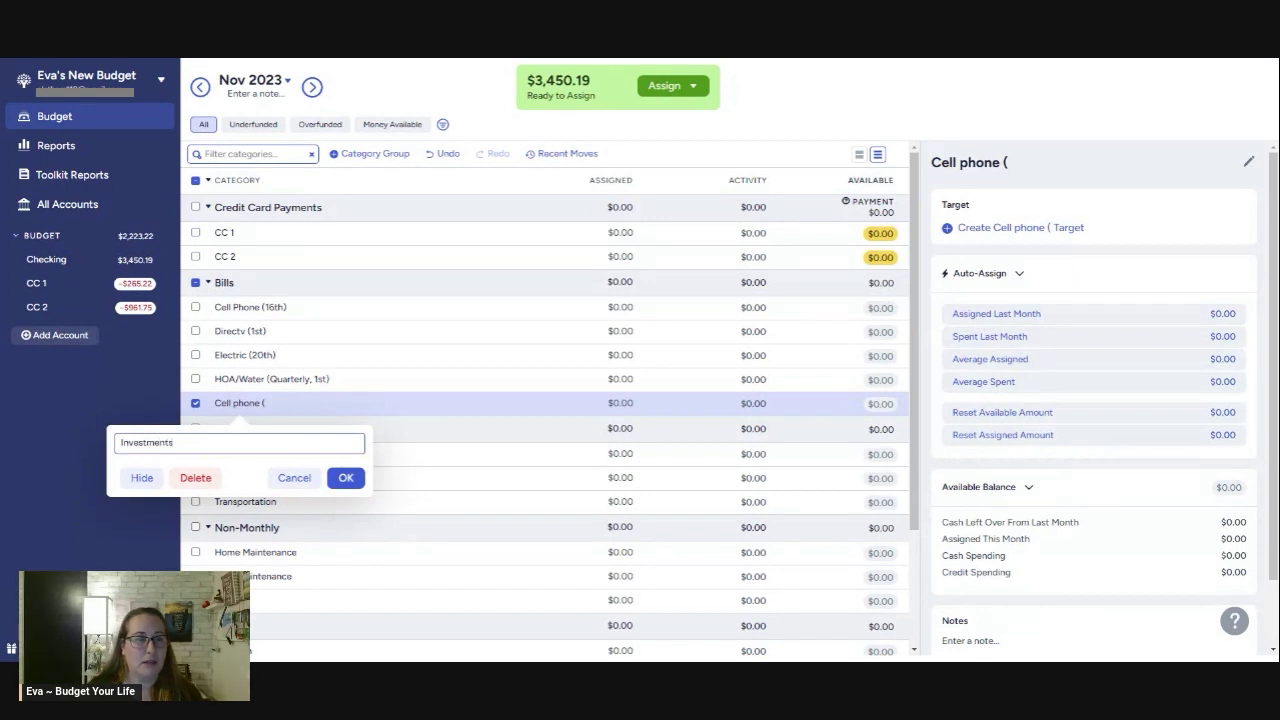
{"action": "type", "text": "/"}
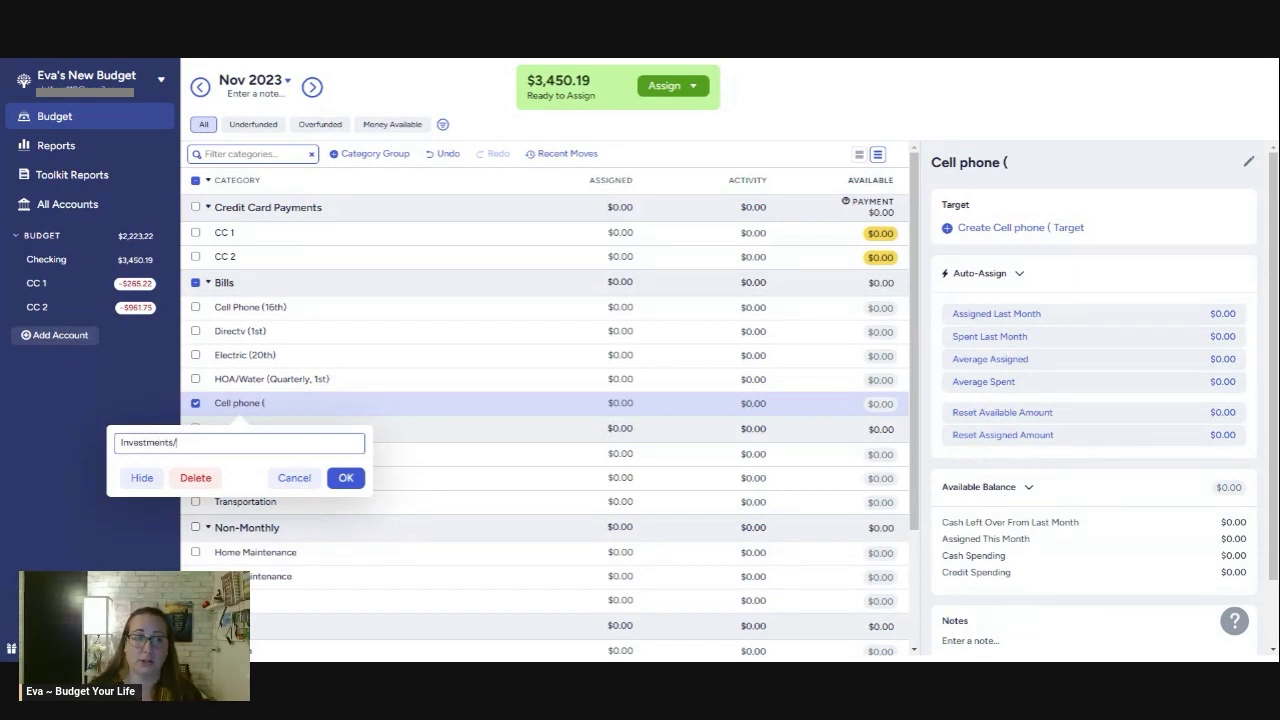
{"action": "type", "text": "Stash"}
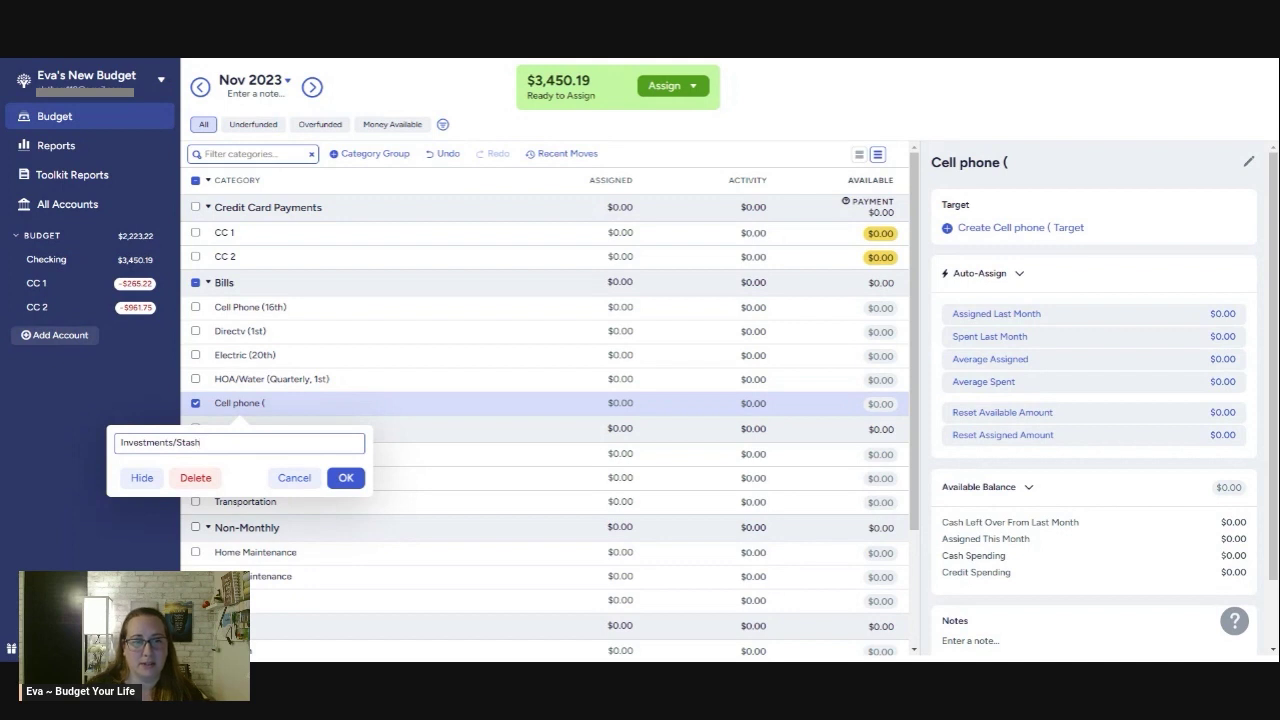
{"action": "left_click", "coordinate": [355, 481]}
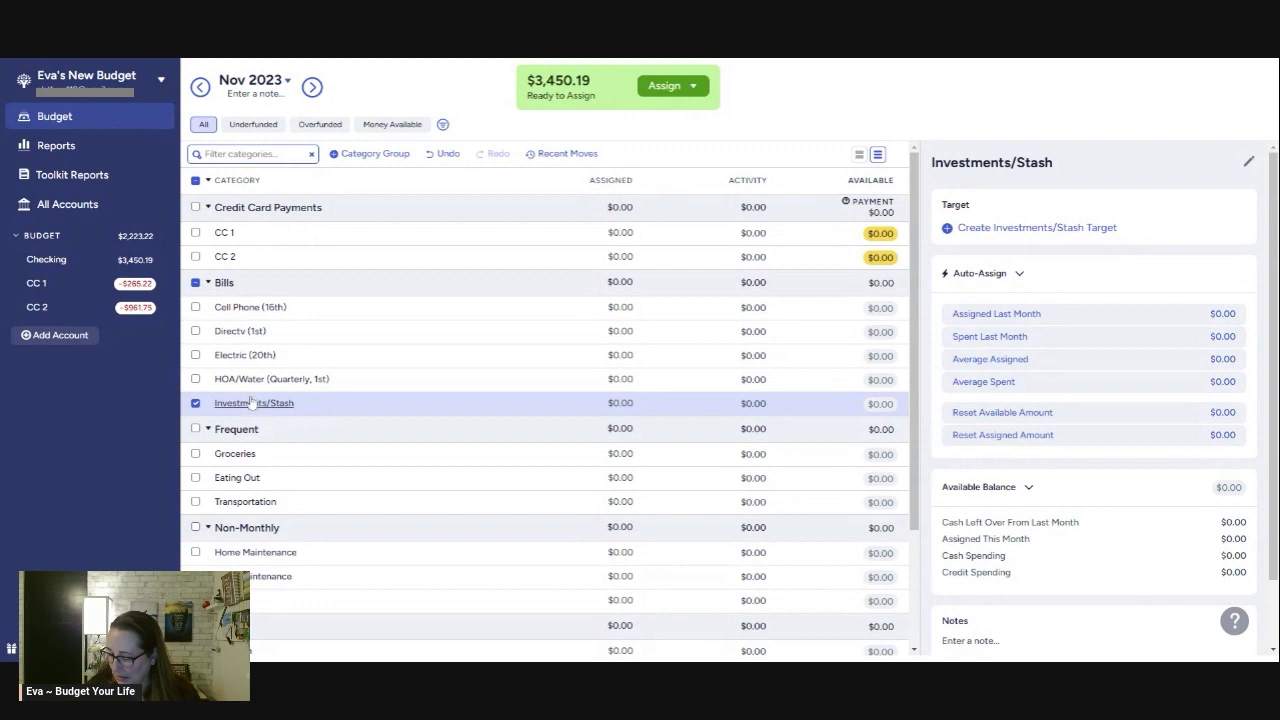
Add a Life Insurance category to the Bills group and move it to the end of the group, below Investments/Stash.
{"action": "left_click", "coordinate": [243, 283]}
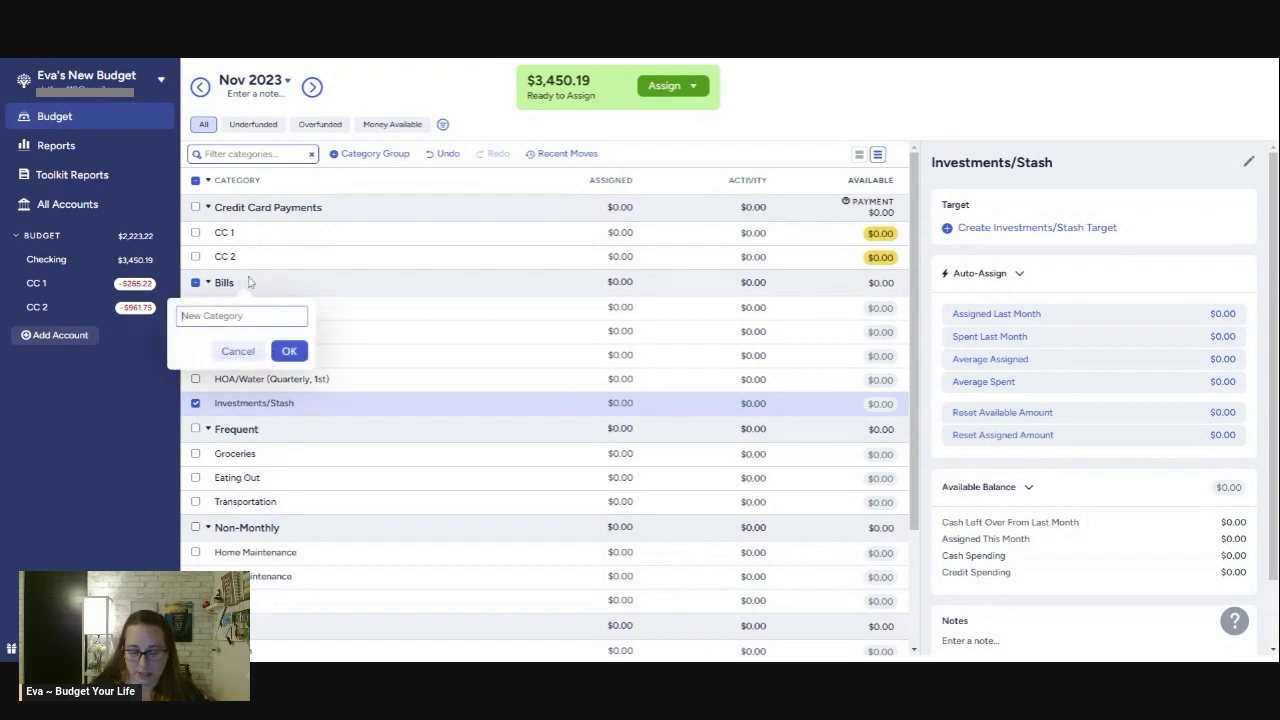
{"action": "type", "text": "Life"}
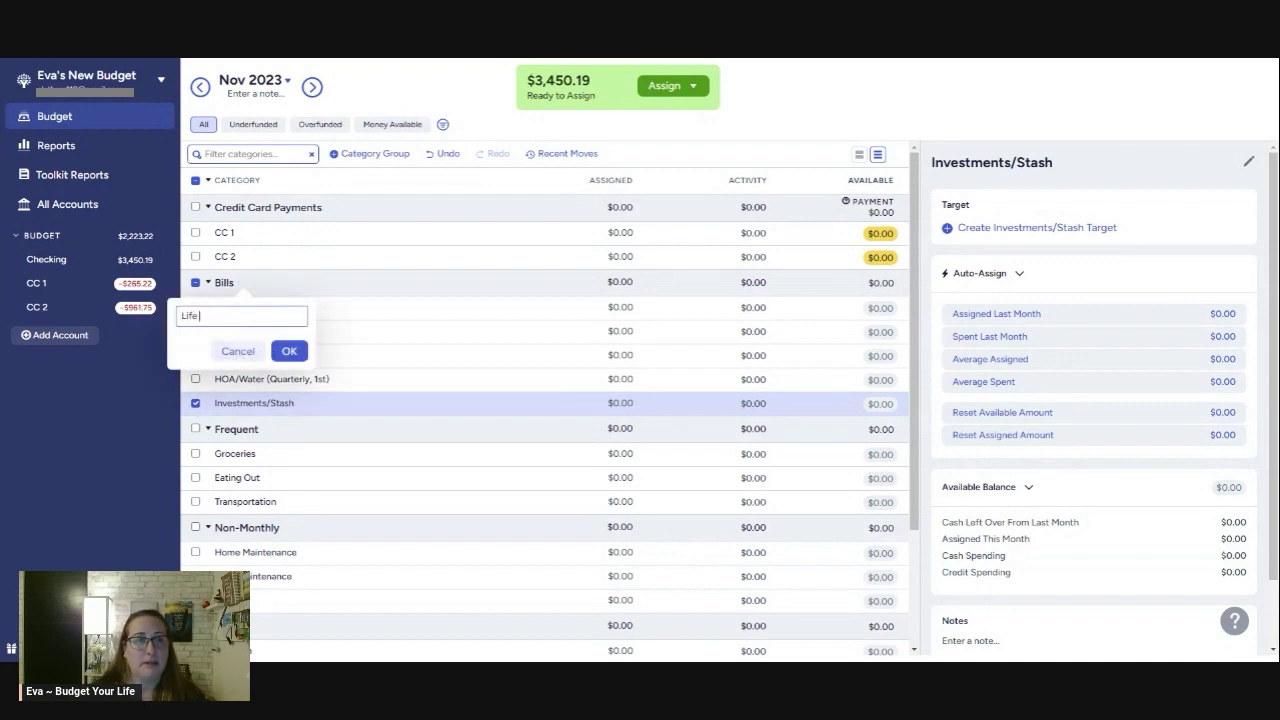
{"action": "type", "text": " Insurance"}
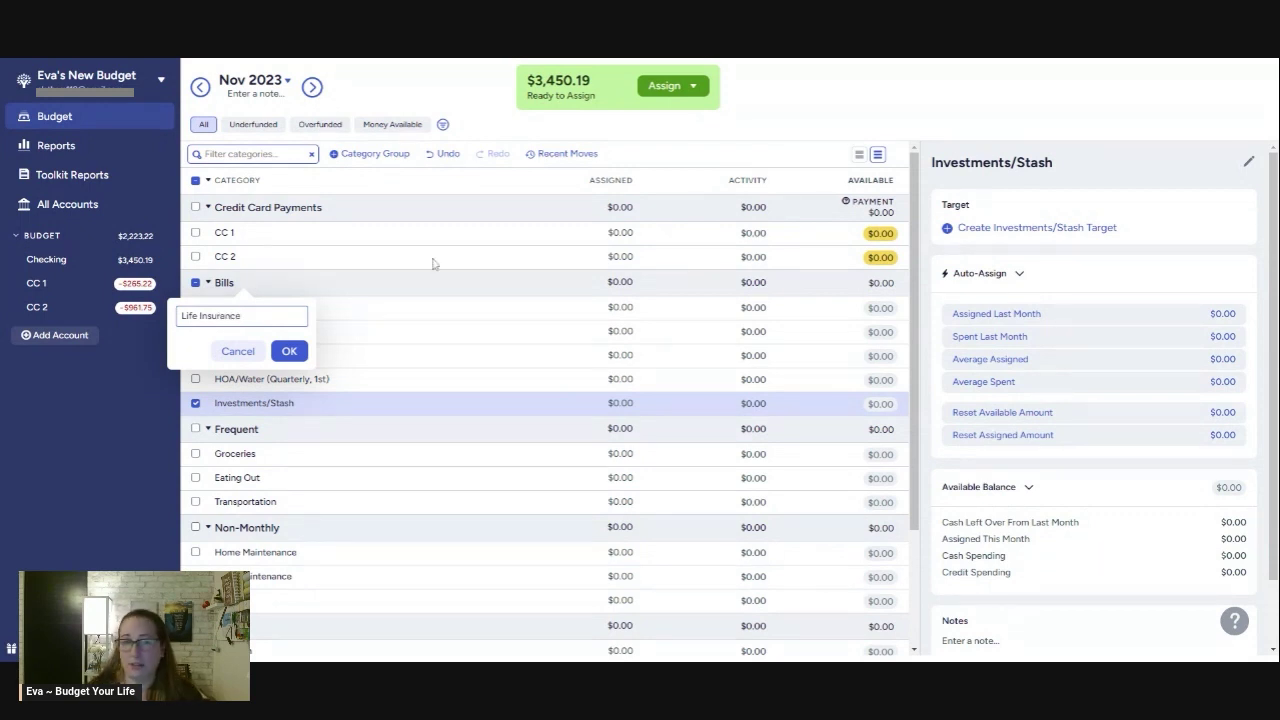
{"action": "left_click", "coordinate": [290, 354]}
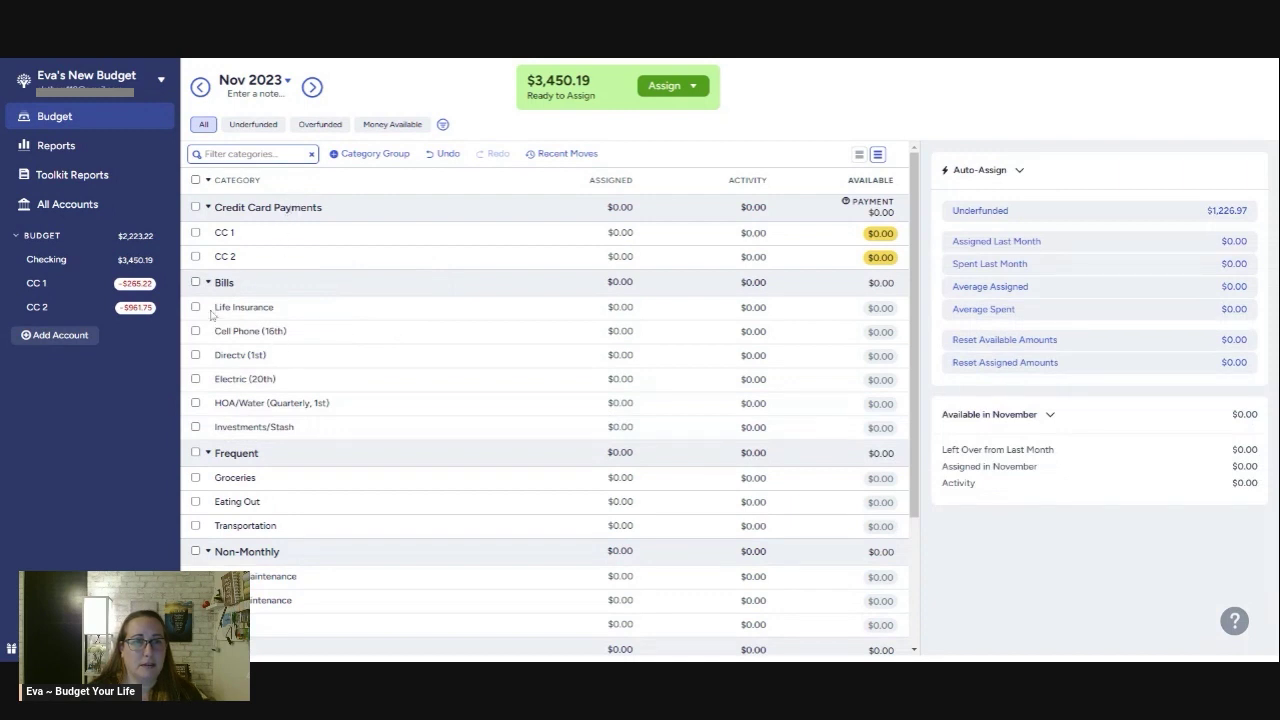
{"action": "left_click_drag", "start_coordinate": [215, 316], "coordinate": [222, 450]}
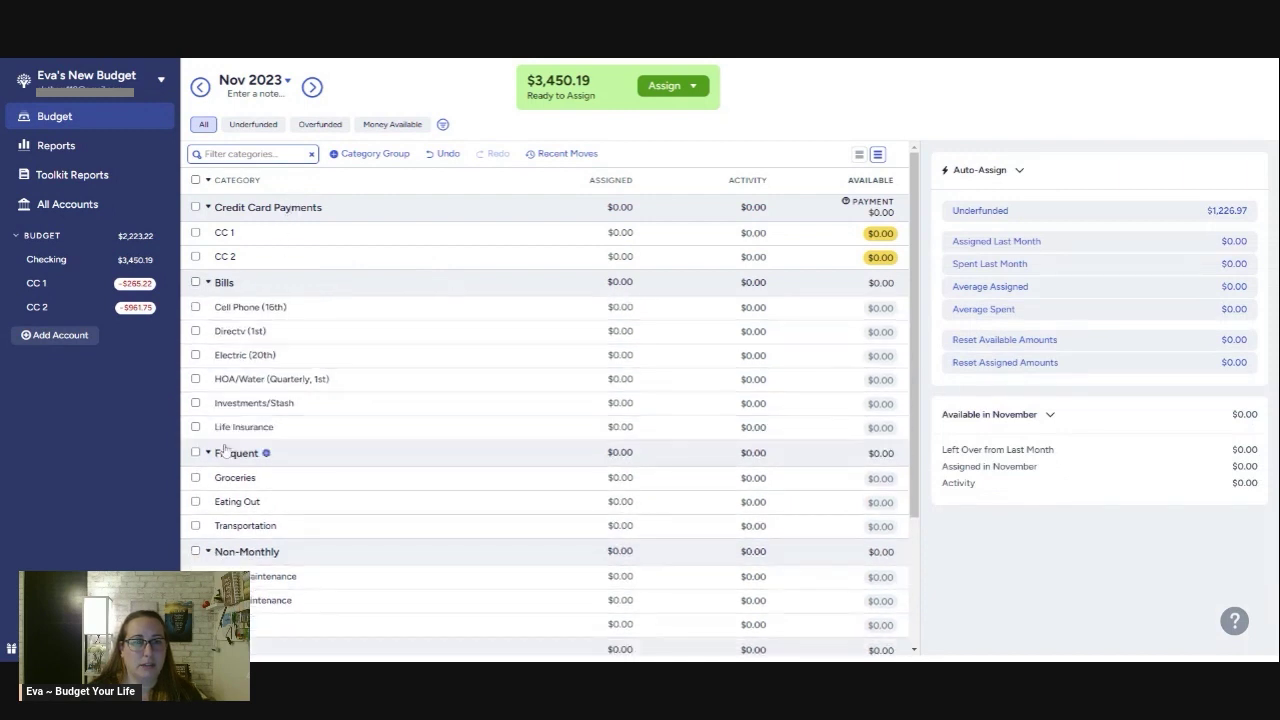
Add a Pet Ins/Pups category to the Bills group and move it to the end of the group, below Life Insurance.
{"action": "left_click", "coordinate": [243, 283]}
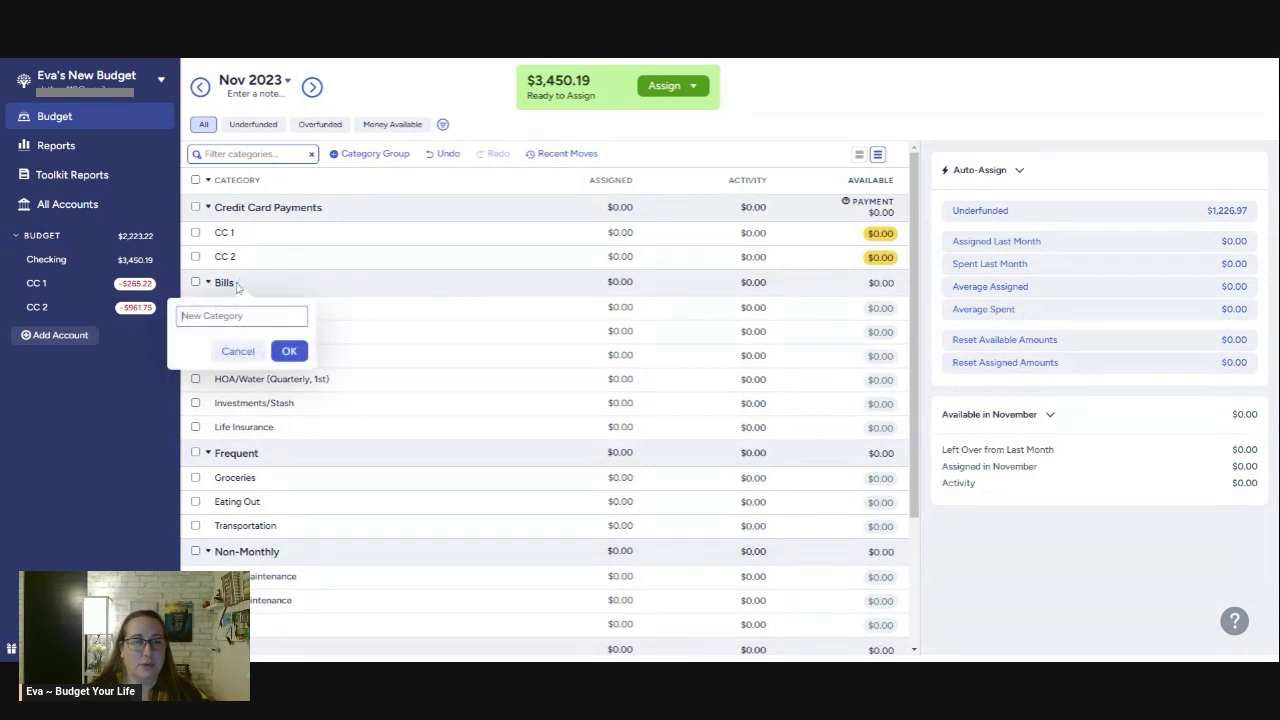
{"action": "type", "text": "P"}
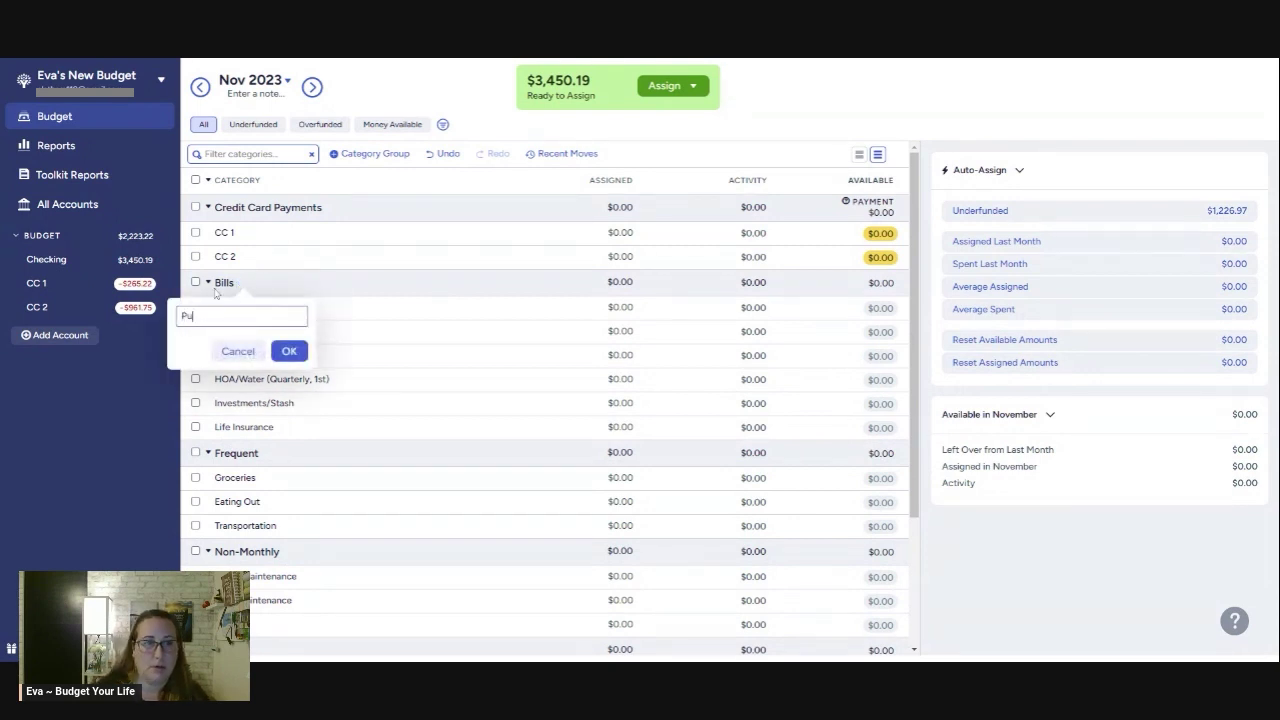
{"action": "type", "text": "u"}
{"action": "key", "text": "BackSpace"}
{"action": "type", "text": "e"}
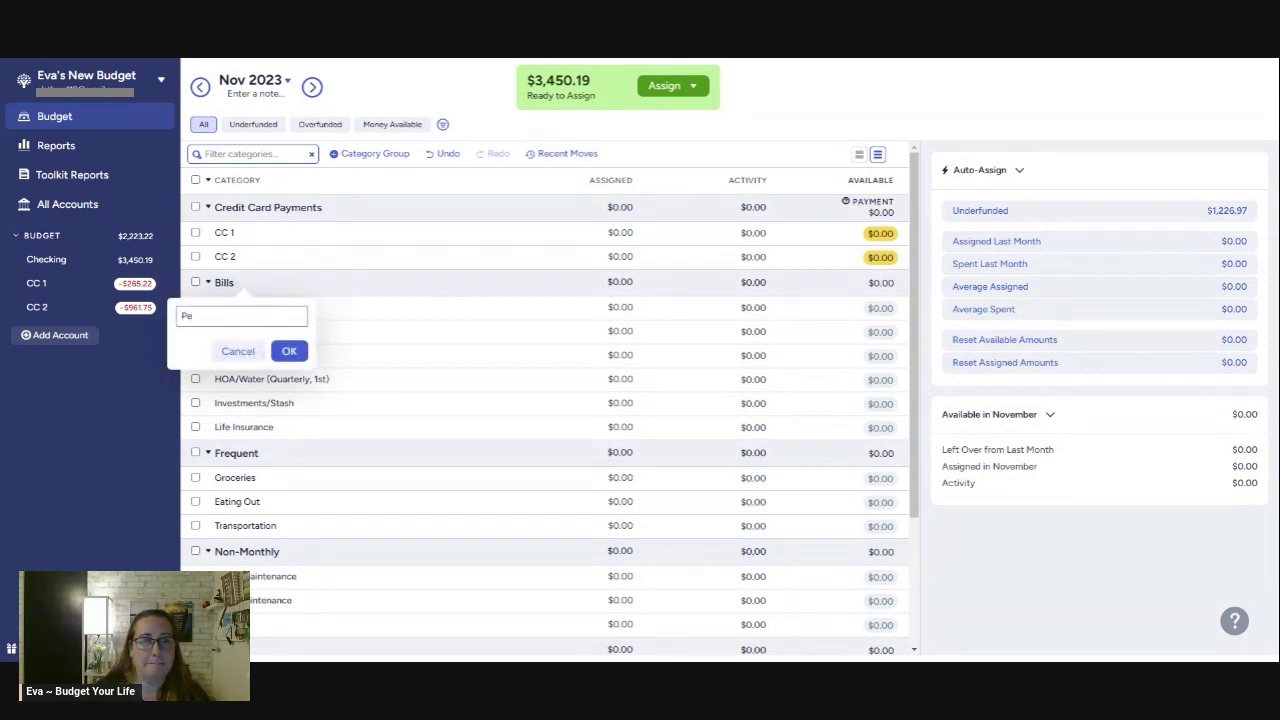
{"action": "key", "text": "BackSpace"}
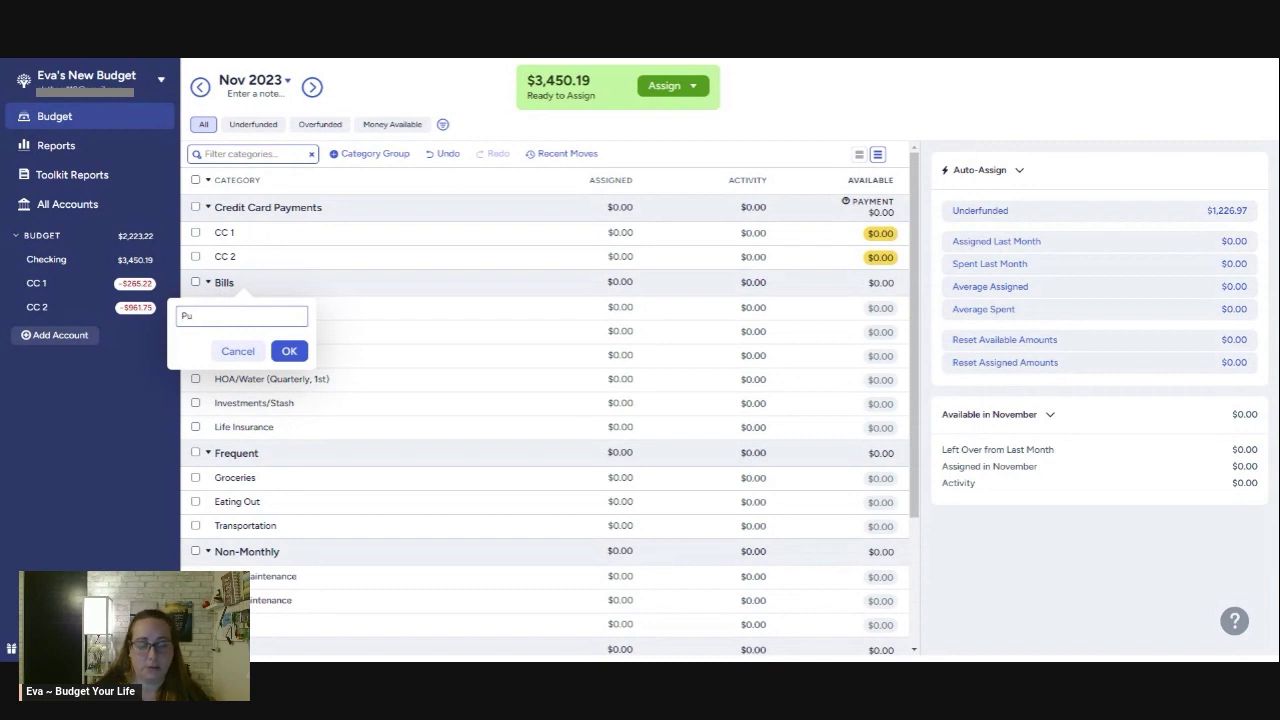
{"action": "type", "text": "u"}
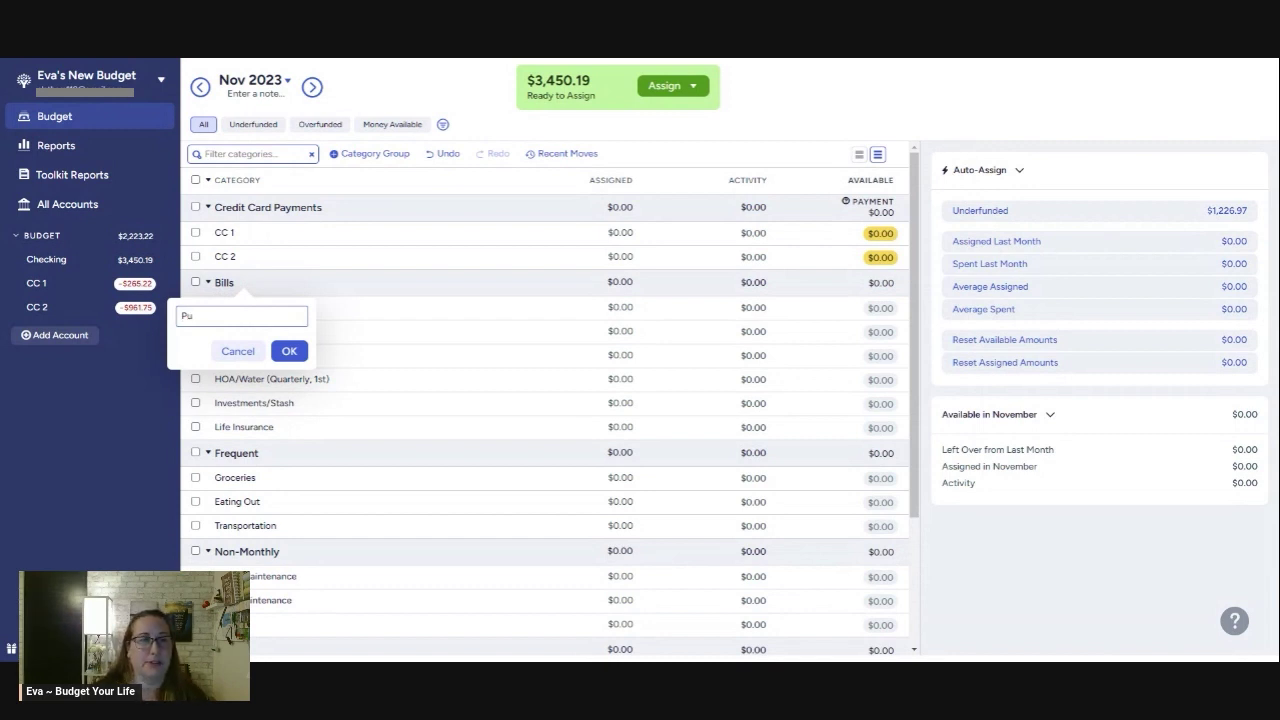
{"action": "key", "text": "BackSpace"}
{"action": "type", "text": "et Ins/"}
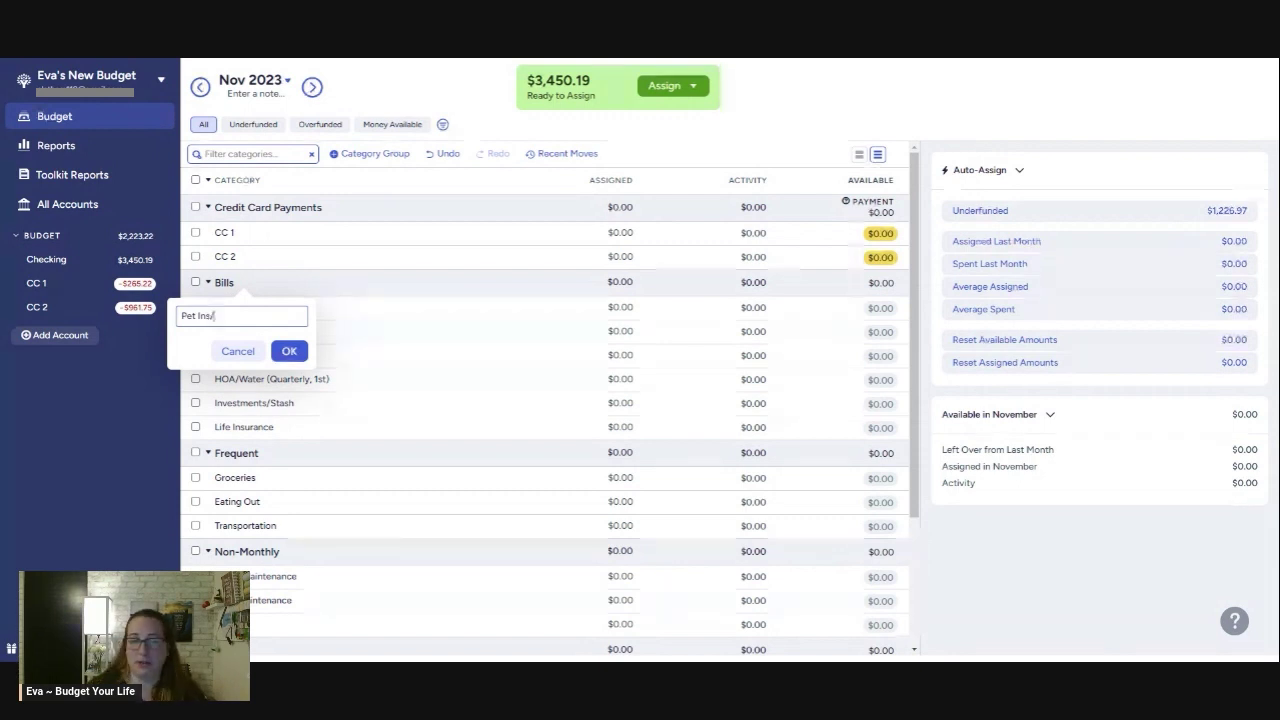
{"action": "type", "text": "Pups"}
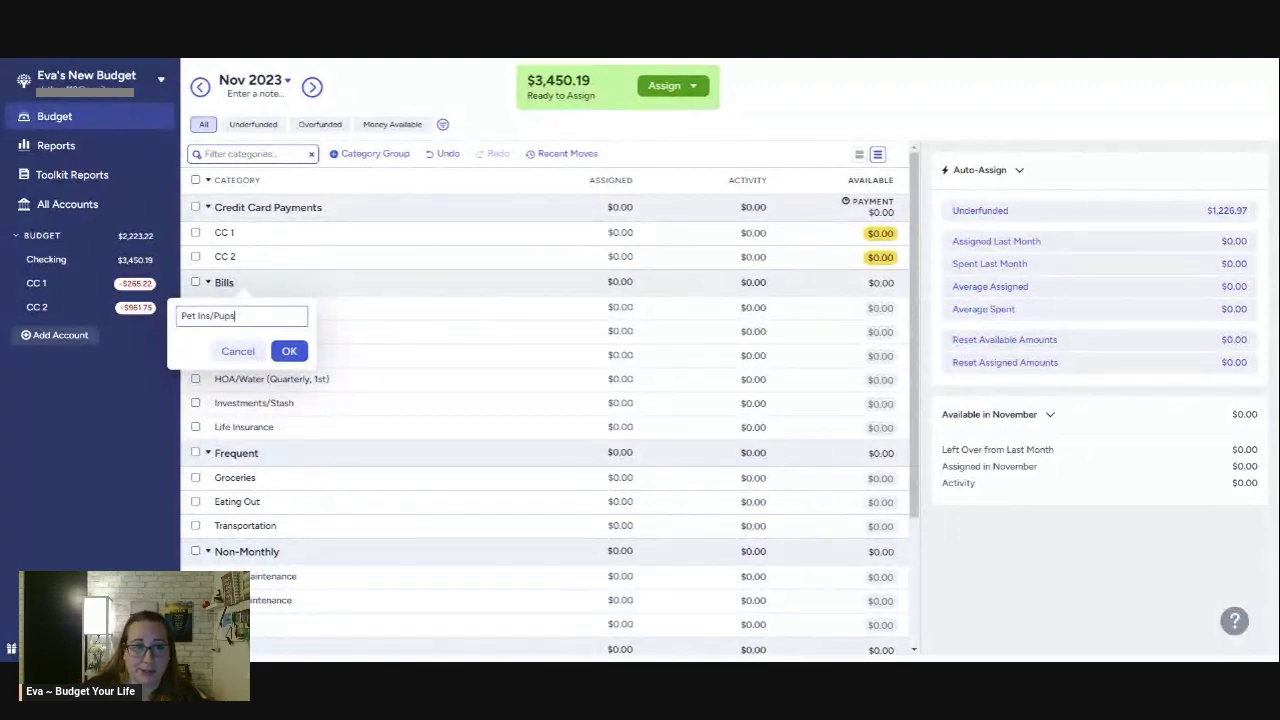
{"action": "left_click", "coordinate": [283, 351]}
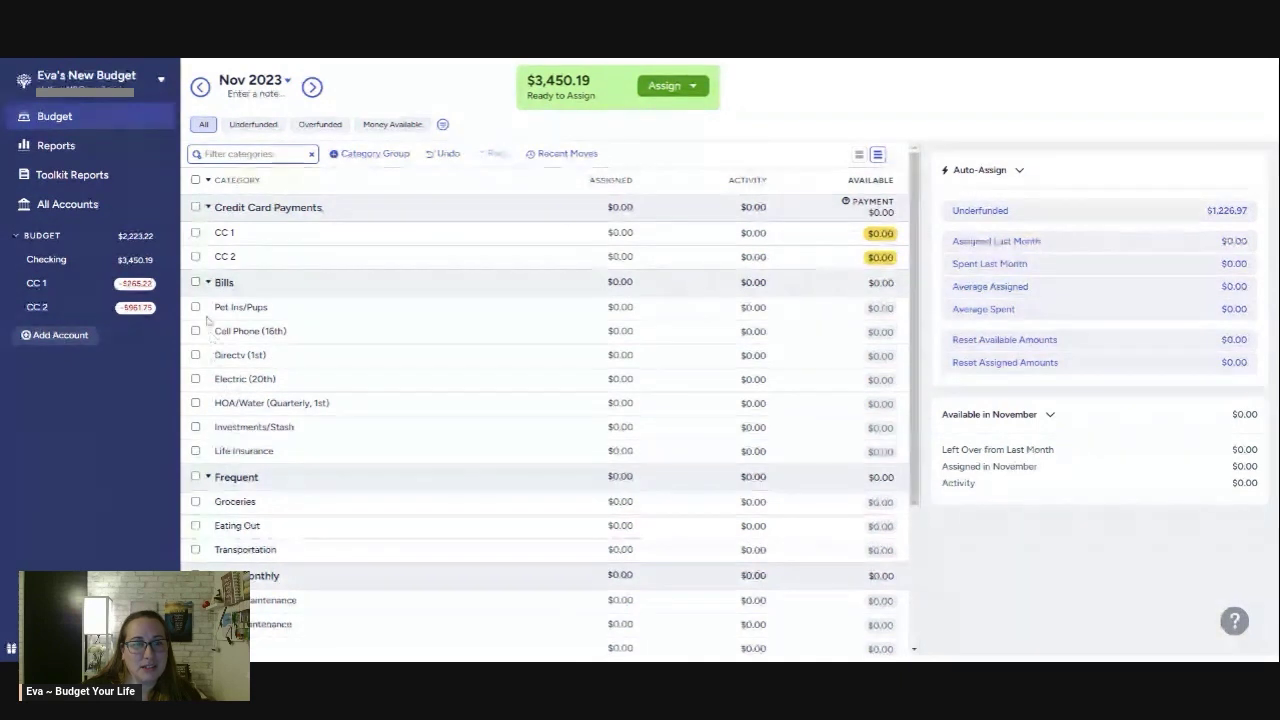
{"action": "left_click_drag", "start_coordinate": [227, 307], "coordinate": [224, 468]}
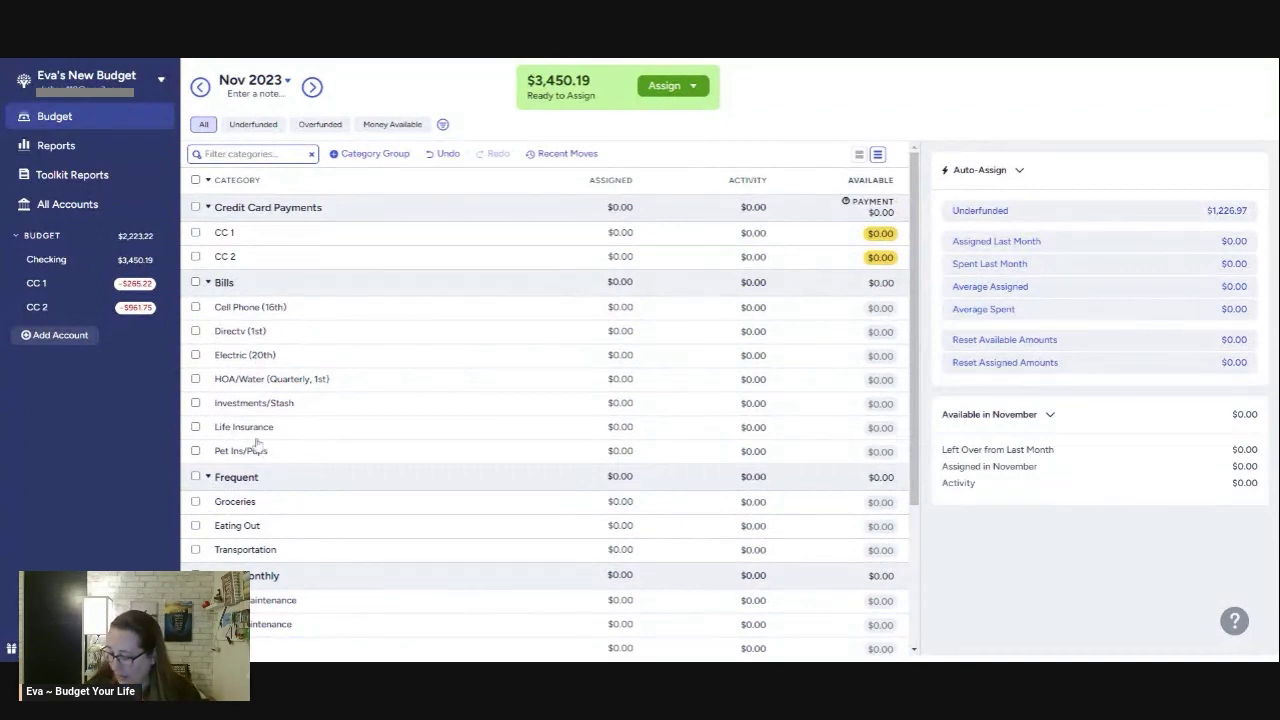
Add a Trash/Recycle (Quarterly, 18th) category to the Bills group and move it to the end, below Pet Ins/Pups.
{"action": "left_click", "coordinate": [242, 285]}
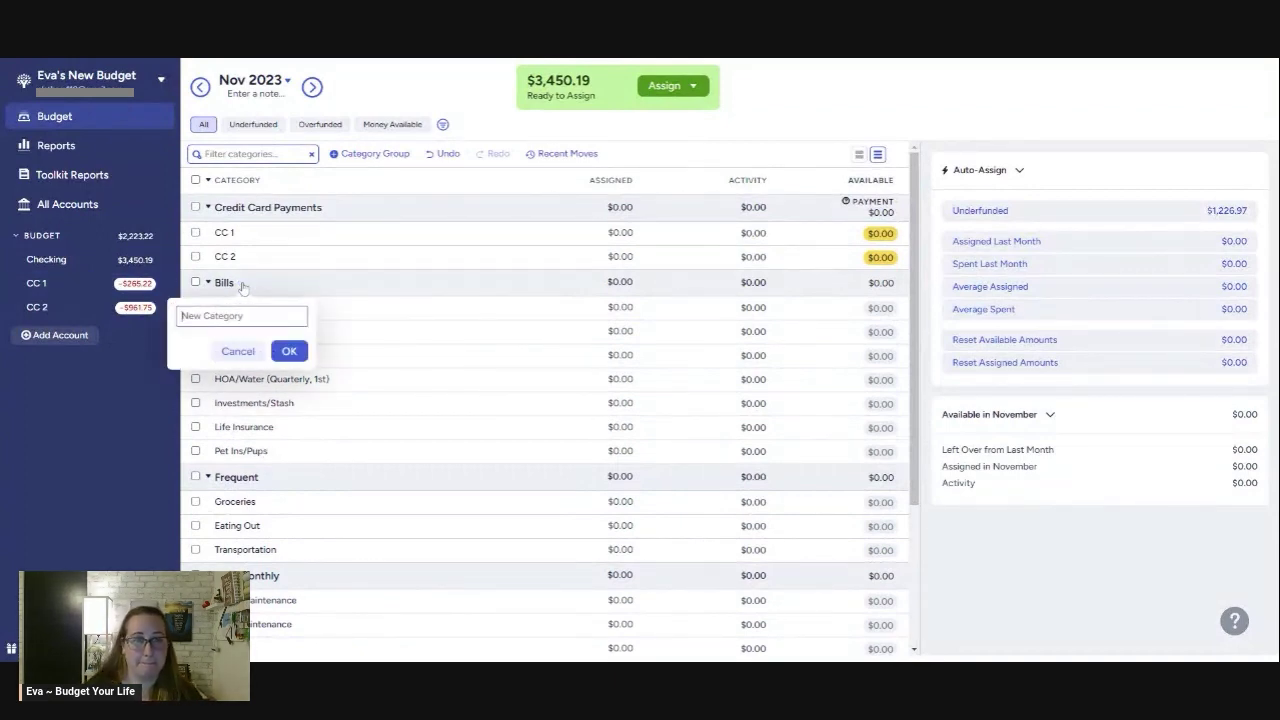
{"action": "type", "text": "Tr"}
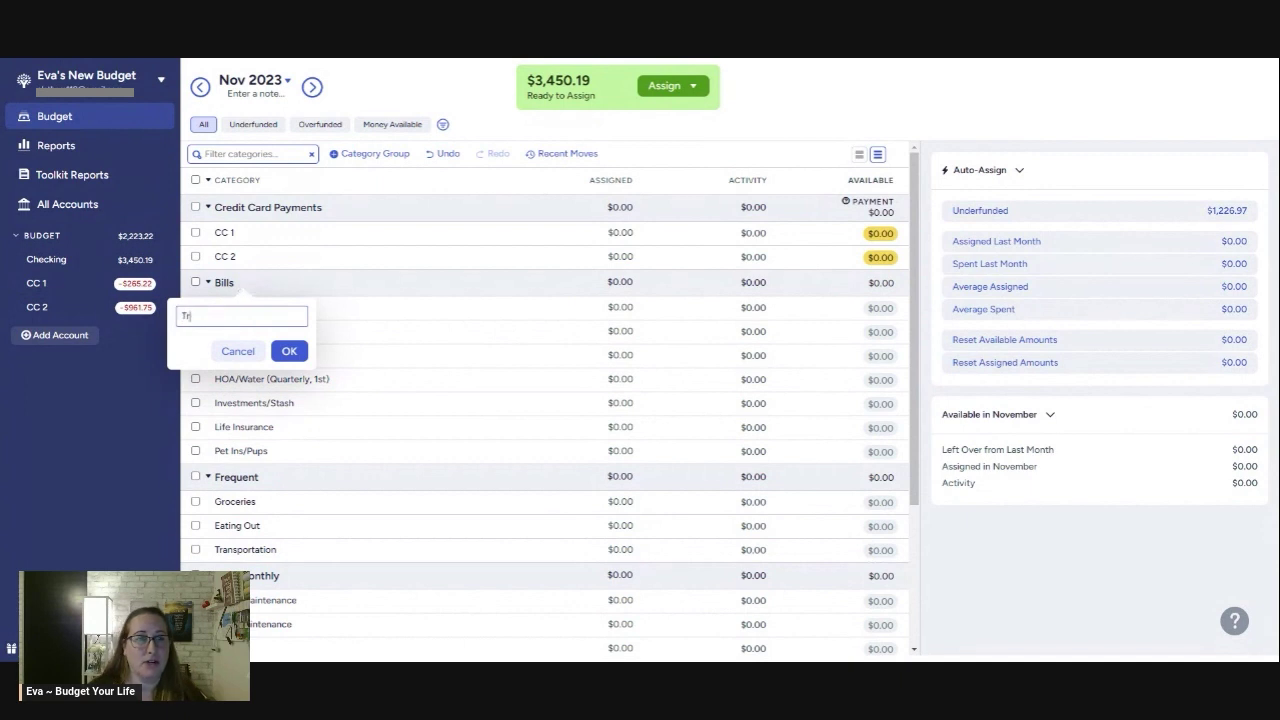
{"action": "type", "text": "ash/Recycle"}
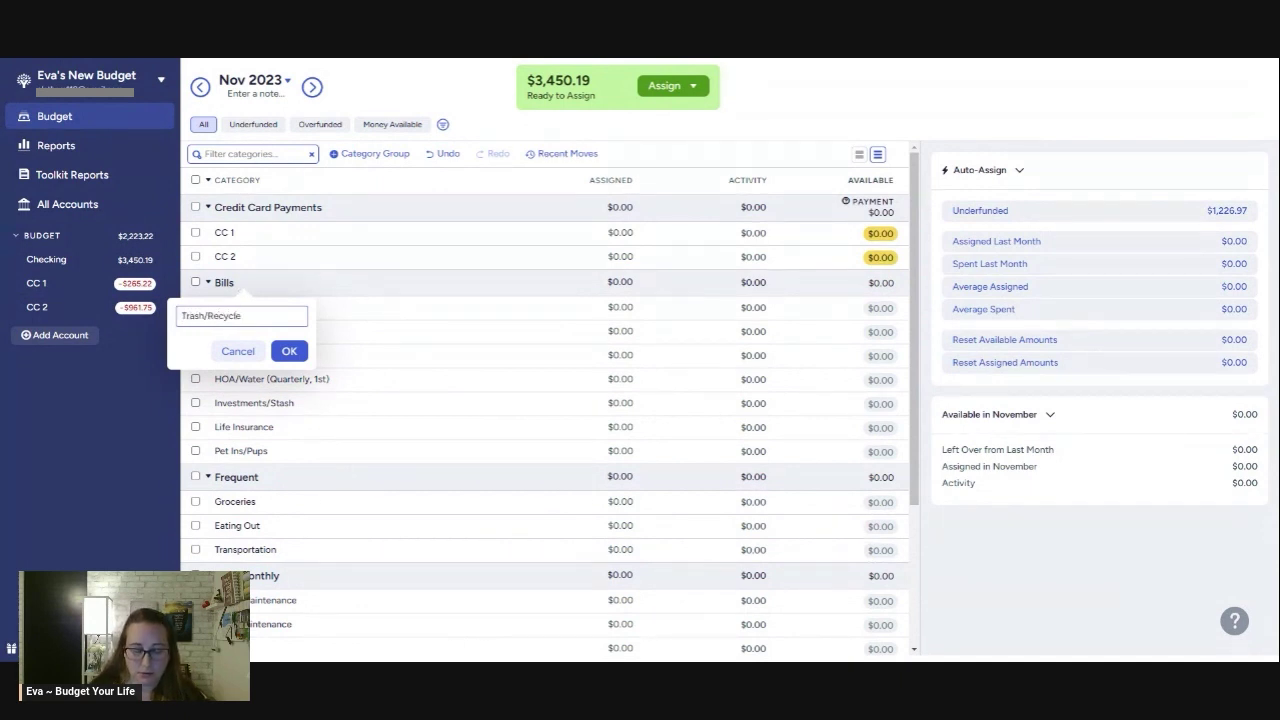
{"action": "type", "text": " (Qu"}
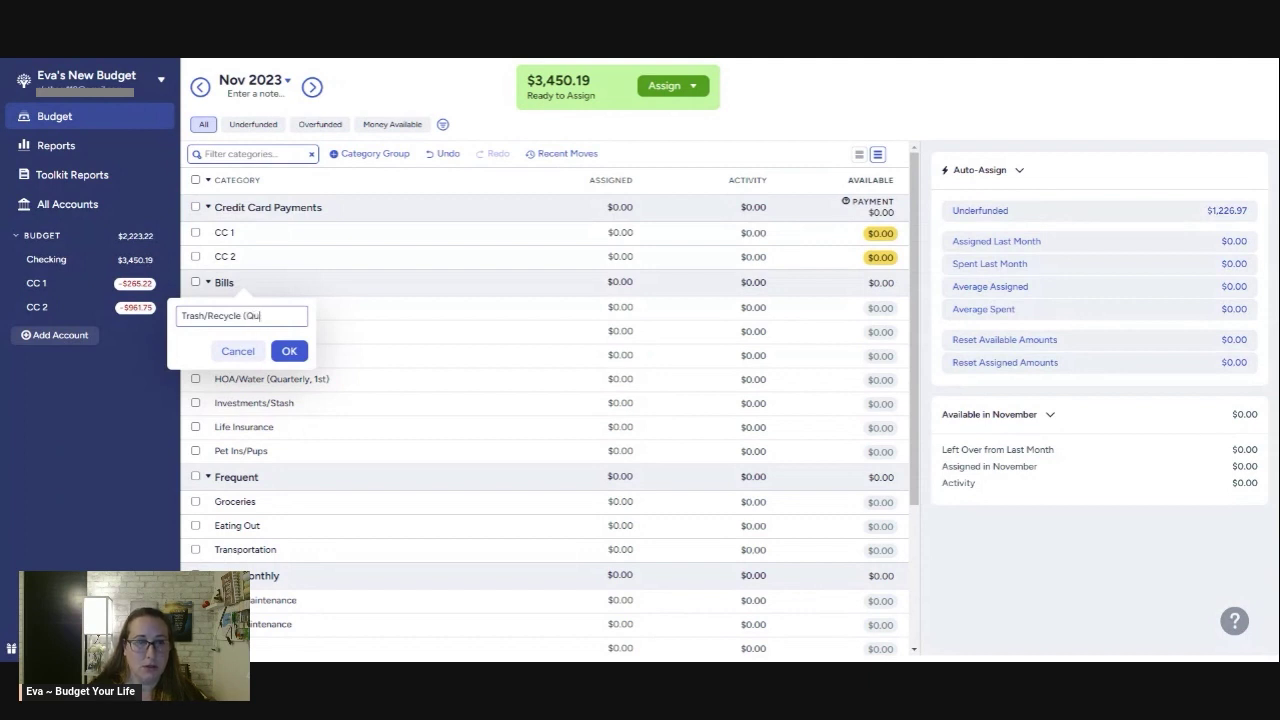
{"action": "type", "text": "arterly"}
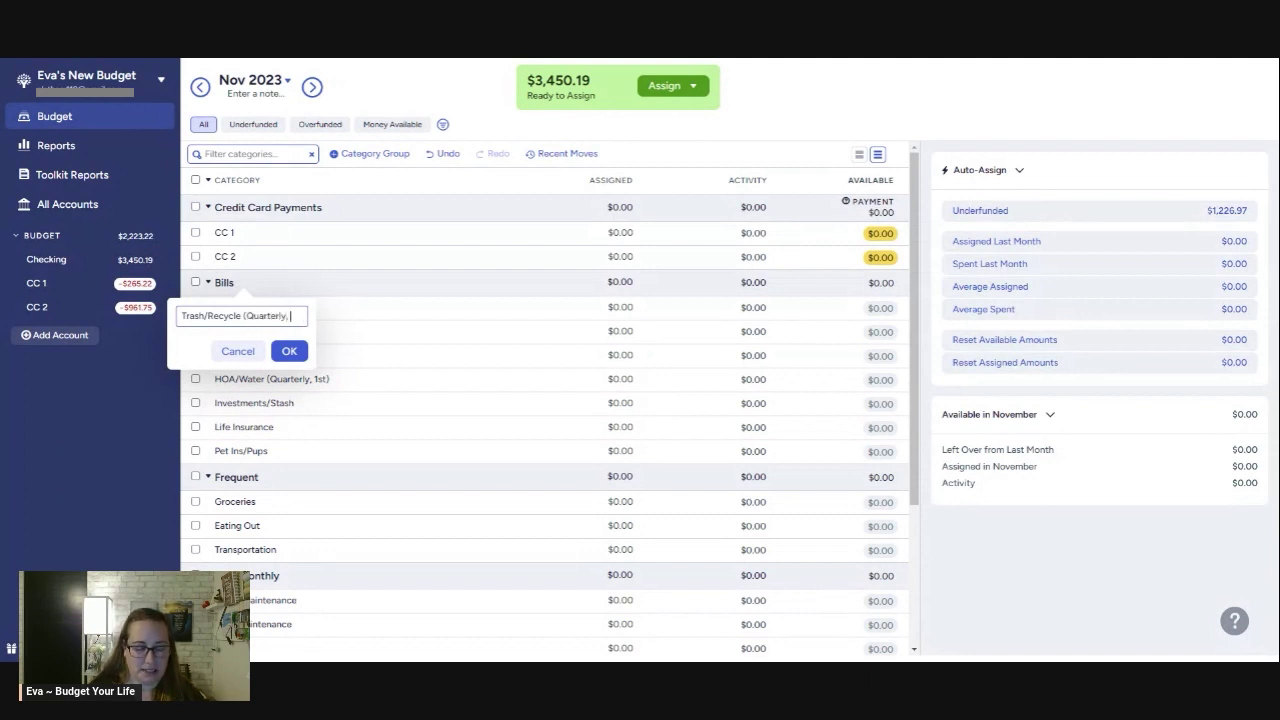
{"action": "type", "text": ", 18th"}
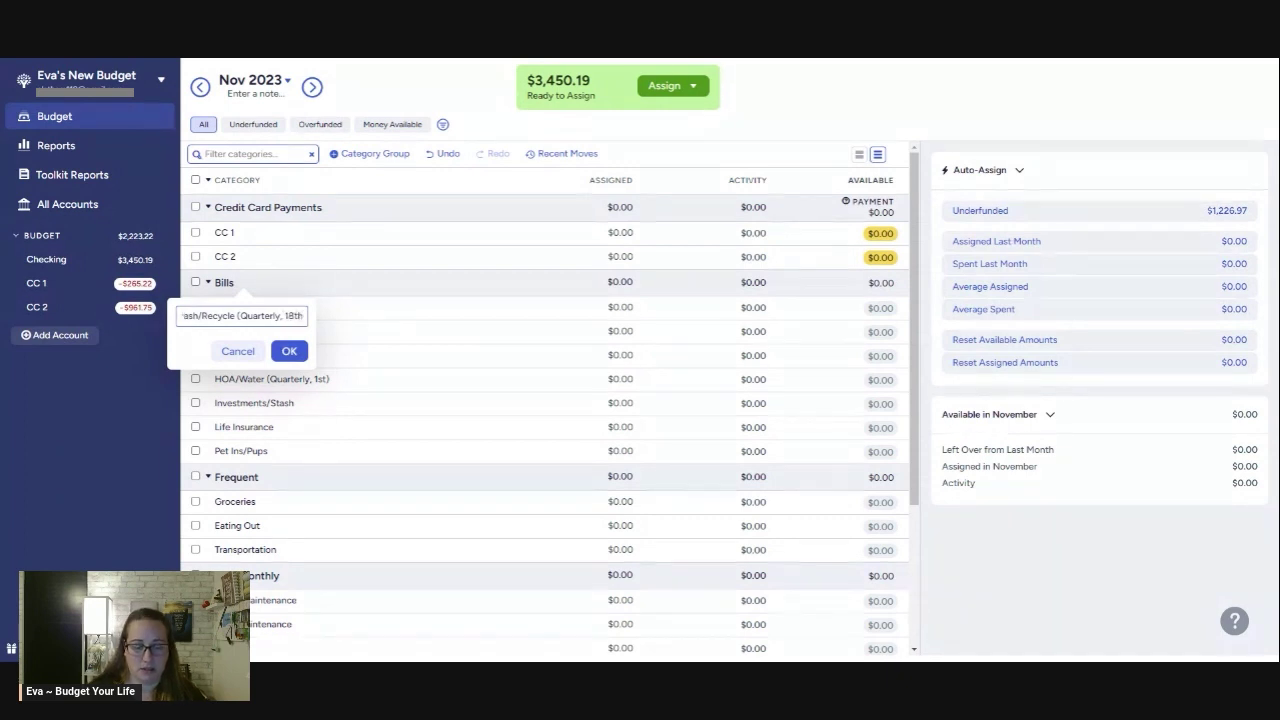
{"action": "type", "text": ")"}
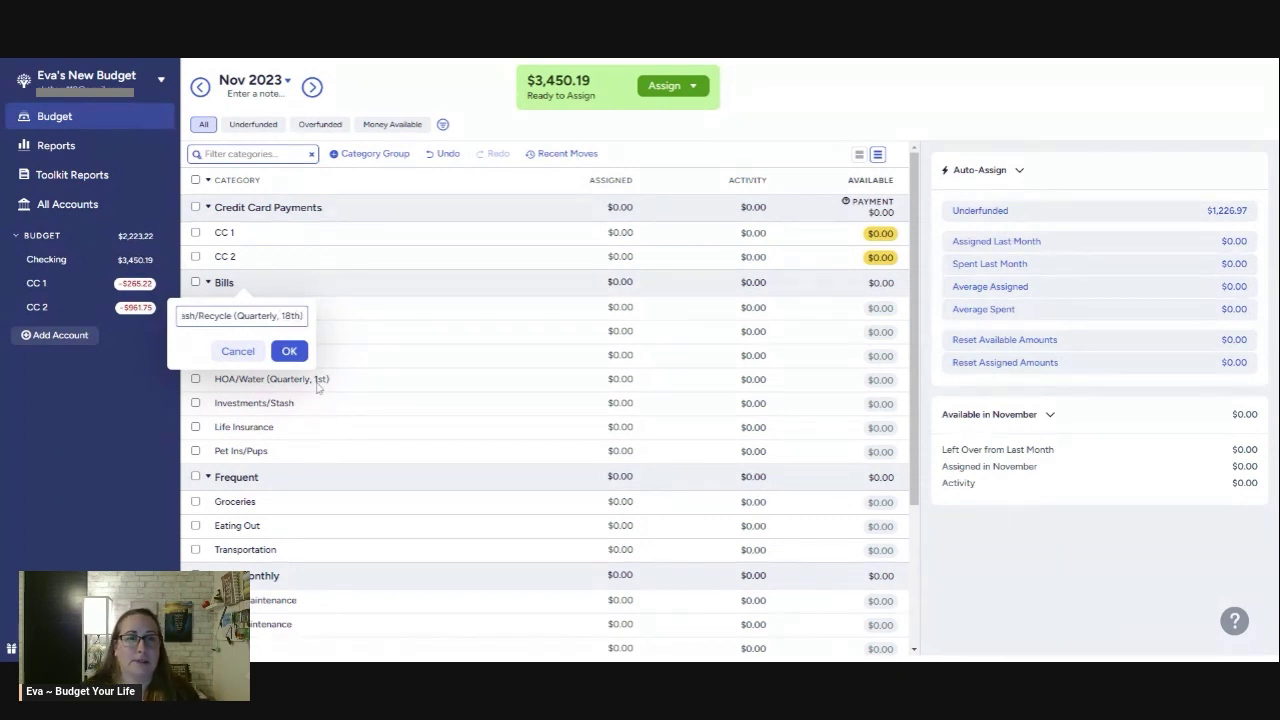
{"action": "left_click", "coordinate": [289, 351]}
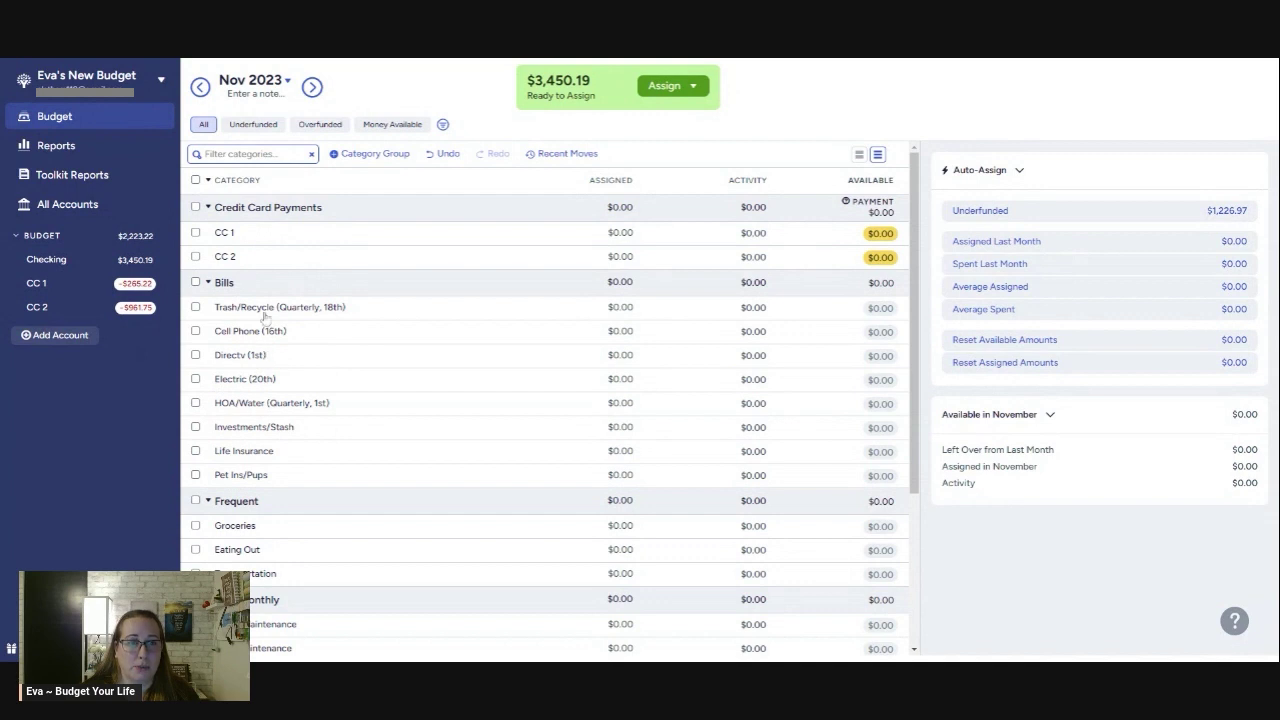
{"action": "left_click_drag", "start_coordinate": [266, 314], "coordinate": [232, 492]}
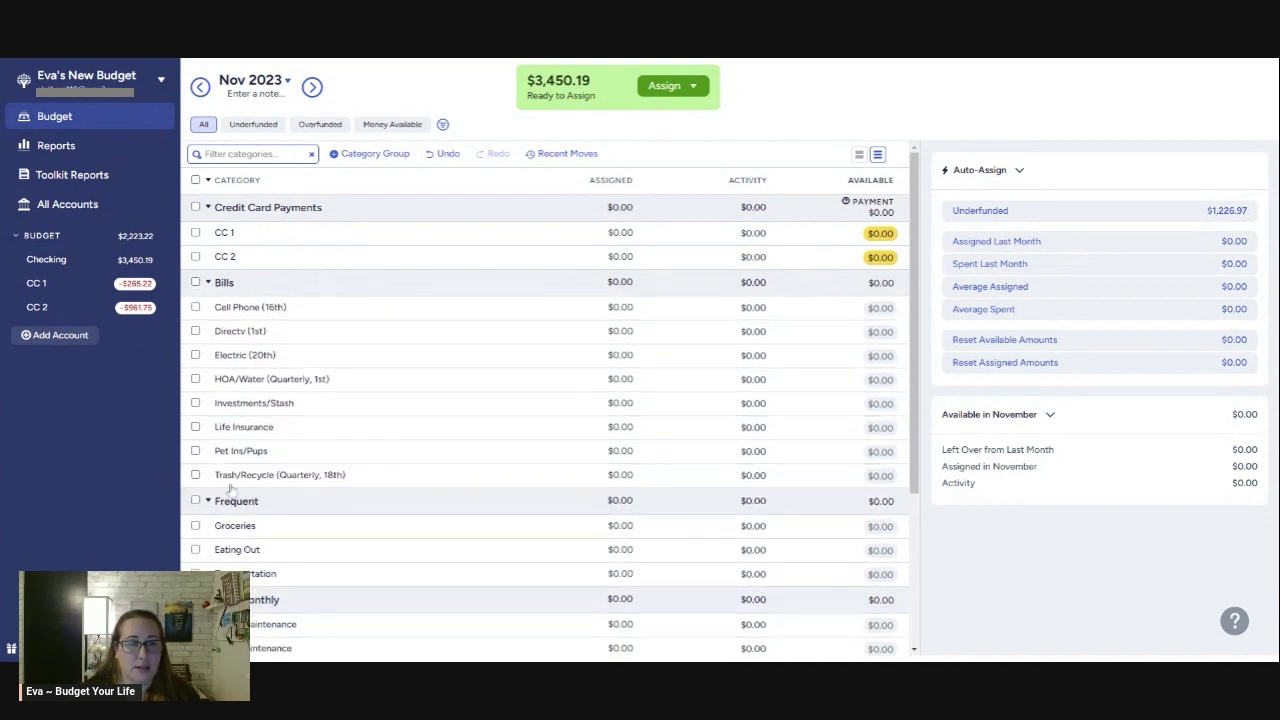
Rename the Investments/Stash category in the Bills group as Investments/Stash (16th).
{"action": "left_click", "coordinate": [280, 404]}
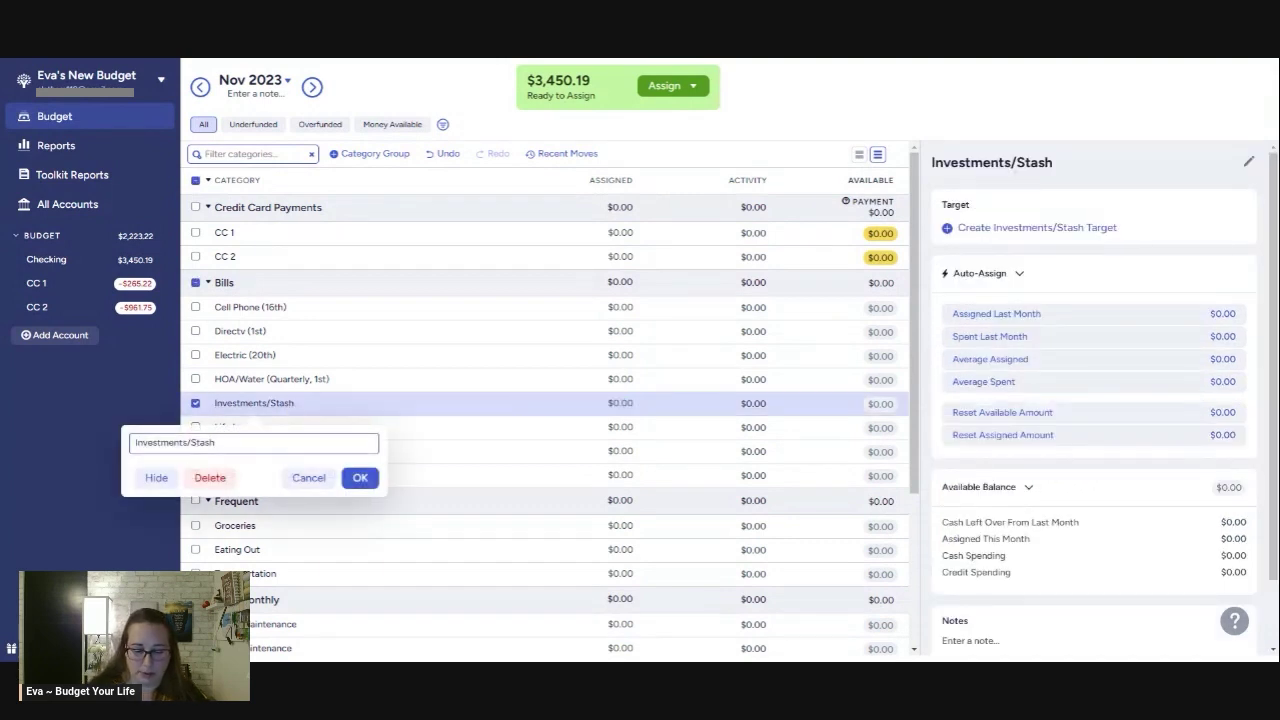
{"action": "type", "text": "(16th"}
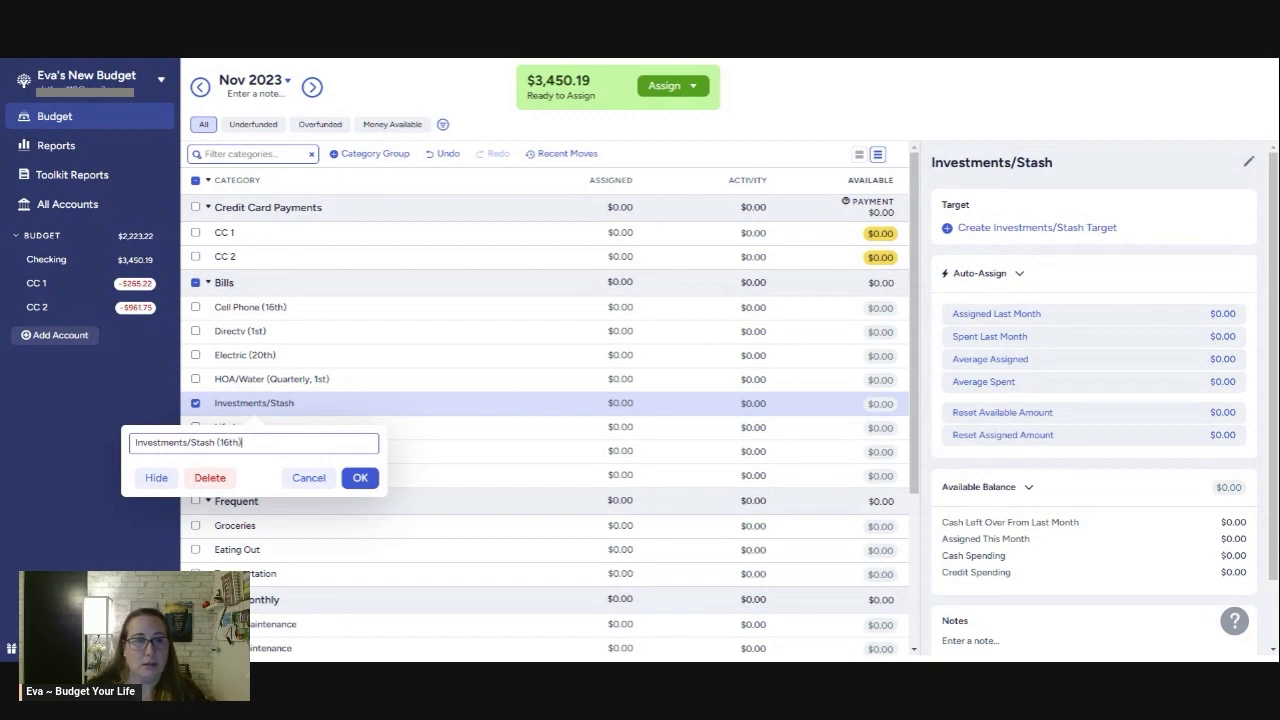
{"action": "type", "text": ")"}
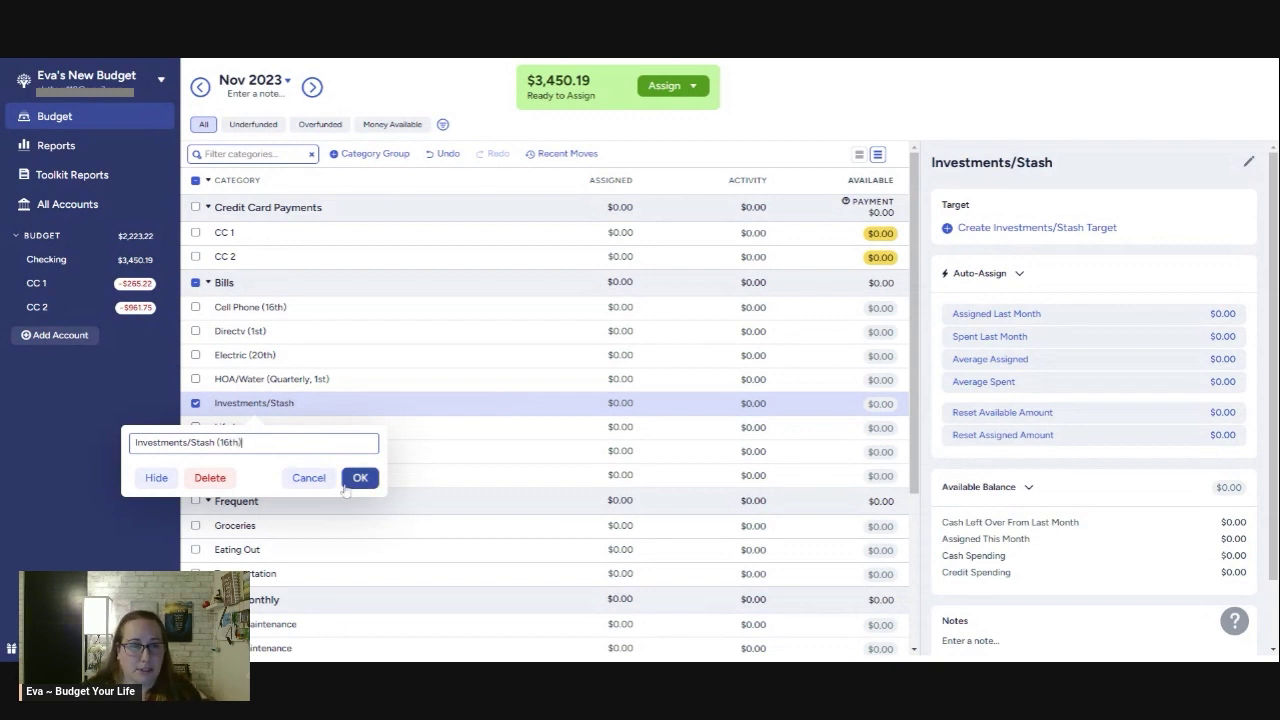
{"action": "left_click", "coordinate": [346, 482]}
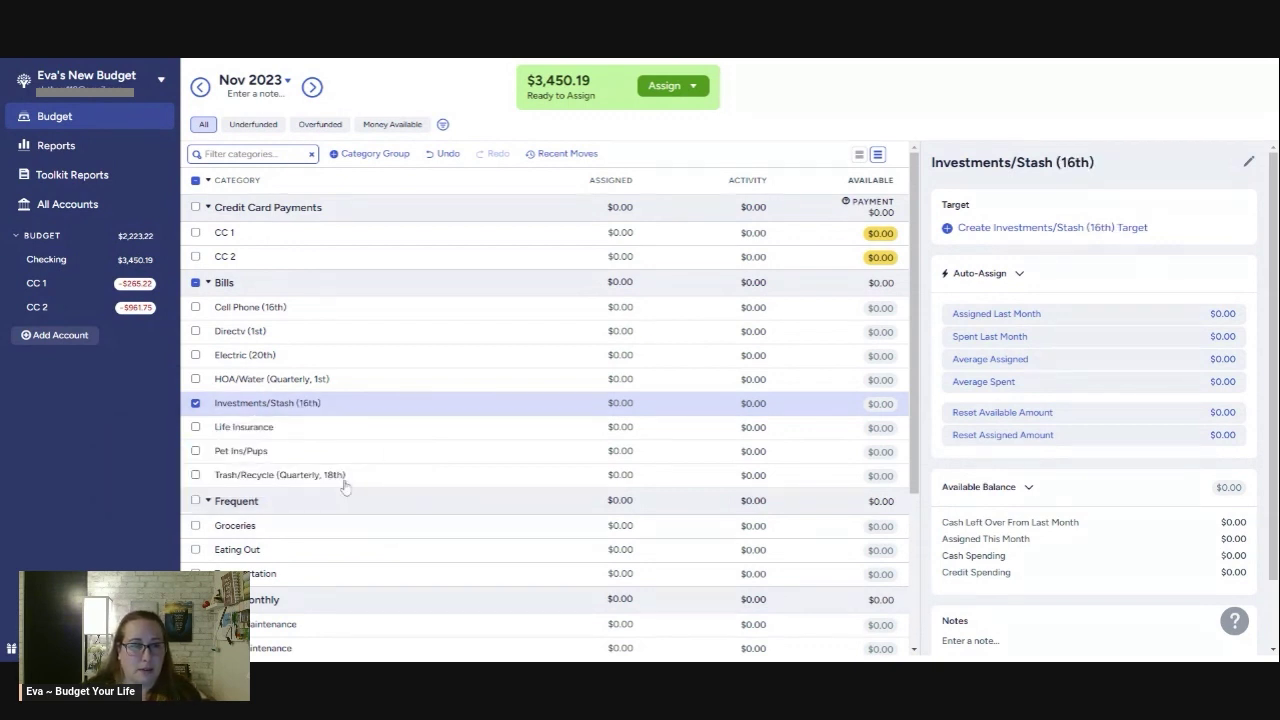
Add a Misc category to the Bills group and move it to the end of the group, below Trash/Recycle (Quarterly, 18th).
{"action": "left_click", "coordinate": [265, 430]}
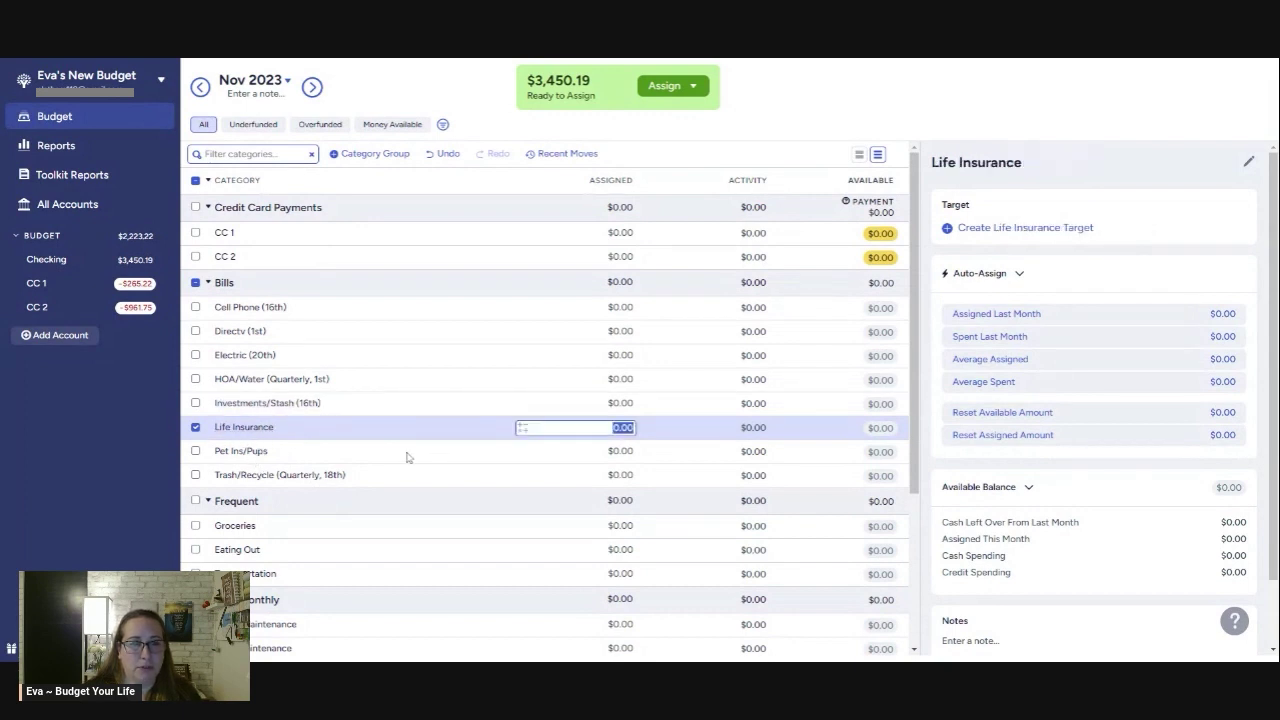
{"action": "scroll", "coordinate": [408, 456], "scroll_direction": "down", "scroll_amount": 1}
{"action": "scroll", "coordinate": [334, 456], "scroll_direction": "down", "scroll_amount": 1}
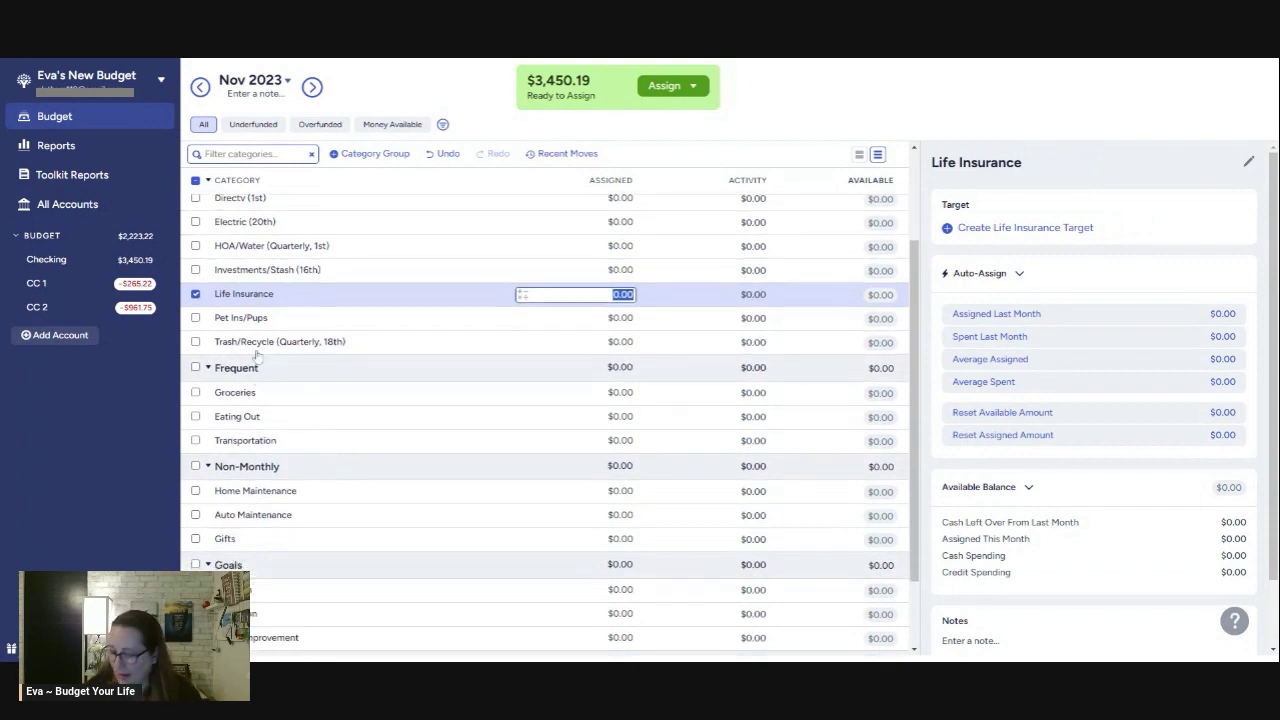
{"action": "scroll", "coordinate": [272, 245], "scroll_direction": "up", "scroll_amount": 1}
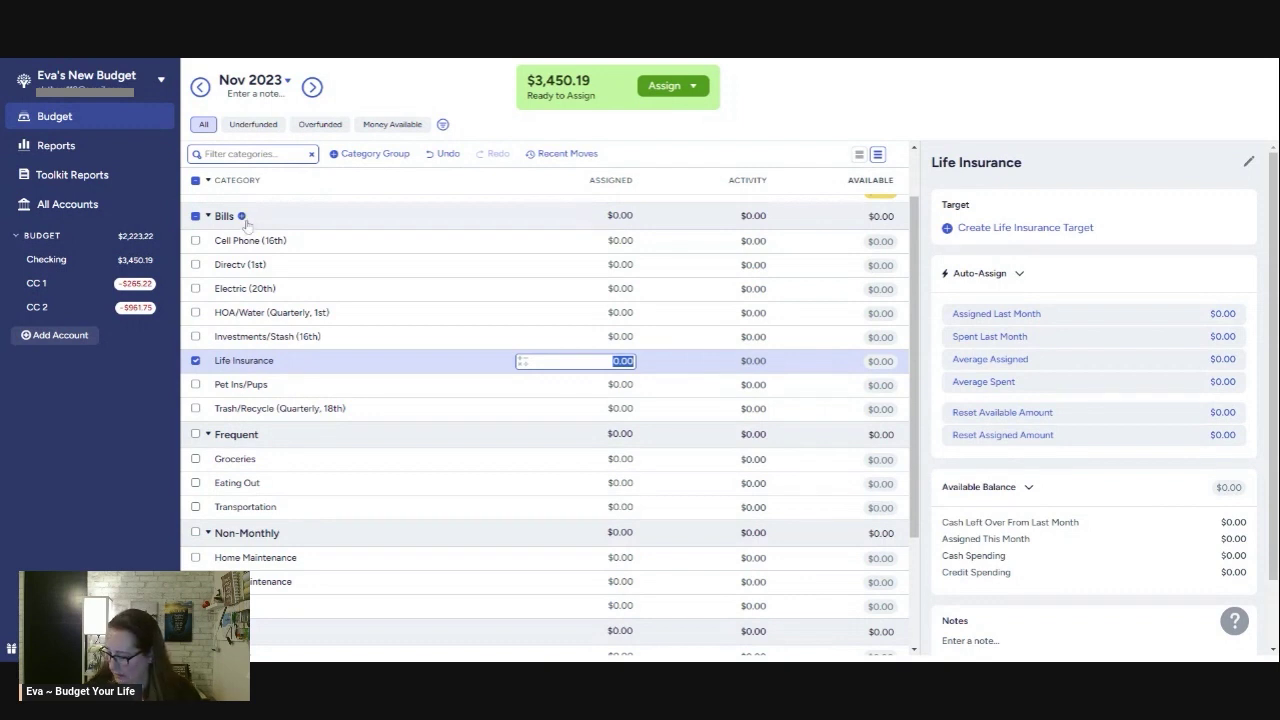
{"action": "left_click", "coordinate": [242, 217]}
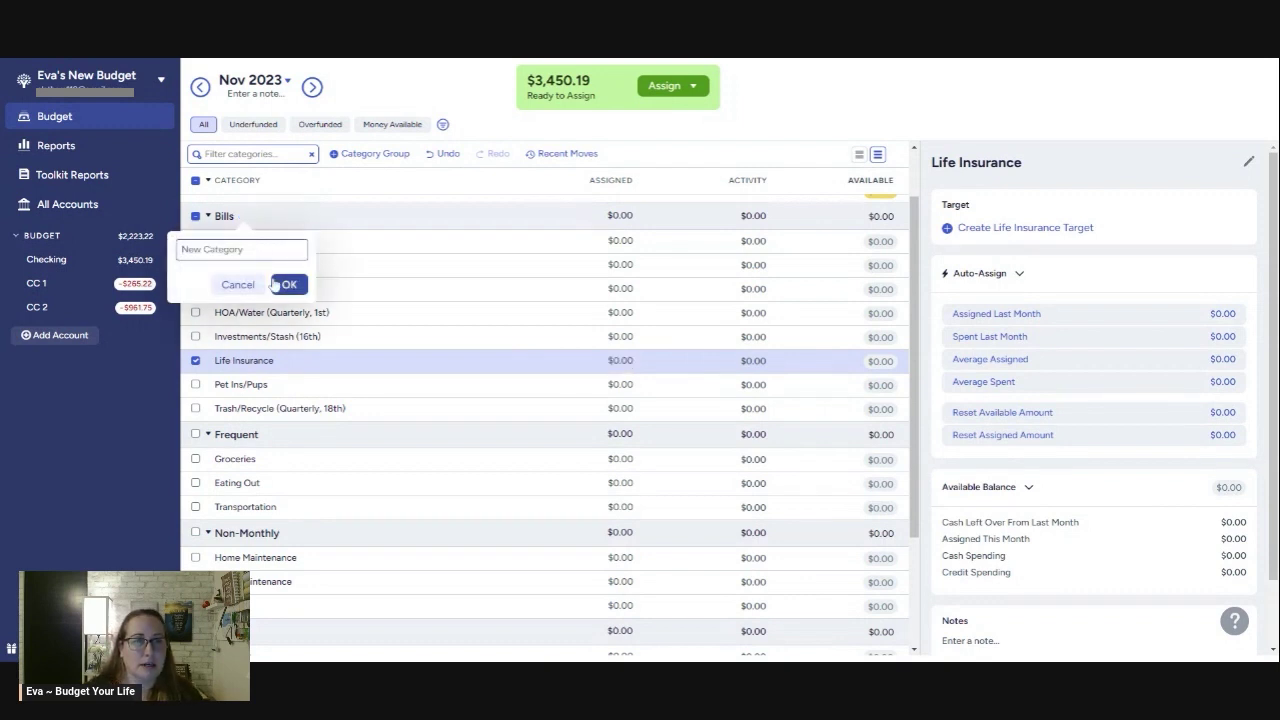
{"action": "type", "text": "Misc"}
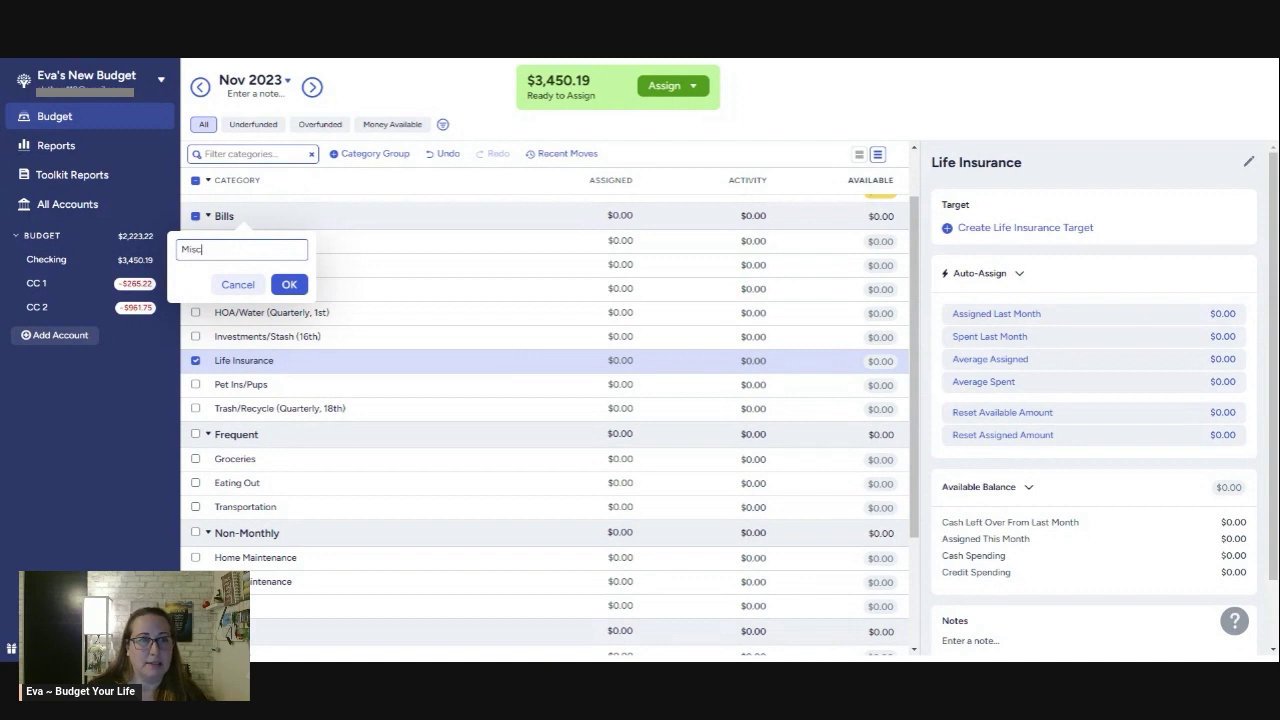
{"action": "left_click", "coordinate": [288, 284]}
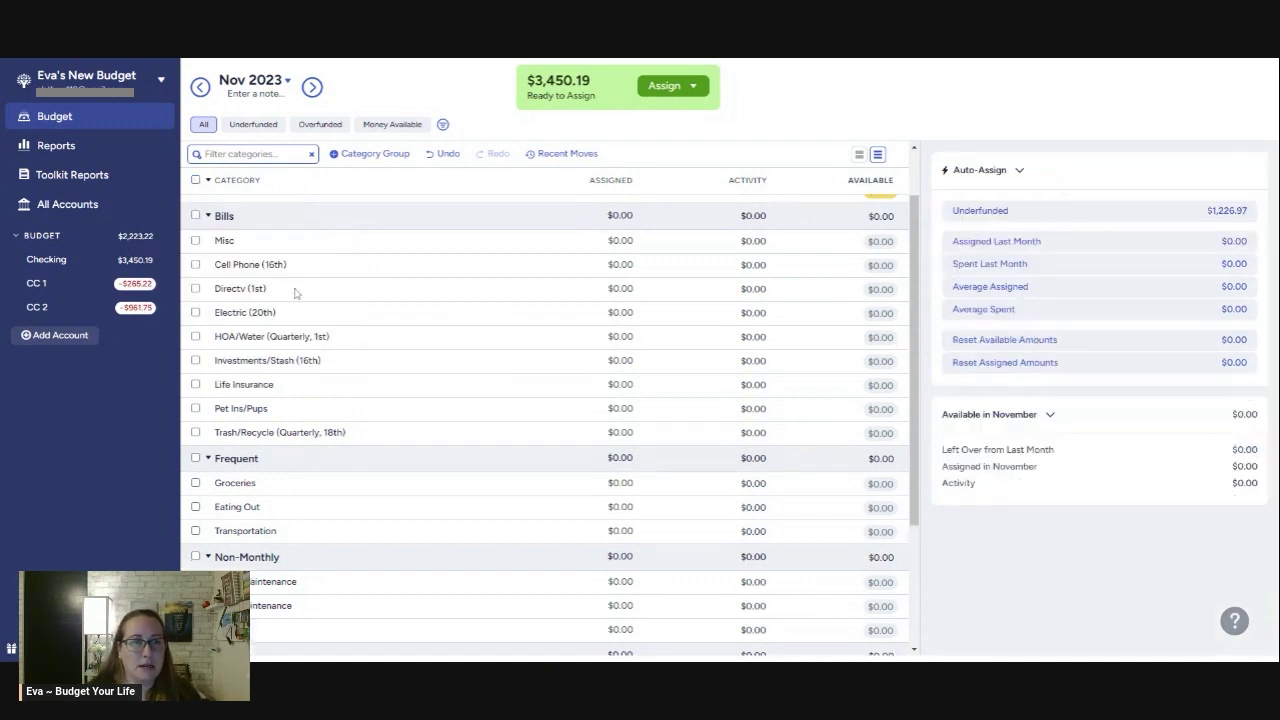
{"action": "left_click_drag", "start_coordinate": [216, 247], "coordinate": [227, 462]}
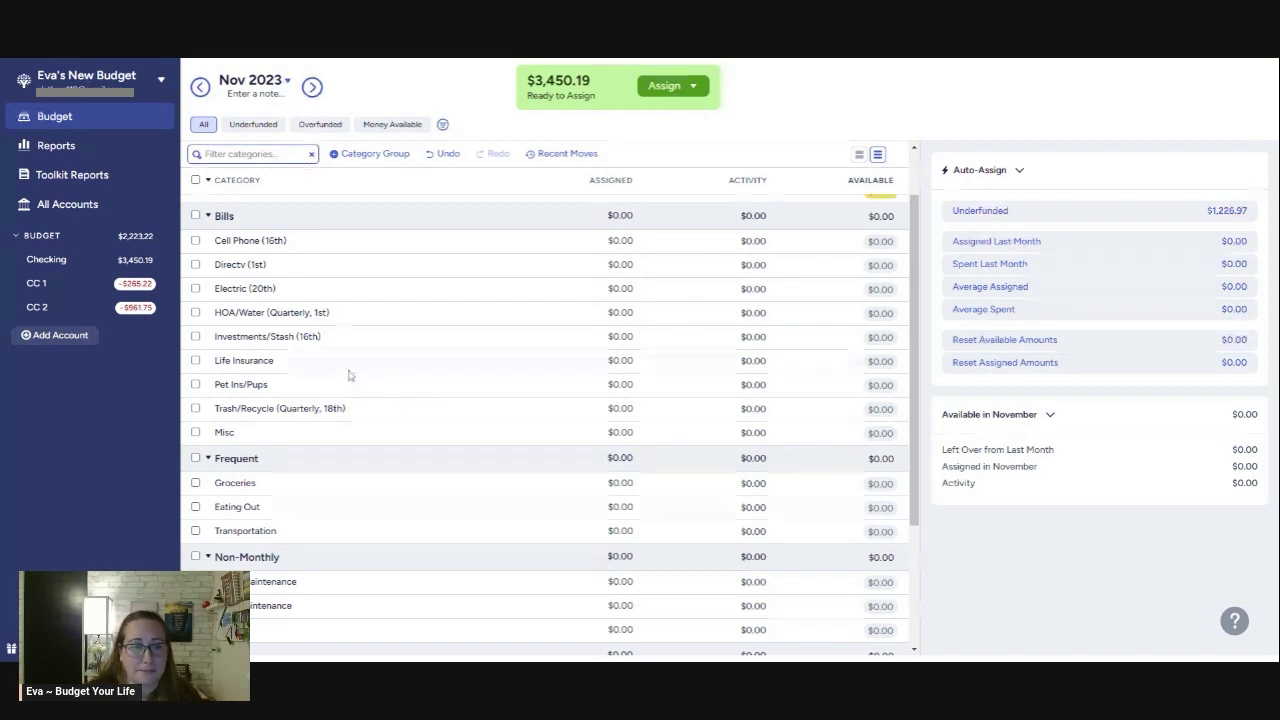
Rename the Frequent category group as Auto.
{"action": "scroll", "coordinate": [336, 376], "scroll_direction": "down", "scroll_amount": 1}
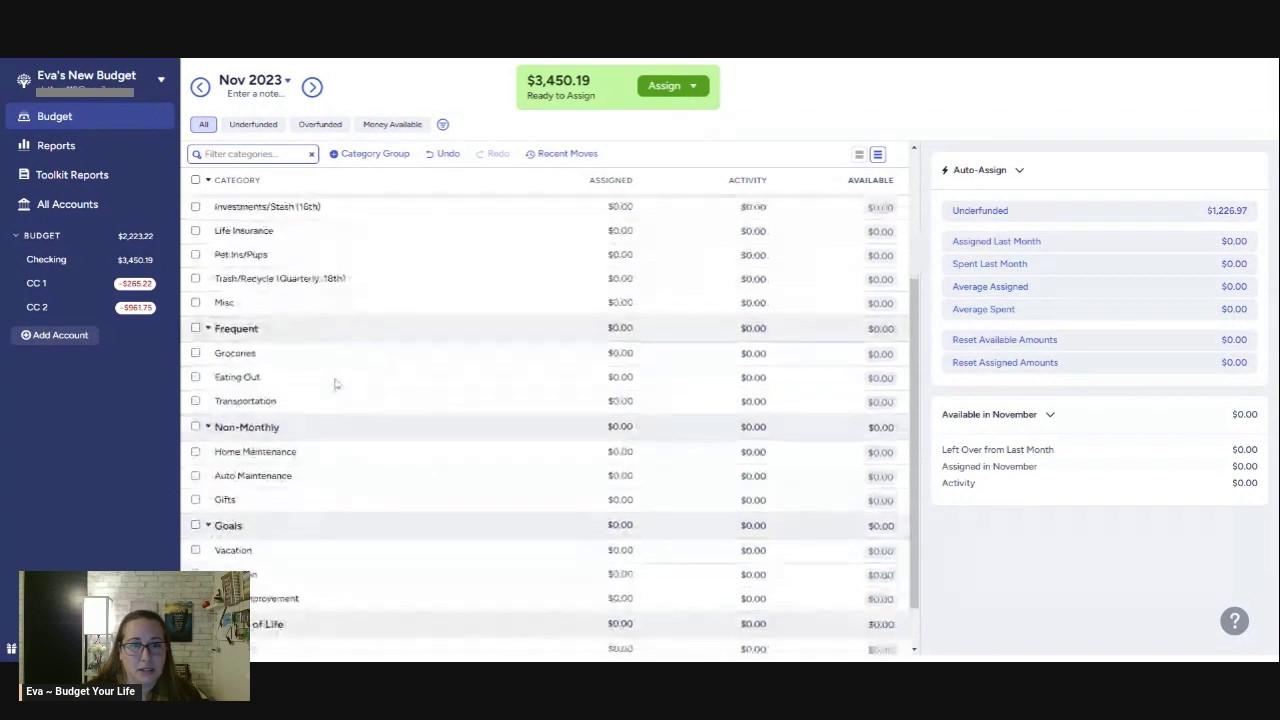
{"action": "left_click", "coordinate": [240, 333]}
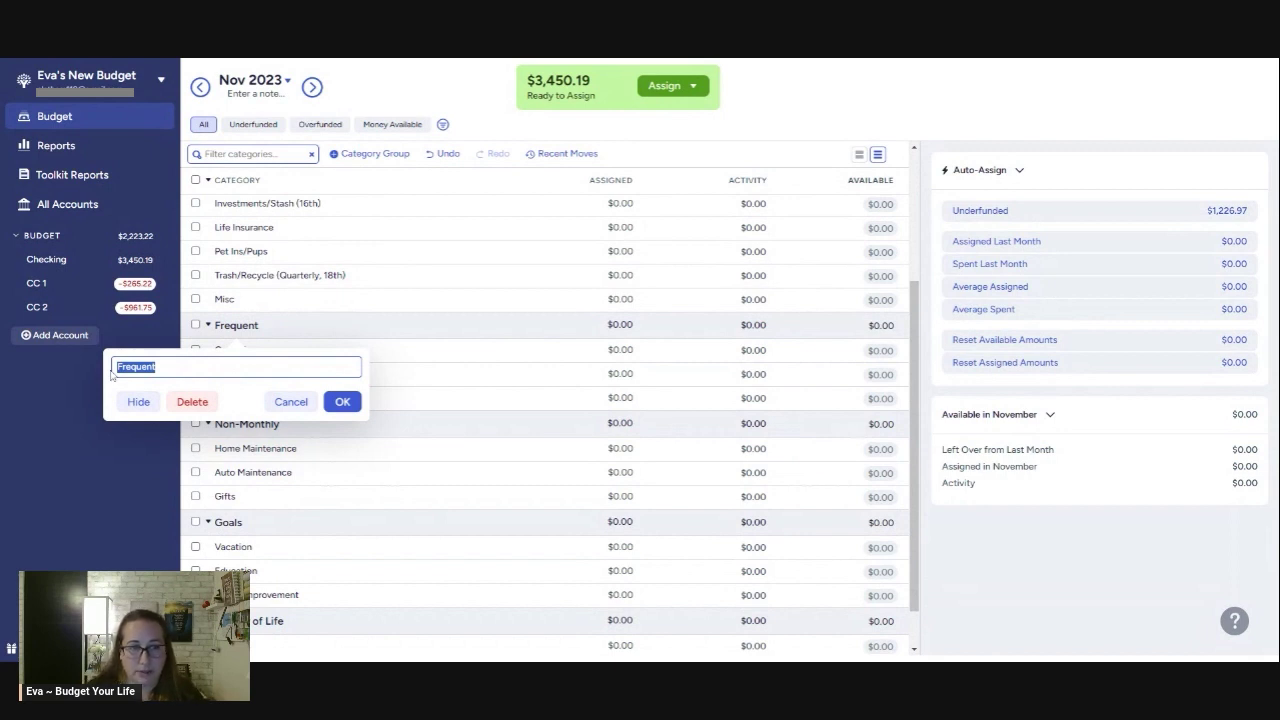
{"action": "type", "text": "Aut"}
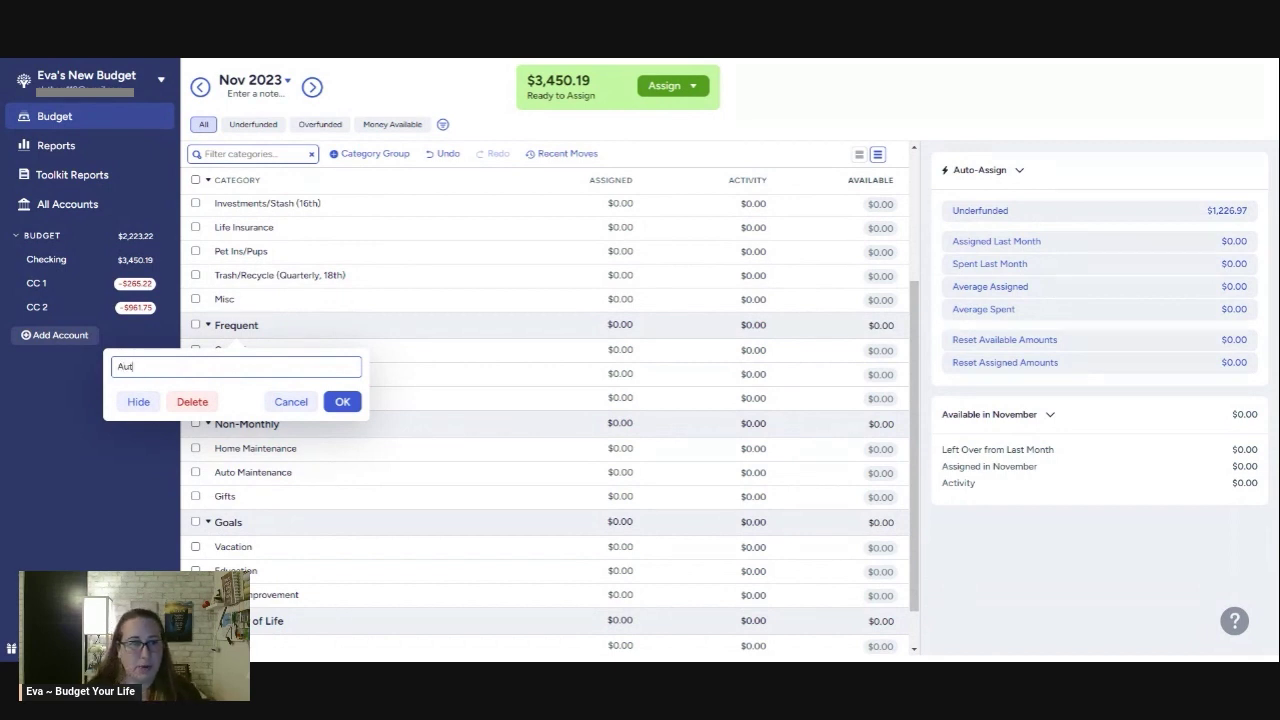
{"action": "type", "text": "o Maint"}
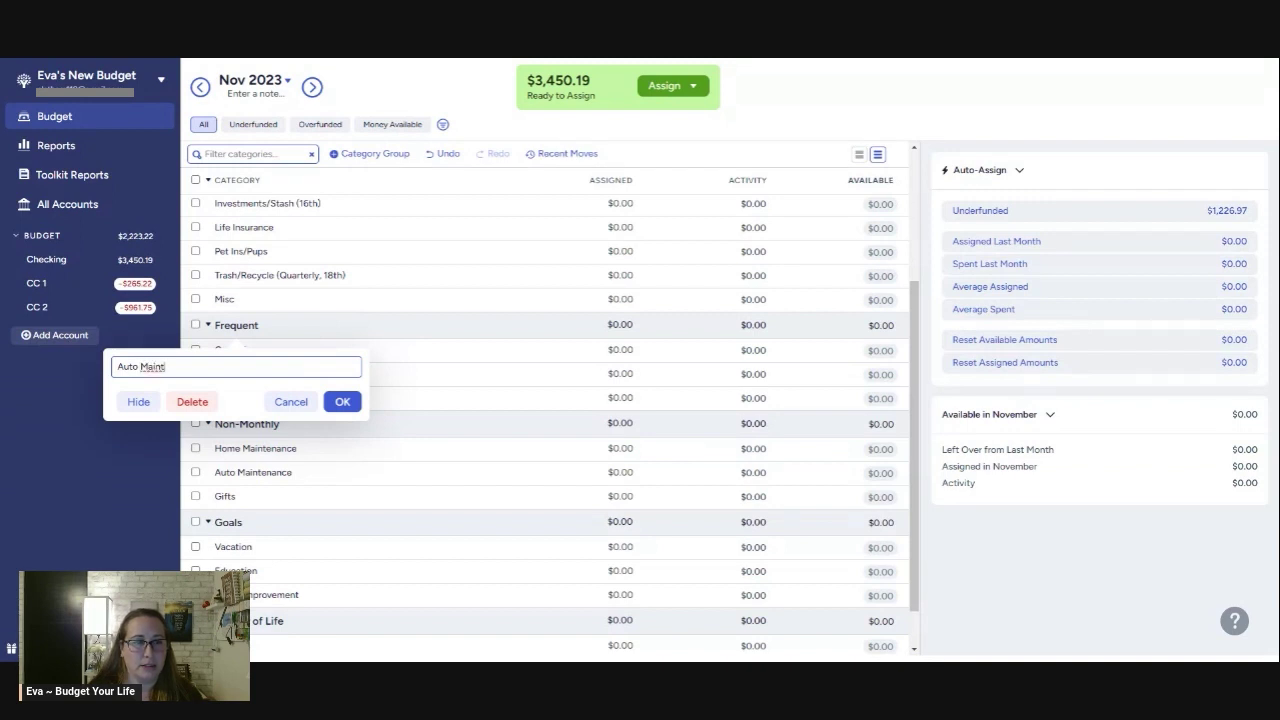
{"action": "type", "text": "enance"}
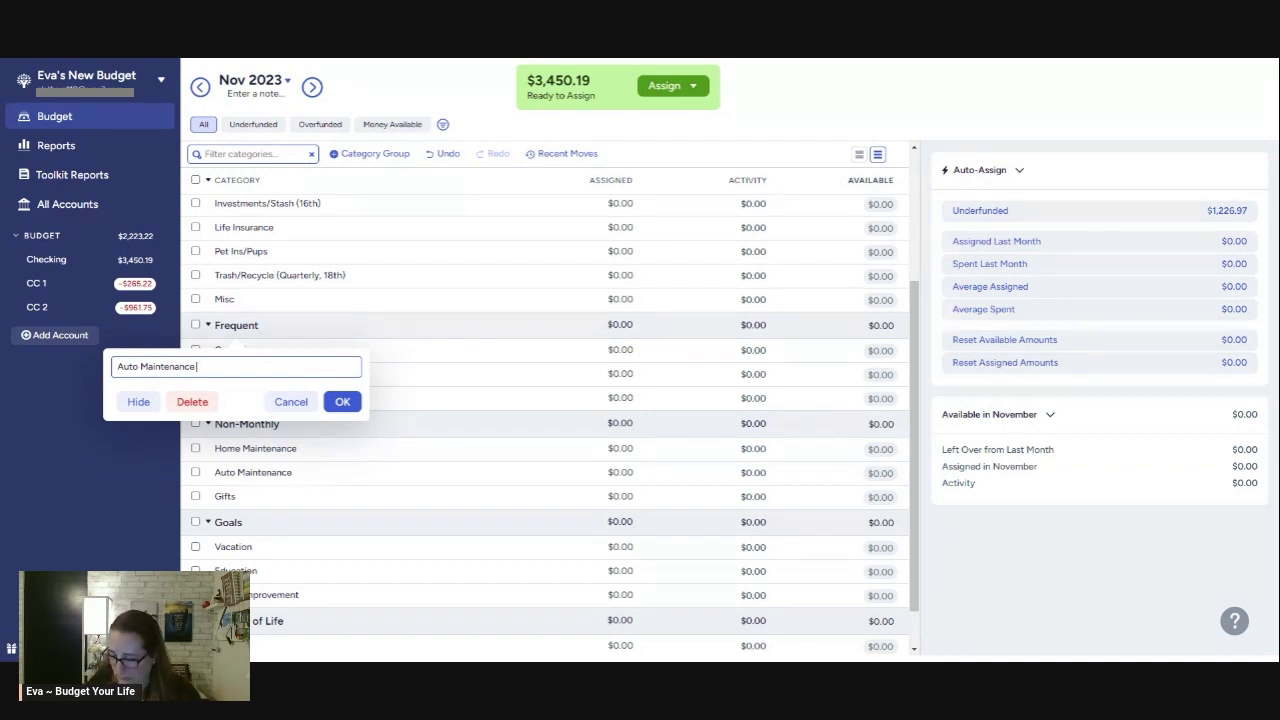
{"action": "key", "text": "shift+Left"}
{"action": "key", "text": "shift+Left"}
{"action": "key", "text": "shift+Left"}
{"action": "key", "text": "shift+Left"}
{"action": "key", "text": "shift+Left"}
{"action": "key", "text": "shift+Left"}
{"action": "key", "text": "shift+Left"}
{"action": "key", "text": "shift+Left"}
{"action": "key", "text": "shift+Left"}
{"action": "key", "text": "shift+Left"}
{"action": "key", "text": "shift+Left"}
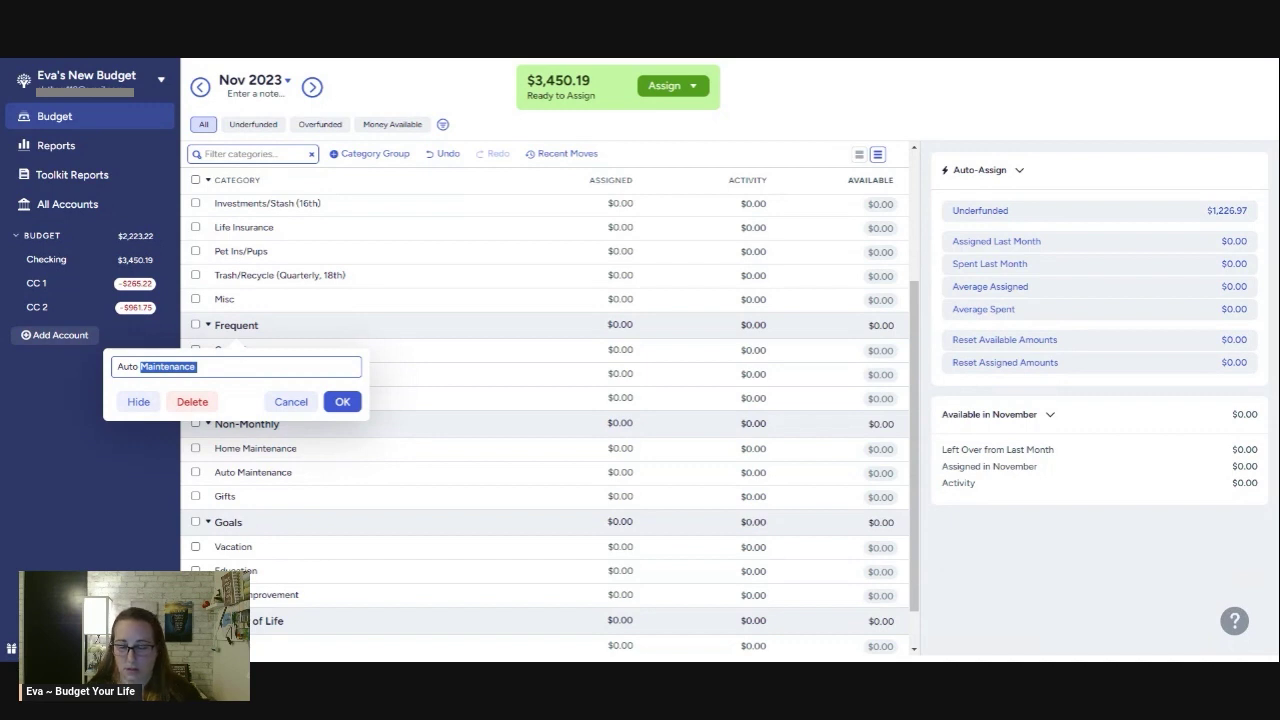
{"action": "key", "text": "BackSpace"}
{"action": "left_click", "coordinate": [331, 407]}
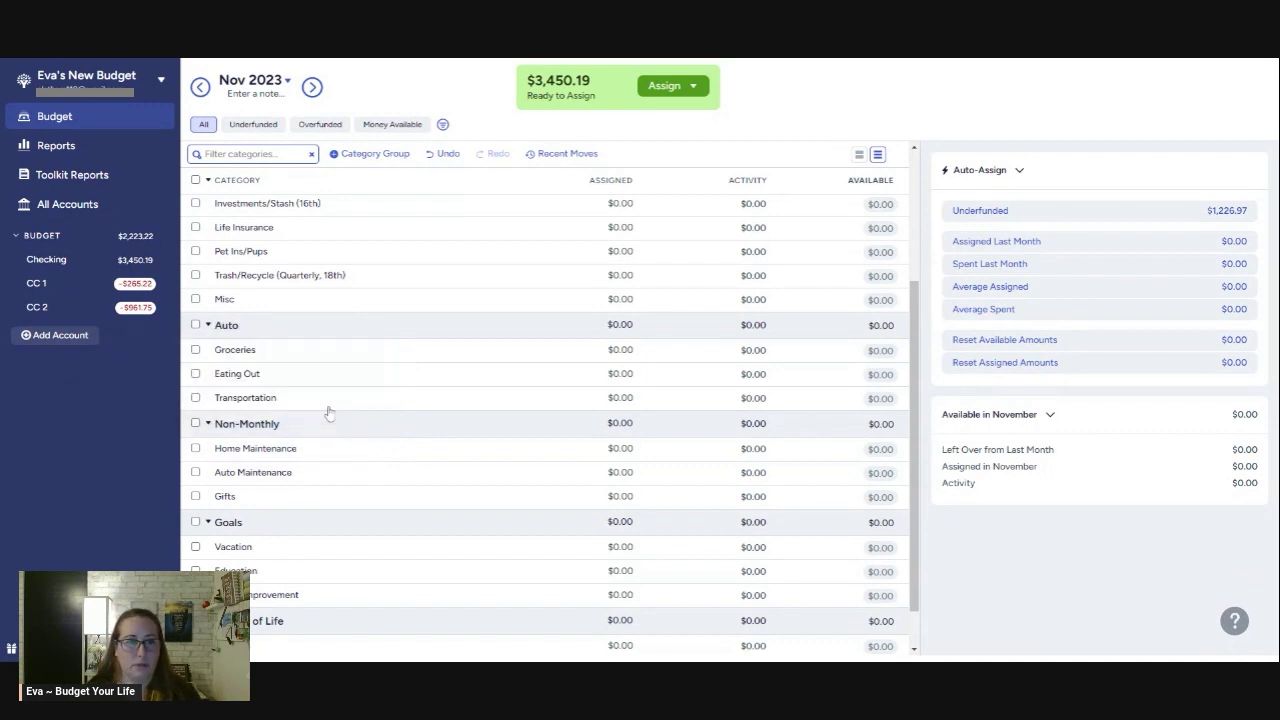
Rename the Groceries category in the Auto group as Maintenance.
{"action": "left_click", "coordinate": [238, 352]}
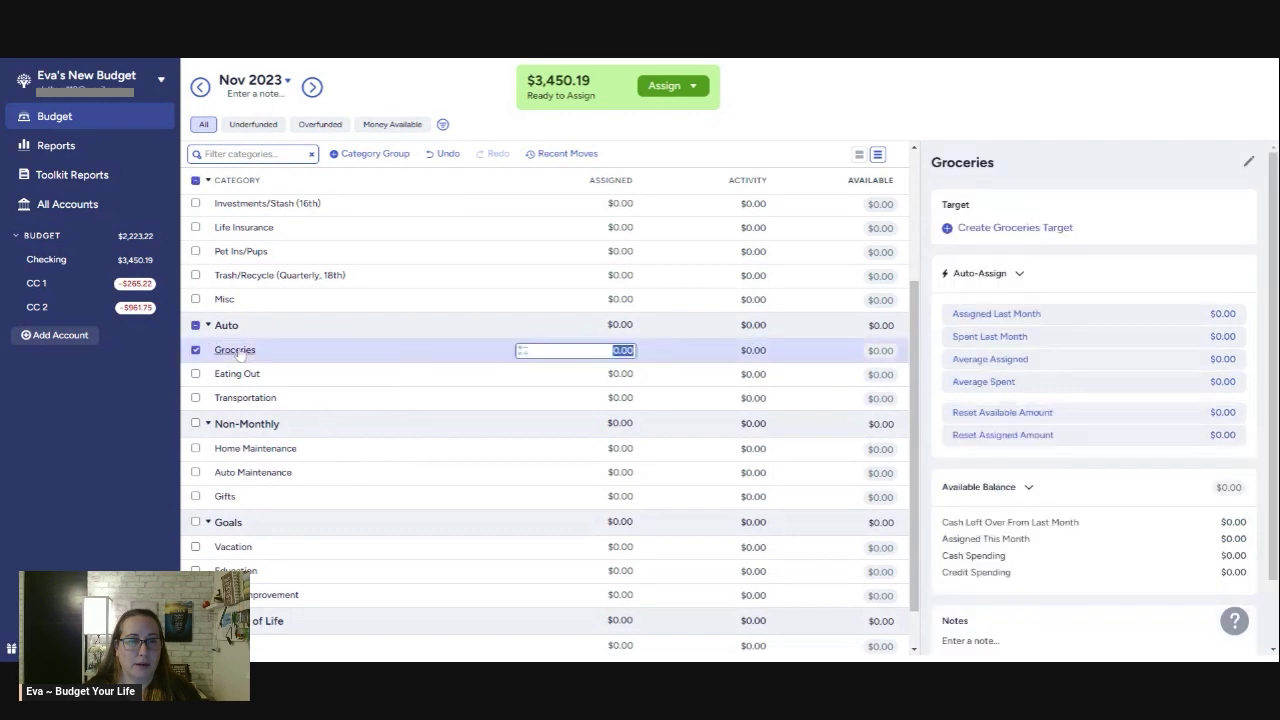
{"action": "left_click", "coordinate": [238, 352]}
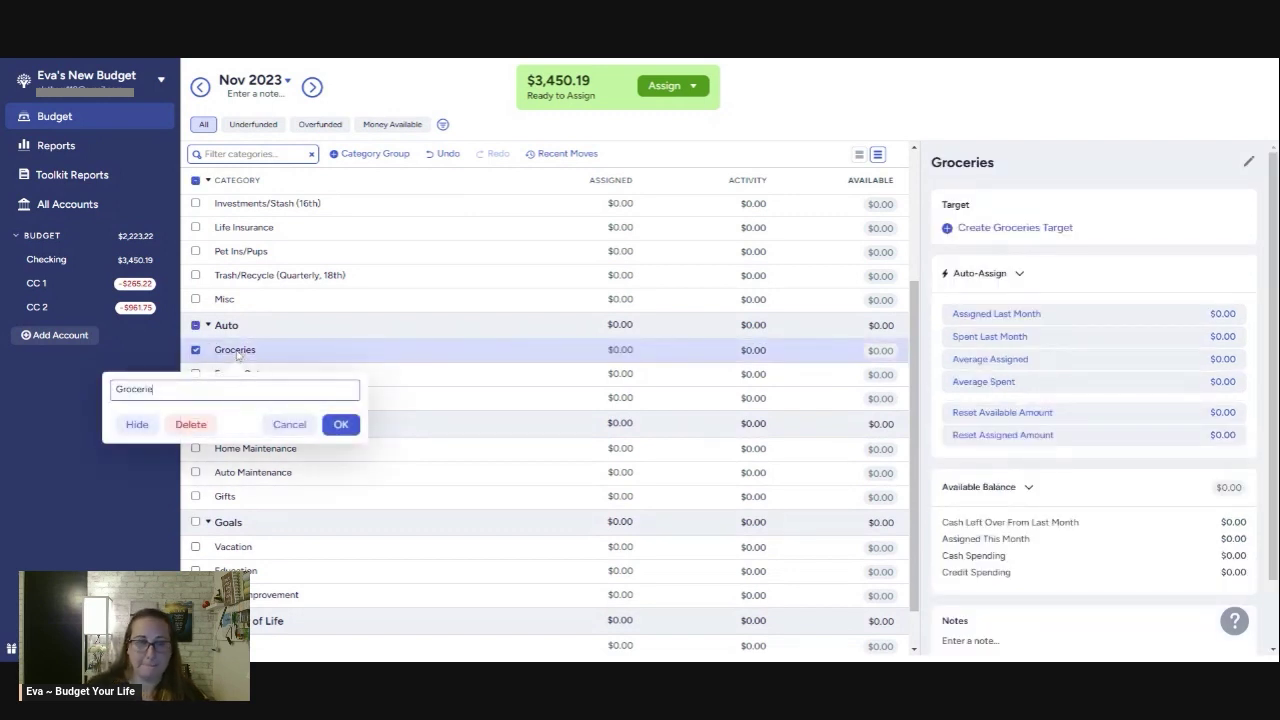
{"action": "key", "text": "BackSpace"}
{"action": "key", "text": "BackSpace"}
{"action": "key", "text": "BackSpace"}
{"action": "key", "text": "BackSpace"}
{"action": "key", "text": "BackSpace"}
{"action": "key", "text": "BackSpace"}
{"action": "key", "text": "BackSpace"}
{"action": "key", "text": "BackSpace"}
{"action": "type", "text": "Ma"}
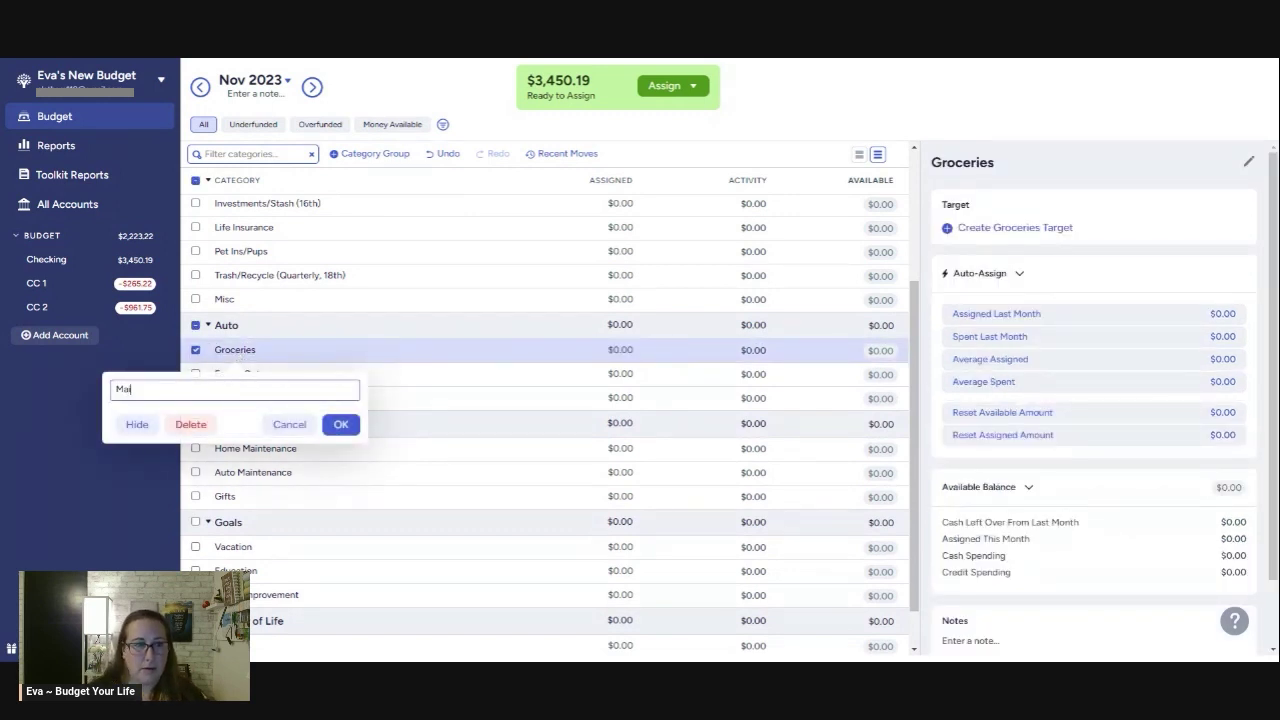
{"action": "type", "text": "intenance"}
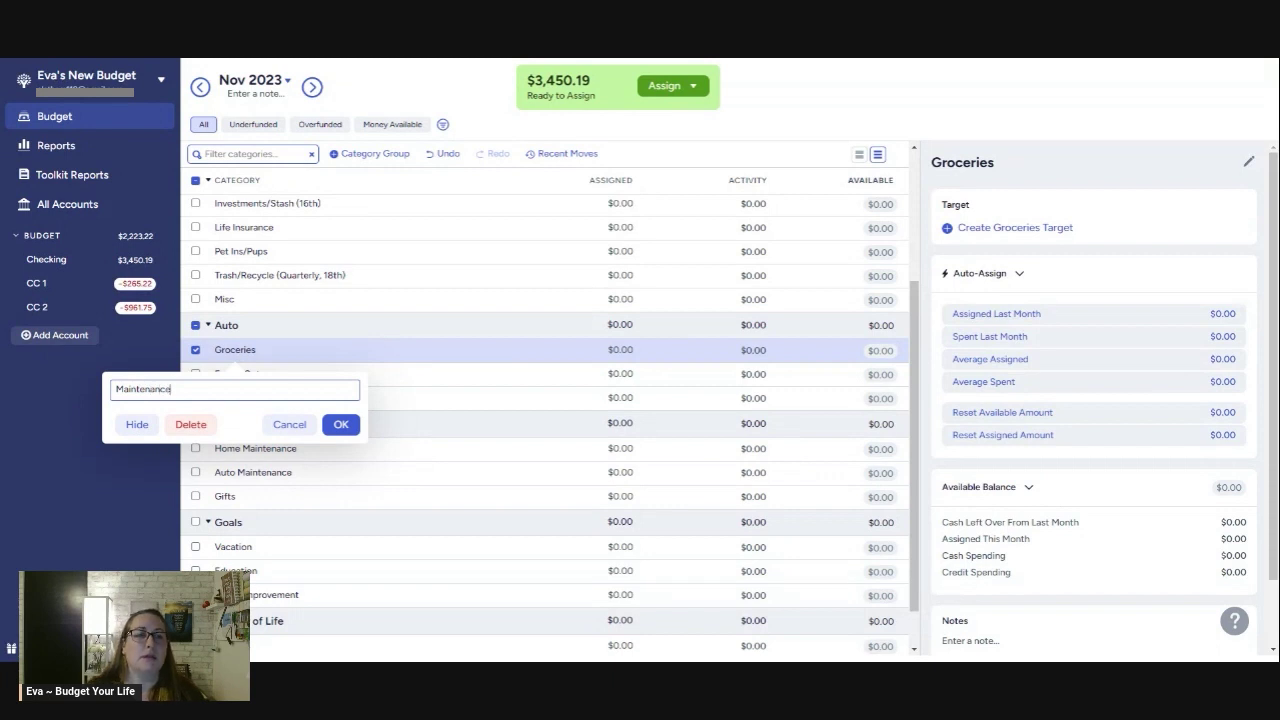
{"action": "left_click", "coordinate": [343, 426]}
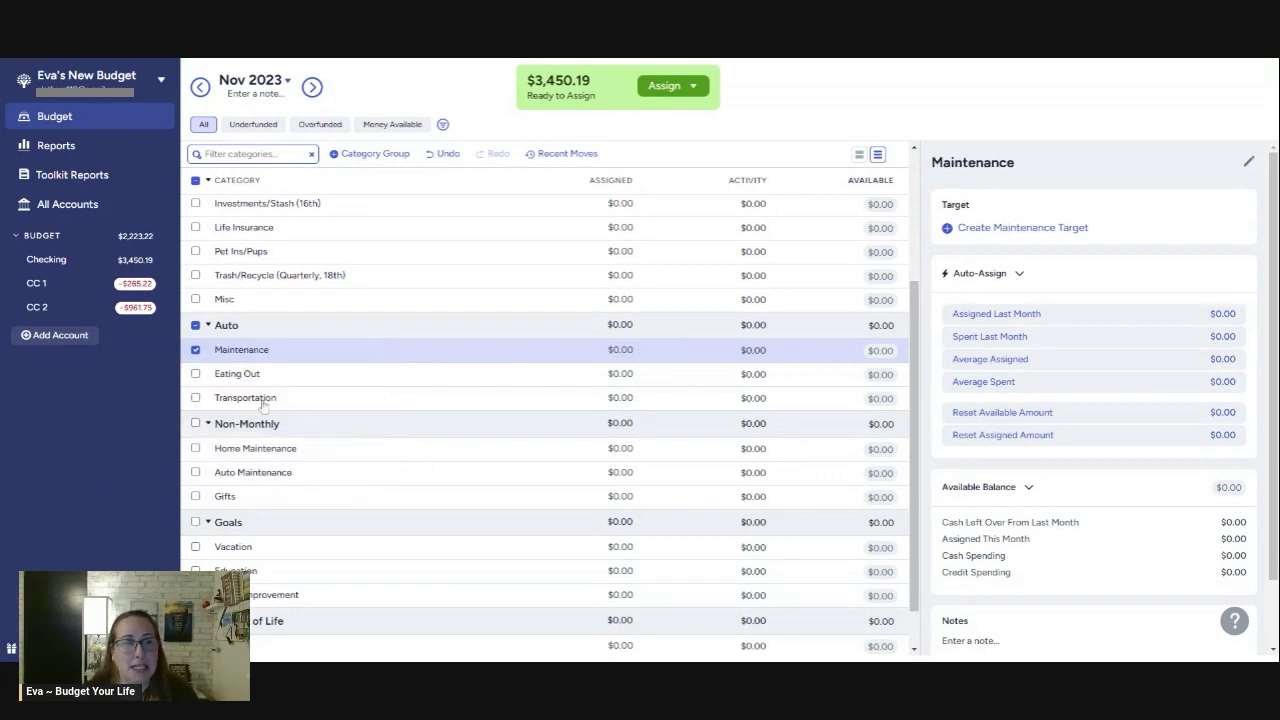
Rename the Eating Out category in the Auto group as Gasoline.
{"action": "left_click", "coordinate": [232, 383]}
{"action": "left_click", "coordinate": [233, 375]}
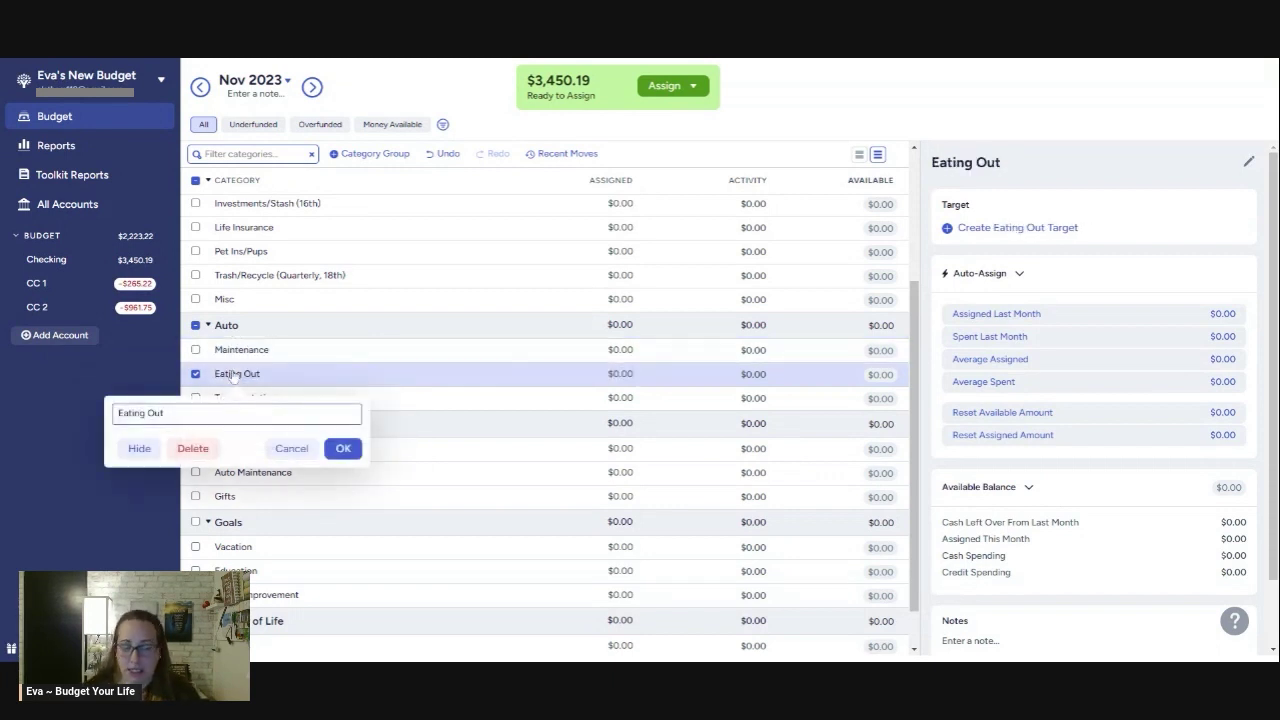
{"action": "type", "text": "Ge"}
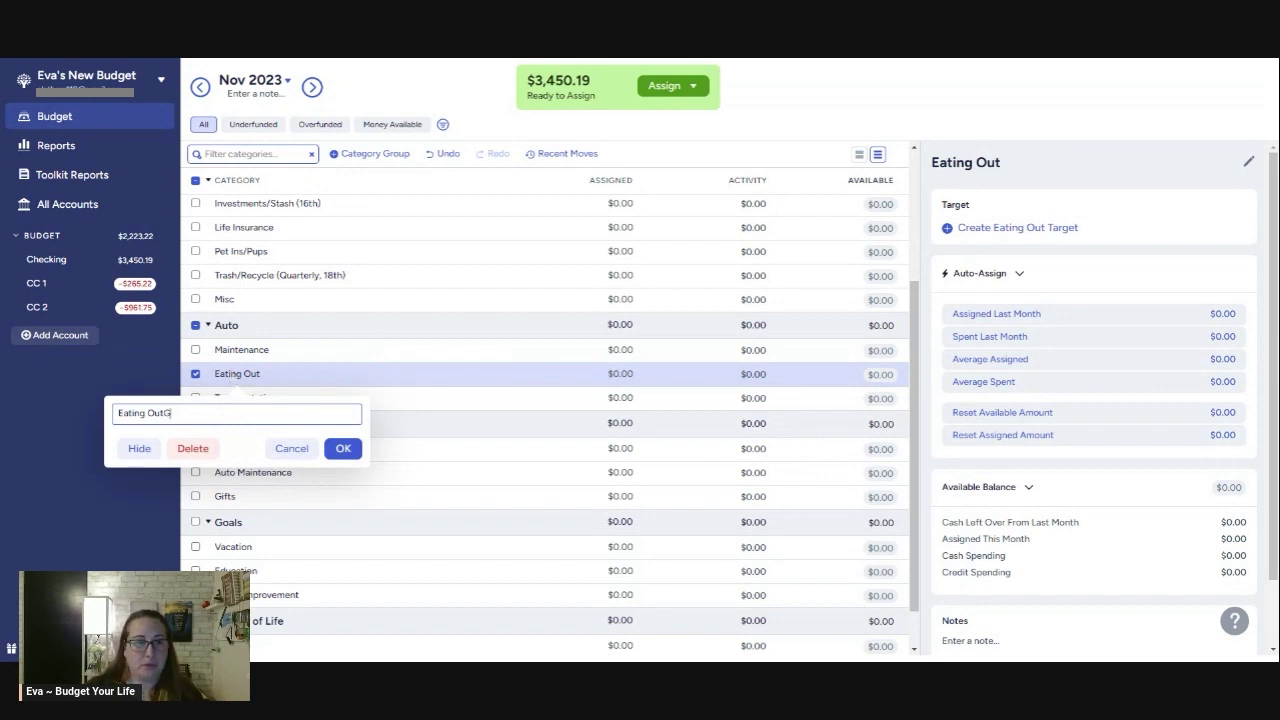
{"action": "key", "text": "BackSpace"}
{"action": "key", "text": "BackSpace"}
{"action": "key", "text": "BackSpace"}
{"action": "key", "text": "BackSpace"}
{"action": "key", "text": "BackSpace"}
{"action": "key", "text": "BackSpace"}
{"action": "key", "text": "BackSpace"}
{"action": "key", "text": "BackSpace"}
{"action": "key", "text": "BackSpace"}
{"action": "key", "text": "BackSpace"}
{"action": "key", "text": "BackSpace"}
{"action": "type", "text": "Gasoli"}
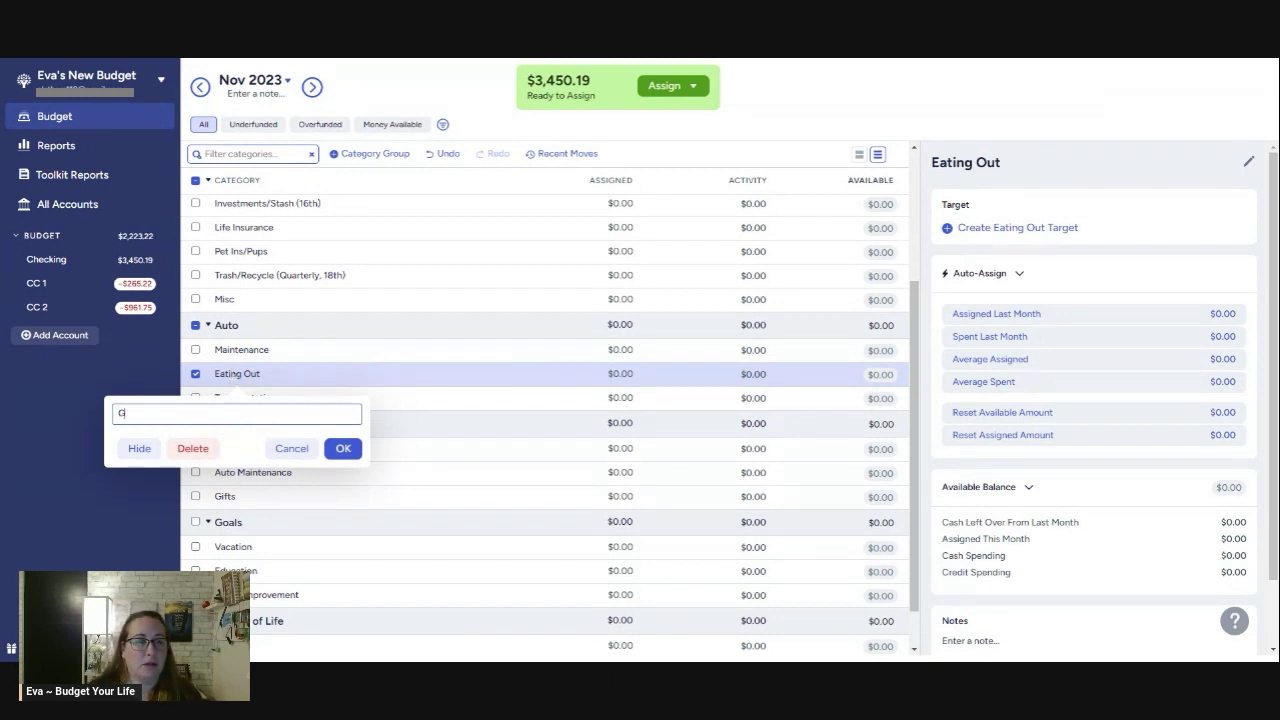
{"action": "type", "text": "ne"}
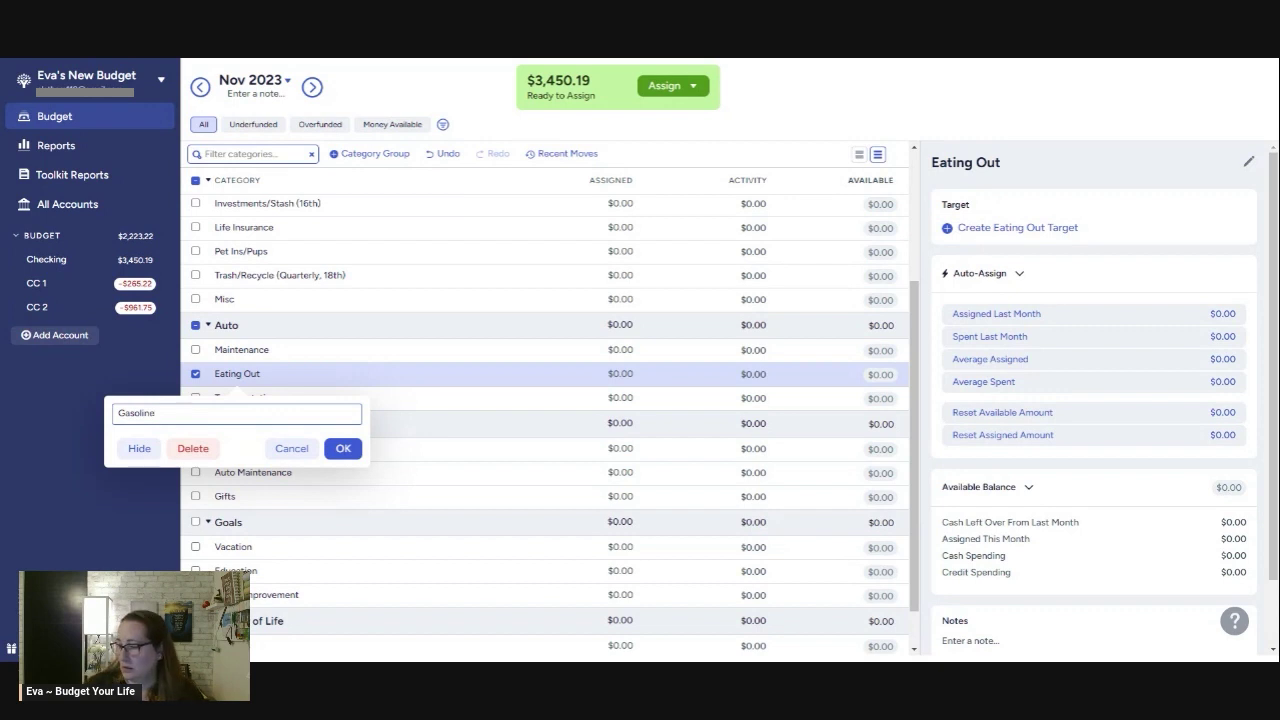
{"action": "left_click", "coordinate": [338, 451]}
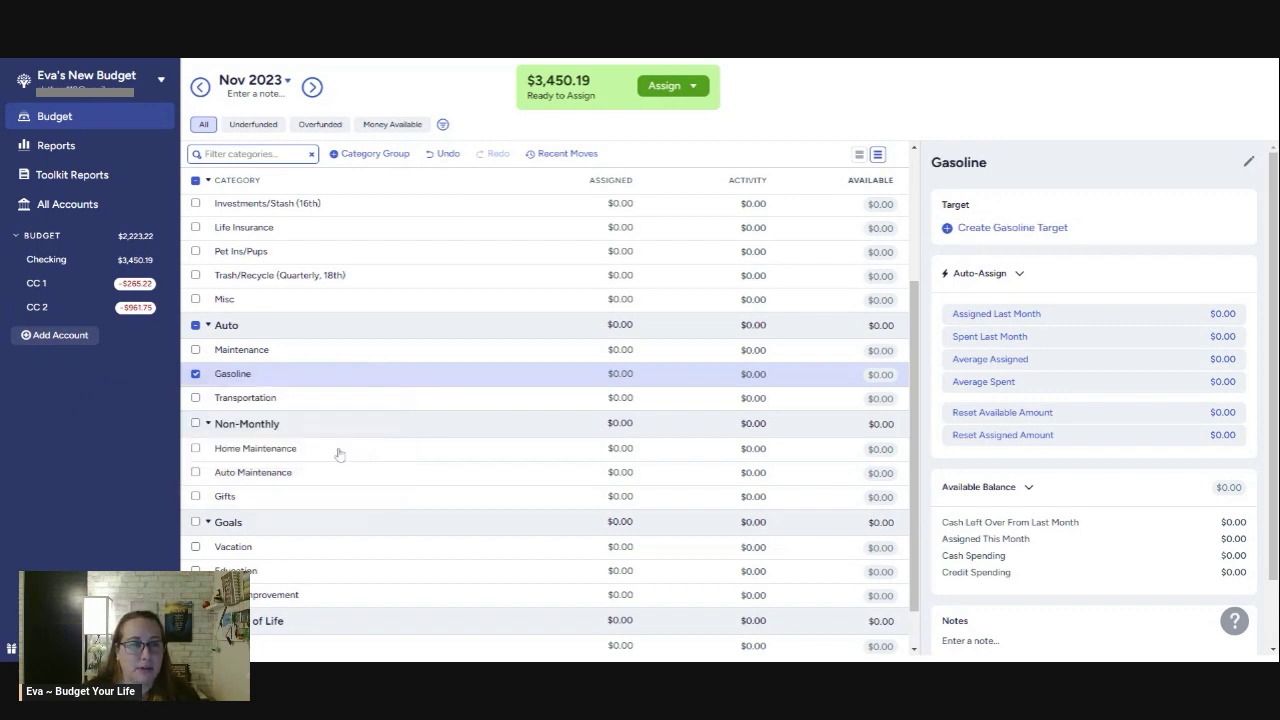
Rename the Transportation category in the Auto group as Registration/Smog, and move Gasoline above Maintenance.
{"action": "left_click", "coordinate": [240, 399]}
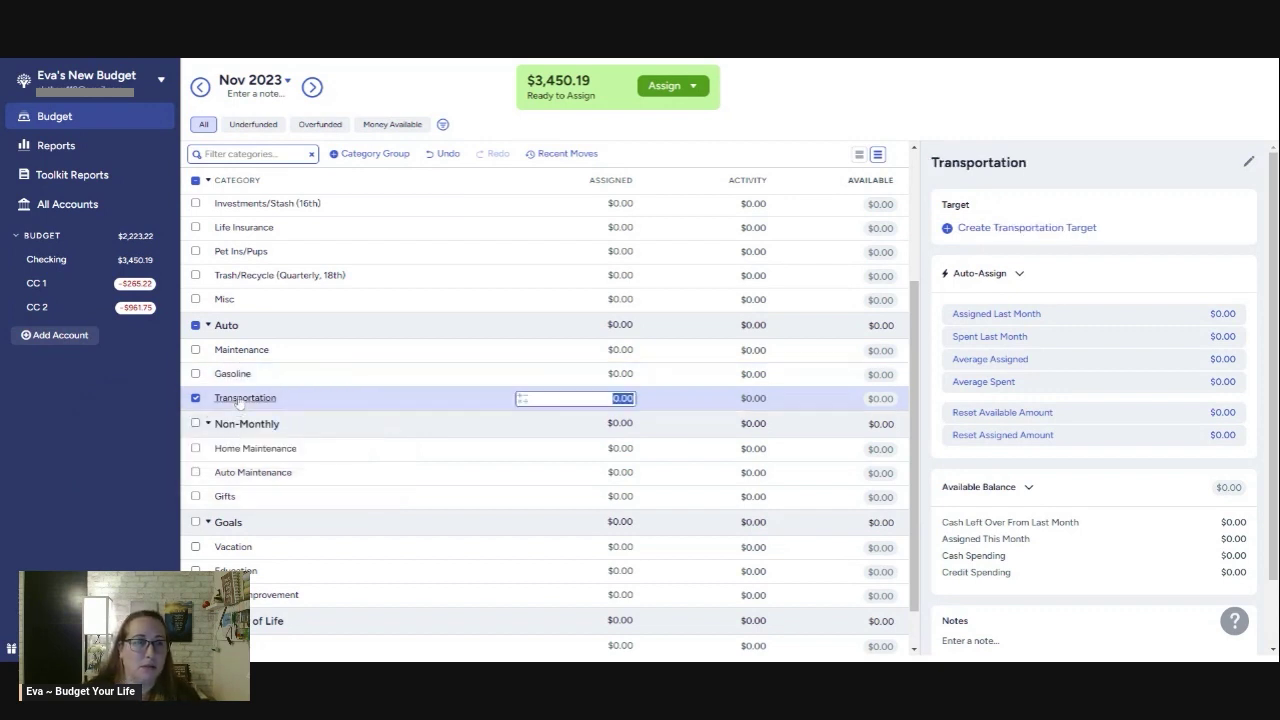
{"action": "left_click", "coordinate": [240, 399]}
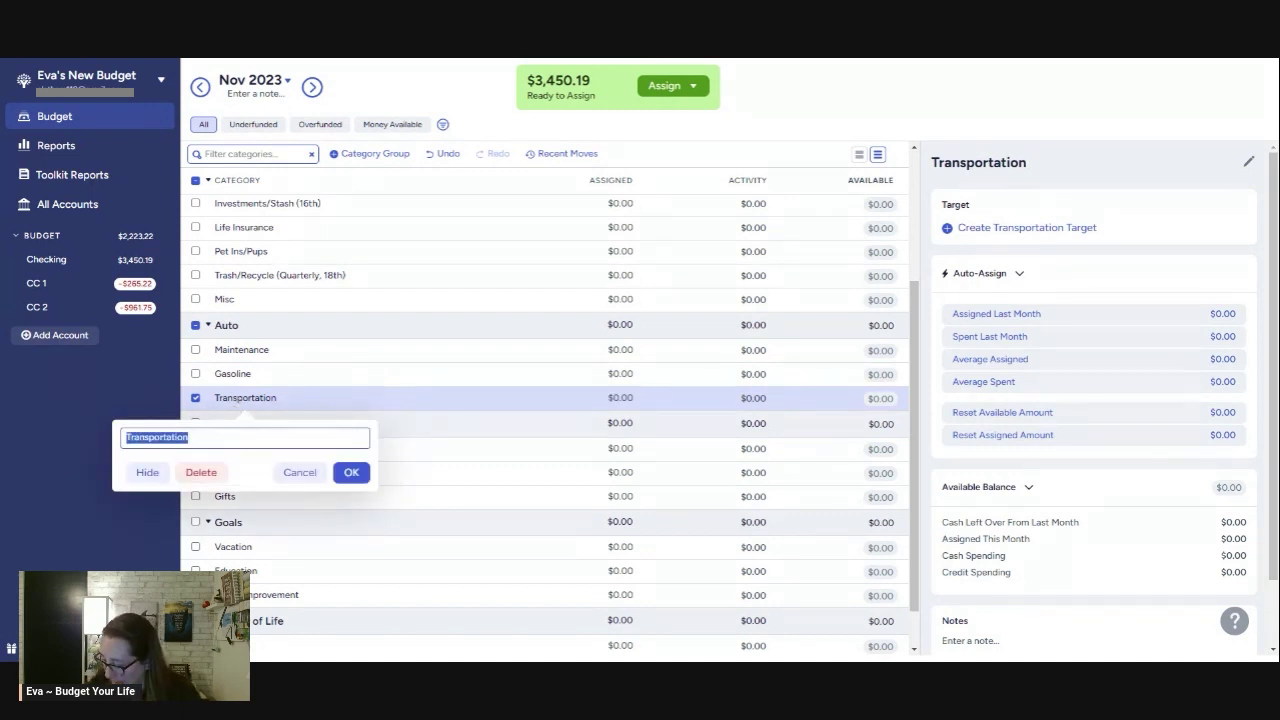
{"action": "type", "text": "Re"}
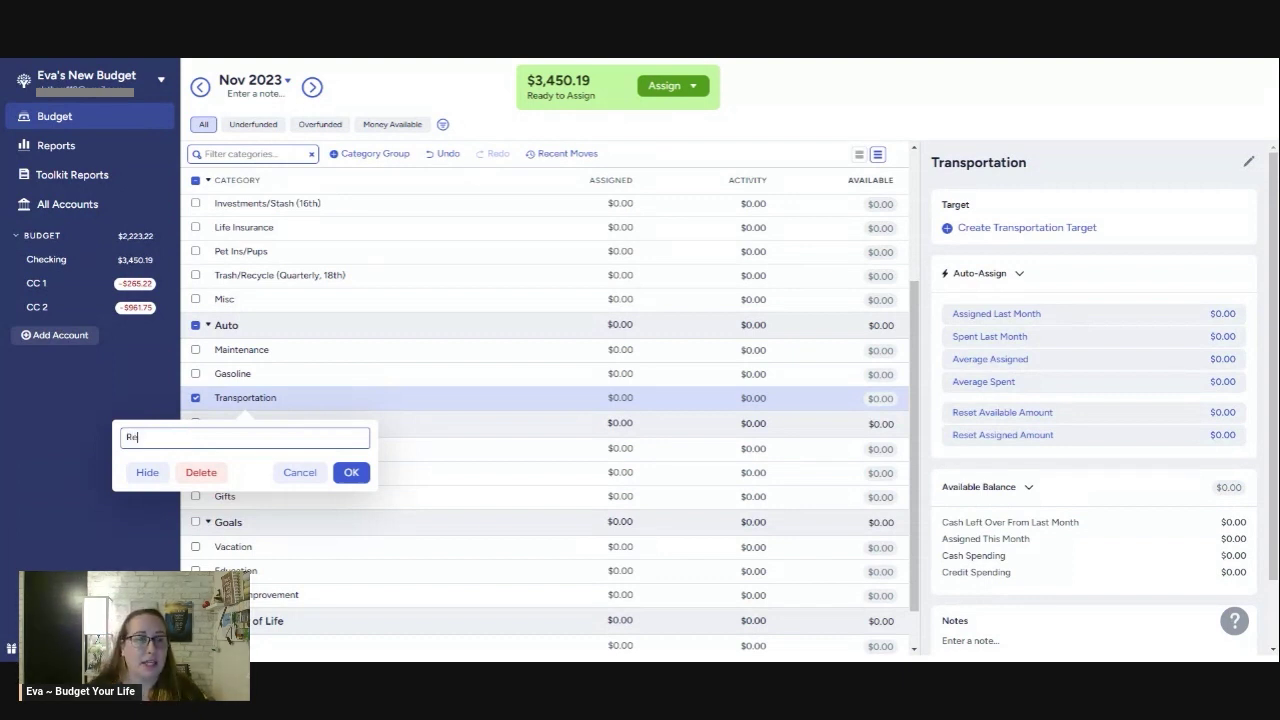
{"action": "type", "text": "gistratio"}
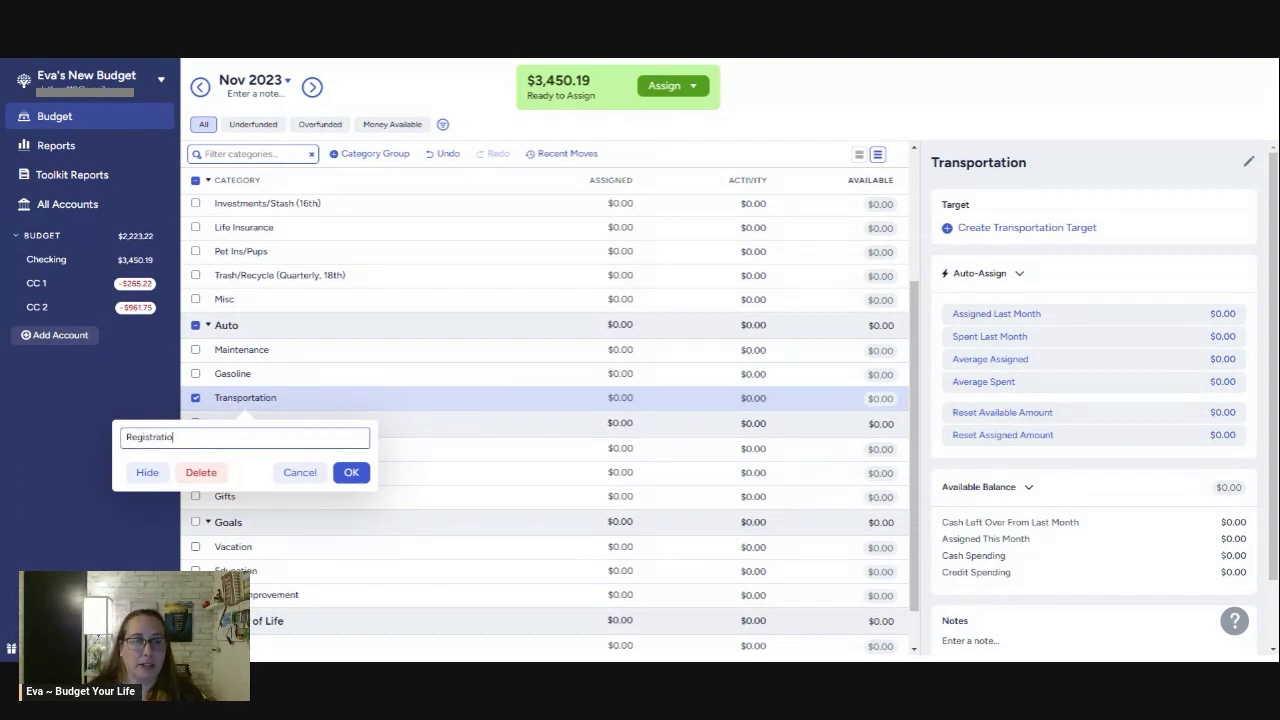
{"action": "type", "text": "n/T"}
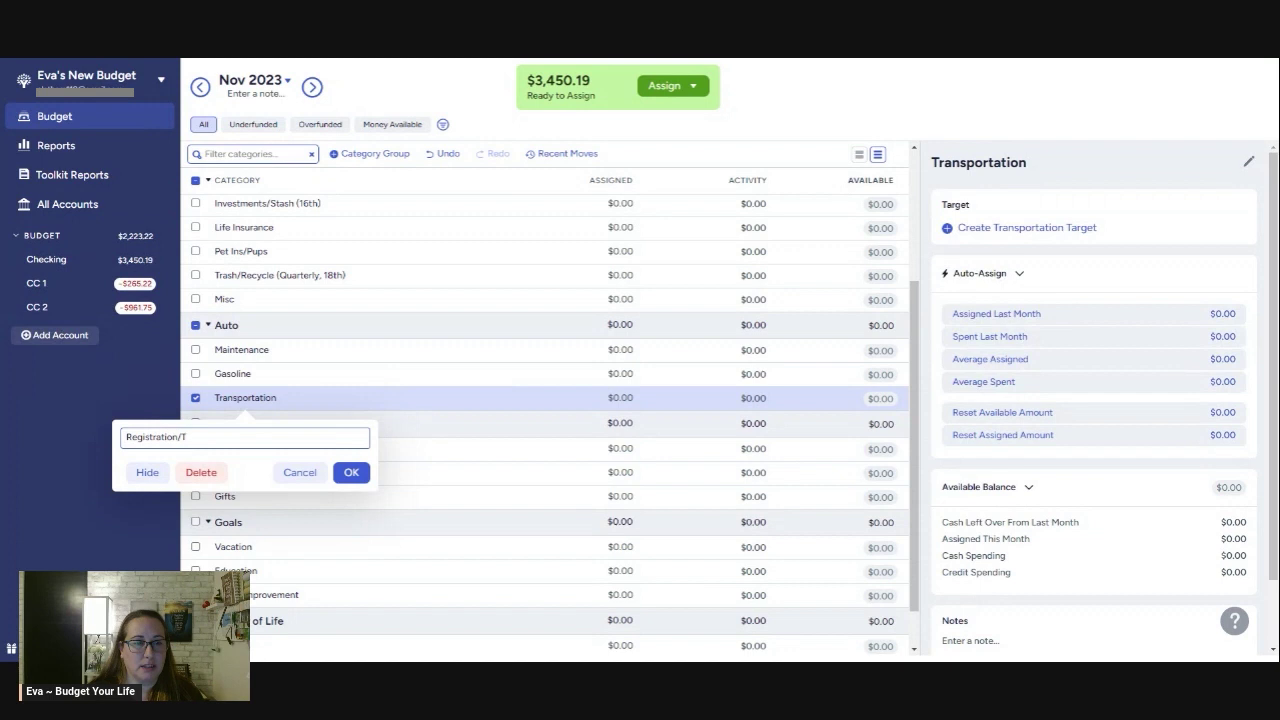
{"action": "key", "text": "BackSpace"}
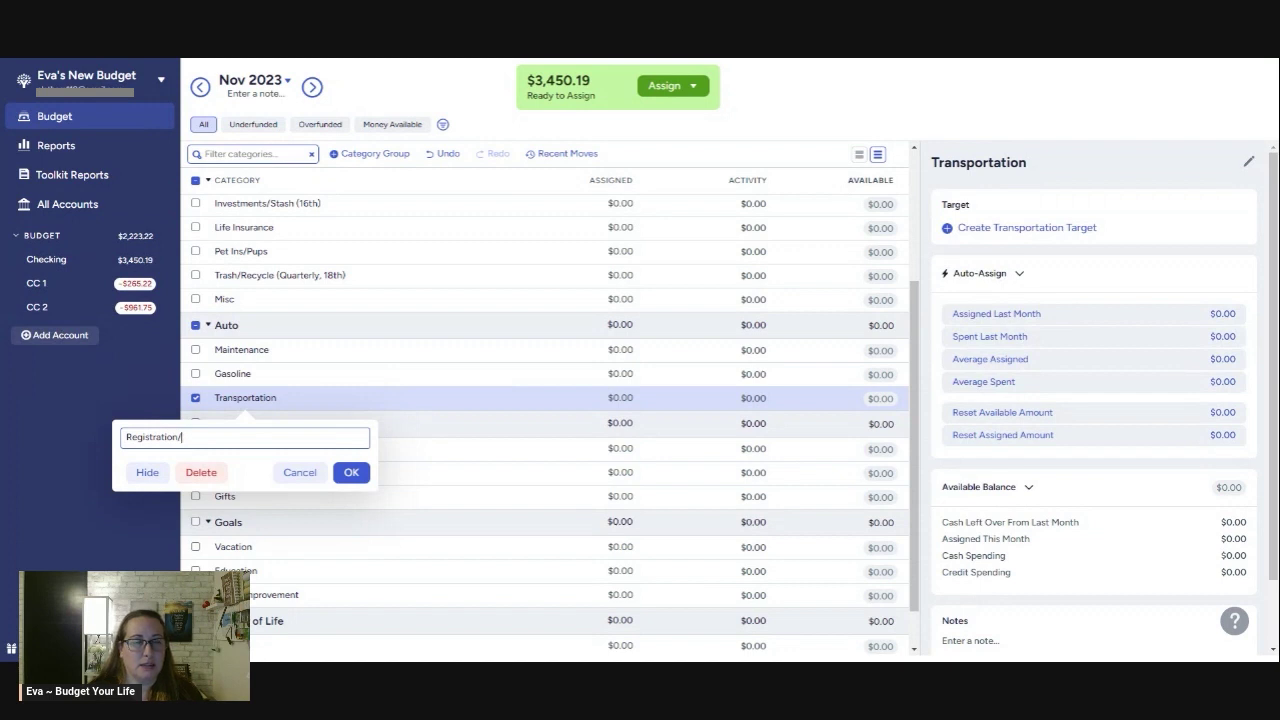
{"action": "type", "text": "Smog"}
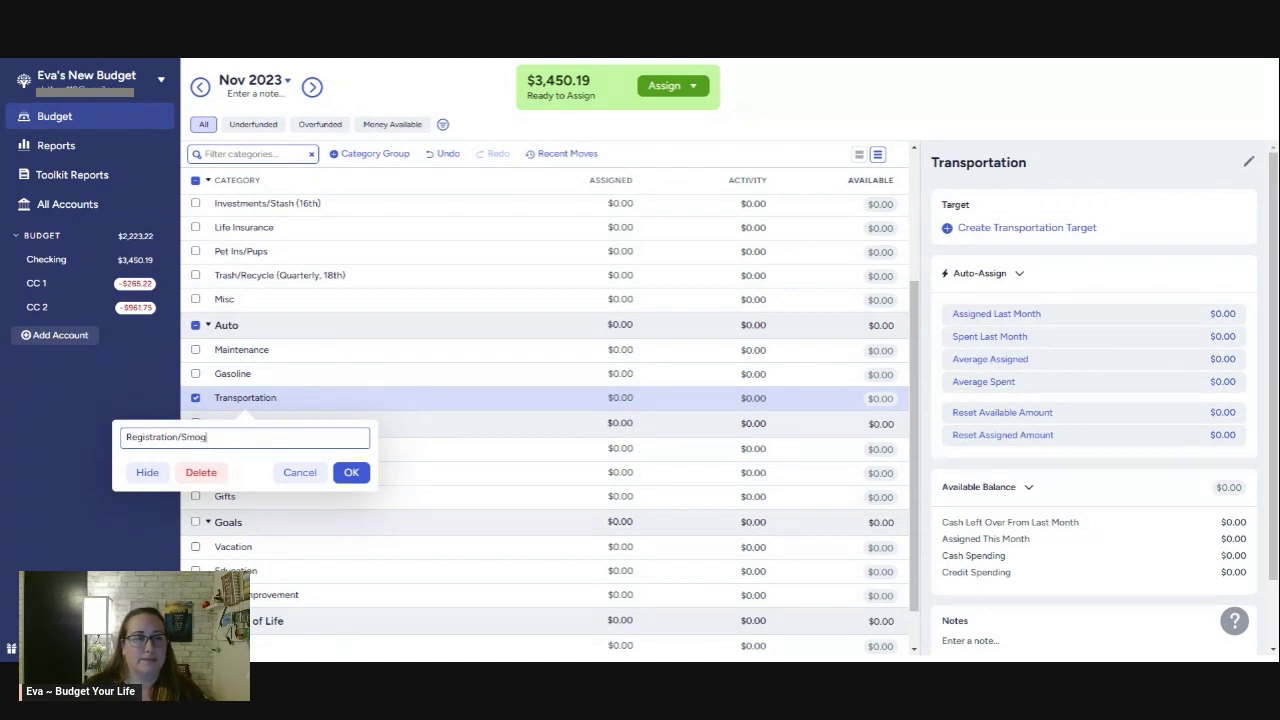
{"action": "left_click", "coordinate": [350, 472]}
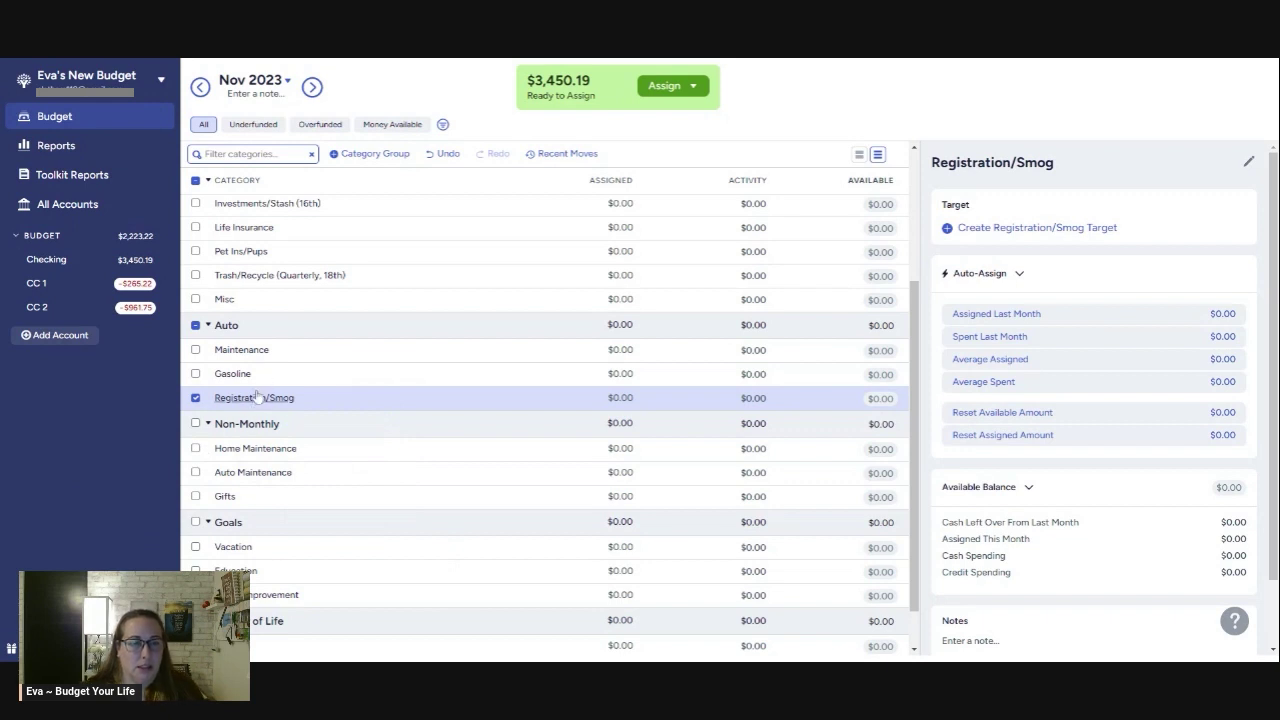
{"action": "left_click_drag", "start_coordinate": [250, 380], "coordinate": [252, 355]}
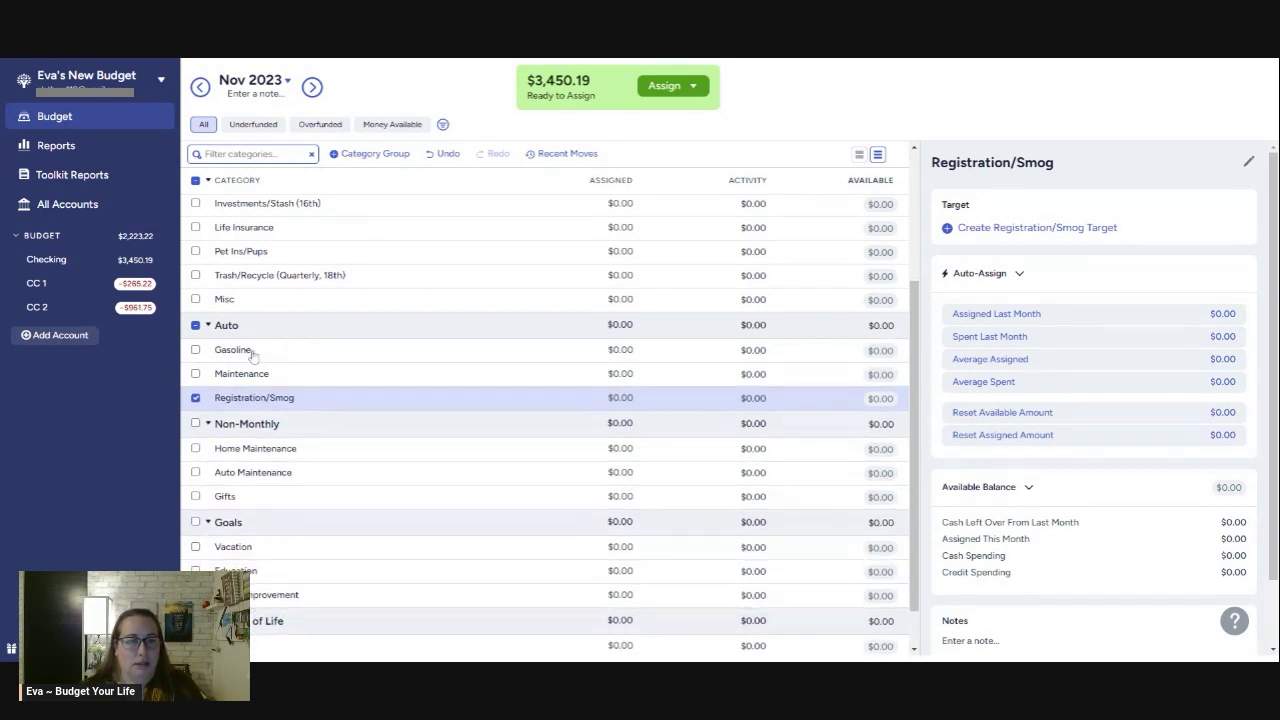
Rename the Non-Monthly category group as Home.
{"action": "left_click", "coordinate": [238, 424]}
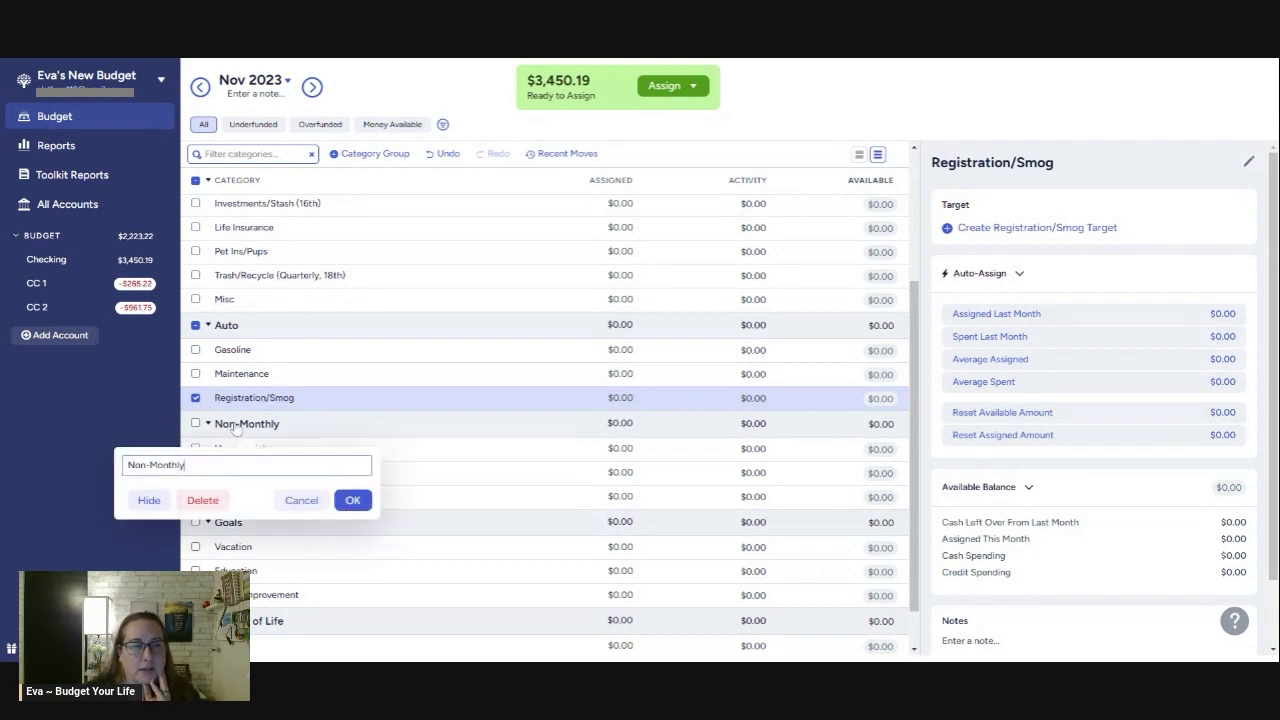
{"action": "left_click", "coordinate": [236, 424]}
{"action": "left_click", "coordinate": [236, 424]}
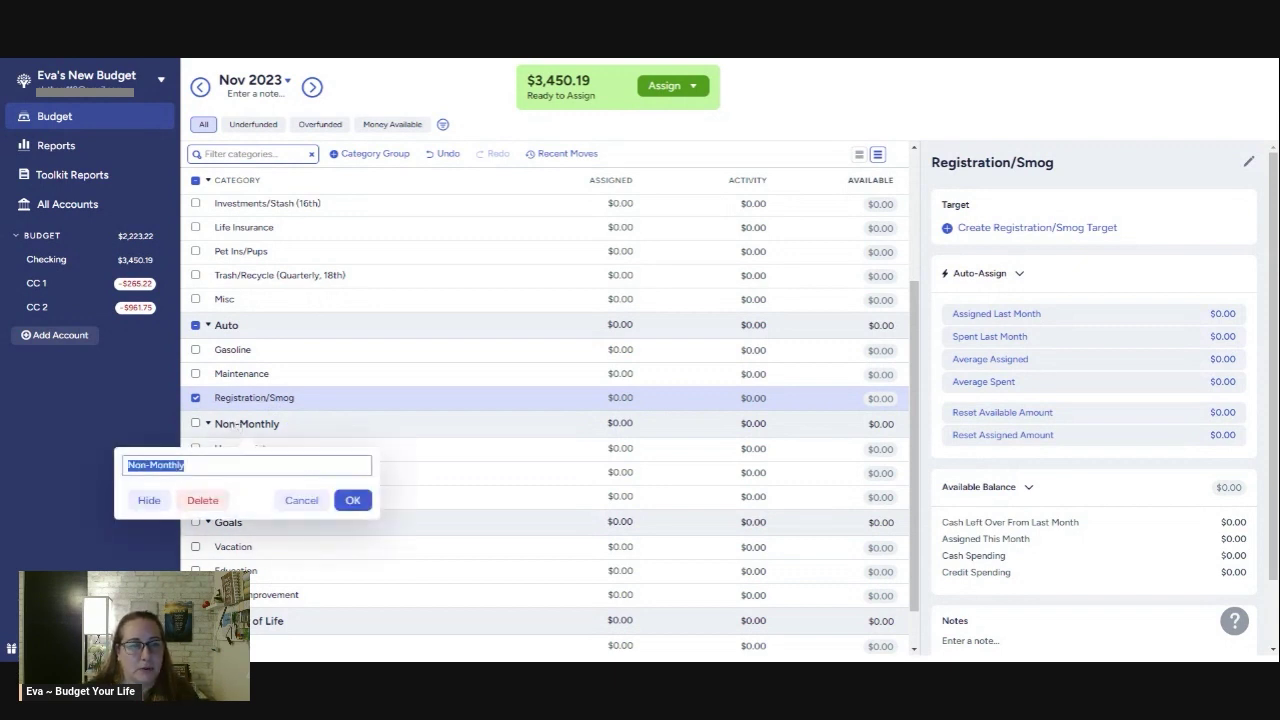
{"action": "type", "text": "Home"}
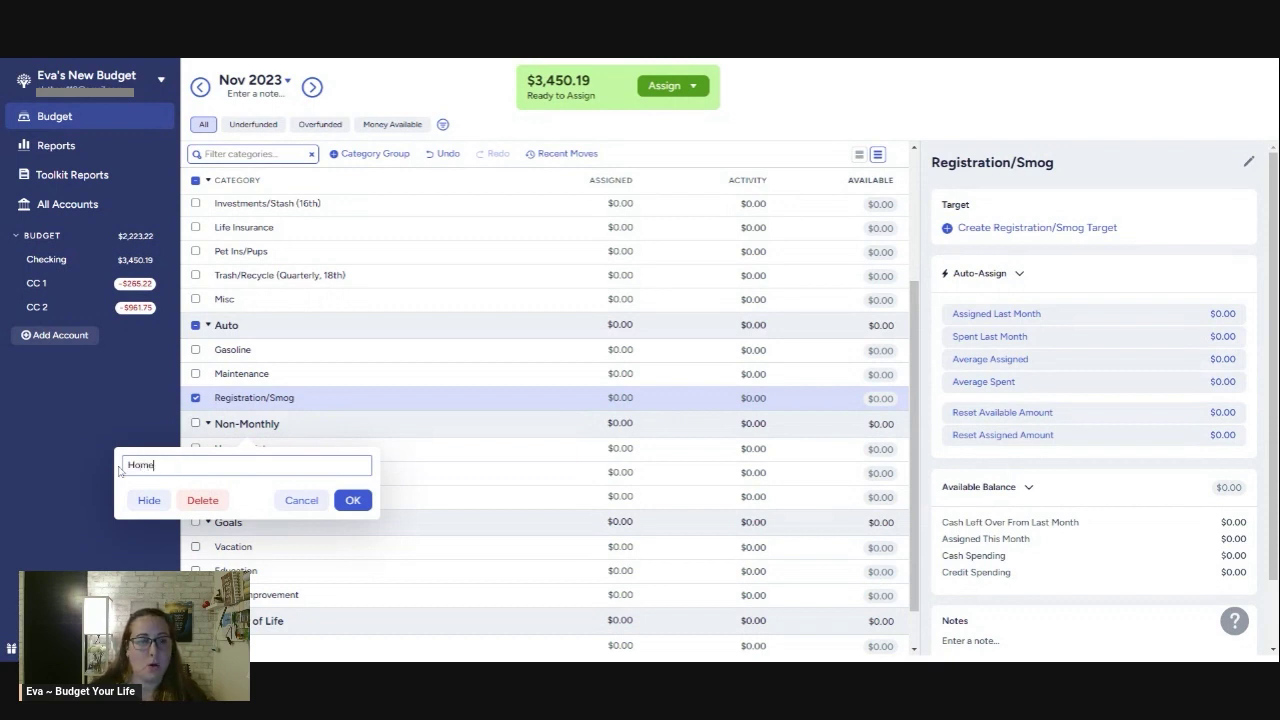
{"action": "left_click", "coordinate": [351, 500]}
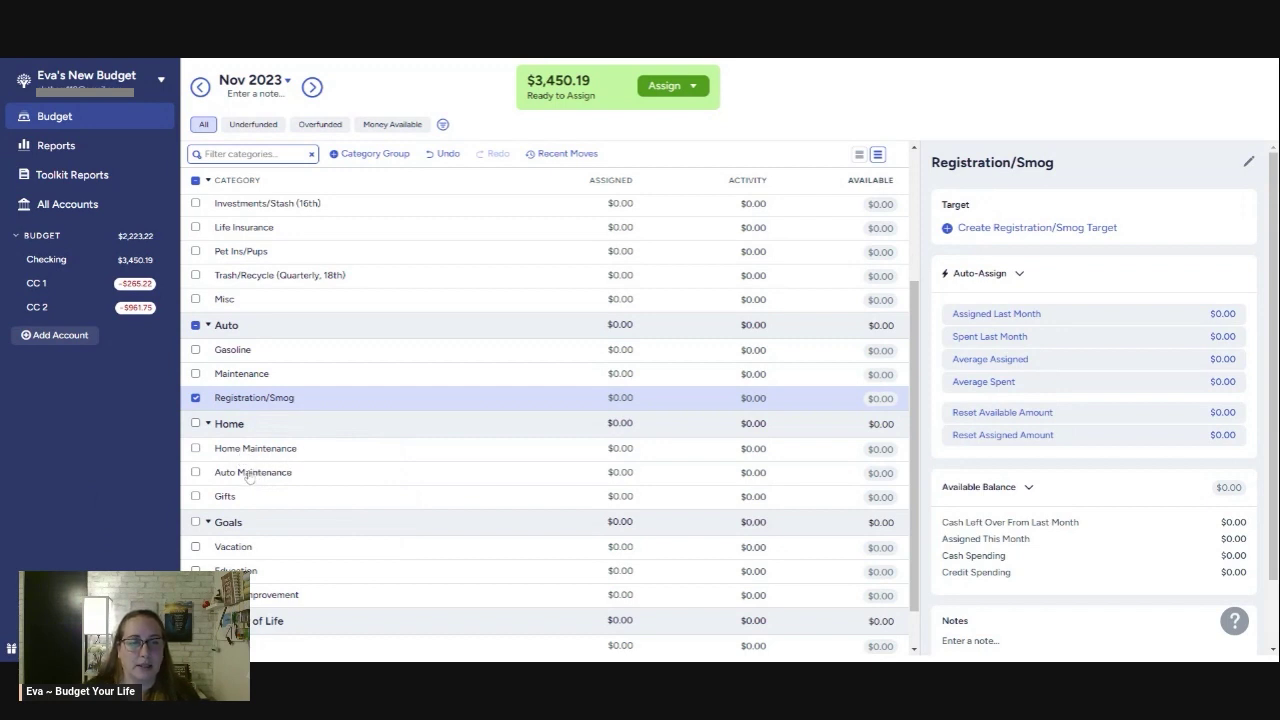
Rename the Auto Maintenance category in the Home group as Decor.
{"action": "left_click", "coordinate": [248, 477]}
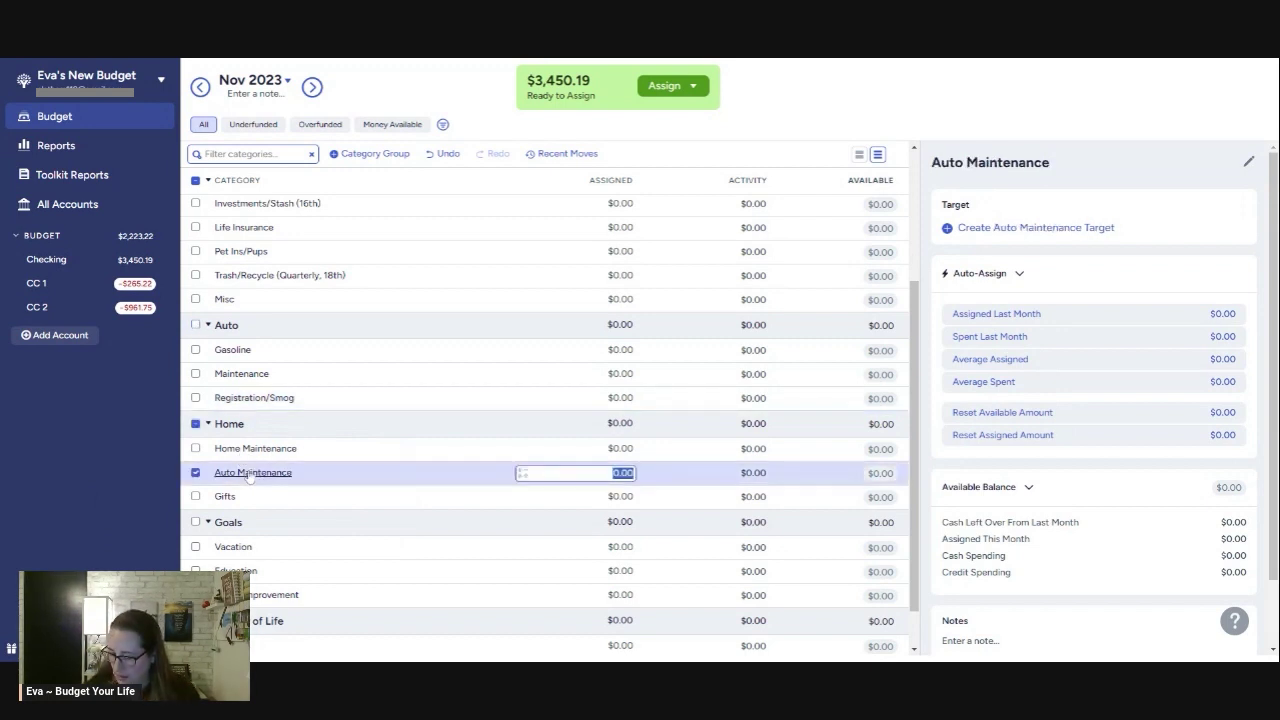
{"action": "left_click", "coordinate": [248, 473]}
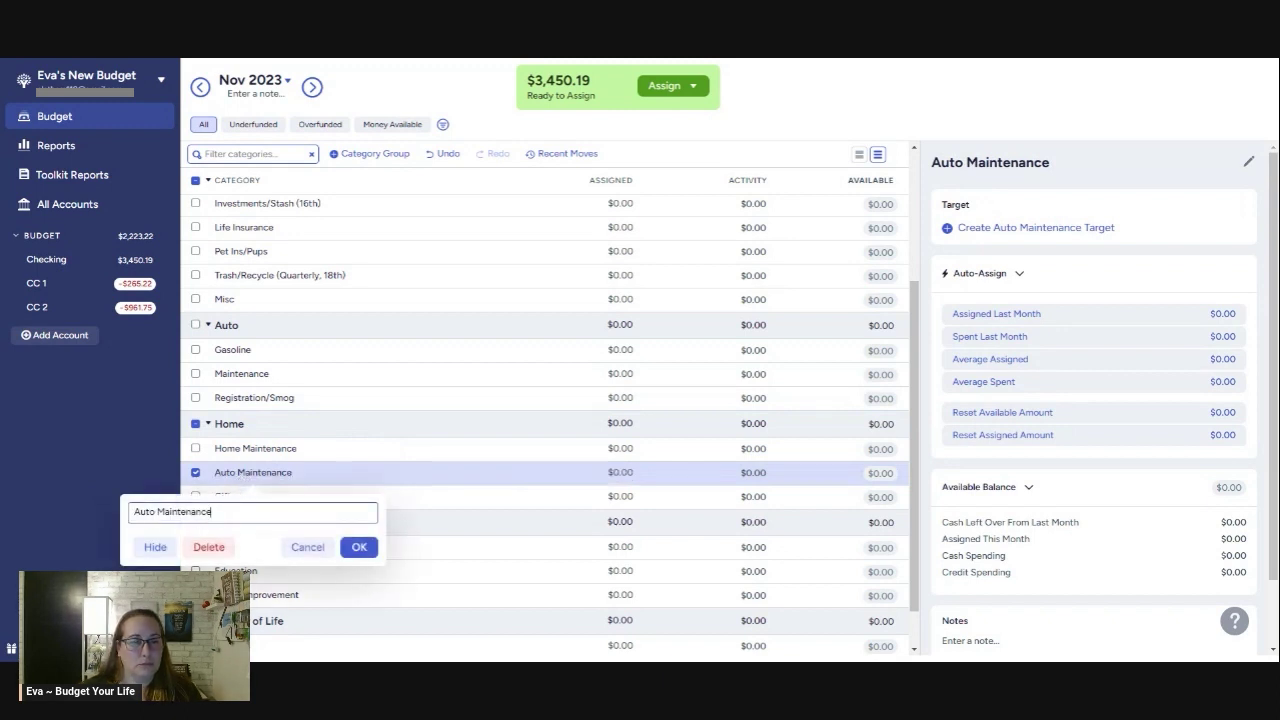
{"action": "left_click_drag", "start_coordinate": [212, 512], "coordinate": [129, 516]}
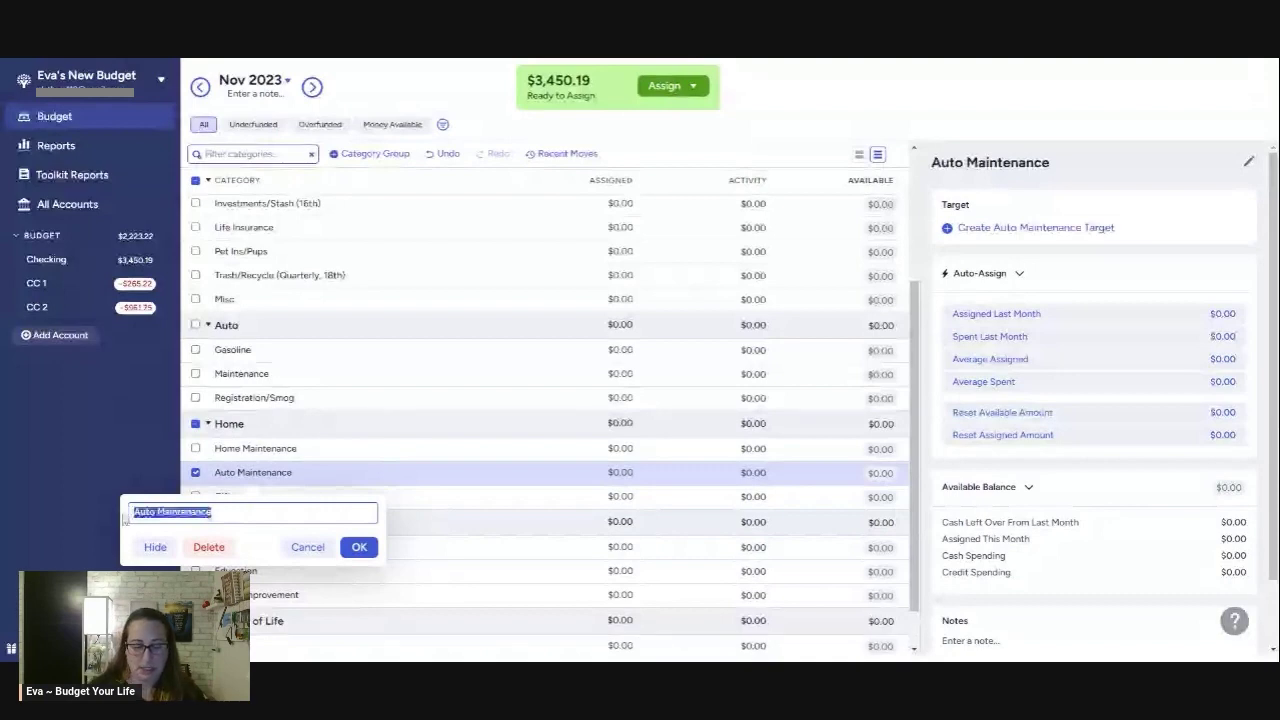
{"action": "type", "text": "Decor"}
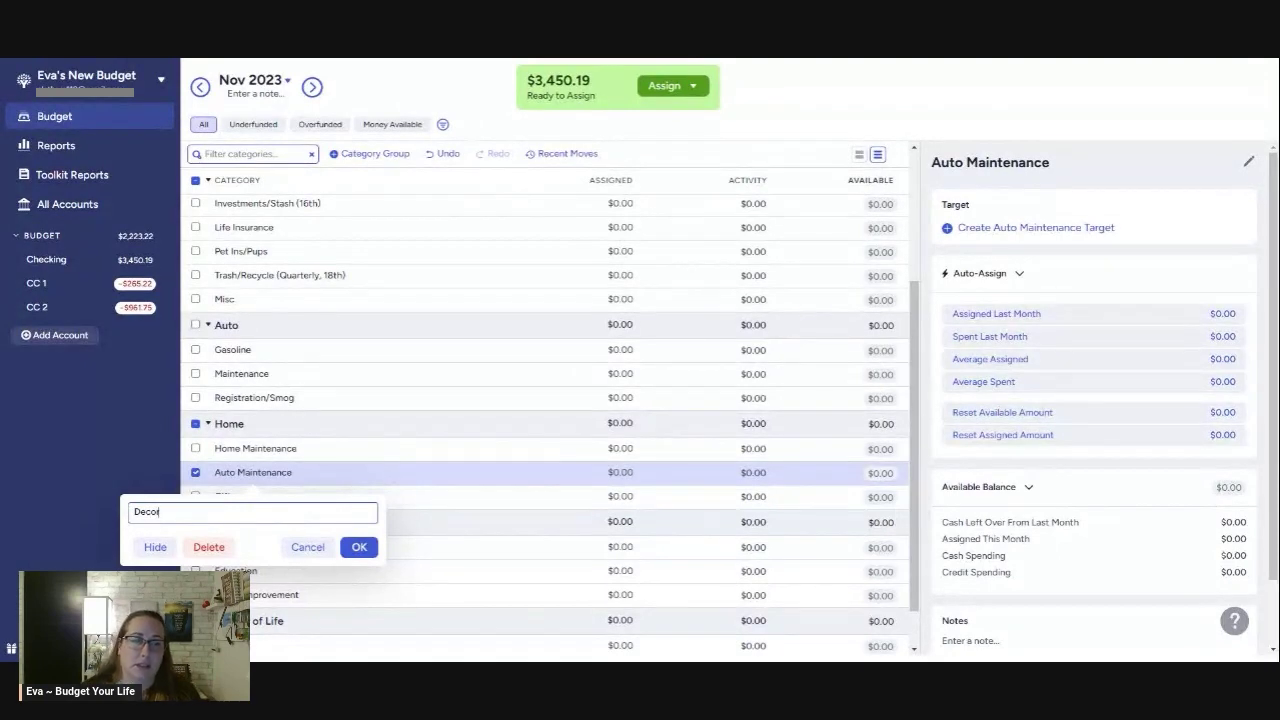
{"action": "key", "text": "Return"}
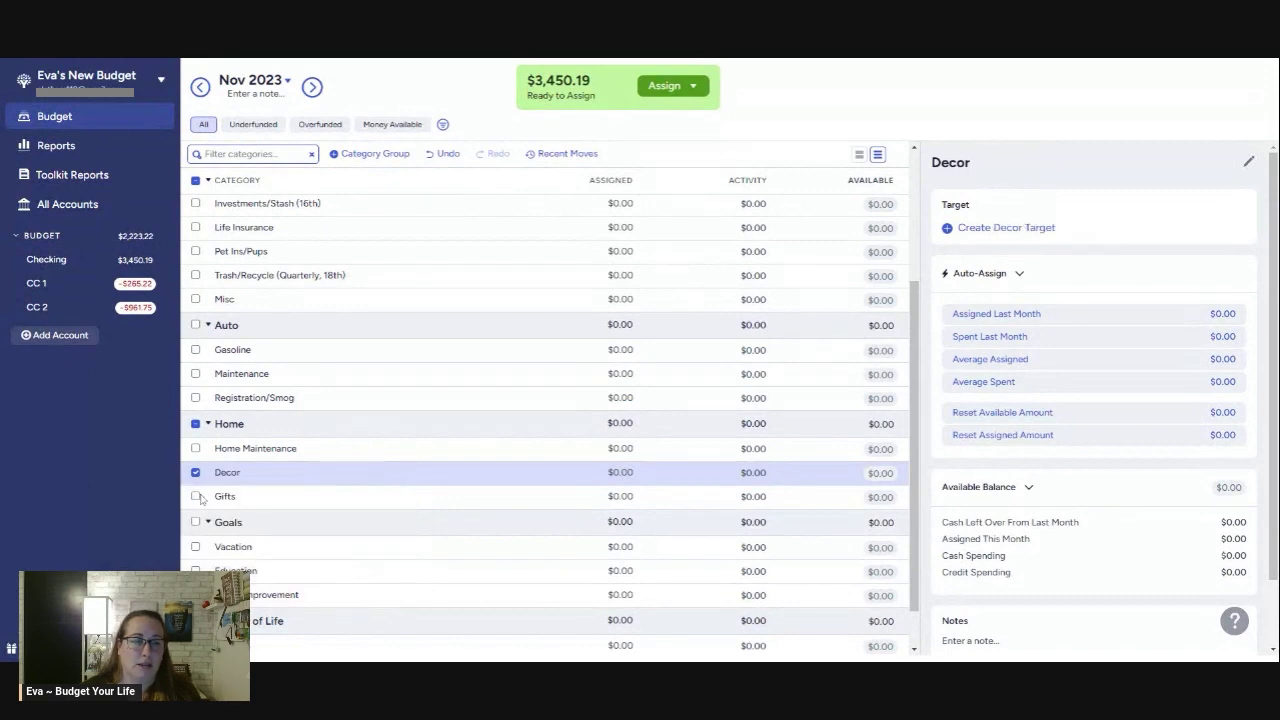
Move the Gifts category from the Home group into the Goals group, and rename the Goals group as Subscriptions/Monthly.
{"action": "left_click_drag", "start_coordinate": [200, 498], "coordinate": [220, 563]}
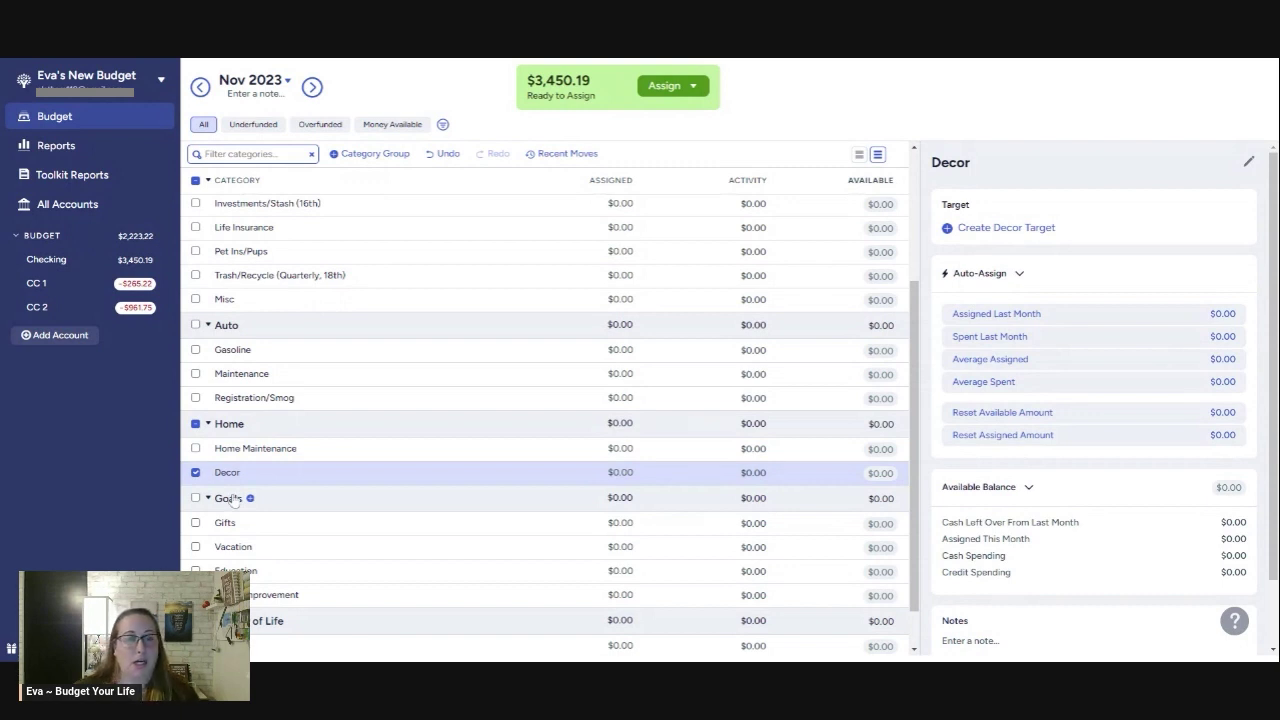
{"action": "left_click", "coordinate": [230, 498]}
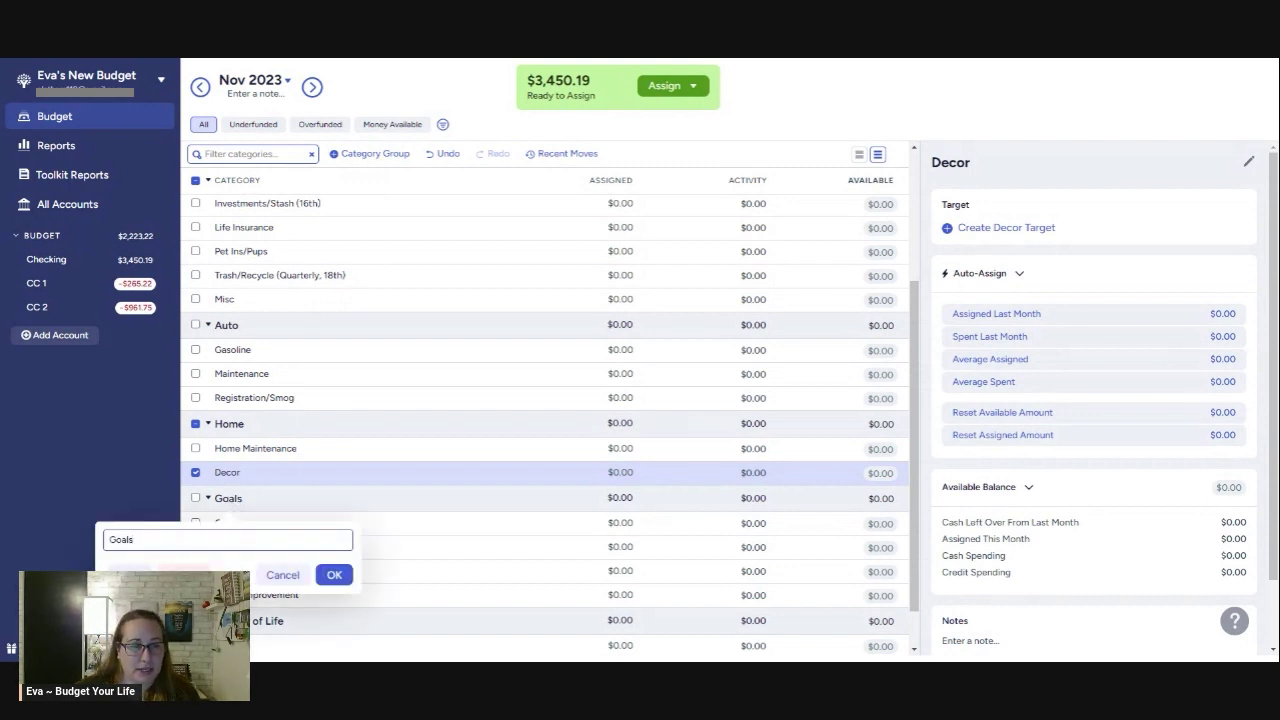
{"action": "left_click_drag", "start_coordinate": [134, 540], "coordinate": [101, 538]}
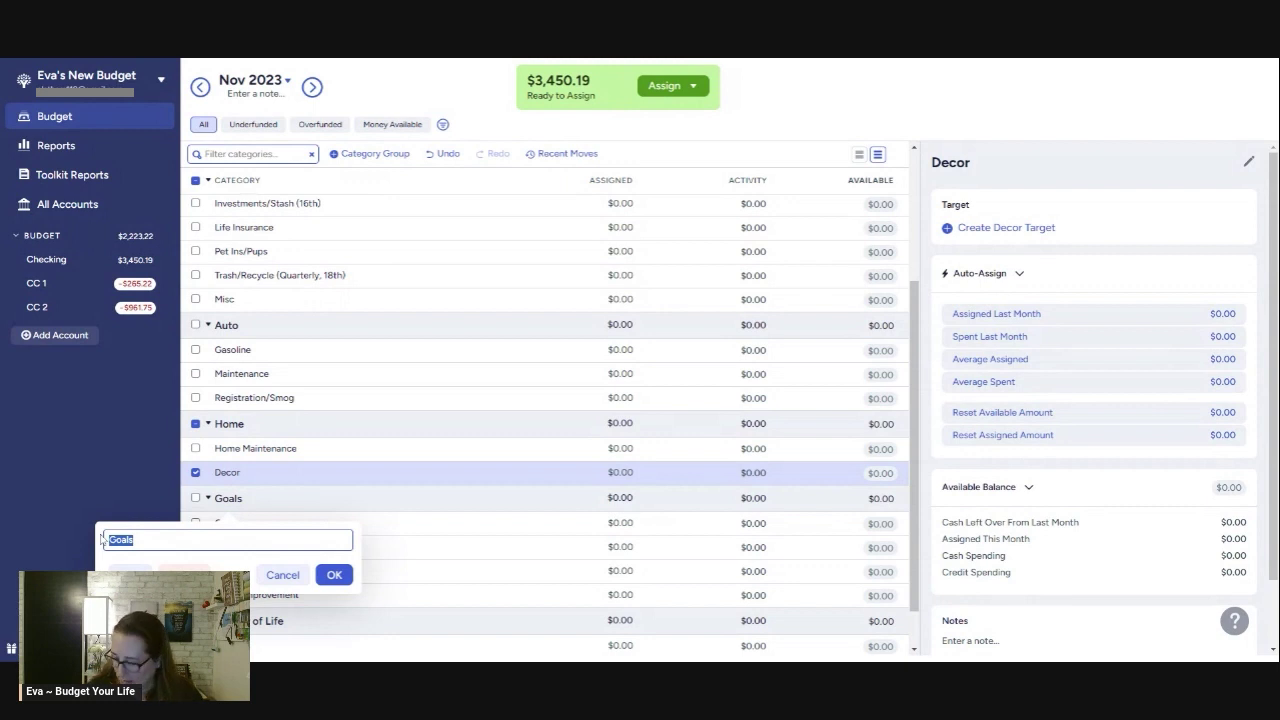
{"action": "type", "text": "Su"}
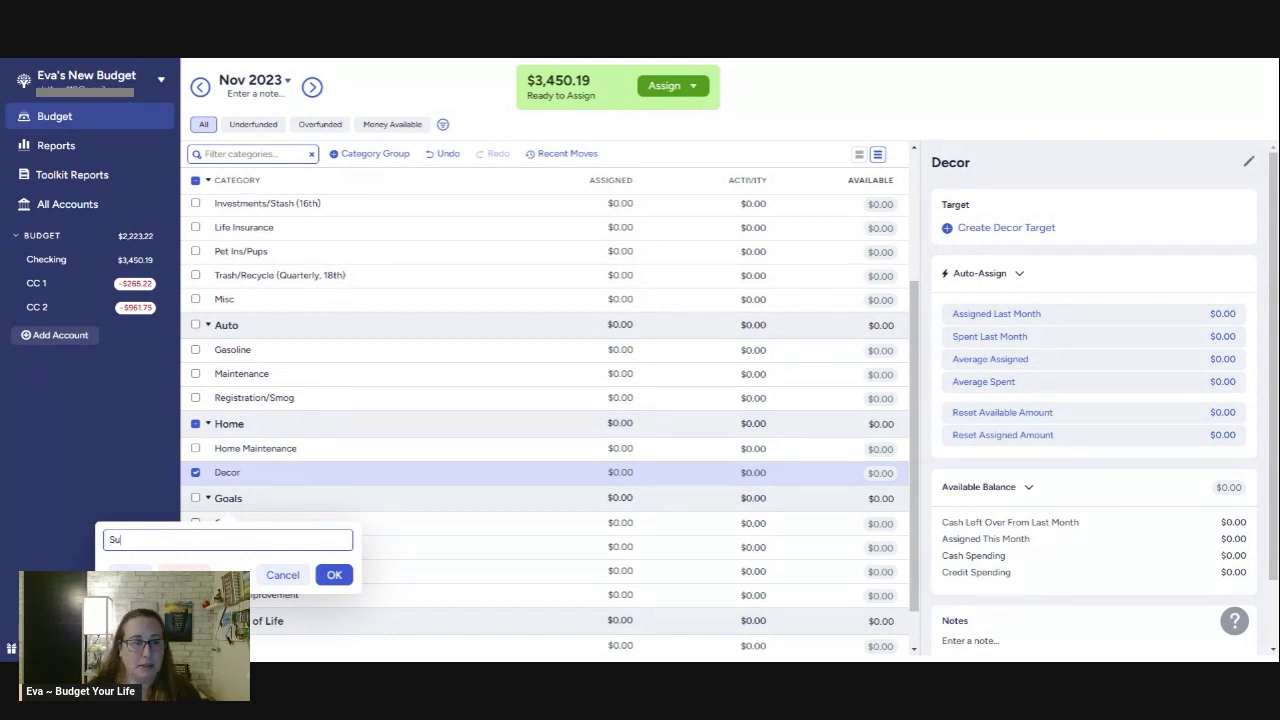
{"action": "type", "text": "bscriptoin"}
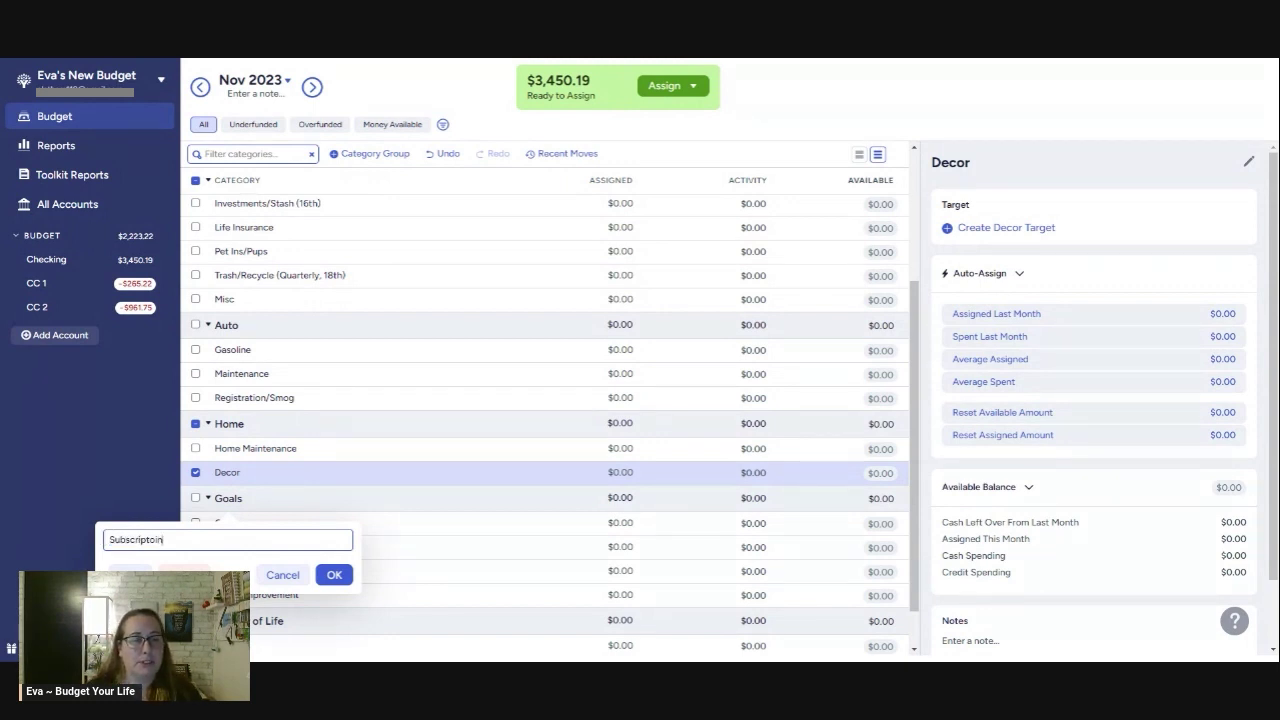
{"action": "key", "text": "BackSpace"}
{"action": "key", "text": "BackSpace"}
{"action": "key", "text": "BackSpace"}
{"action": "type", "text": "ions/"}
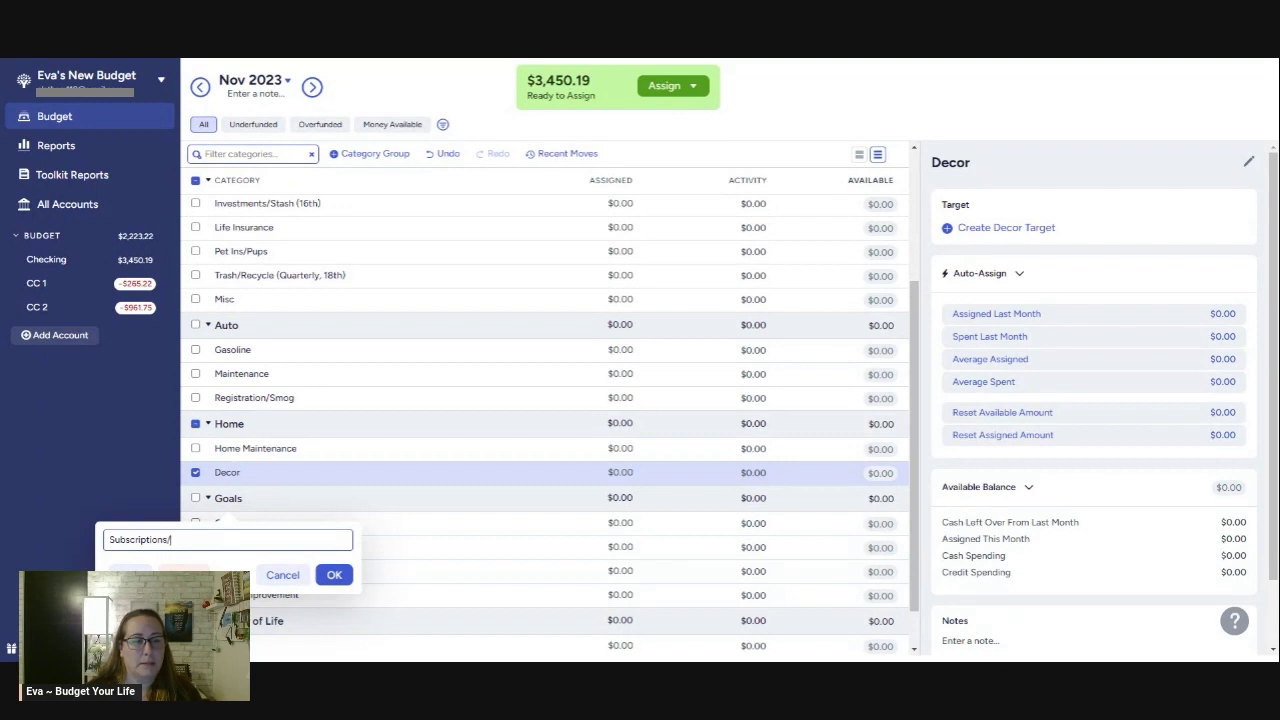
{"action": "type", "text": "Monthly"}
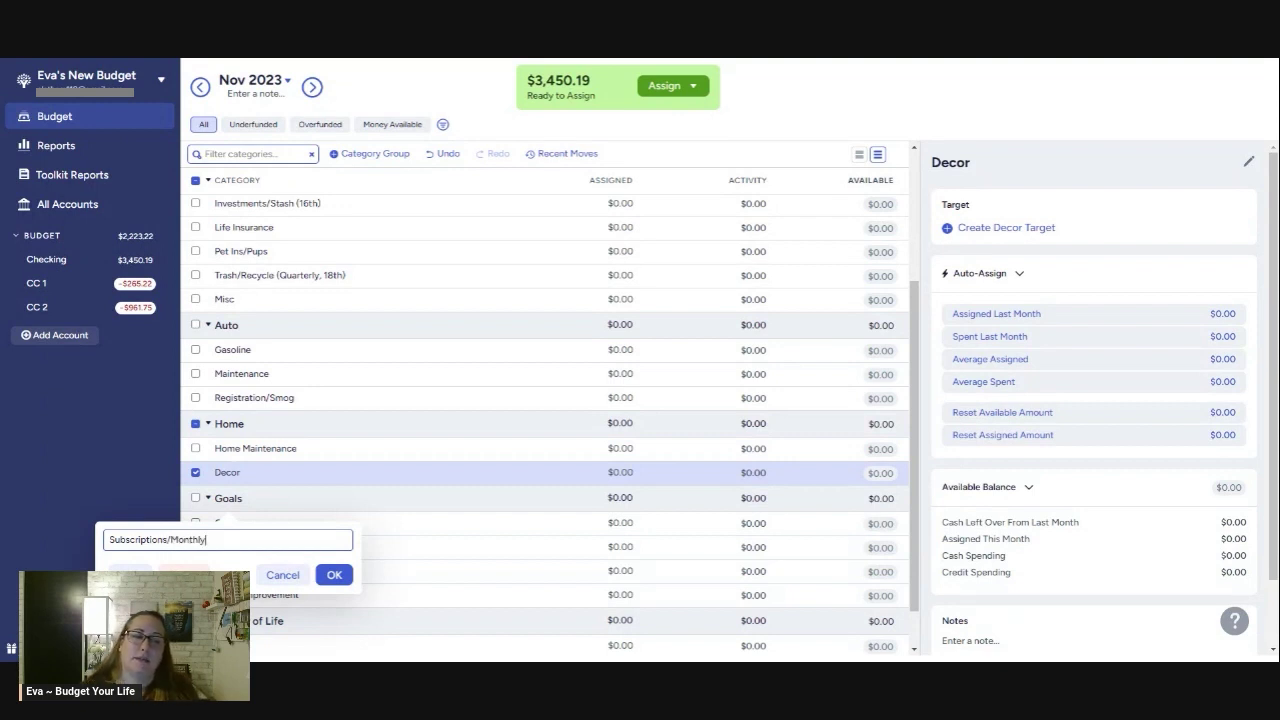
{"action": "left_click", "coordinate": [334, 575]}
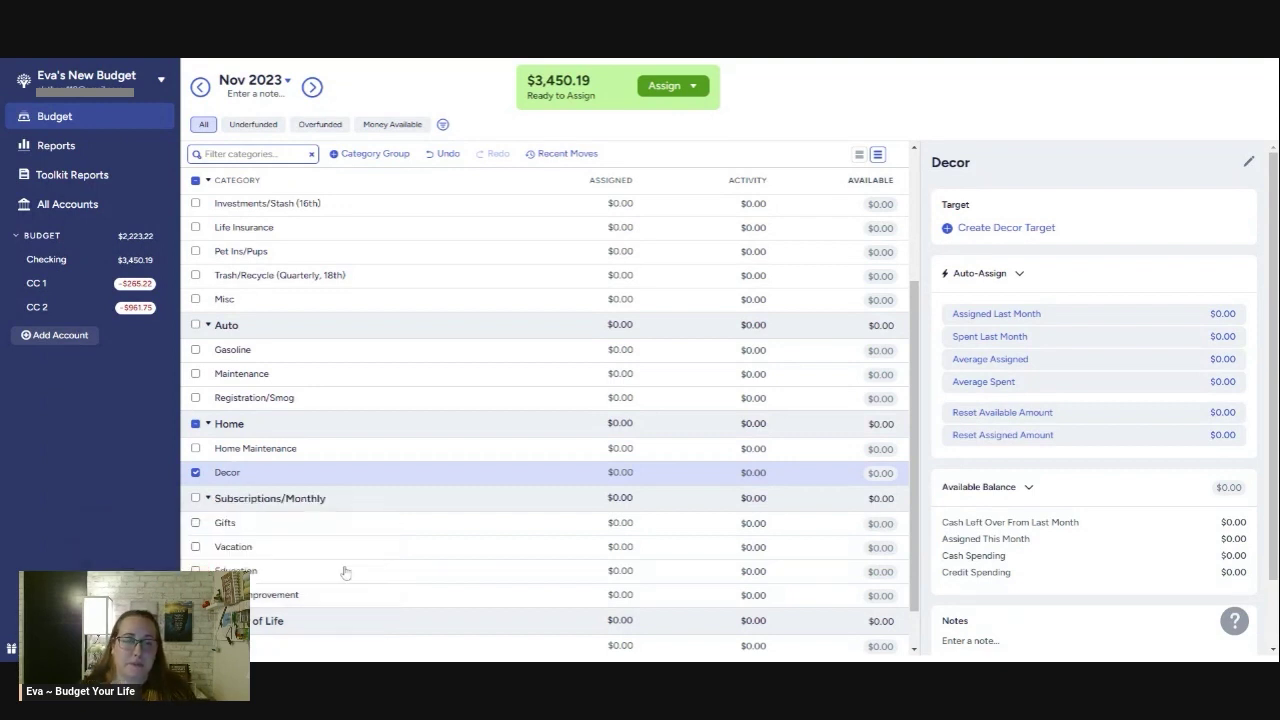
Rename the Gifts category in the Subscriptions/Monthly group as Google (1st).
{"action": "left_click", "coordinate": [225, 524]}
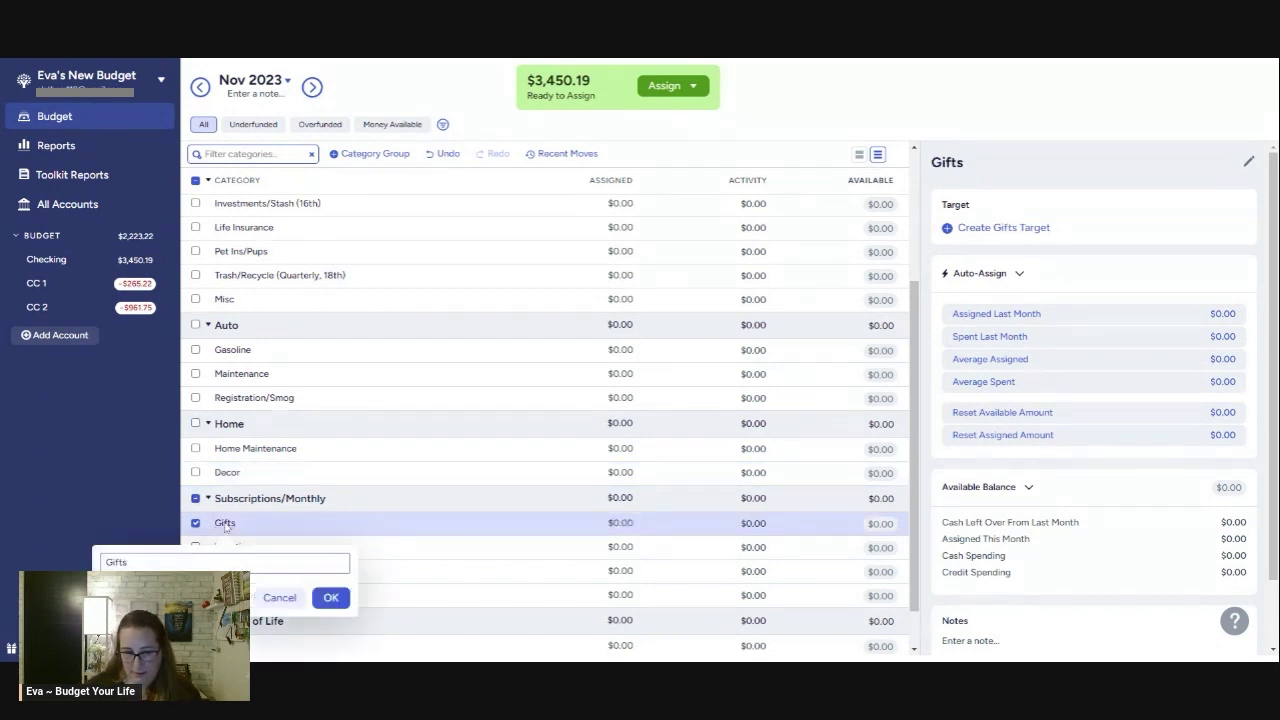
{"action": "double_click", "coordinate": [117, 563]}
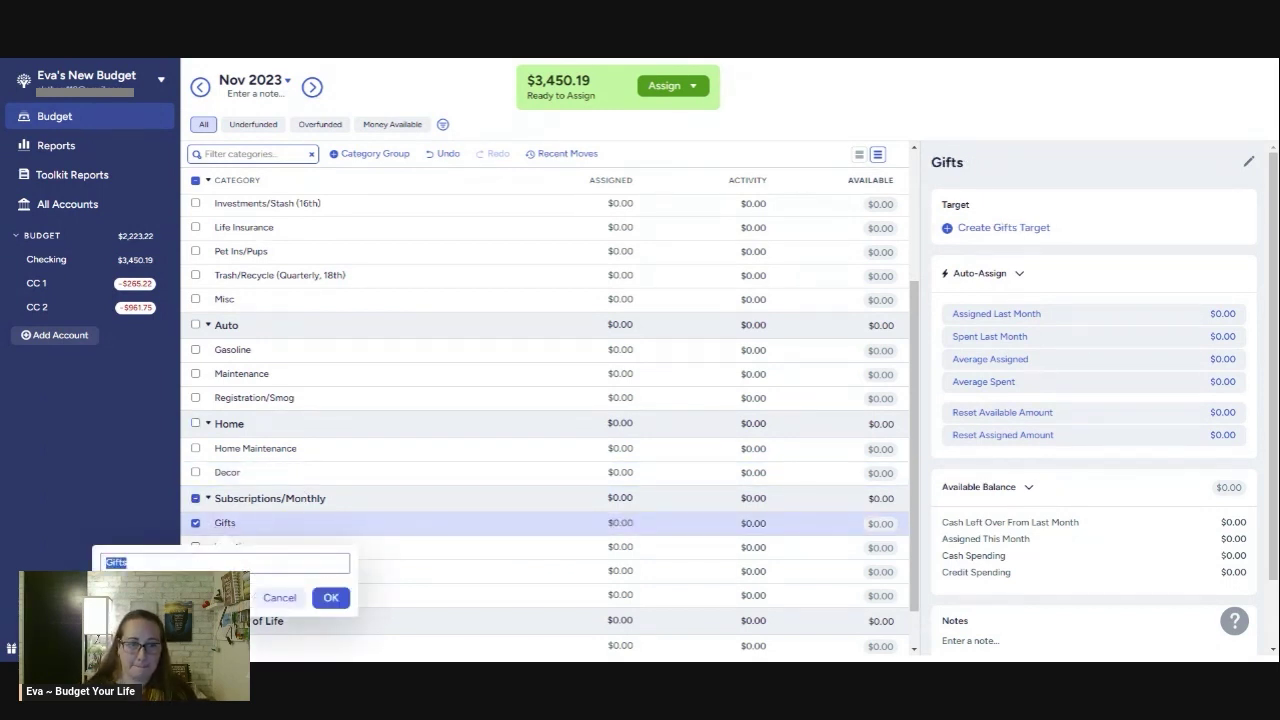
{"action": "type", "text": "Google"}
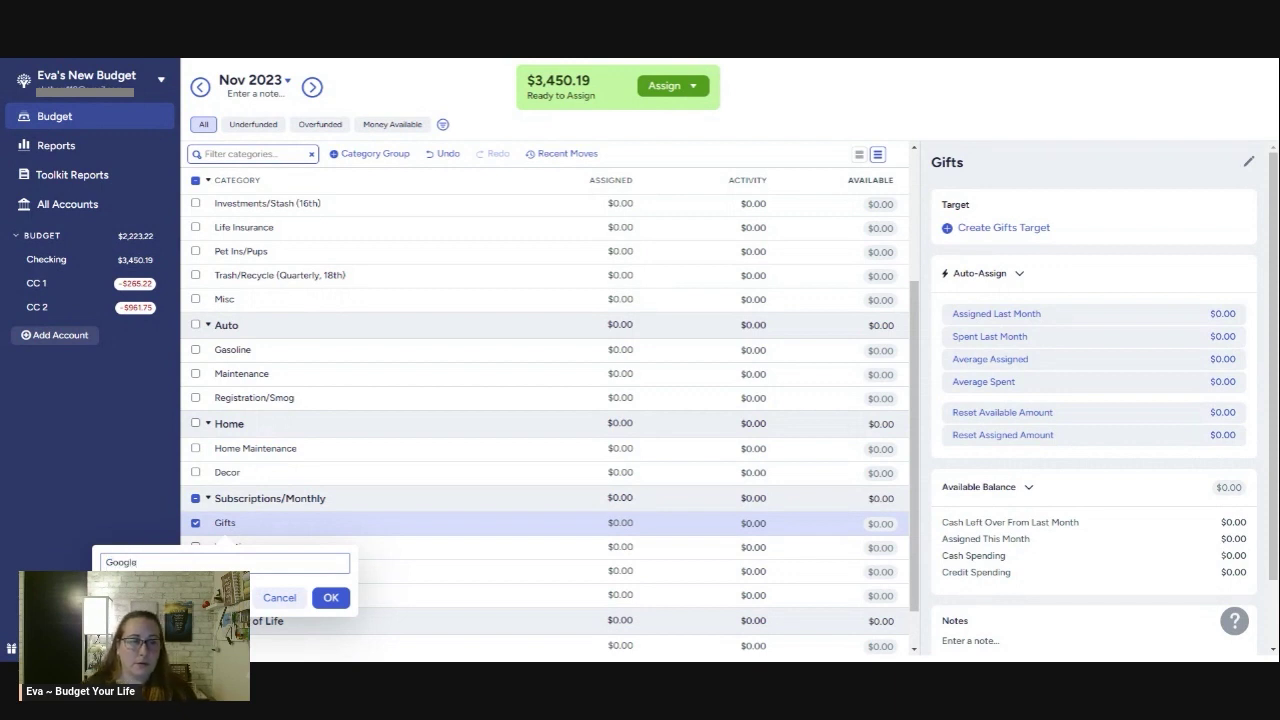
{"action": "type", "text": " (1st)"}
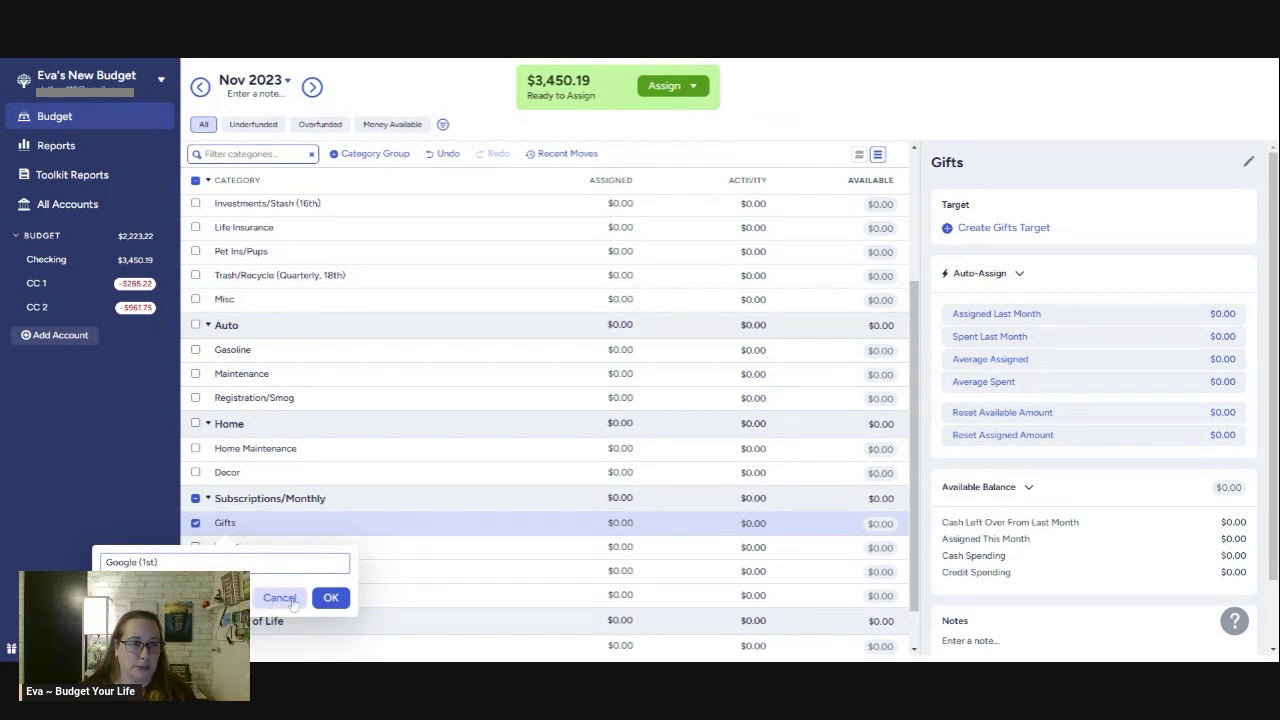
{"action": "left_click", "coordinate": [330, 599]}
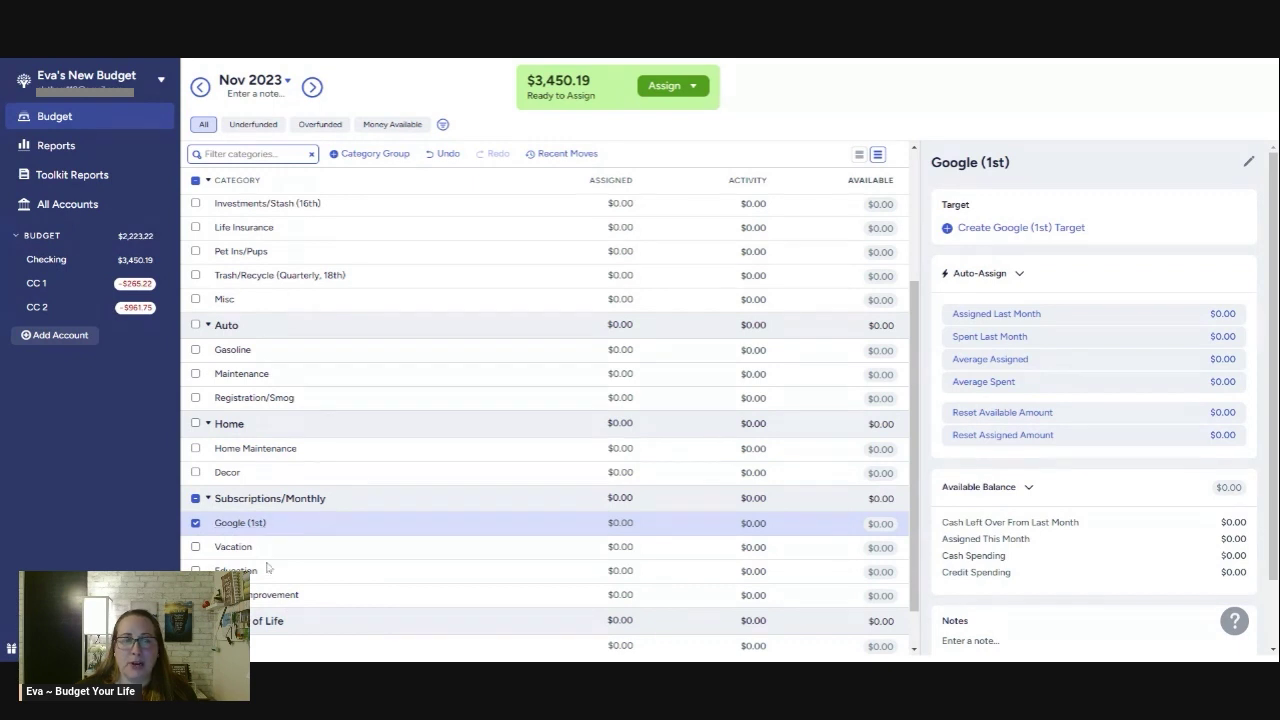
Rename the Vacation category in the Subscriptions/Monthly group as Apple.
{"action": "left_click", "coordinate": [233, 549]}
{"action": "left_click", "coordinate": [233, 549]}
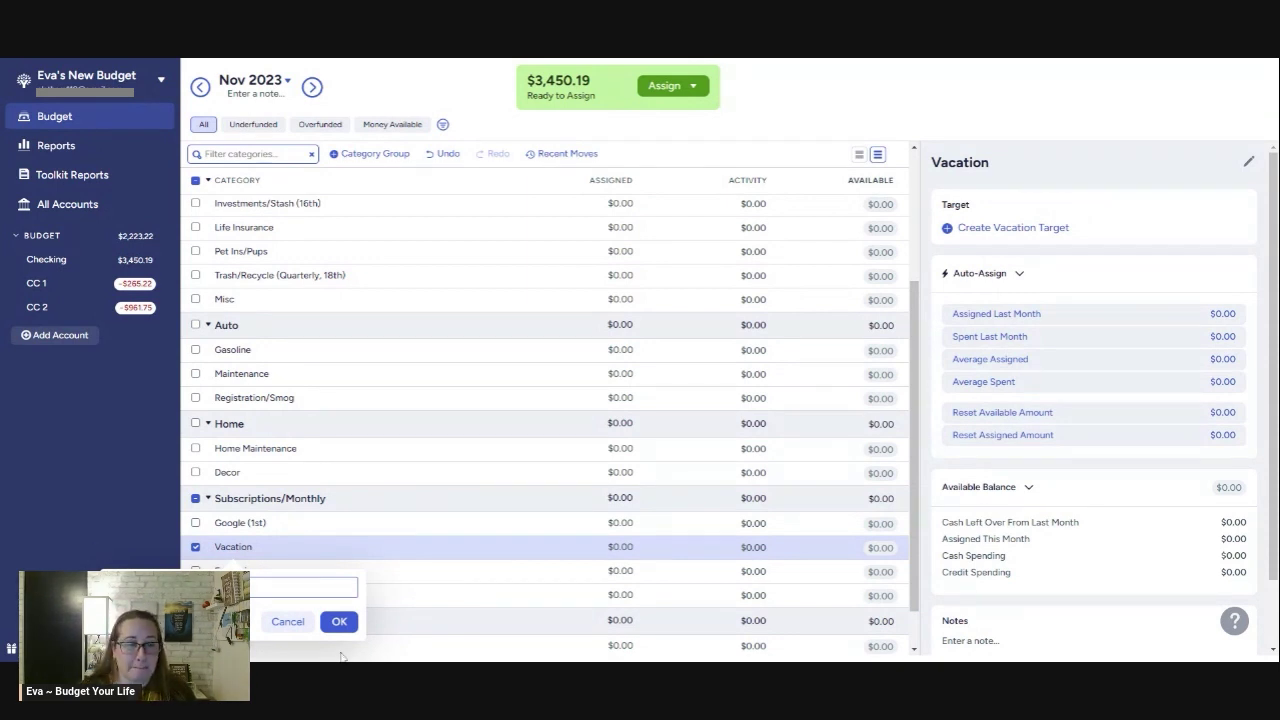
{"action": "left_click", "coordinate": [339, 621]}
Rename the Education category in the Subscriptions/Monthly group as Disney + (16th).
{"action": "left_click", "coordinate": [236, 571]}
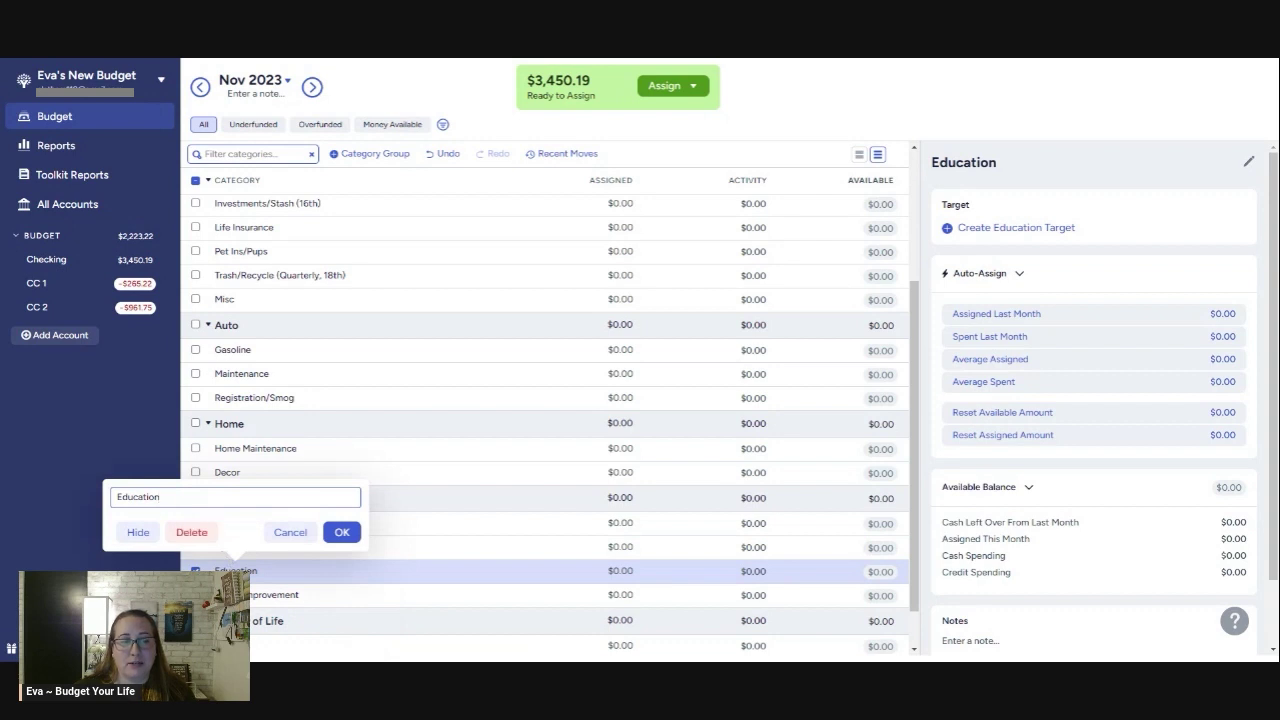
{"action": "left_click_drag", "start_coordinate": [158, 497], "coordinate": [108, 502]}
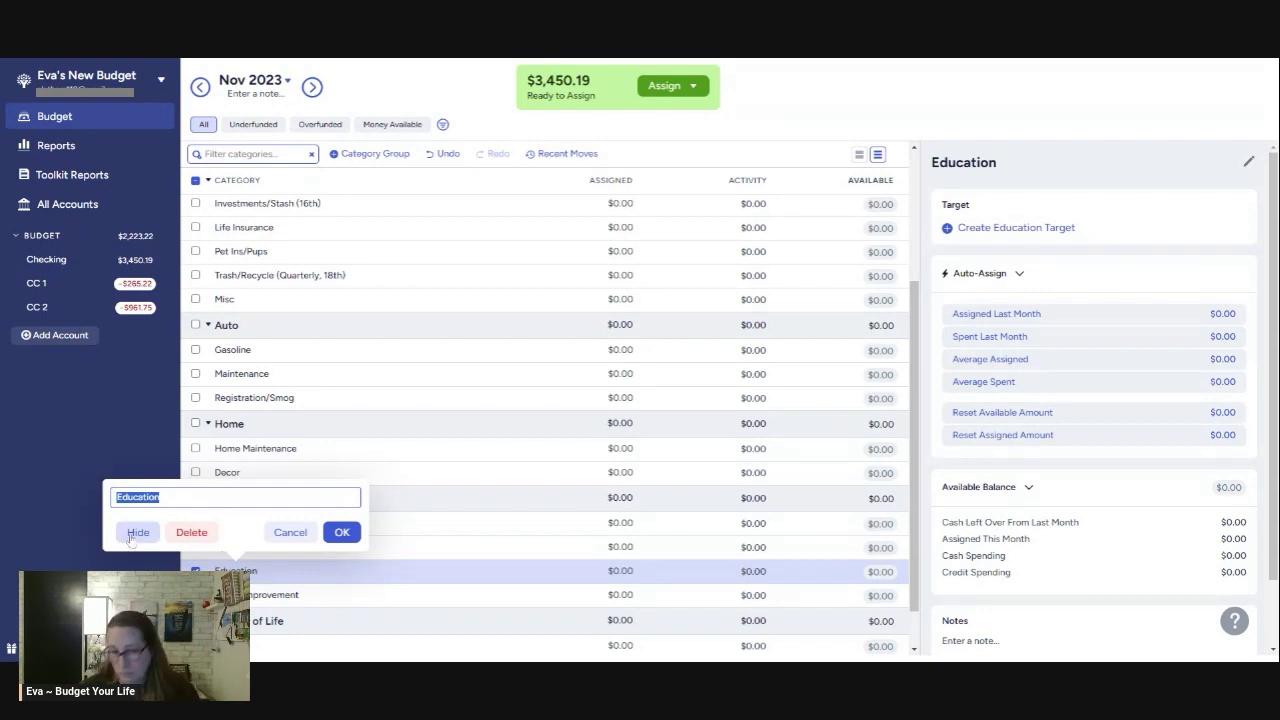
{"action": "type", "text": "D"}
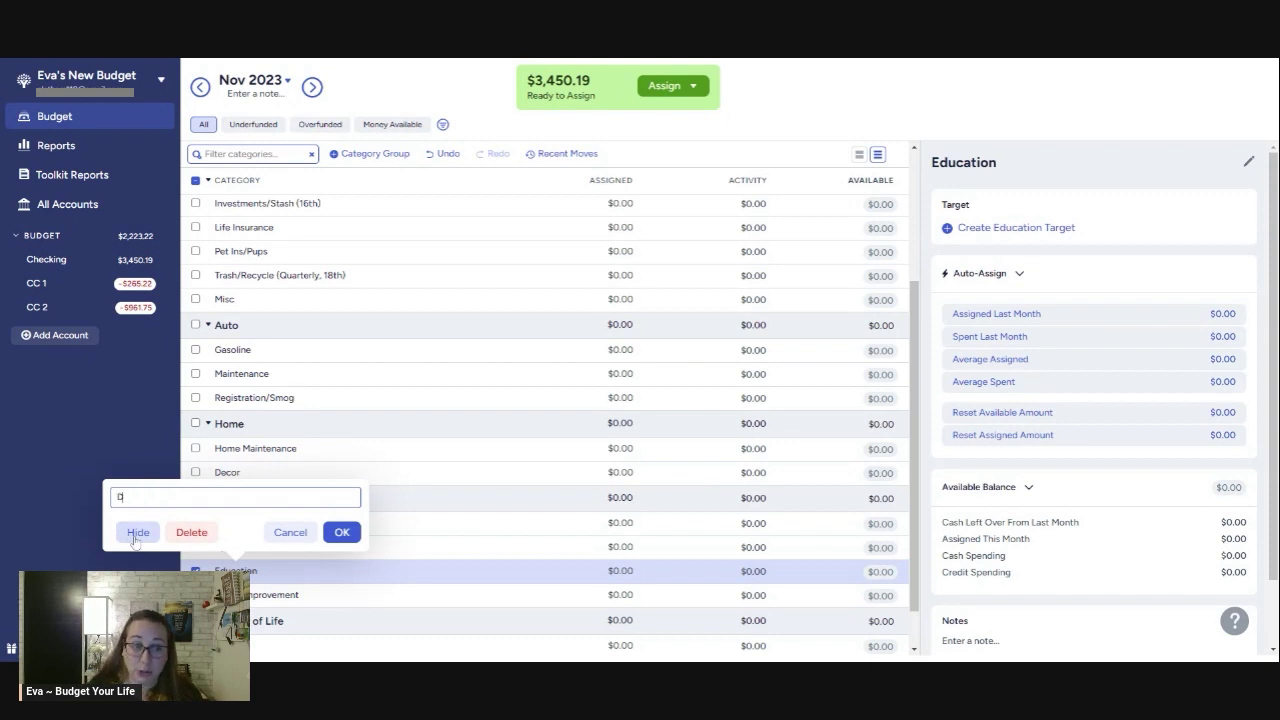
{"action": "type", "text": "isney"}
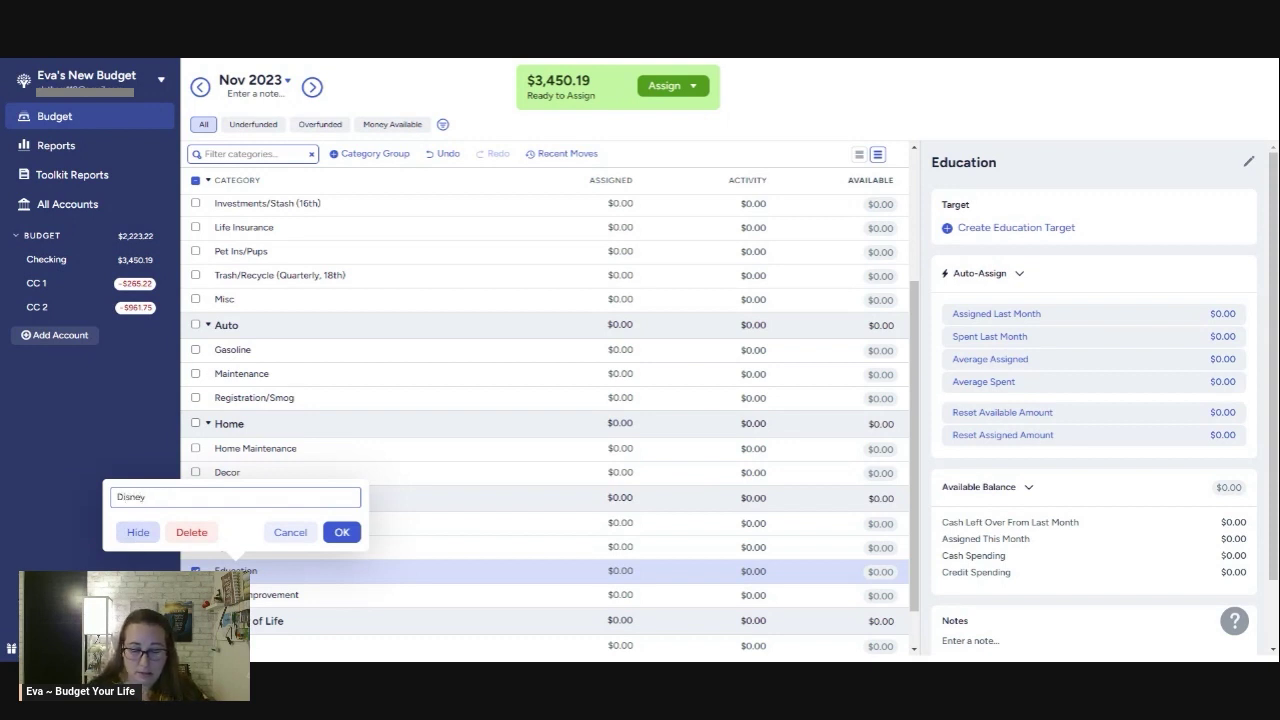
{"action": "type", "text": " +"}
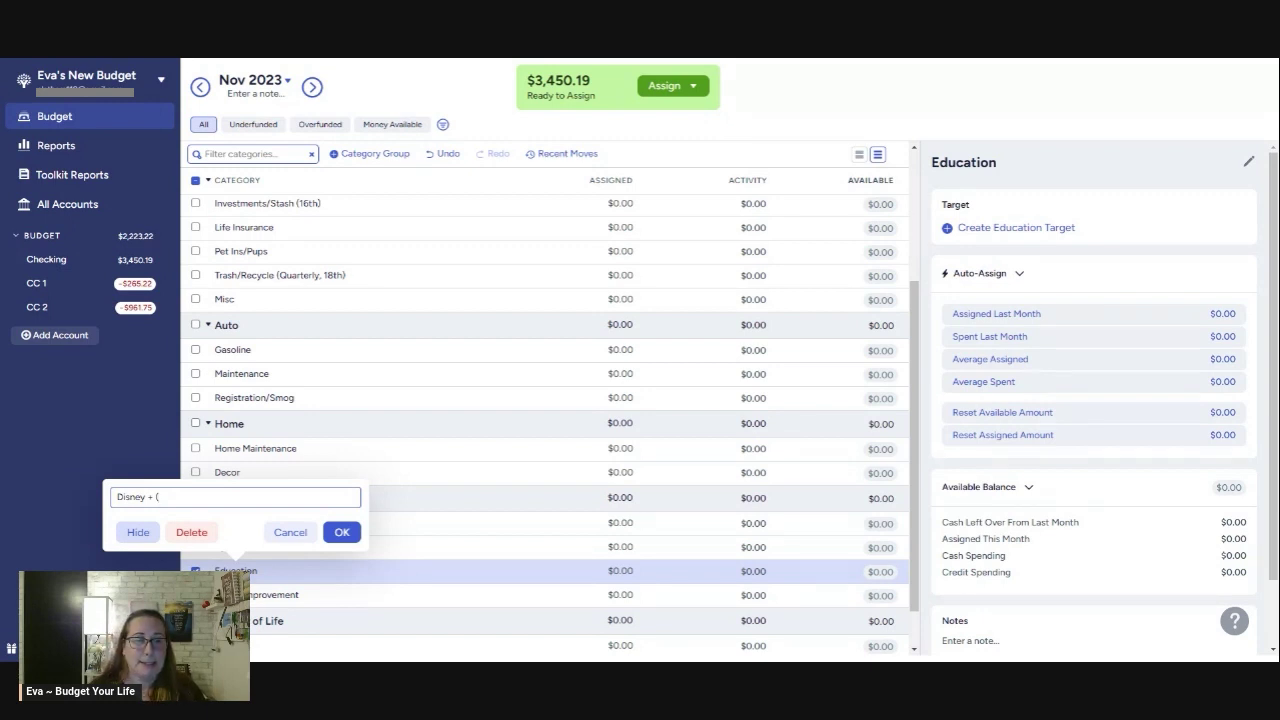
{"action": "type", "text": "(16th)"}
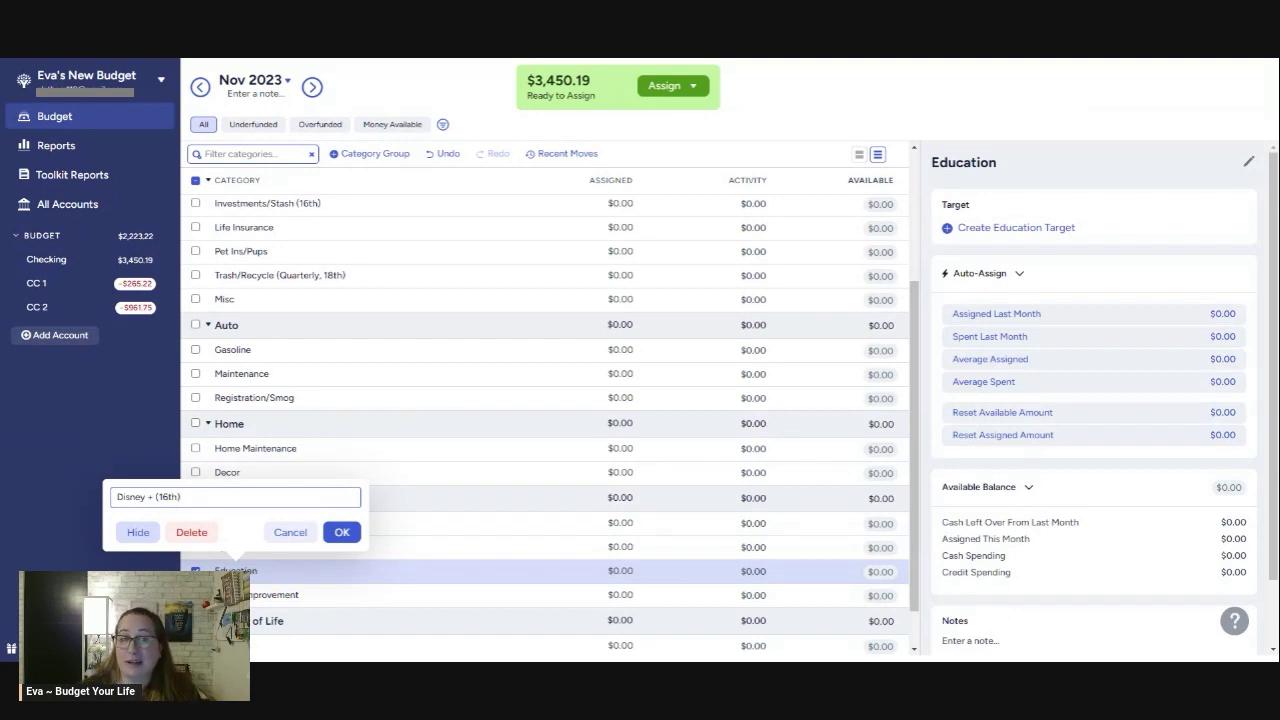
{"action": "left_click", "coordinate": [341, 532]}
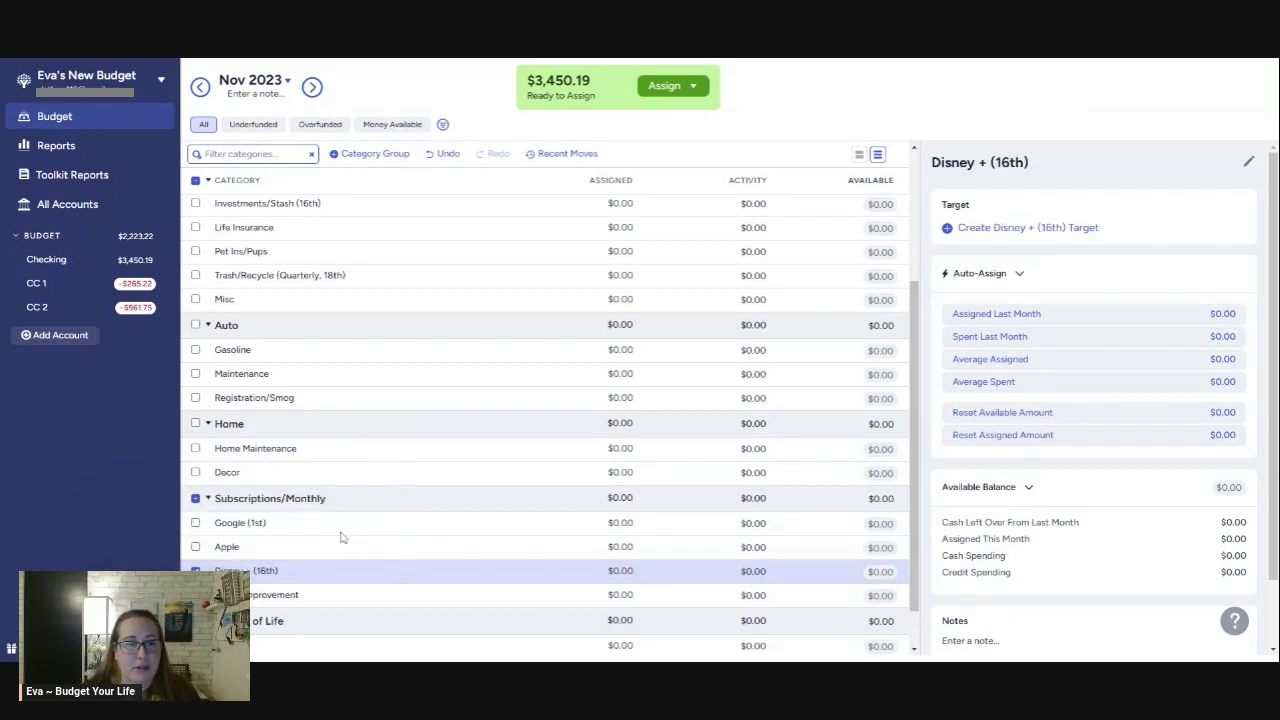
Delete the Home Improvement category from the Subscriptions/Monthly group.
{"action": "scroll", "coordinate": [334, 537], "scroll_direction": "down", "scroll_amount": 1}
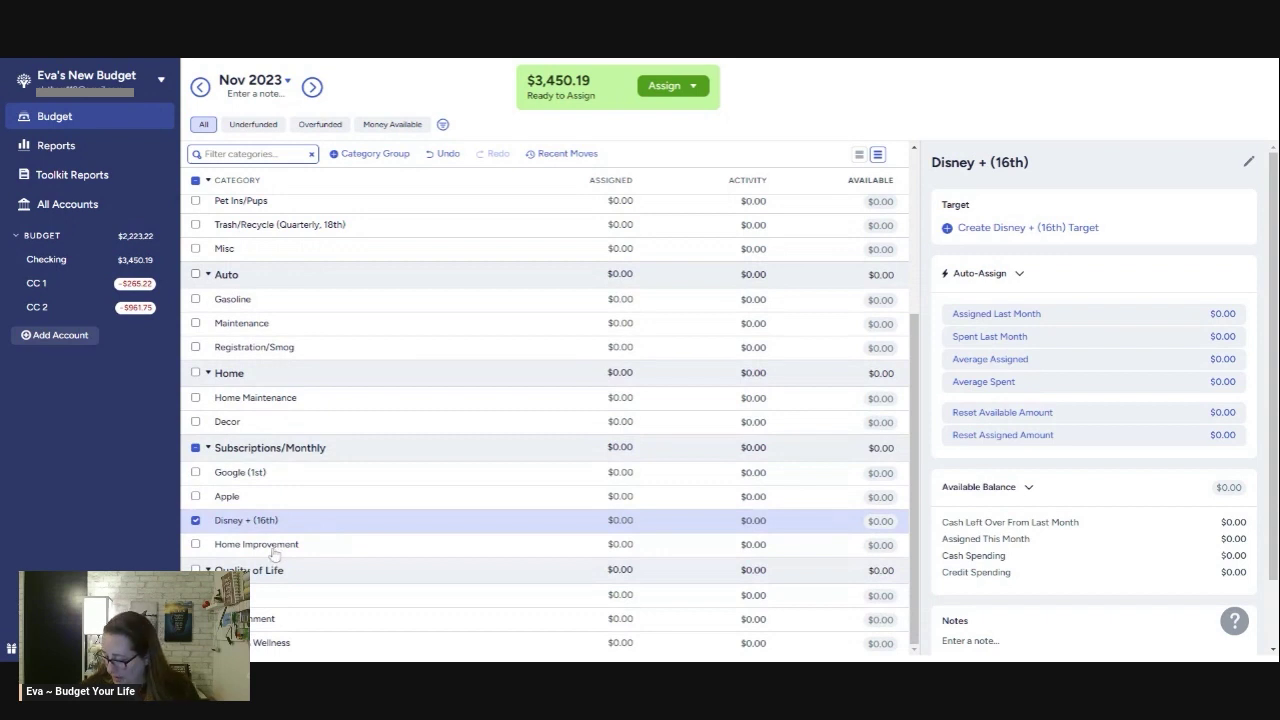
{"action": "left_click", "coordinate": [195, 544]}
{"action": "left_click", "coordinate": [195, 520]}
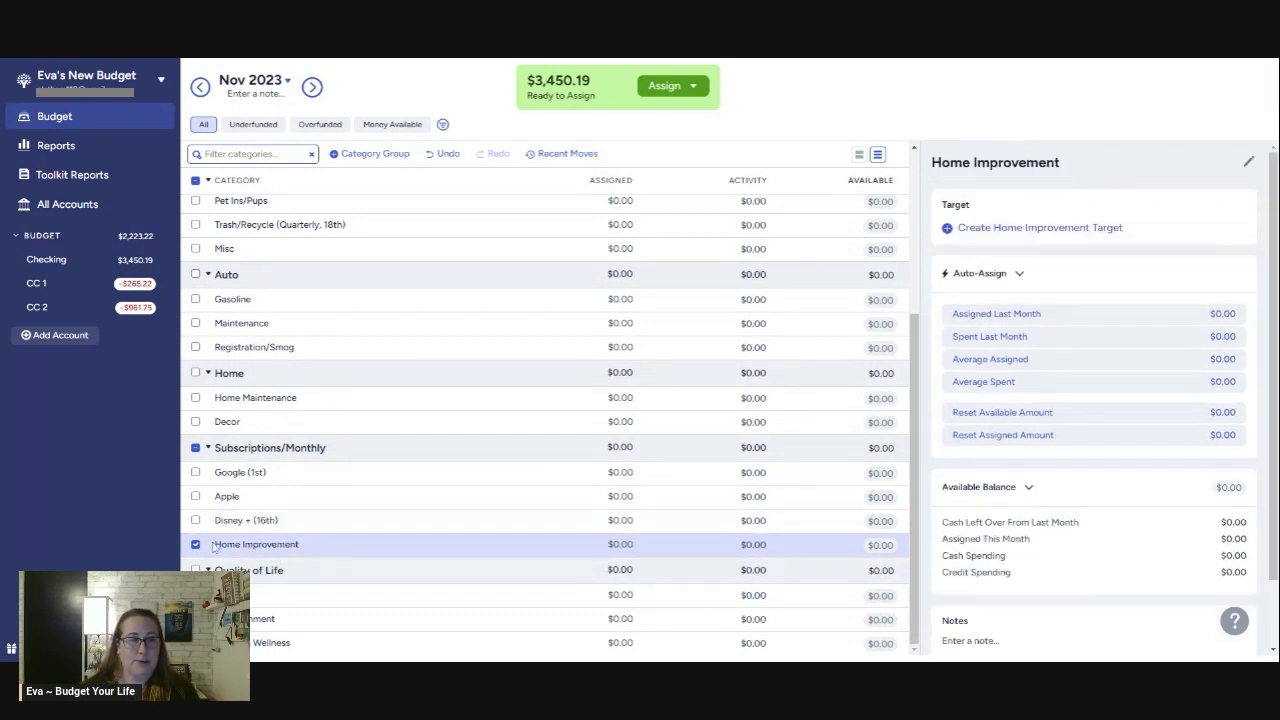
{"action": "left_click", "coordinate": [218, 546]}
{"action": "left_click", "coordinate": [204, 619]}
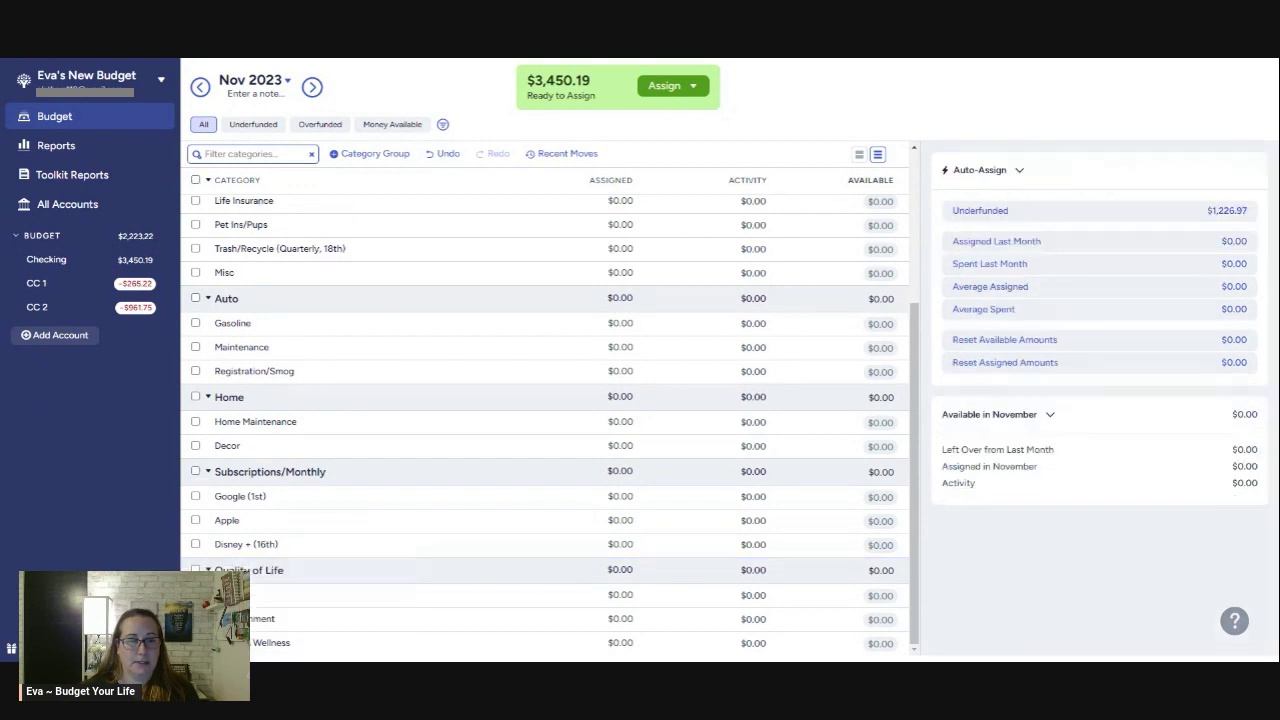
Rename the Quality of Life category group as Subscriptions/Yearly.
{"action": "left_click", "coordinate": [257, 569]}
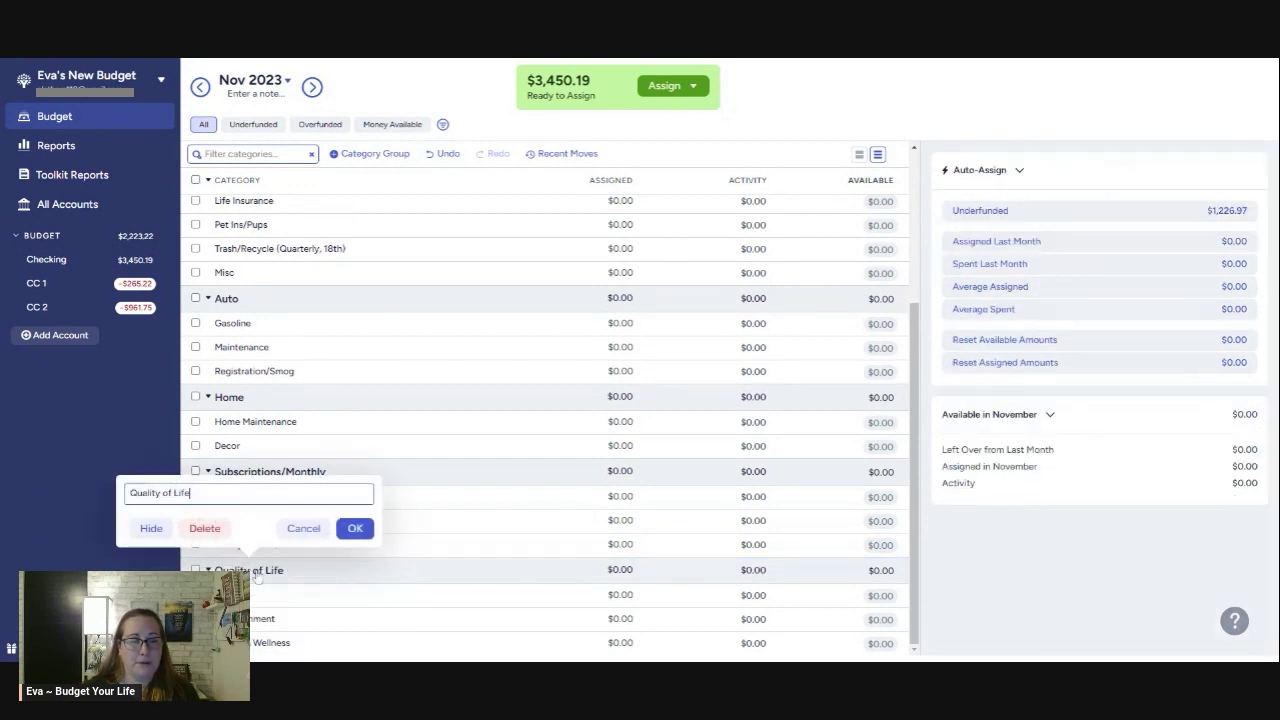
{"action": "left_click", "coordinate": [257, 568]}
{"action": "left_click", "coordinate": [257, 570]}
{"action": "key", "text": "ctrl+a"}
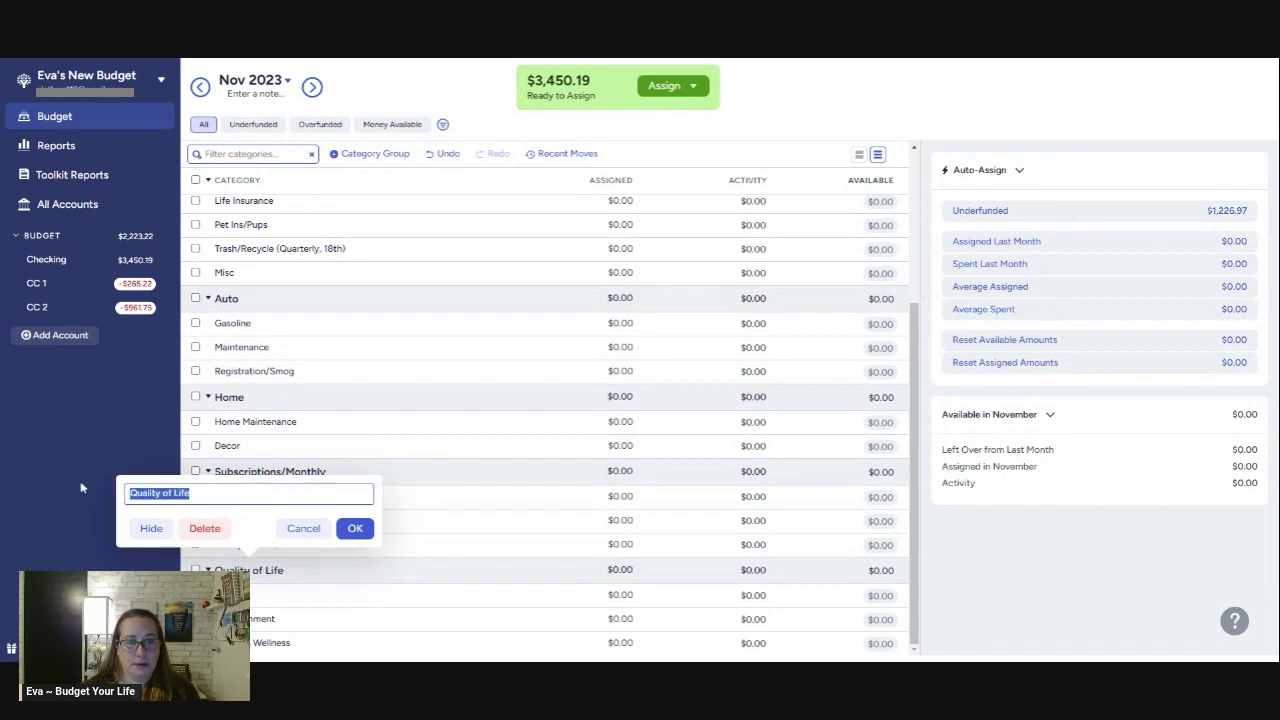
{"action": "type", "text": "S"}
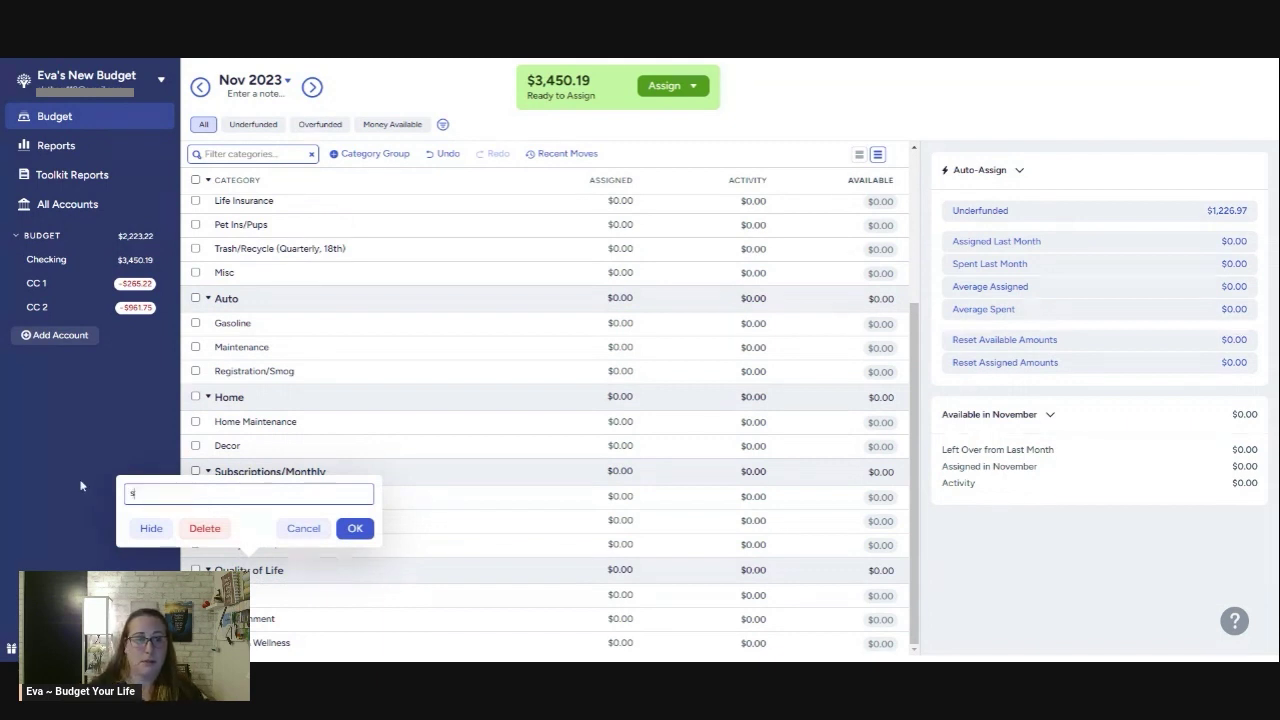
{"action": "type", "text": "ubcr"}
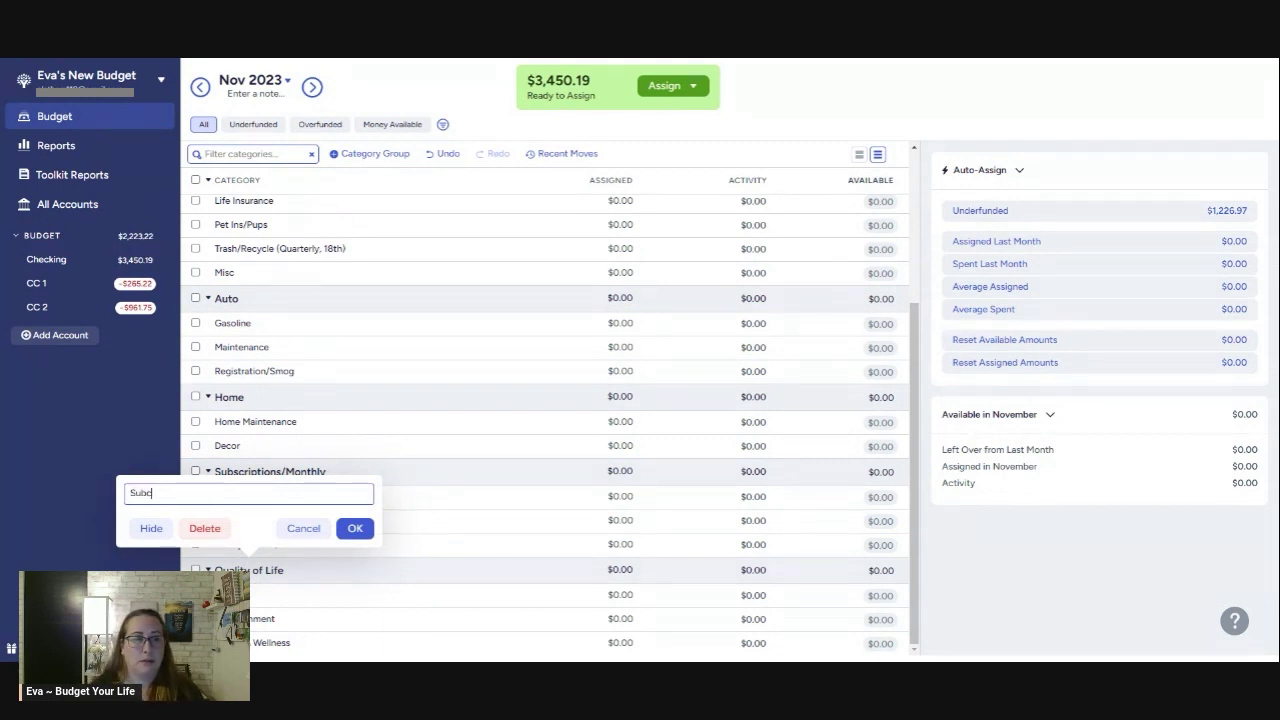
{"action": "key", "text": "BackSpace"}
{"action": "type", "text": "scriptions/Yearly"}
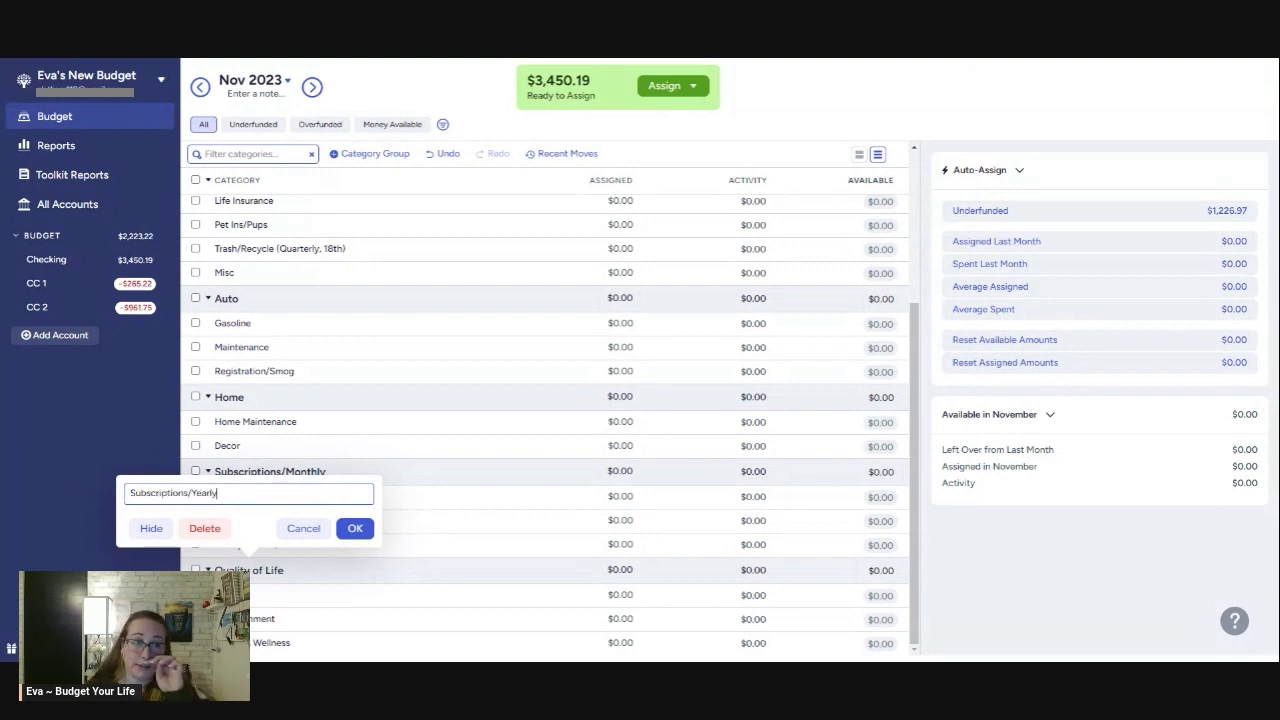
{"action": "left_click", "coordinate": [355, 528]}
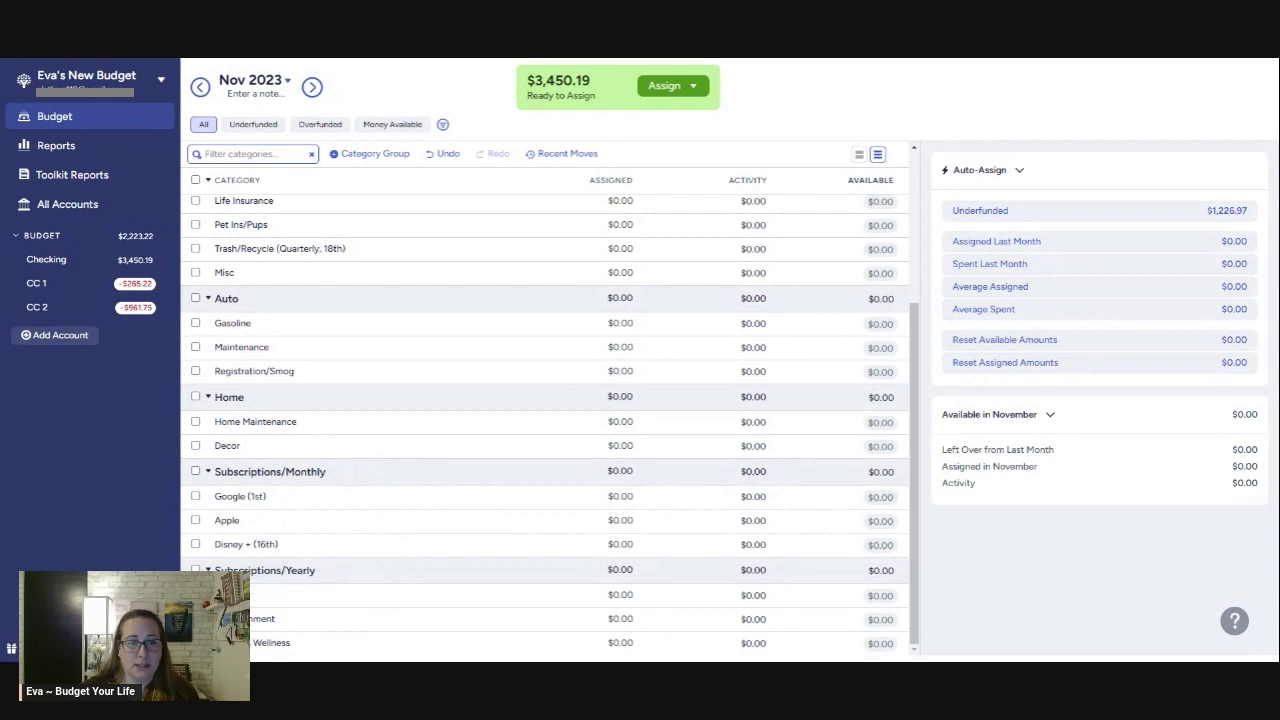
Rename the Hobbies category in the Subscriptions/Yearly group as Volunteer Dues.
{"action": "left_click", "coordinate": [590, 595]}
{"action": "left_click", "coordinate": [232, 595]}
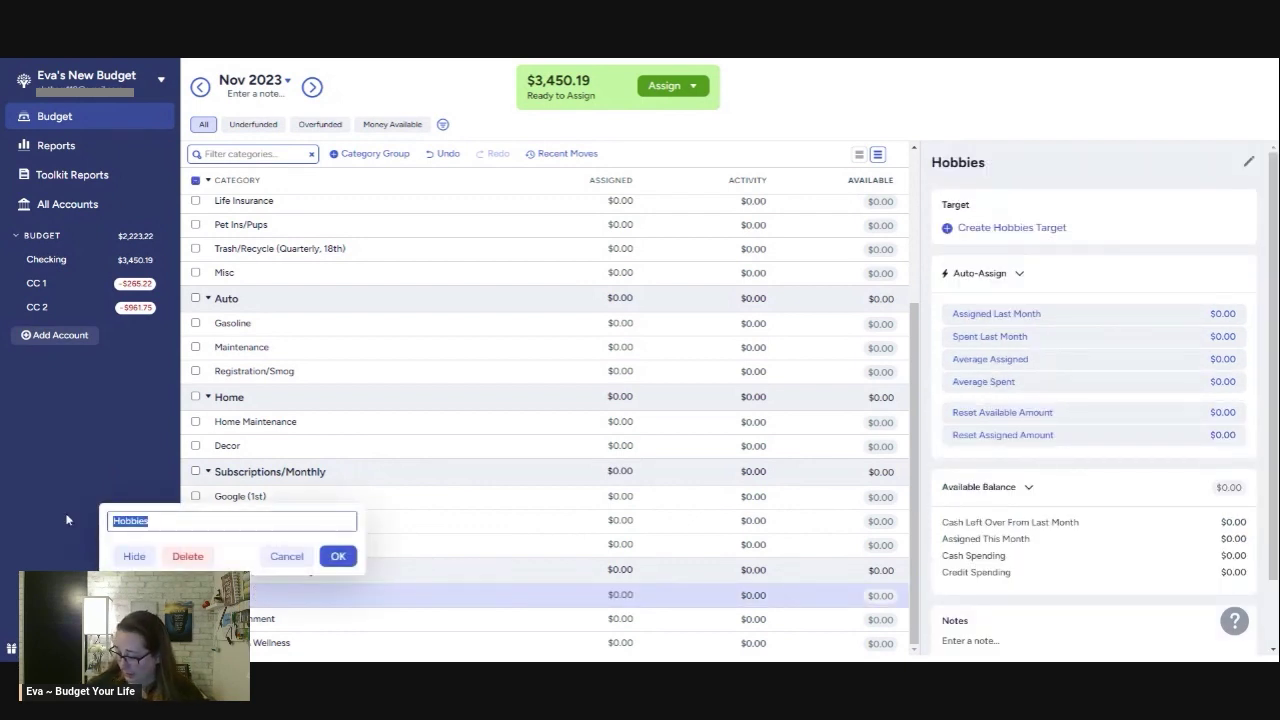
{"action": "type", "text": "Vol"}
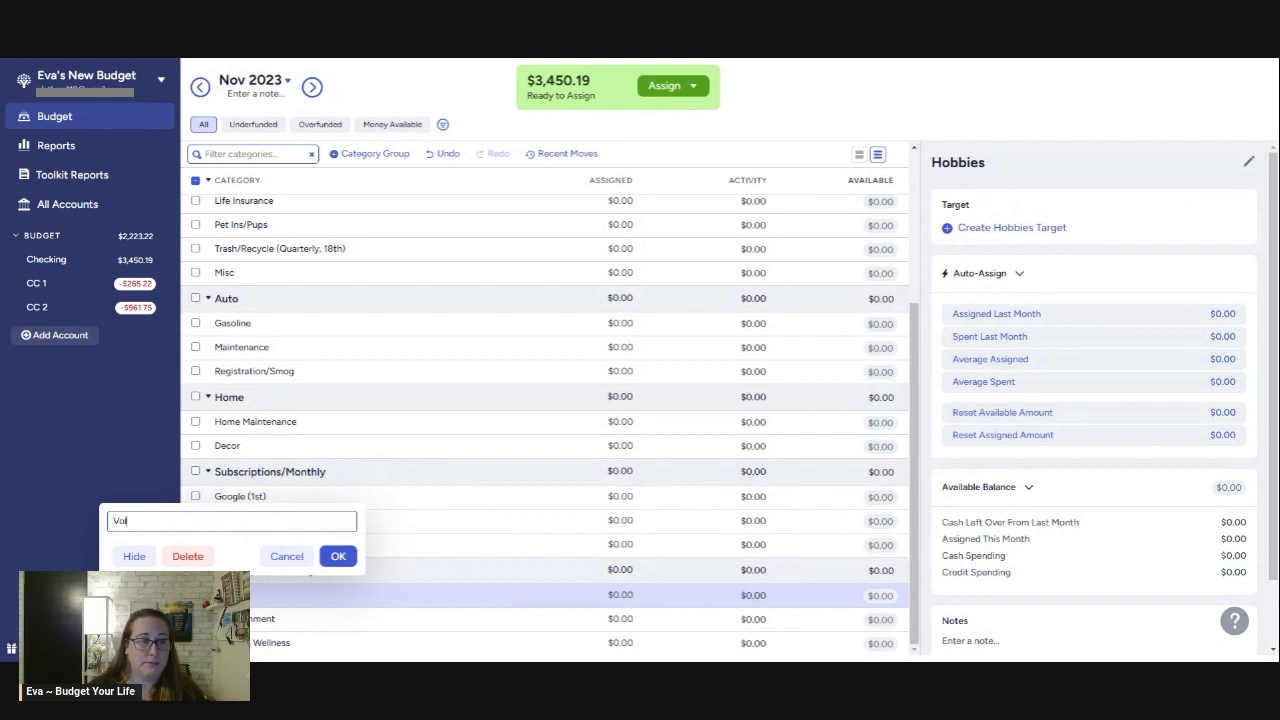
{"action": "type", "text": "unteer"}
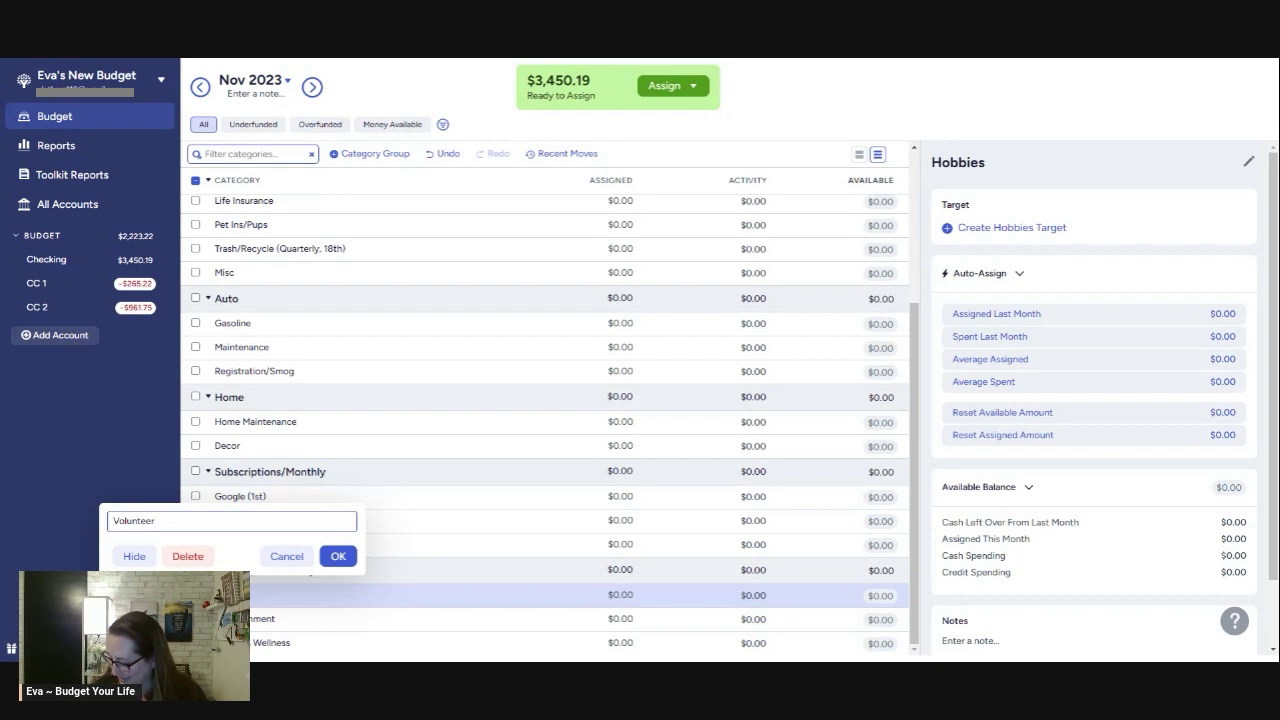
{"action": "type", "text": "Dues"}
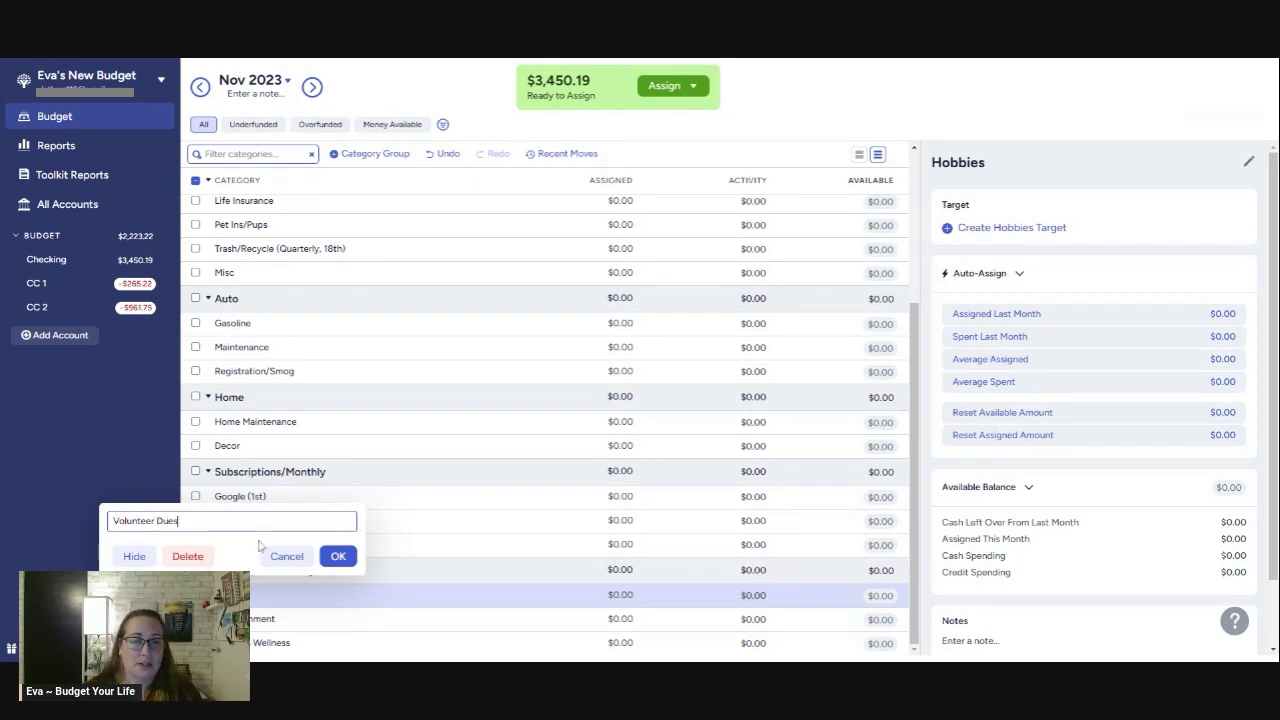
{"action": "left_click", "coordinate": [338, 556]}
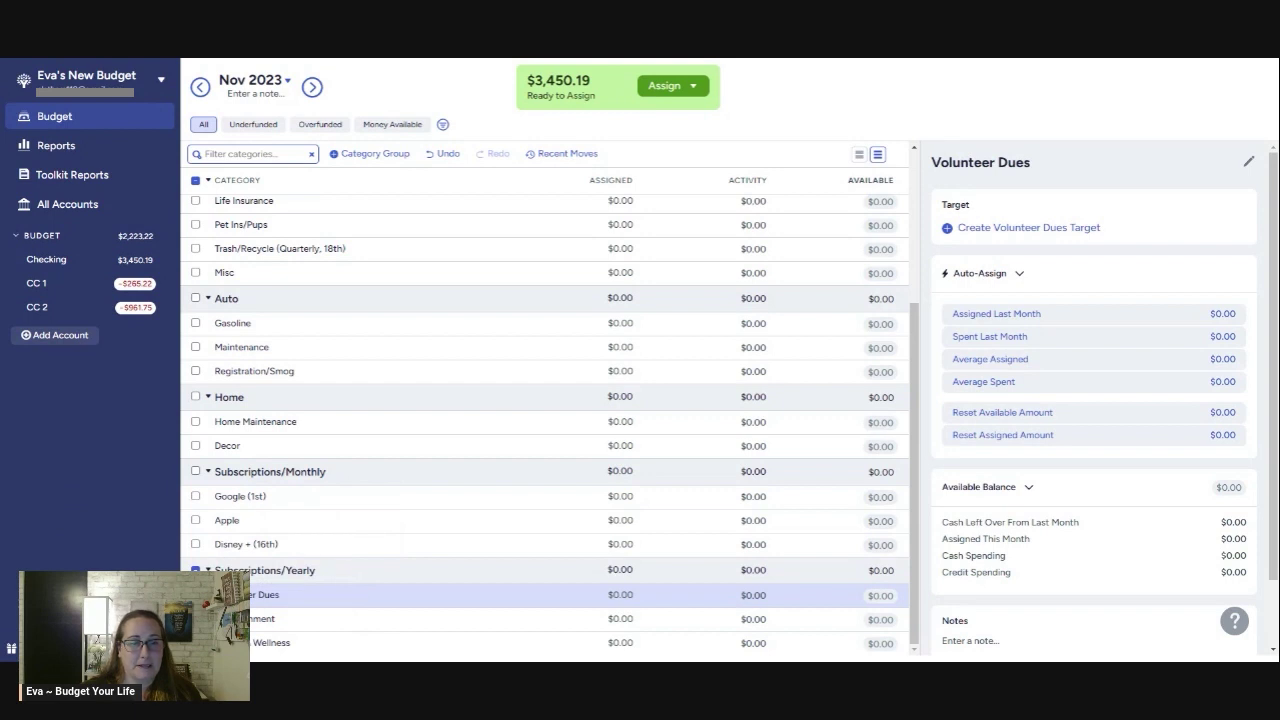
Rename the Entertainment category in the Subscriptions/Yearly group as Fitbit.
{"action": "left_click", "coordinate": [240, 618]}
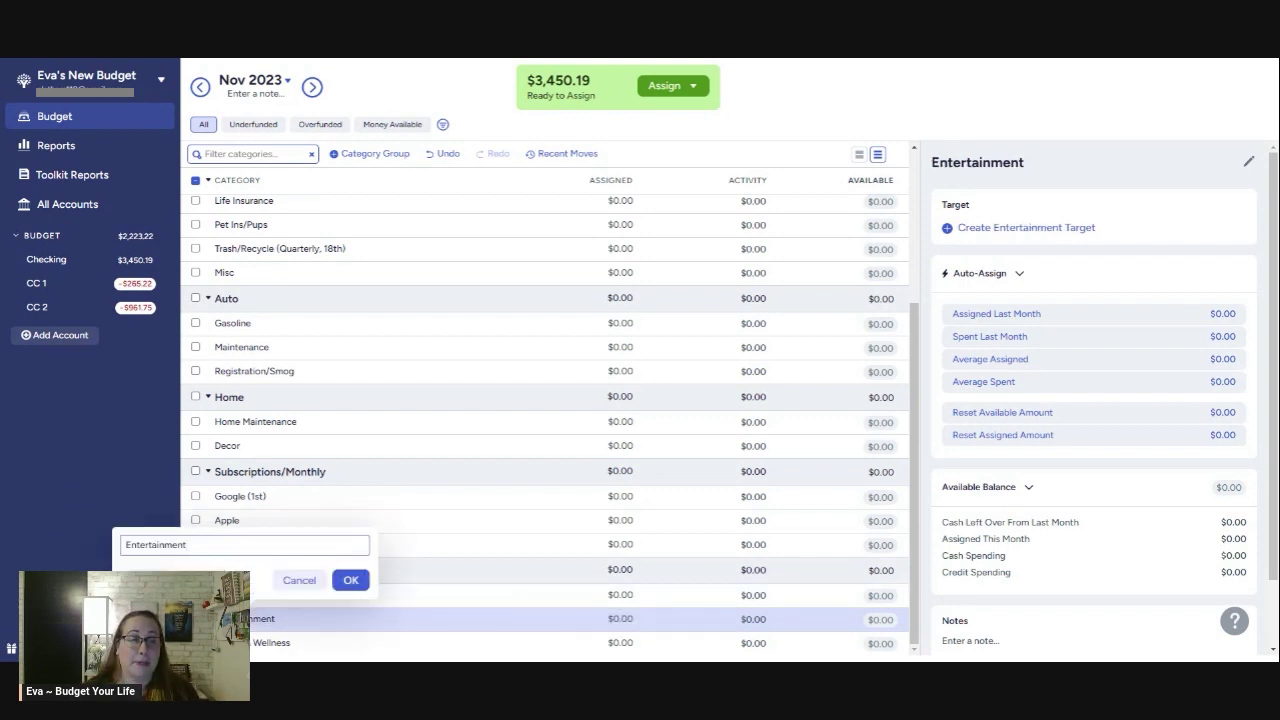
{"action": "key", "text": "ctrl+a"}
{"action": "type", "text": "Fitbi"}
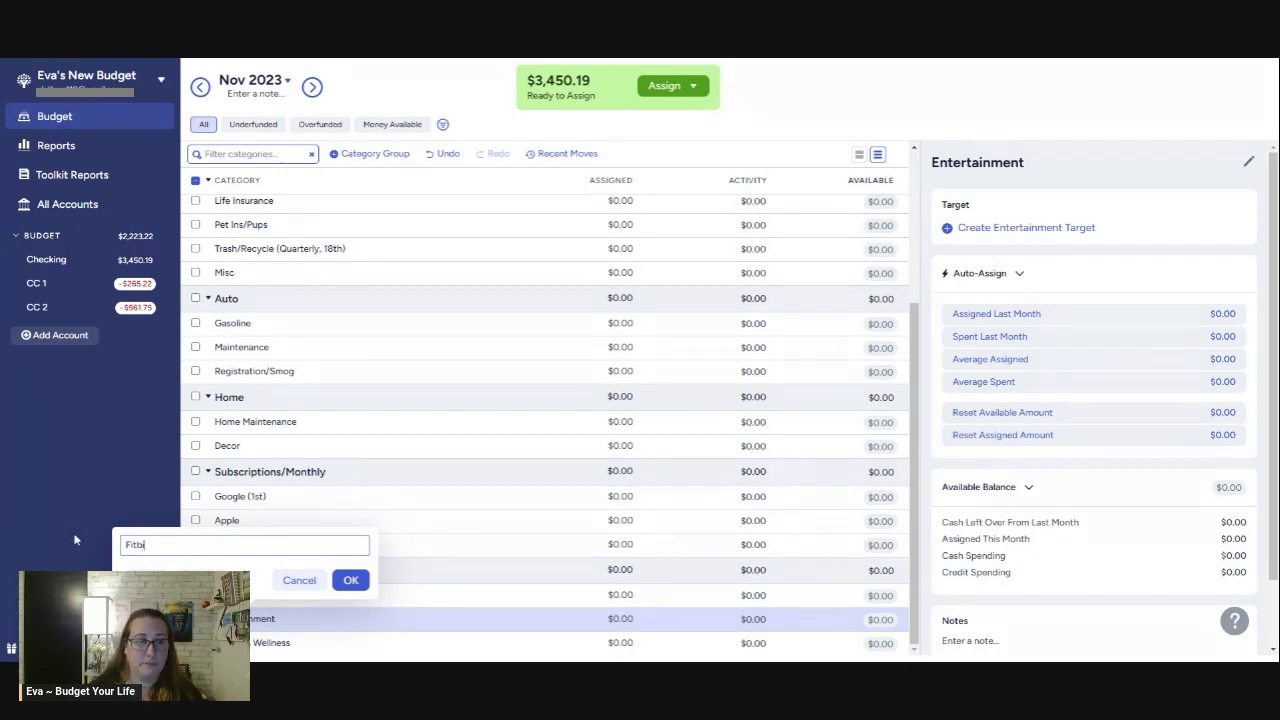
{"action": "type", "text": "t"}
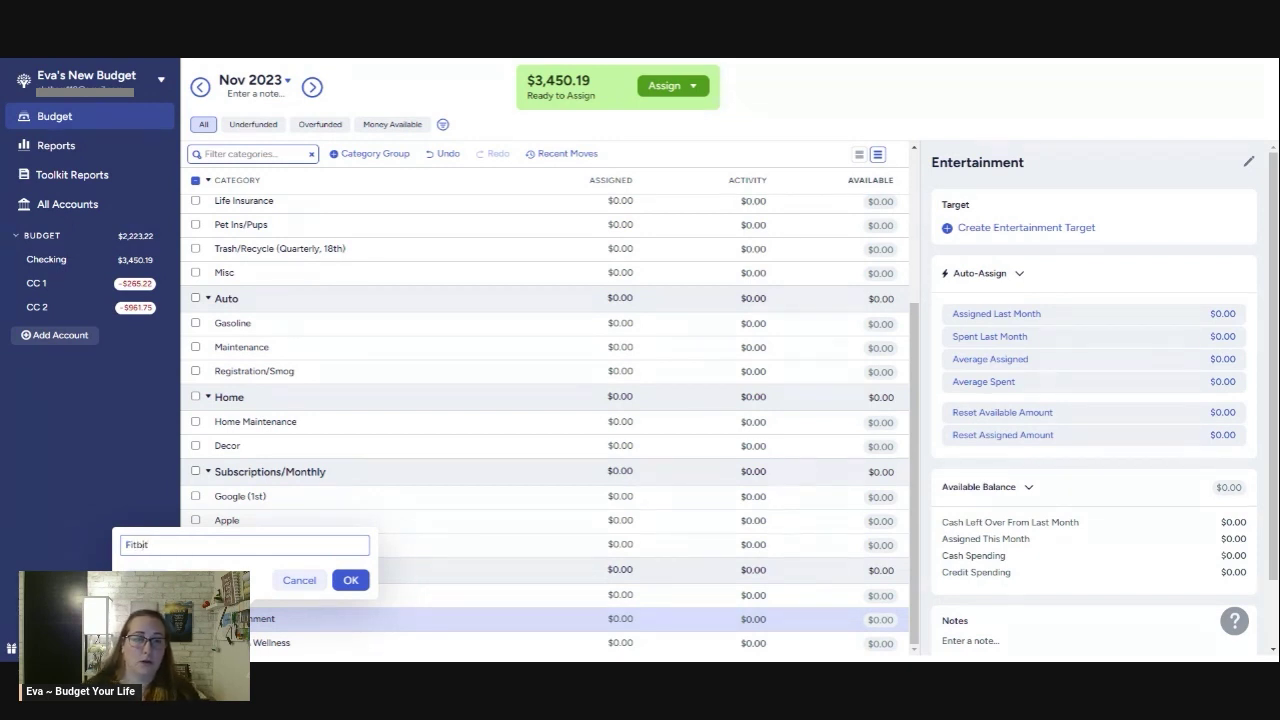
{"action": "left_click", "coordinate": [349, 581]}
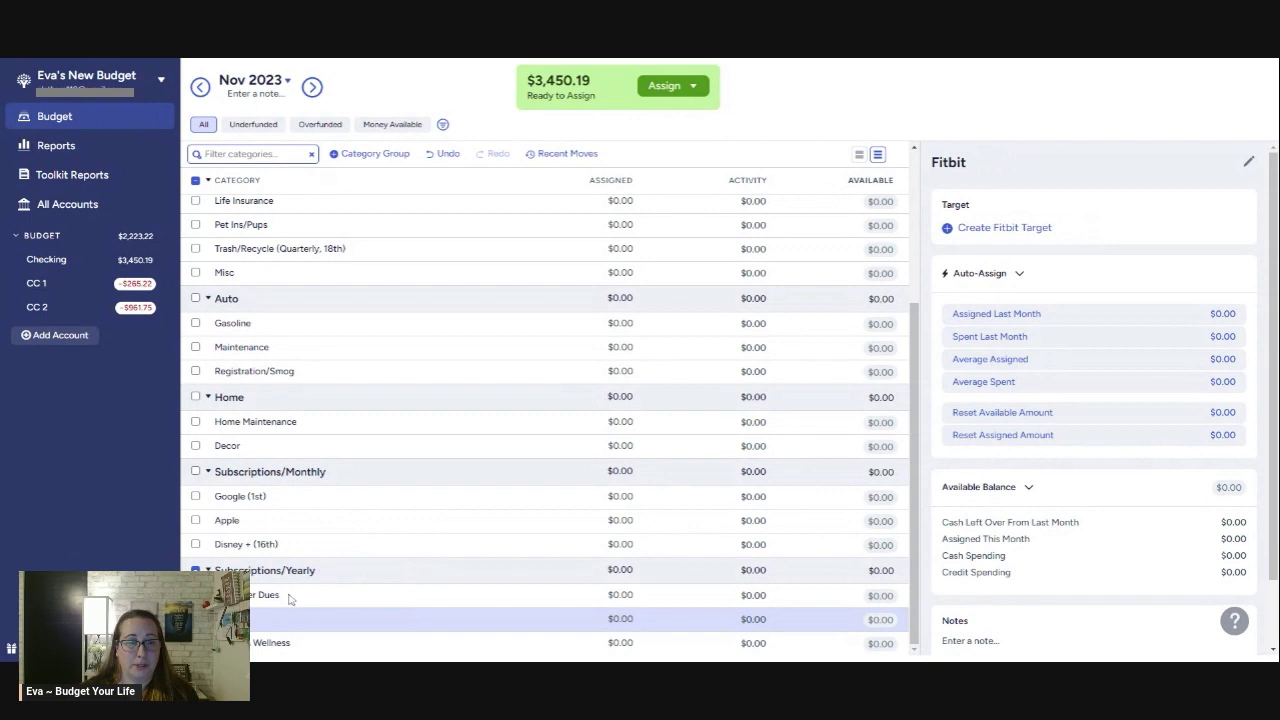
Rename the Health & Wellness category in the Subscriptions/Yearly group as Prime.
{"action": "left_click", "coordinate": [236, 643]}
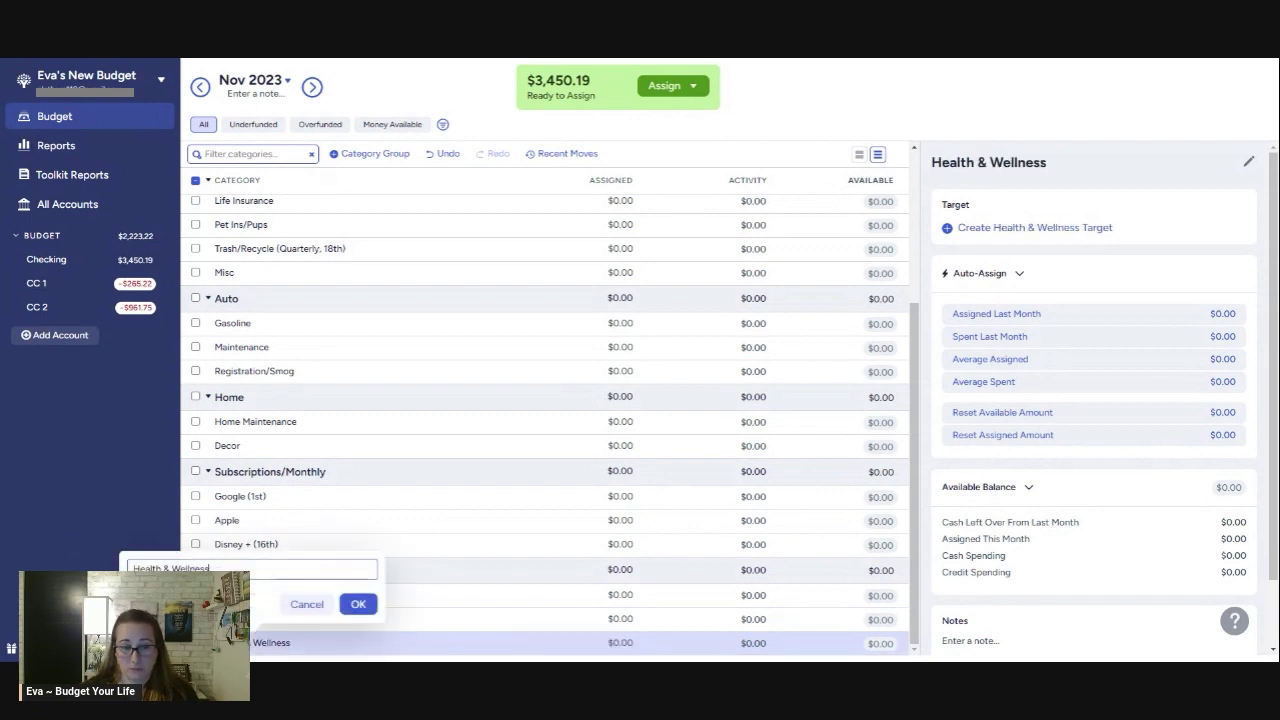
{"action": "type", "text": "Prim"}
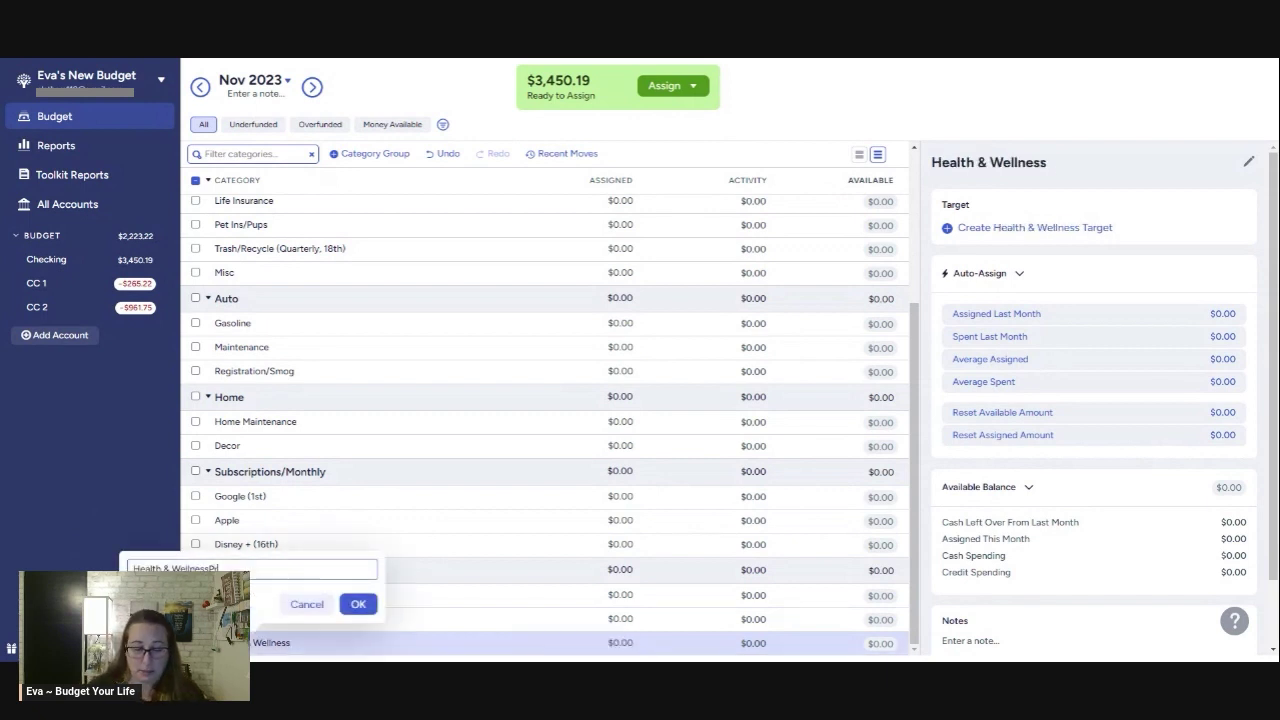
{"action": "key", "text": "BackSpace"}
{"action": "key", "text": "BackSpace"}
{"action": "key", "text": "BackSpace"}
{"action": "key", "text": "BackSpace"}
{"action": "key", "text": "BackSpace"}
{"action": "key", "text": "BackSpace"}
{"action": "key", "text": "BackSpace"}
{"action": "key", "text": "BackSpace"}
{"action": "key", "text": "BackSpace"}
{"action": "key", "text": "BackSpace"}
{"action": "key", "text": "BackSpace"}
{"action": "key", "text": "BackSpace"}
{"action": "key", "text": "BackSpace"}
{"action": "key", "text": "BackSpace"}
{"action": "key", "text": "BackSpace"}
{"action": "key", "text": "BackSpace"}
{"action": "key", "text": "BackSpace"}
{"action": "key", "text": "BackSpace"}
{"action": "key", "text": "BackSpace"}
{"action": "key", "text": "BackSpace"}
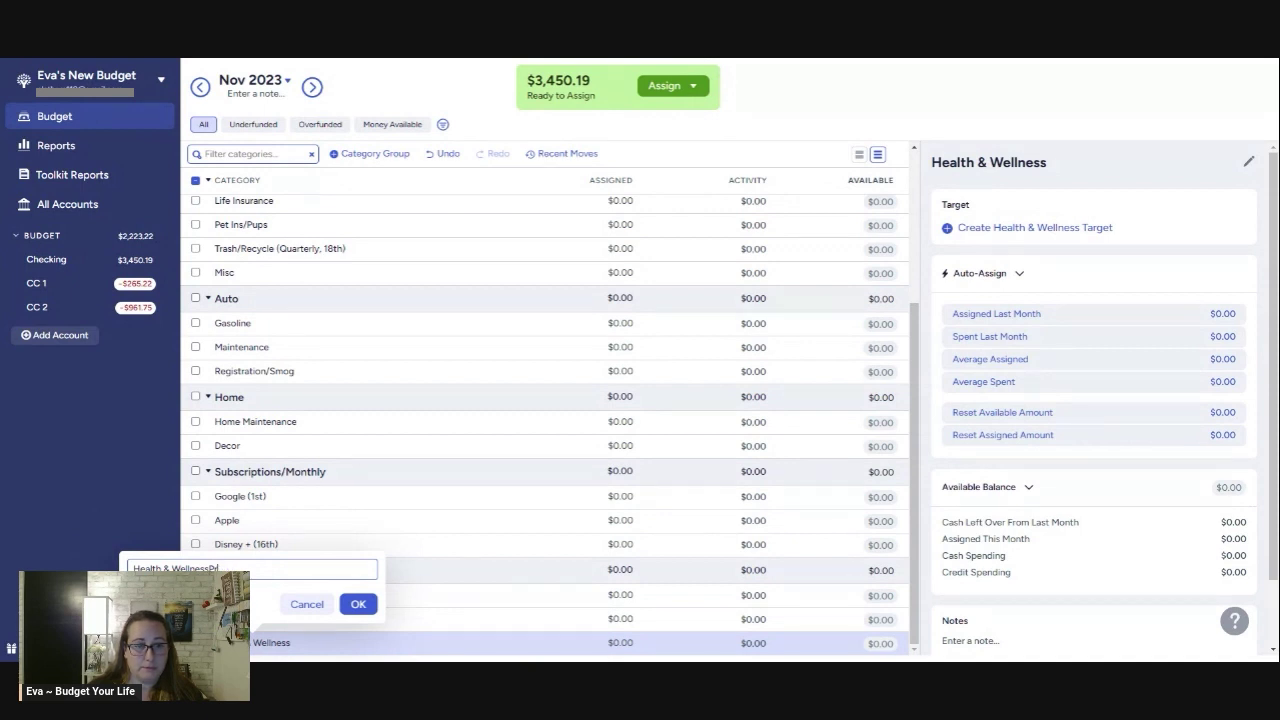
{"action": "type", "text": "Gi"}
{"action": "key", "text": "BackSpace"}
{"action": "key", "text": "BackSpace"}
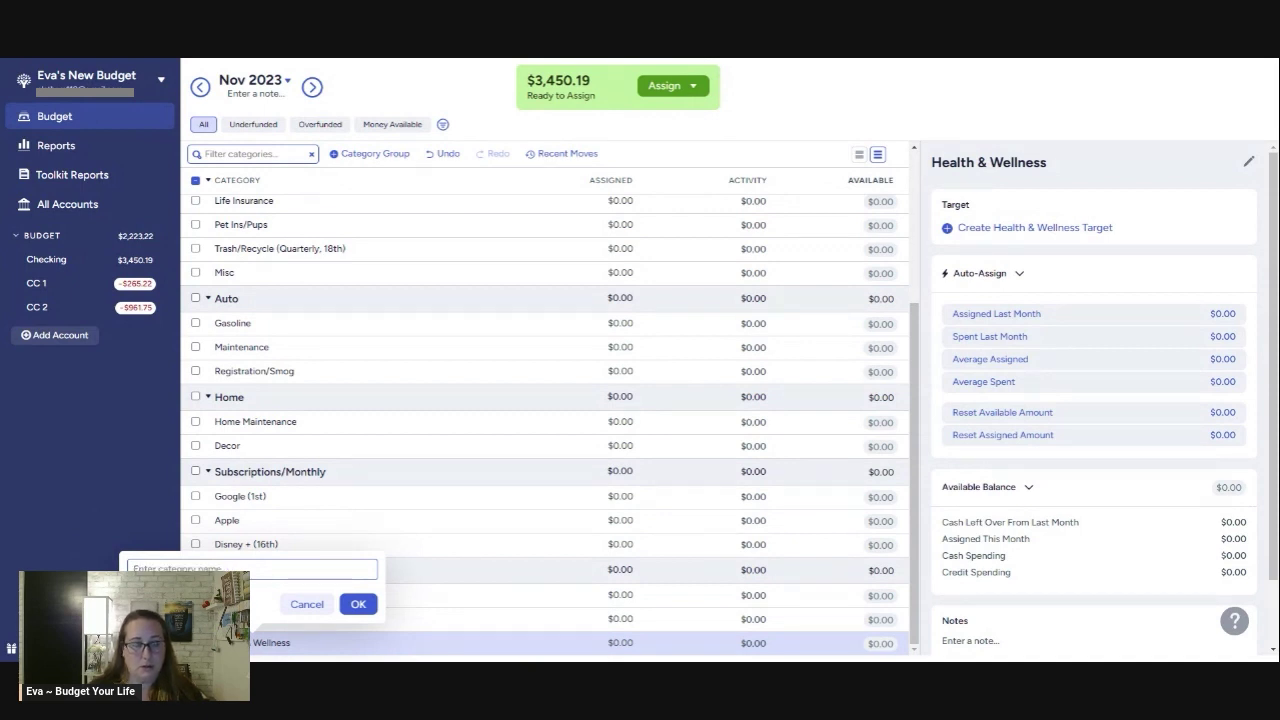
{"action": "type", "text": "Prime"}
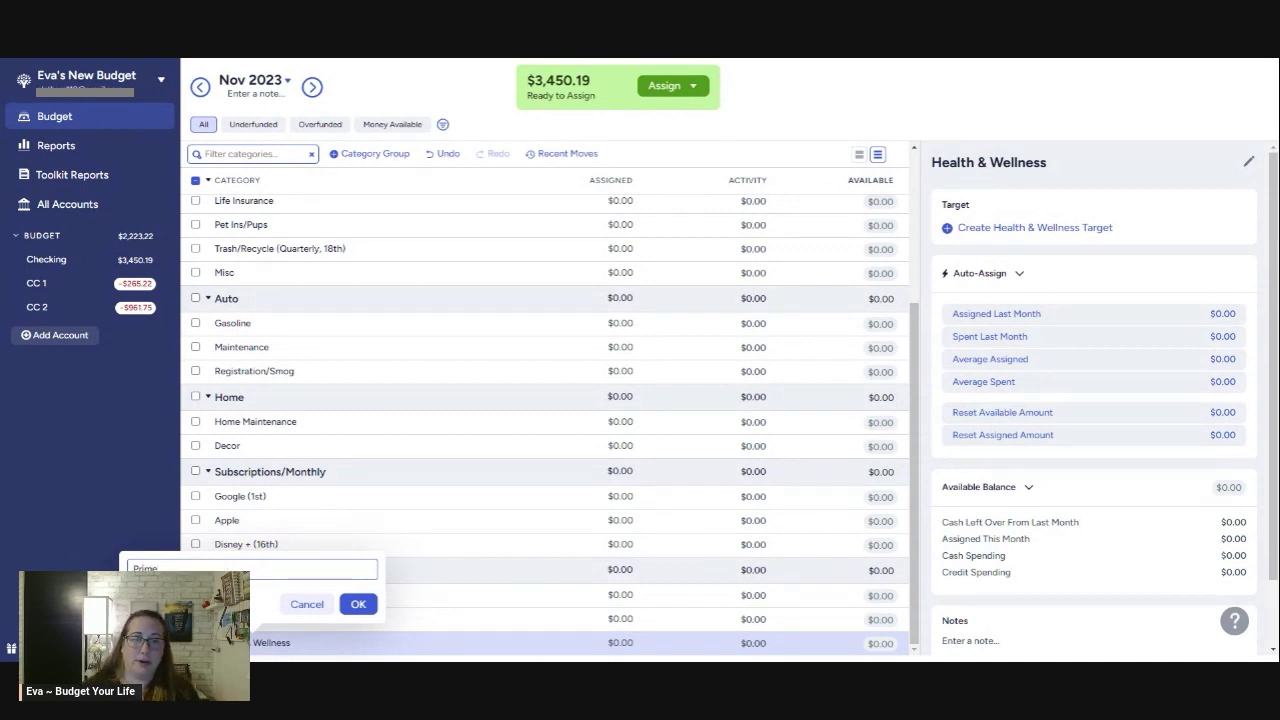
{"action": "left_click", "coordinate": [355, 603]}
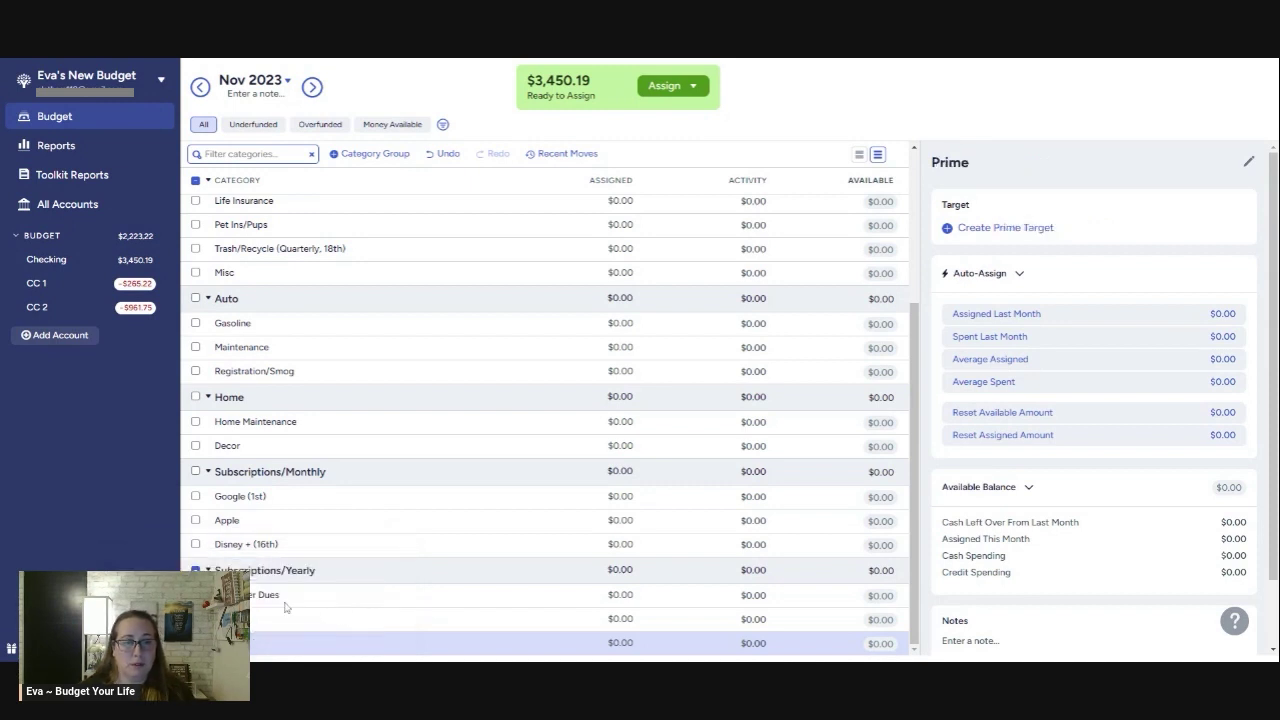
{"action": "left_click", "coordinate": [324, 570]}
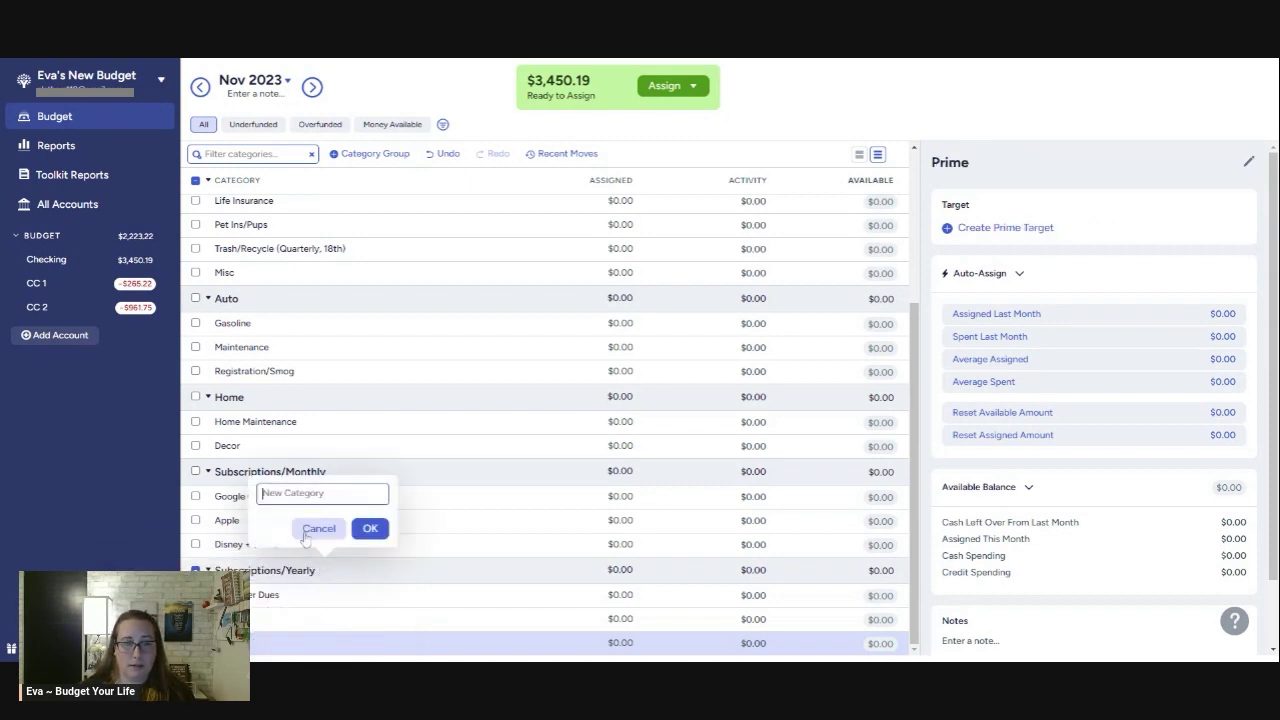
{"action": "left_click", "coordinate": [368, 528]}
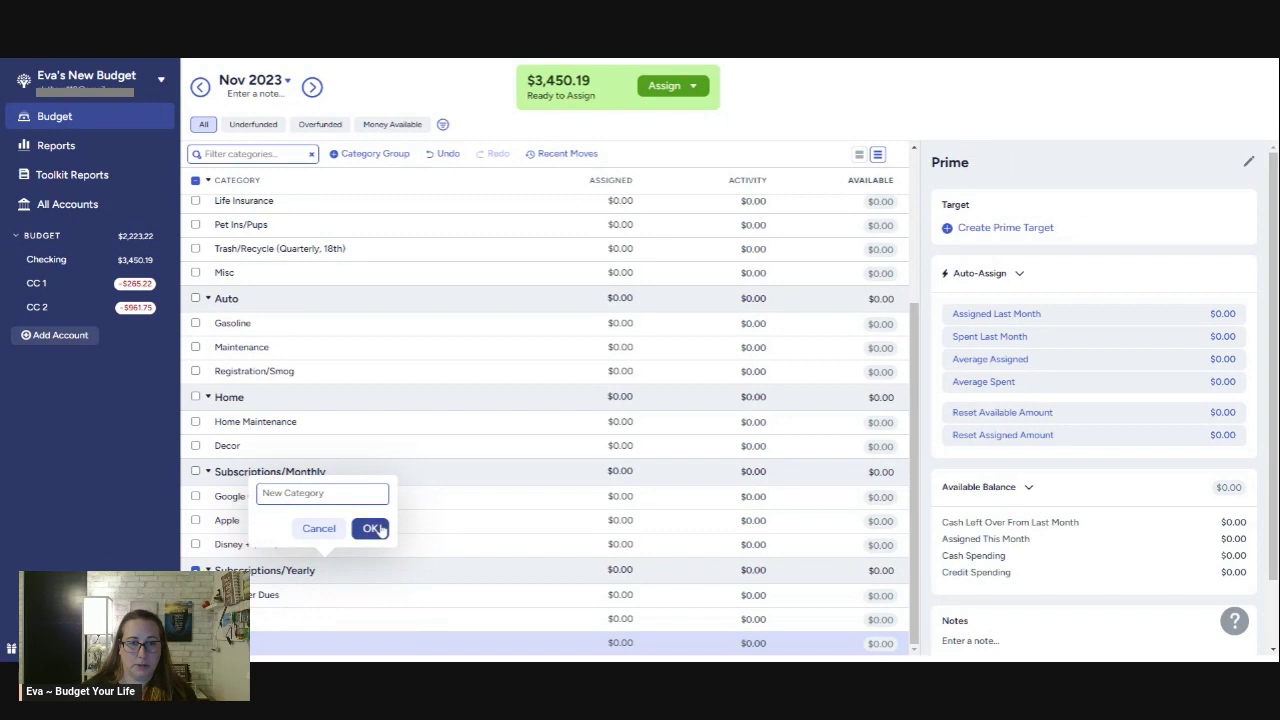
{"action": "left_click", "coordinate": [319, 545]}
Add a new category named Visa Fee to the Subscriptions/Yearly group.
{"action": "left_click", "coordinate": [324, 570]}
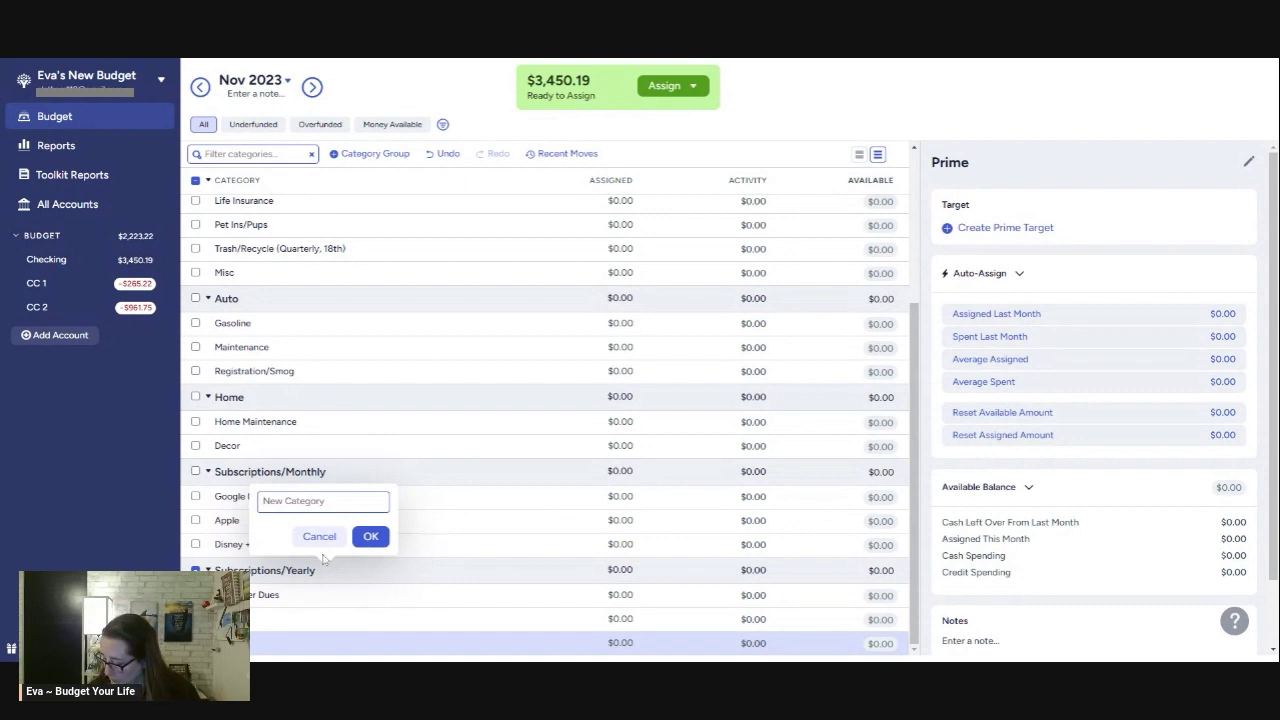
{"action": "type", "text": "sa Fee"}
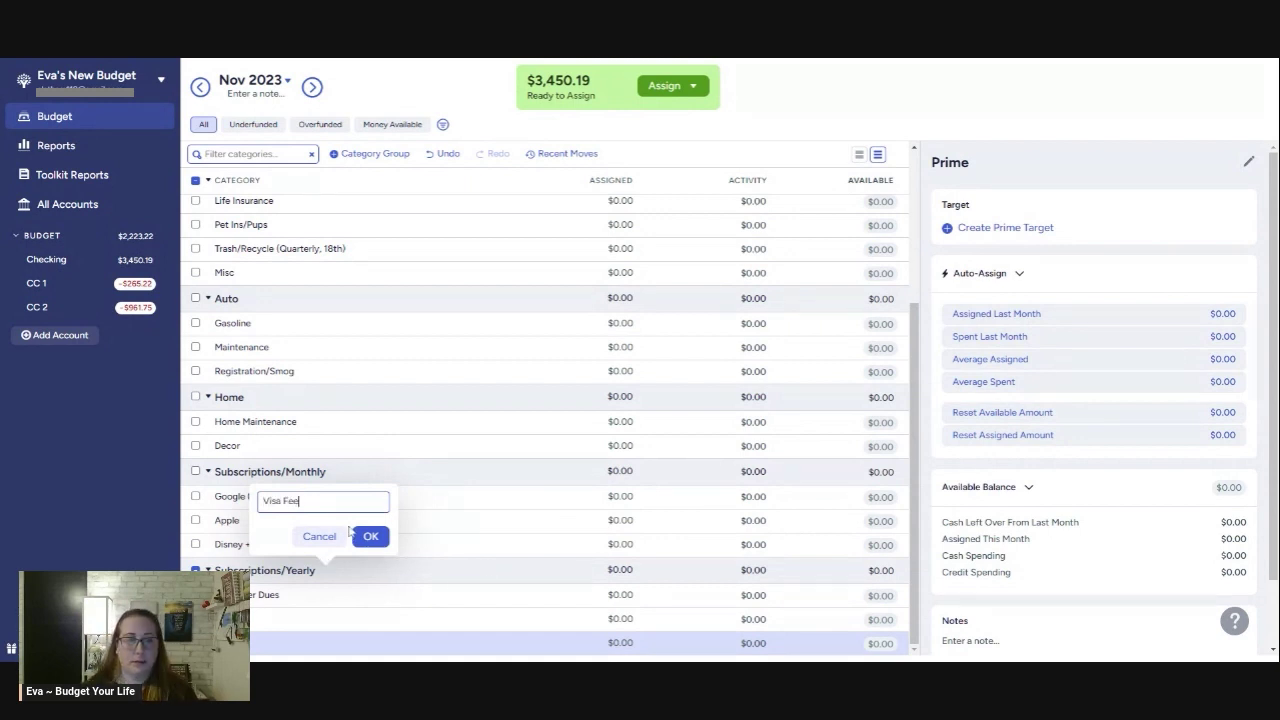
{"action": "left_click", "coordinate": [383, 540]}
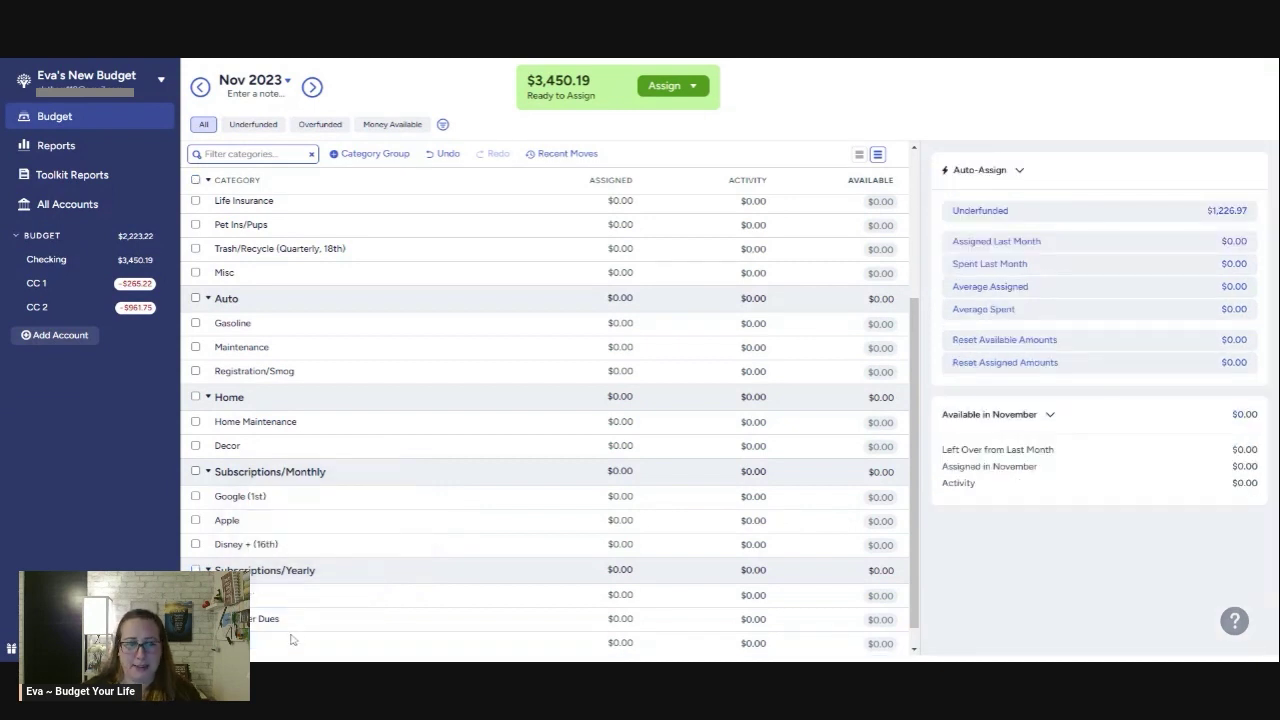
Open the entry for another new category in the Subscriptions/Yearly group.
{"action": "scroll", "coordinate": [290, 640], "scroll_direction": "down", "scroll_amount": 1}
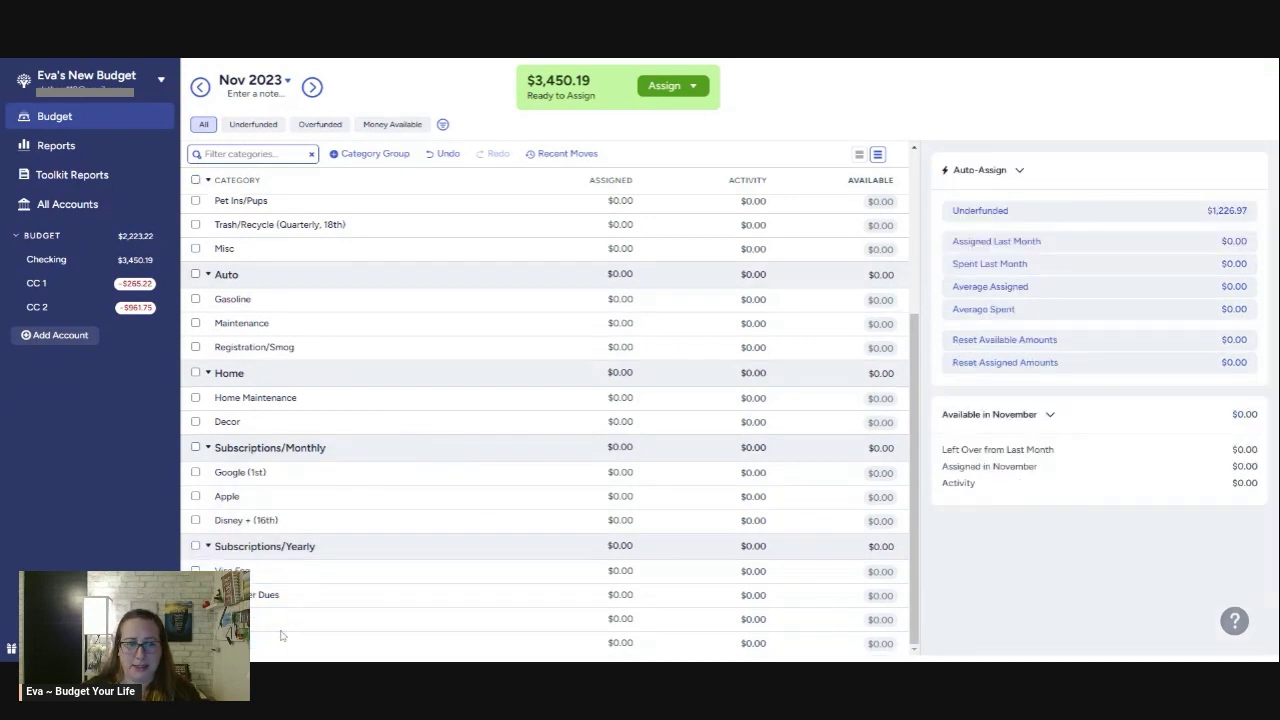
{"action": "left_click", "coordinate": [324, 547]}
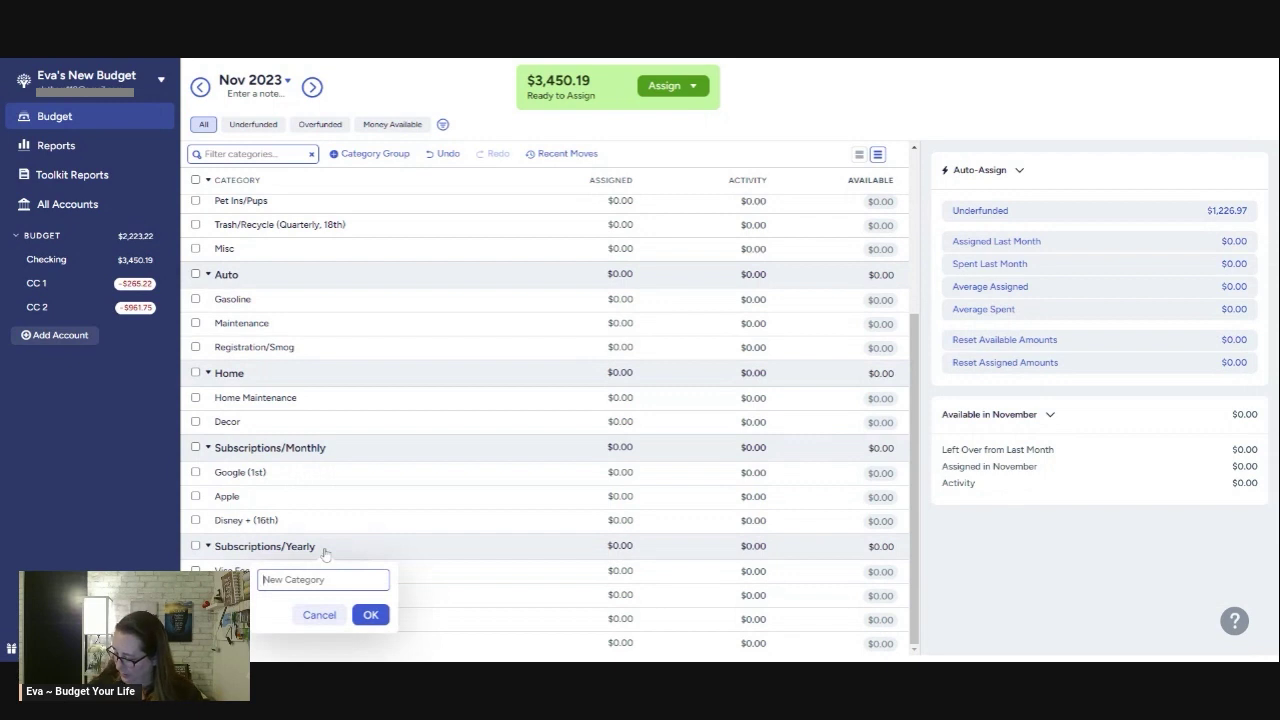
Name the new category in the Subscriptions/Yearly group "Walmart +" and add it.
{"action": "type", "text": "Wa"}
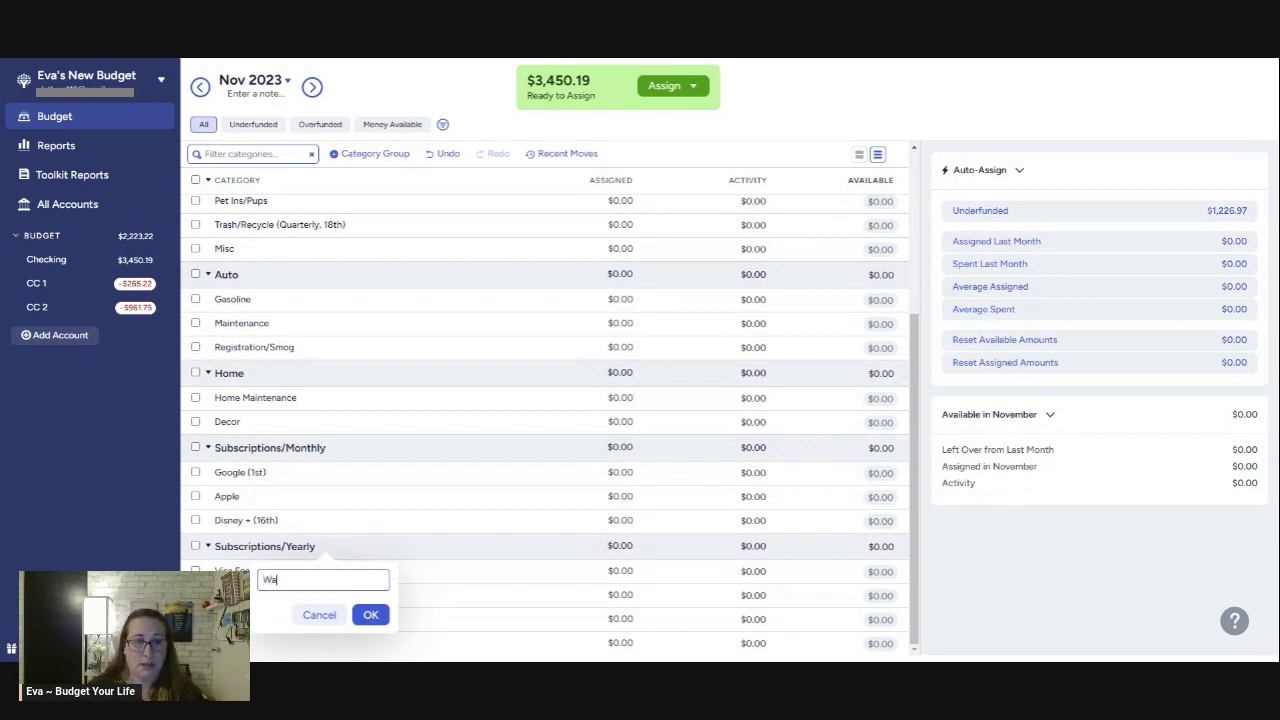
{"action": "type", "text": "lmart "}
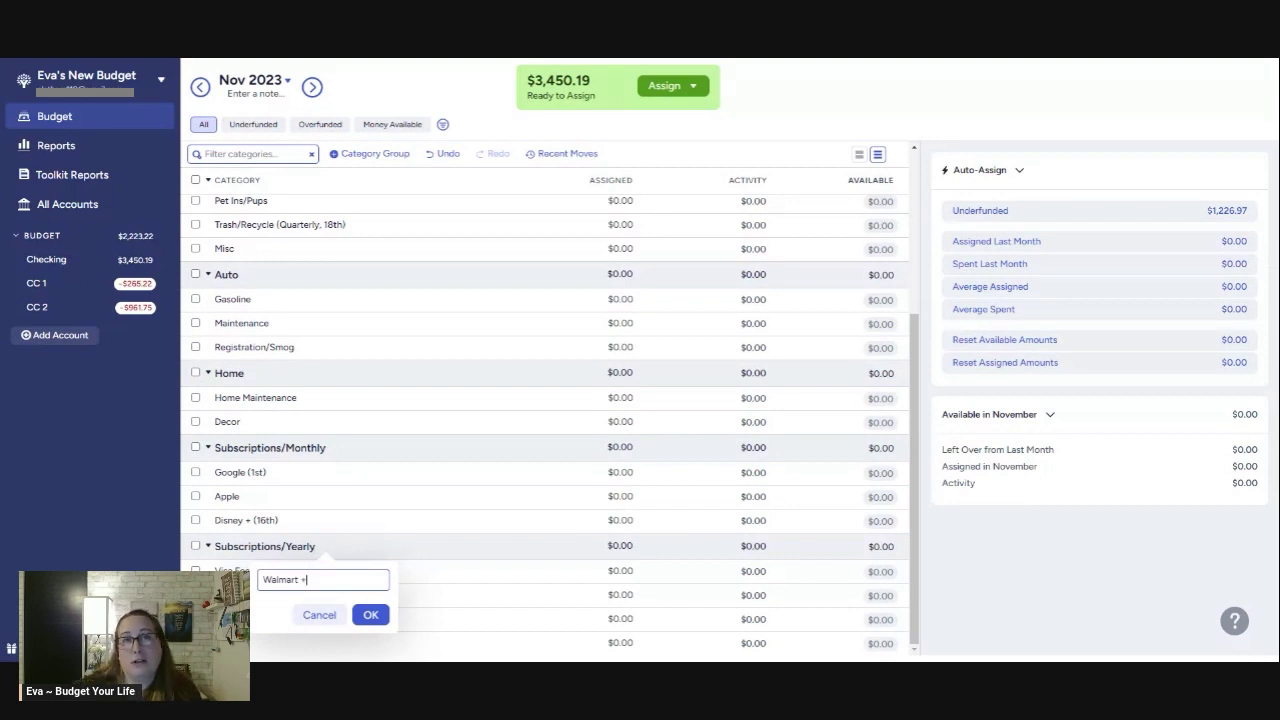
{"action": "type", "text": "+"}
{"action": "left_click", "coordinate": [369, 615]}
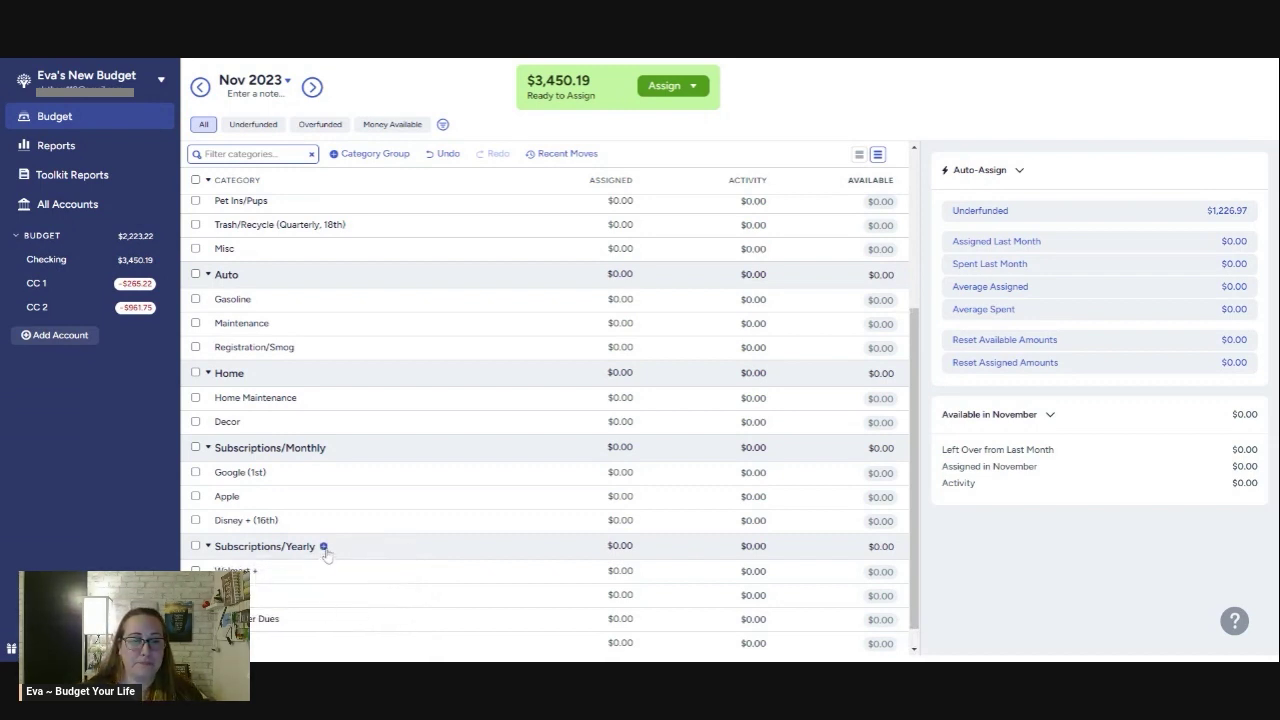
Add a category named "YNAB" to the Subscriptions/Yearly group.
{"action": "left_click", "coordinate": [324, 547]}
{"action": "type", "text": "YNA"}
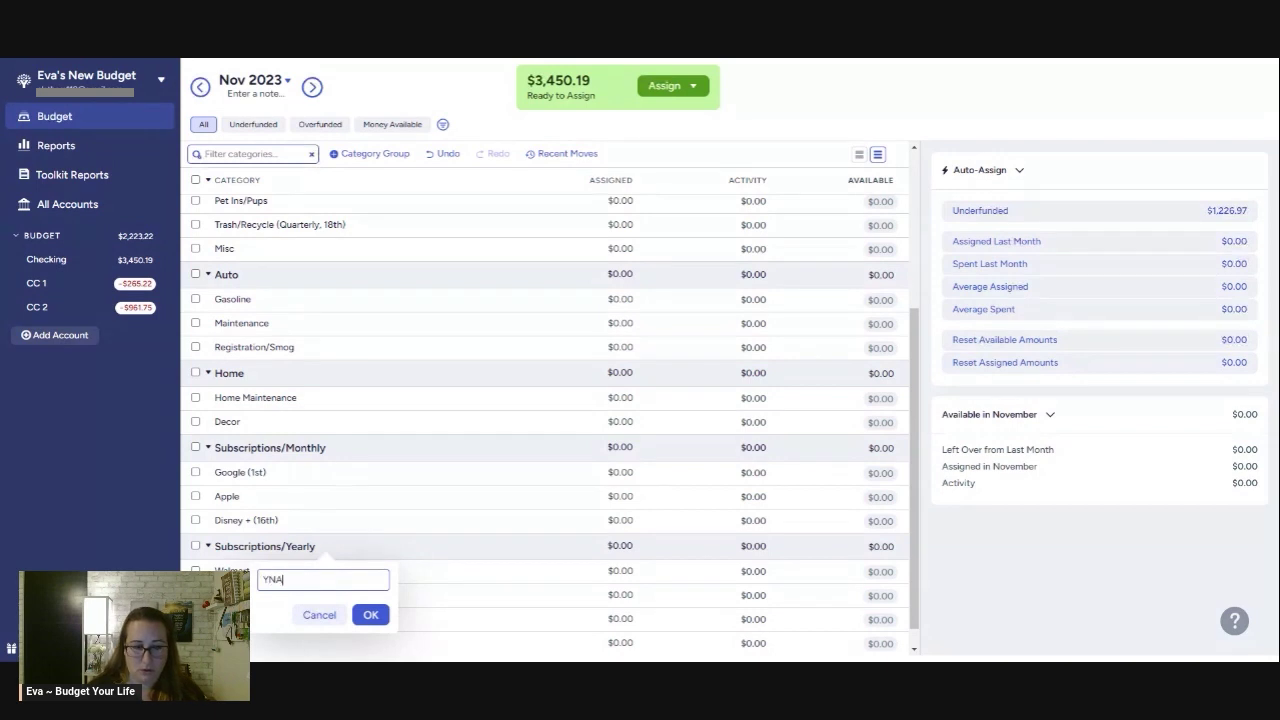
{"action": "type", "text": "B"}
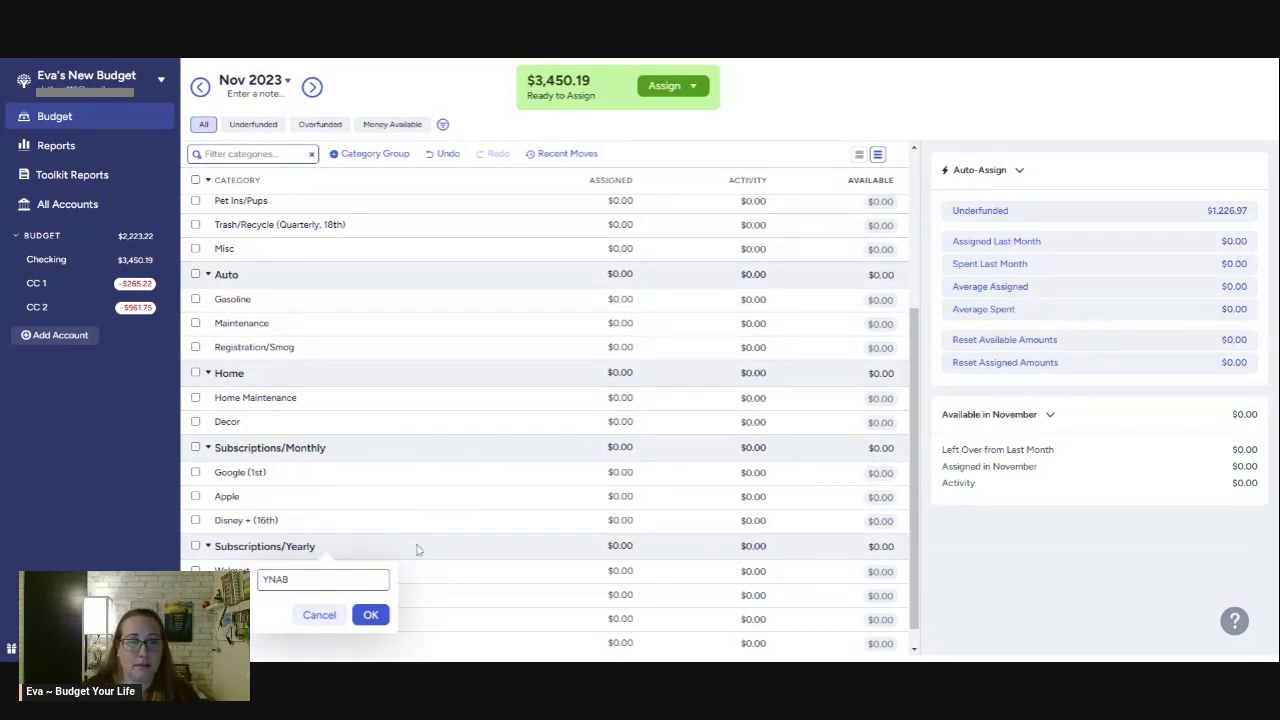
{"action": "left_click", "coordinate": [377, 616]}
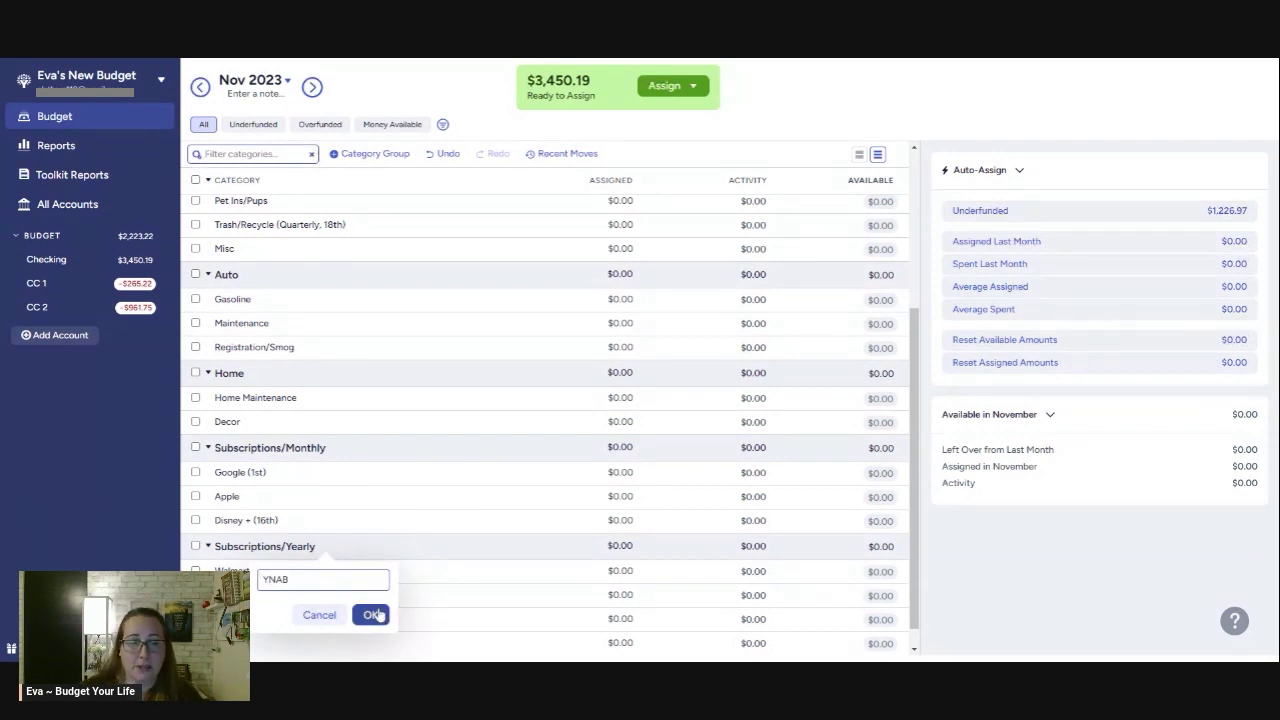
{"action": "left_click", "coordinate": [378, 615]}
{"action": "scroll", "coordinate": [347, 583], "scroll_direction": "down", "scroll_amount": 1}
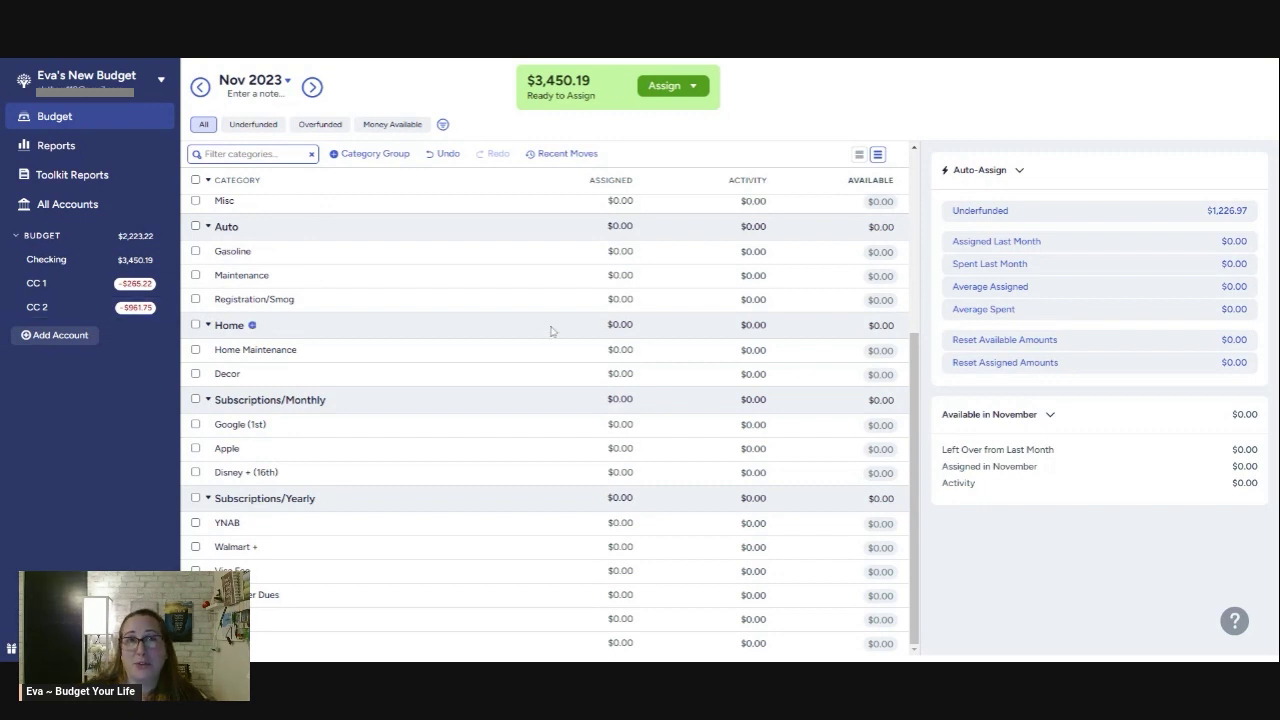
Create a new category group named "Sinking Funds".
{"action": "scroll", "coordinate": [500, 370], "scroll_direction": "up", "scroll_amount": 5}
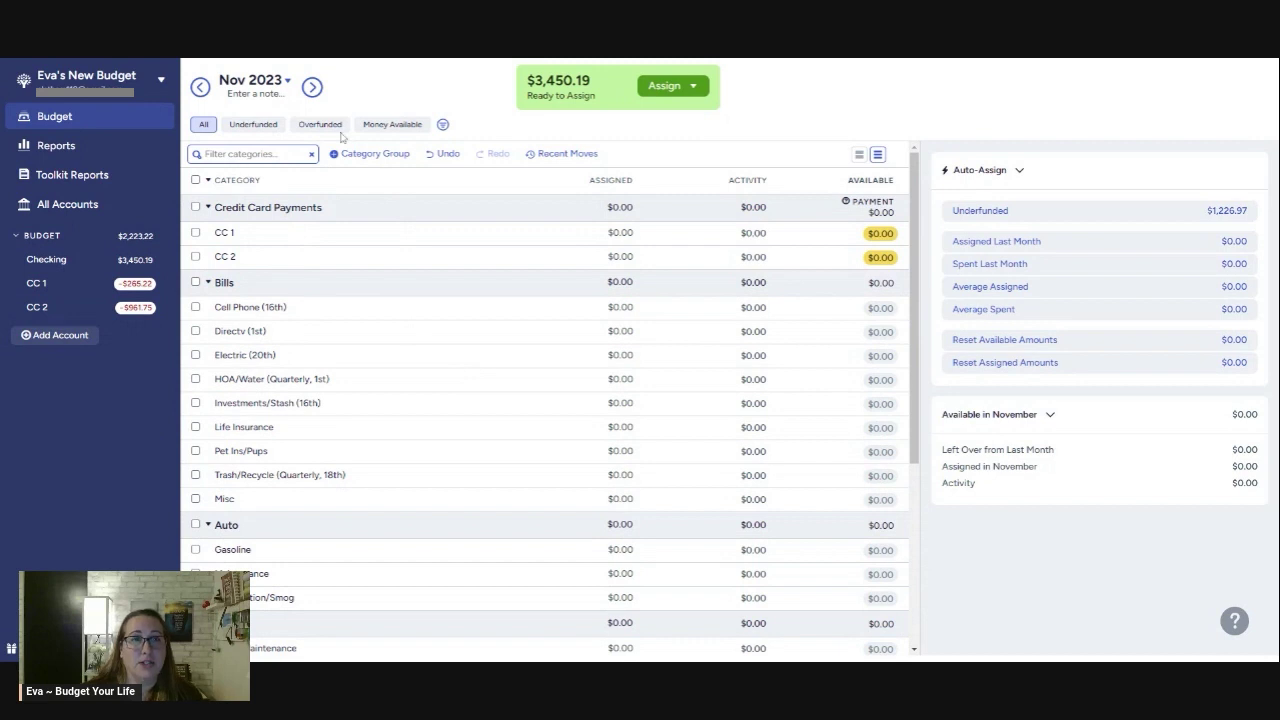
{"action": "scroll", "coordinate": [314, 222], "scroll_direction": "down", "scroll_amount": 1}
{"action": "scroll", "coordinate": [318, 218], "scroll_direction": "up", "scroll_amount": 1}
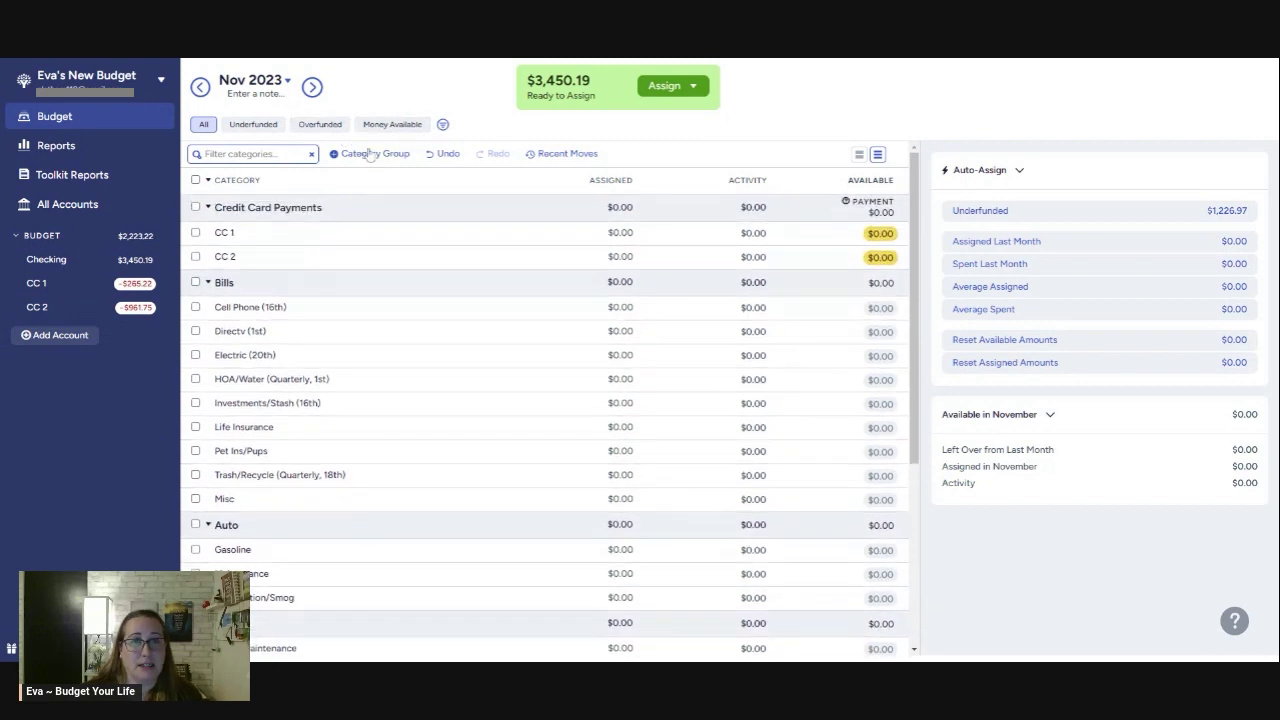
{"action": "left_click", "coordinate": [364, 155]}
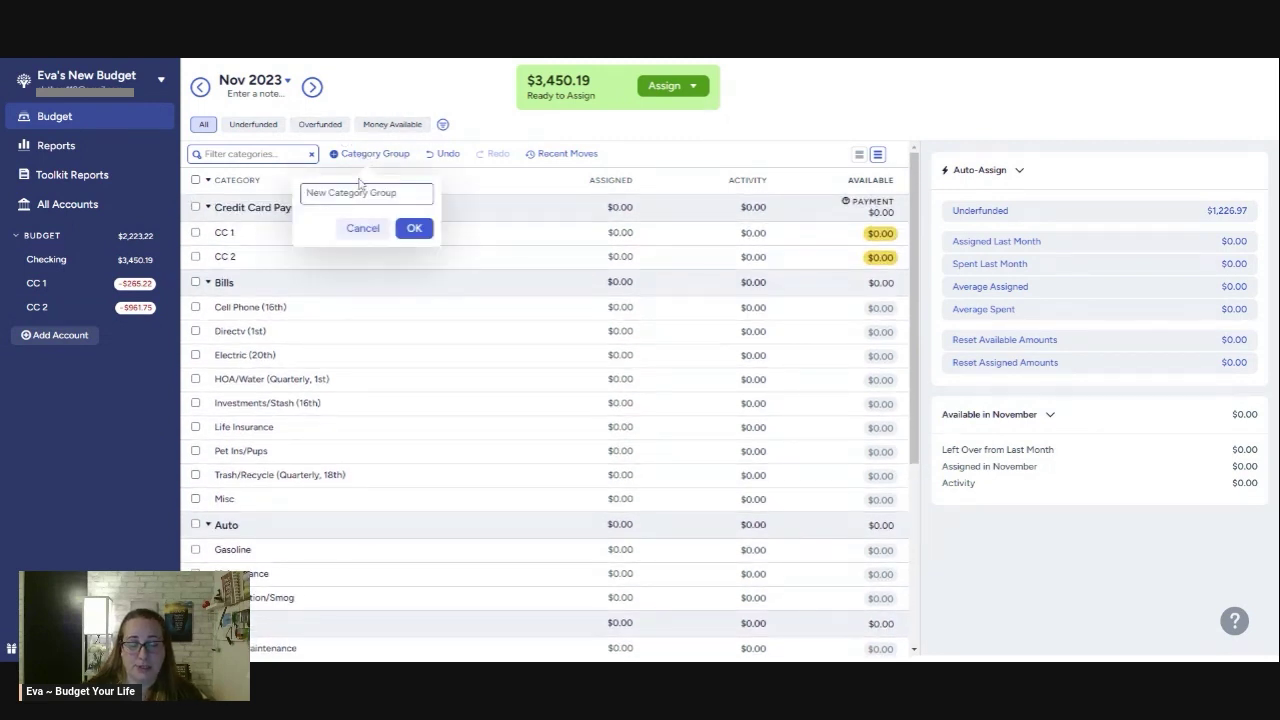
{"action": "type", "text": "Sinkin"}
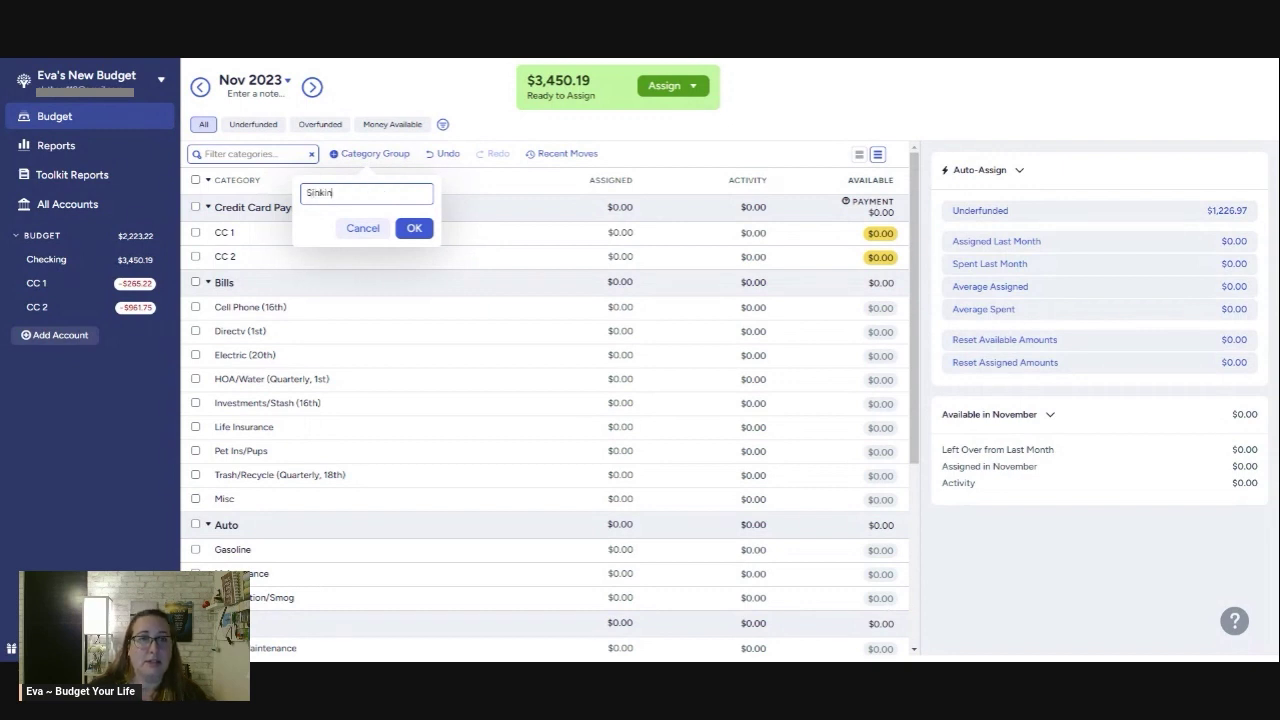
{"action": "type", "text": "g Fund"}
{"action": "key", "text": "BackSpace"}
{"action": "key", "text": "BackSpace"}
{"action": "key", "text": "BackSpace"}
{"action": "type", "text": "un"}
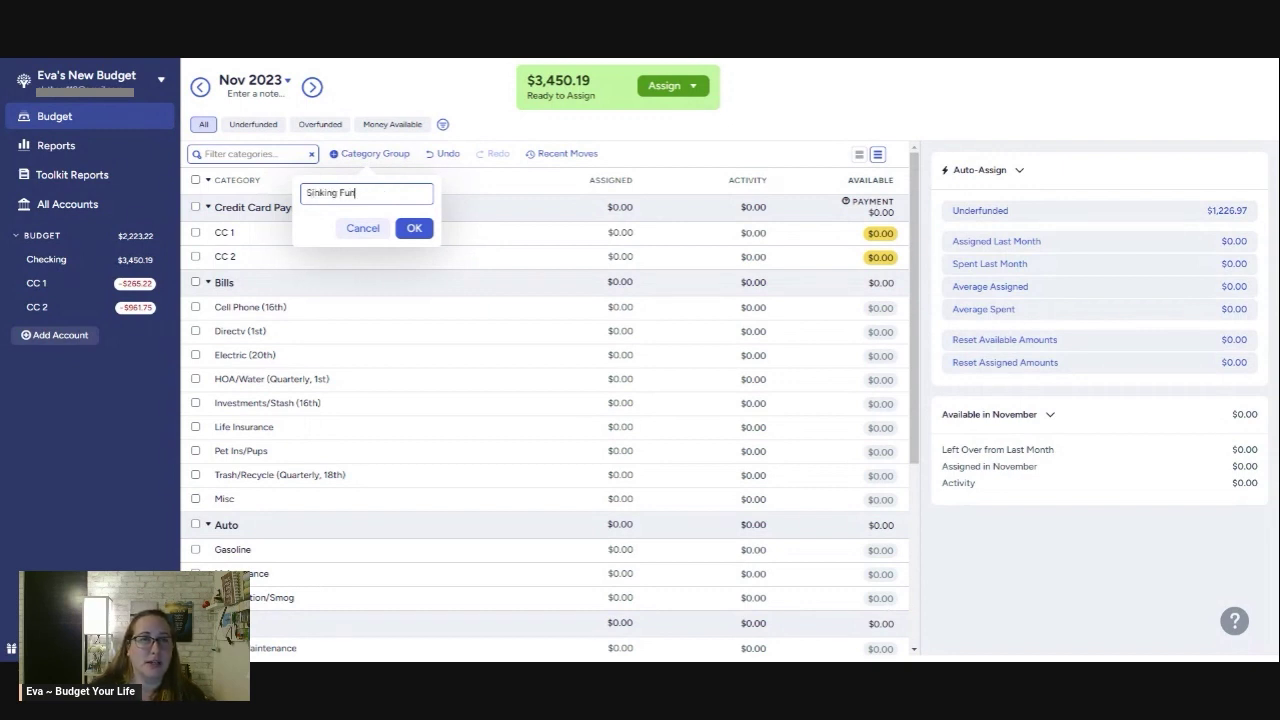
{"action": "type", "text": "ds"}
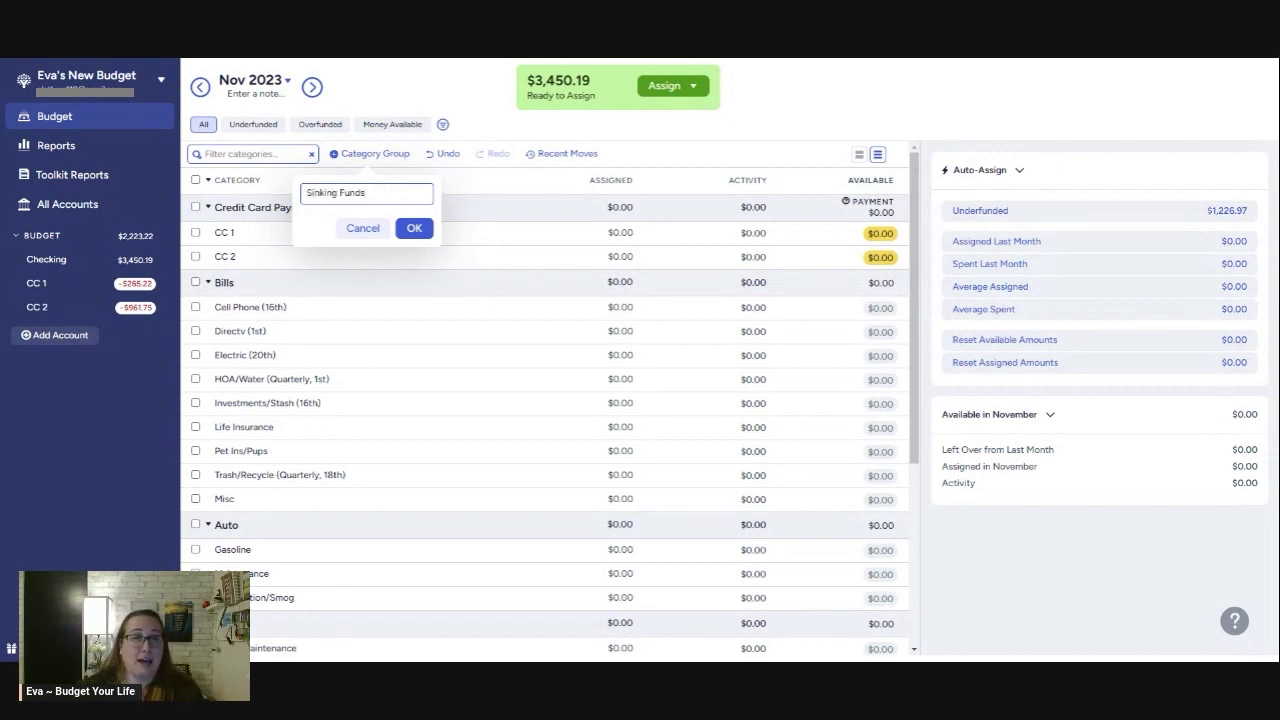
{"action": "left_click", "coordinate": [422, 230]}
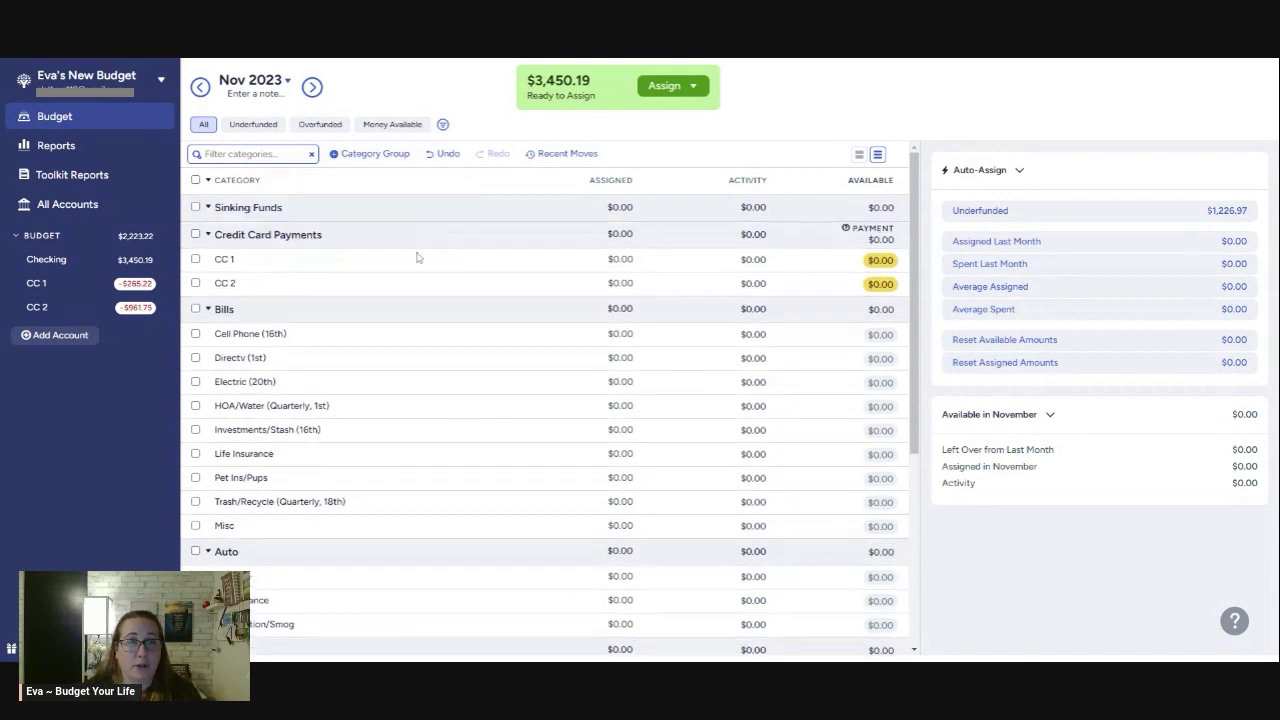
Move the Sinking Funds group to the end of the category list, below Subscriptions/Yearly.
{"action": "scroll", "coordinate": [384, 533], "scroll_direction": "down", "scroll_amount": 3}
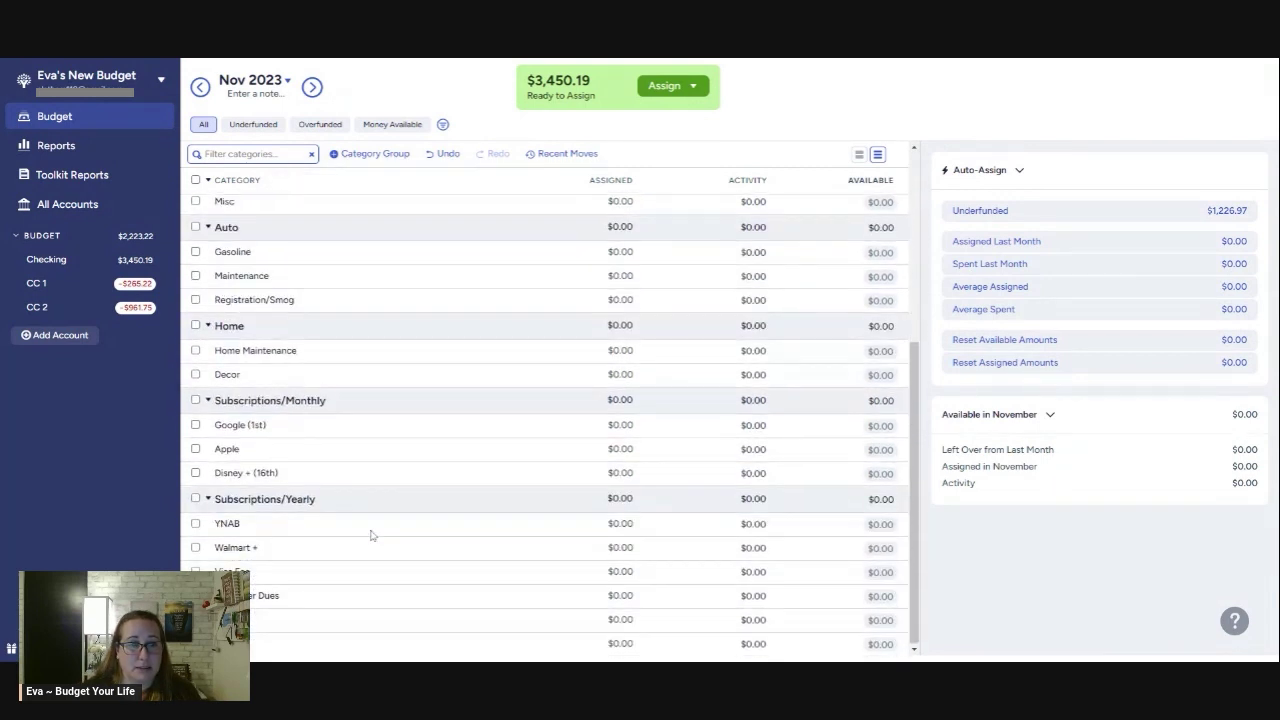
{"action": "scroll", "coordinate": [371, 533], "scroll_direction": "up", "scroll_amount": 5}
{"action": "left_click_drag", "start_coordinate": [222, 210], "coordinate": [224, 365]}
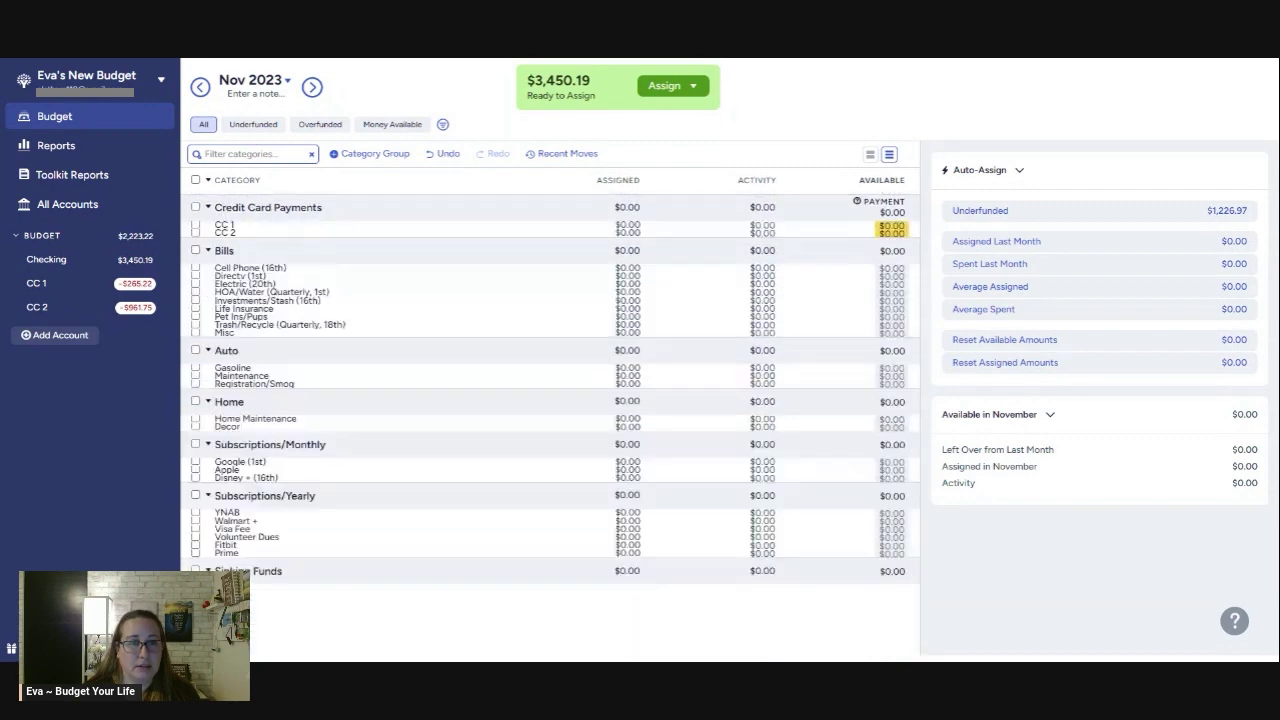
Add a category named "Babe" to the Sinking Funds group.
{"action": "scroll", "coordinate": [348, 430], "scroll_direction": "down", "scroll_amount": 3}
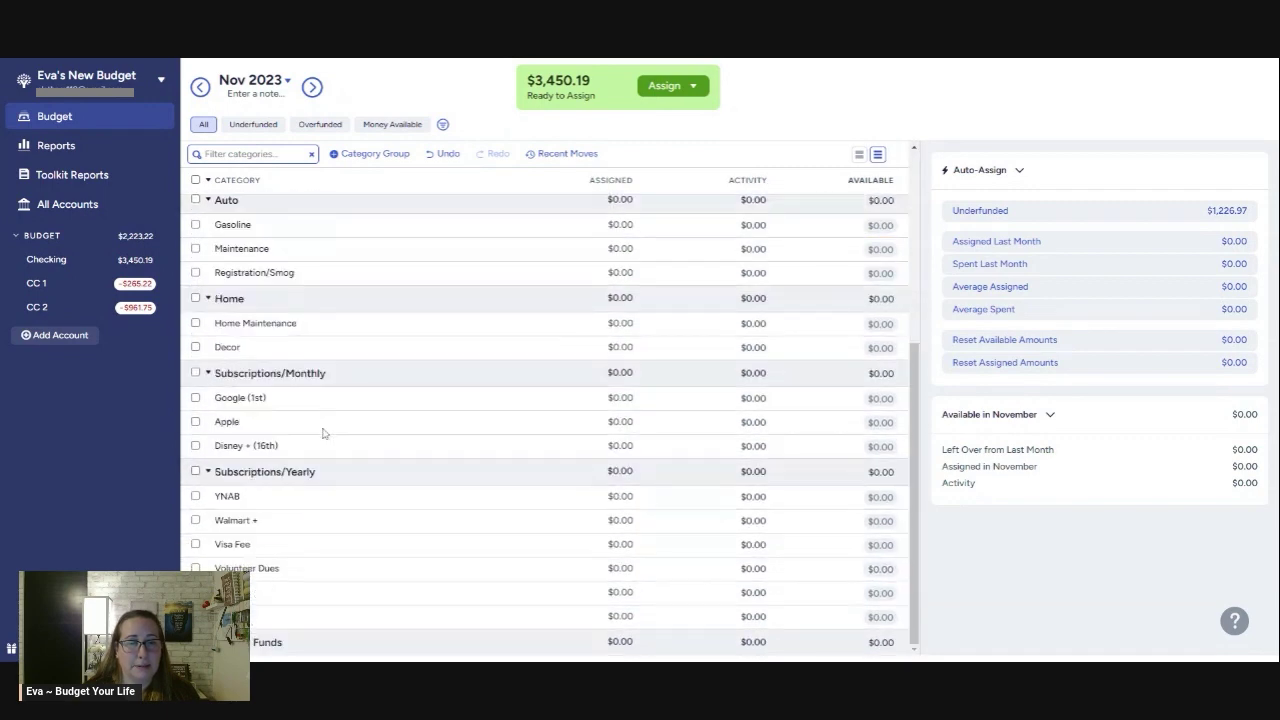
{"action": "left_click", "coordinate": [290, 644]}
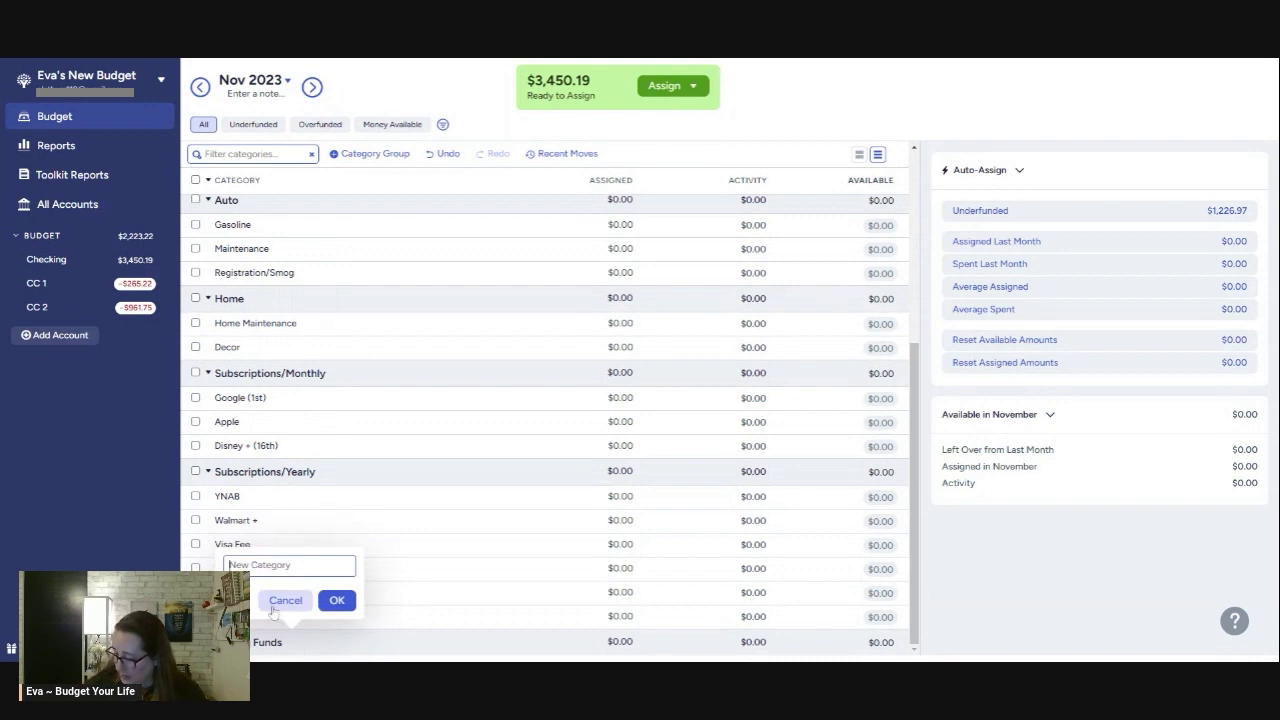
{"action": "type", "text": "Babe"}
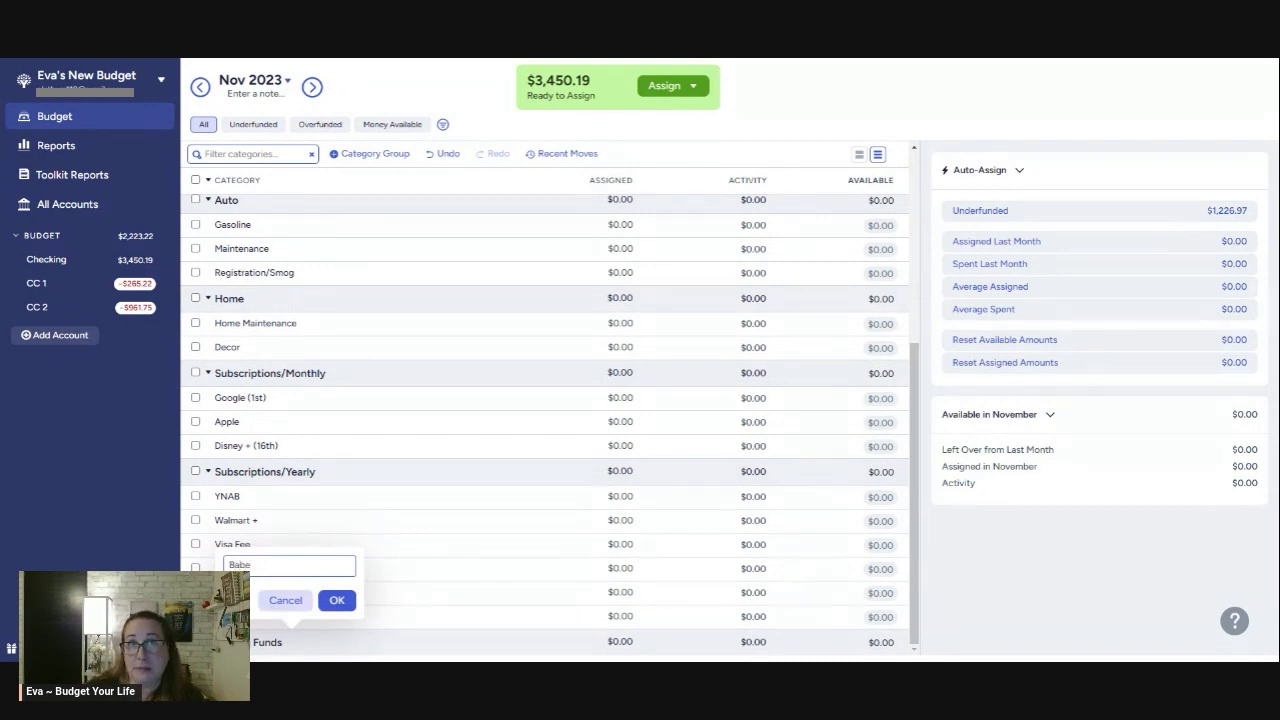
{"action": "left_click", "coordinate": [337, 600]}
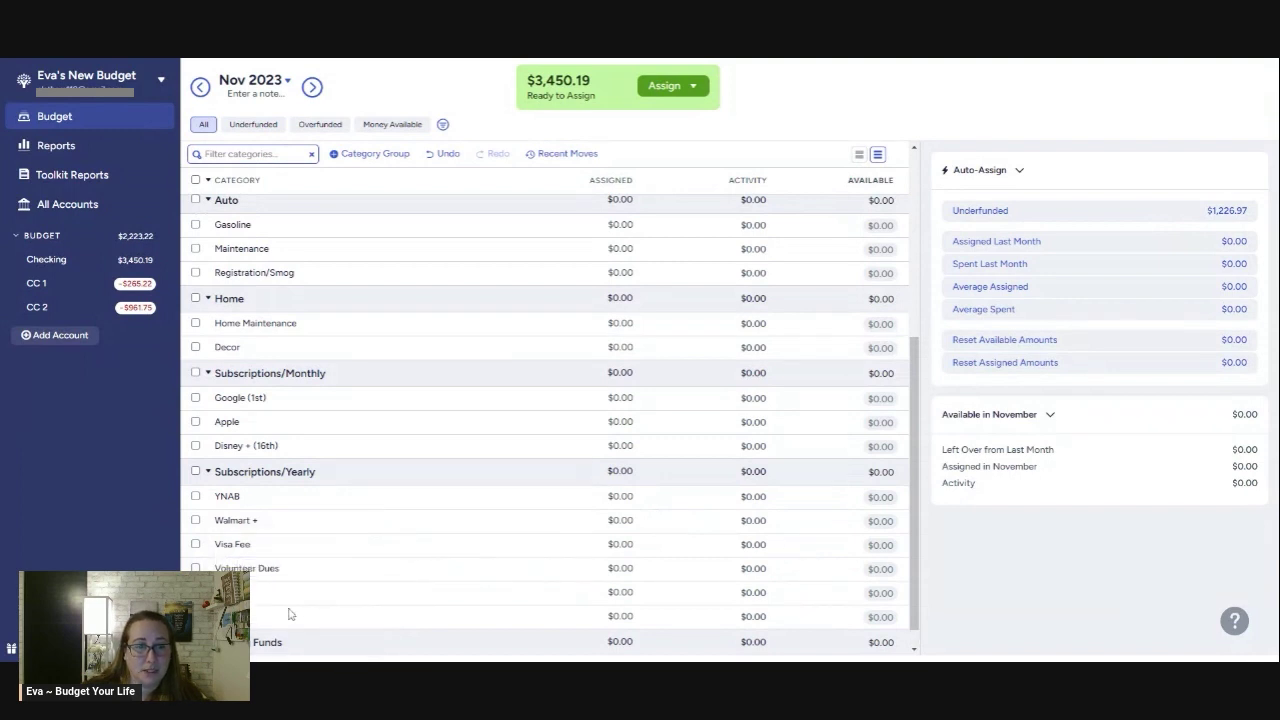
Add a category named "Christmas" to the Sinking Funds group.
{"action": "left_click", "coordinate": [290, 643]}
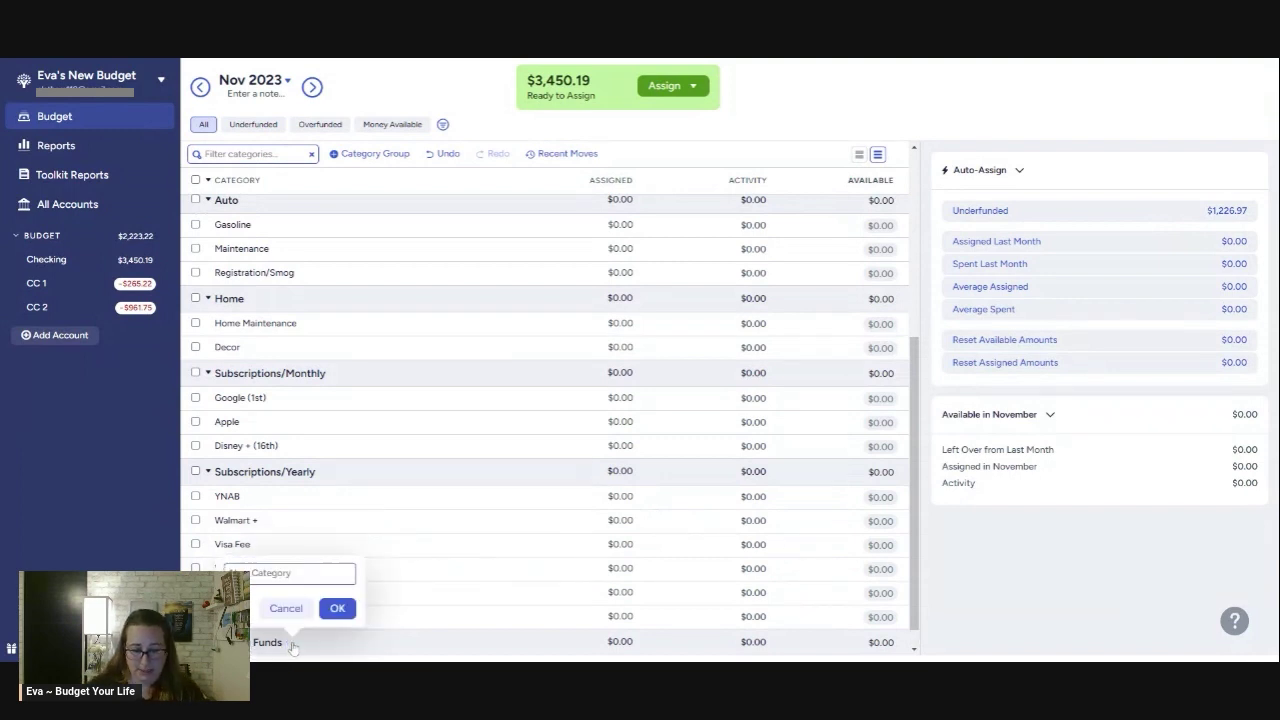
{"action": "type", "text": "Christmas"}
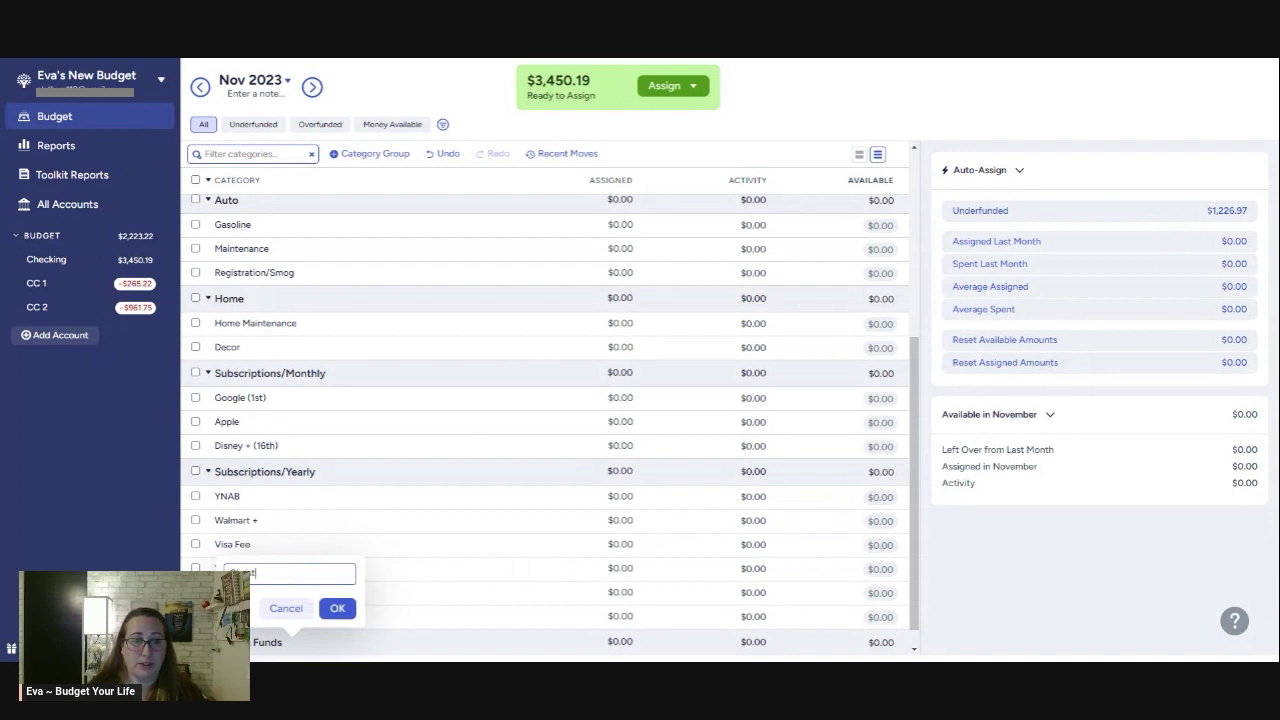
{"action": "left_click", "coordinate": [337, 608]}
Add a category named "Clothing" to the Sinking Funds group.
{"action": "scroll", "coordinate": [300, 500], "scroll_direction": "down", "scroll_amount": 1}
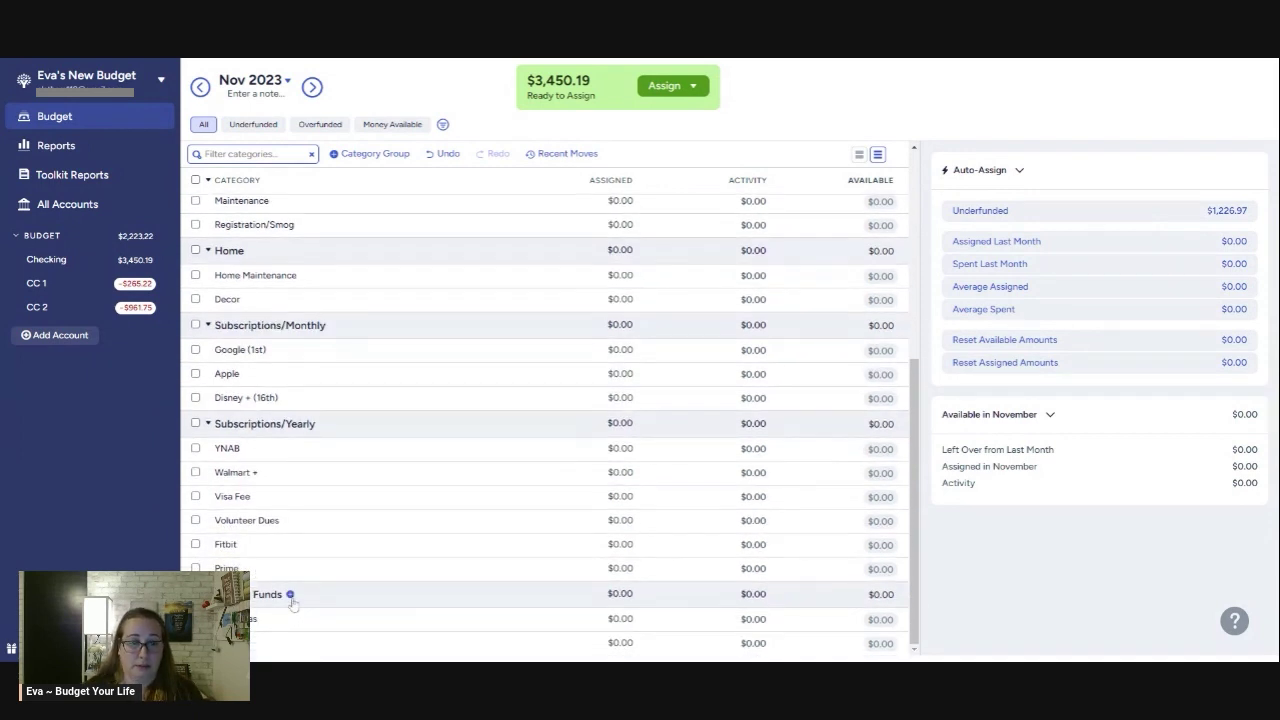
{"action": "left_click", "coordinate": [290, 595]}
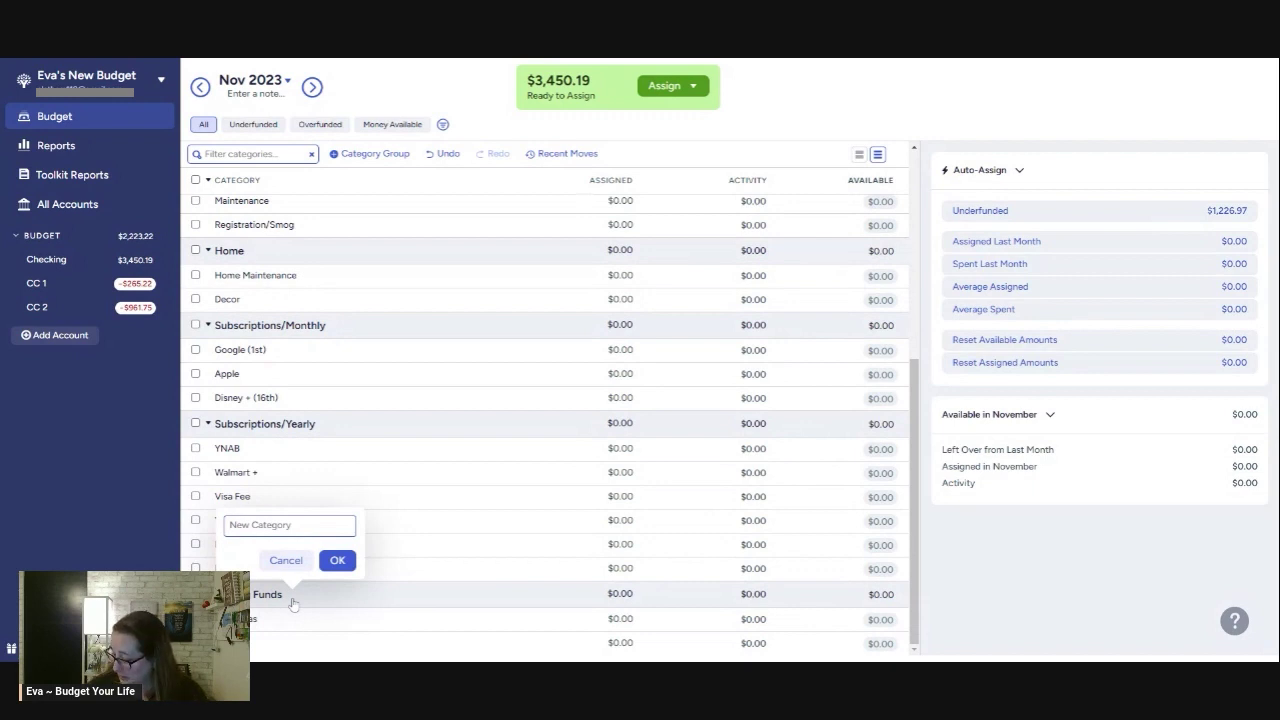
{"action": "type", "text": "Clothing"}
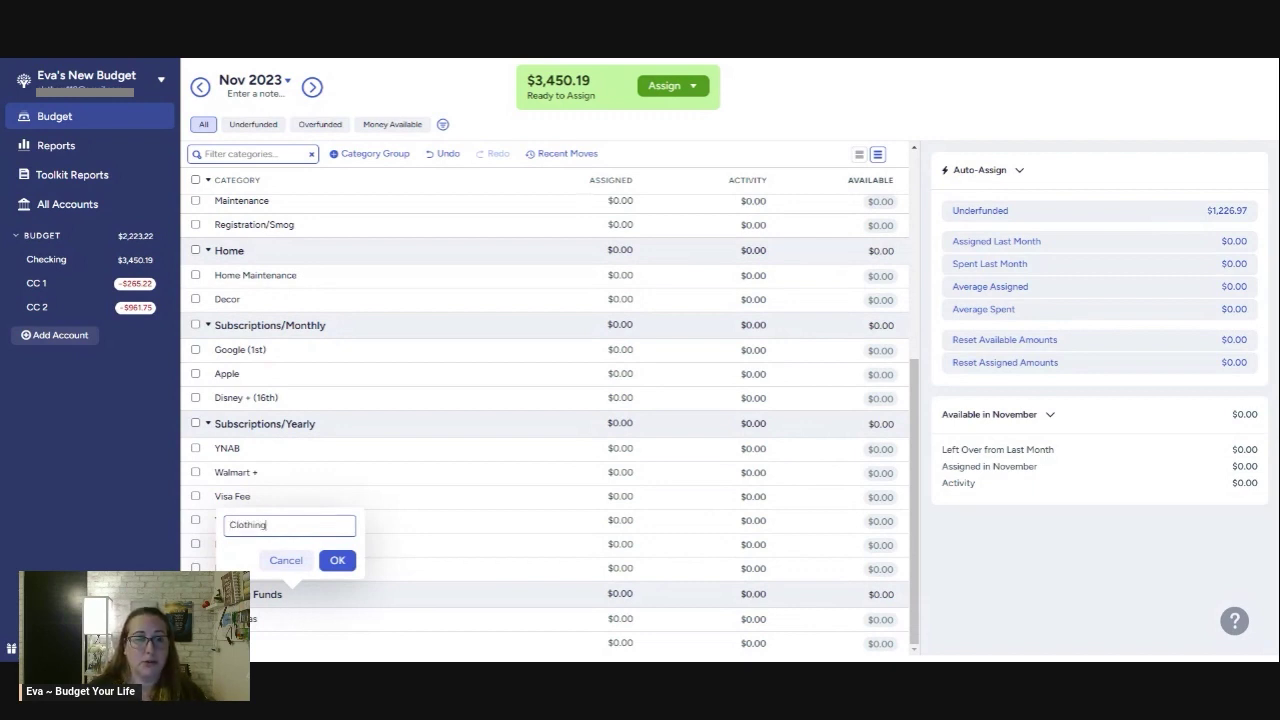
{"action": "left_click", "coordinate": [336, 559]}
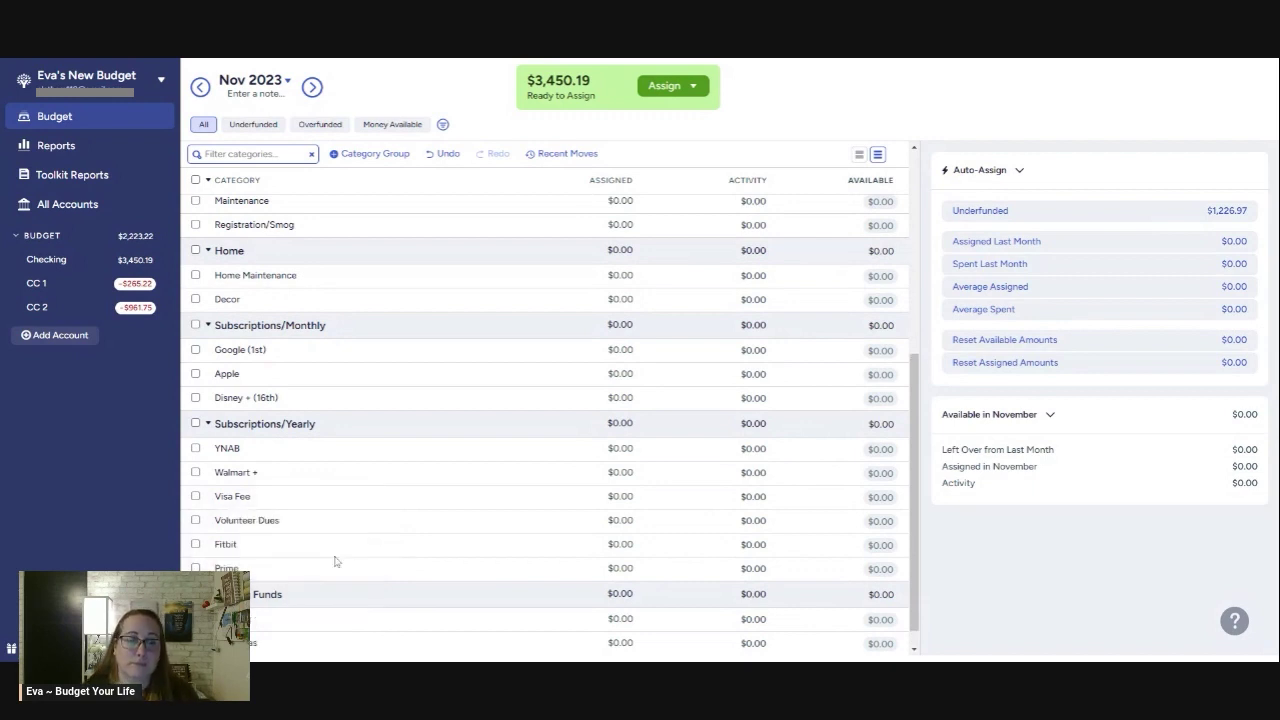
Add a category named "Computer/software" to the Sinking Funds group.
{"action": "left_click", "coordinate": [290, 595]}
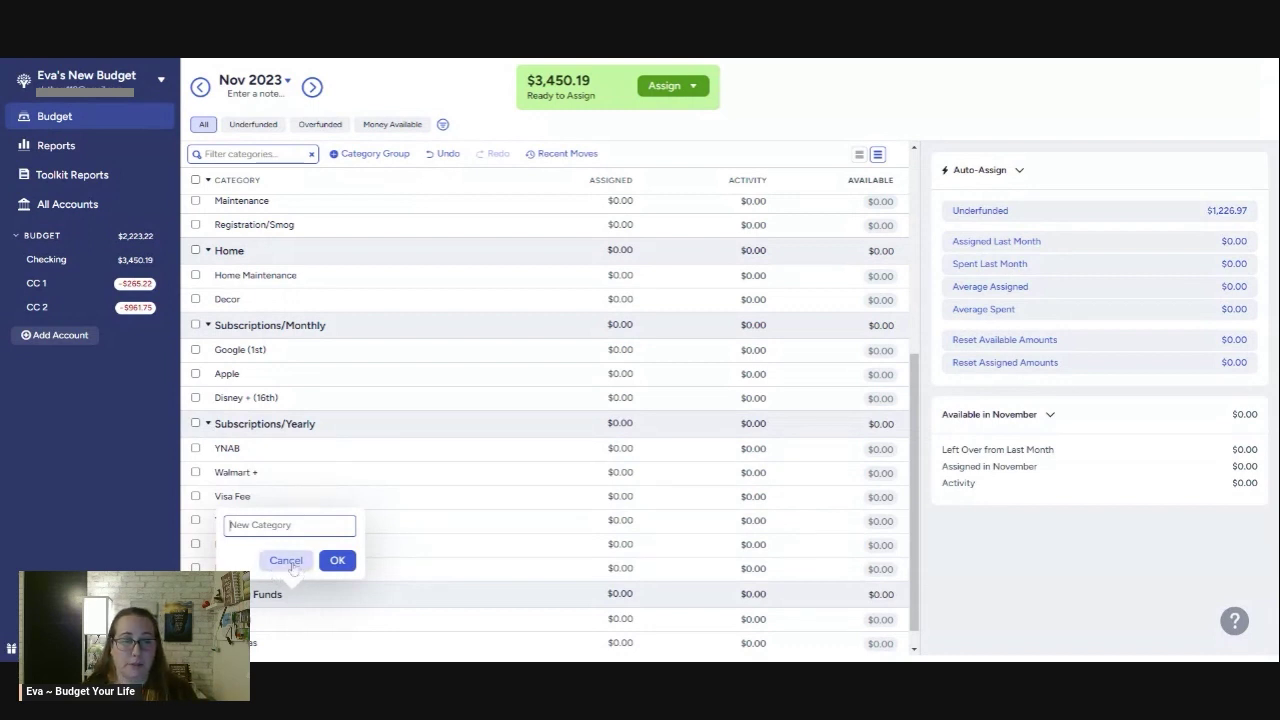
{"action": "left_click", "coordinate": [286, 560]}
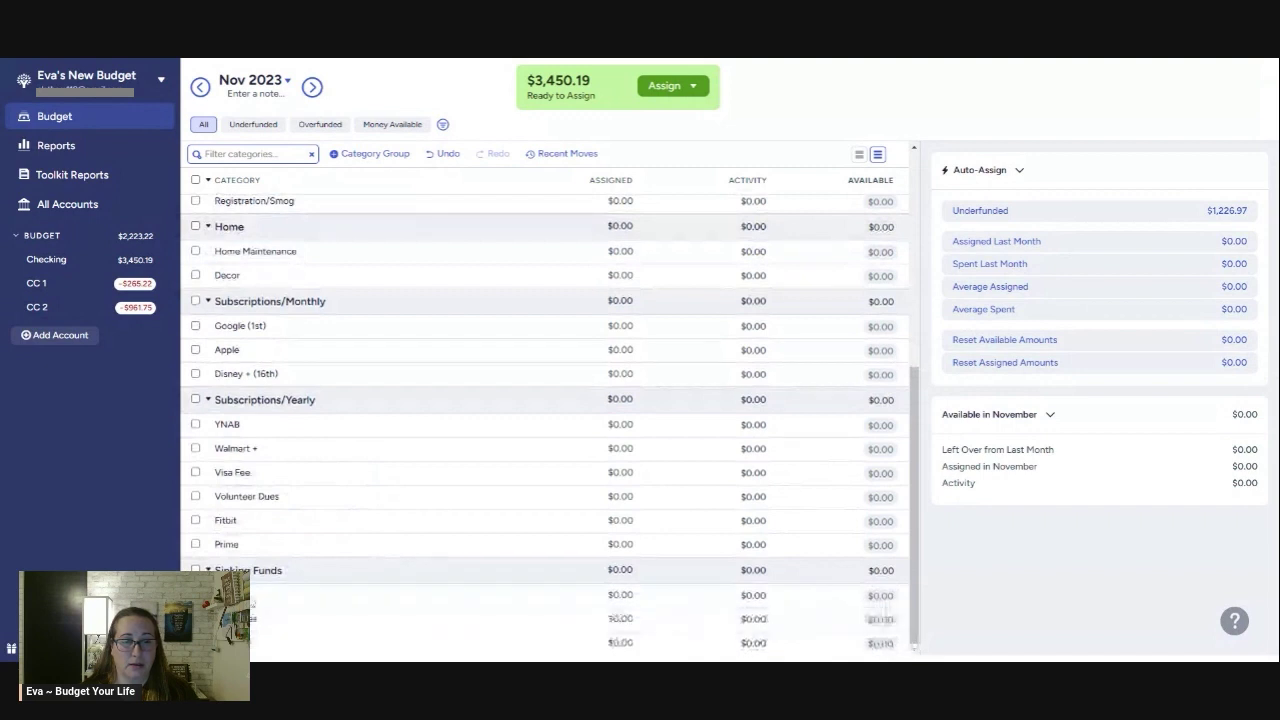
{"action": "left_click", "coordinate": [293, 570]}
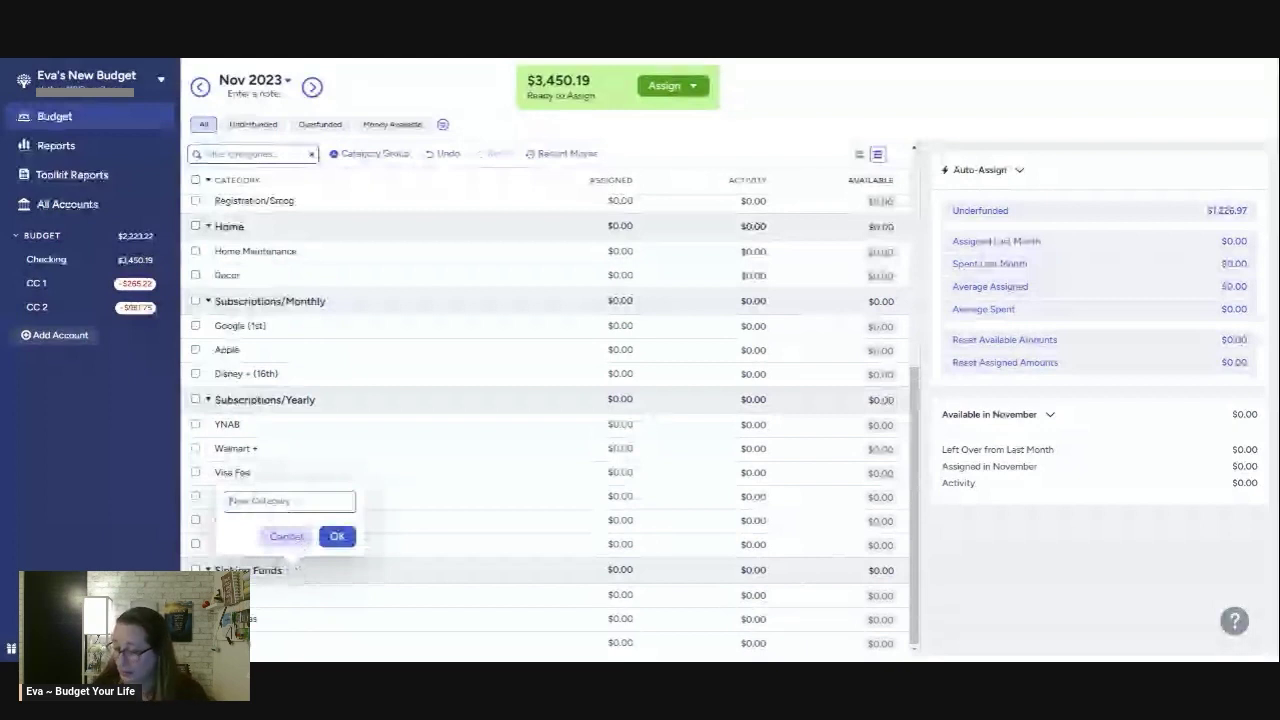
{"action": "type", "text": "Computer/"}
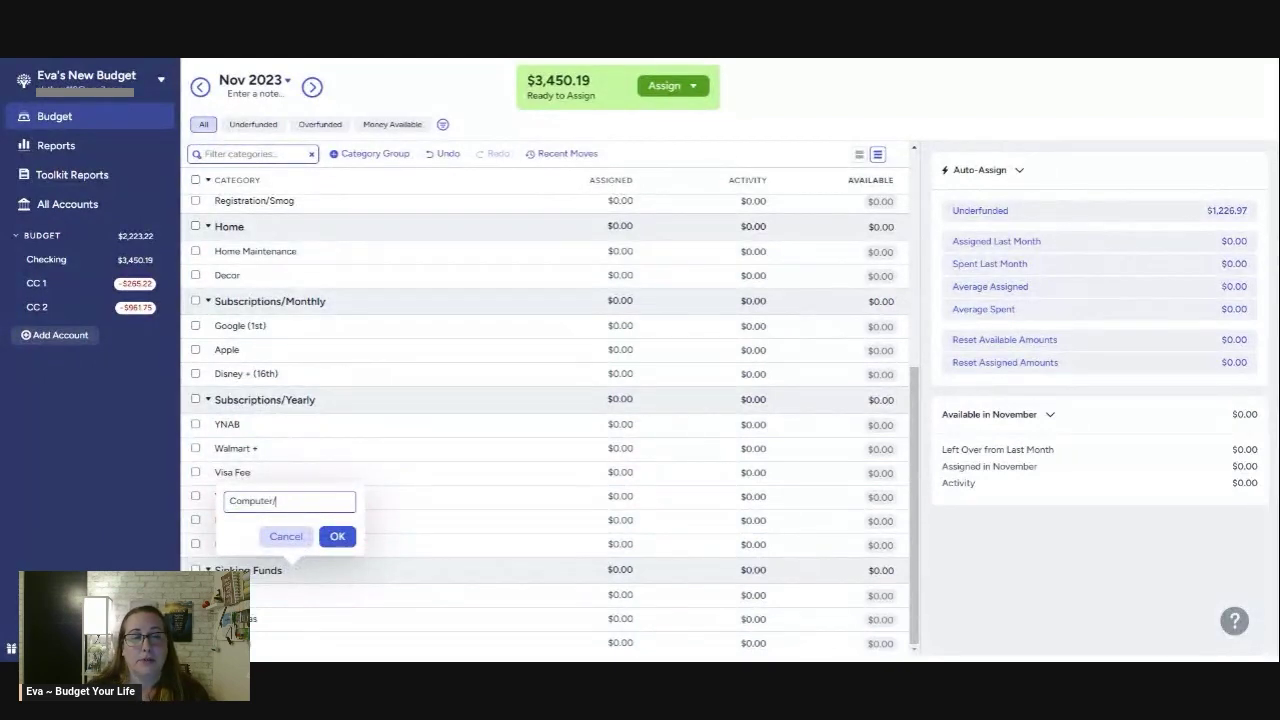
{"action": "type", "text": "software"}
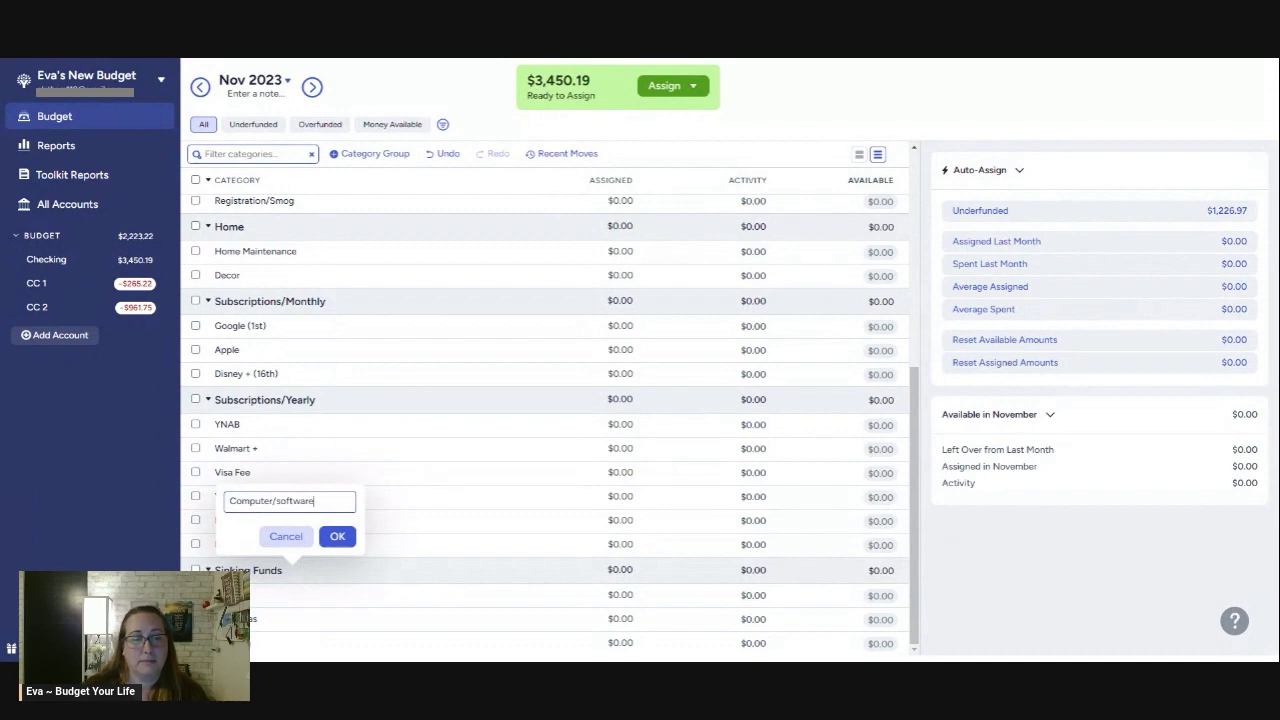
{"action": "left_click", "coordinate": [336, 537]}
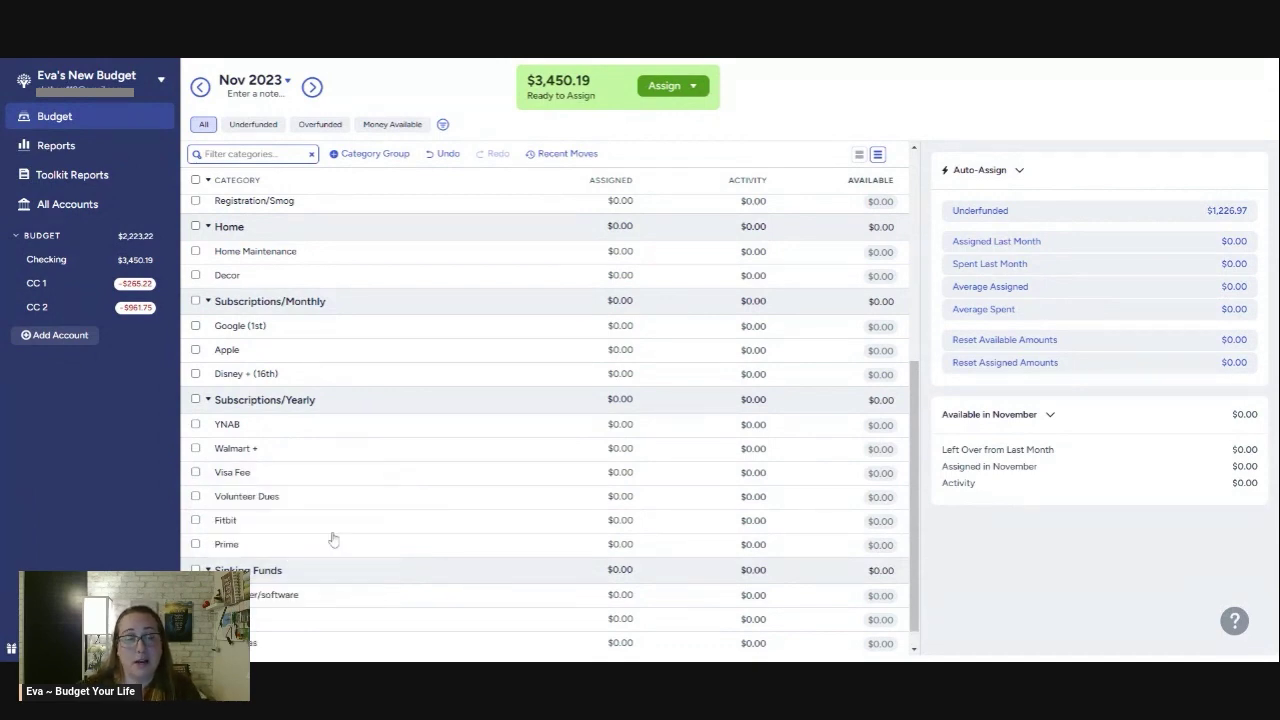
Add a category named "Gifts" to the Sinking Funds group.
{"action": "scroll", "coordinate": [320, 543], "scroll_direction": "down", "scroll_amount": 1}
{"action": "left_click", "coordinate": [296, 548]}
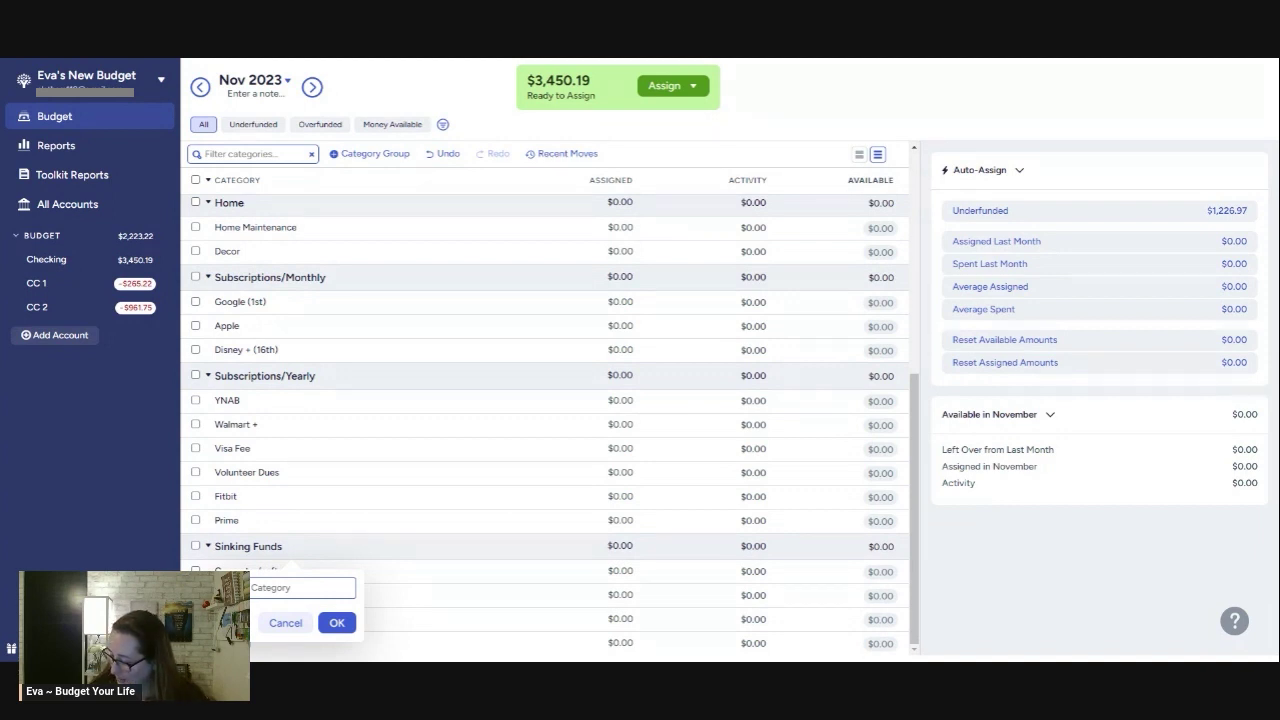
{"action": "type", "text": "C"}
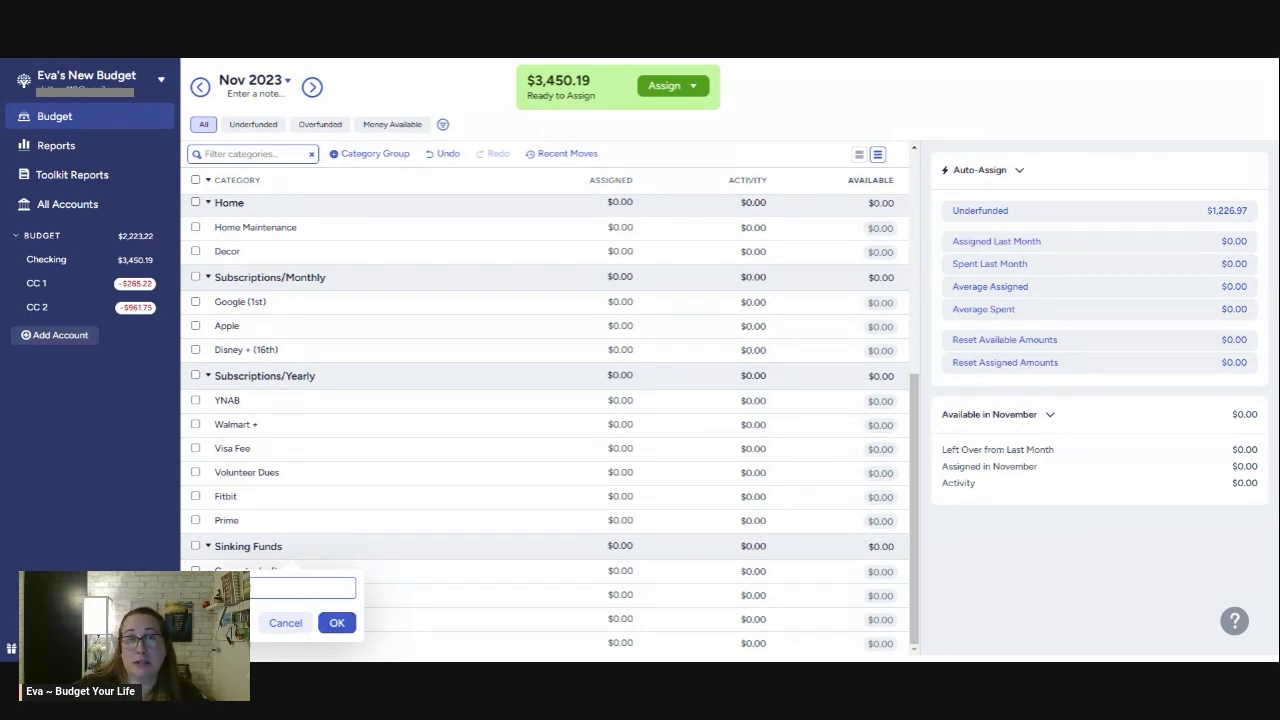
{"action": "left_click", "coordinate": [336, 623]}
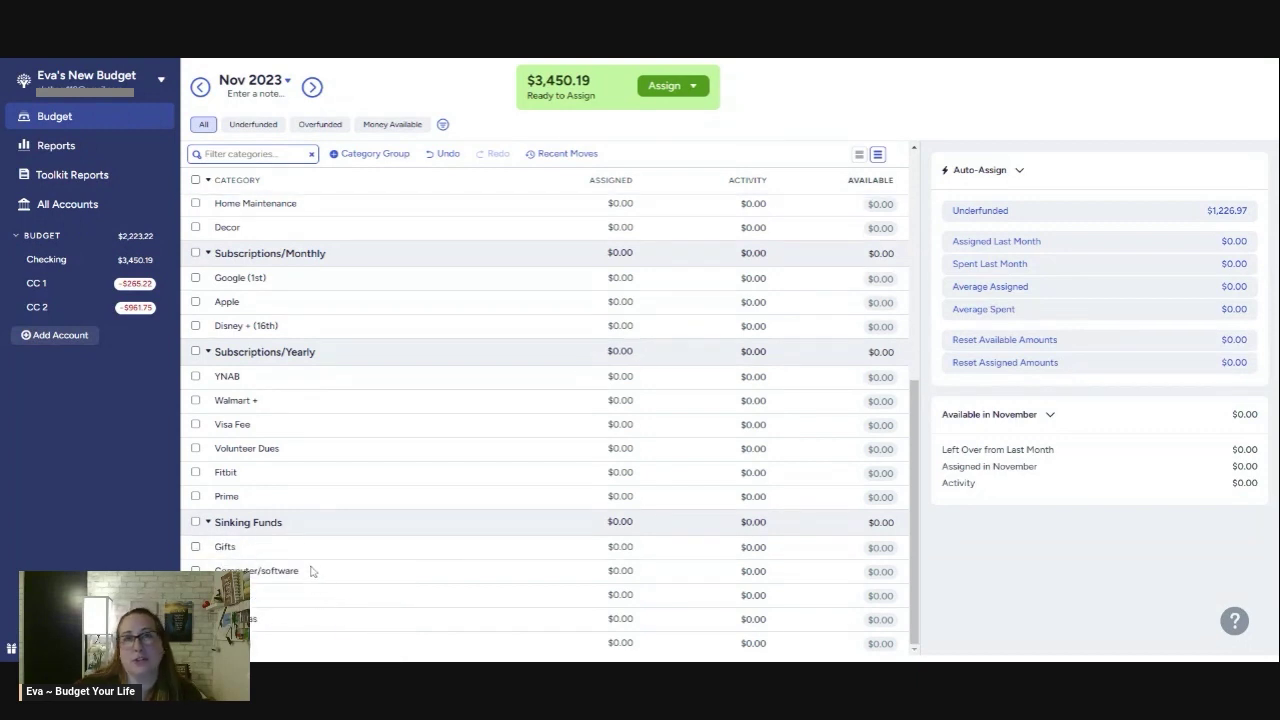
Add categories named "Medical" and "Planner Stuff" to the Sinking Funds group.
{"action": "left_click", "coordinate": [289, 522]}
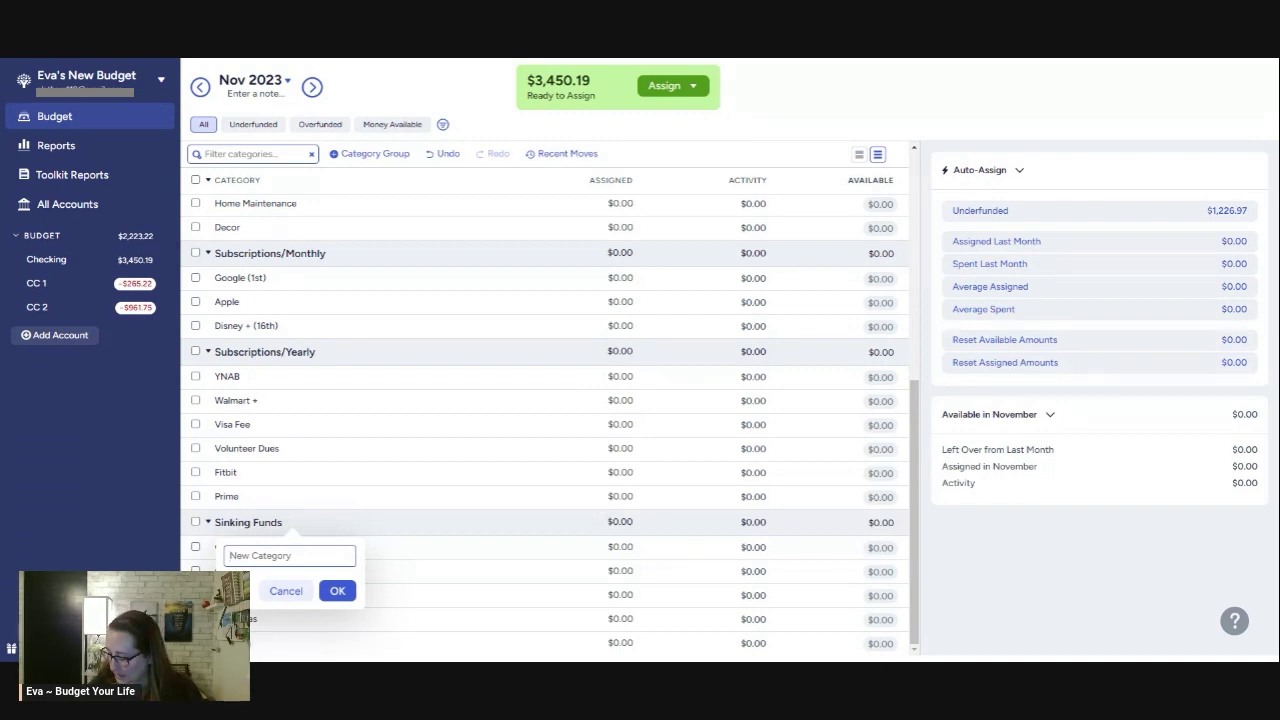
{"action": "type", "text": "Medical"}
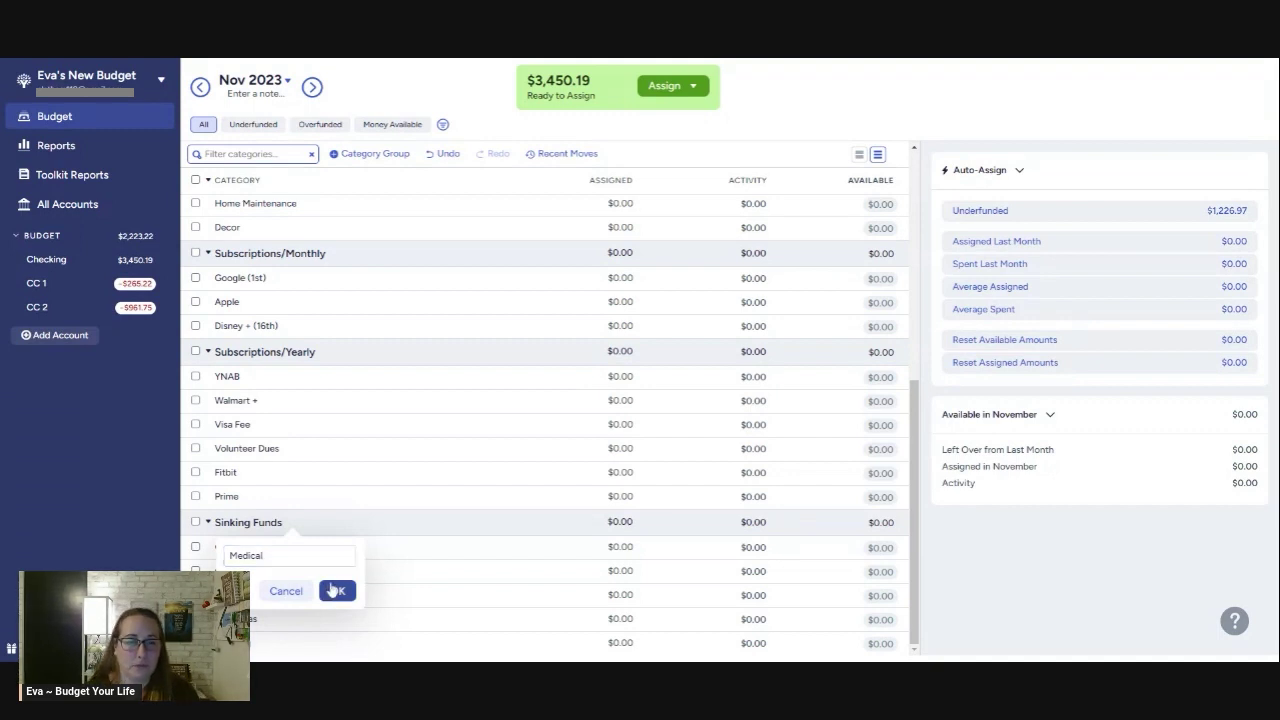
{"action": "left_click", "coordinate": [333, 589]}
{"action": "left_click", "coordinate": [290, 523]}
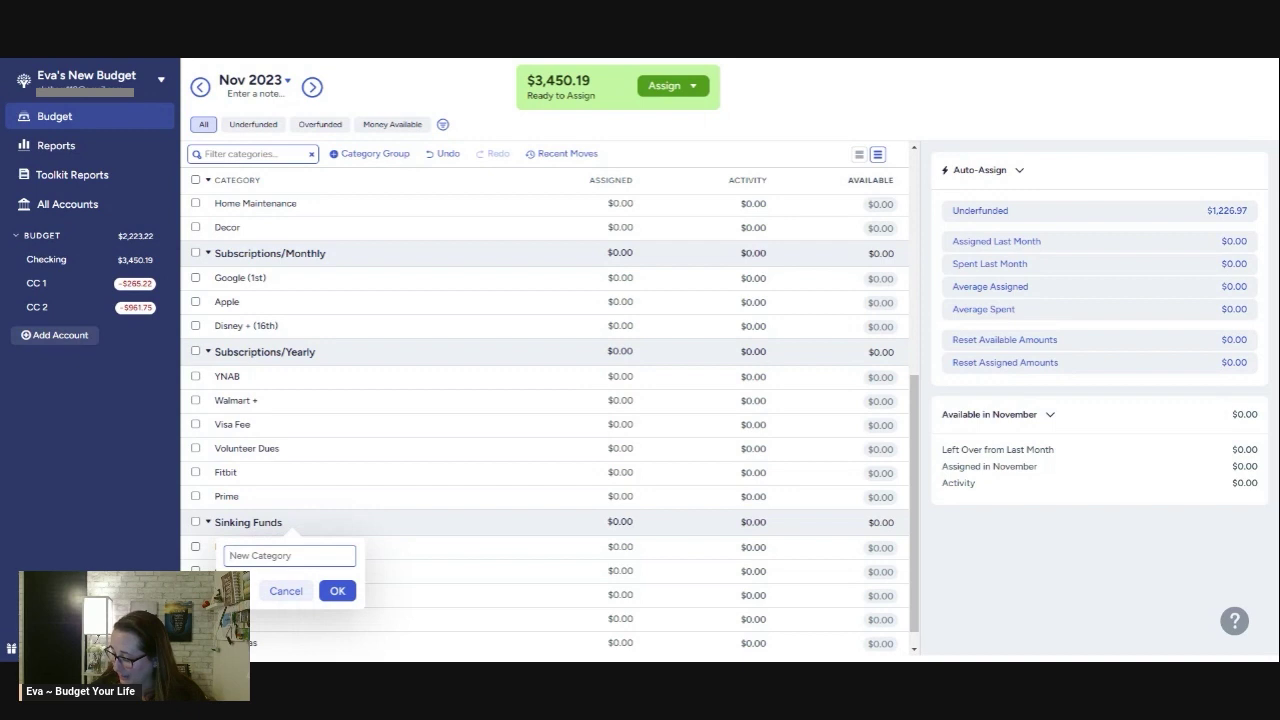
{"action": "type", "text": "Plann"}
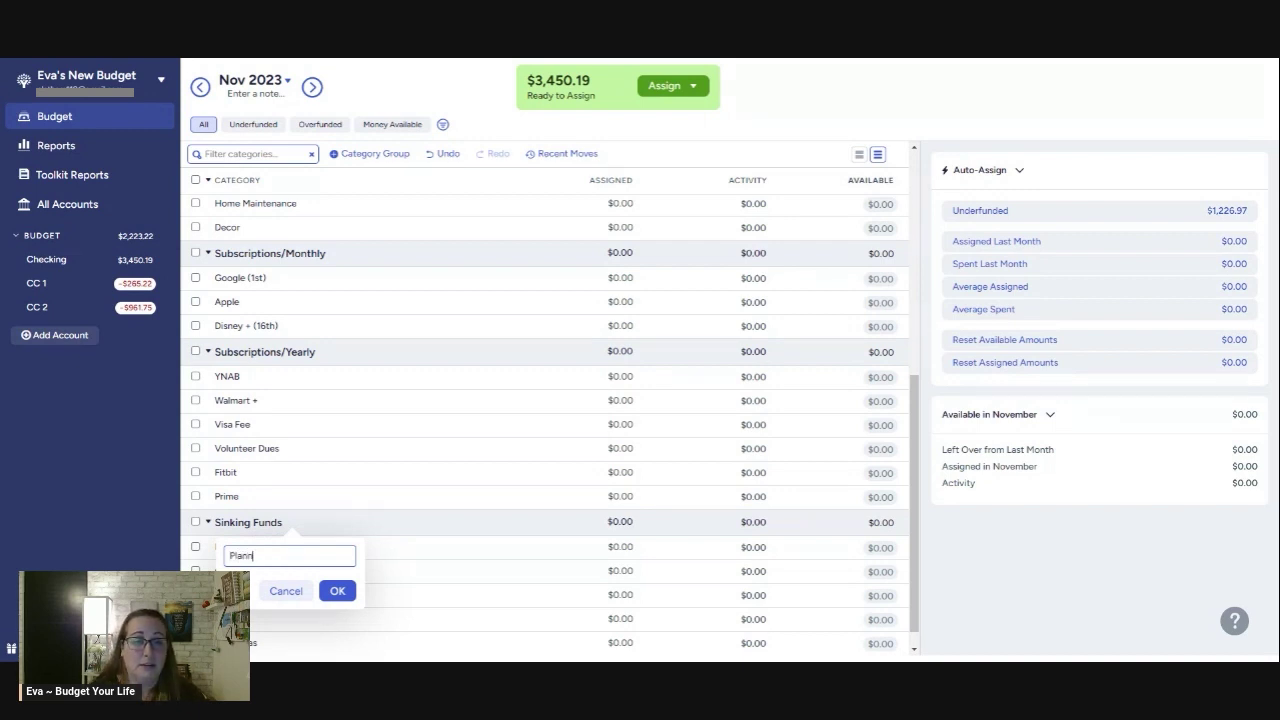
{"action": "type", "text": "er Stuff"}
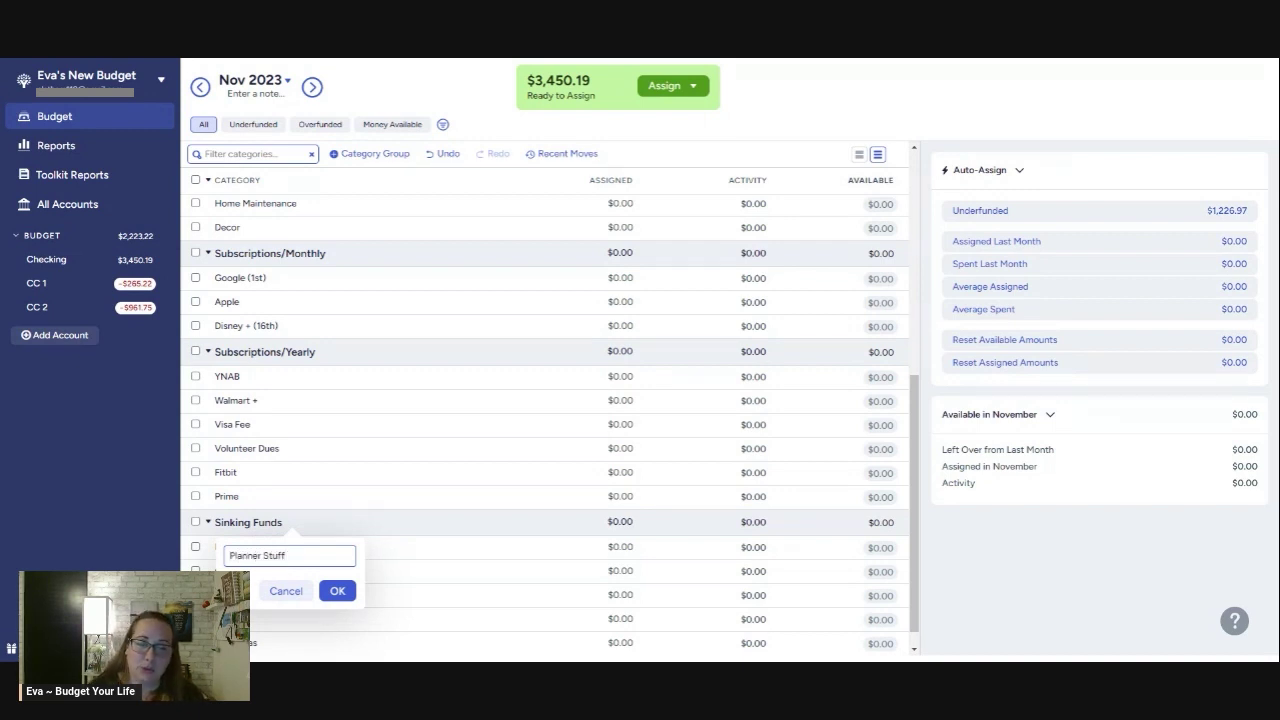
{"action": "left_click", "coordinate": [337, 591]}
Add categories named "Taxes" and "Travel" to the Sinking Funds group.
{"action": "left_click", "coordinate": [290, 523]}
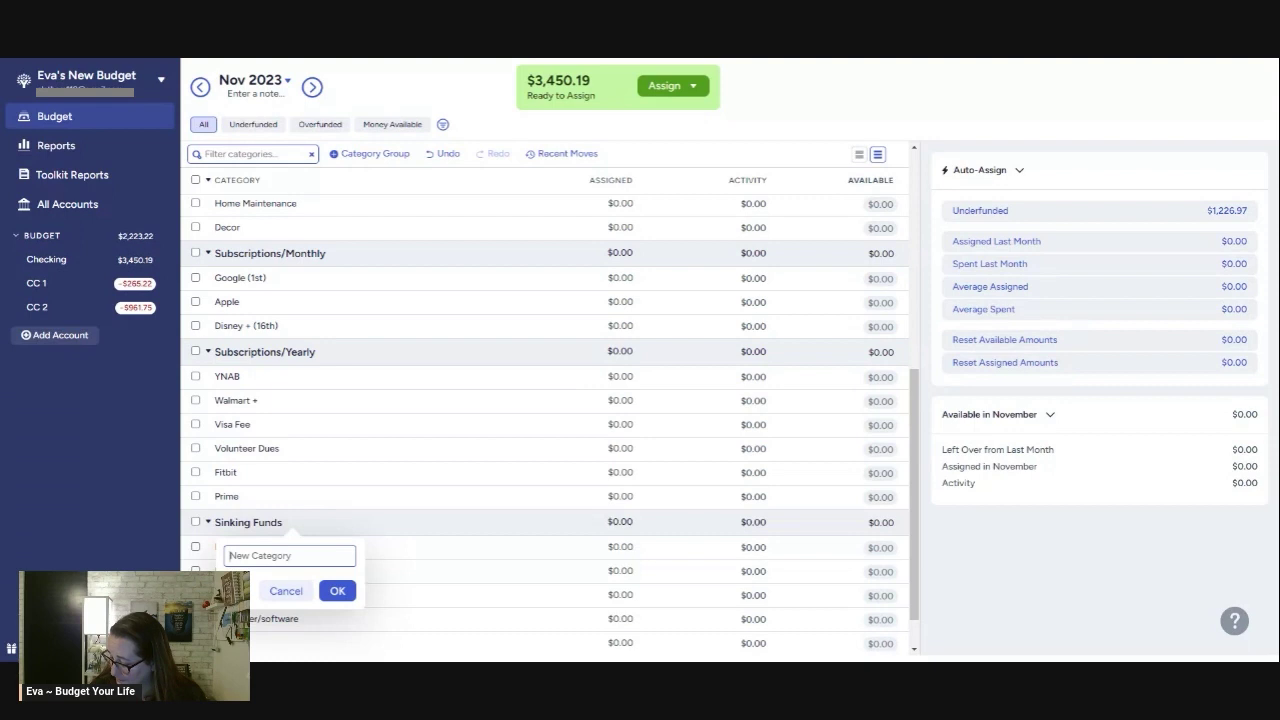
{"action": "type", "text": "Taxes"}
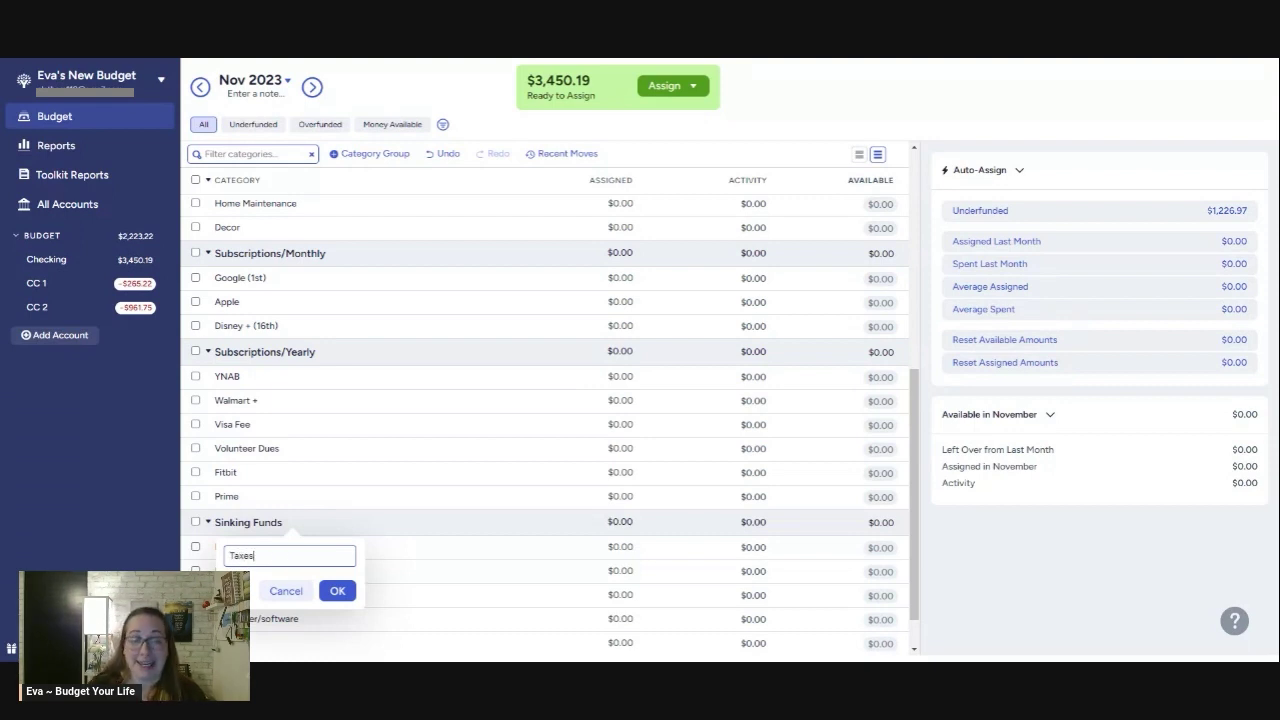
{"action": "left_click", "coordinate": [337, 591]}
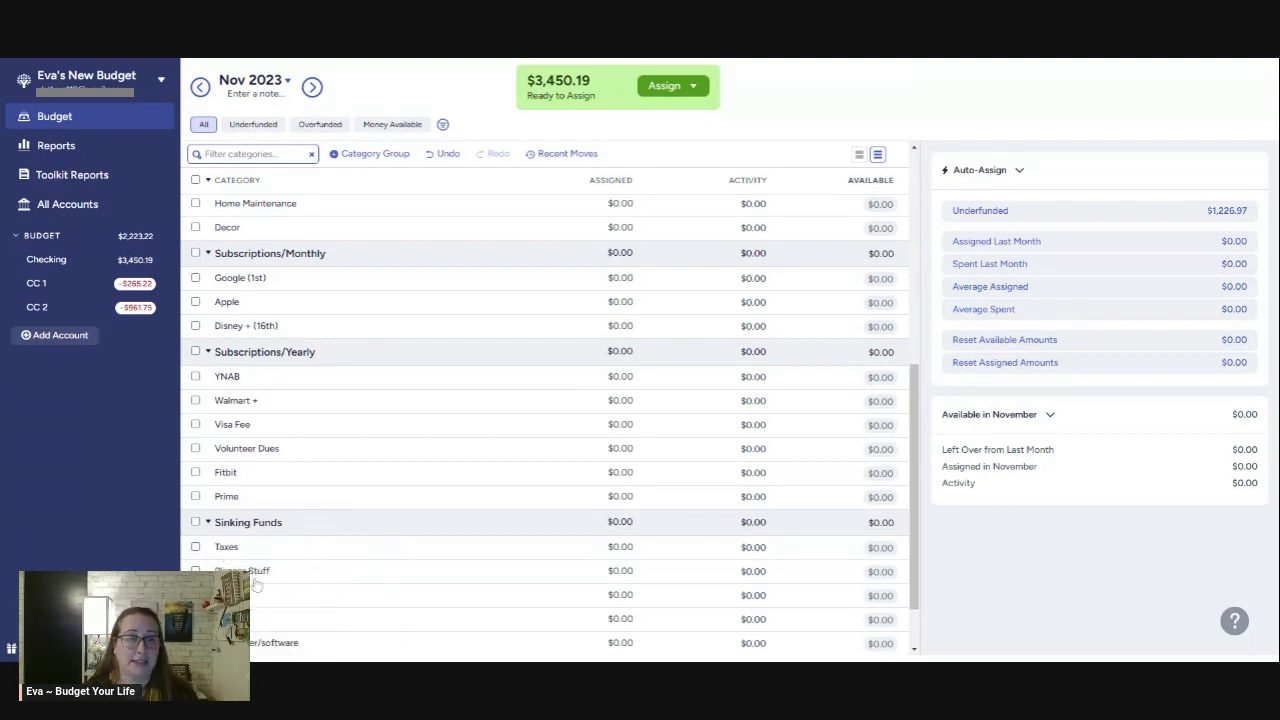
{"action": "left_click", "coordinate": [289, 522]}
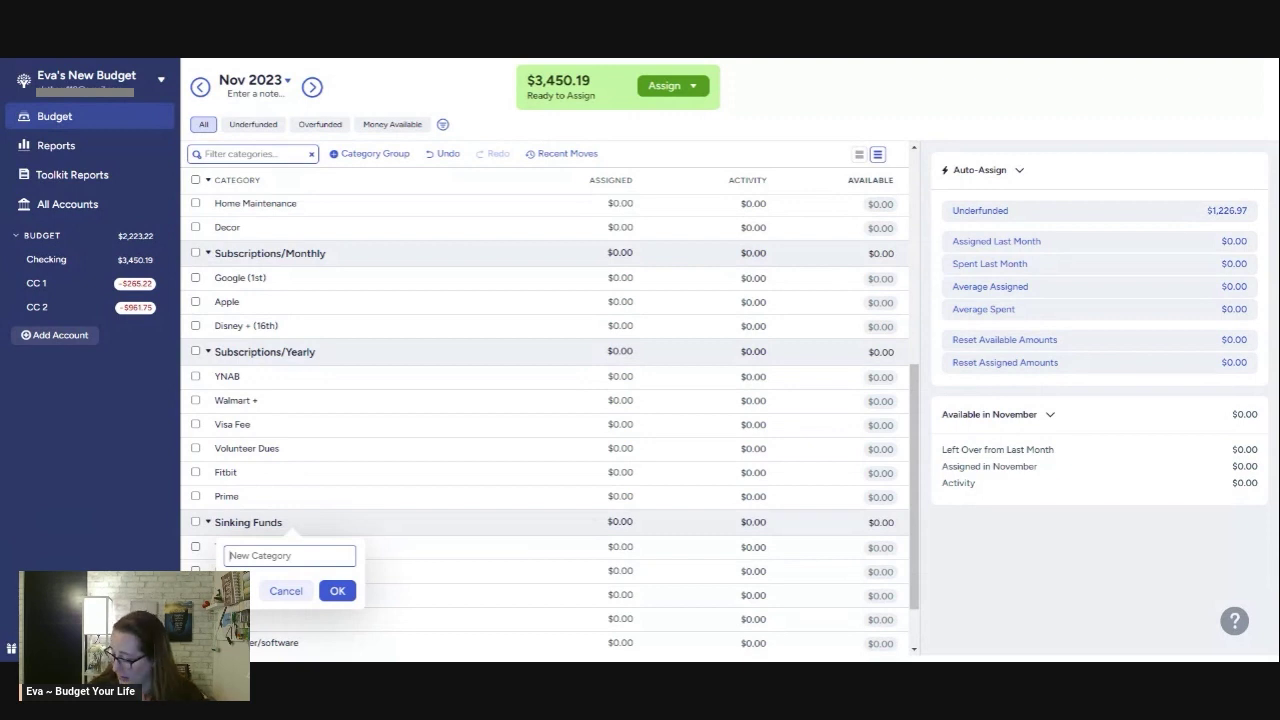
{"action": "type", "text": "Travel"}
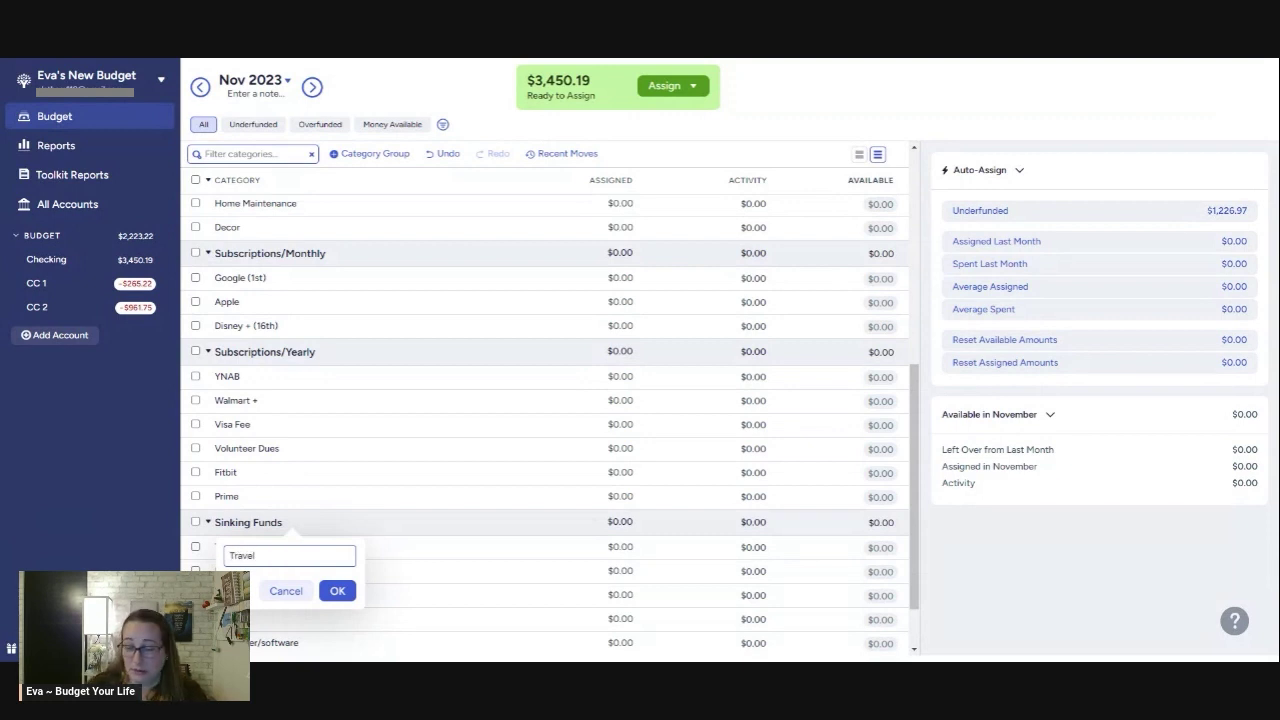
{"action": "left_click", "coordinate": [337, 591]}
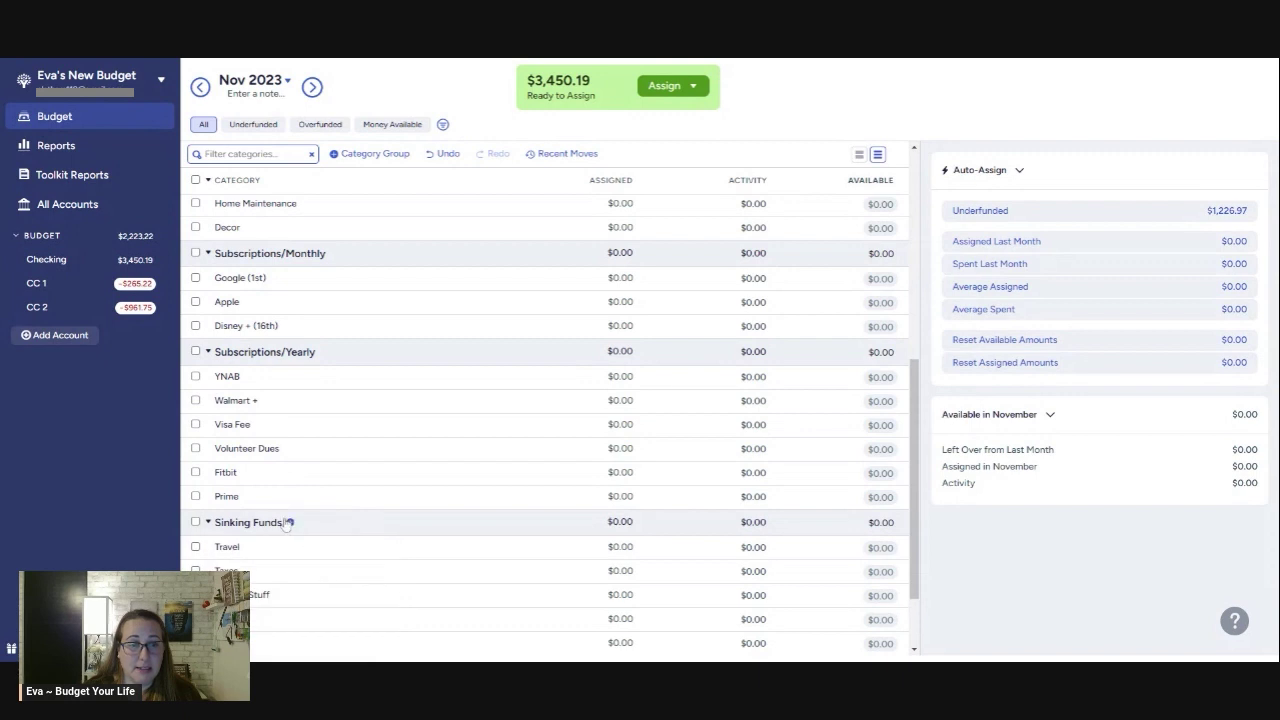
Add a category named "Vacay" to the Sinking Funds group.
{"action": "left_click", "coordinate": [290, 522]}
{"action": "type", "text": "Vacay"}
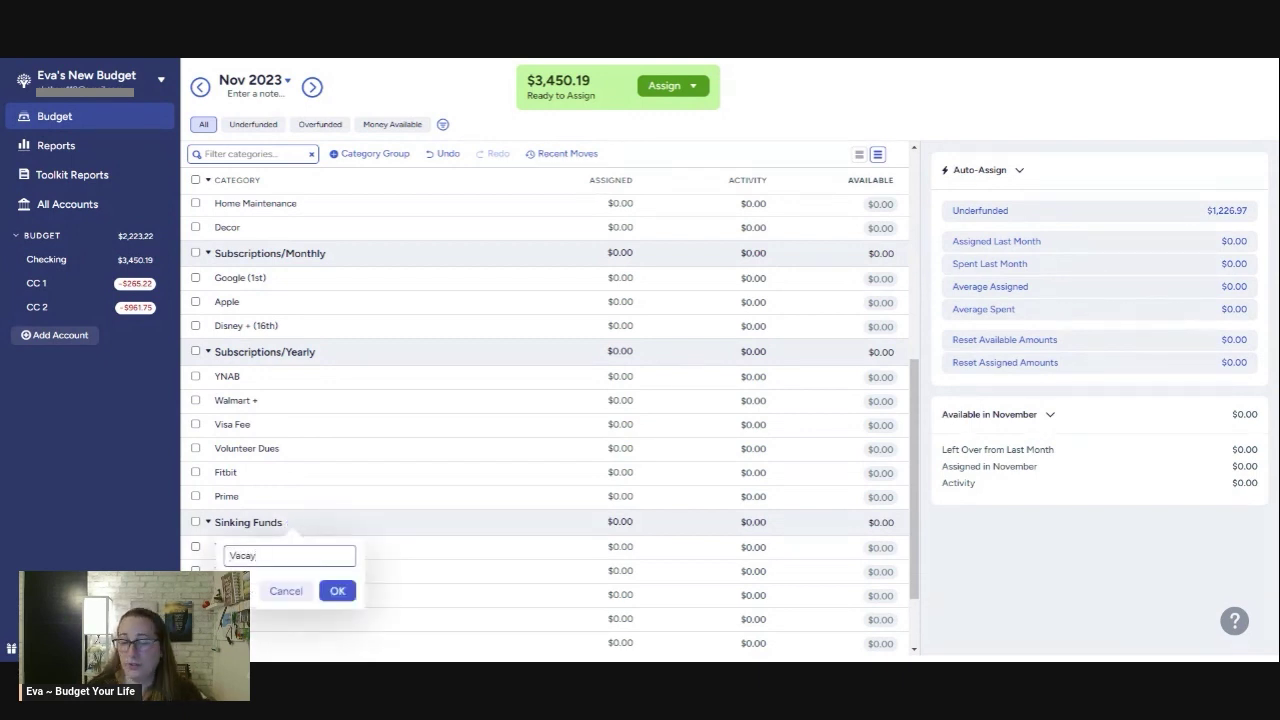
{"action": "left_click", "coordinate": [337, 591]}
Reorder the Sinking Funds categories alphabetically, from Babe, Christmas and Clothing through to Taxes, Travel and Vacay.
{"action": "scroll", "coordinate": [275, 566], "scroll_direction": "down", "scroll_amount": 2}
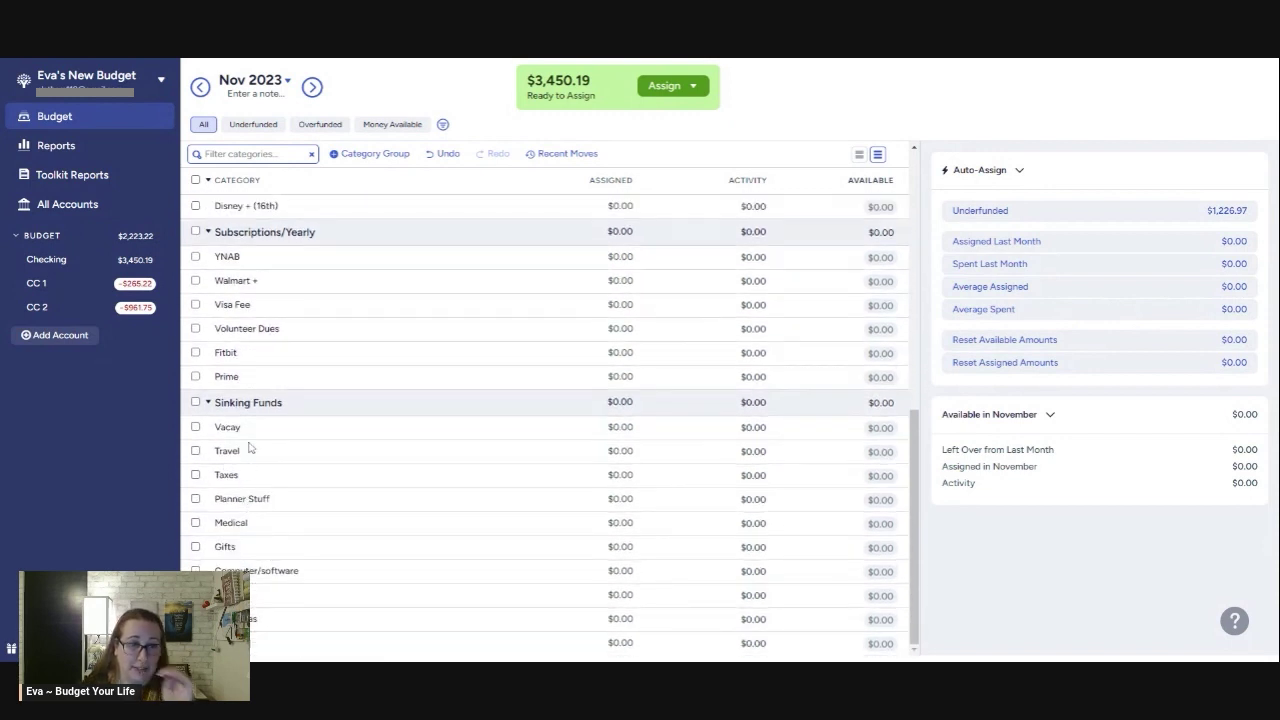
{"action": "left_click_drag", "start_coordinate": [234, 426], "coordinate": [238, 442]}
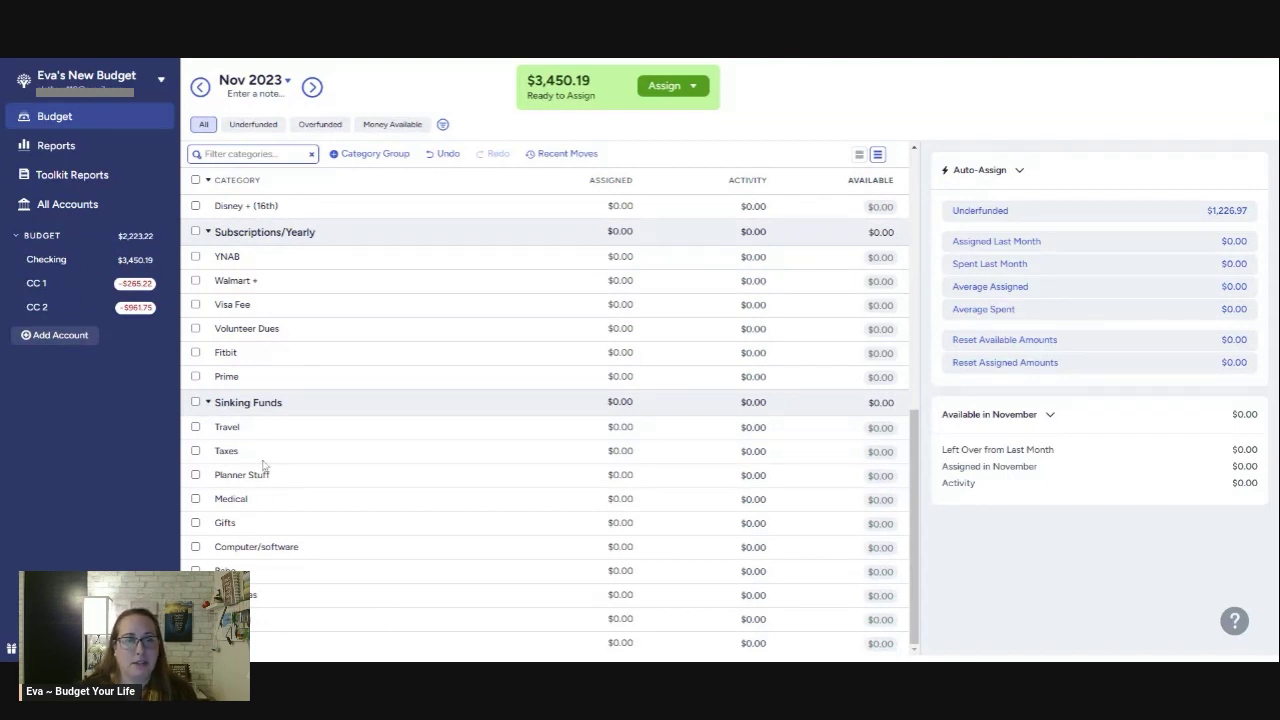
{"action": "left_click_drag", "start_coordinate": [232, 433], "coordinate": [276, 600]}
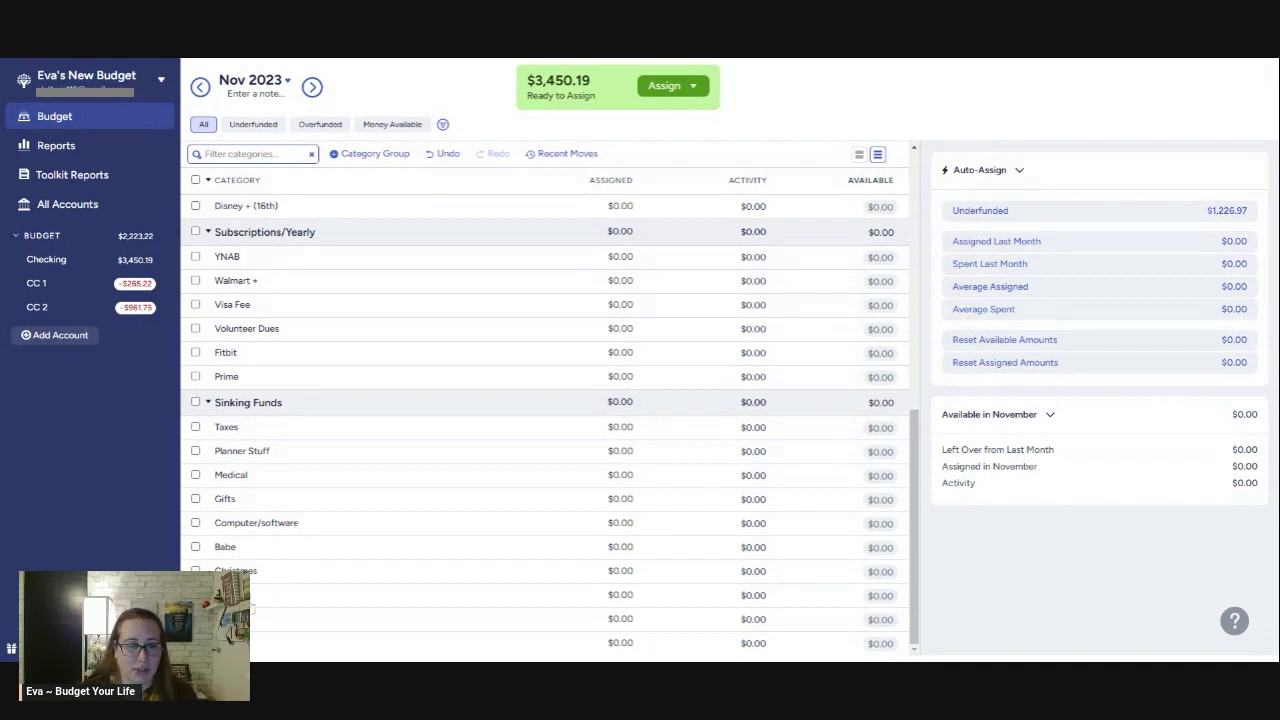
{"action": "left_click_drag", "start_coordinate": [228, 434], "coordinate": [237, 589]}
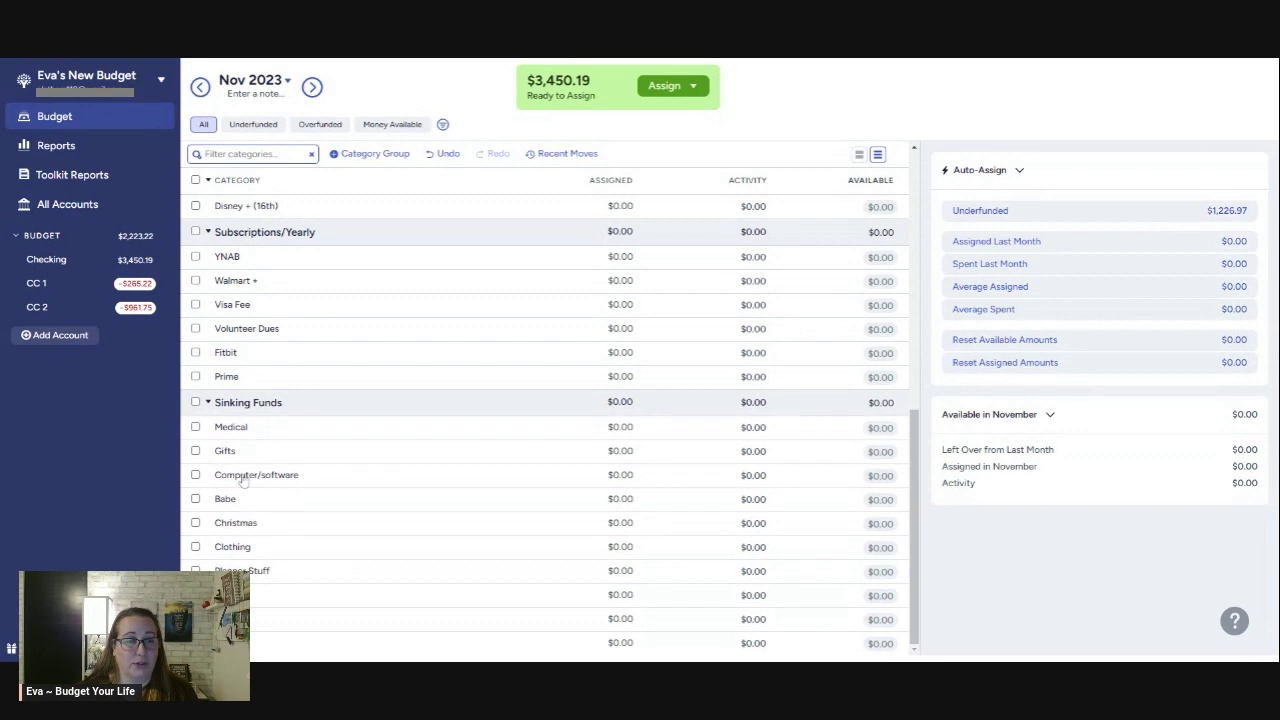
{"action": "left_click_drag", "start_coordinate": [238, 435], "coordinate": [238, 566]}
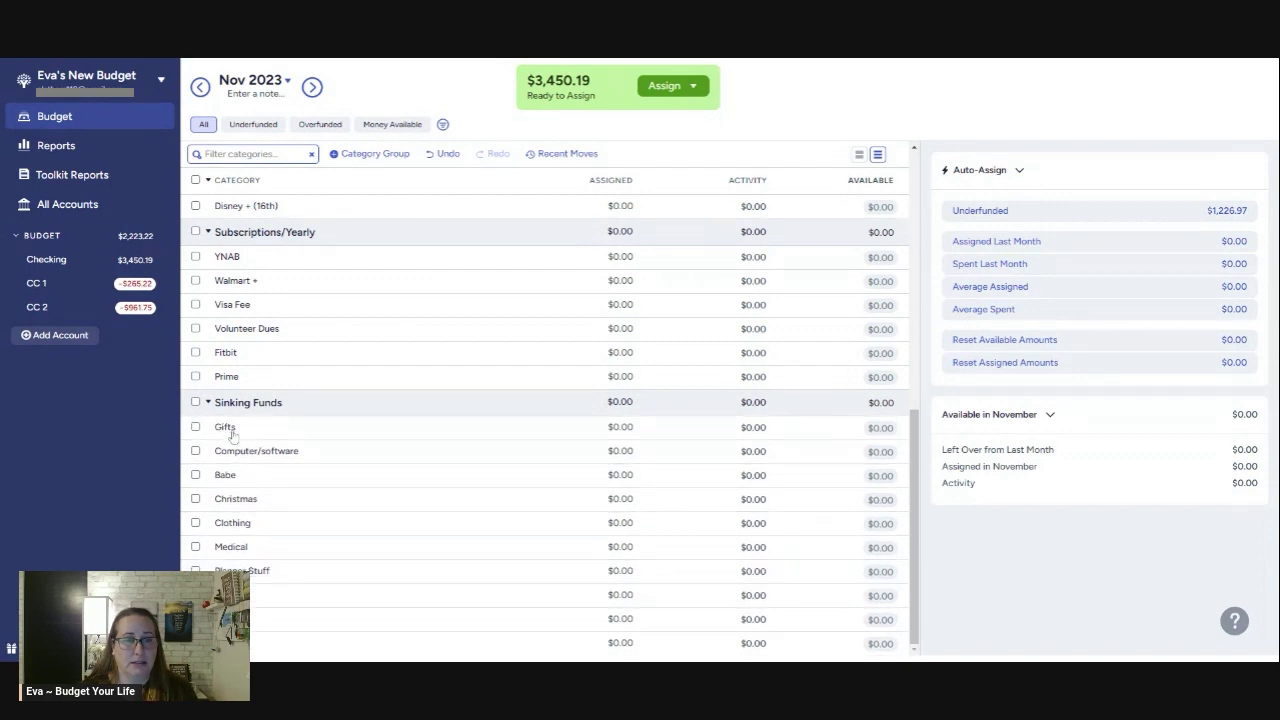
{"action": "left_click_drag", "start_coordinate": [232, 435], "coordinate": [244, 550]}
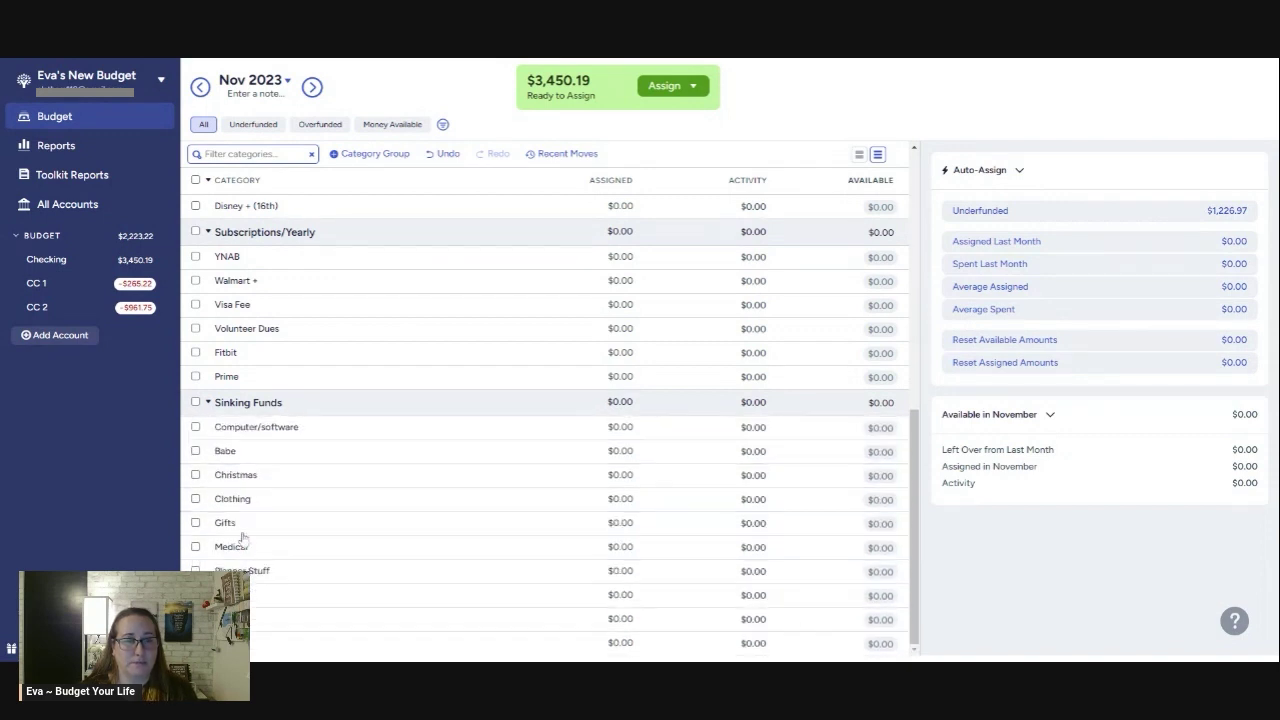
{"action": "left_click_drag", "start_coordinate": [237, 432], "coordinate": [234, 522]}
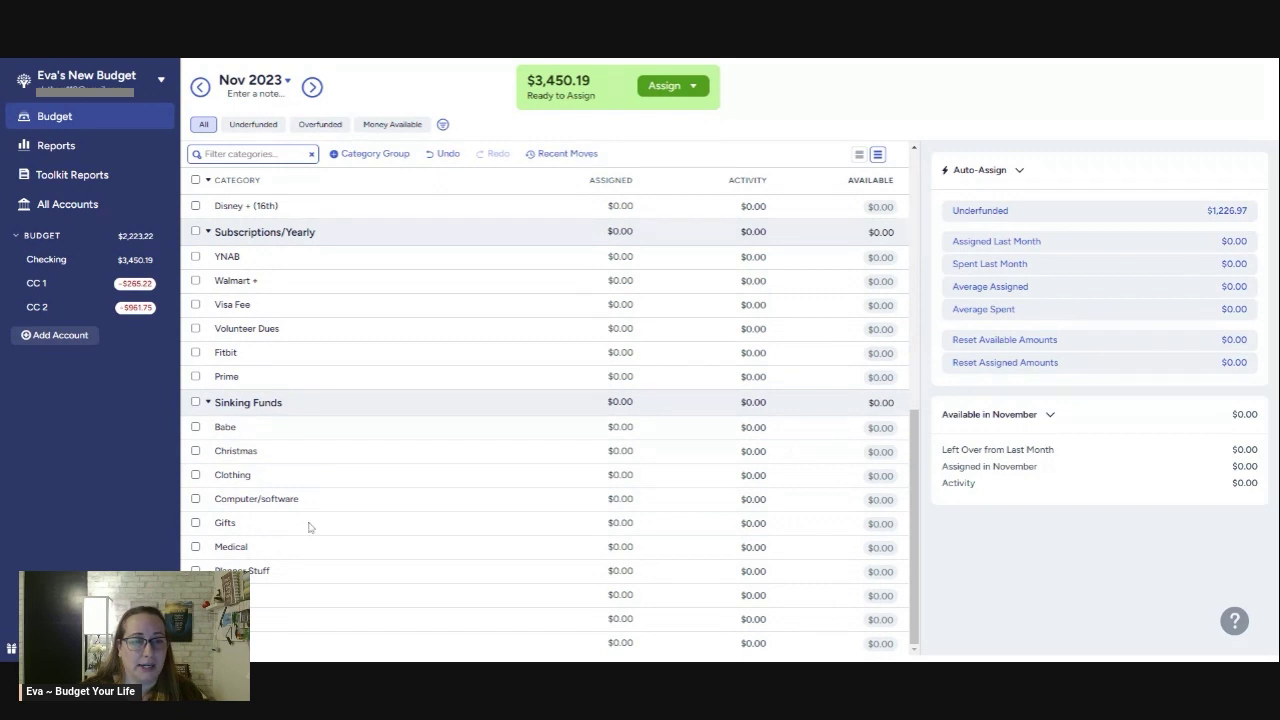
Create a new category group named "Businesses" in the budget.
{"action": "scroll", "coordinate": [310, 530], "scroll_direction": "up", "scroll_amount": 10}
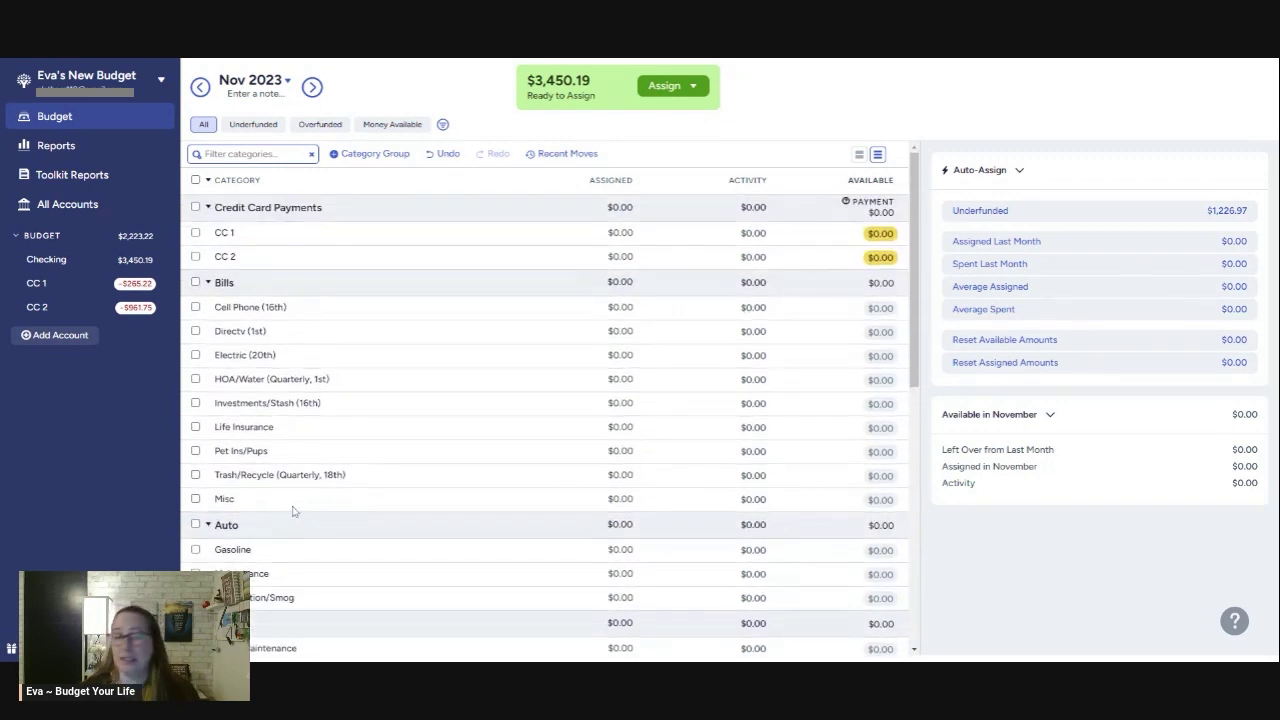
{"action": "scroll", "coordinate": [290, 510], "scroll_direction": "down", "scroll_amount": 5}
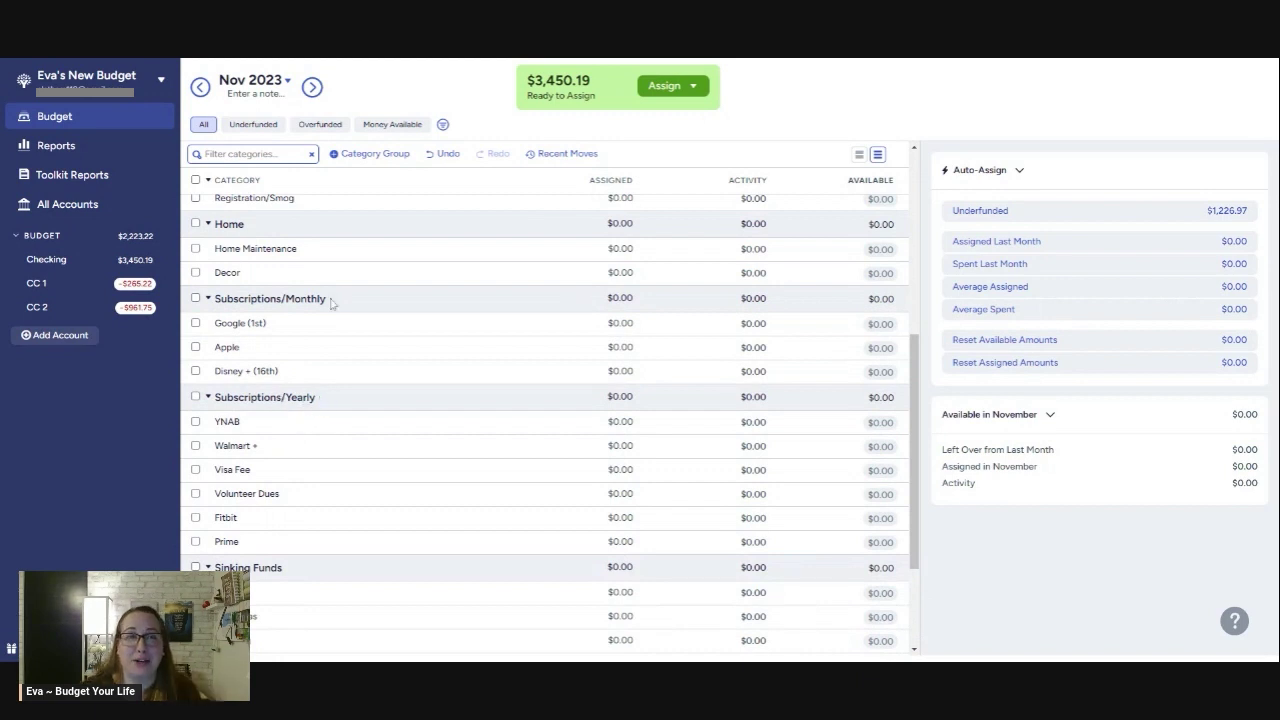
{"action": "left_click", "coordinate": [374, 154]}
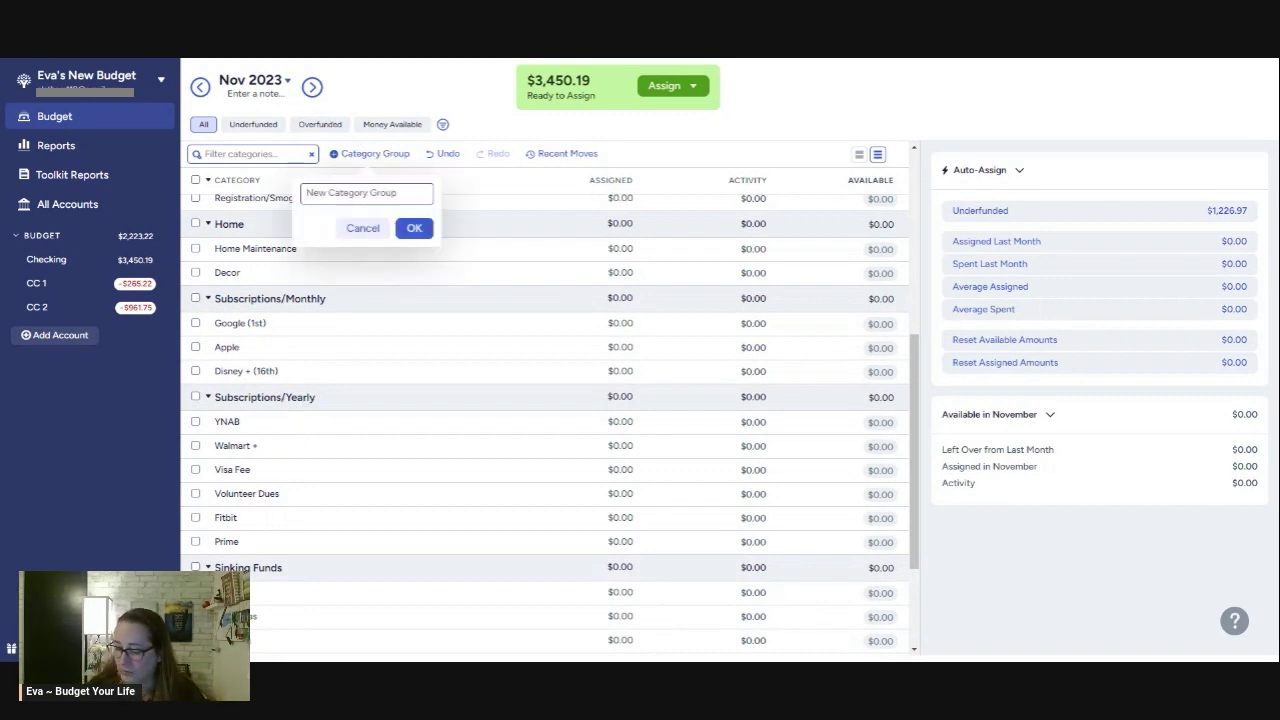
{"action": "type", "text": "Busine"}
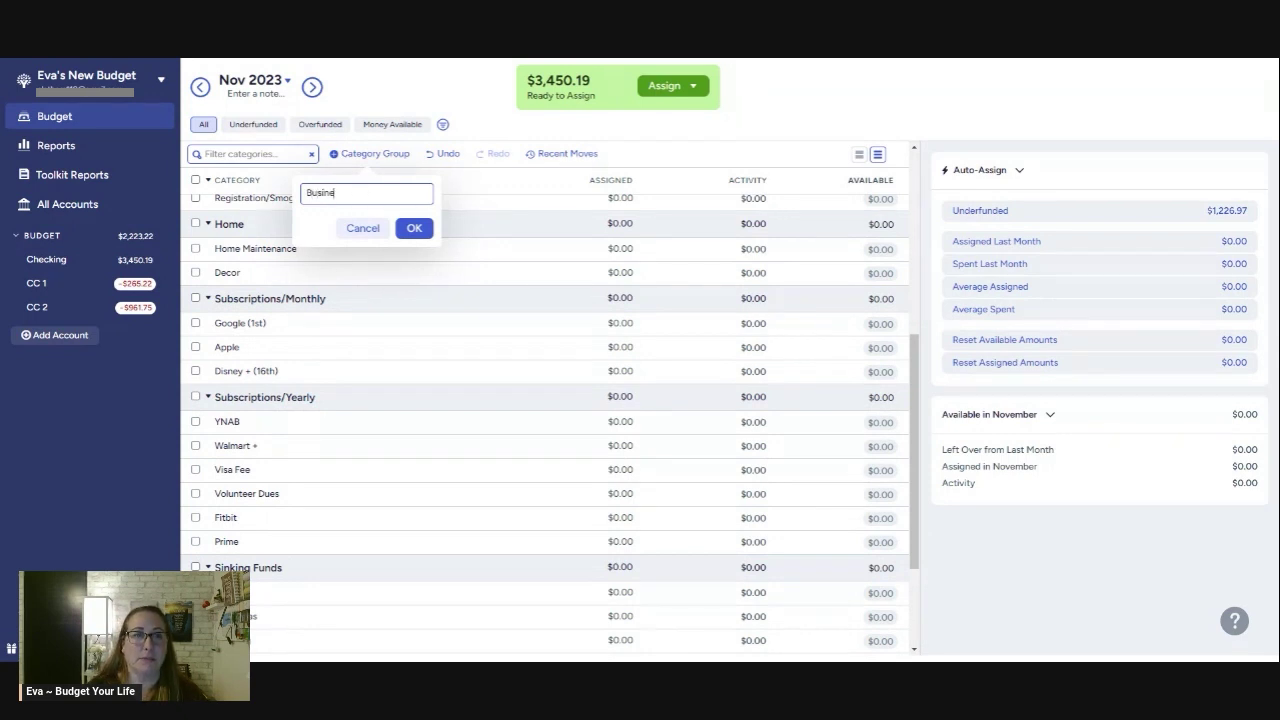
{"action": "type", "text": "sses"}
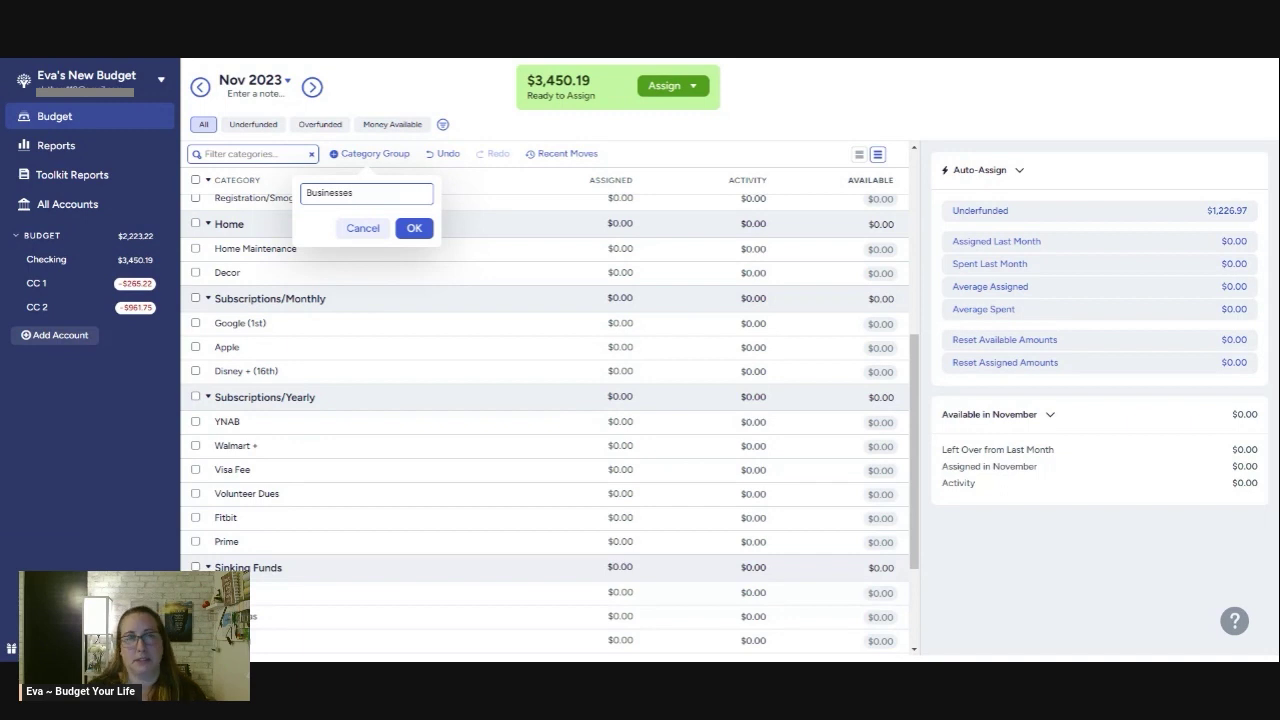
{"action": "left_click", "coordinate": [414, 228]}
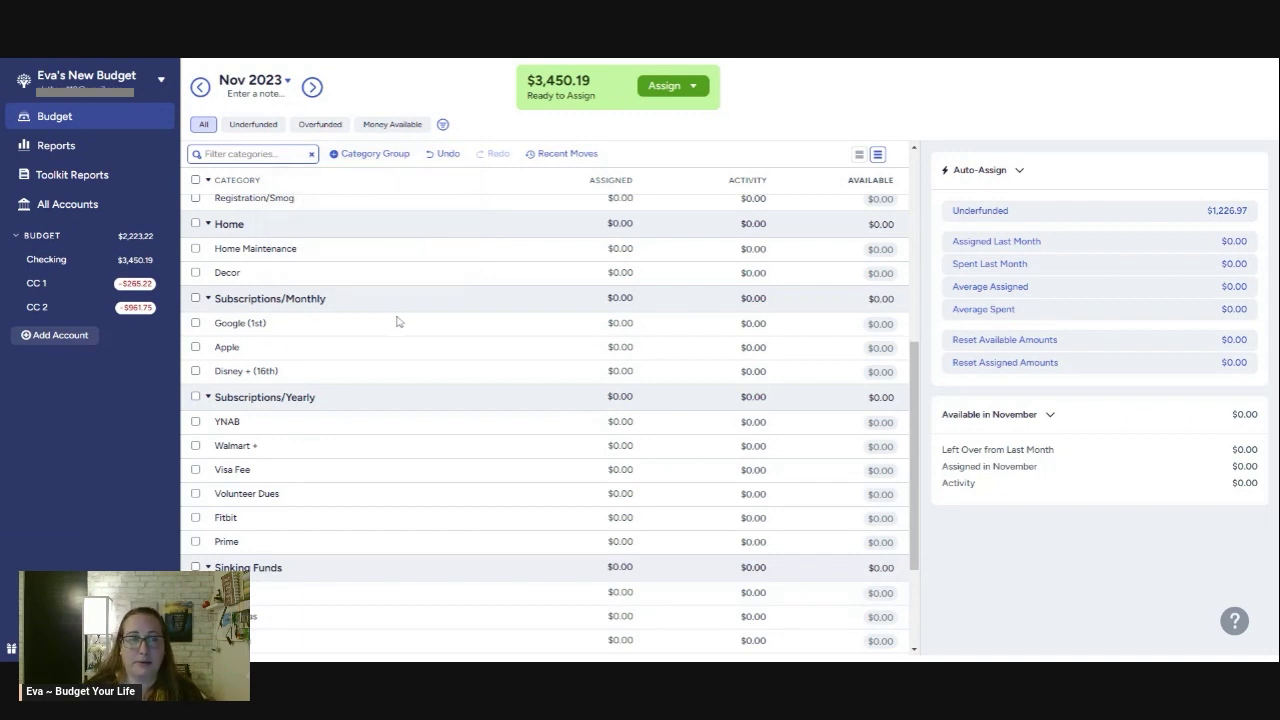
Try to move the Businesses category group below the Sinking Funds group.
{"action": "scroll", "coordinate": [396, 321], "scroll_direction": "down", "scroll_amount": 3}
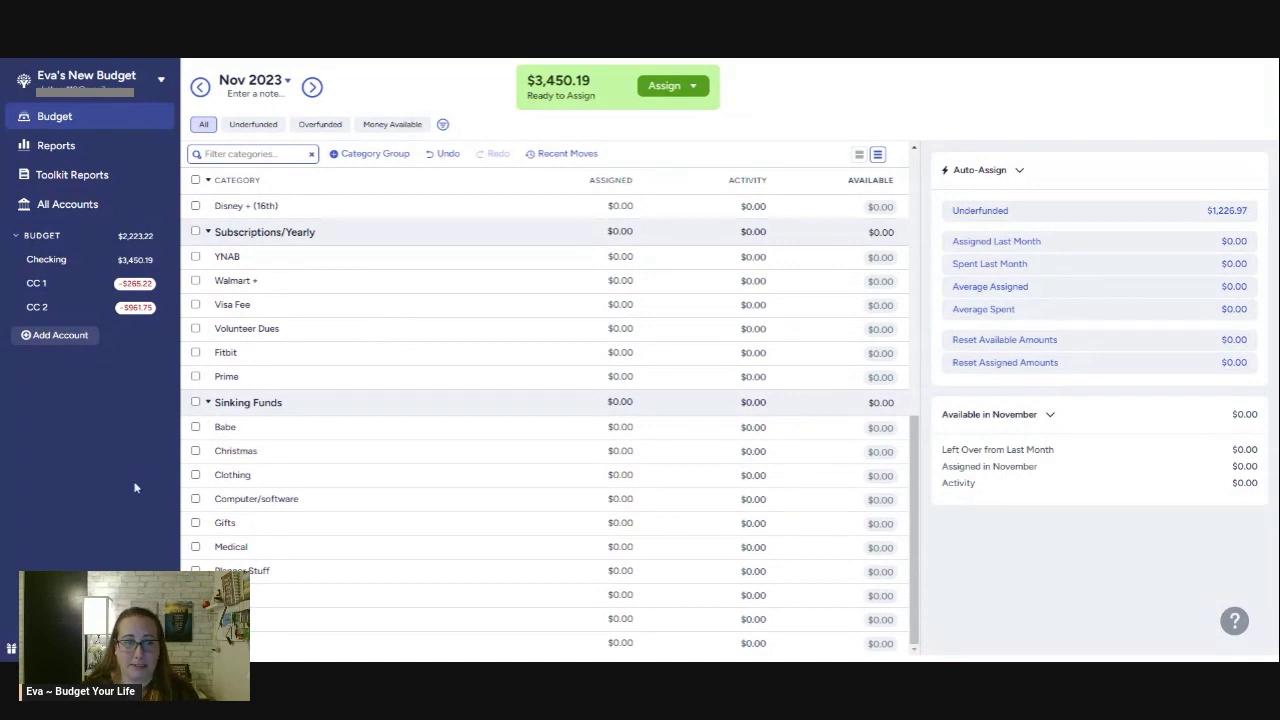
{"action": "scroll", "coordinate": [263, 331], "scroll_direction": "up", "scroll_amount": 5}
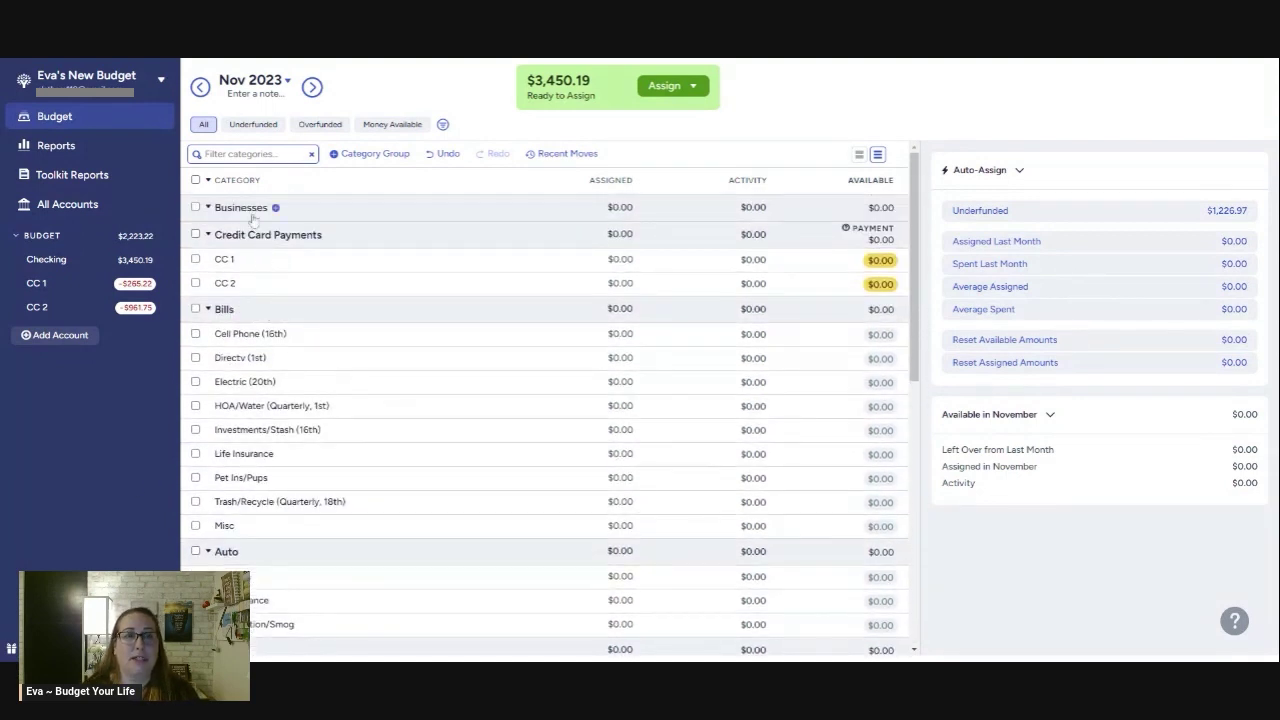
{"action": "left_click_drag", "start_coordinate": [250, 211], "coordinate": [250, 391]}
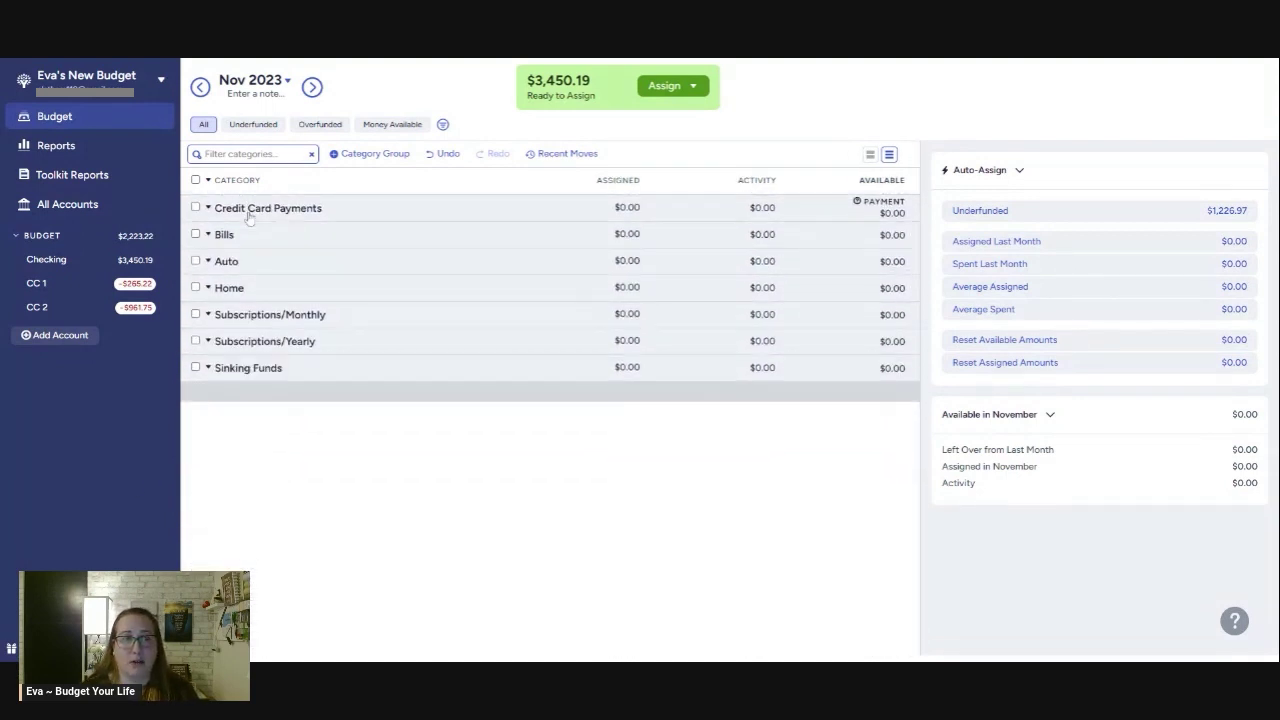
{"action": "left_click_drag", "start_coordinate": [250, 218], "coordinate": [243, 212]}
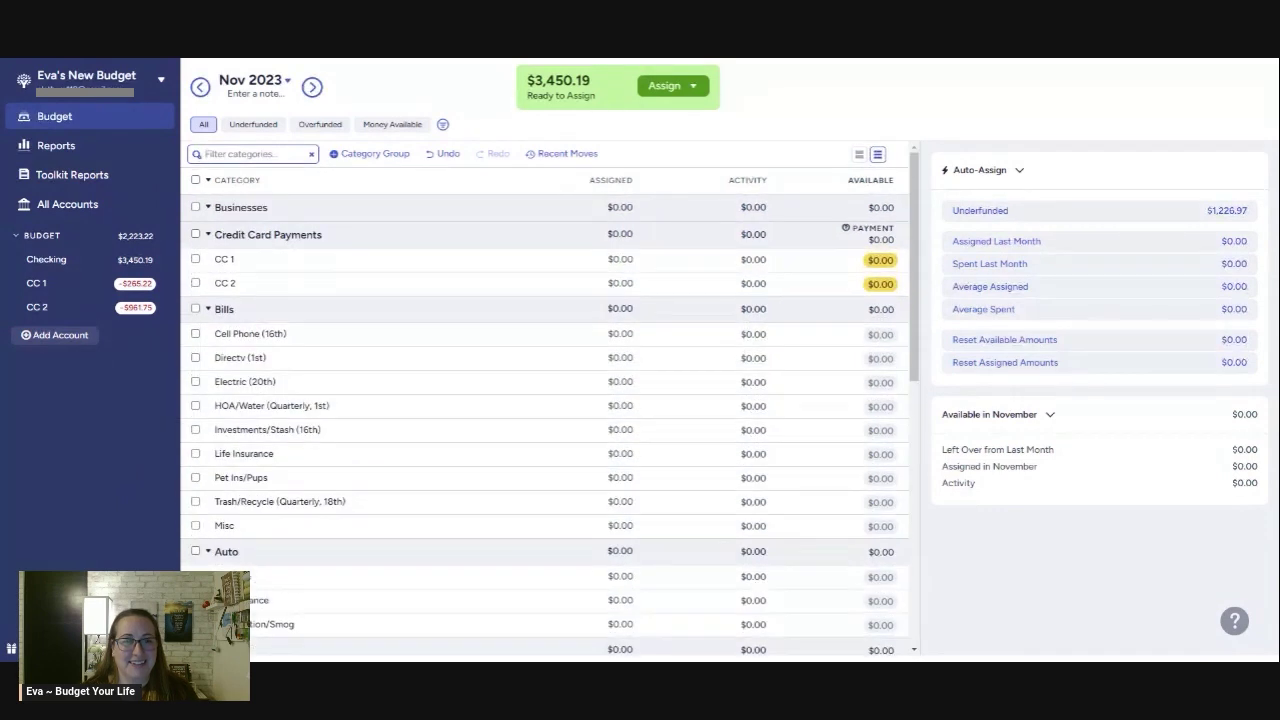
Add a category named "BYL" to the Businesses group.
{"action": "left_click", "coordinate": [260, 209]}
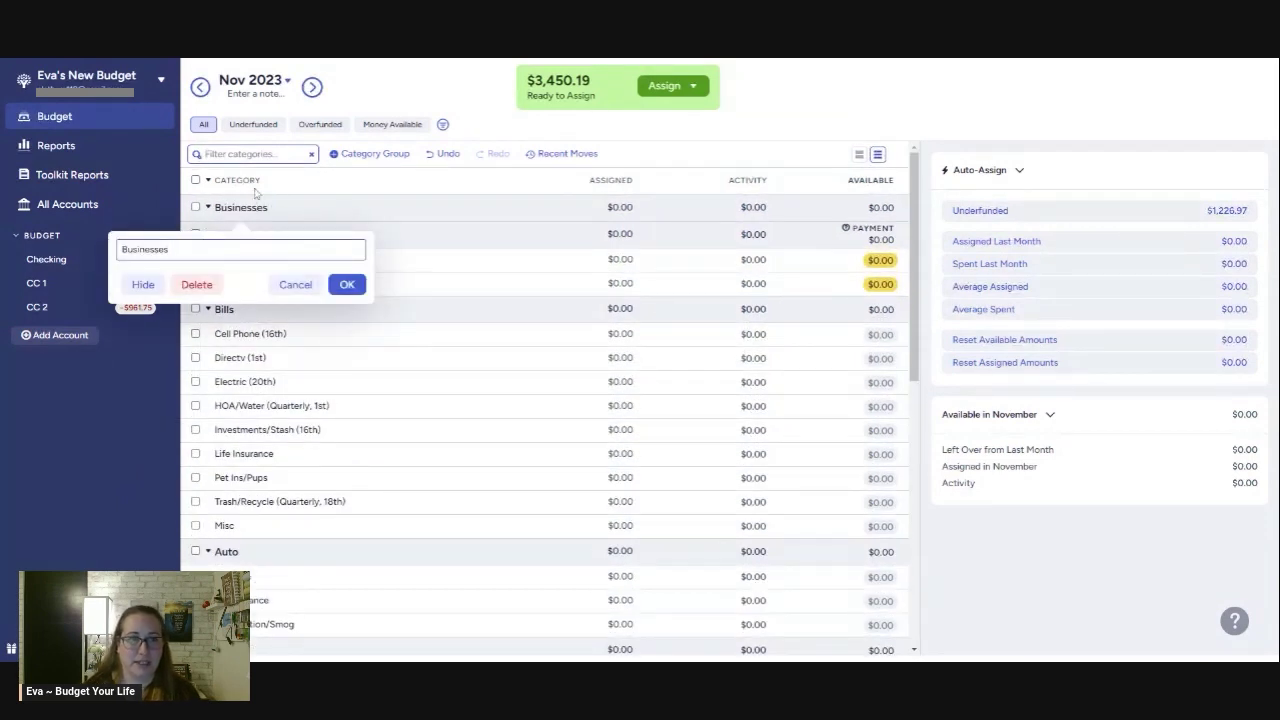
{"action": "left_click", "coordinate": [347, 284]}
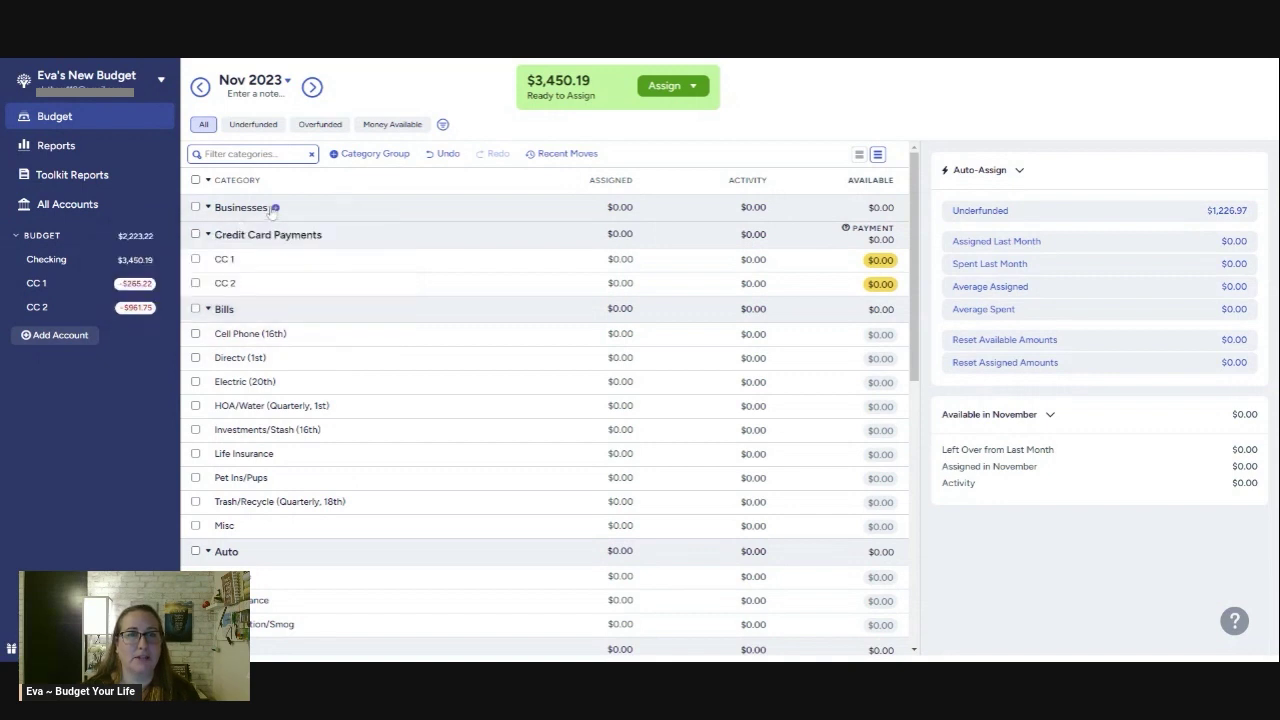
{"action": "left_click", "coordinate": [273, 208]}
{"action": "type", "text": "BYL"}
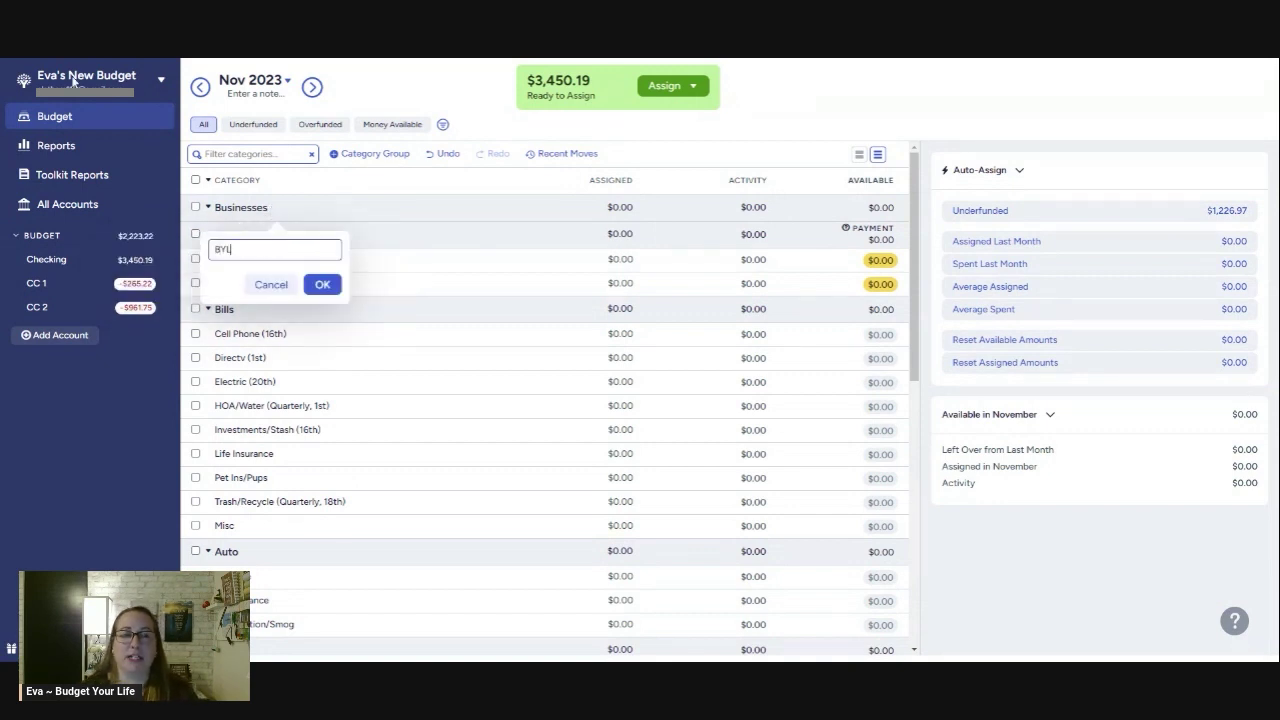
{"action": "left_click", "coordinate": [325, 286]}
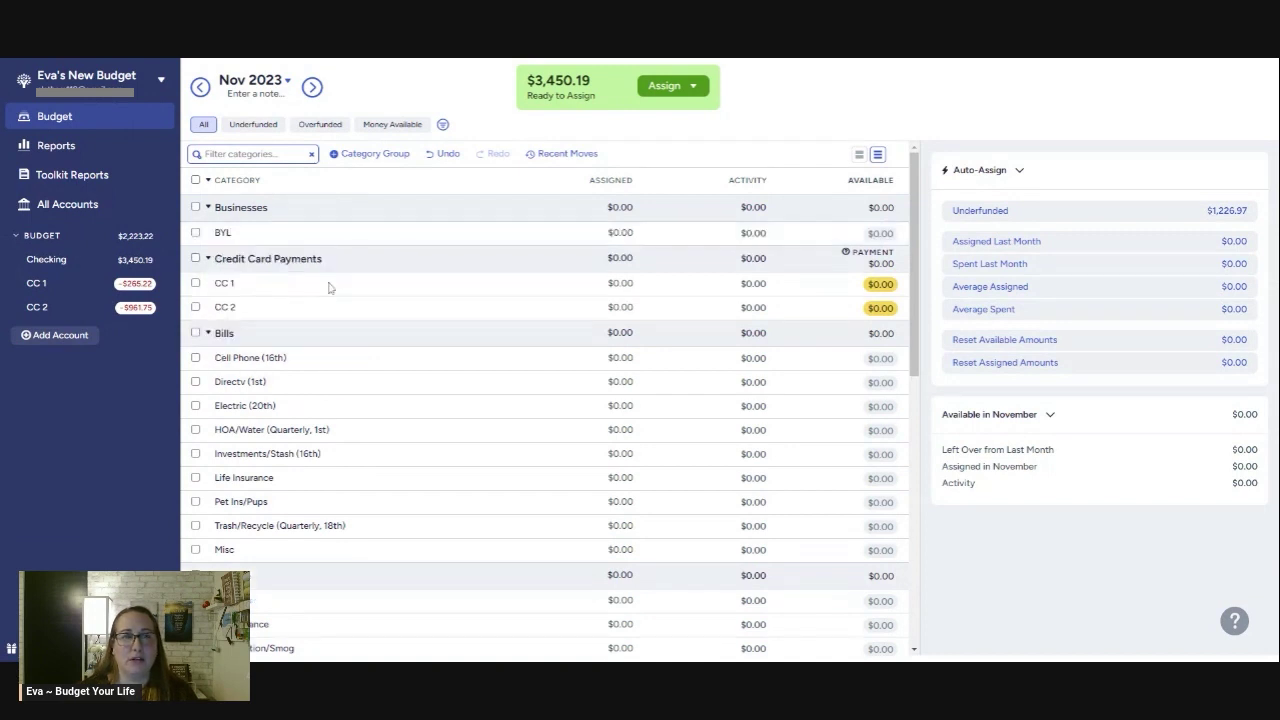
Add a category named "PHC" to the Businesses group.
{"action": "left_click", "coordinate": [273, 208]}
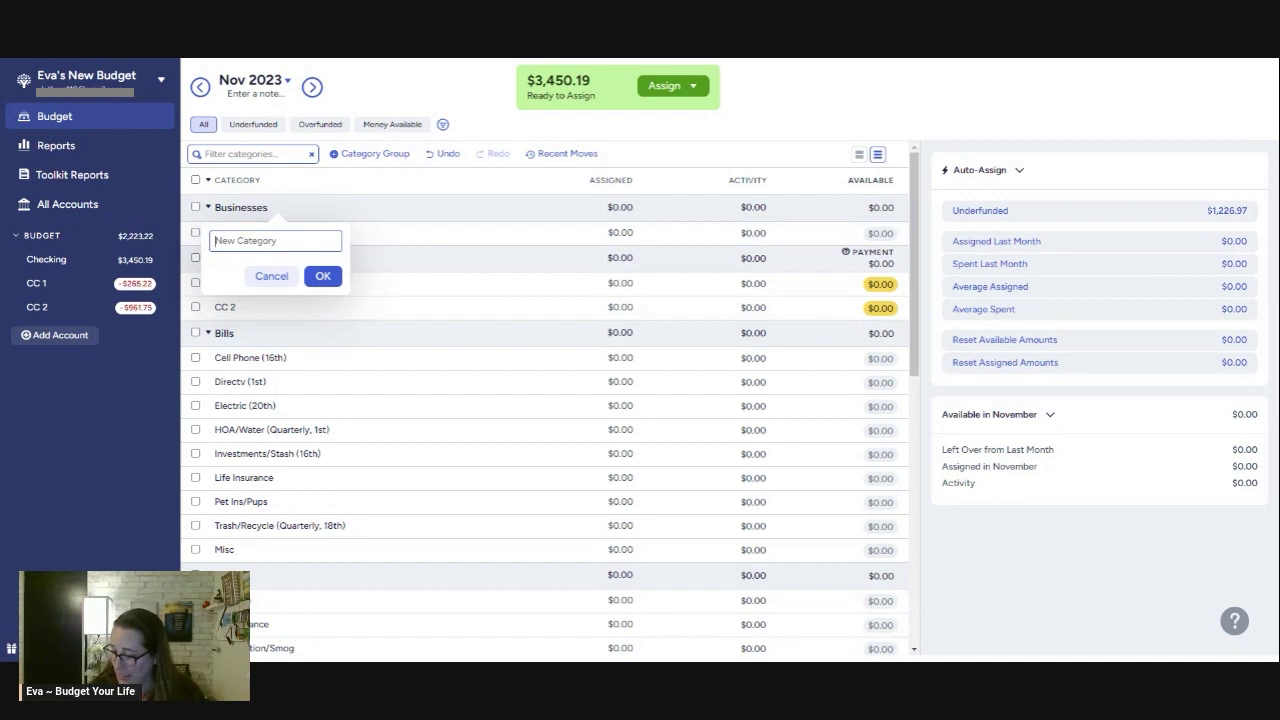
{"action": "type", "text": "PHC"}
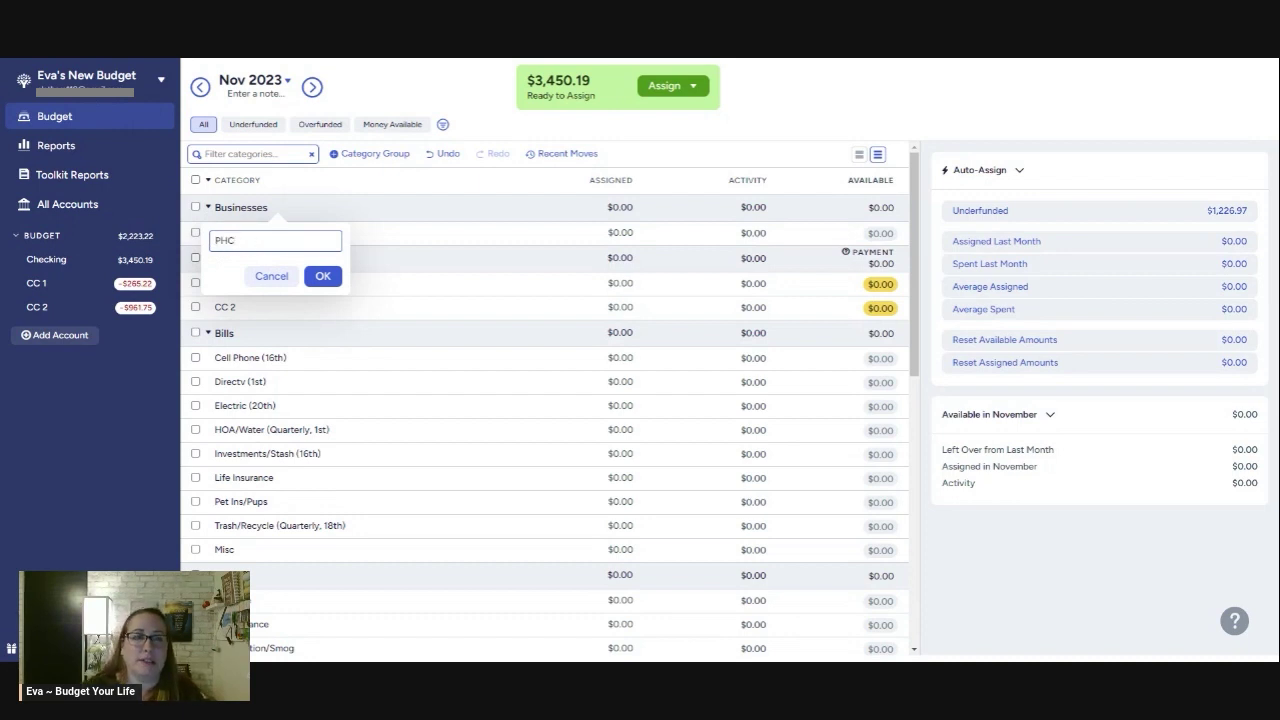
{"action": "left_click", "coordinate": [325, 279]}
Move the Businesses category group below the Sinking Funds group at the end of the budget.
{"action": "mouse_move", "coordinate": [263, 214]}
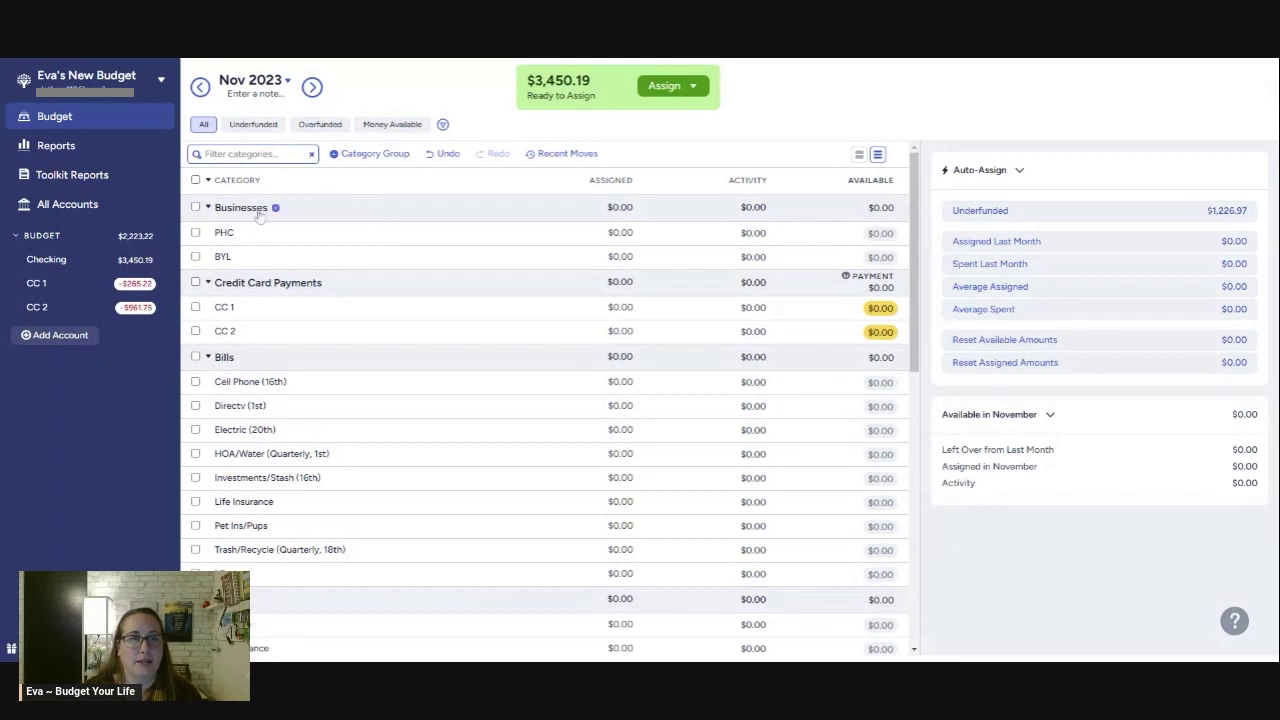
{"action": "left_click_drag", "start_coordinate": [263, 216], "coordinate": [263, 400]}
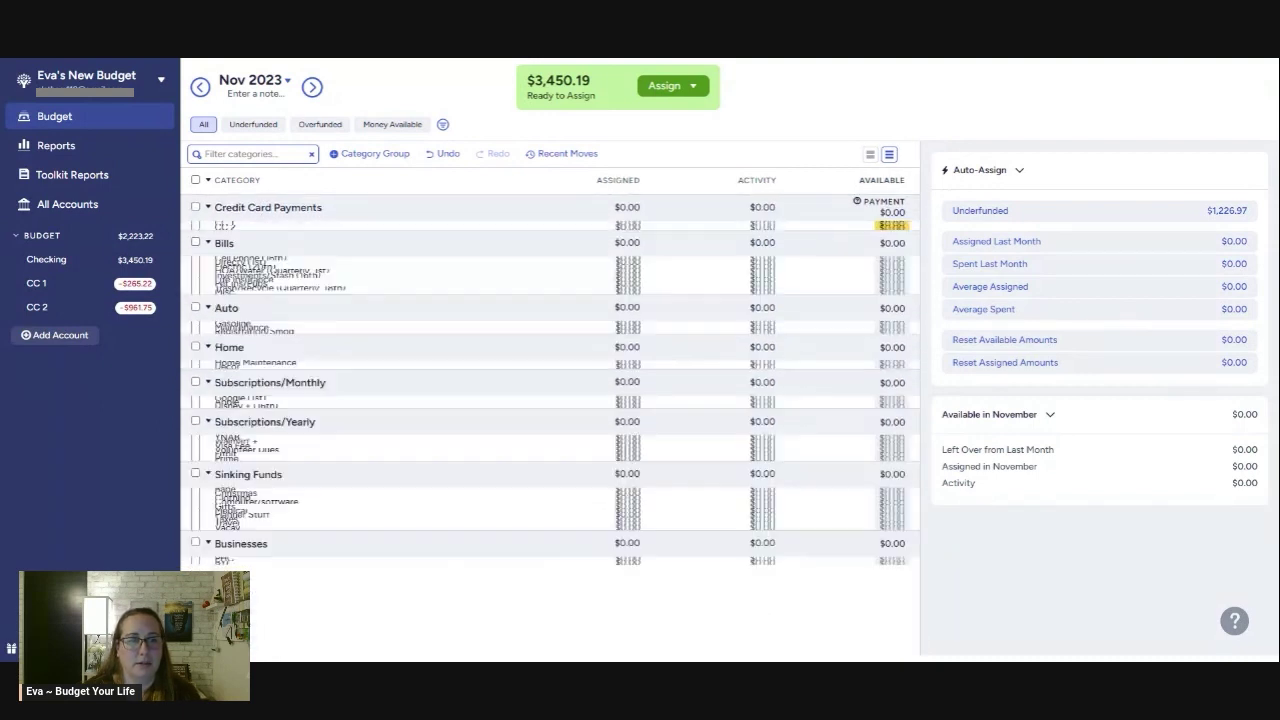
{"action": "scroll", "coordinate": [263, 404], "scroll_direction": "down", "scroll_amount": 5}
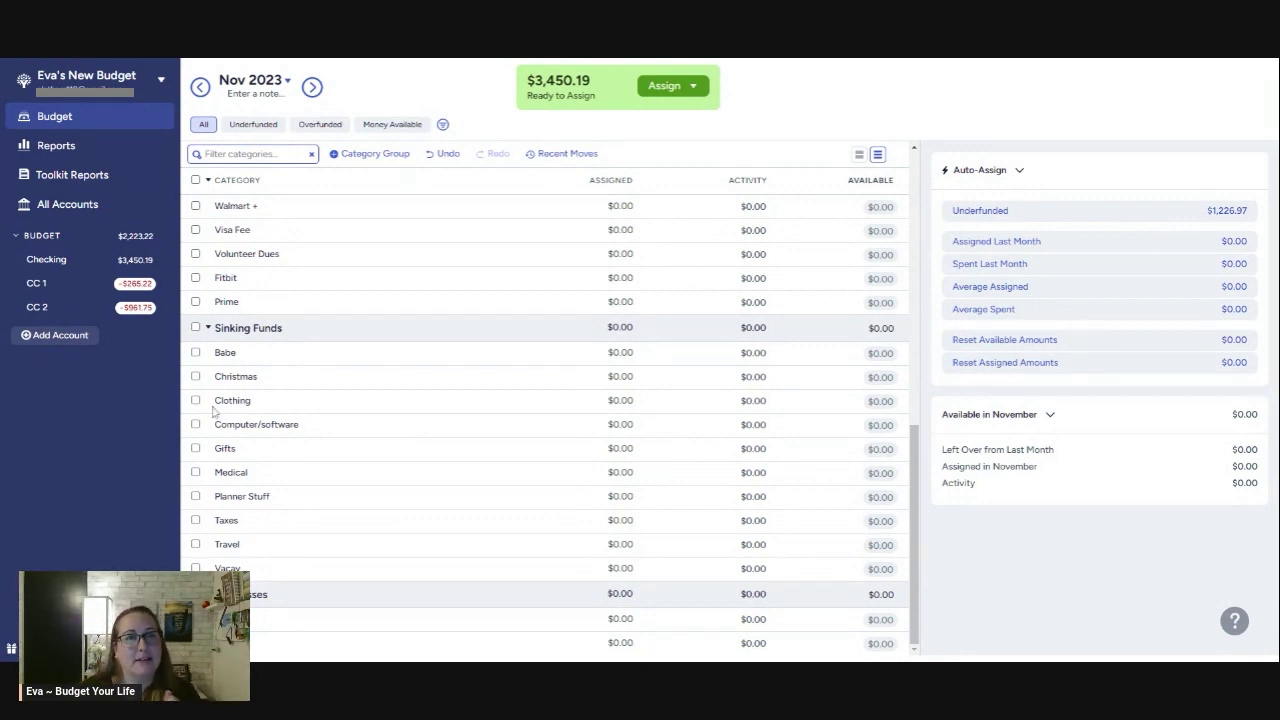
Create a new category group named "Envelopes" in the budget.
{"action": "scroll", "coordinate": [312, 420], "scroll_direction": "up", "scroll_amount": 8}
{"action": "scroll", "coordinate": [320, 420], "scroll_direction": "up", "scroll_amount": 1}
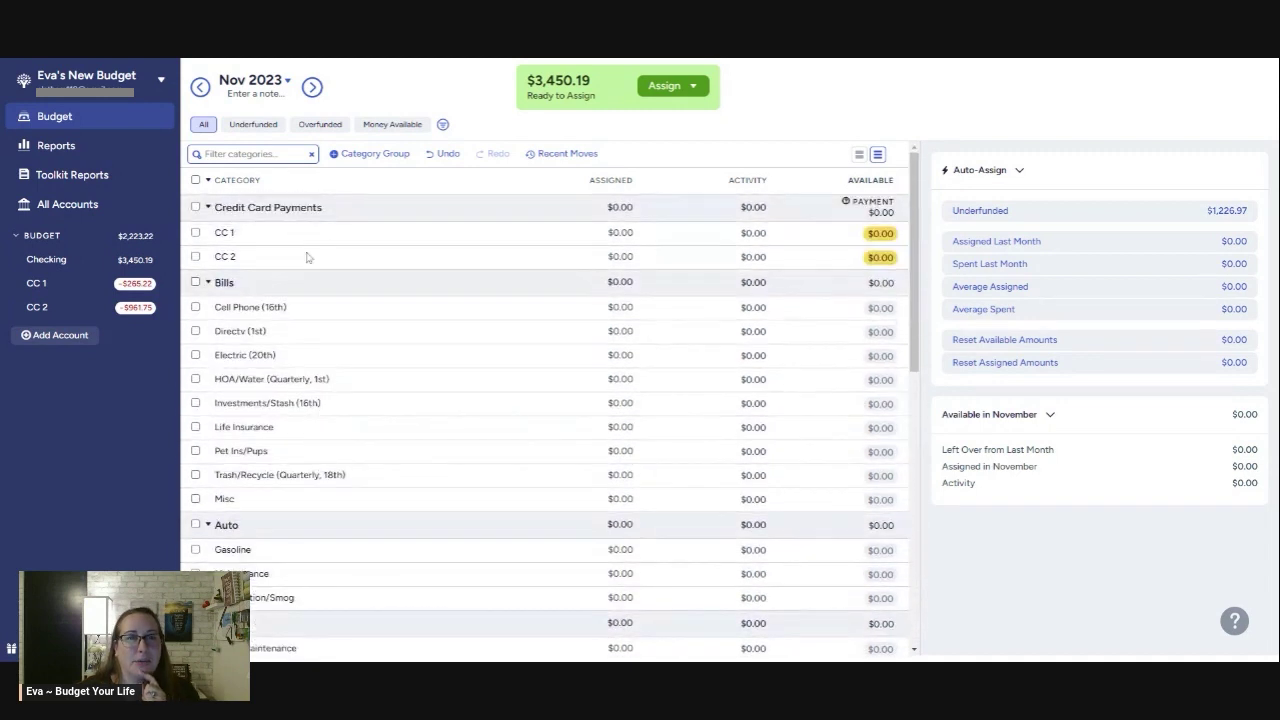
{"action": "left_click", "coordinate": [374, 154]}
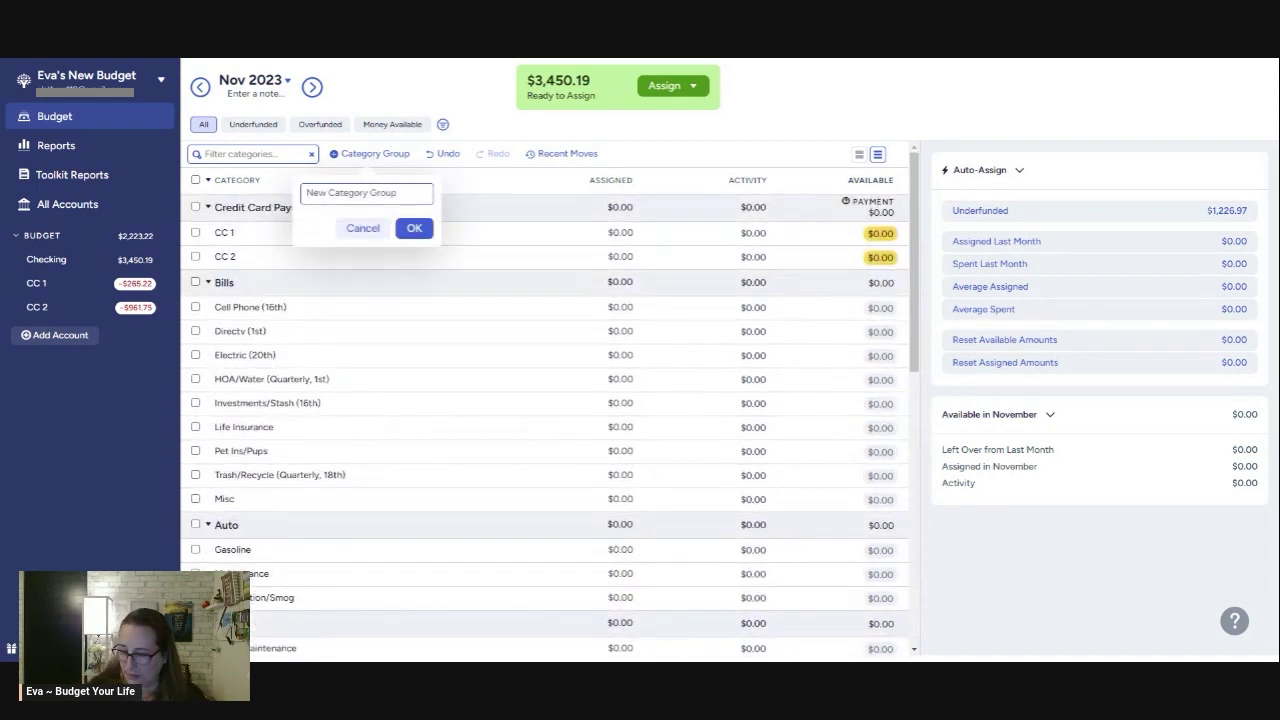
{"action": "type", "text": "Ene"}
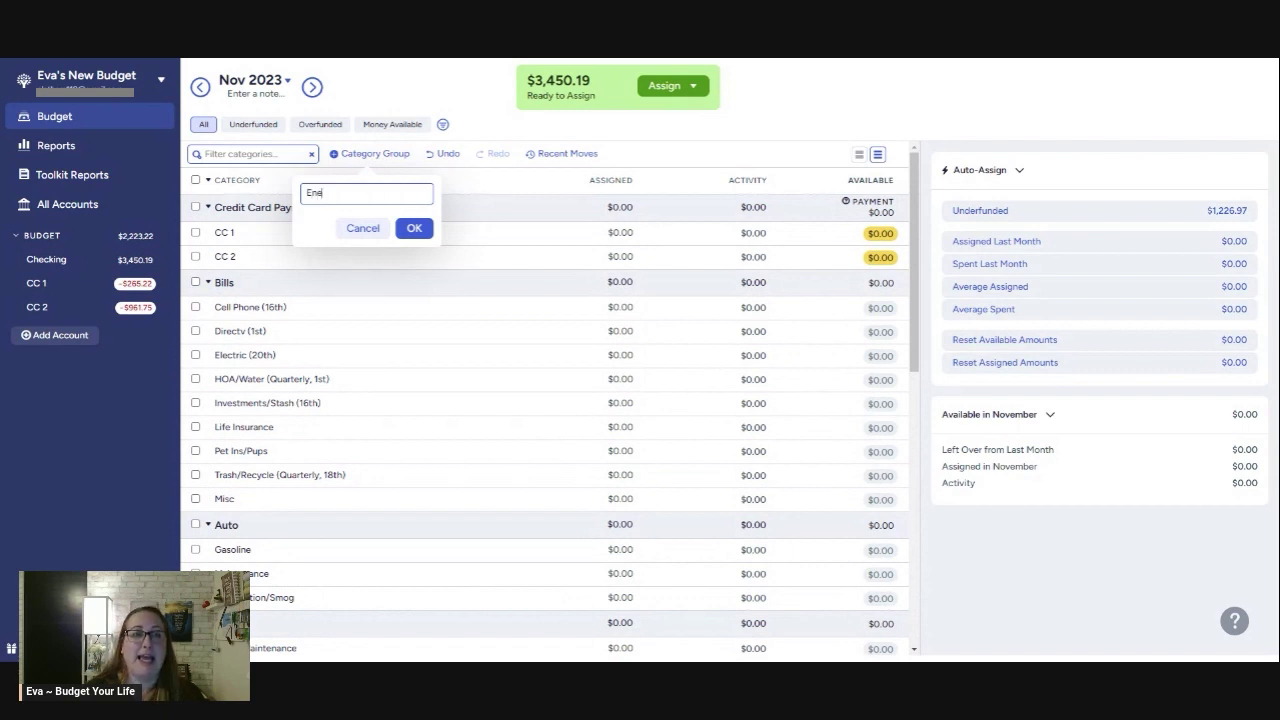
{"action": "key", "text": "BackSpace"}
{"action": "type", "text": "el"}
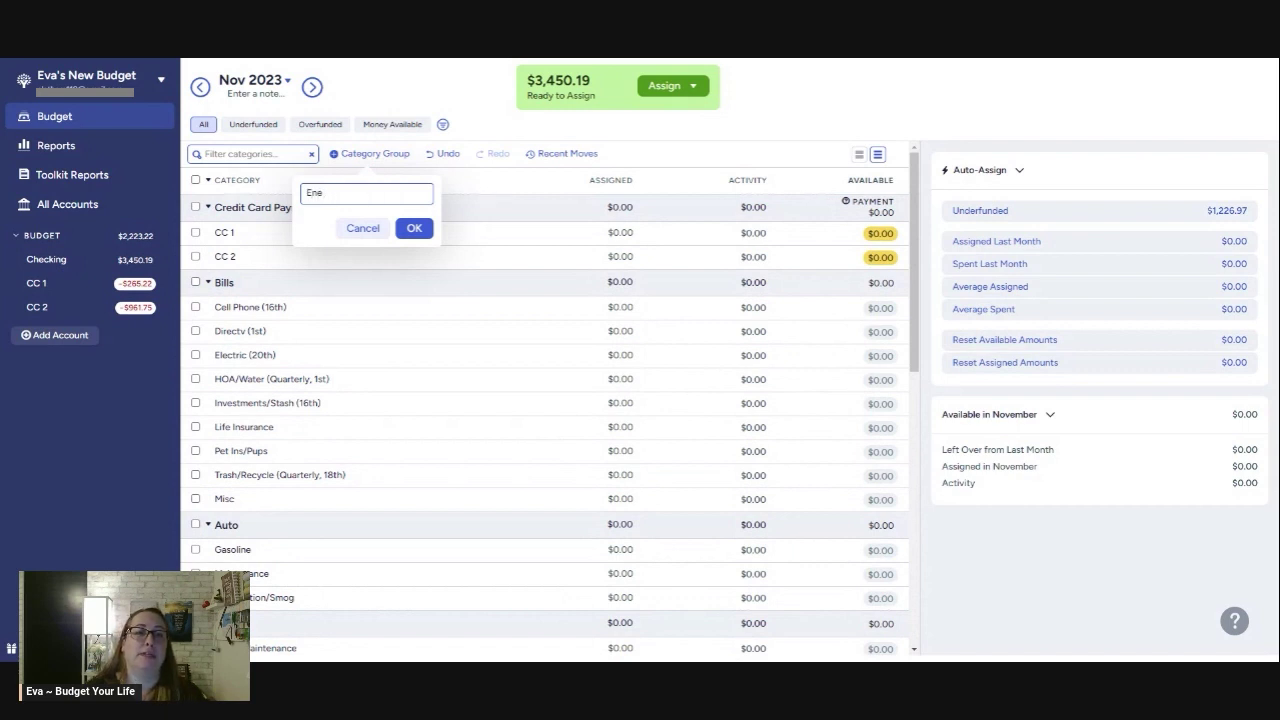
{"action": "type", "text": "elopes"}
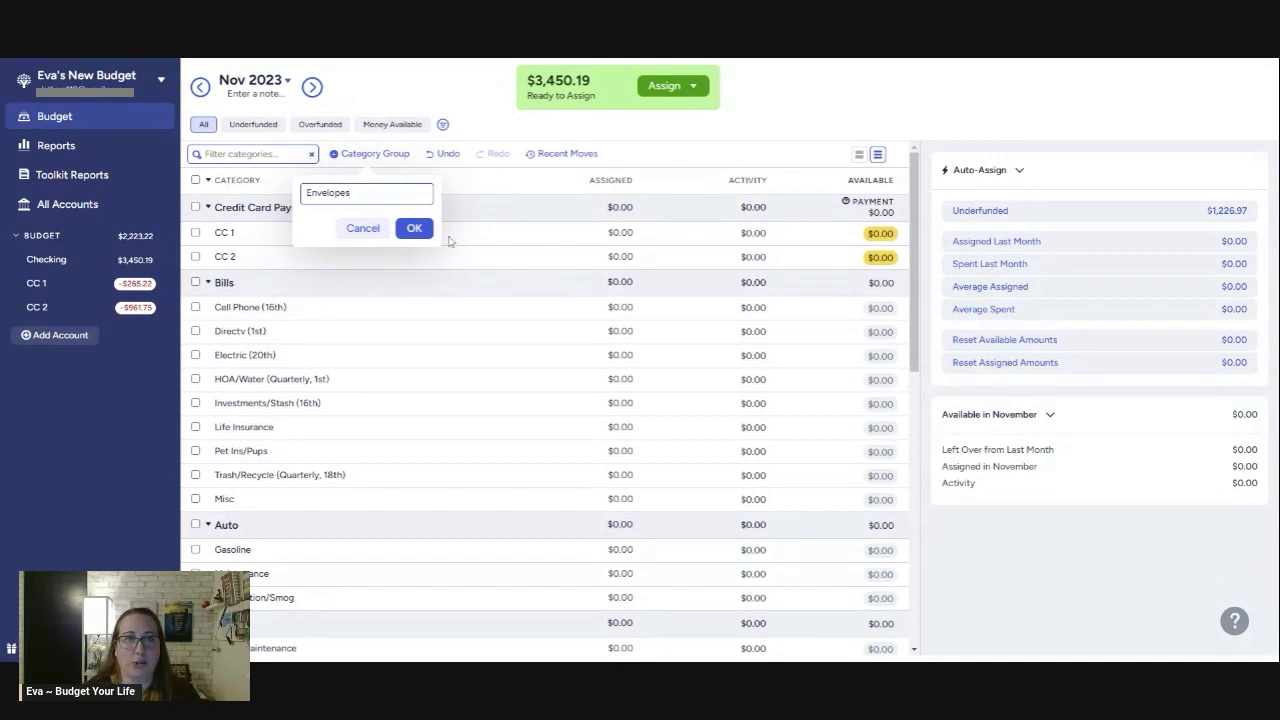
{"action": "left_click", "coordinate": [414, 228]}
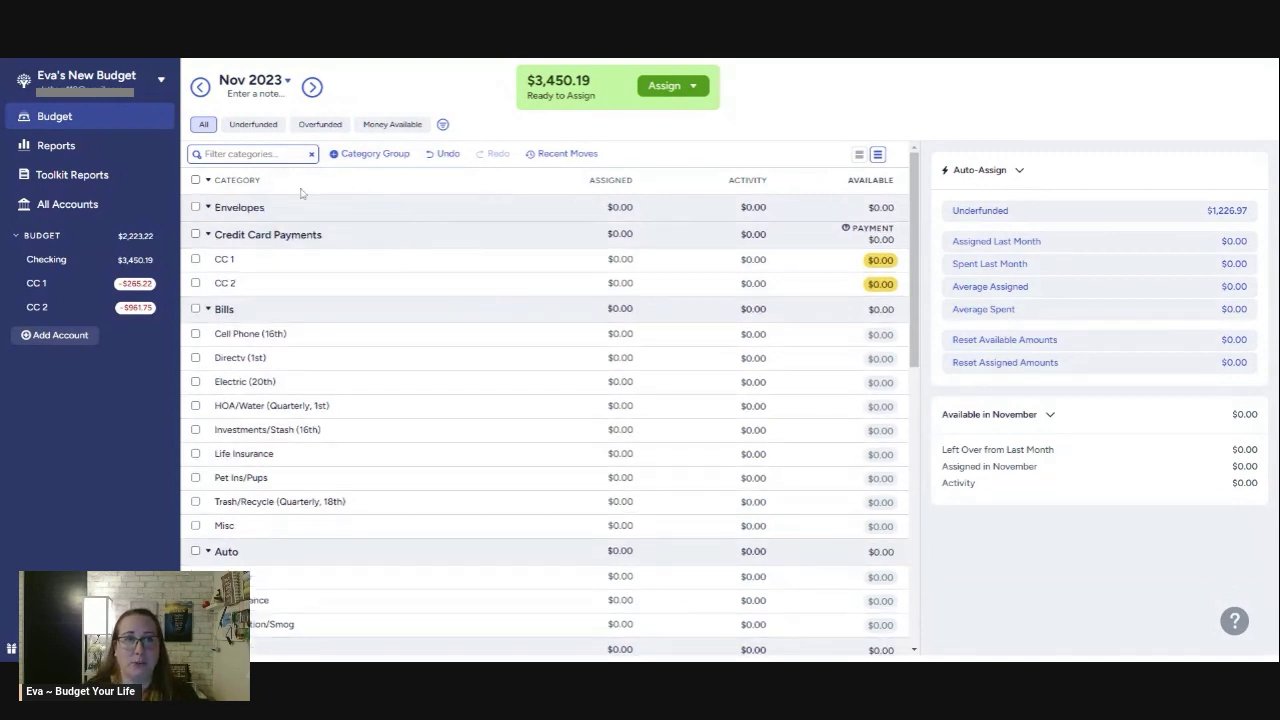
Add the categories "Entertainment" and "Dining Out" to the Envelopes group.
{"action": "left_click", "coordinate": [273, 207]}
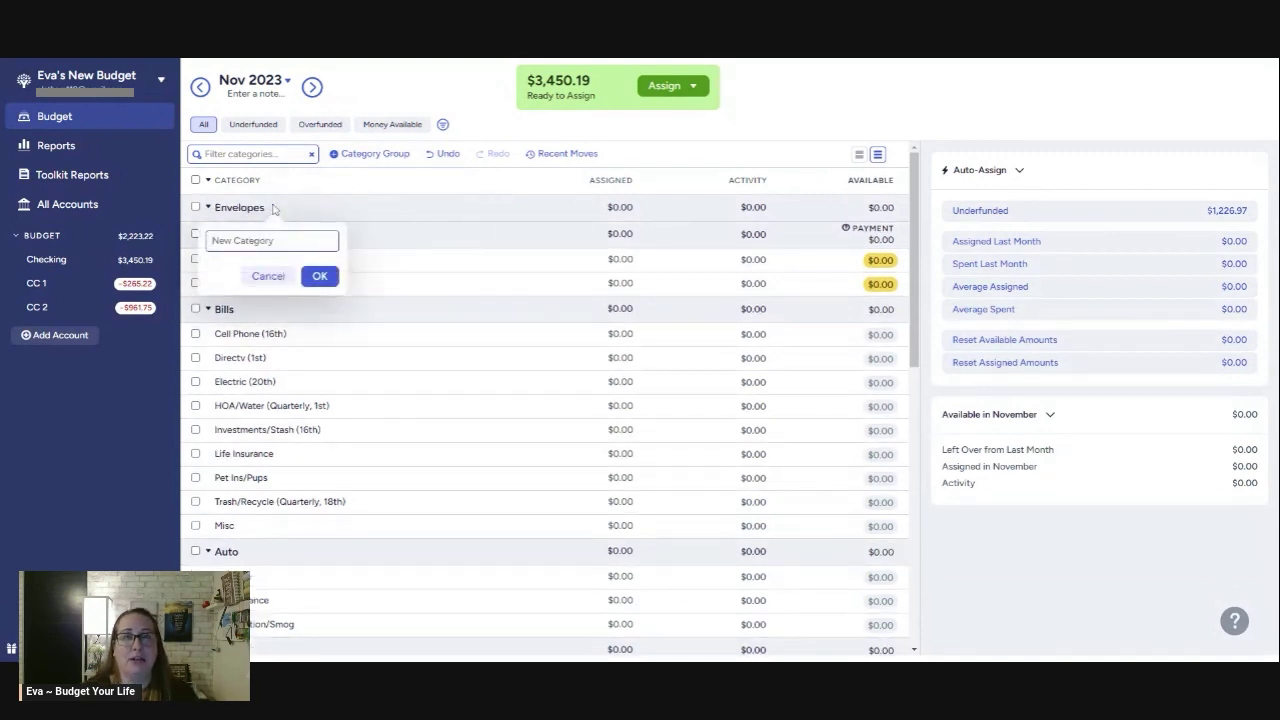
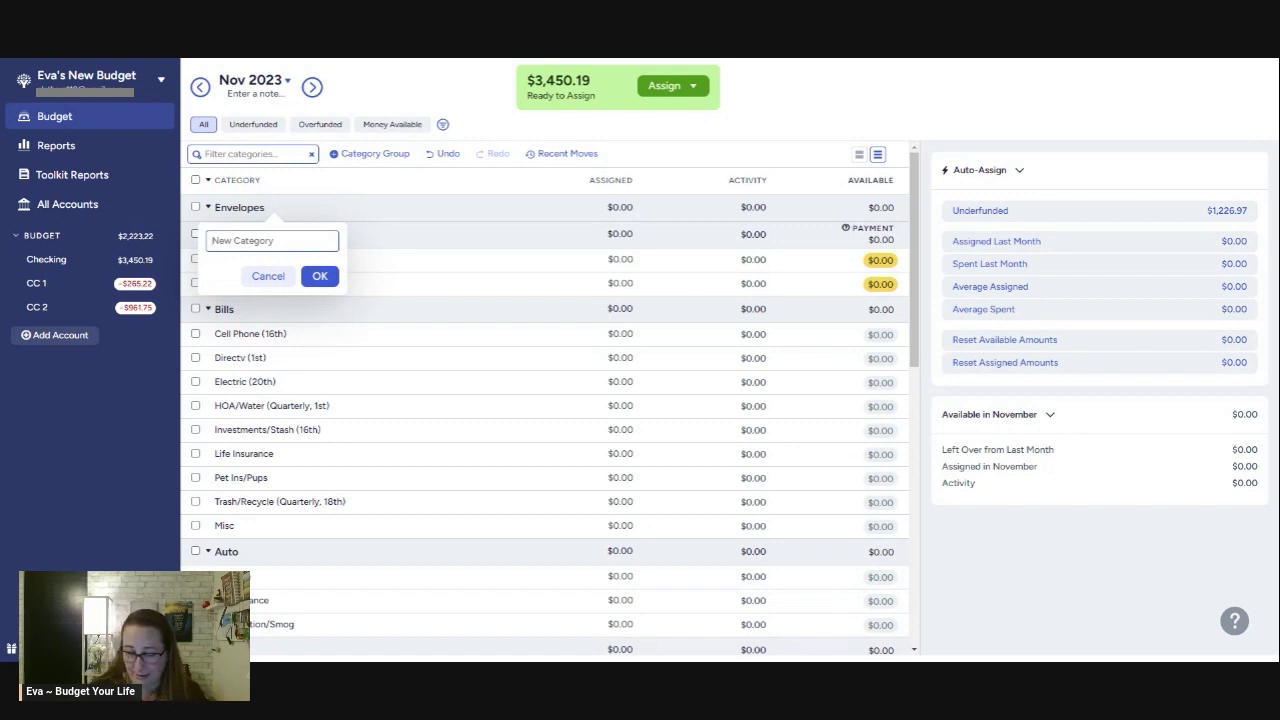
{"action": "type", "text": "E"}
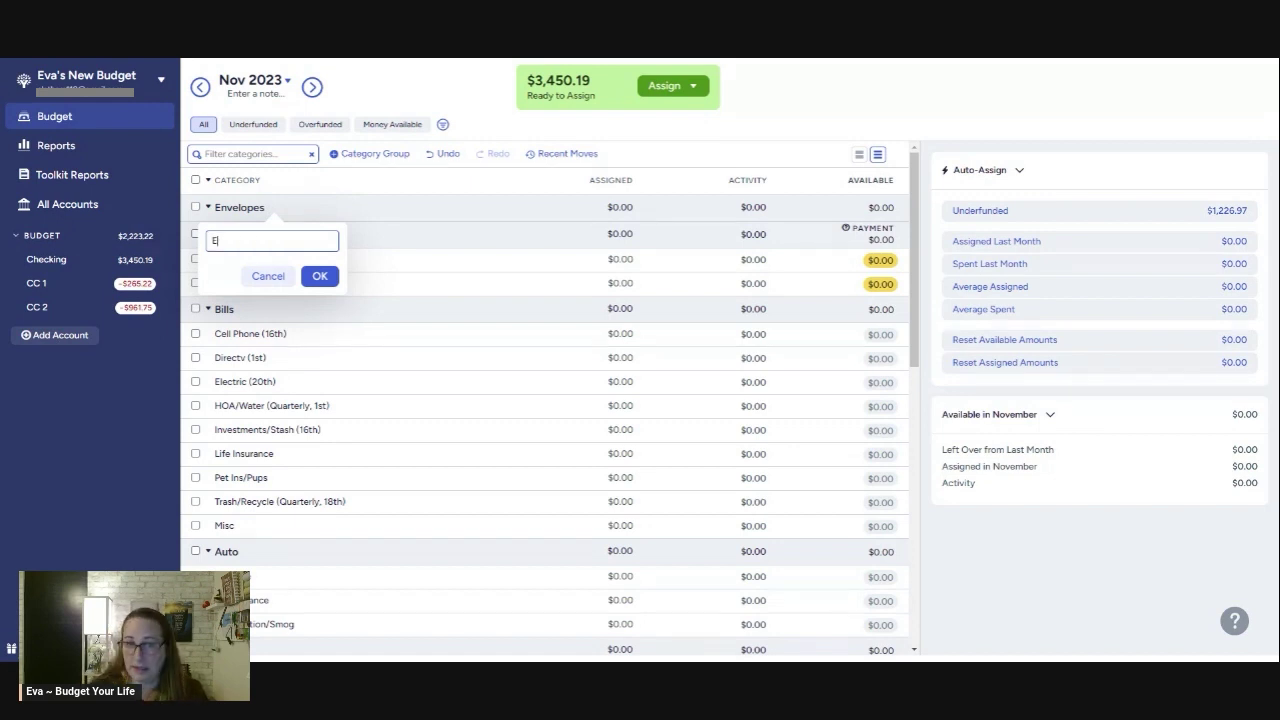
{"action": "type", "text": "ntertainment"}
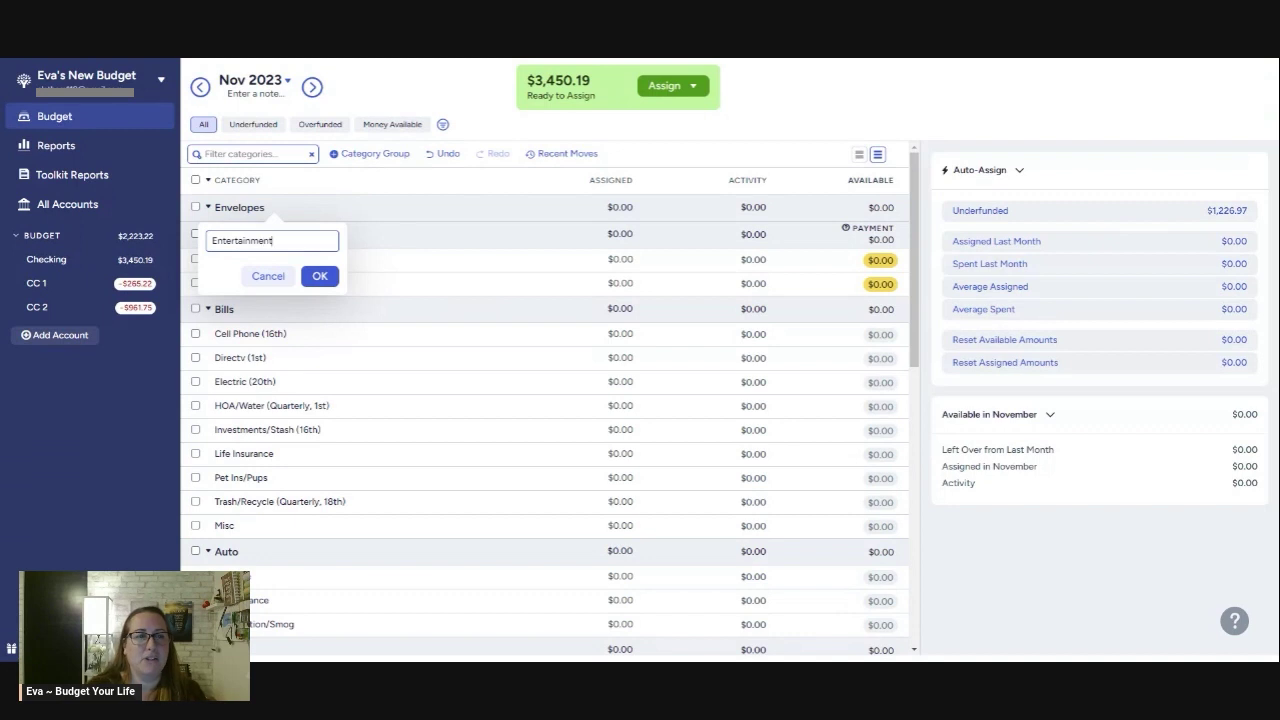
{"action": "left_click", "coordinate": [321, 278]}
{"action": "left_click", "coordinate": [271, 207]}
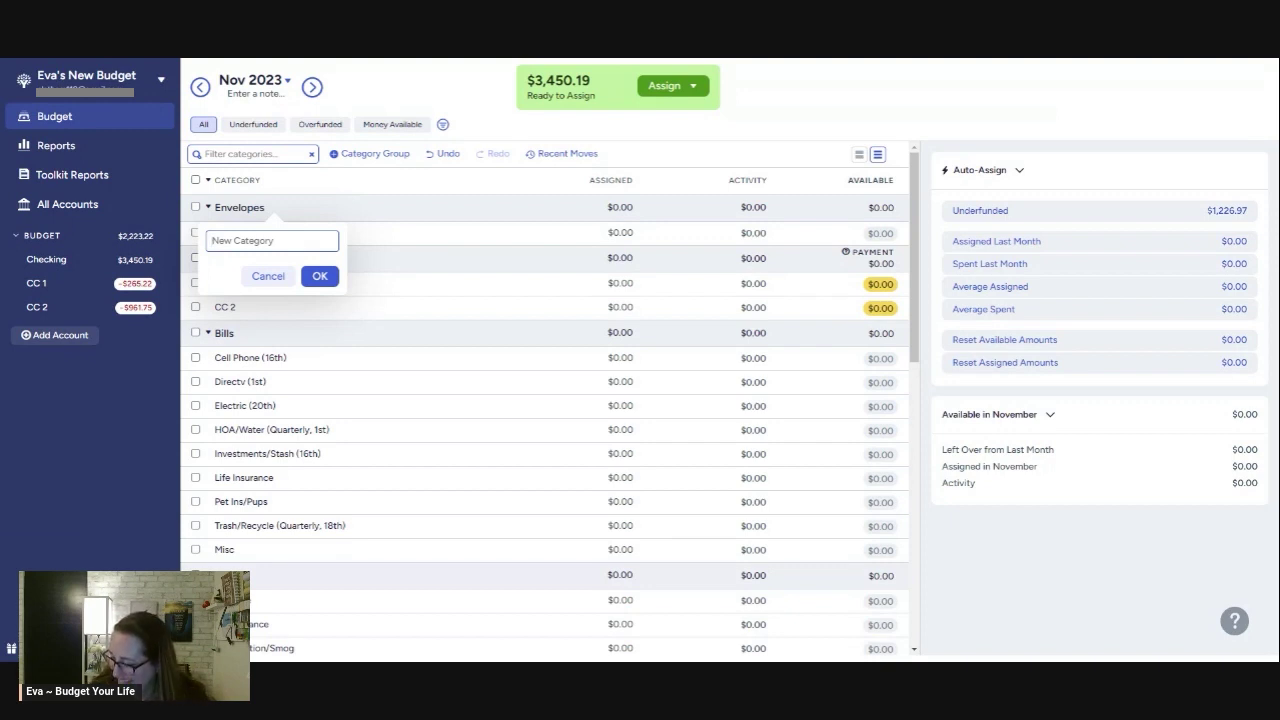
{"action": "type", "text": "Dining"}
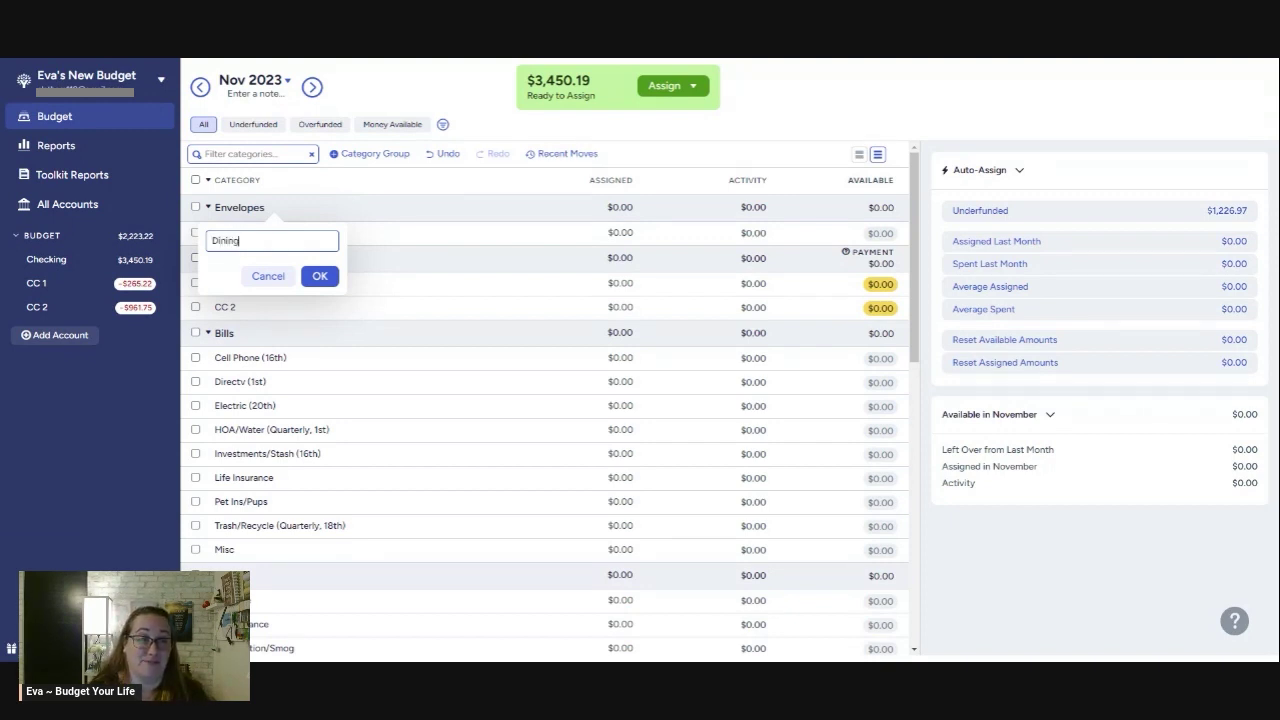
{"action": "type", "text": " OUt"}
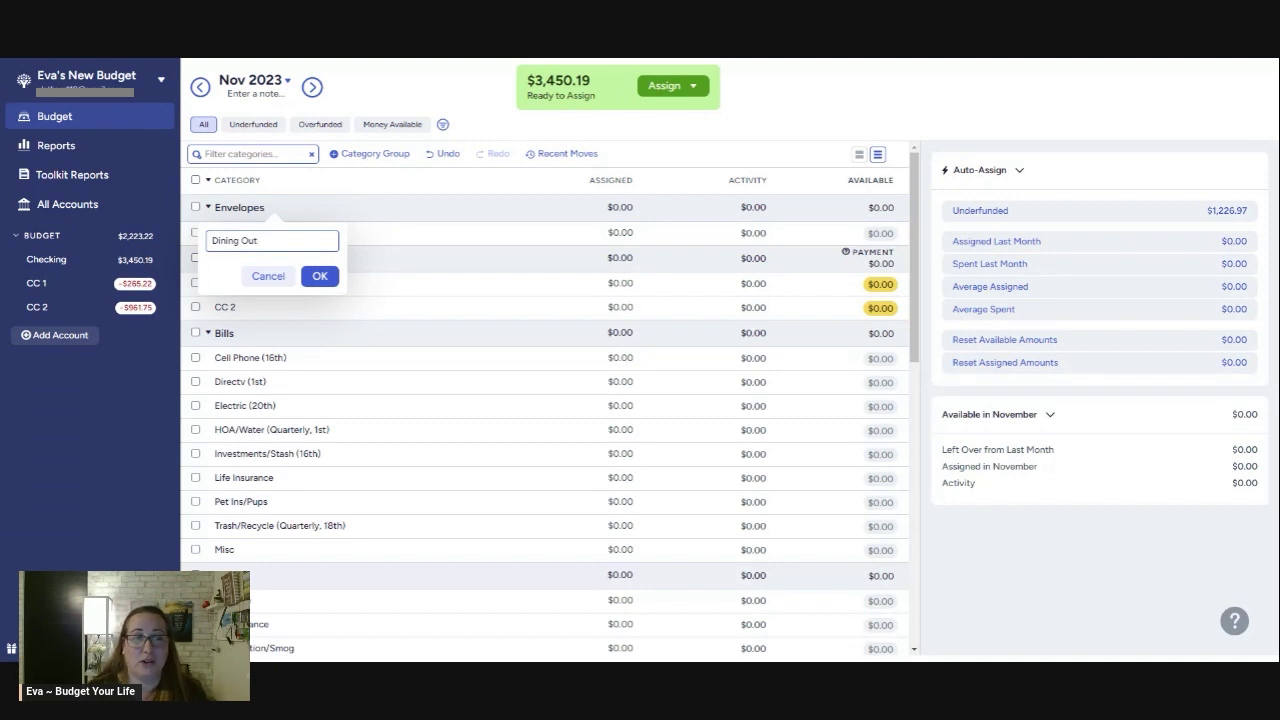
{"action": "left_click", "coordinate": [322, 277]}
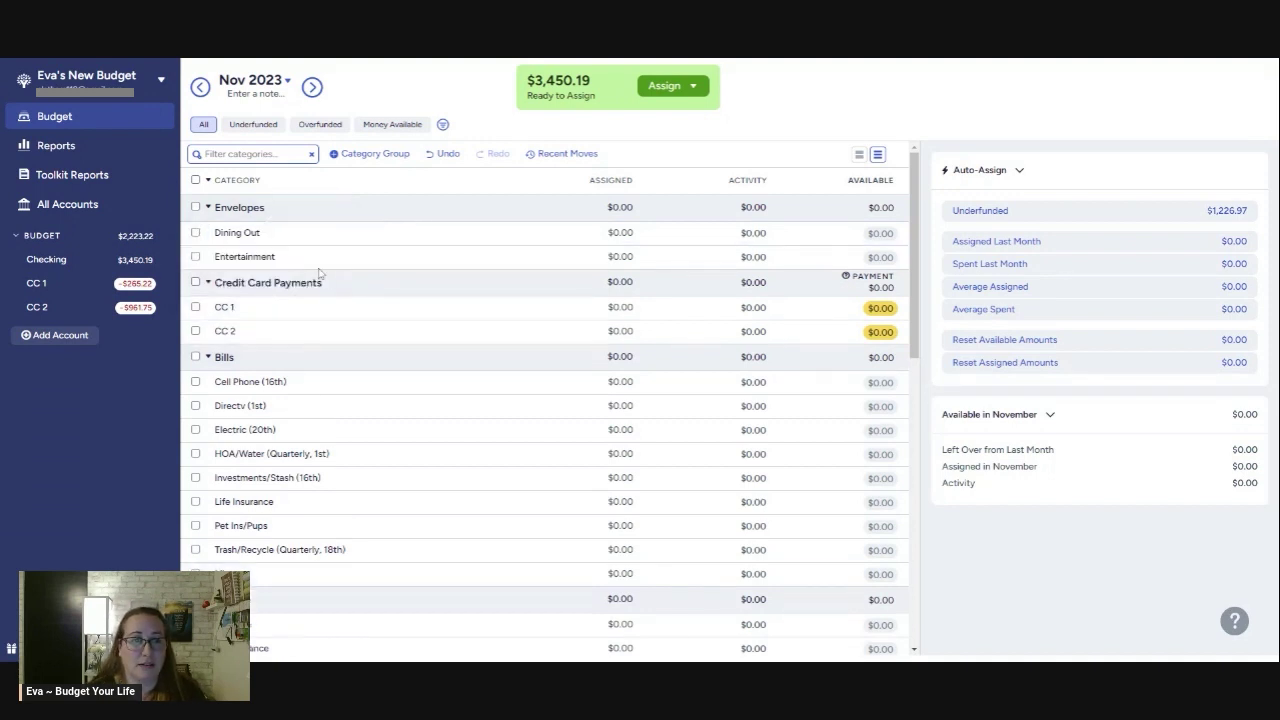
Add the categories "Beauty & Wellness" and "Groceries" to the Envelopes group.
{"action": "left_click", "coordinate": [272, 208]}
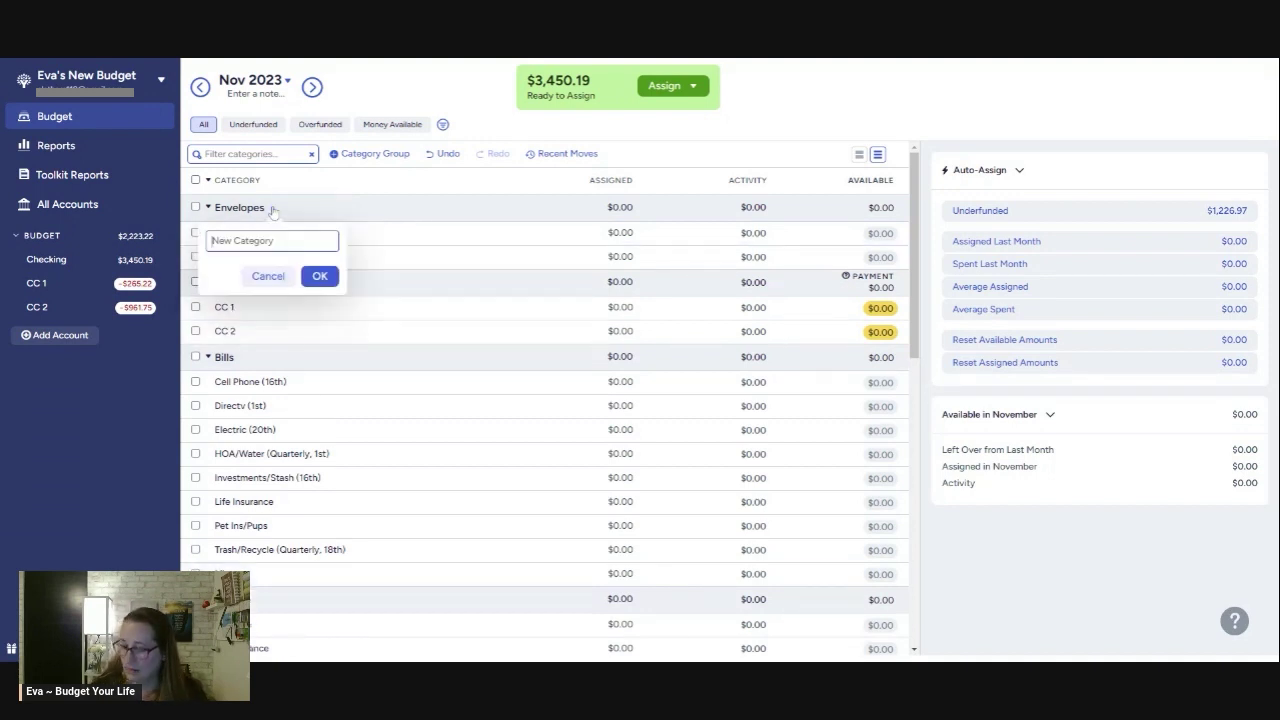
{"action": "type", "text": "Beauty"}
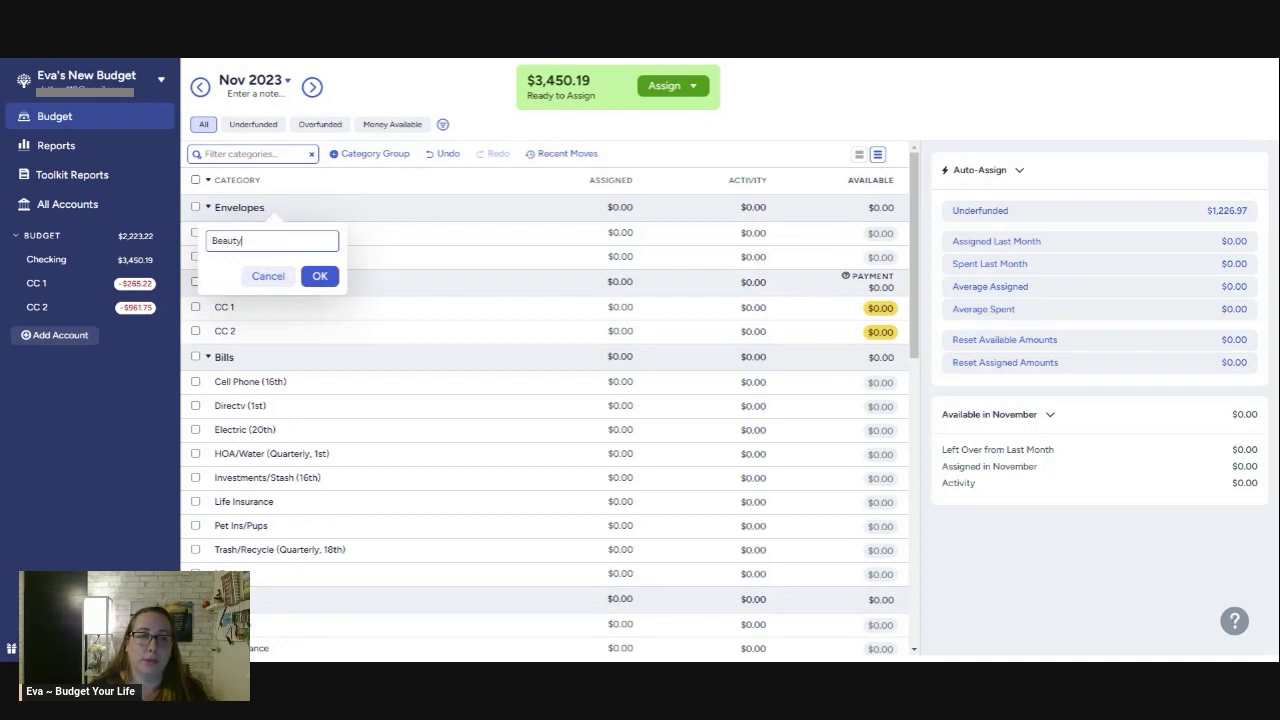
{"action": "type", "text": " & Wel"}
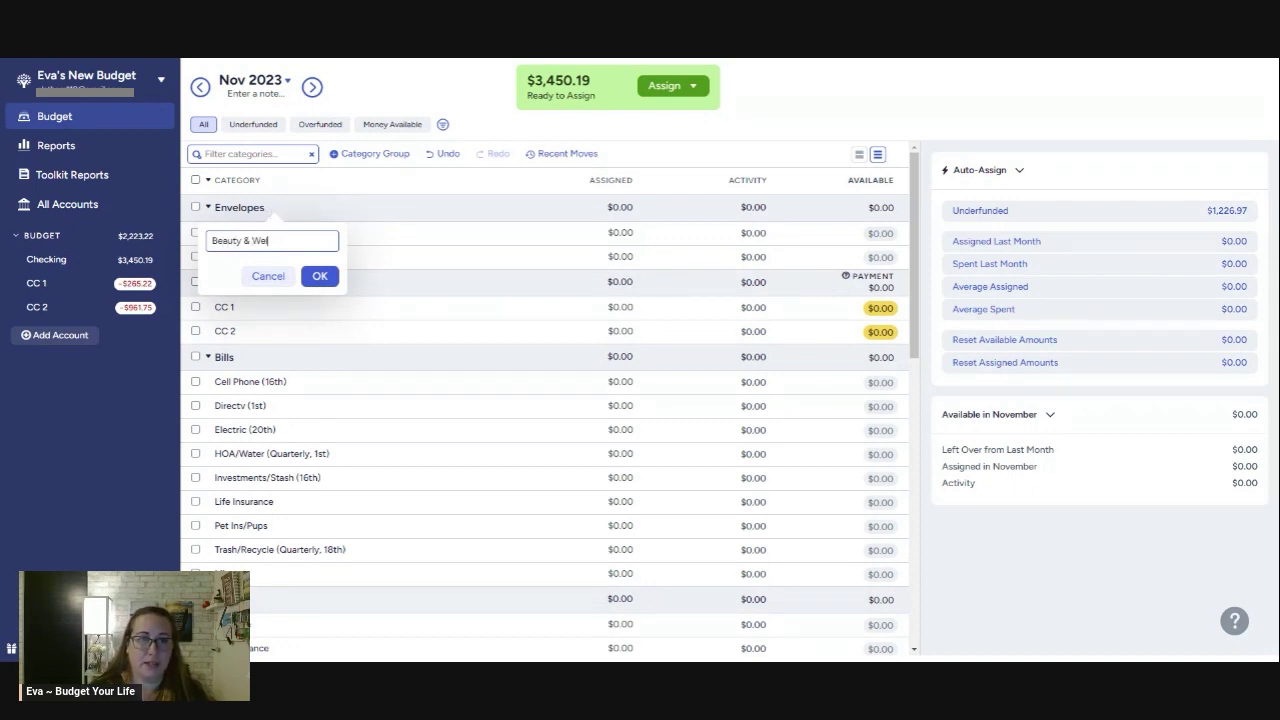
{"action": "type", "text": "lness"}
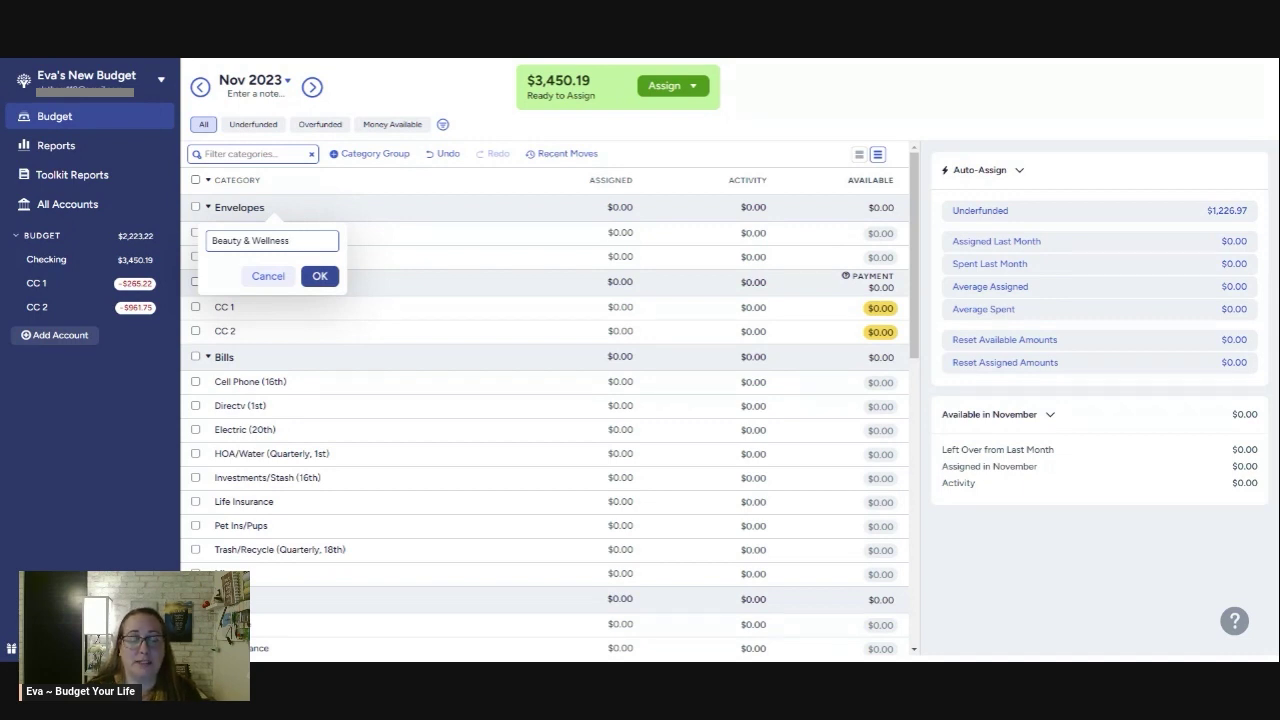
{"action": "key", "text": "Return"}
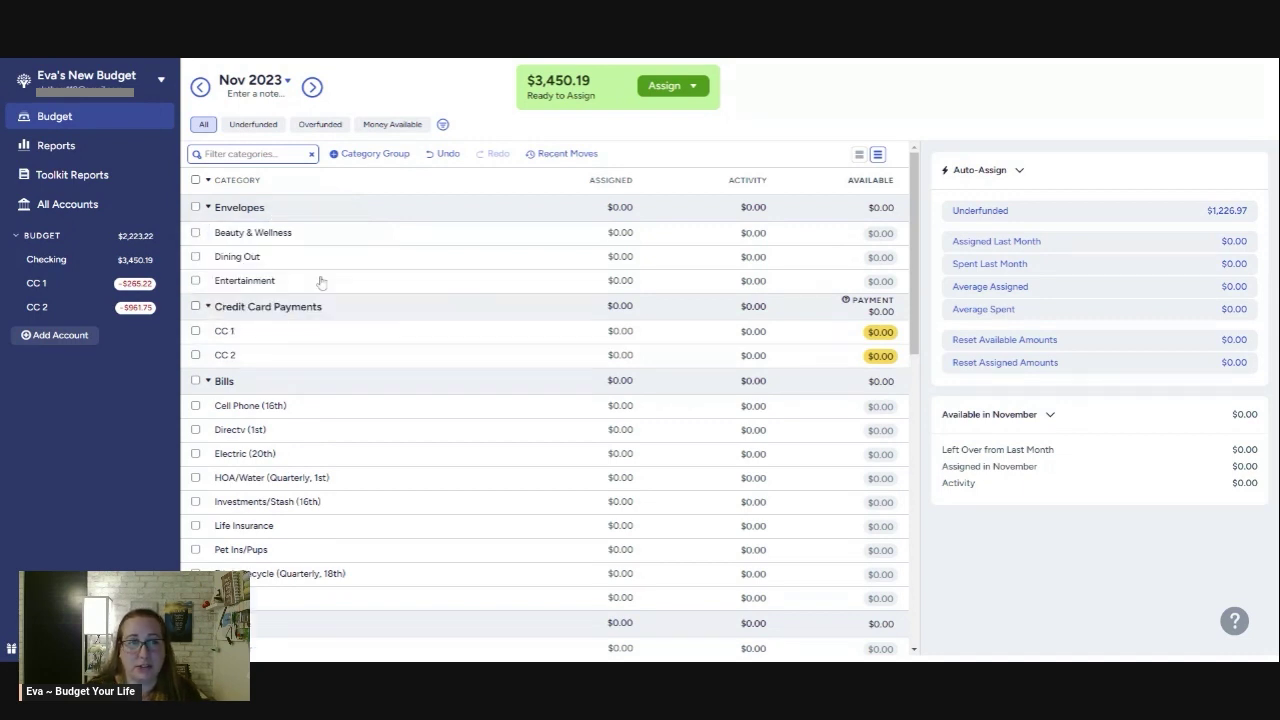
{"action": "left_click", "coordinate": [270, 208]}
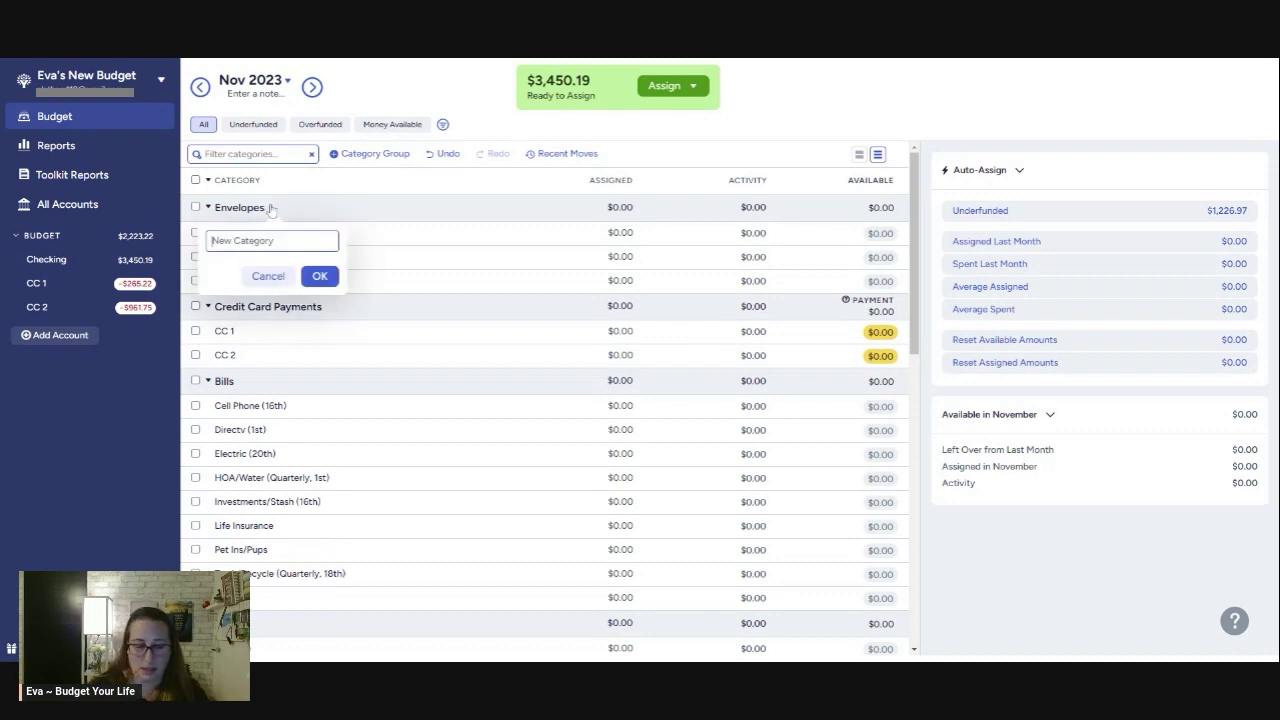
{"action": "type", "text": "Groceries"}
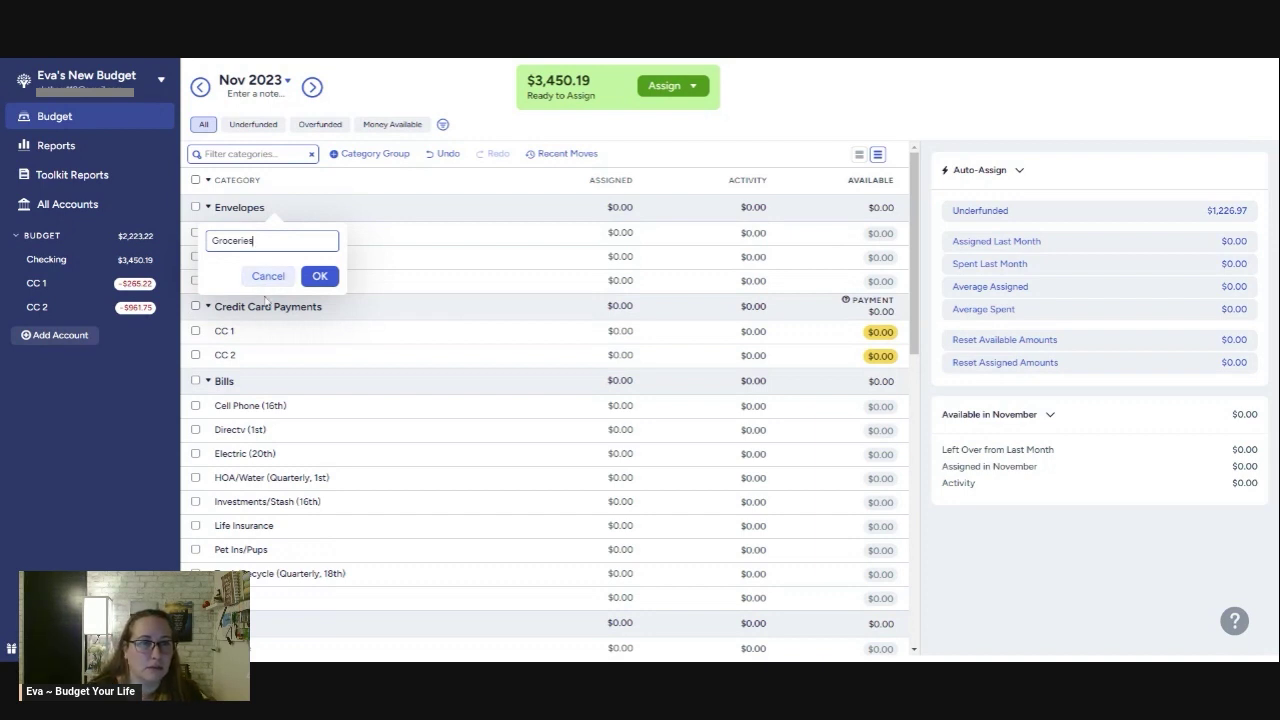
{"action": "left_click", "coordinate": [316, 283]}
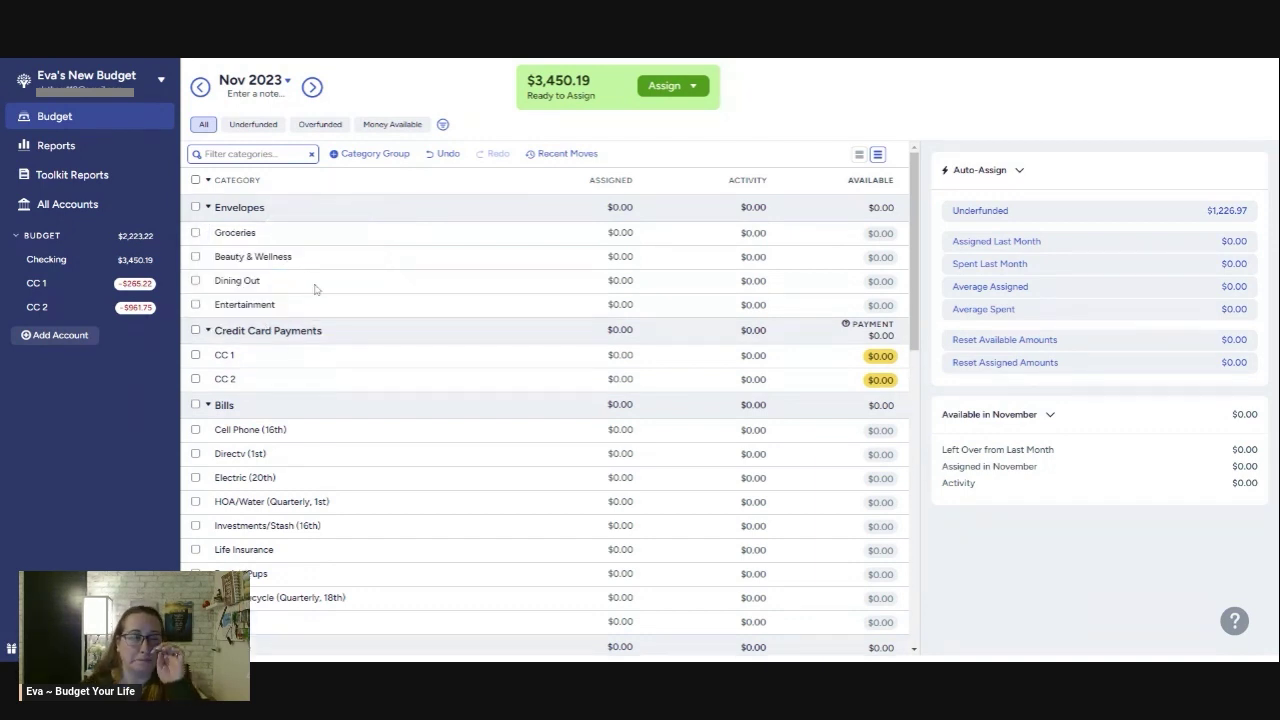
Reorder the Envelopes categories alphabetically: Beauty & Wellness, Dining Out, Entertainment, Groceries.
{"action": "left_click_drag", "start_coordinate": [229, 257], "coordinate": [229, 233]}
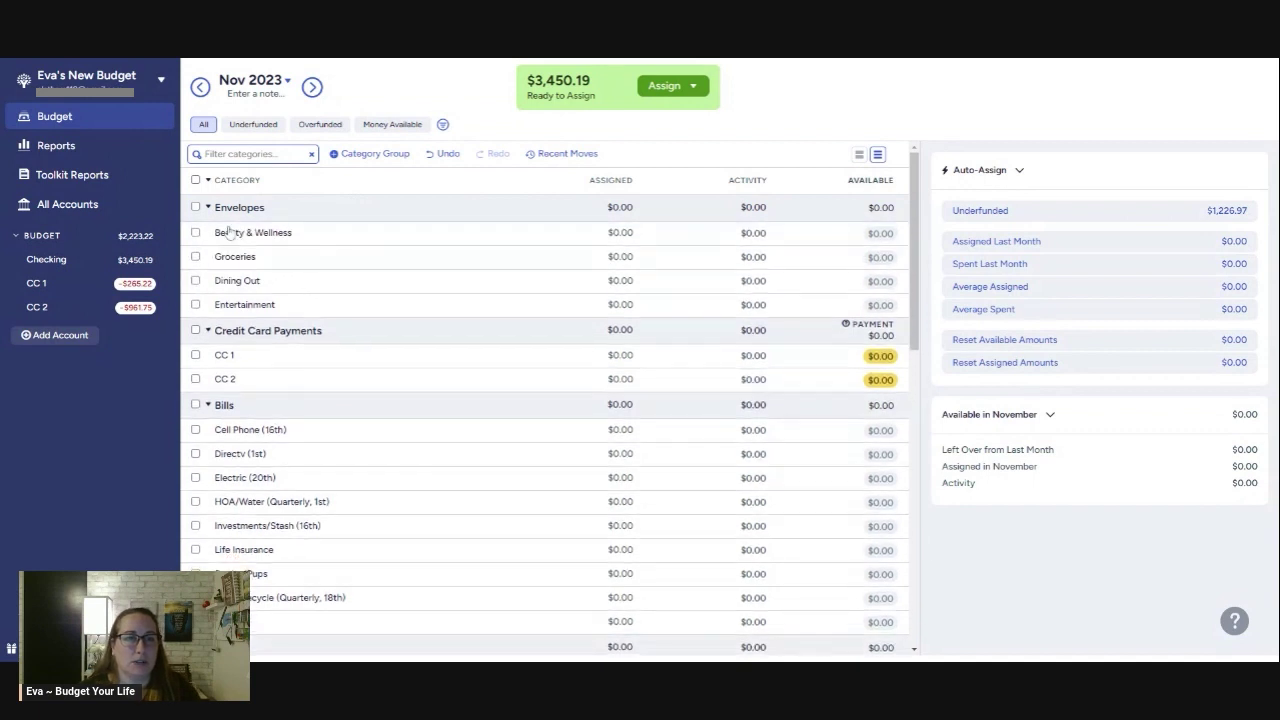
{"action": "left_click_drag", "start_coordinate": [236, 282], "coordinate": [229, 254]}
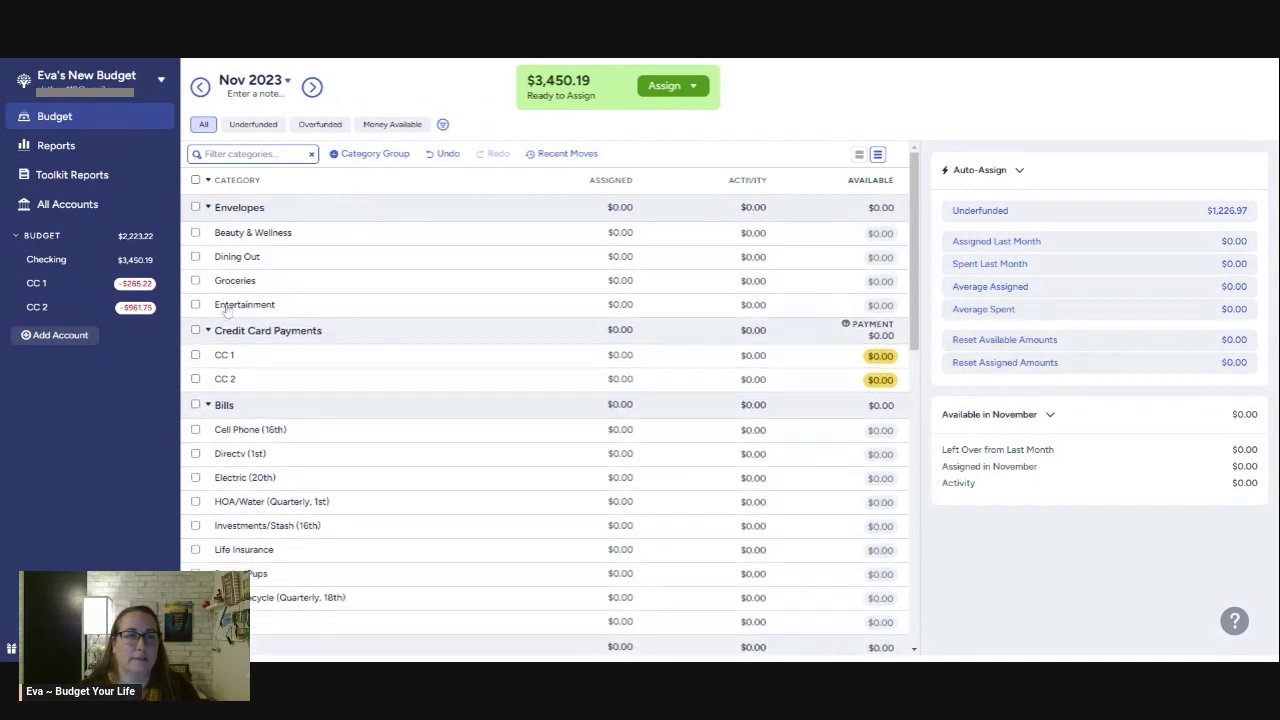
{"action": "left_click_drag", "start_coordinate": [227, 310], "coordinate": [233, 286]}
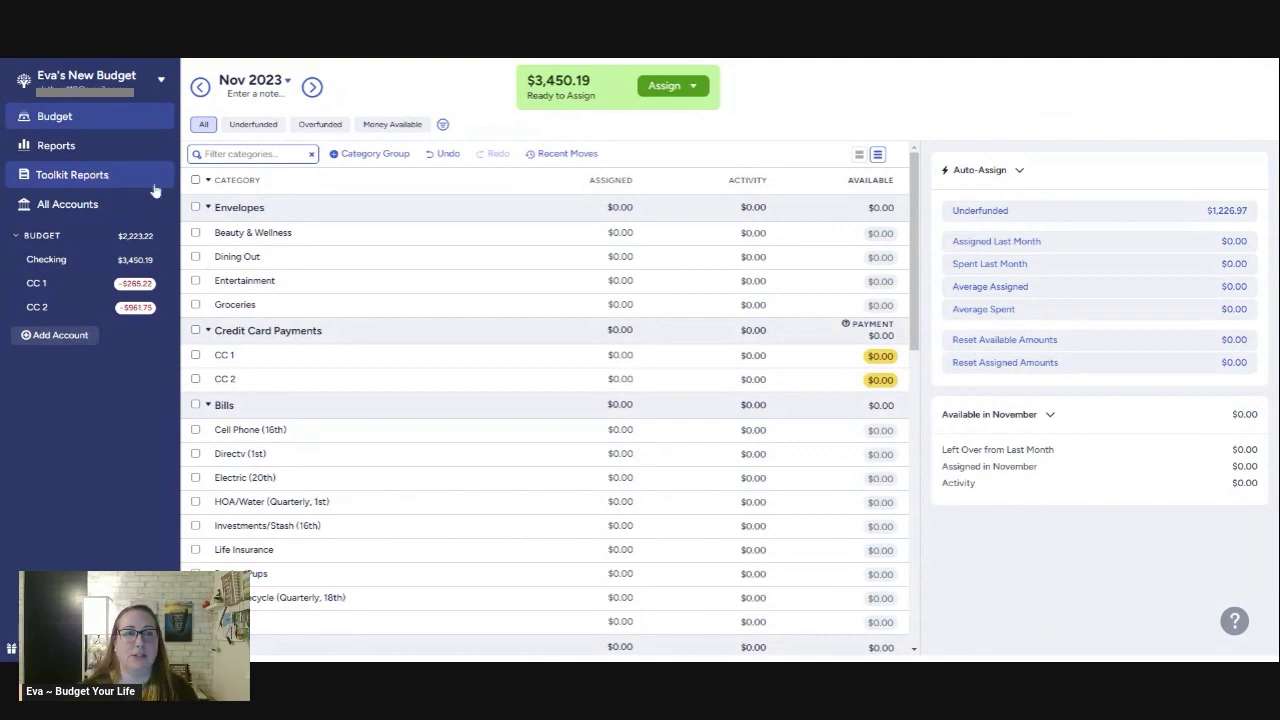
Move the Envelopes category group between the Bills and Auto groups.
{"action": "left_click_drag", "start_coordinate": [229, 215], "coordinate": [229, 210]}
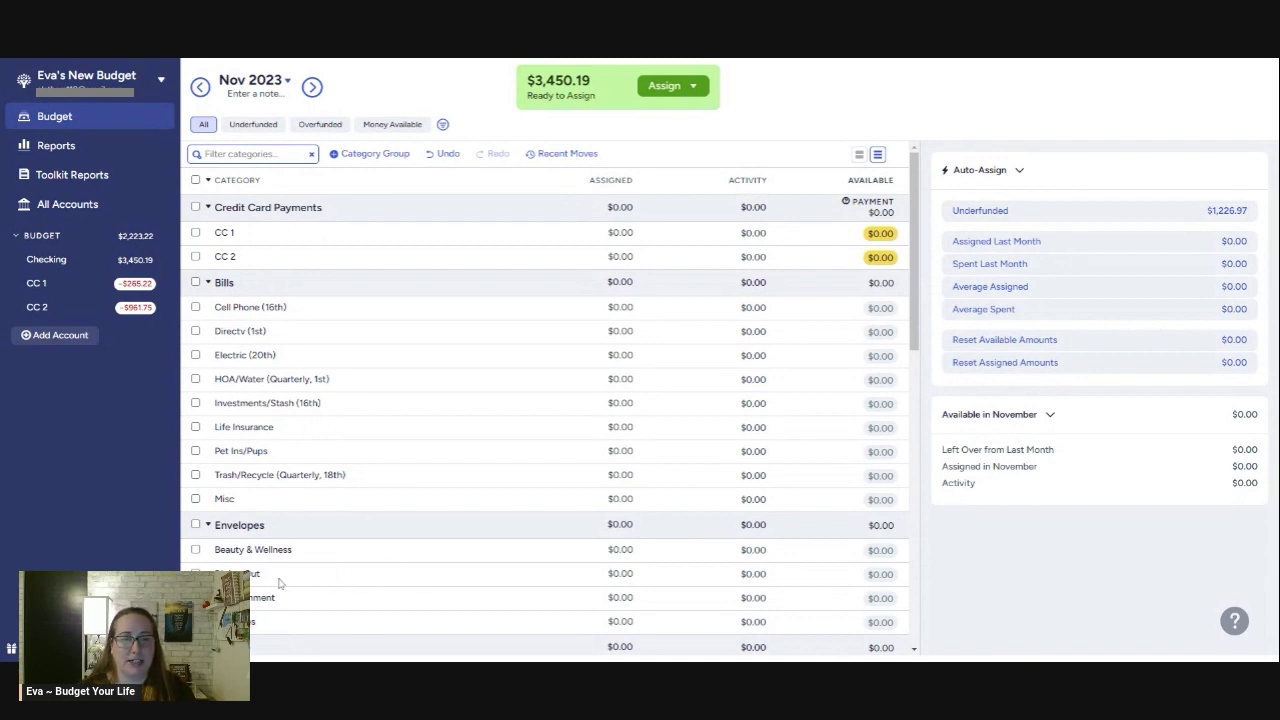
{"action": "scroll", "coordinate": [330, 555], "scroll_direction": "down", "scroll_amount": 3}
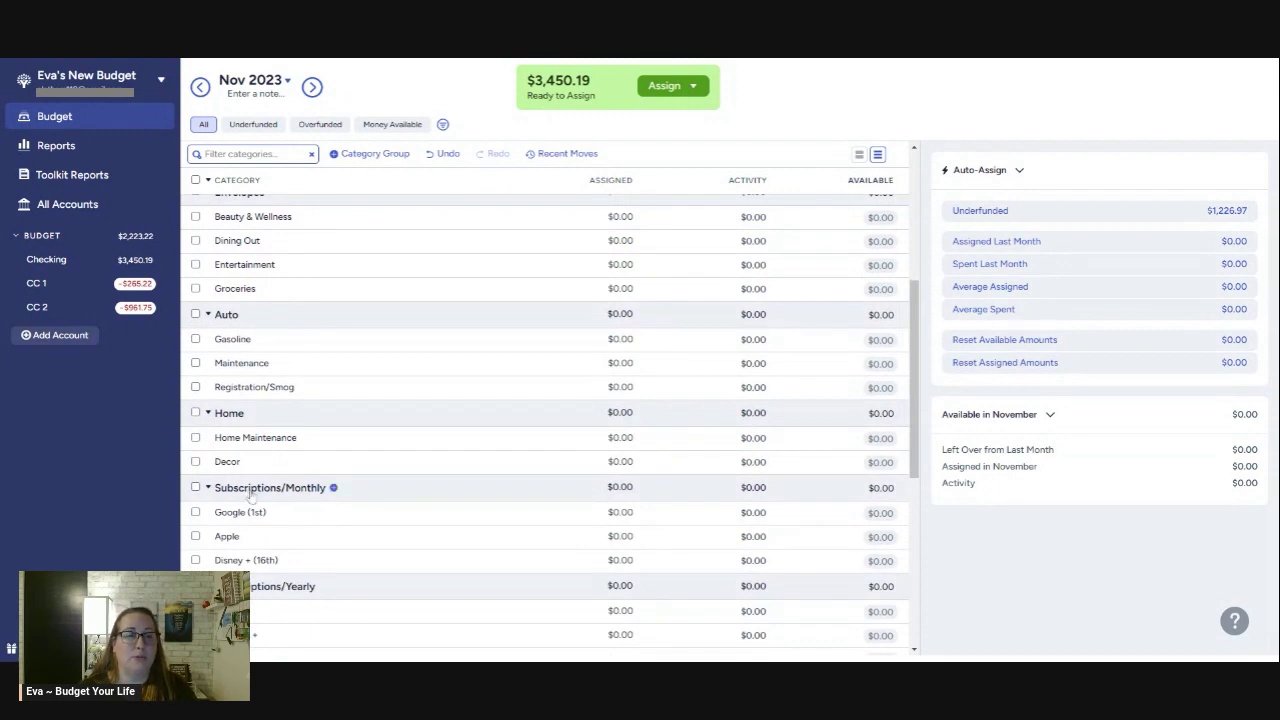
{"action": "scroll", "coordinate": [250, 495], "scroll_direction": "down", "scroll_amount": 3}
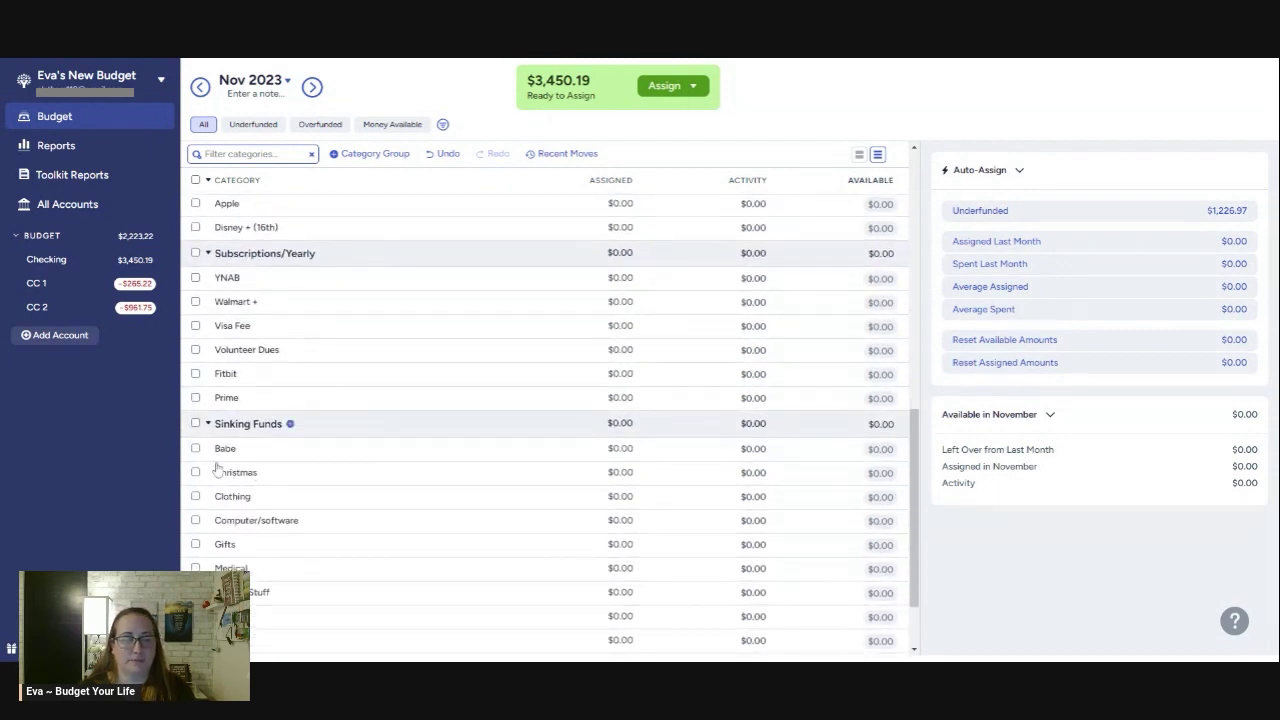
Create a new category group named "New Car".
{"action": "scroll", "coordinate": [300, 370], "scroll_direction": "up", "scroll_amount": 4}
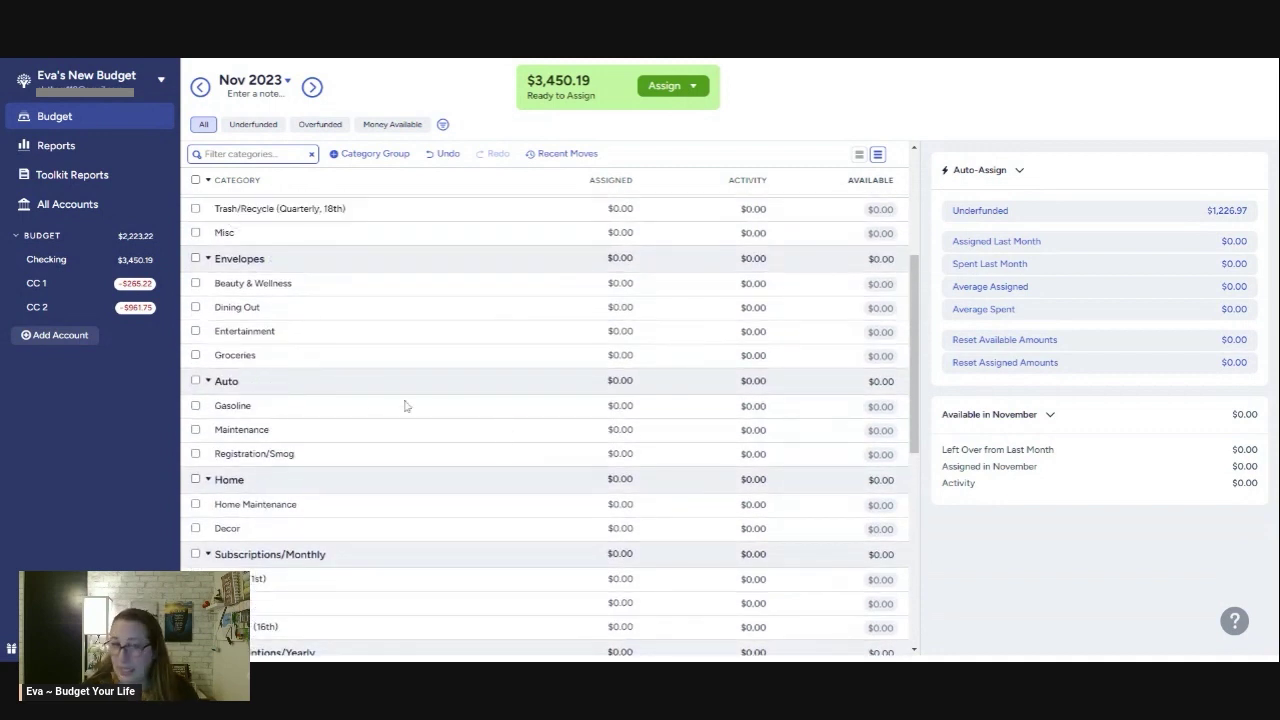
{"action": "scroll", "coordinate": [410, 380], "scroll_direction": "up", "scroll_amount": 3}
{"action": "left_click", "coordinate": [362, 154]}
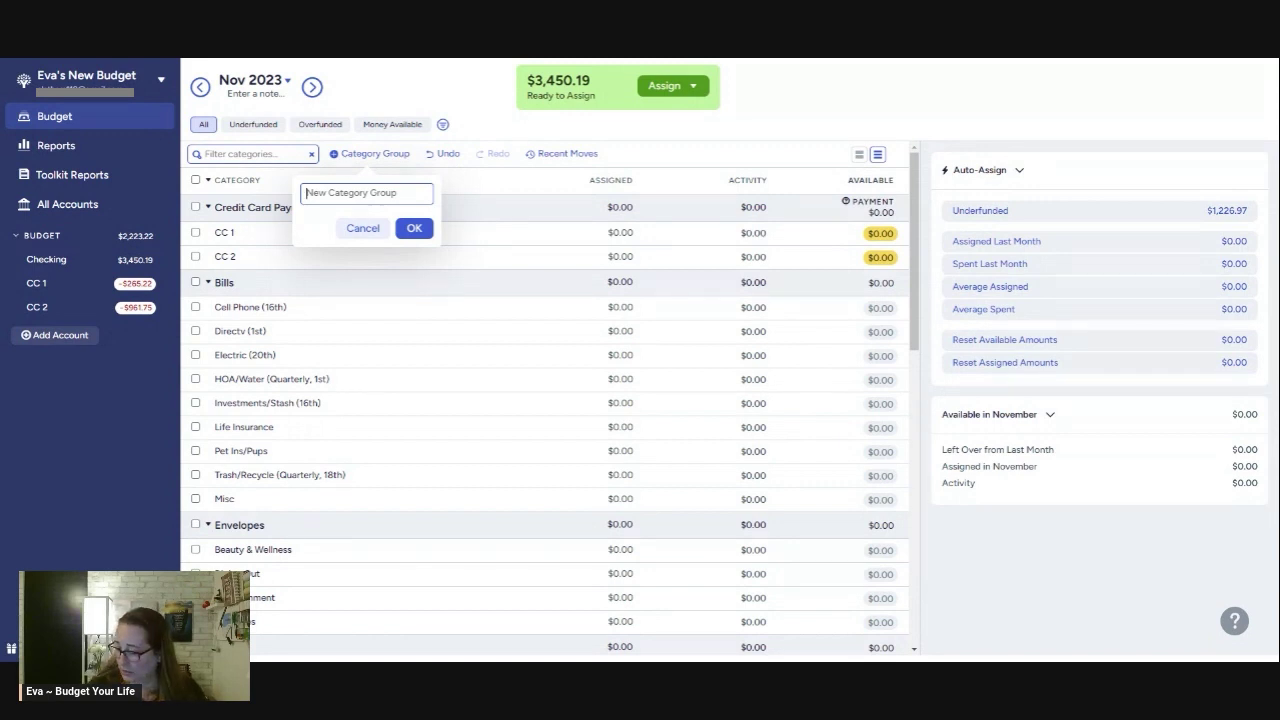
{"action": "type", "text": "New Car"}
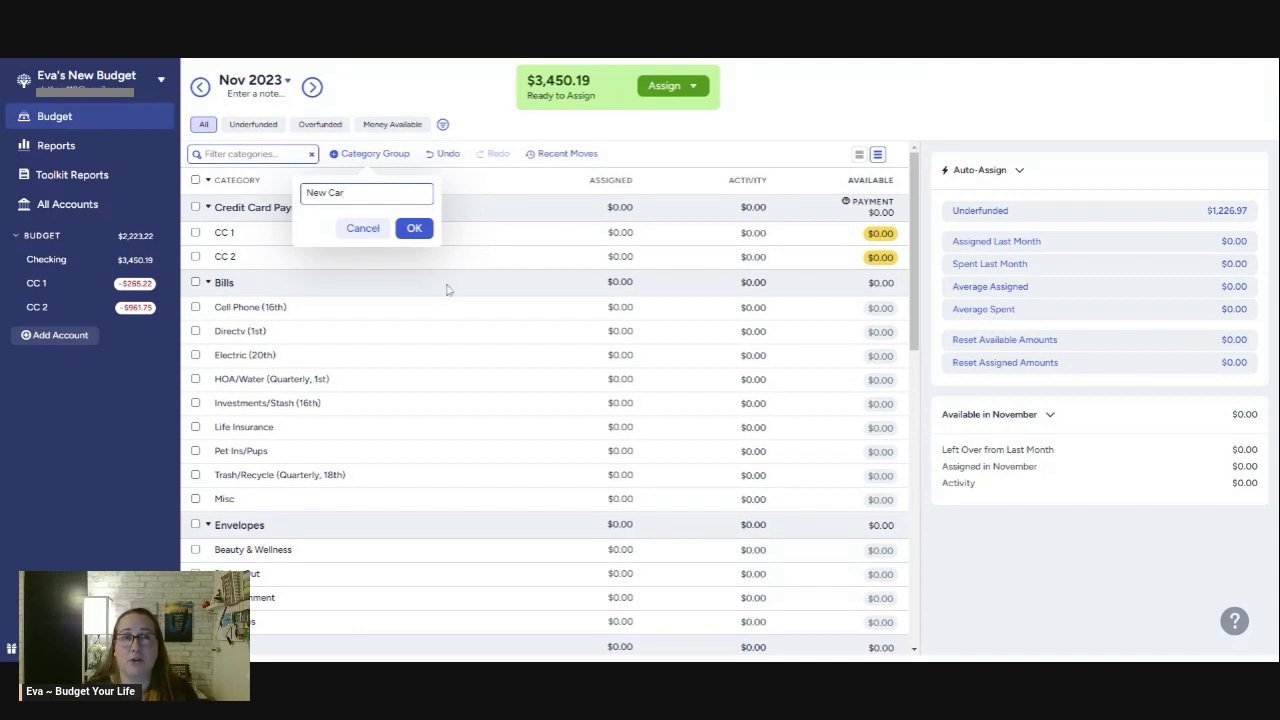
{"action": "left_click", "coordinate": [414, 229]}
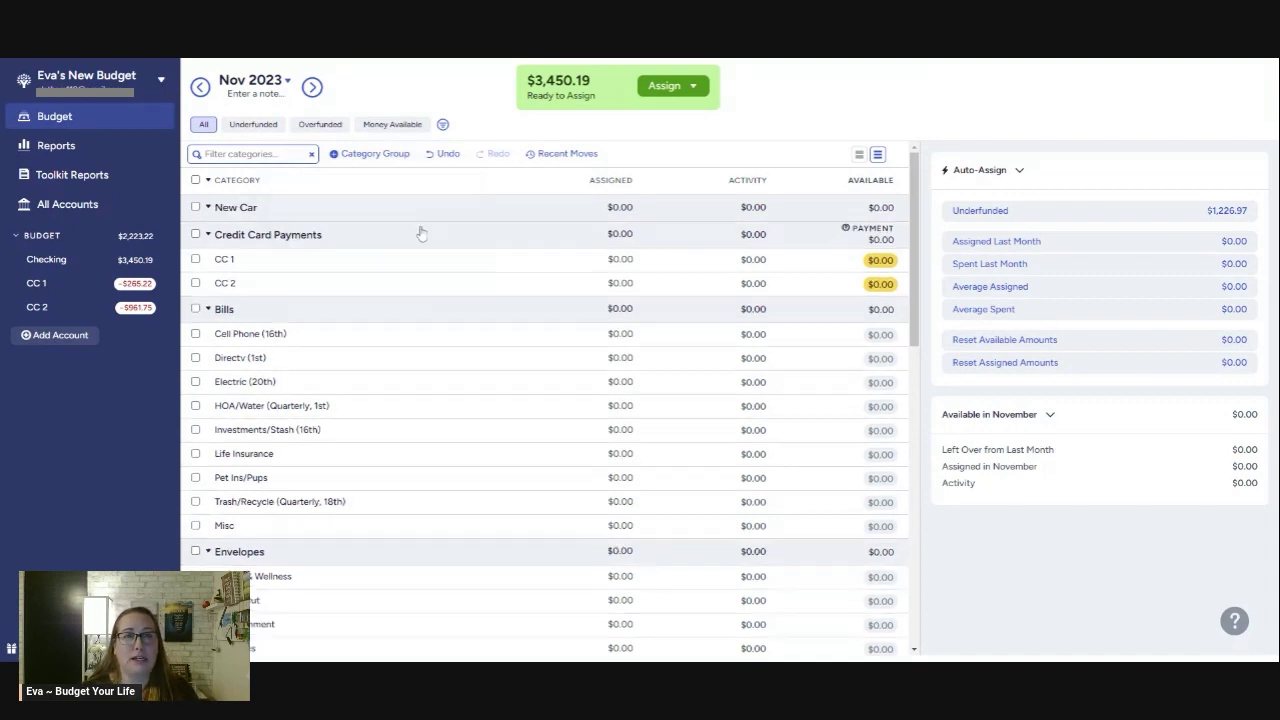
Rename the "New Car" category group to "Future Goals".
{"action": "left_click", "coordinate": [248, 208]}
{"action": "left_click_drag", "start_coordinate": [155, 249], "coordinate": [105, 253]}
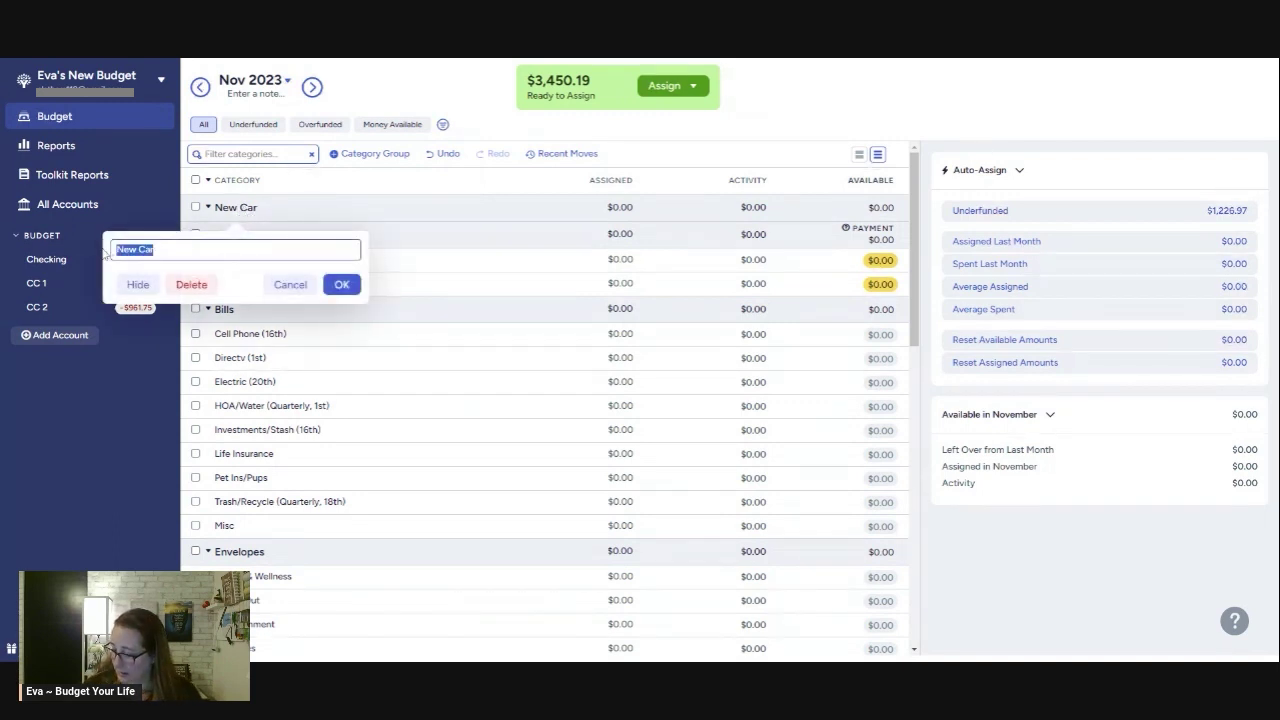
{"action": "type", "text": "Fu"}
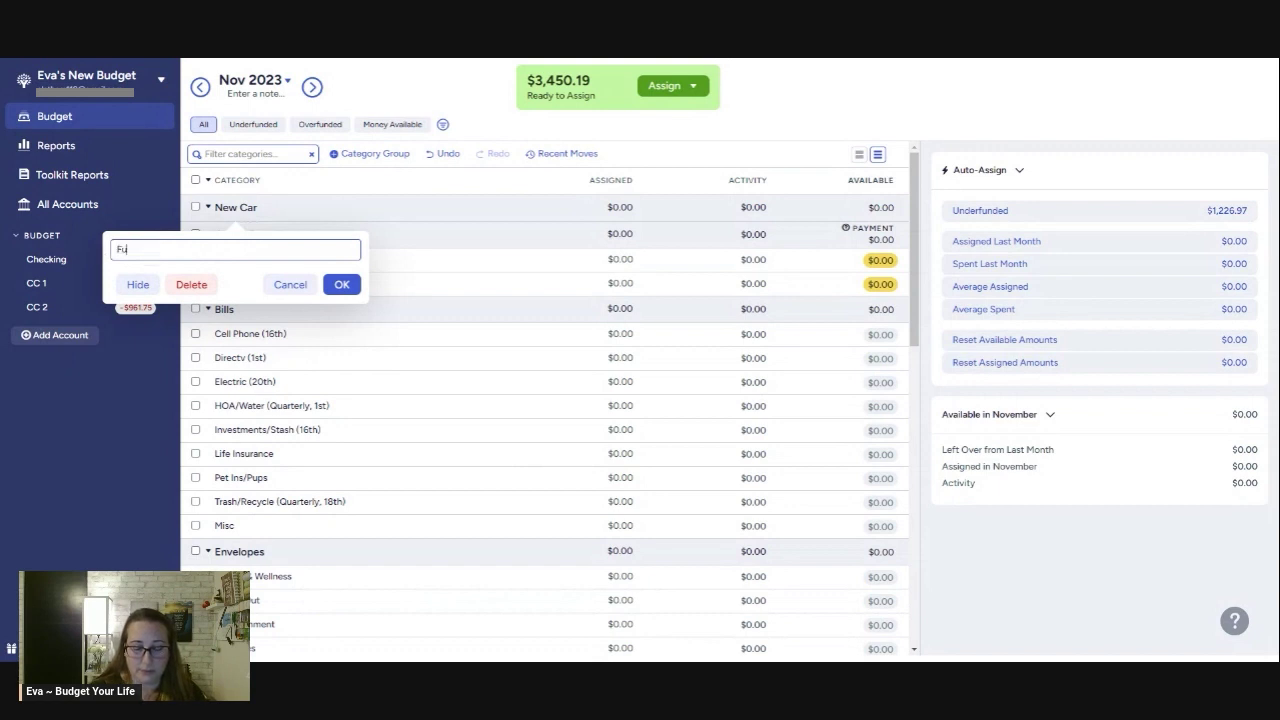
{"action": "type", "text": "ture Goals"}
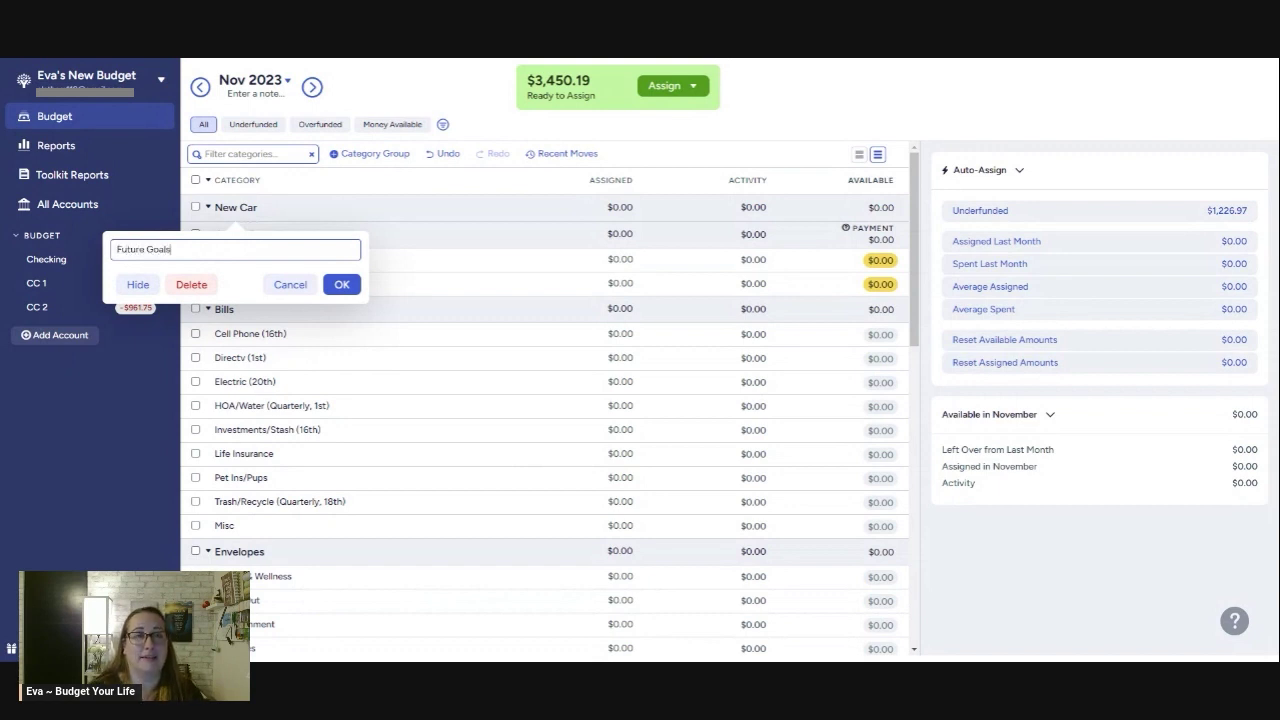
{"action": "left_click", "coordinate": [341, 285]}
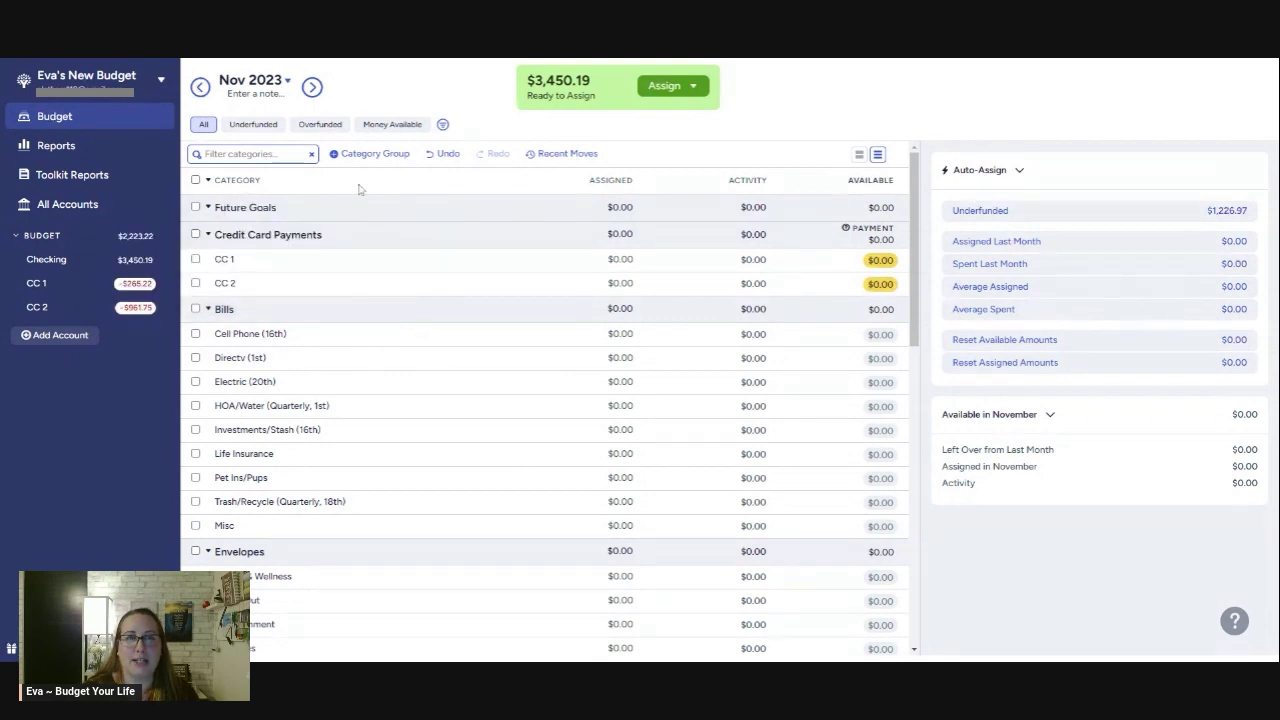
Add the categories "New Car" and "New Home" to the Future Goals group.
{"action": "left_click", "coordinate": [283, 208]}
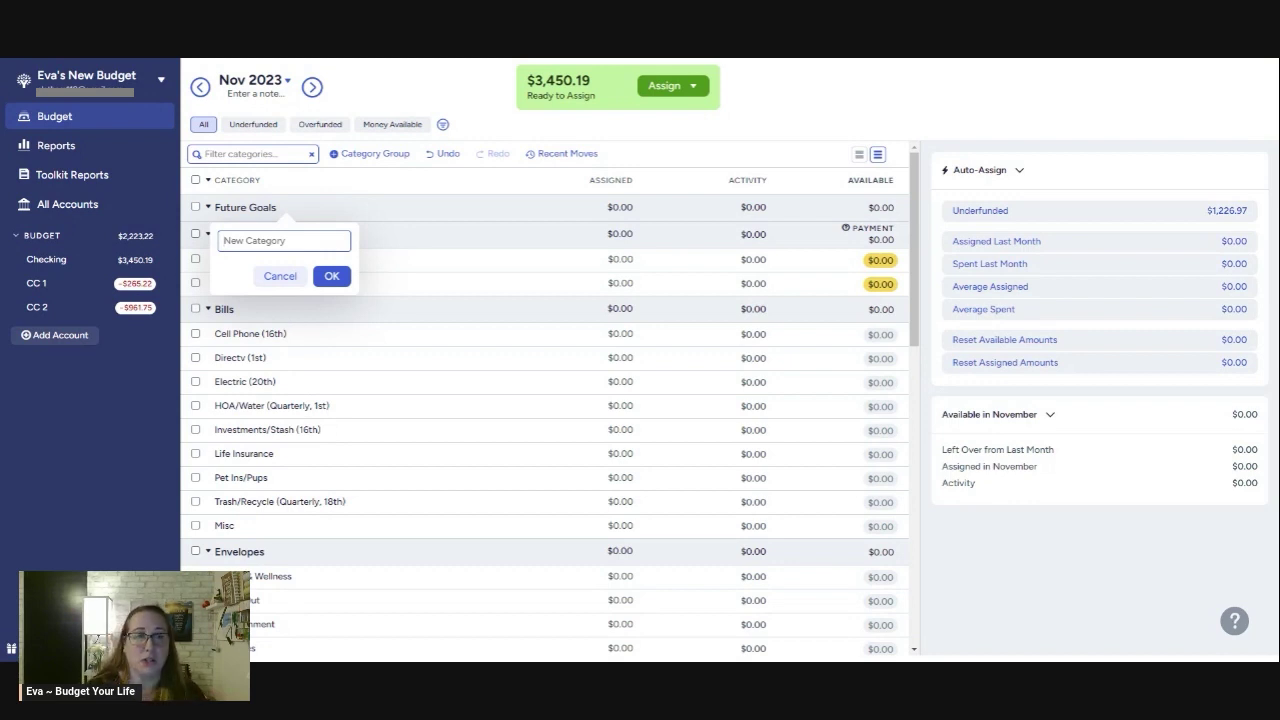
{"action": "type", "text": "New Car"}
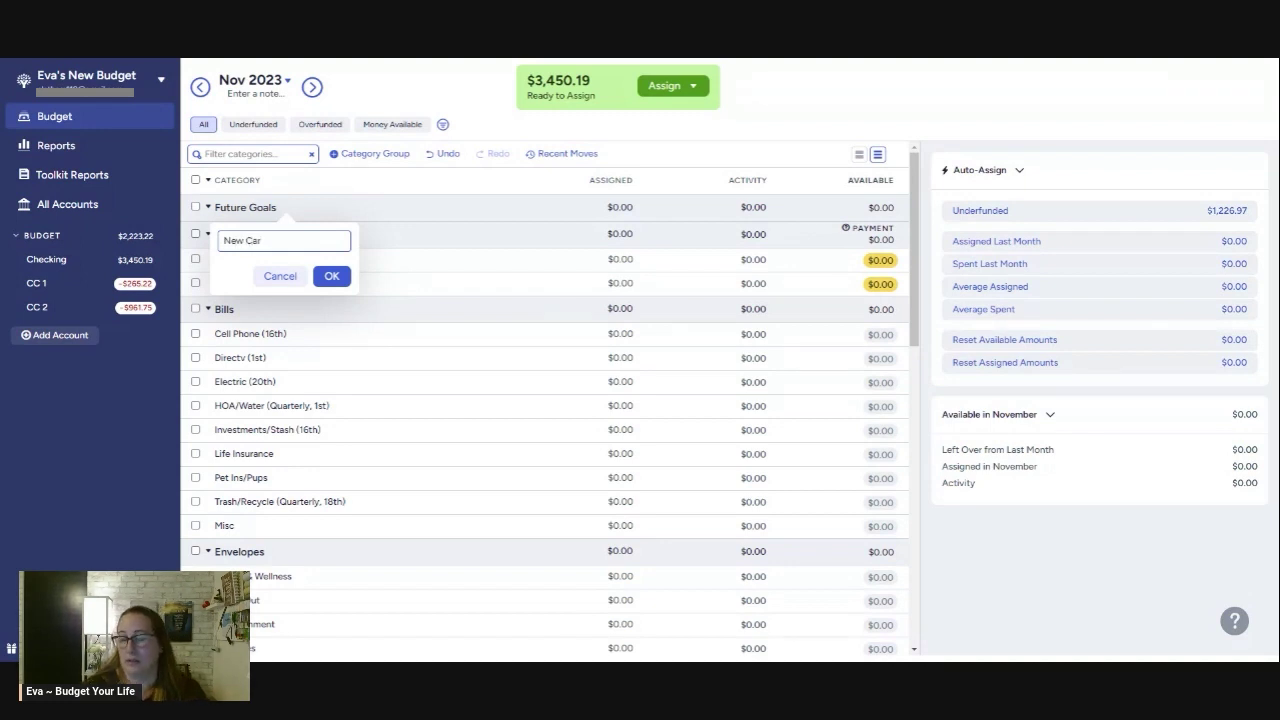
{"action": "left_click", "coordinate": [331, 276]}
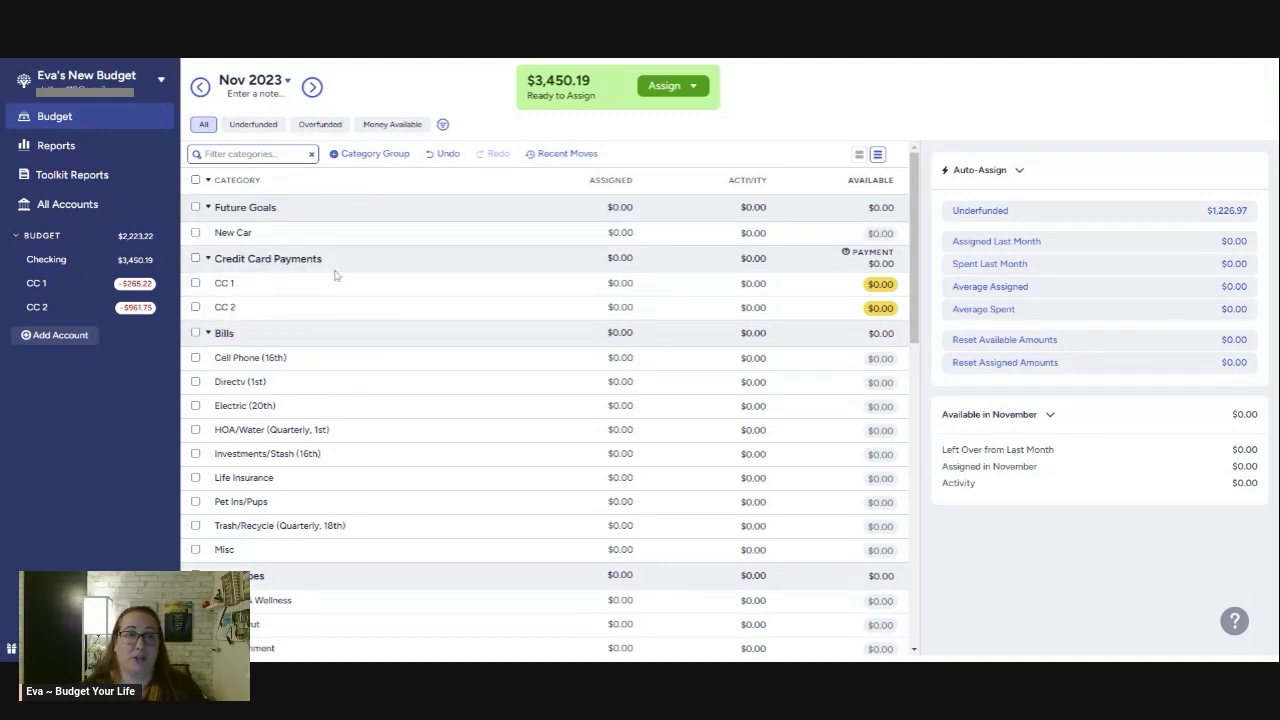
{"action": "left_click", "coordinate": [284, 207]}
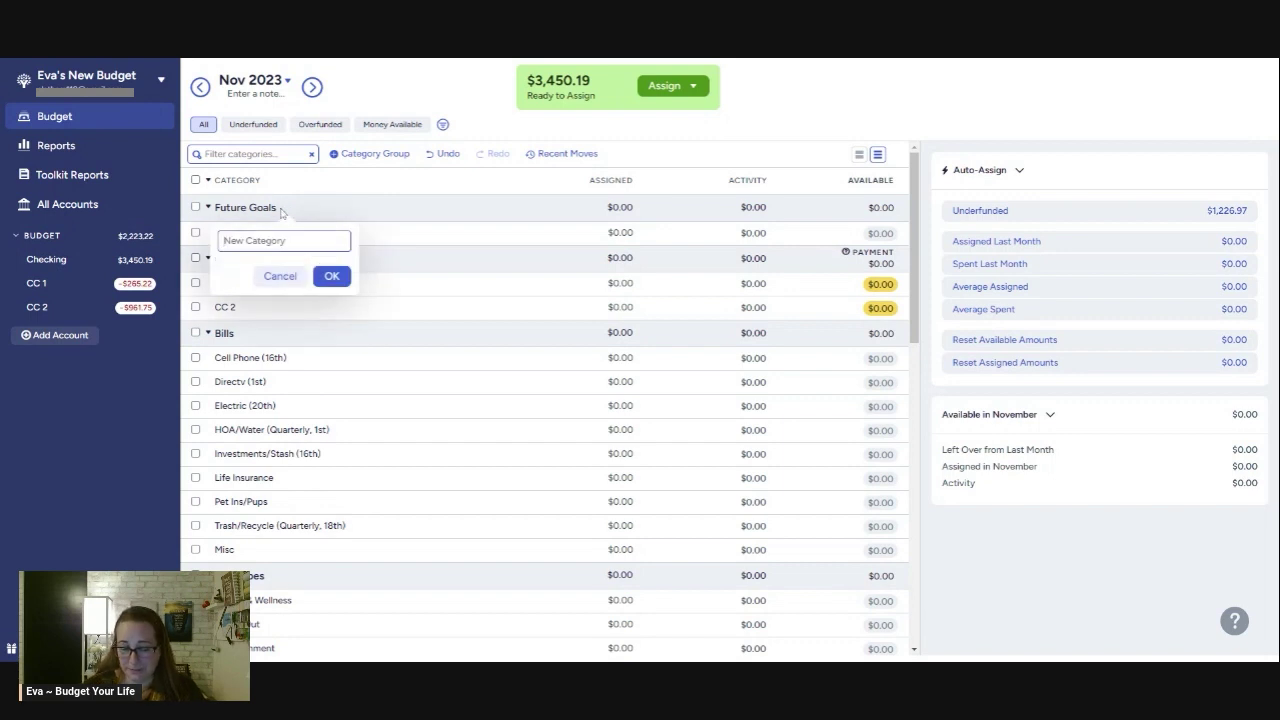
{"action": "type", "text": "New Home"}
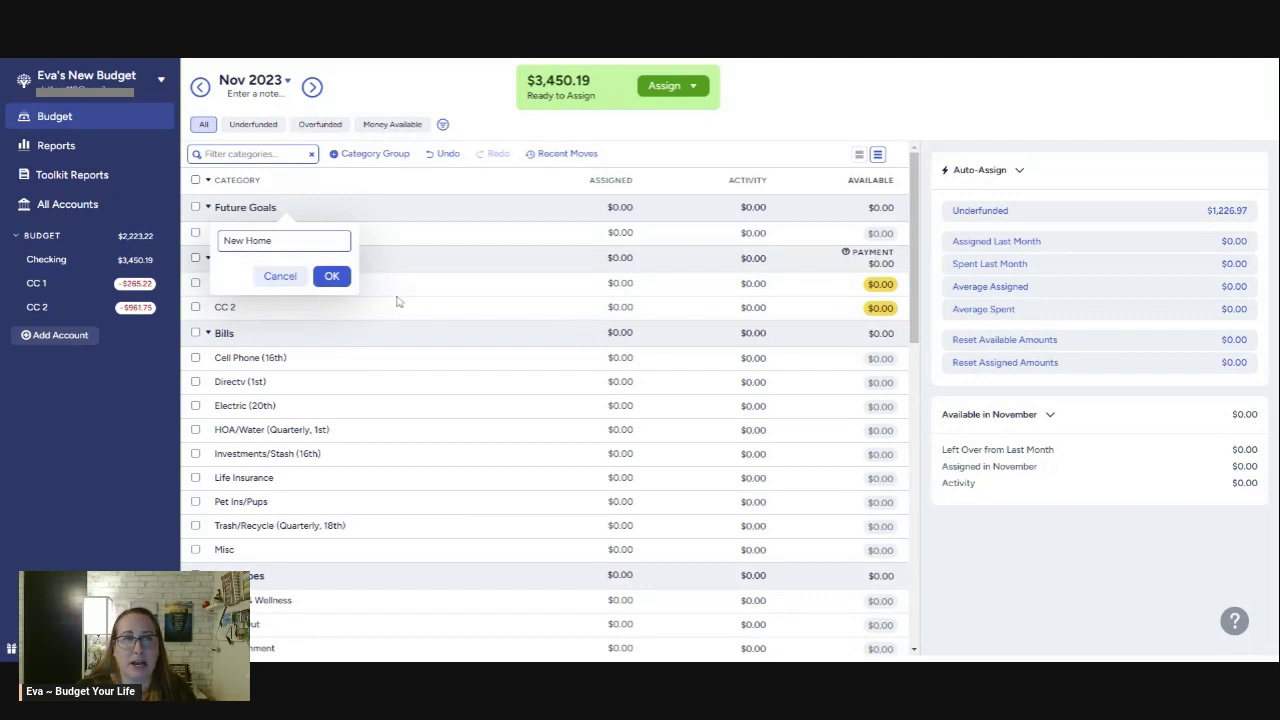
{"action": "left_click", "coordinate": [330, 279]}
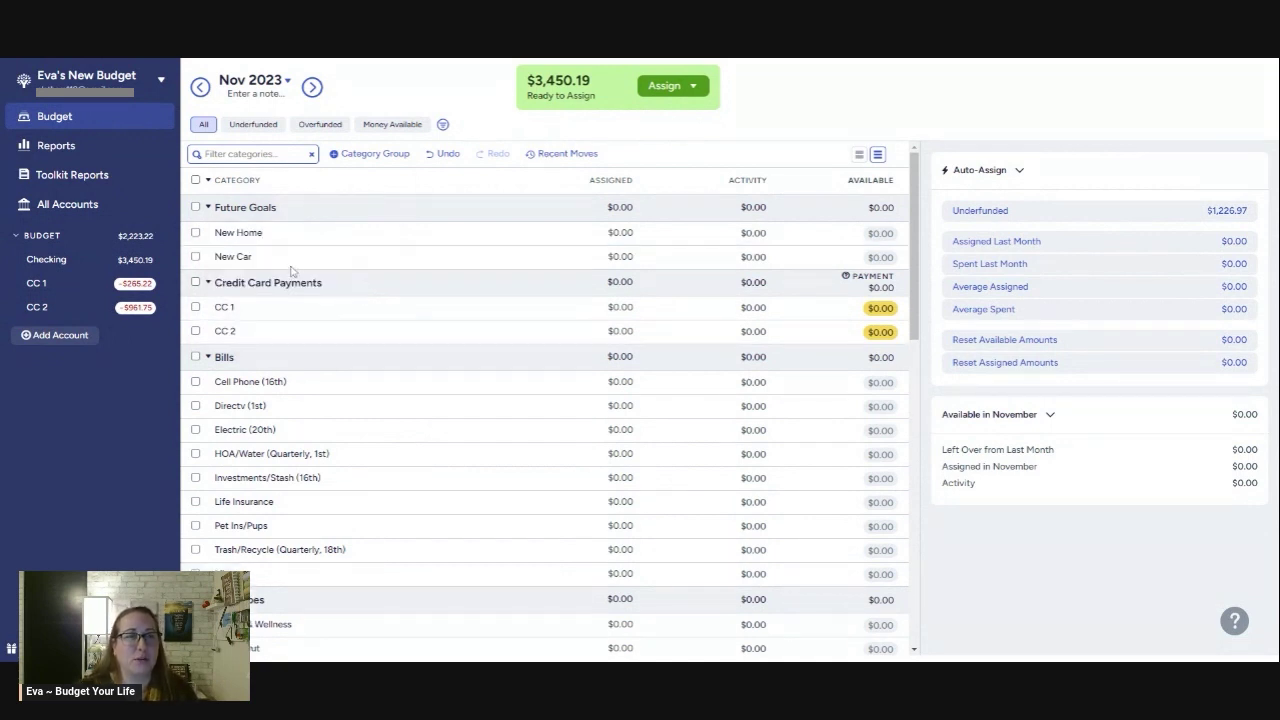
Place New Car above New Home and move the Future Goals group to the end of the budget, below Businesses.
{"action": "left_click_drag", "start_coordinate": [240, 257], "coordinate": [251, 211]}
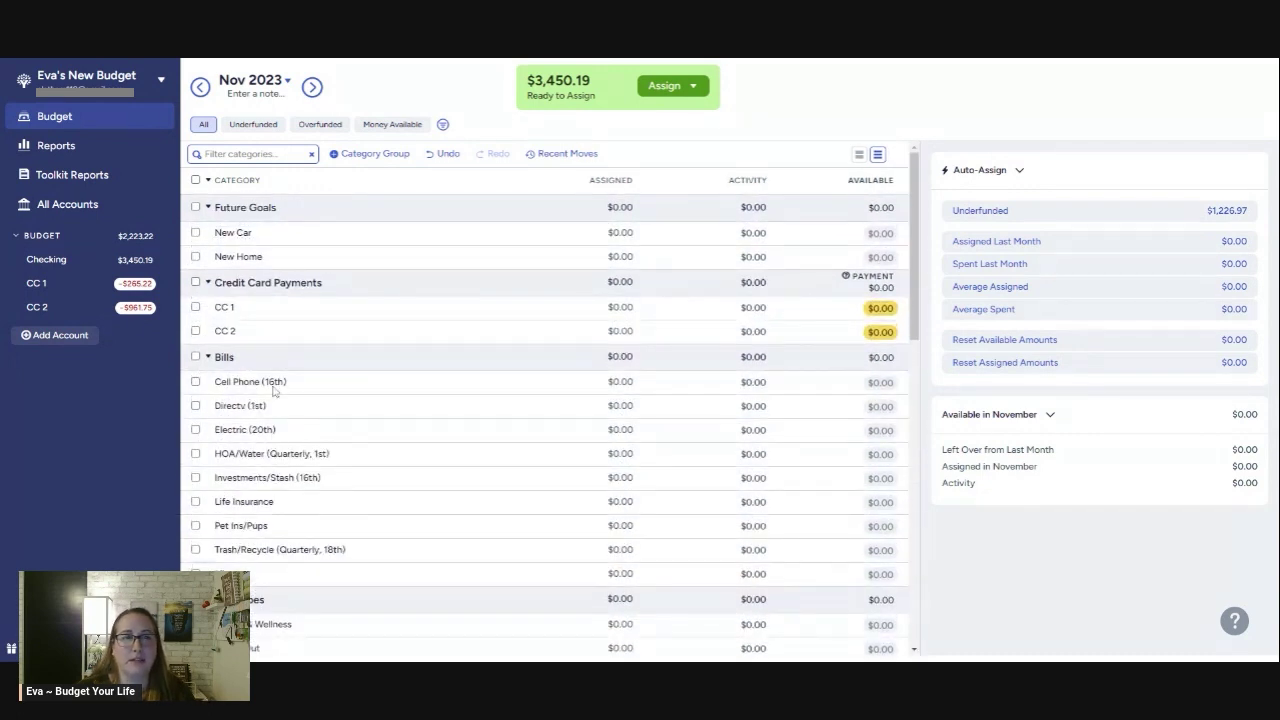
{"action": "left_click_drag", "start_coordinate": [263, 210], "coordinate": [260, 222]}
{"action": "scroll", "coordinate": [277, 440], "scroll_direction": "down", "scroll_amount": 10}
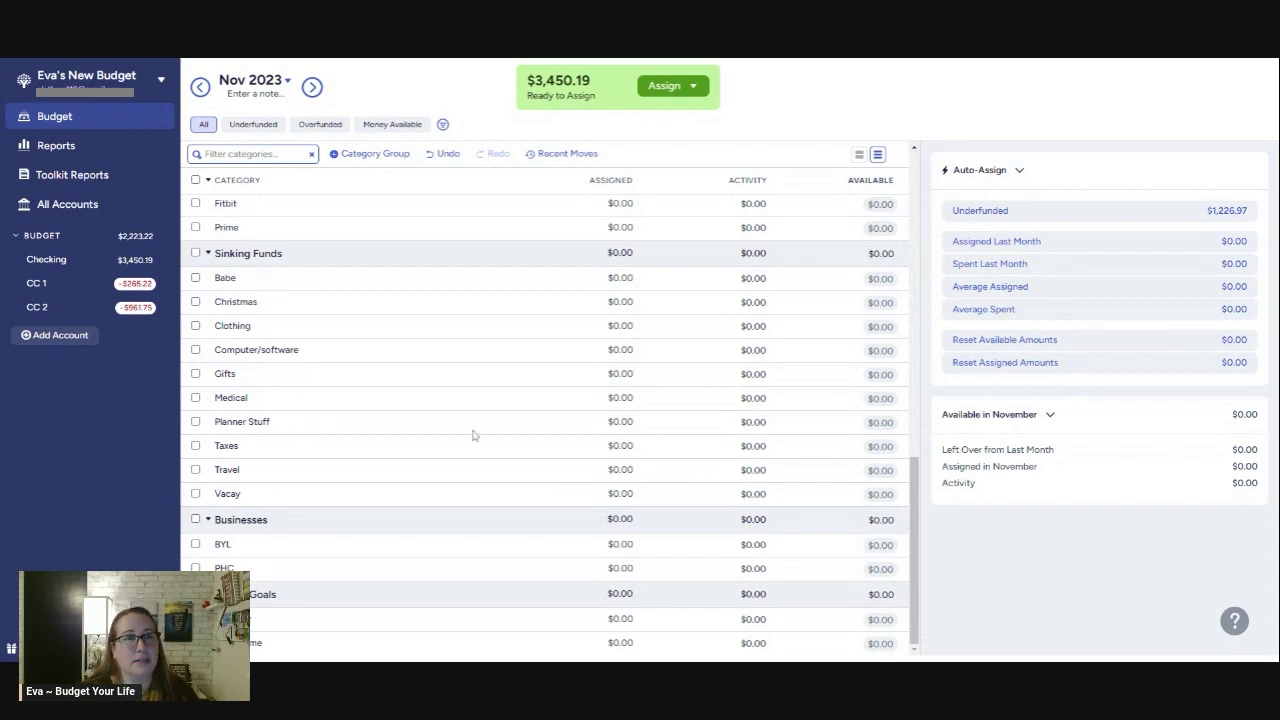
Assign $265.22 to CC 1 and $360.05 to CC 2 in the Credit Card Payments group for November 2023.
{"action": "scroll", "coordinate": [393, 345], "scroll_direction": "up", "scroll_amount": 5}
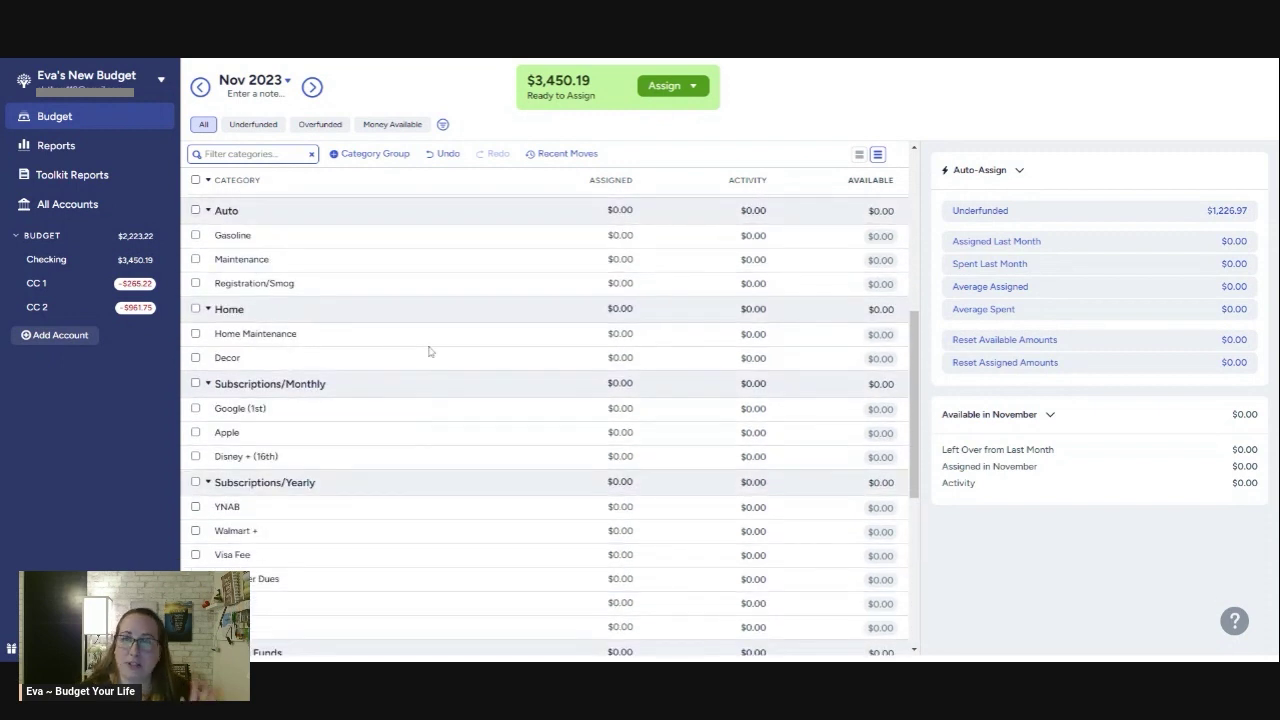
{"action": "scroll", "coordinate": [420, 350], "scroll_direction": "up", "scroll_amount": 8}
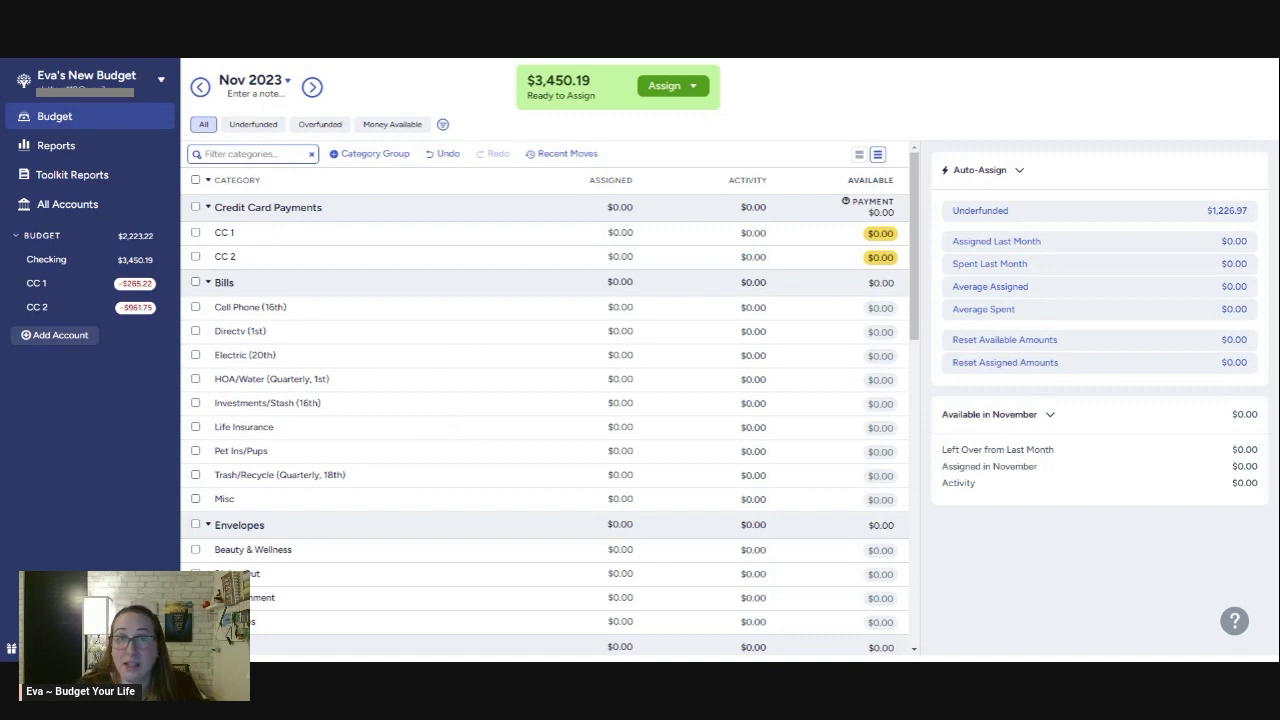
{"action": "left_click", "coordinate": [645, 237]}
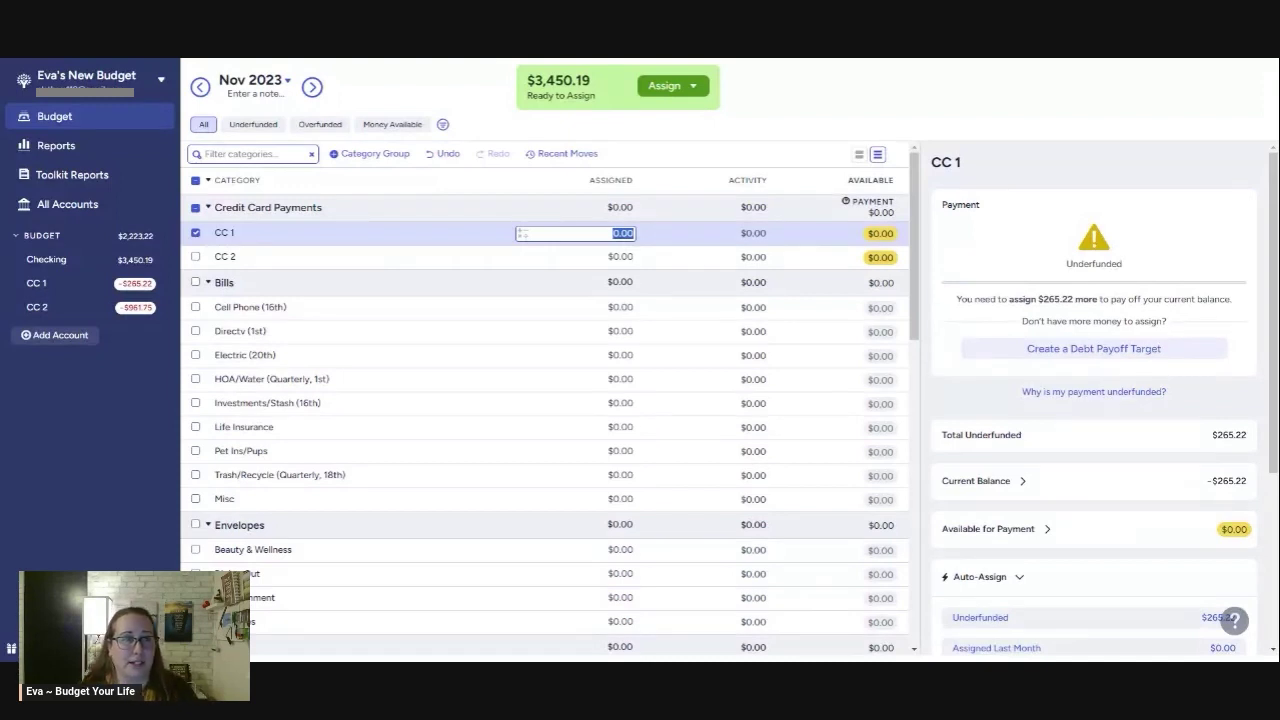
{"action": "type", "text": "265.22"}
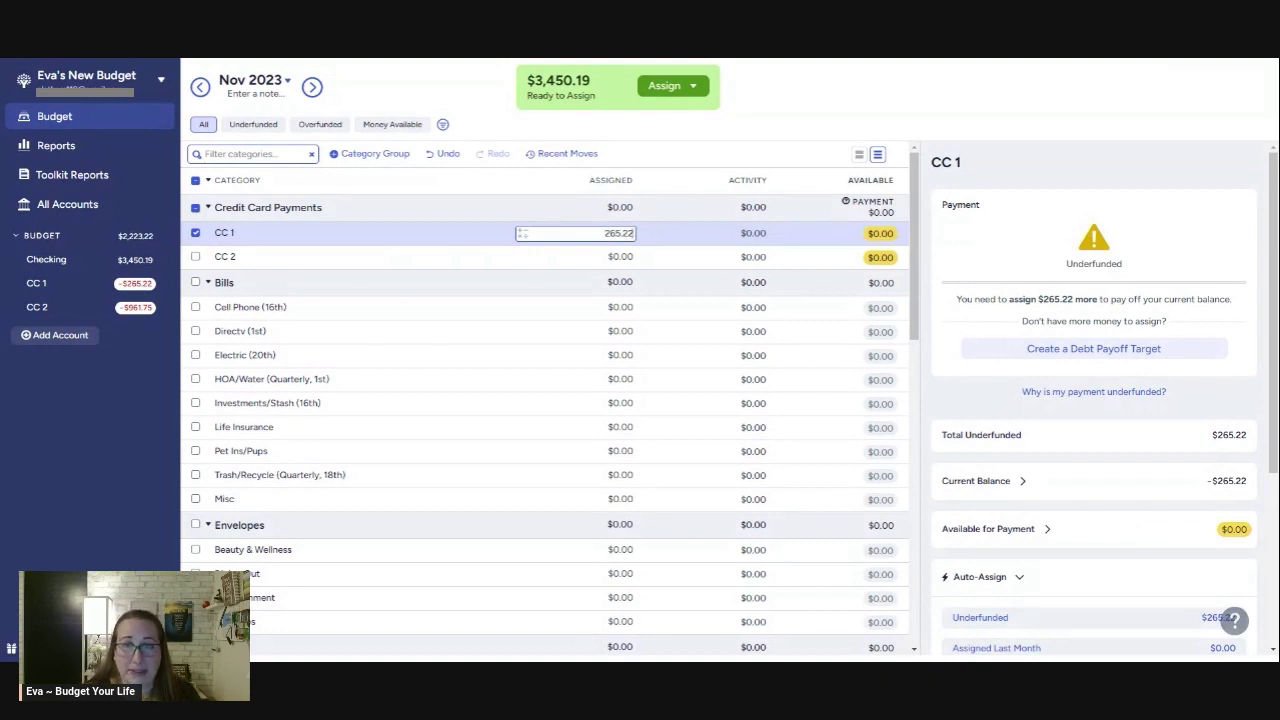
{"action": "key", "text": "Return"}
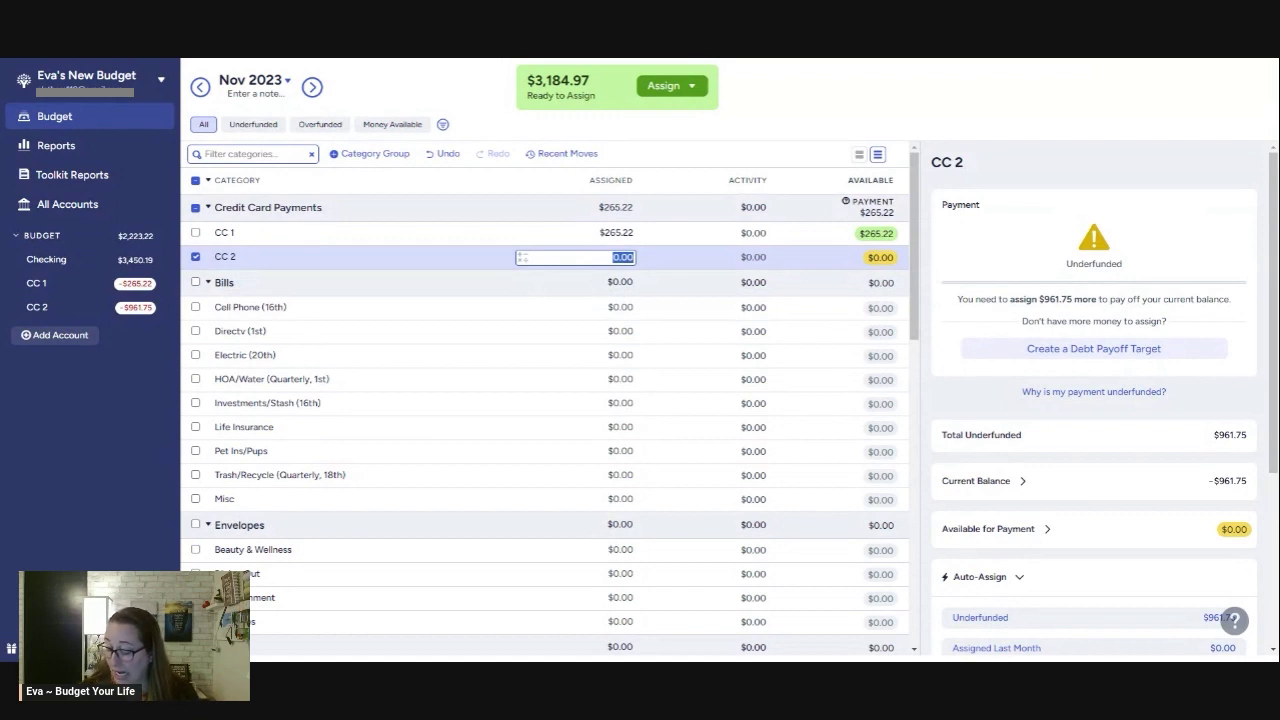
{"action": "type", "text": "360"}
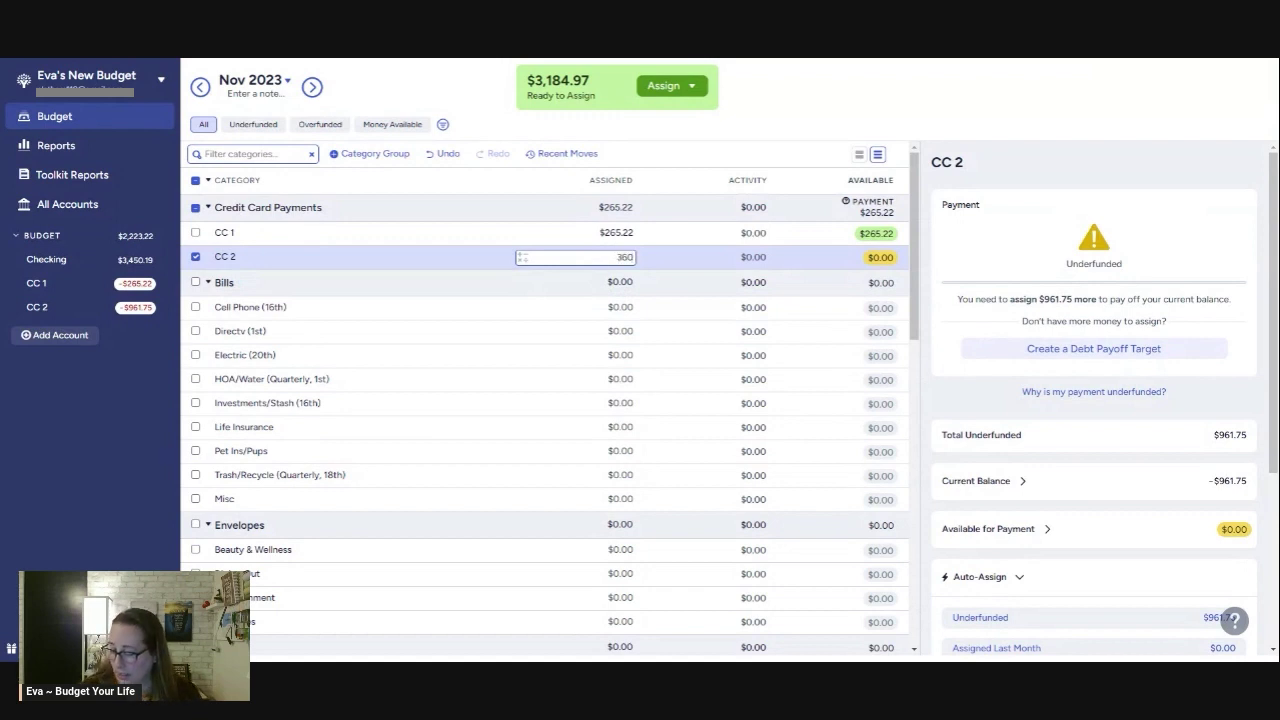
{"action": "type", "text": ".05"}
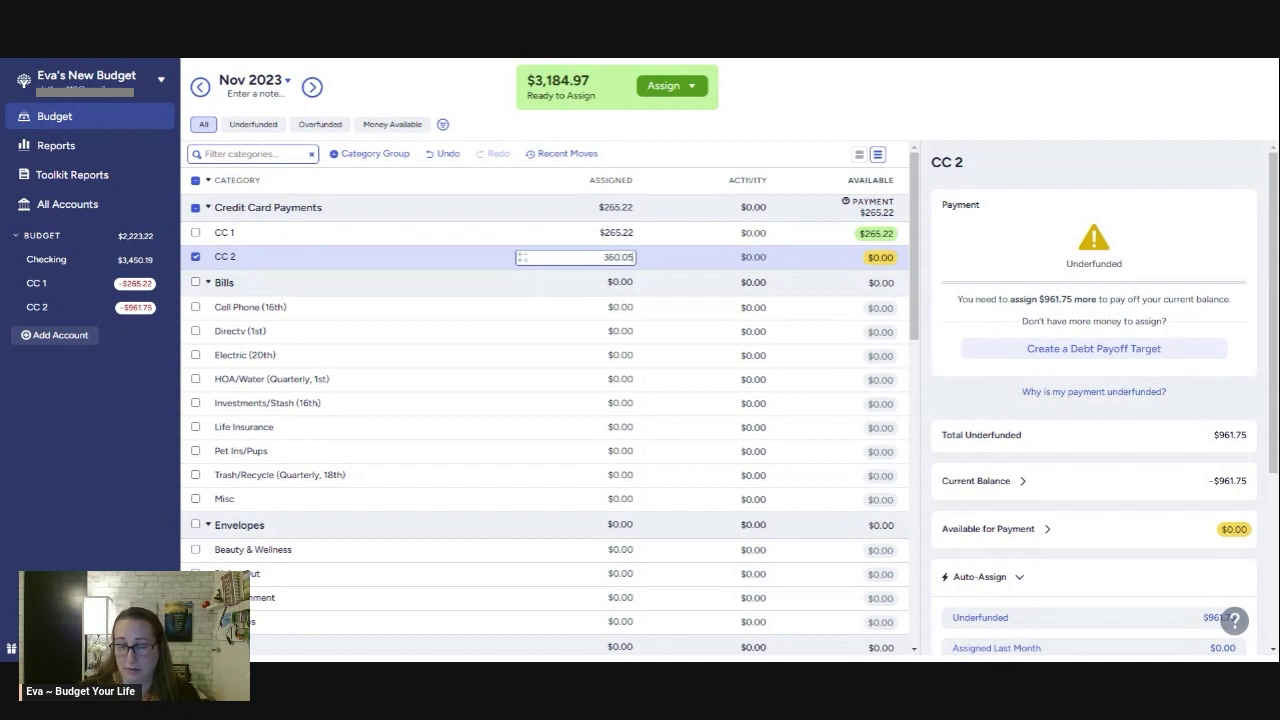
{"action": "key", "text": "Tab"}
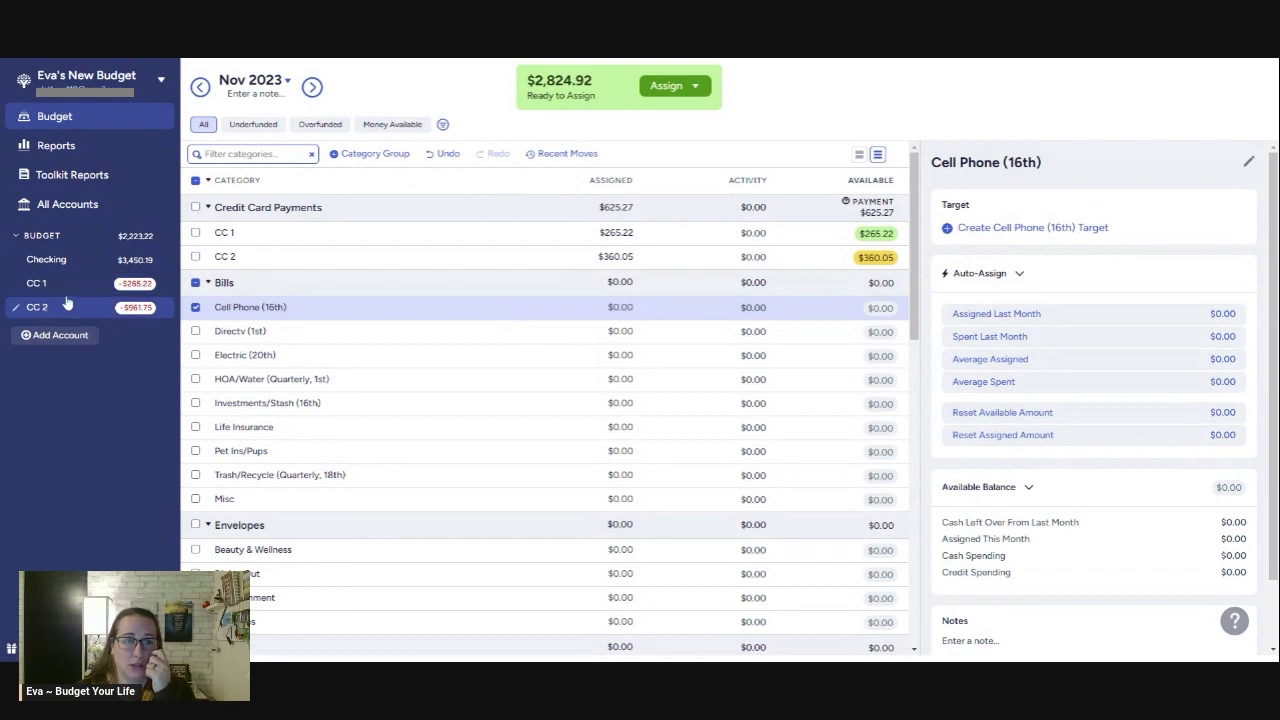
Check the CC 2 account's transactions and return to the November budget.
{"action": "left_click", "coordinate": [37, 309]}
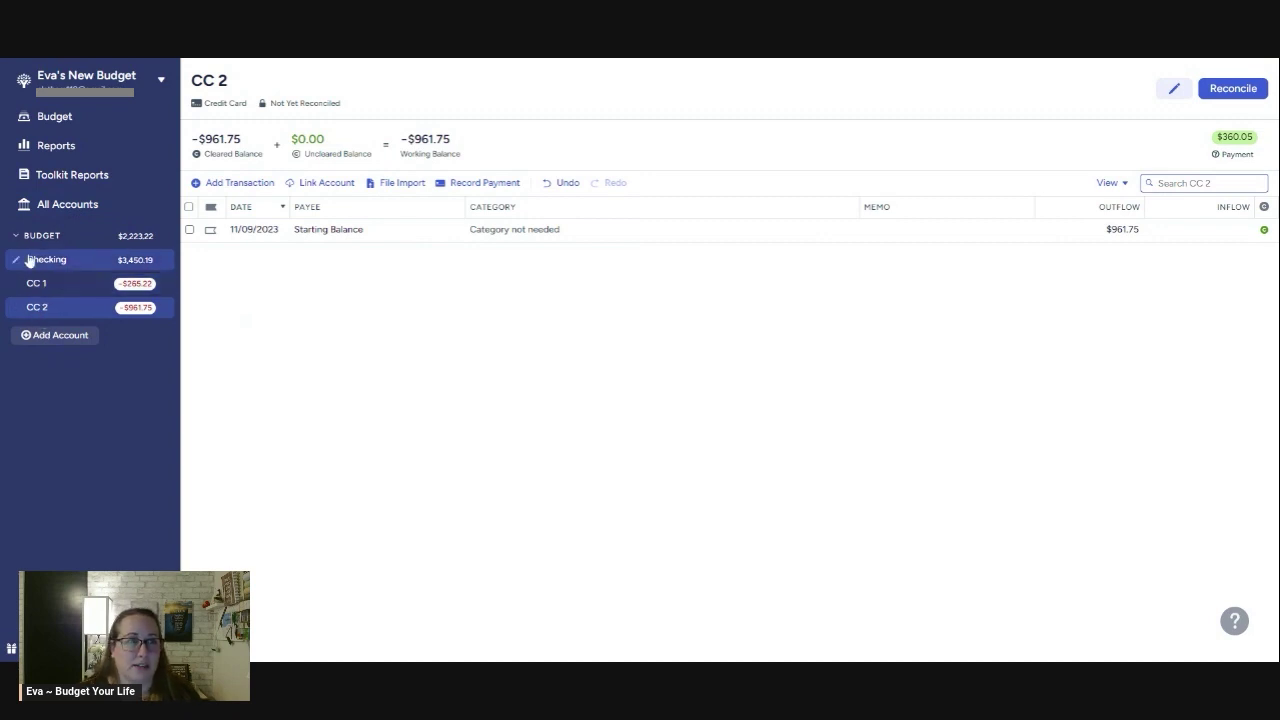
{"action": "left_click", "coordinate": [38, 117]}
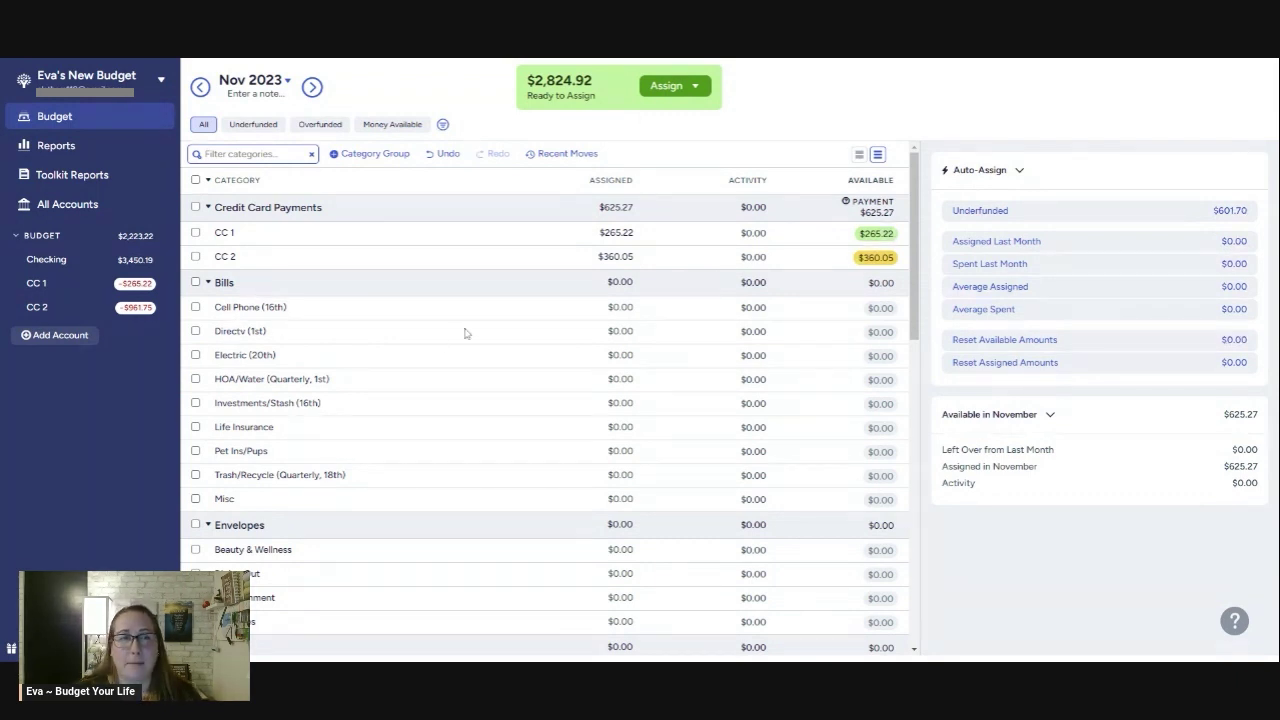
Assign $138.50 to Cell Phone (16th) and $100 to Directv (1st) in the Bills group.
{"action": "left_click", "coordinate": [575, 307]}
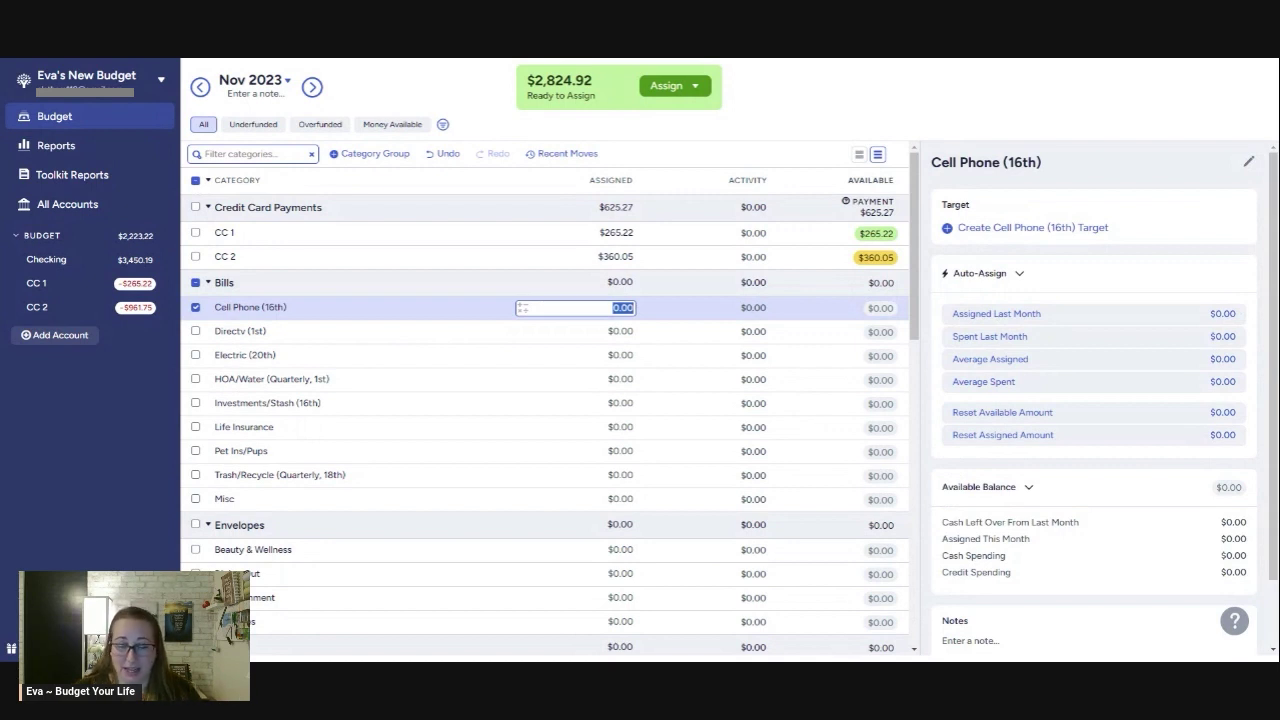
{"action": "type", "text": "138.5"}
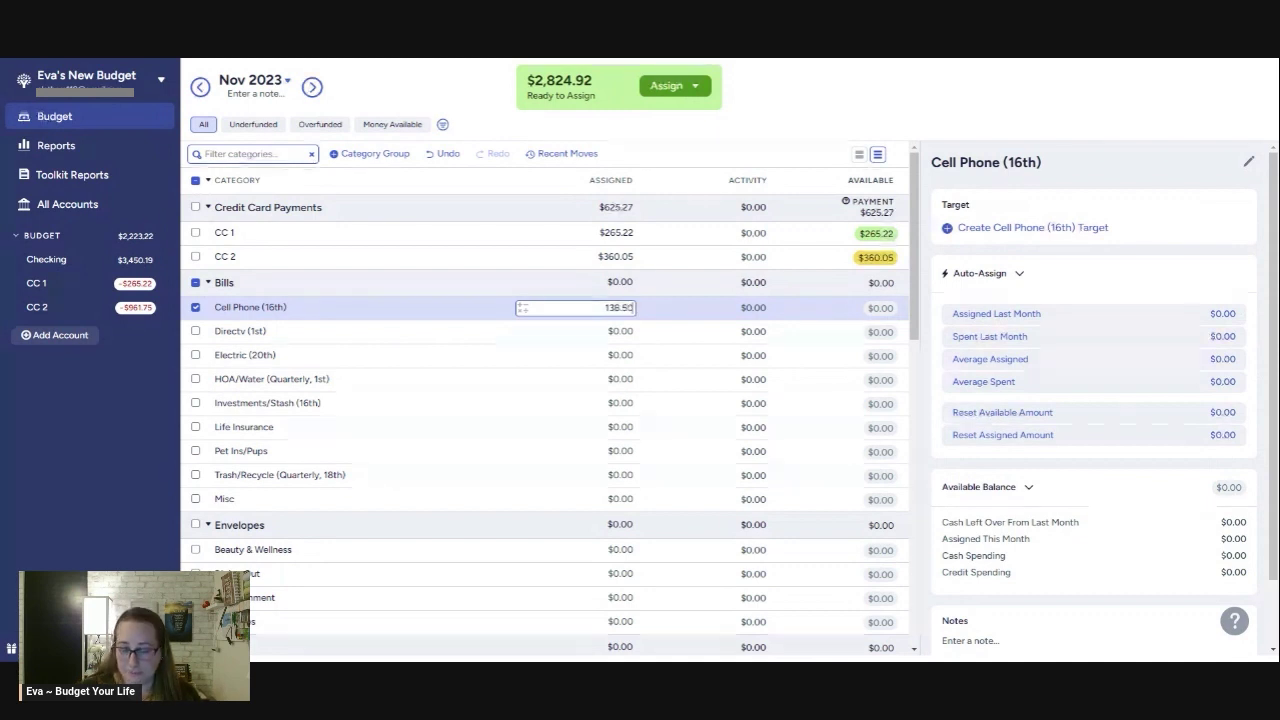
{"action": "key", "text": "Return"}
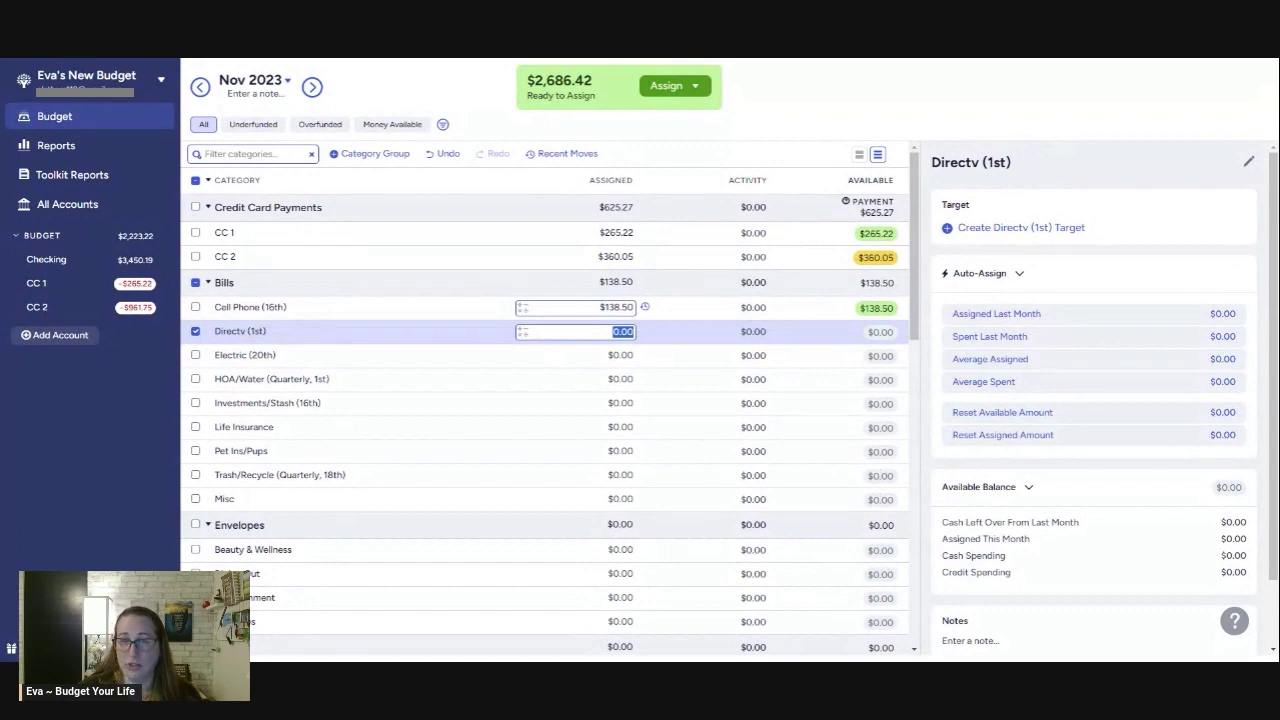
{"action": "type", "text": "50"}
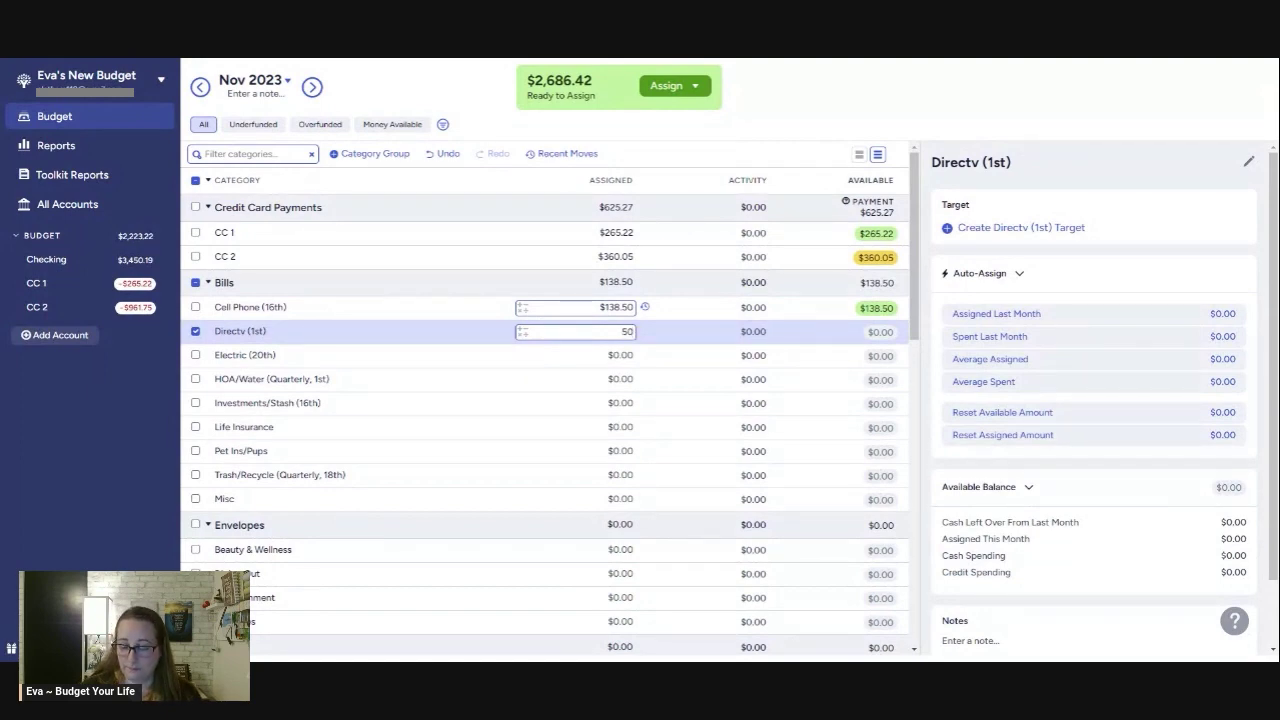
{"action": "key", "text": "BackSpace"}
{"action": "key", "text": "BackSpace"}
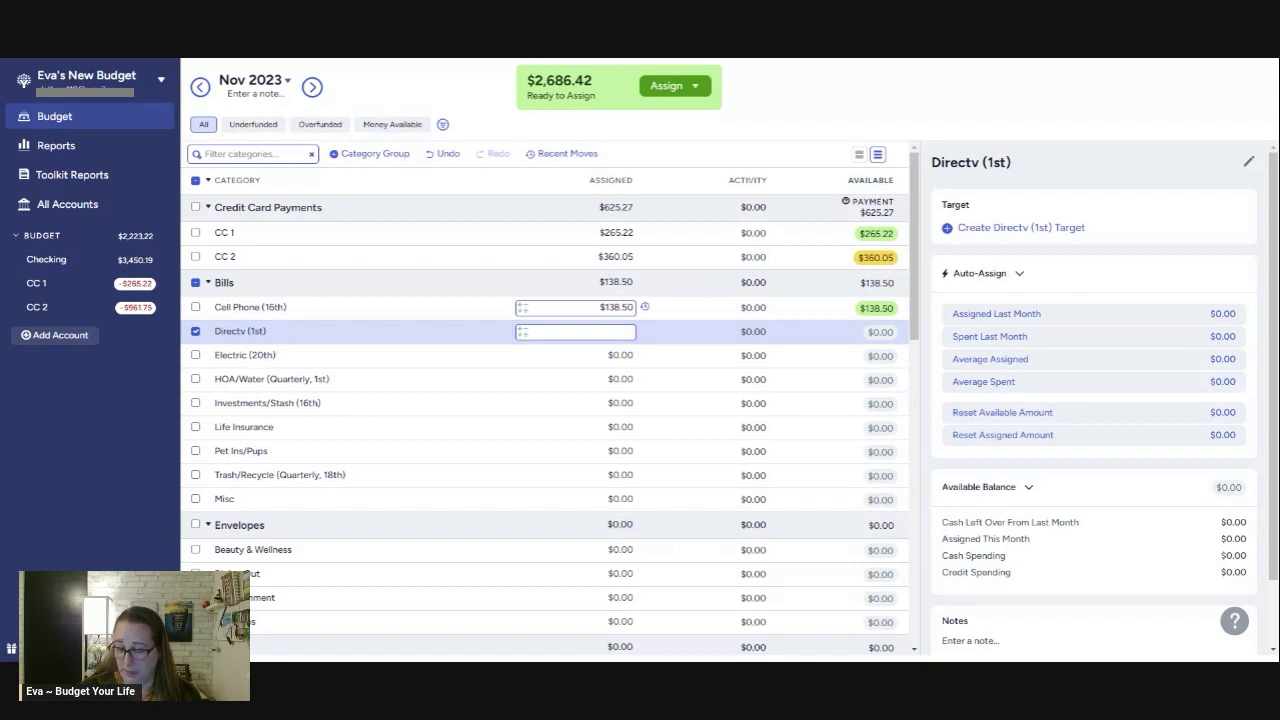
{"action": "type", "text": "100"}
{"action": "key", "text": "Return"}
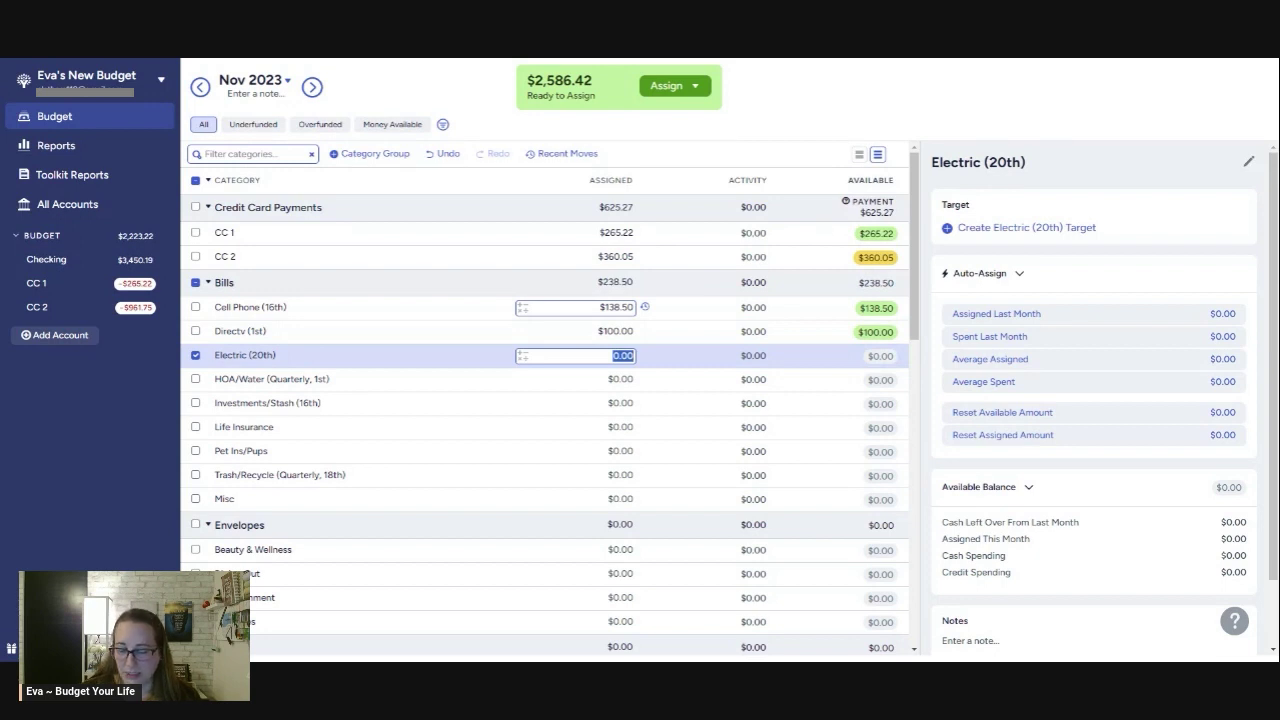
Assign $400 to the Electric (20th) category in the Bills group.
{"action": "type", "text": "400"}
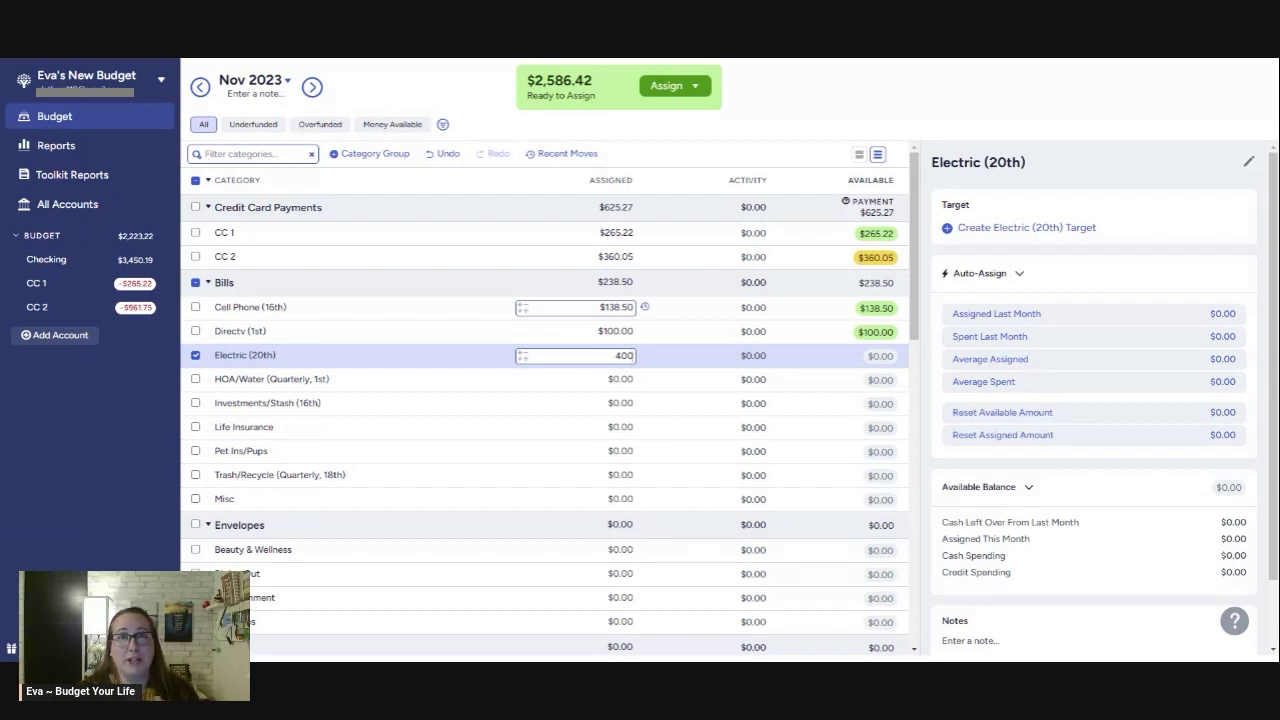
{"action": "key", "text": "ctrl+a"}
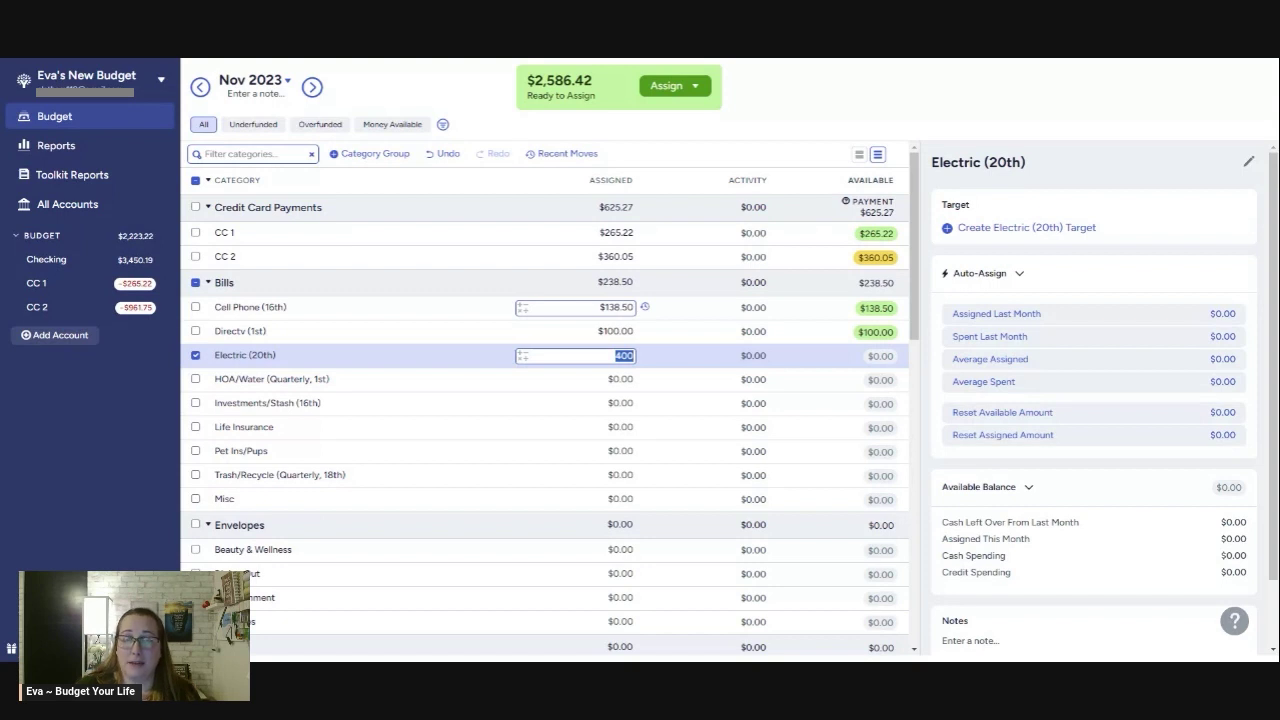
{"action": "key", "text": "Return"}
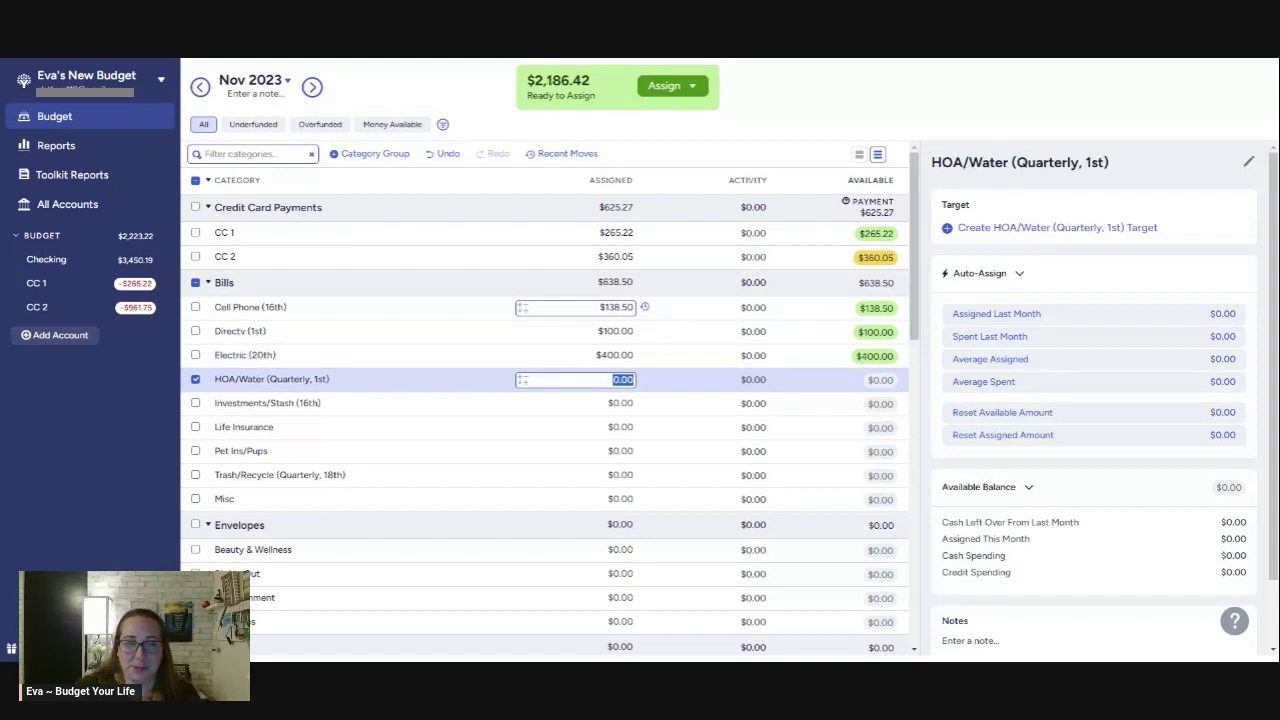
Assign $200 to the HOA/Water (Quarterly, 1st) category in the Bills group for November 2023.
{"action": "type", "text": "100"}
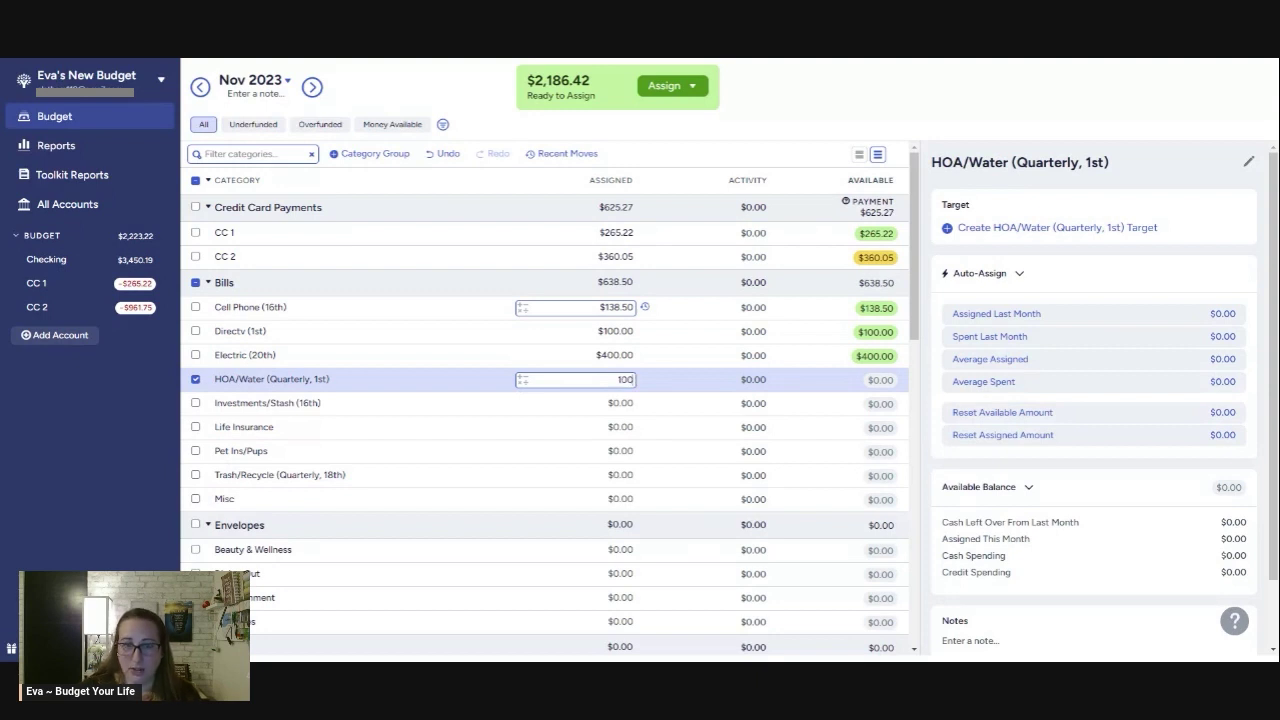
{"action": "key", "text": "Return"}
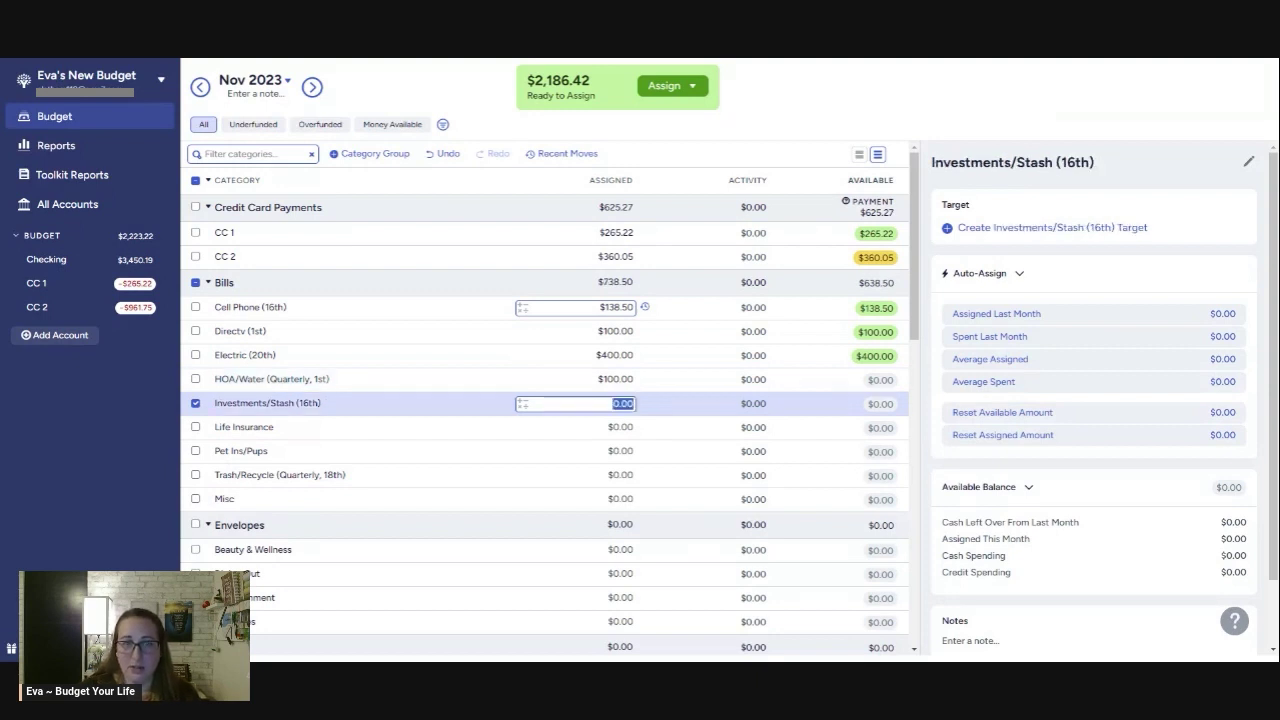
{"action": "left_click", "coordinate": [575, 379]}
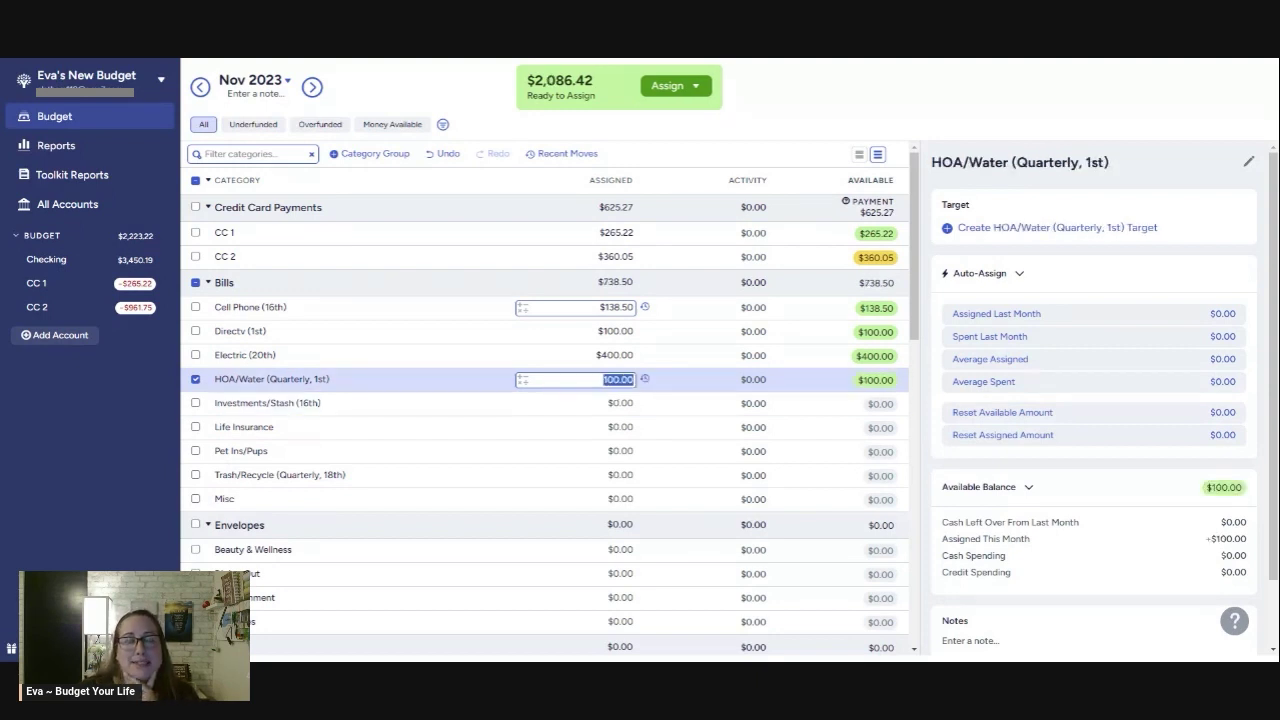
{"action": "type", "text": "200"}
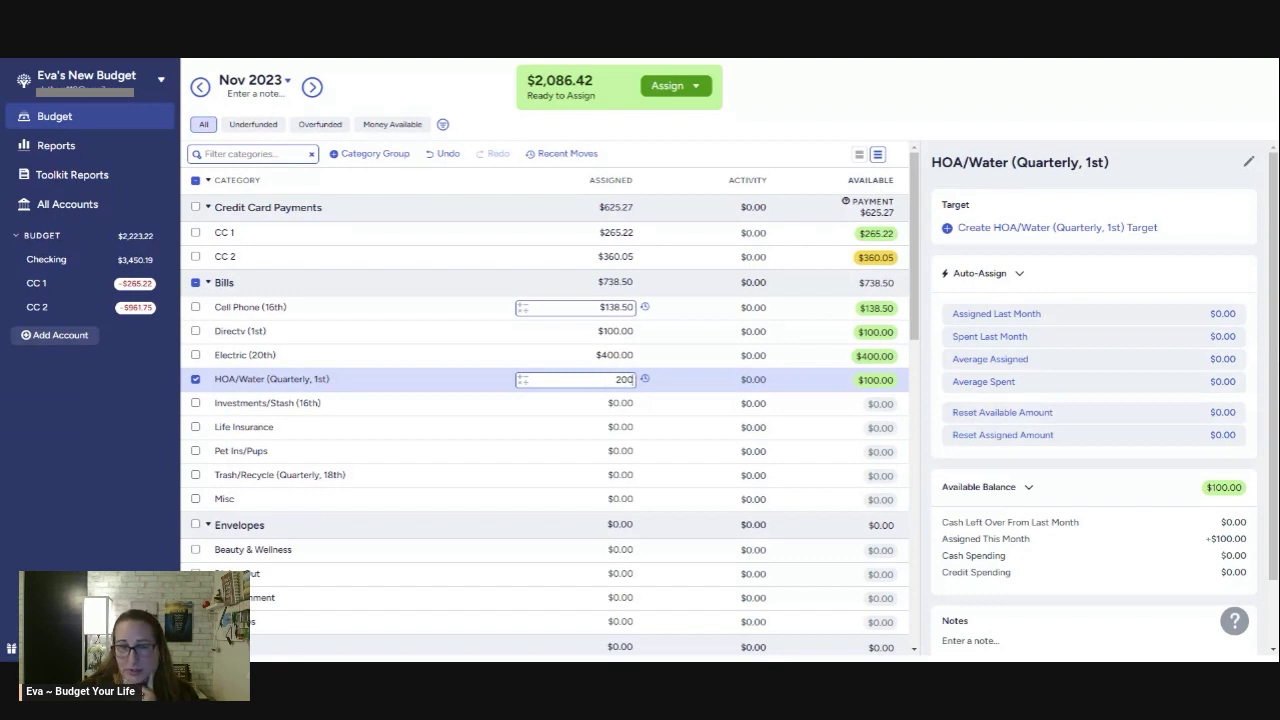
{"action": "key", "text": "Return"}
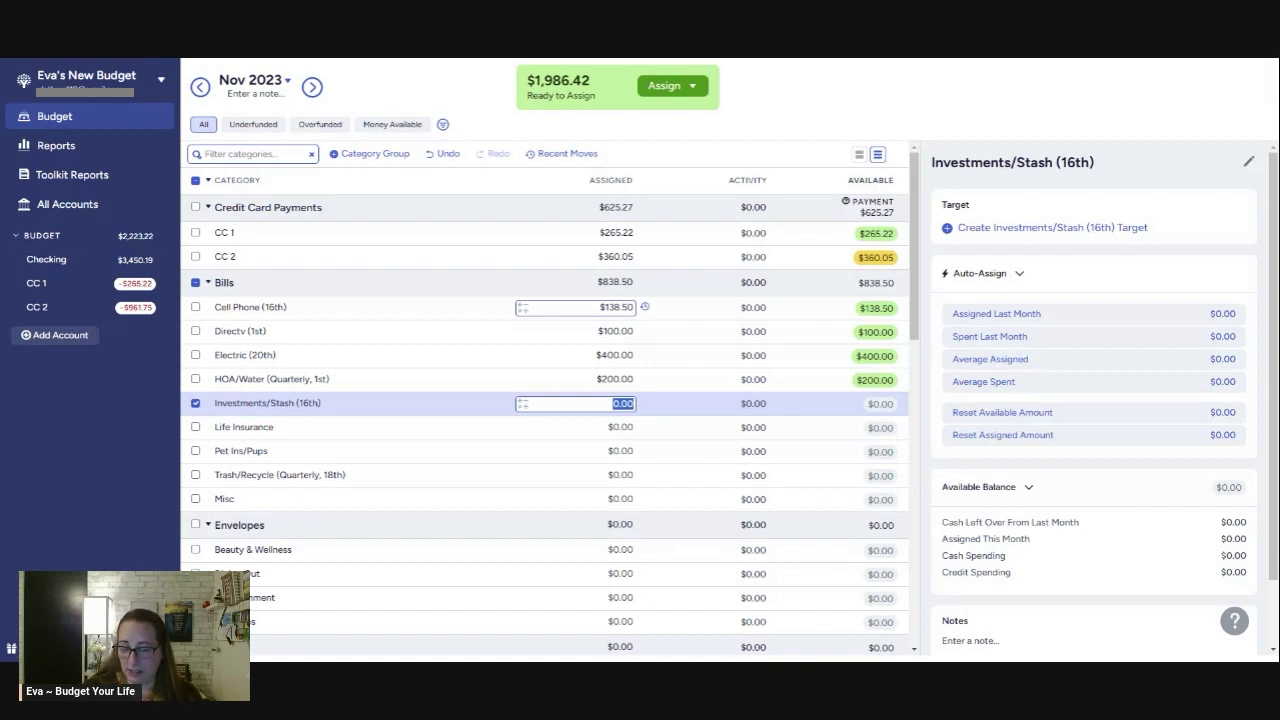
Assign $200 to Investments/Stash (16th) and $75 to Life Insurance in the Bills group.
{"action": "type", "text": "200"}
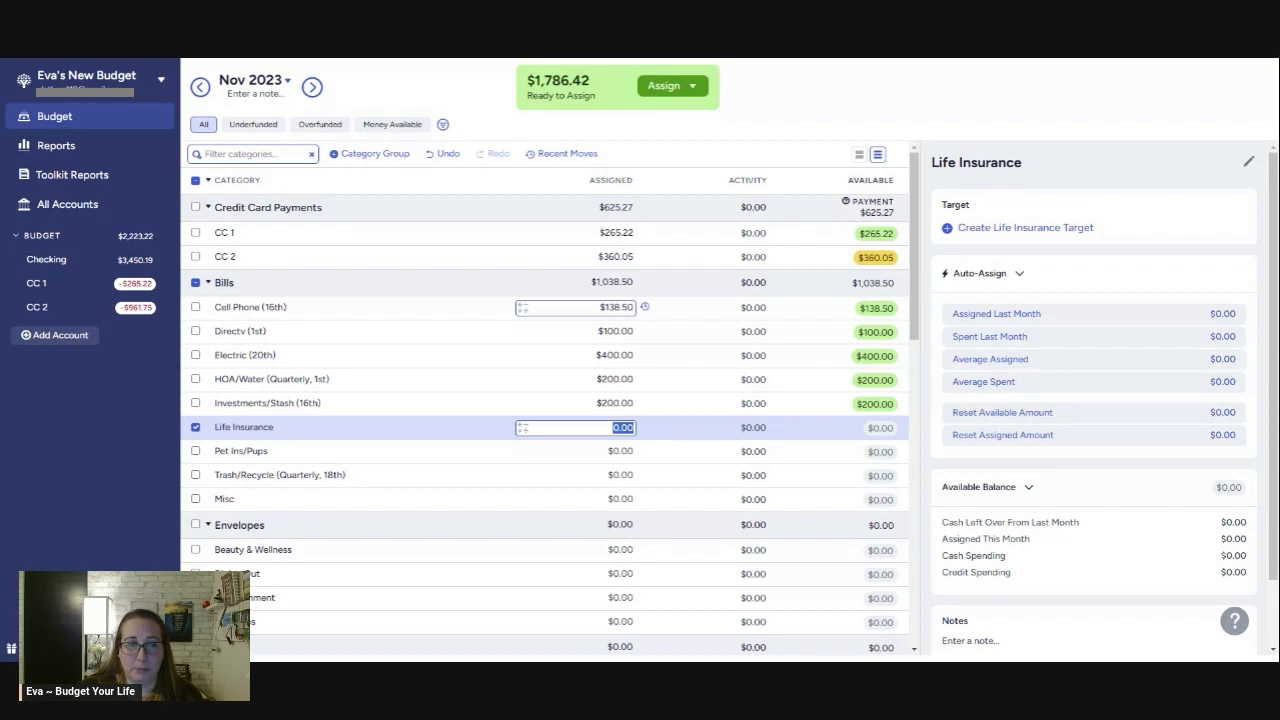
{"action": "key", "text": "Down"}
{"action": "key", "text": "Up"}
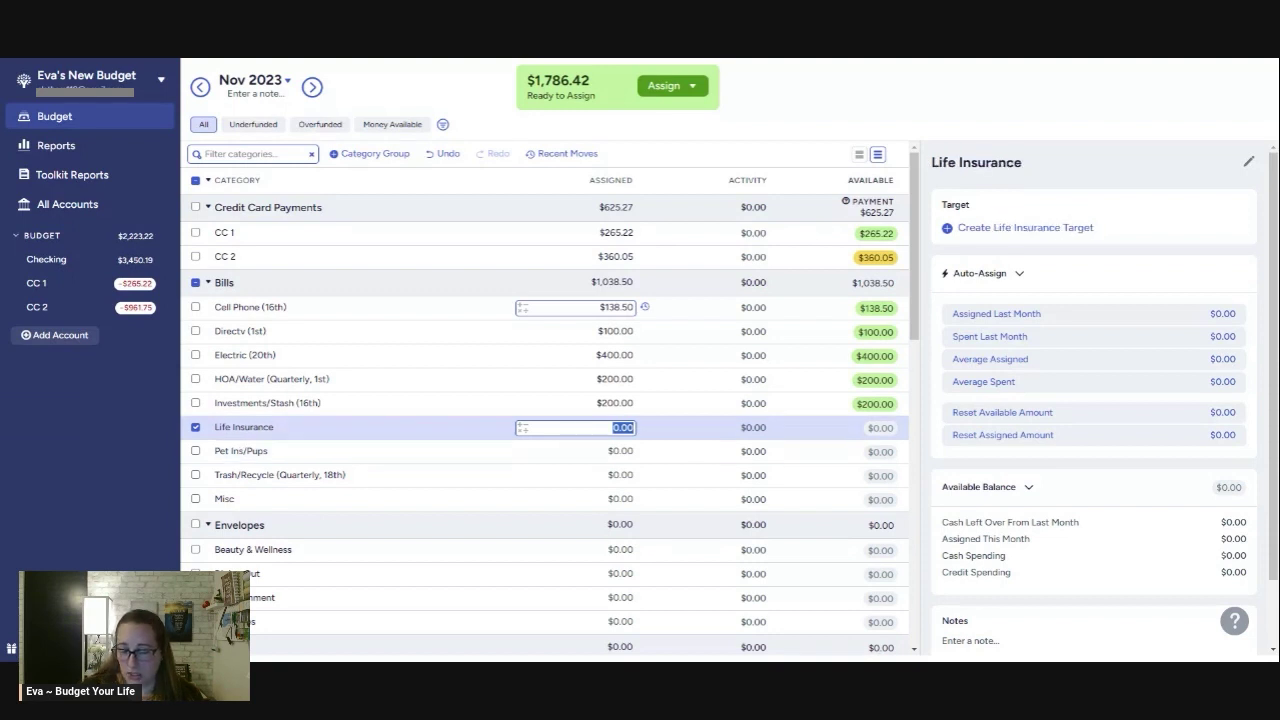
{"action": "type", "text": "75"}
{"action": "key", "text": "Return"}
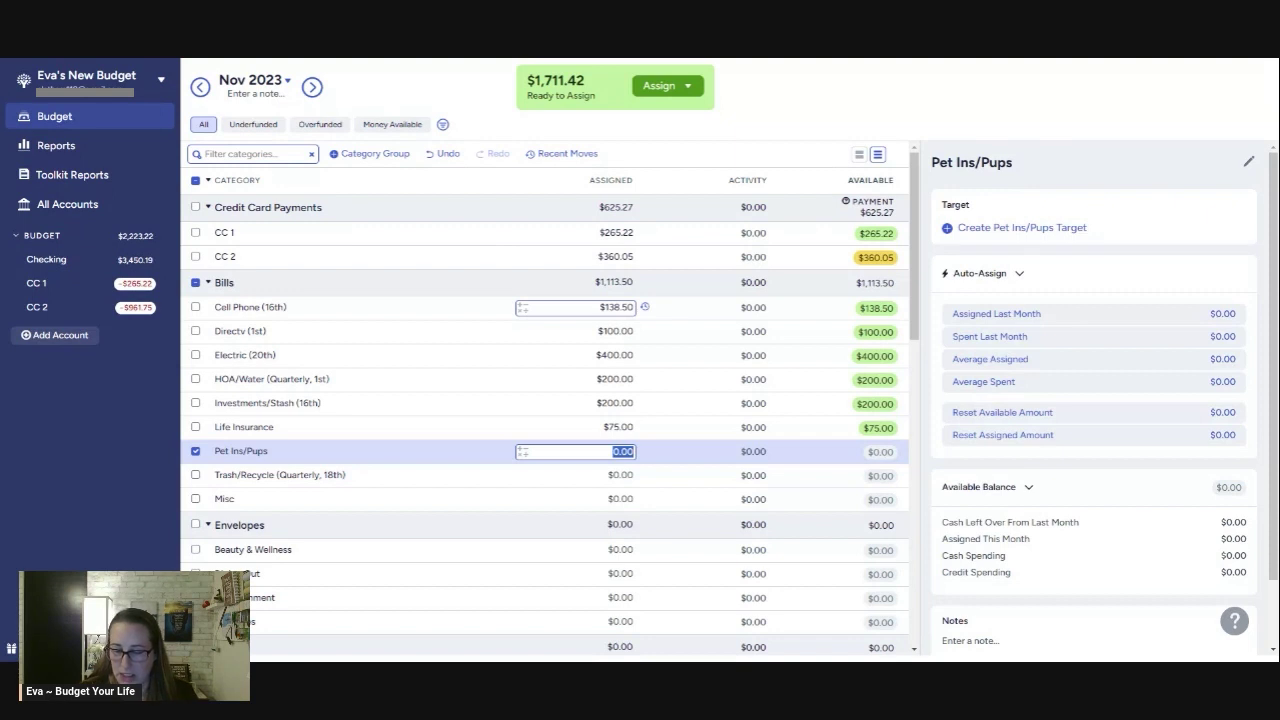
Assign $100 to Pet Ins/Pups, $40 to Trash/Recycle (Quarterly, 18th) and $25 to Misc in the Bills group.
{"action": "type", "text": "100"}
{"action": "key", "text": "Return"}
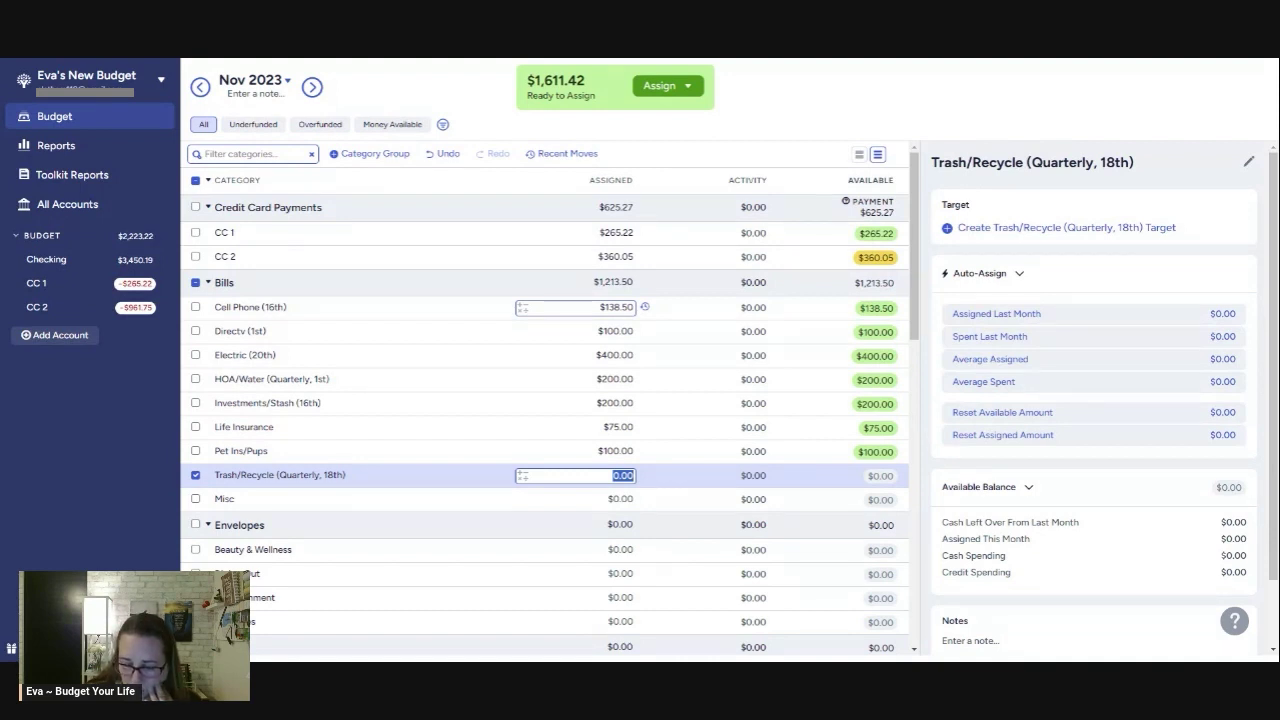
{"action": "type", "text": "40"}
{"action": "key", "text": "Return"}
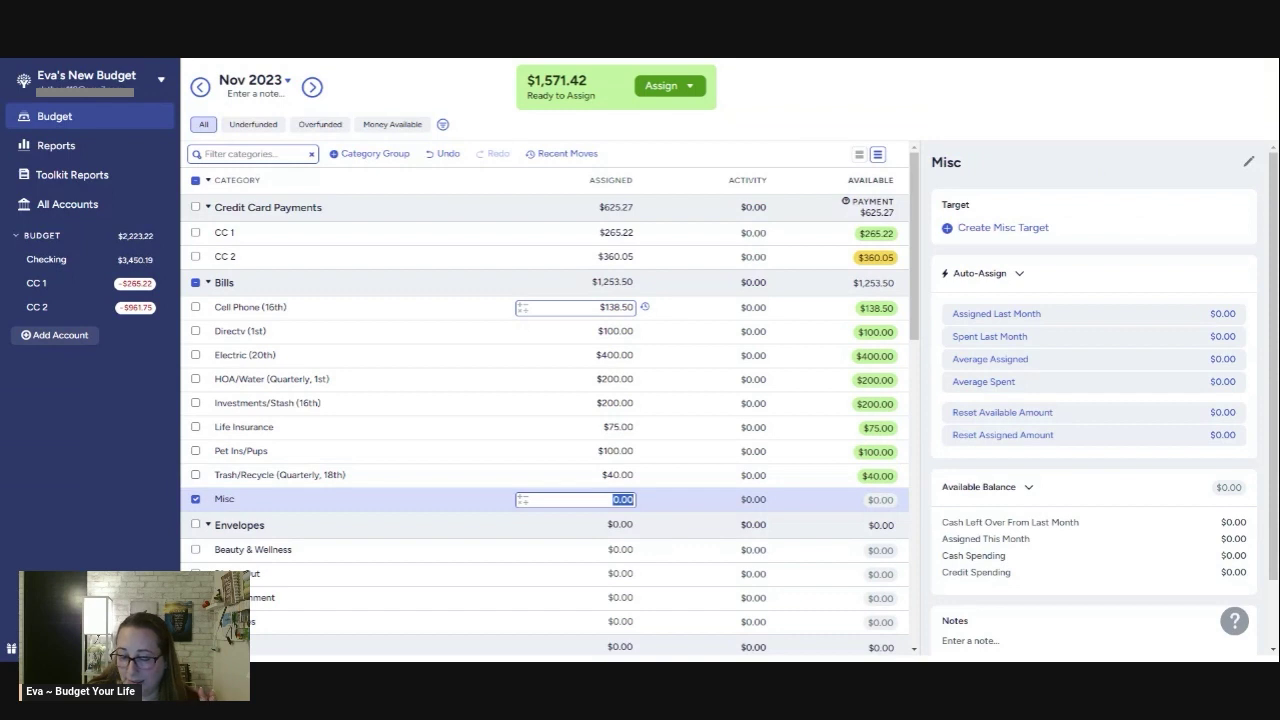
{"action": "type", "text": "25"}
{"action": "key", "text": "Return"}
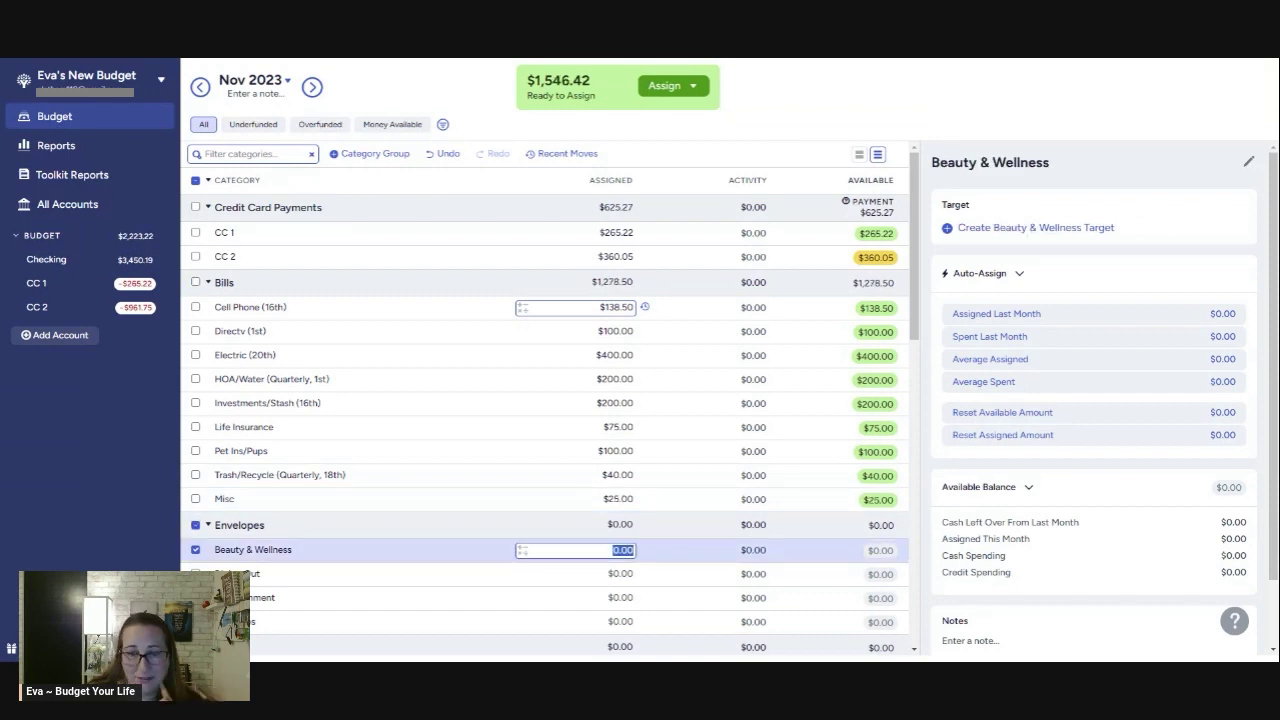
Assign $200 to Beauty & Wellness and $50 to Dining Out in the Envelopes group.
{"action": "key", "text": "Return"}
{"action": "key", "text": "shift+Return"}
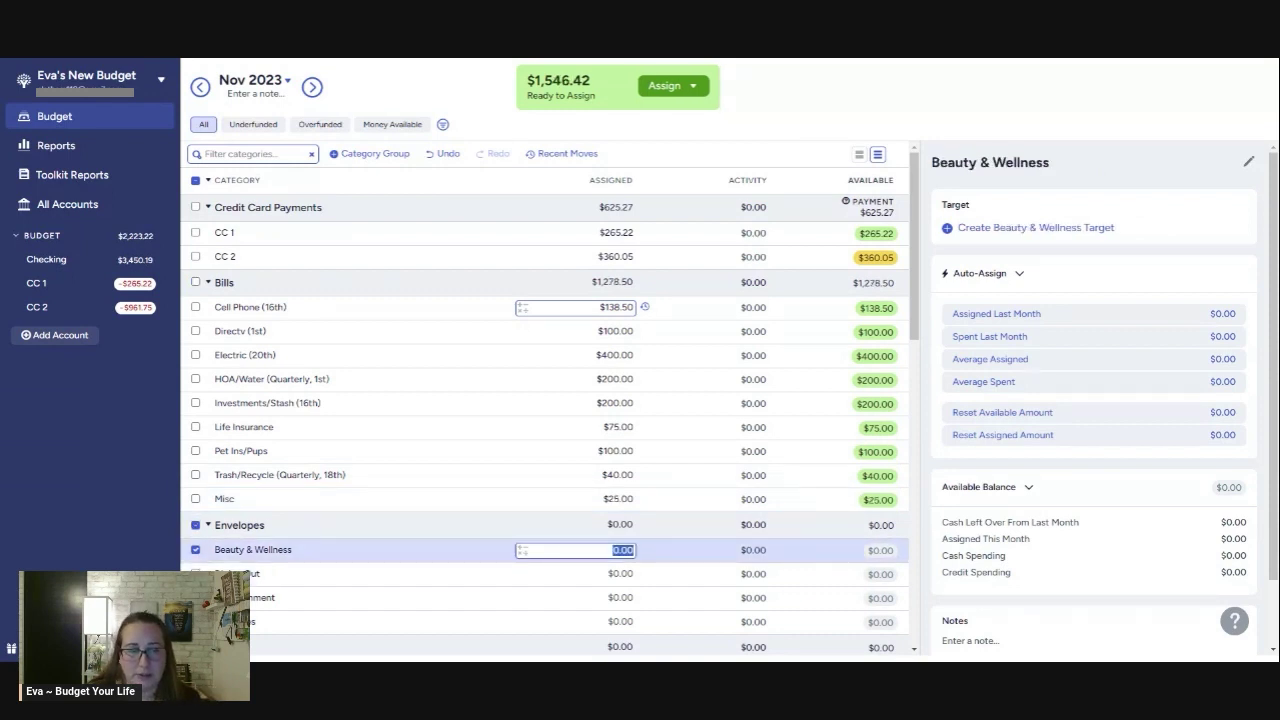
{"action": "type", "text": "200"}
{"action": "key", "text": "Return"}
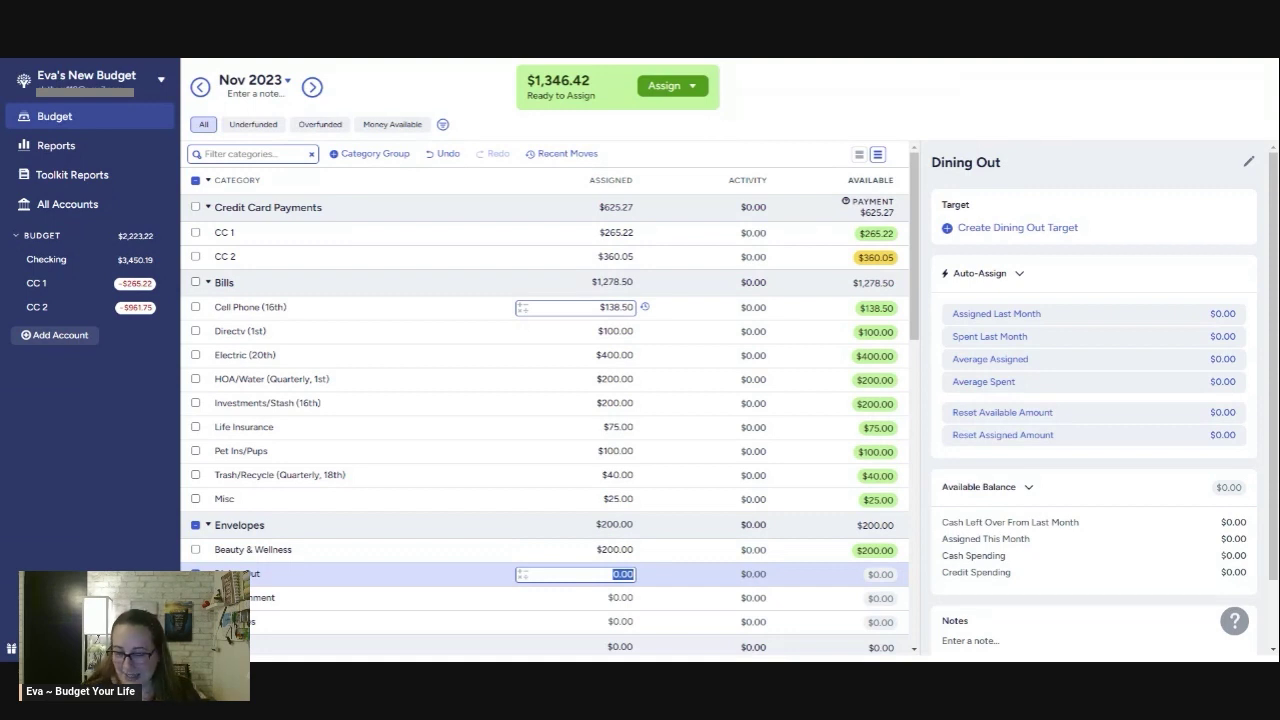
{"action": "type", "text": "50"}
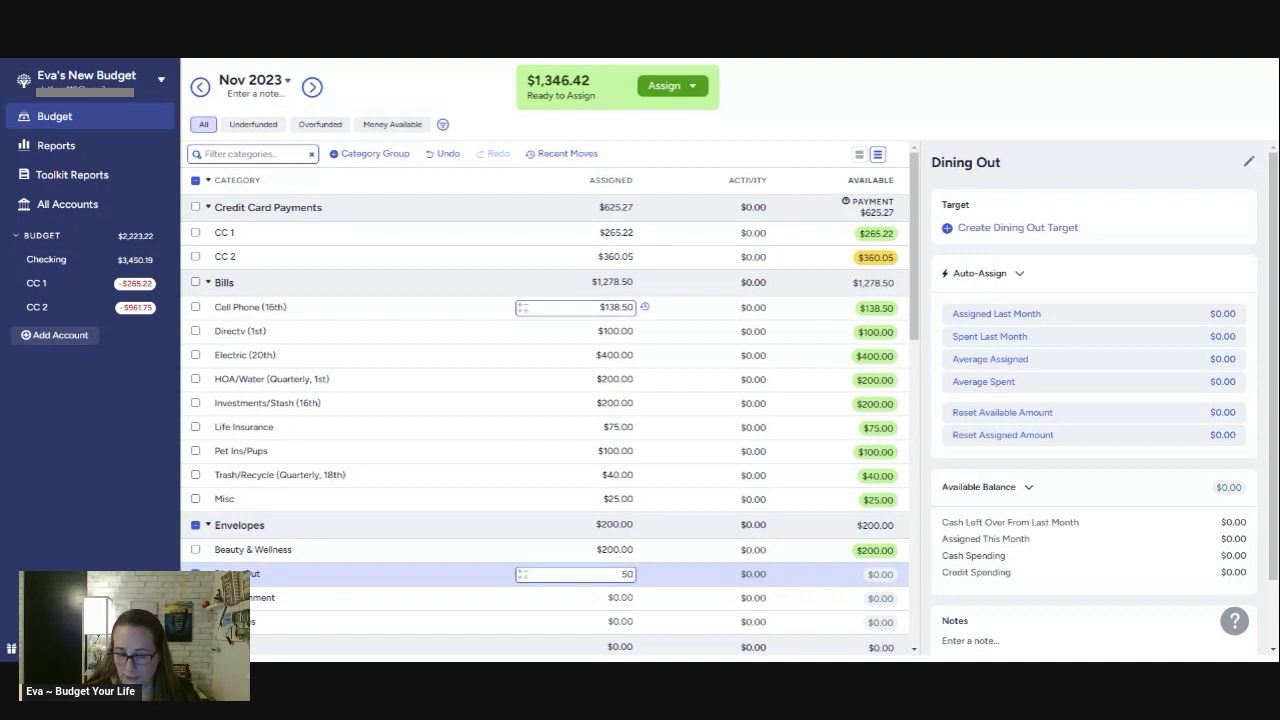
{"action": "key", "text": "Return"}
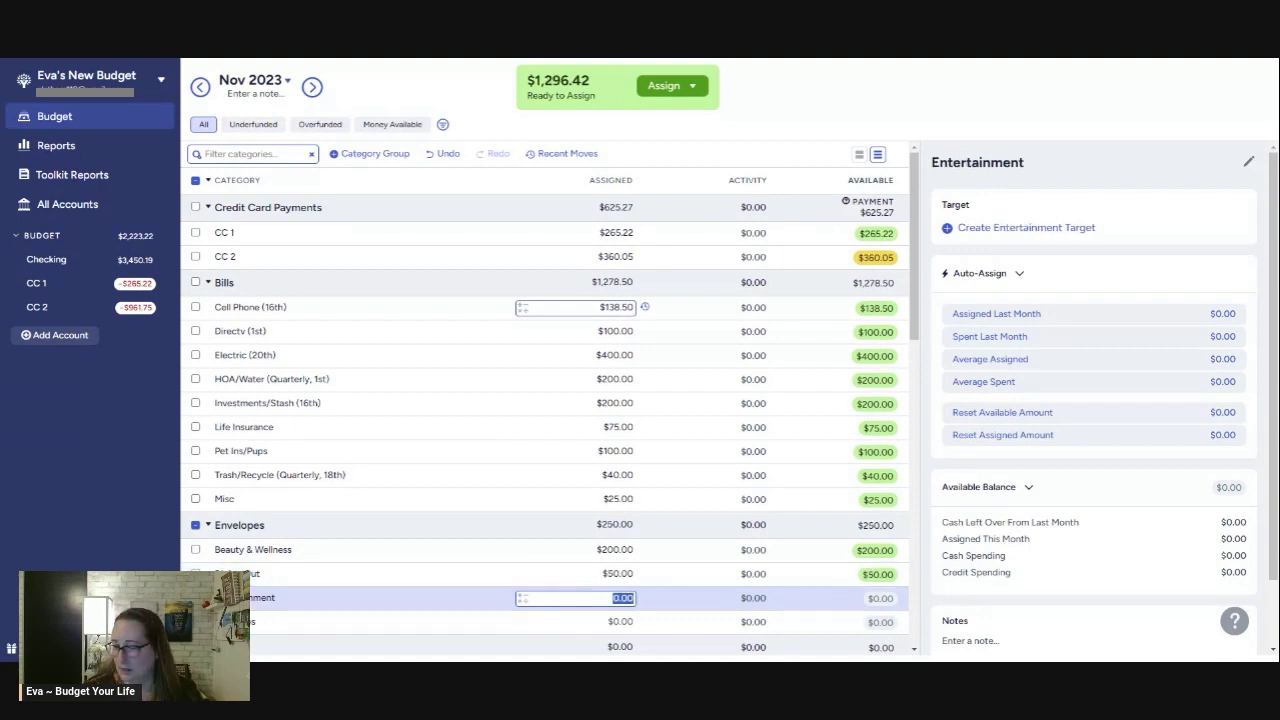
Assign $25 to Entertainment and $125 to Groceries in the Envelopes group.
{"action": "scroll", "coordinate": [680, 385], "scroll_direction": "down", "scroll_amount": 4}
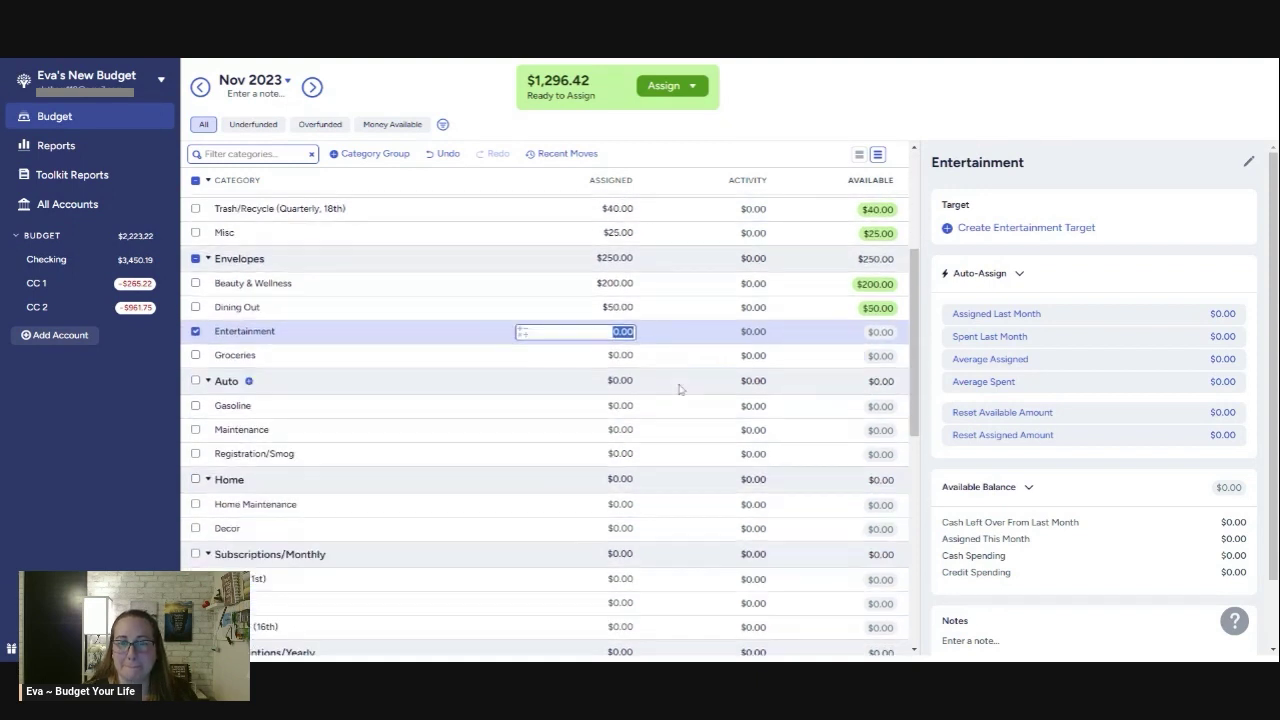
{"action": "scroll", "coordinate": [676, 387], "scroll_direction": "up", "scroll_amount": 2}
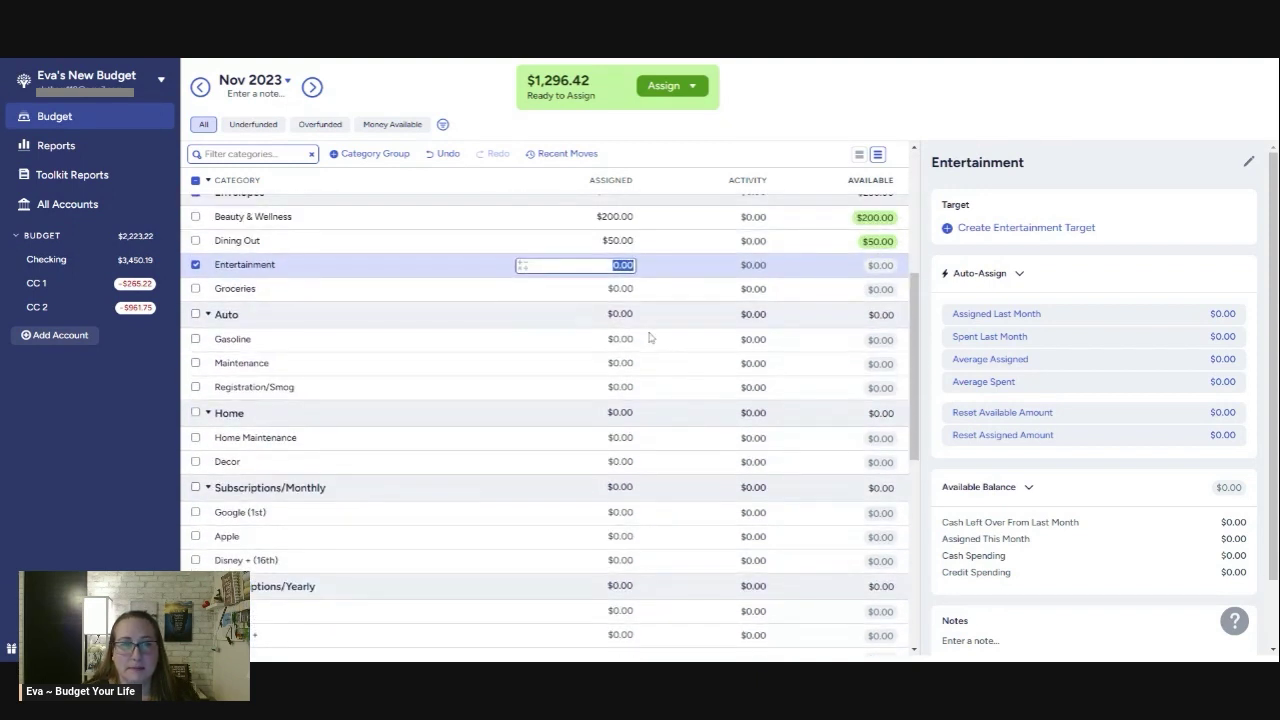
{"action": "key", "text": "Return"}
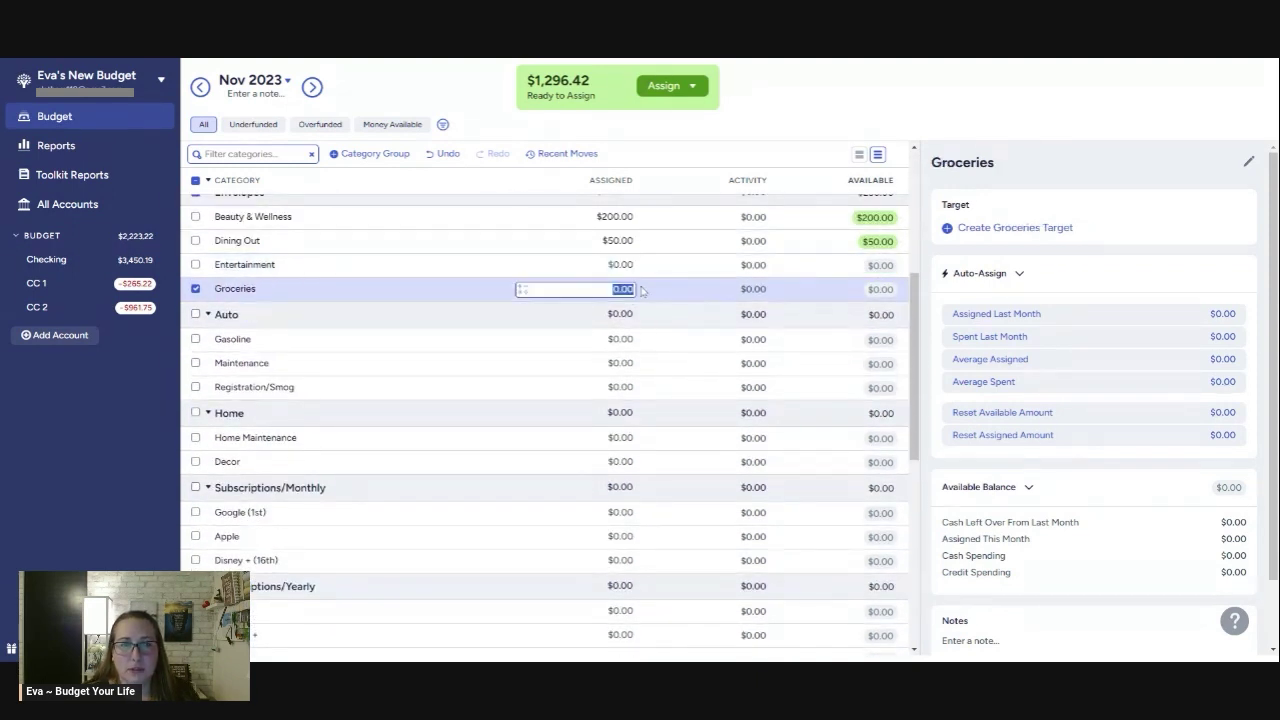
{"action": "left_click", "coordinate": [575, 265]}
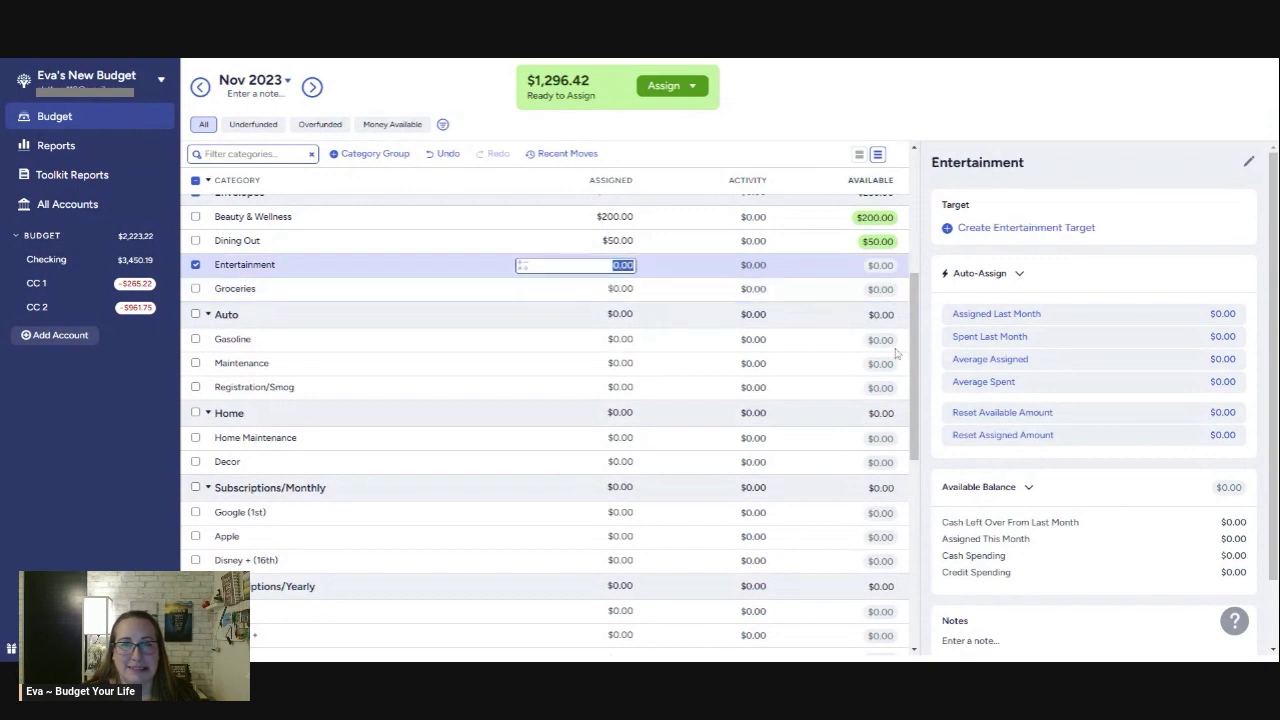
{"action": "left_click", "coordinate": [620, 241]}
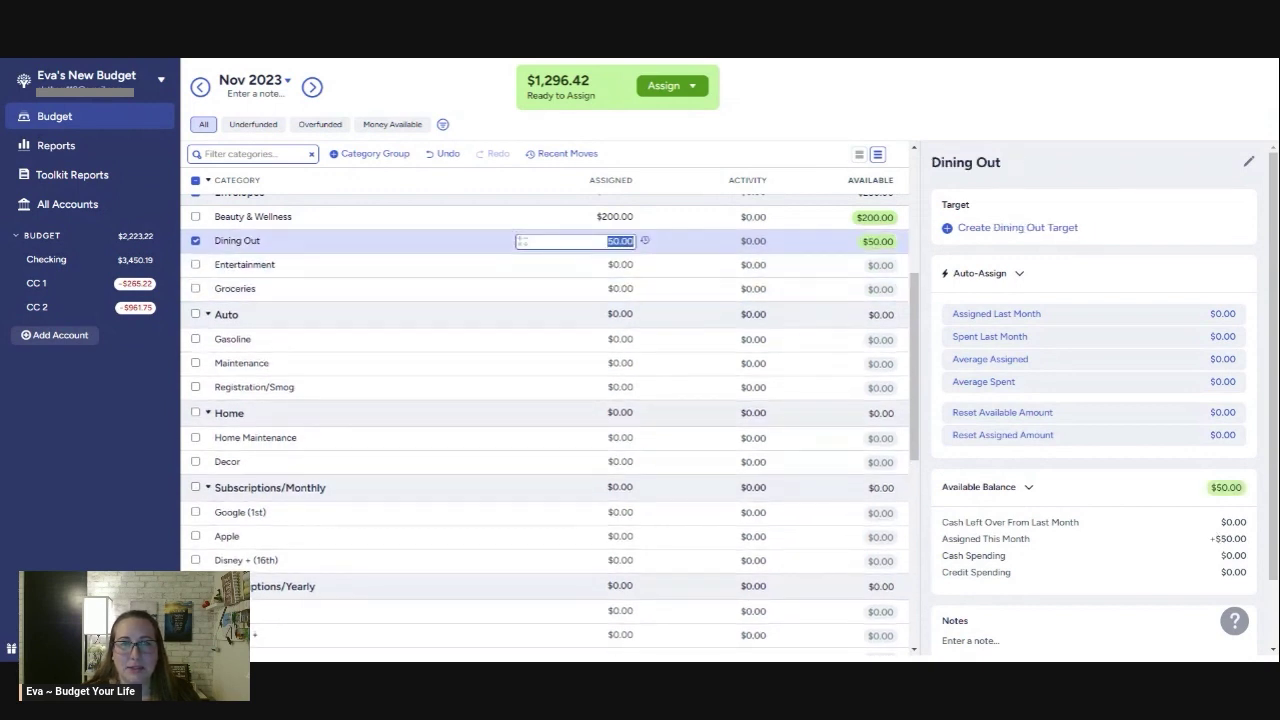
{"action": "key", "text": "Return"}
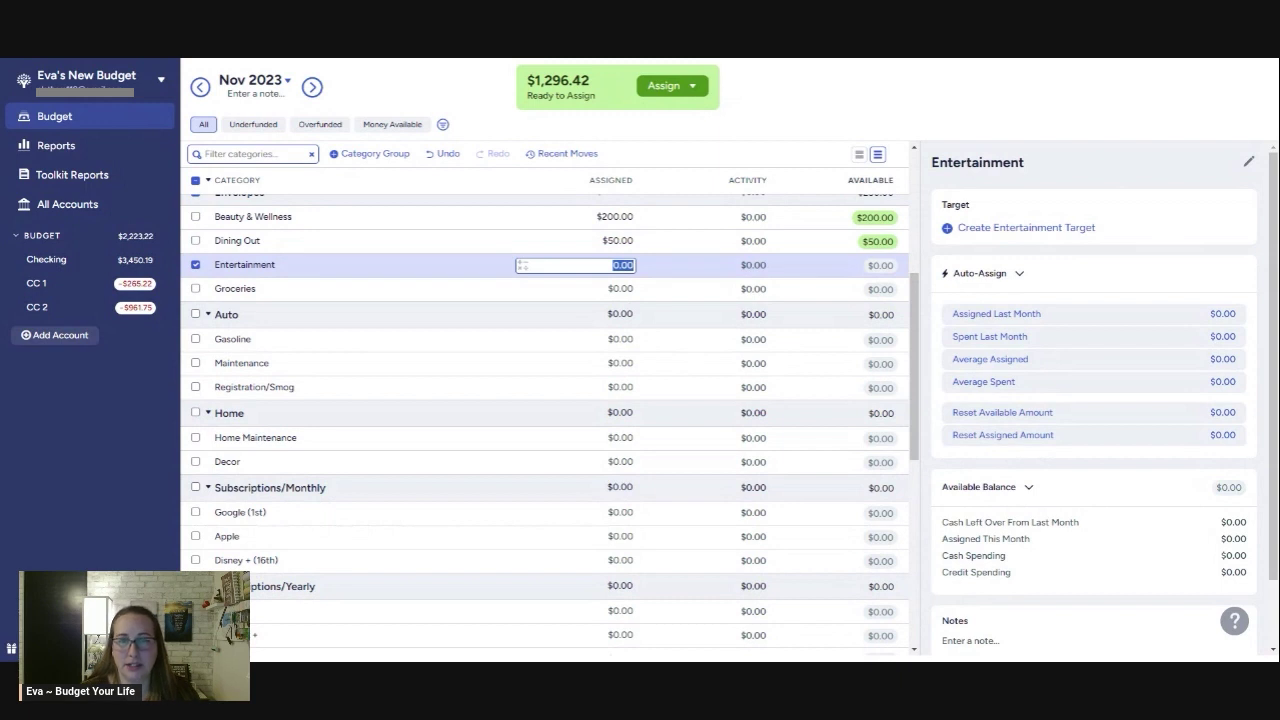
{"action": "type", "text": "25"}
{"action": "key", "text": "Return"}
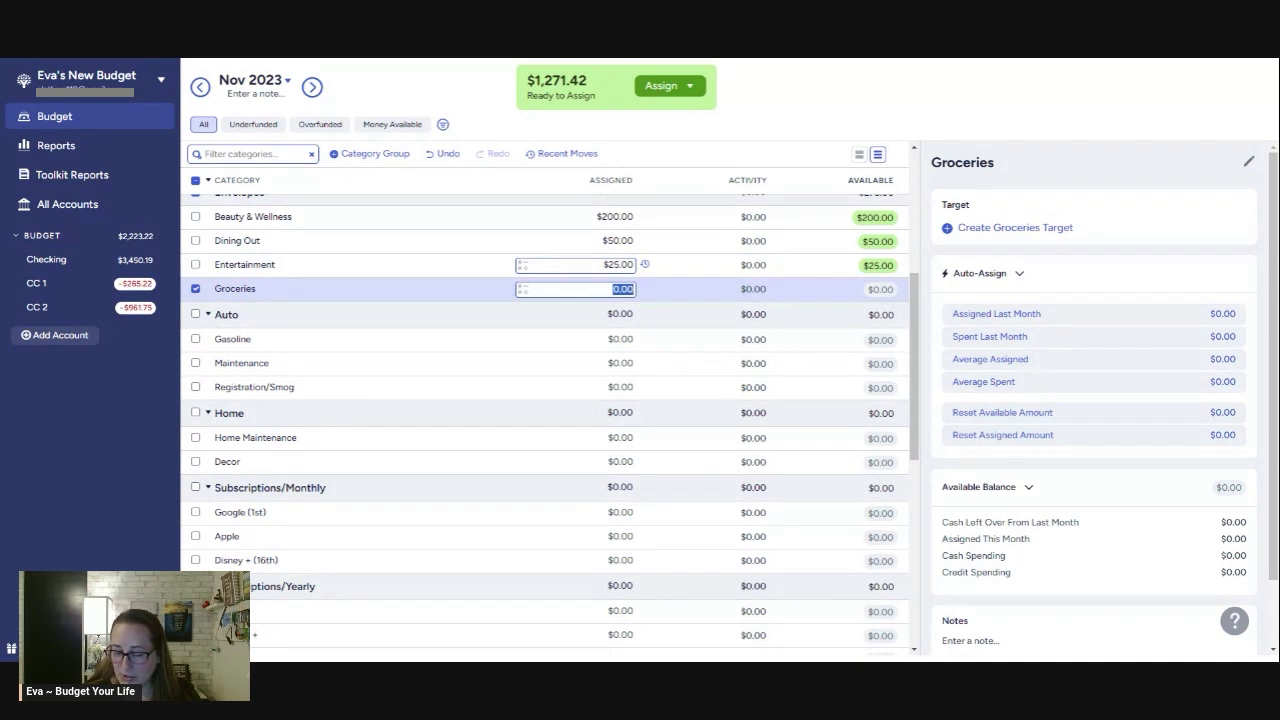
{"action": "type", "text": "125"}
{"action": "key", "text": "Return"}
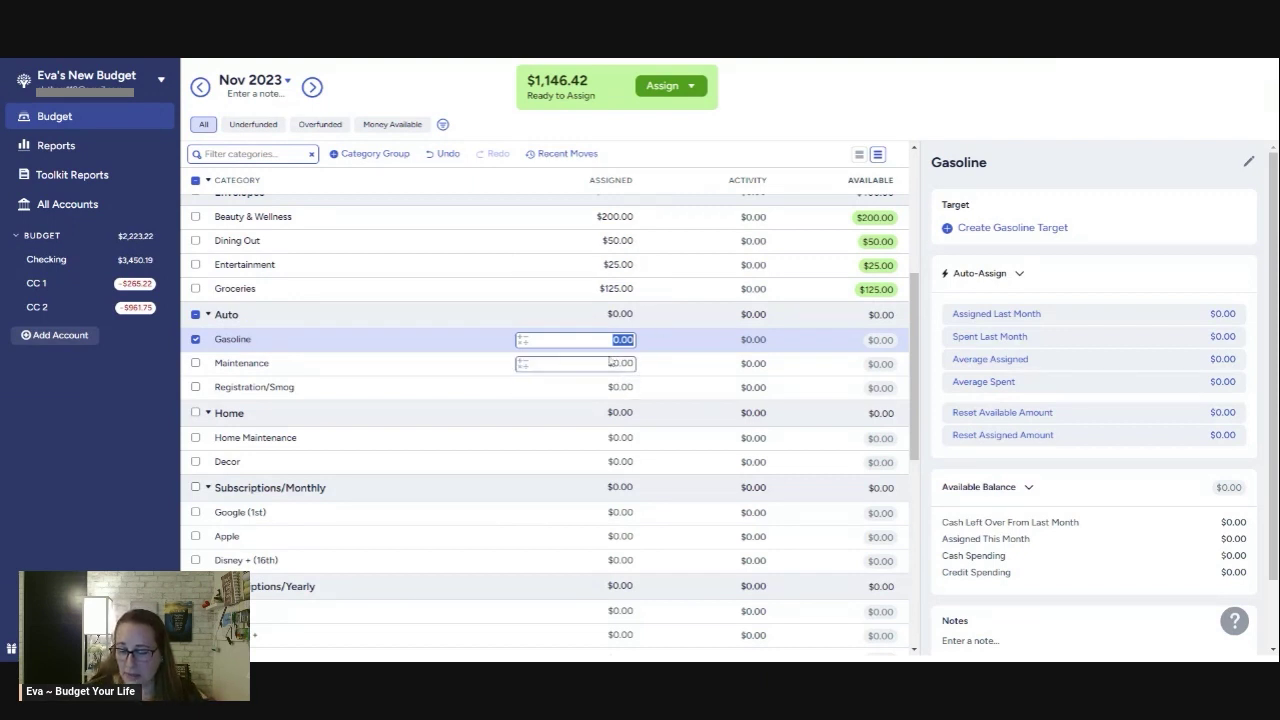
Assign $50 to Gasoline, $150 to Maintenance and $25 to Registration/Smog in the Auto group.
{"action": "type", "text": "50"}
{"action": "key", "text": "Return"}
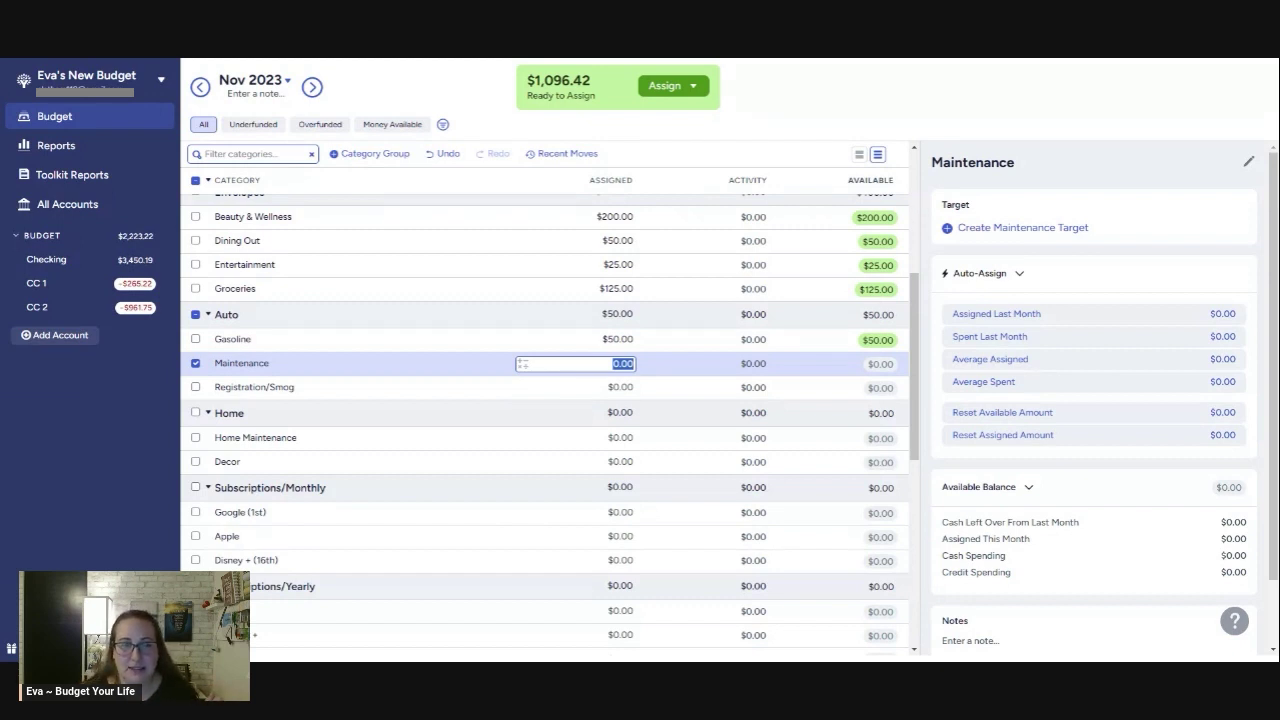
{"action": "type", "text": "150"}
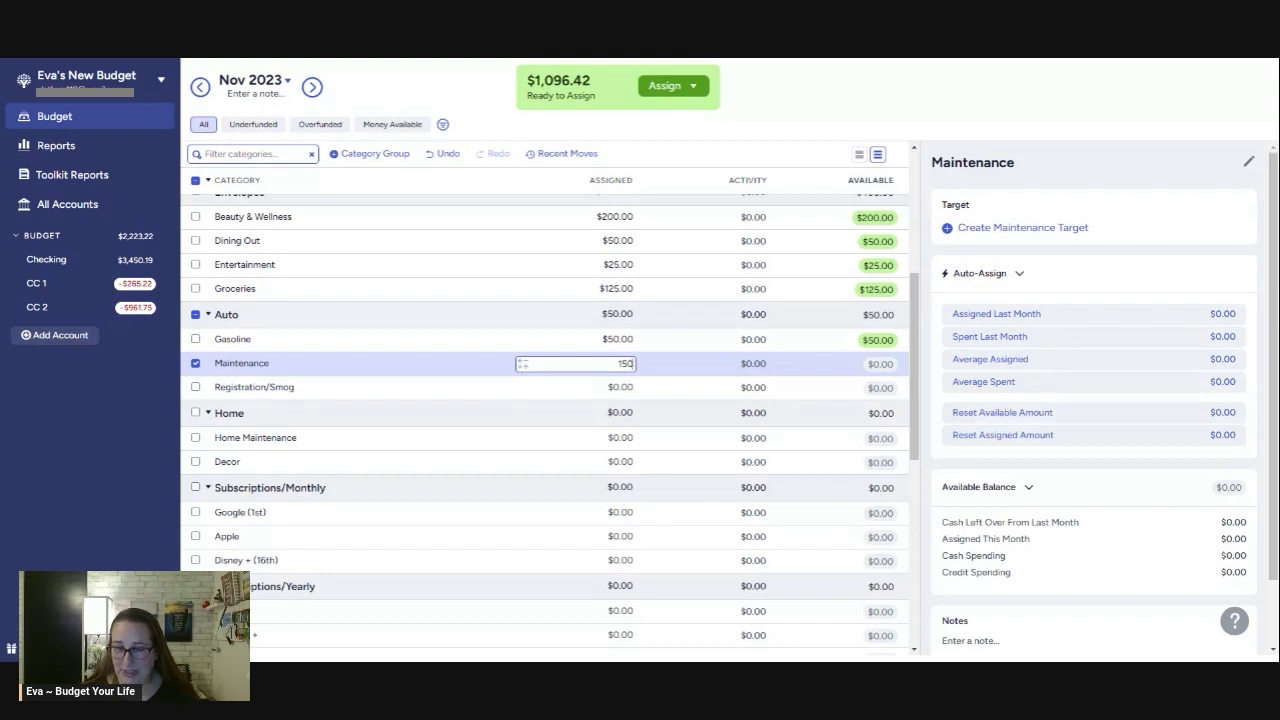
{"action": "key", "text": "Return"}
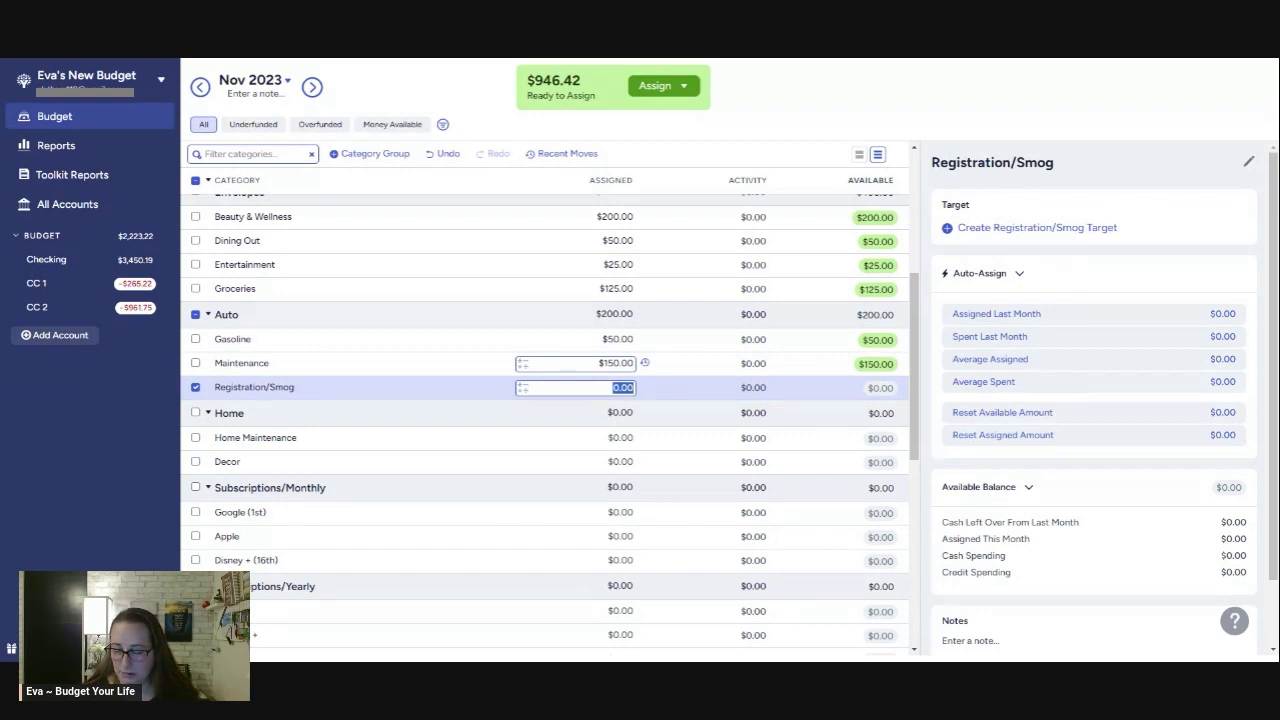
{"action": "type", "text": "25"}
{"action": "key", "text": "Tab"}
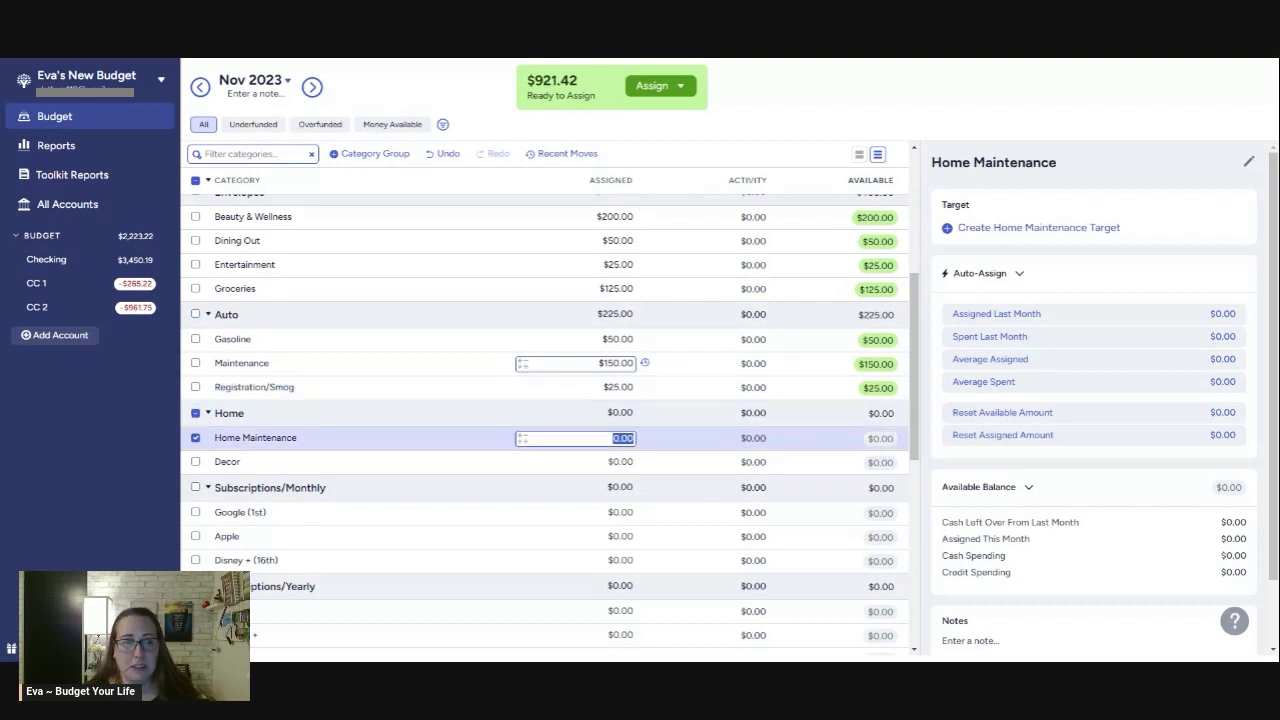
Assign $50 to Home Maintenance and $25 to Decor in the Home group.
{"action": "type", "text": "50"}
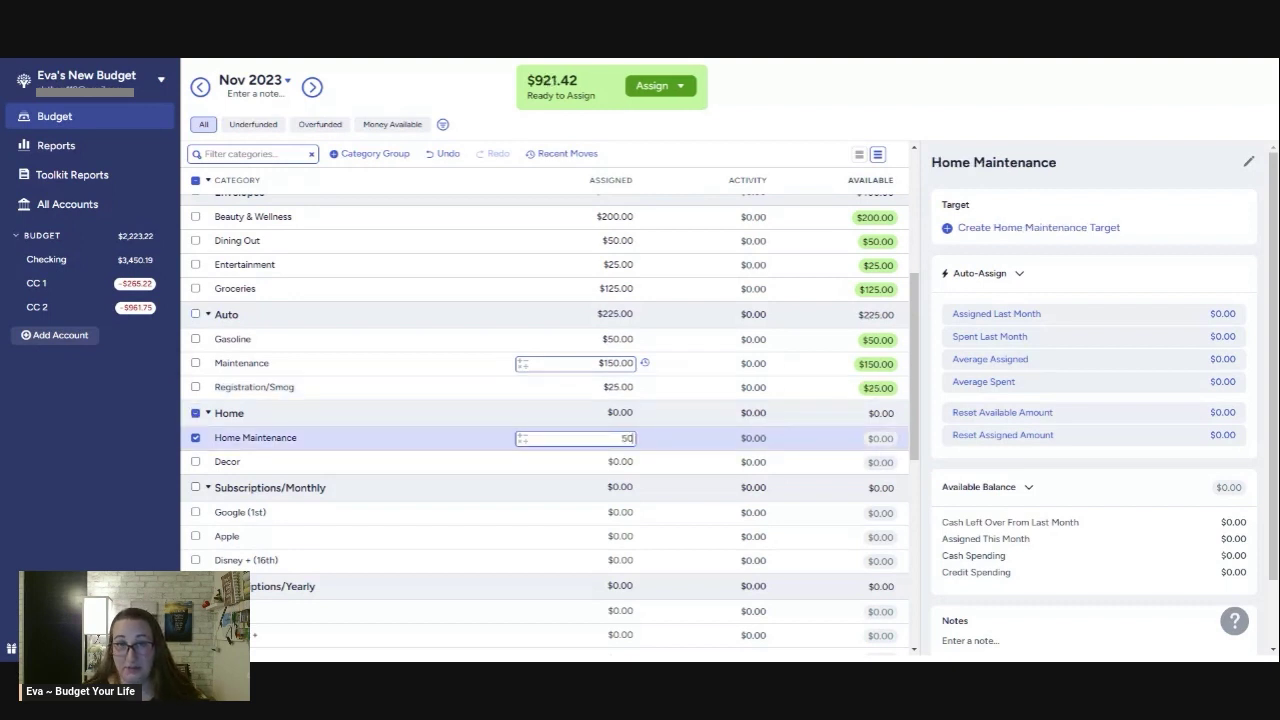
{"action": "key", "text": "Tab"}
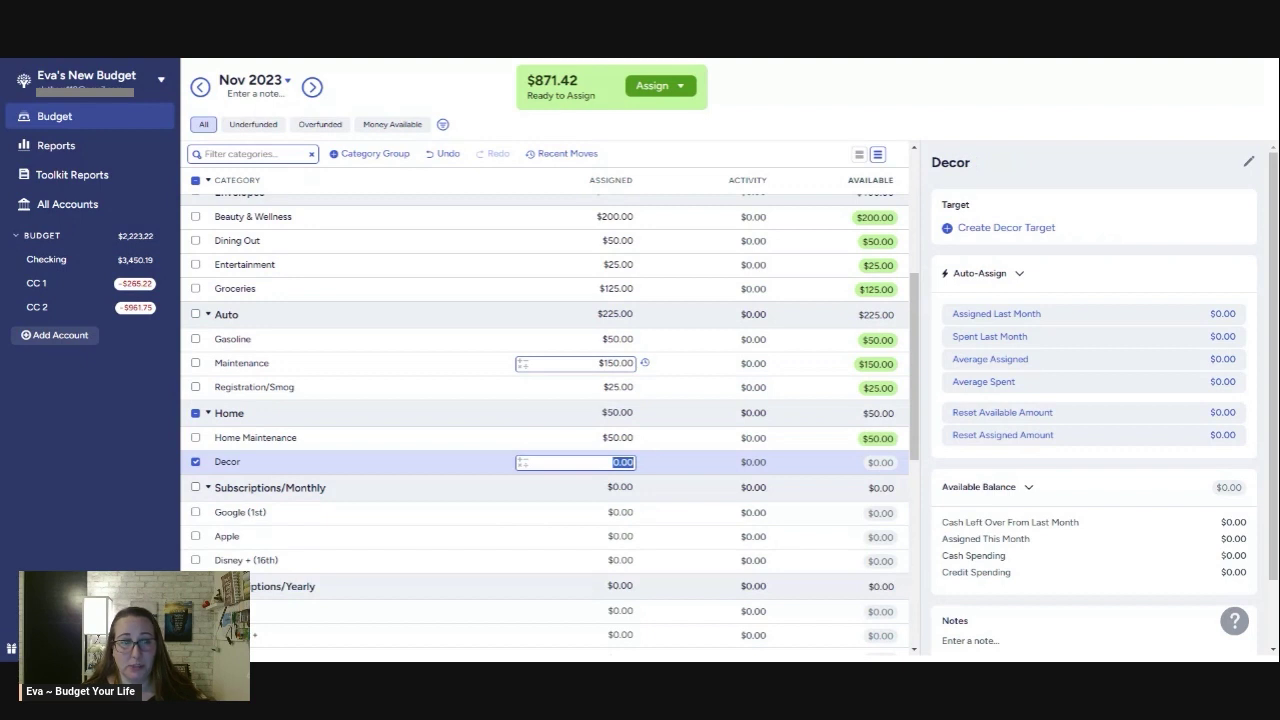
{"action": "type", "text": "25"}
{"action": "key", "text": "Tab"}
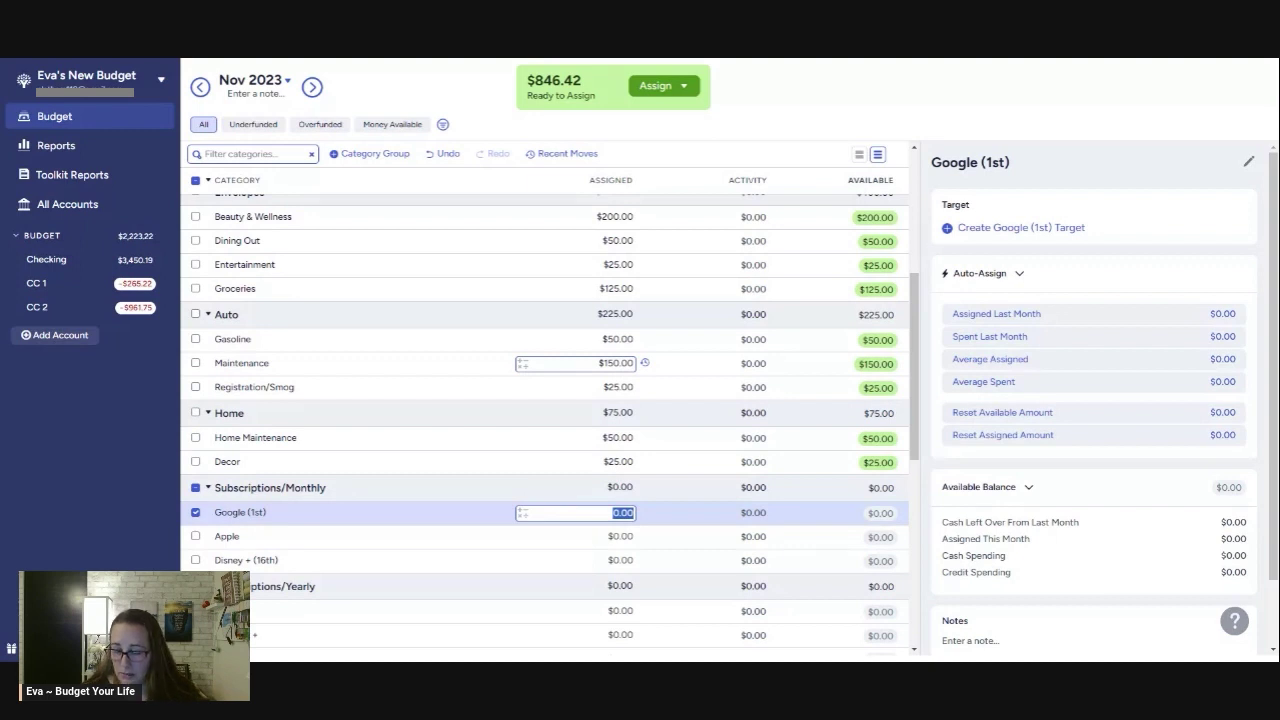
Assign $4 to Google (1st), $10 to Apple and $20 to Disney + (16th) in the Subscriptions/Monthly group.
{"action": "type", "text": "4"}
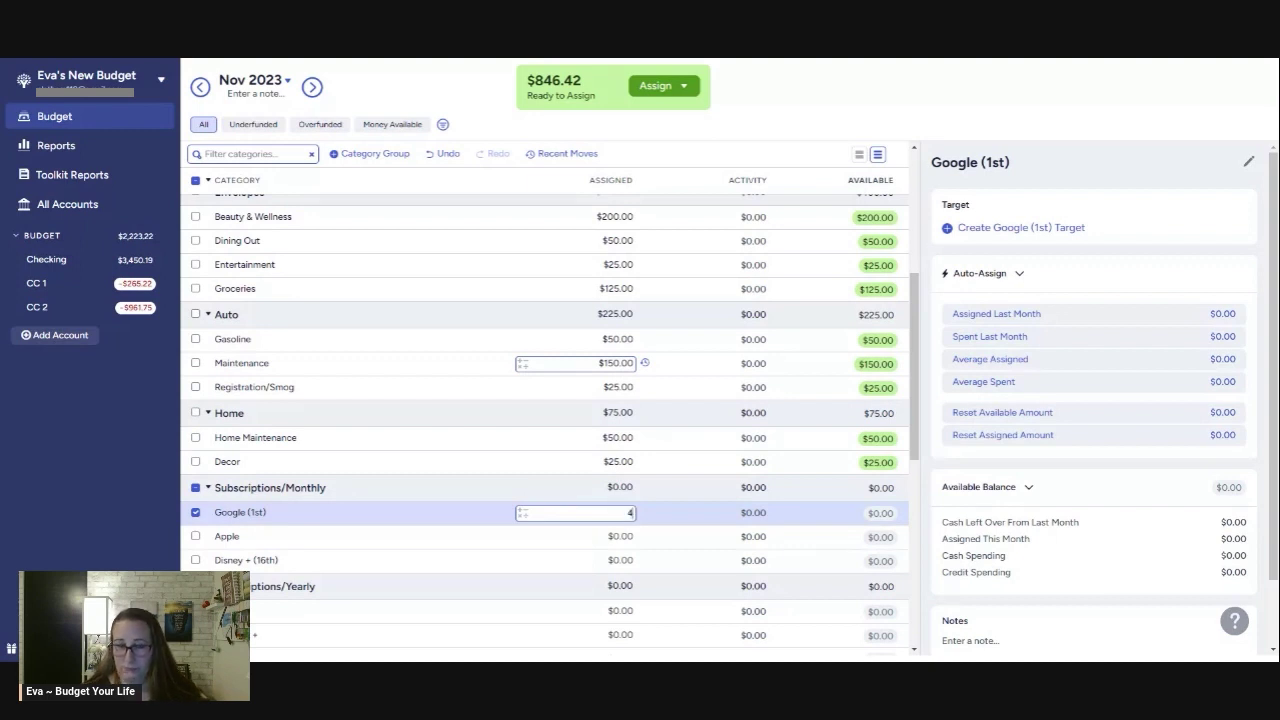
{"action": "key", "text": "Tab"}
{"action": "type", "text": "10"}
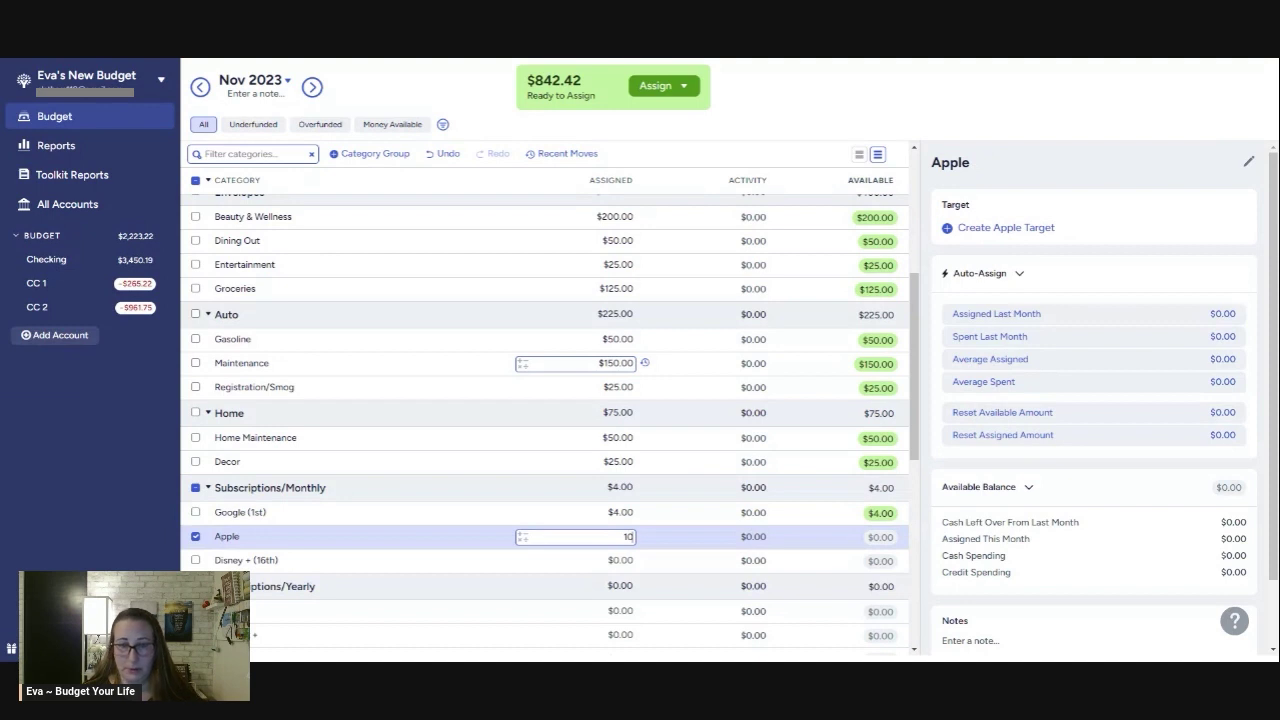
{"action": "key", "text": "Tab"}
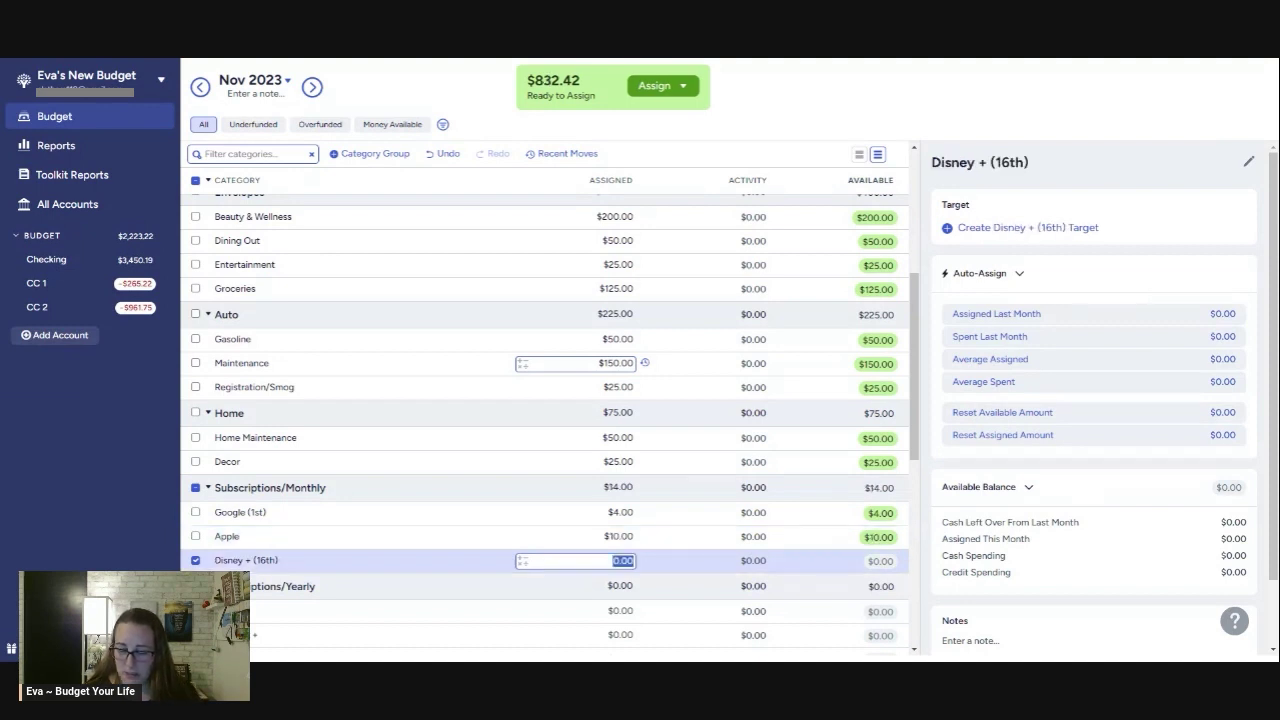
{"action": "type", "text": "20"}
{"action": "key", "text": "Tab"}
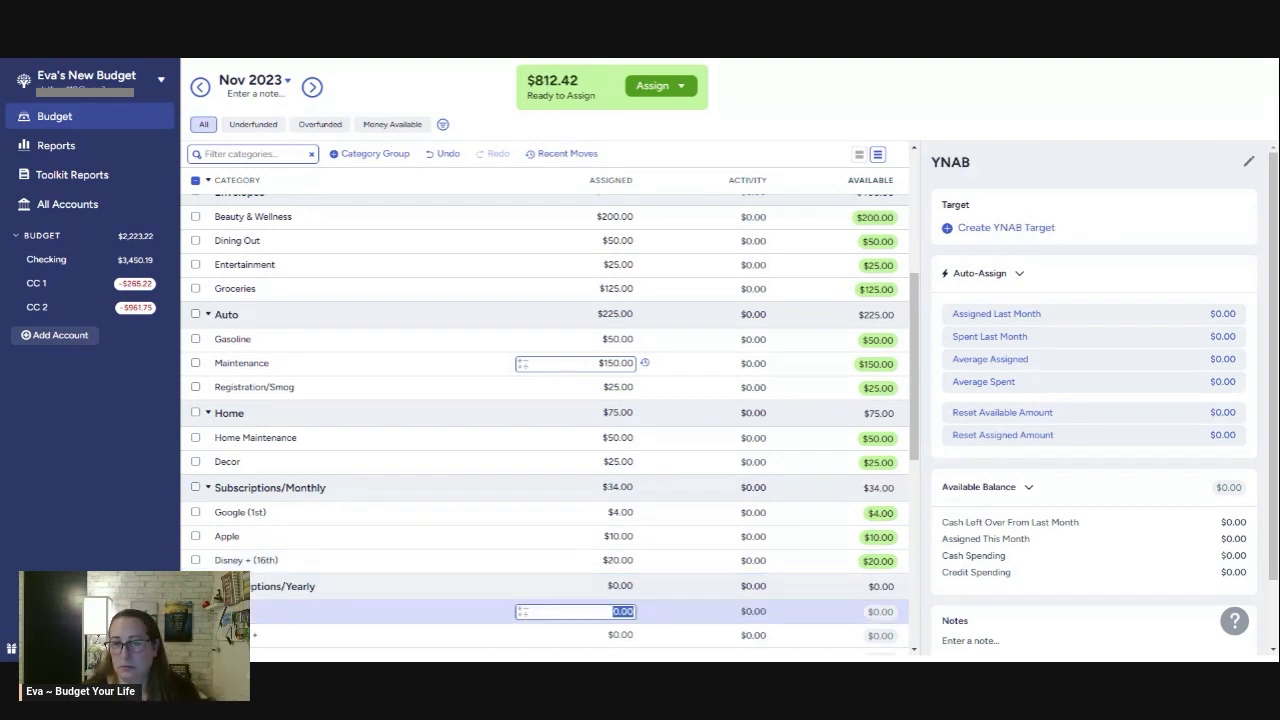
Assign $25 each to YNAB, Walmart + and Visa Fee in the Subscriptions/Yearly group.
{"action": "scroll", "coordinate": [475, 361], "scroll_direction": "down", "scroll_amount": 5}
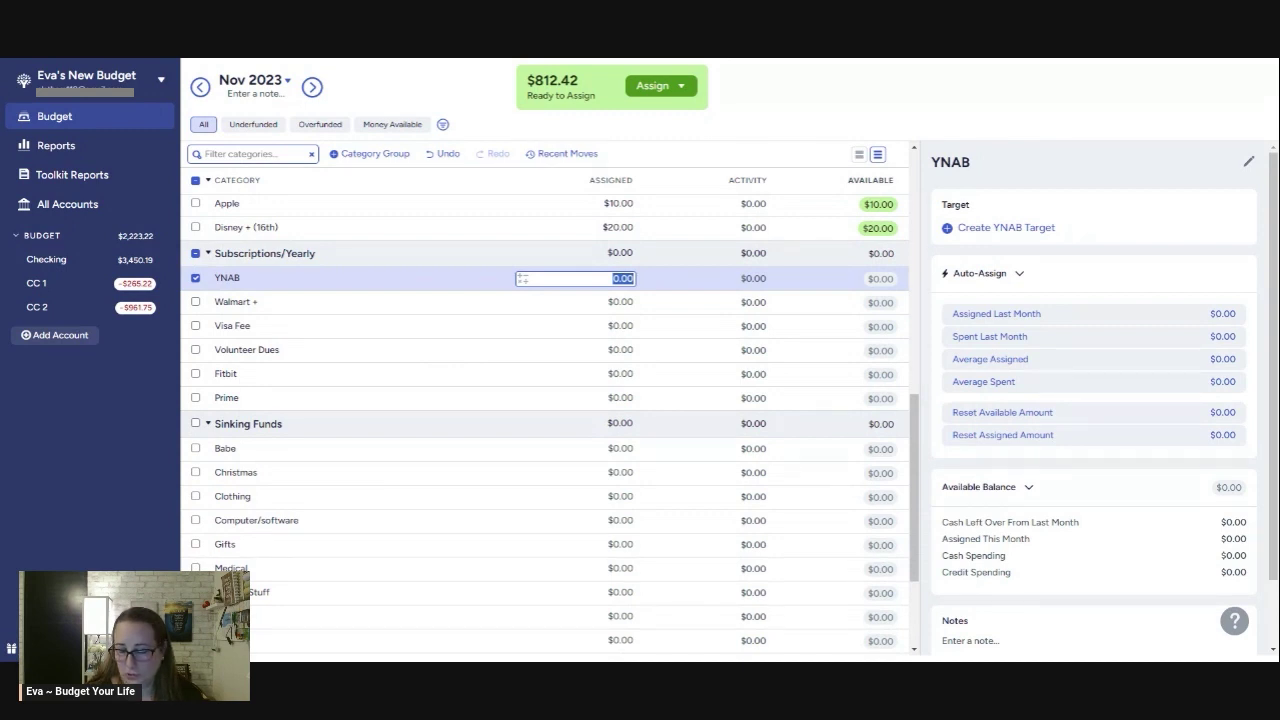
{"action": "type", "text": "25"}
{"action": "key", "text": "Return"}
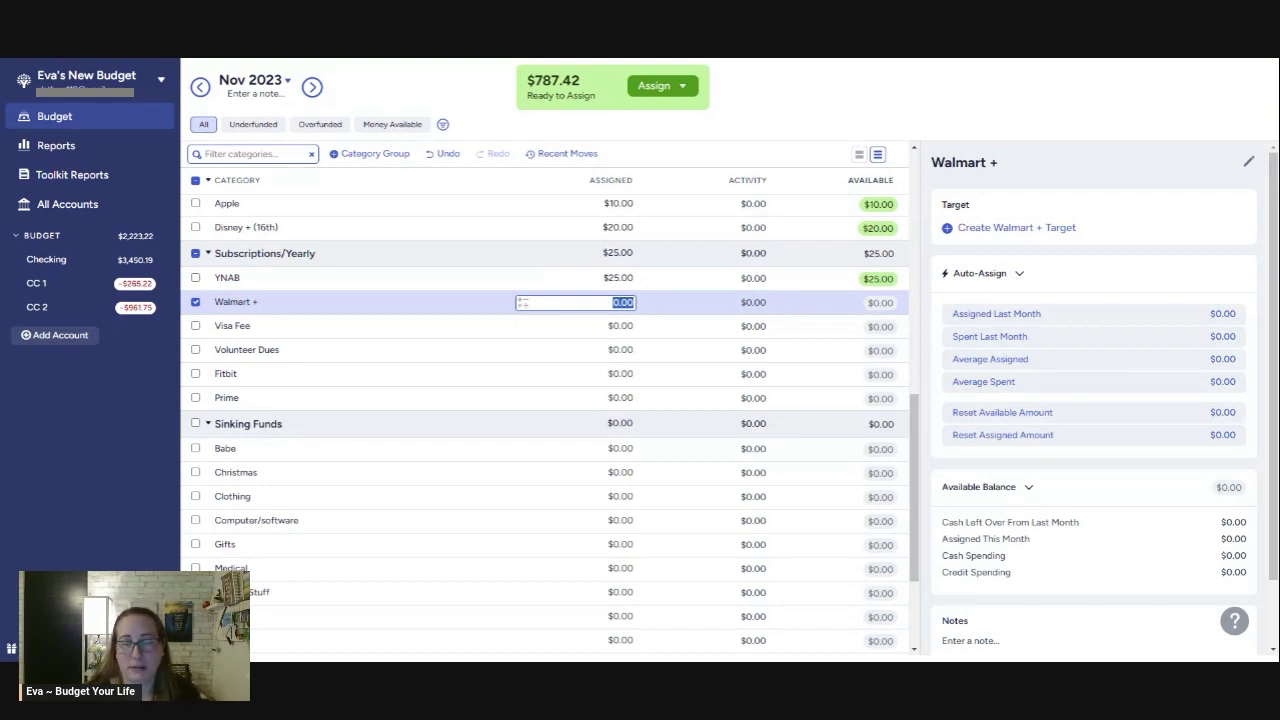
{"action": "type", "text": "25"}
{"action": "key", "text": "Return"}
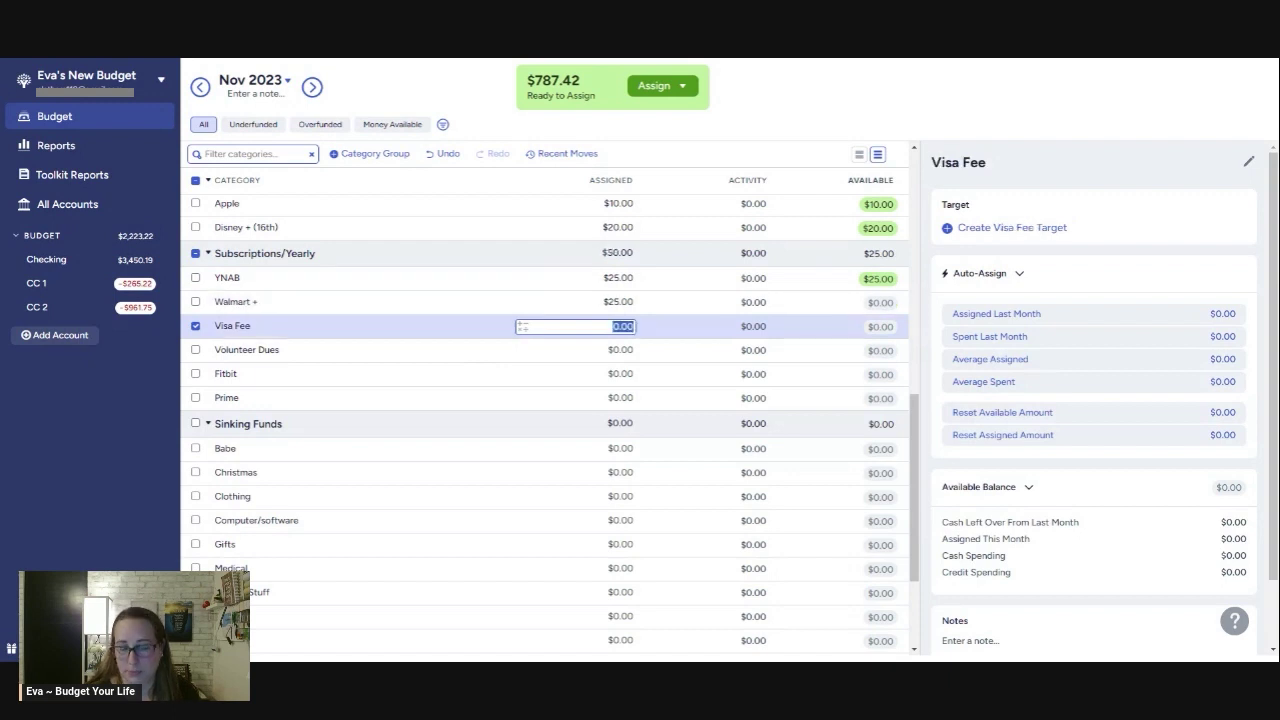
{"action": "type", "text": "25"}
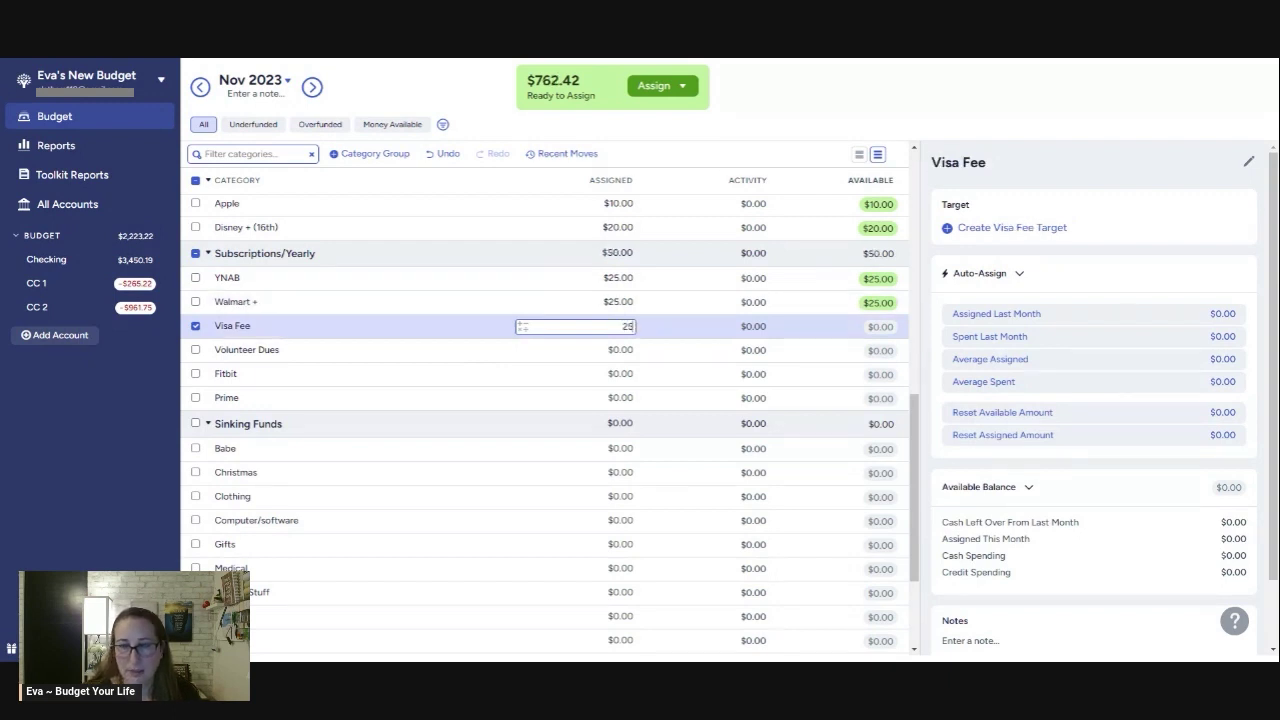
{"action": "key", "text": "Return"}
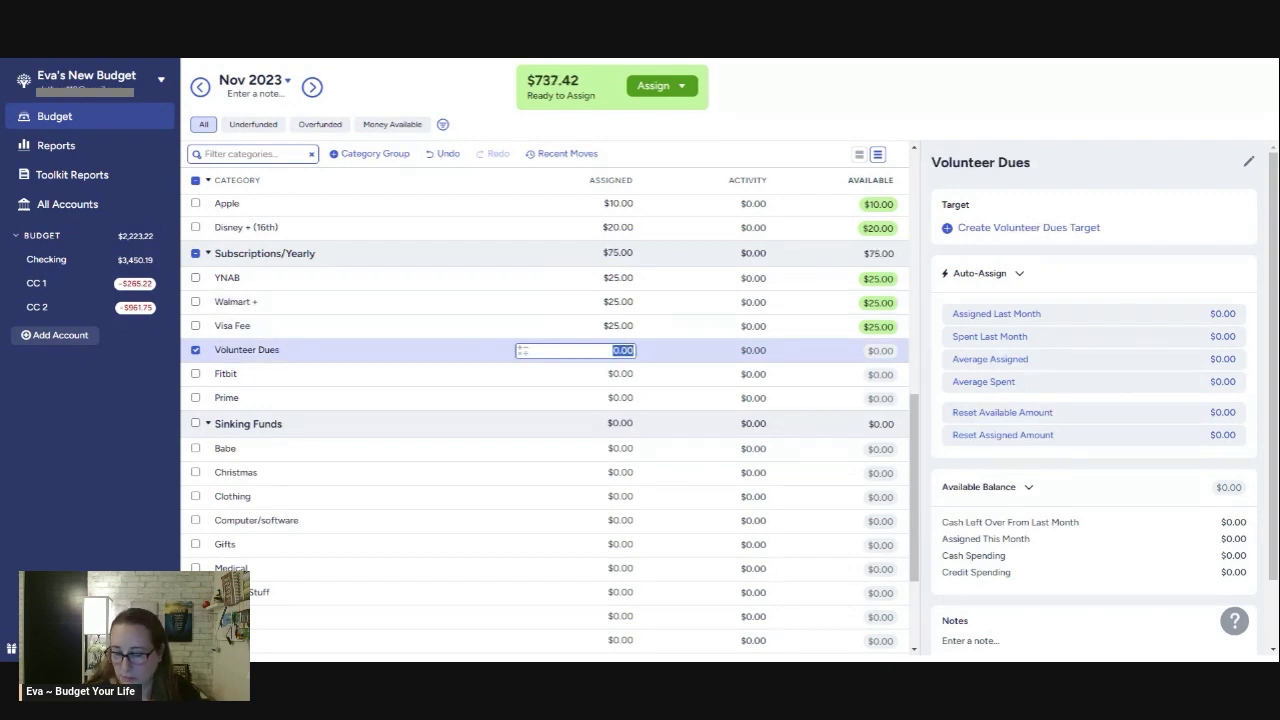
Assign $25 each to Volunteer Dues and Fitbit and $80 to Prime in the Subscriptions/Yearly group.
{"action": "type", "text": "25"}
{"action": "key", "text": "Return"}
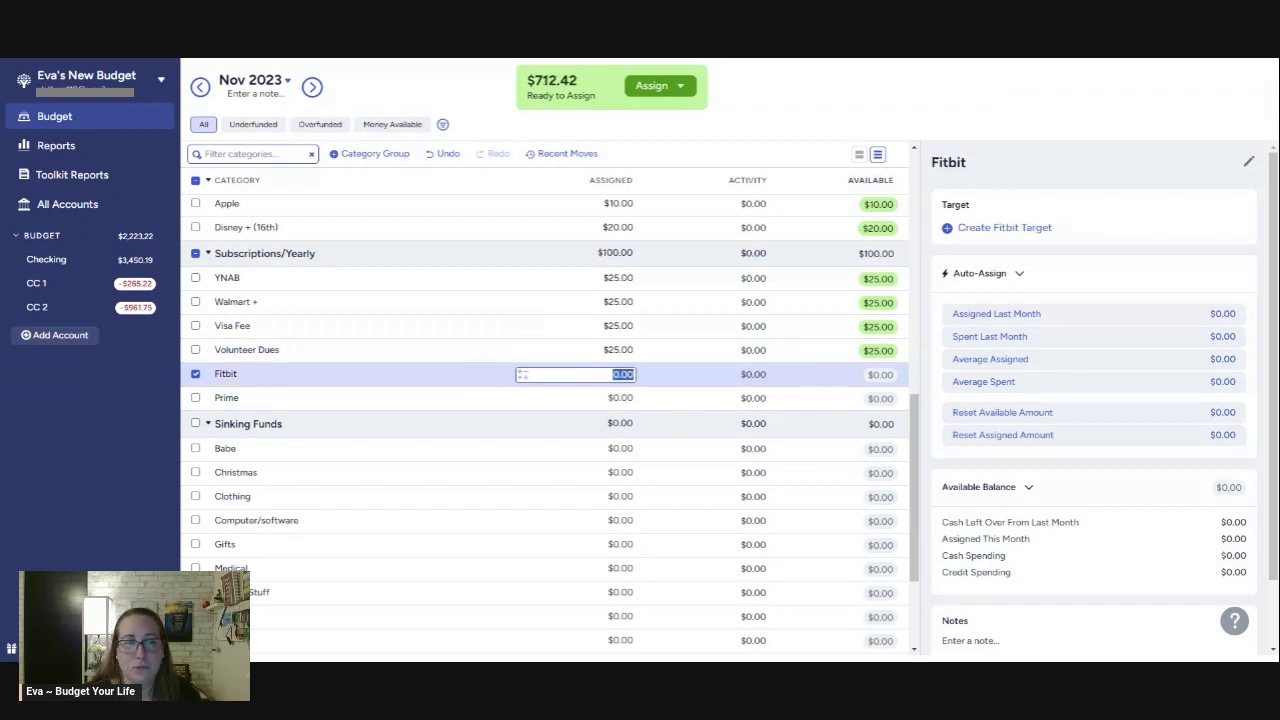
{"action": "type", "text": "25"}
{"action": "key", "text": "Return"}
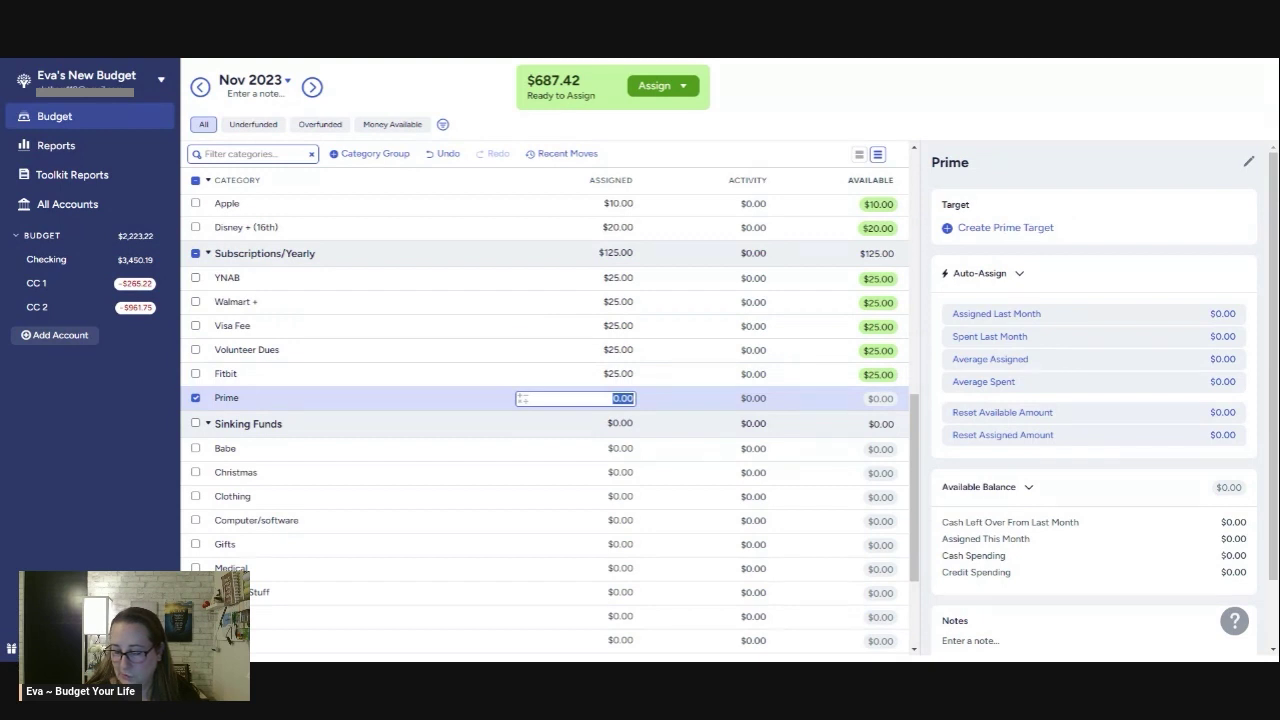
{"action": "type", "text": "80"}
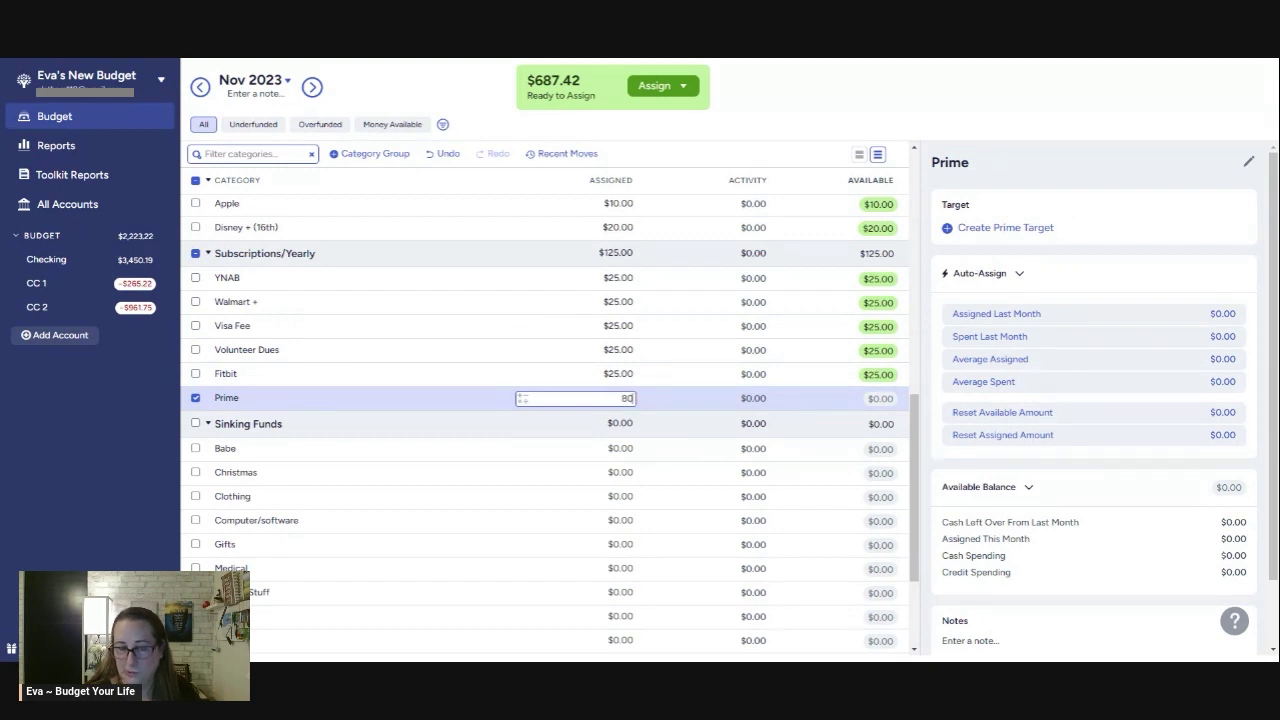
{"action": "key", "text": "Return"}
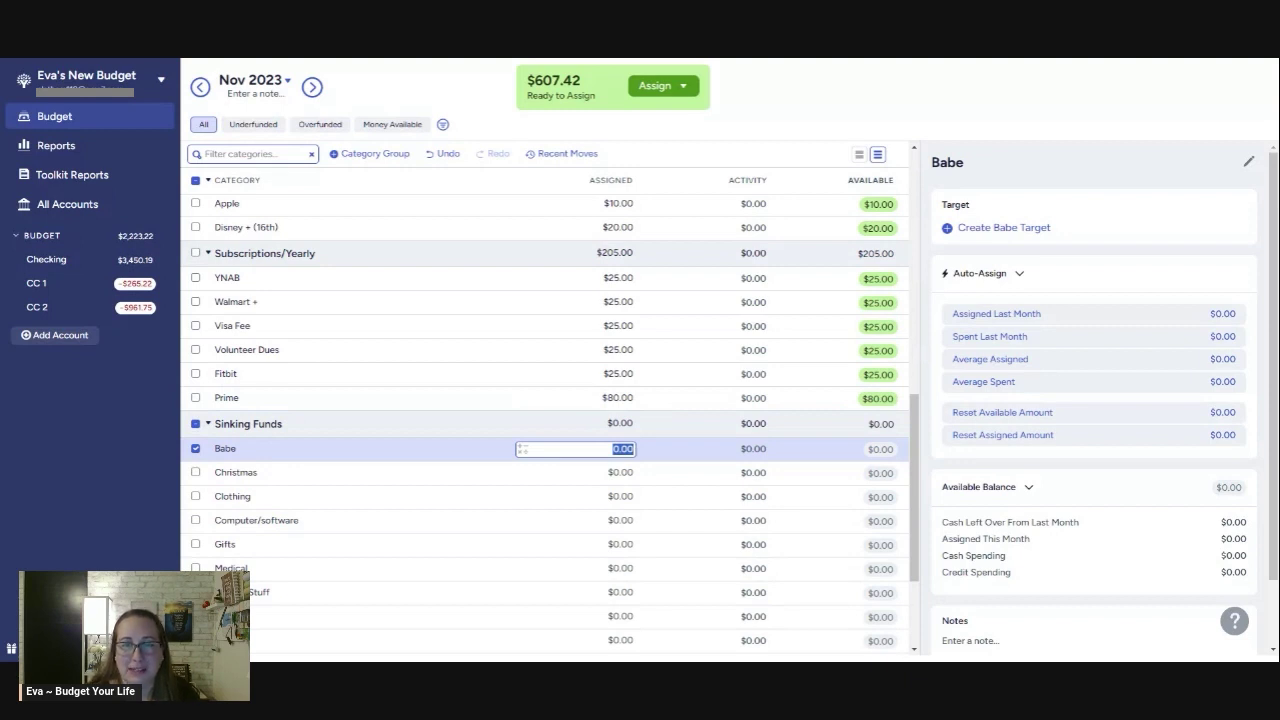
Assign $40 to Babe, $100 to Christmas and $15 to Computer/software in the Sinking Funds group, skipping Clothing.
{"action": "type", "text": "40"}
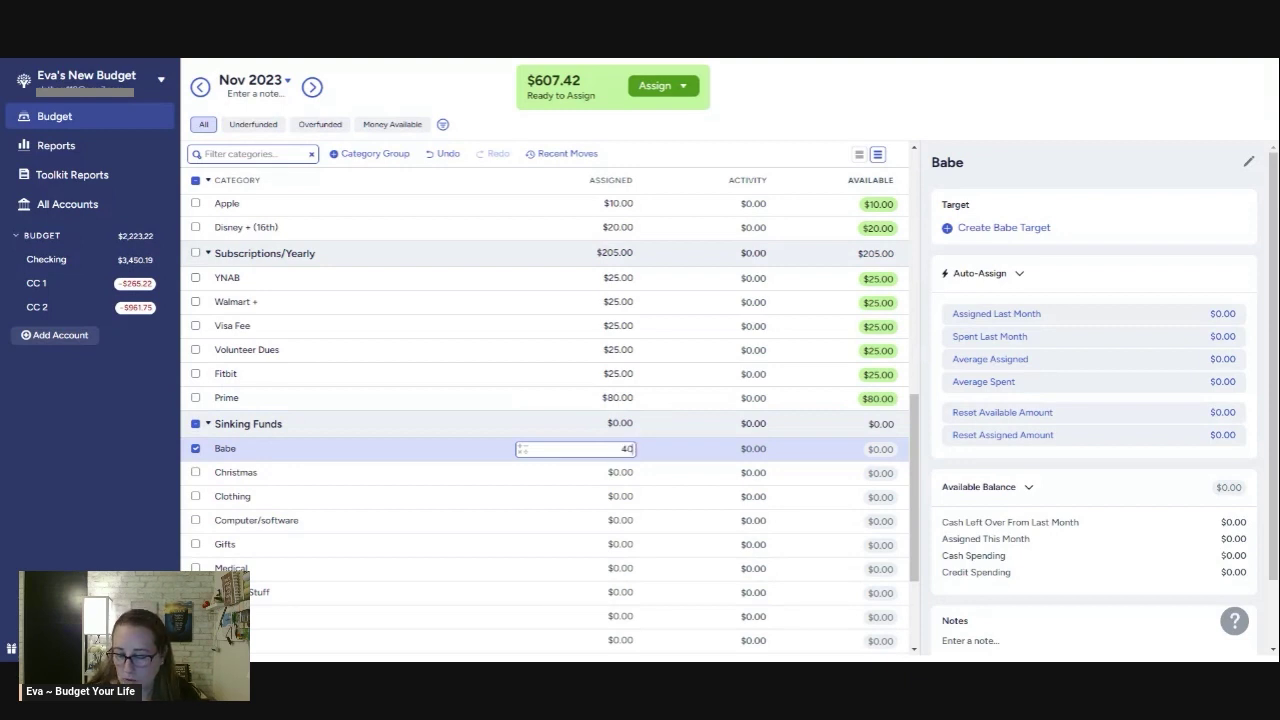
{"action": "key", "text": "Return"}
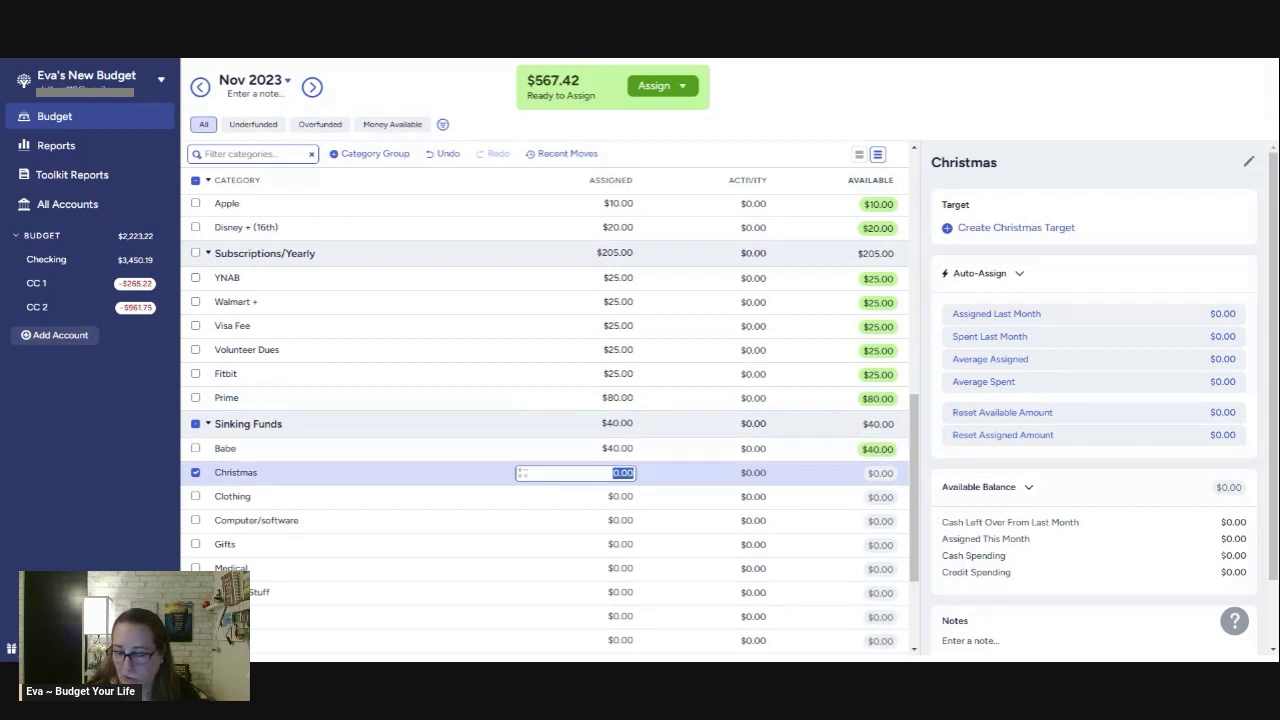
{"action": "type", "text": "100"}
{"action": "key", "text": "Return"}
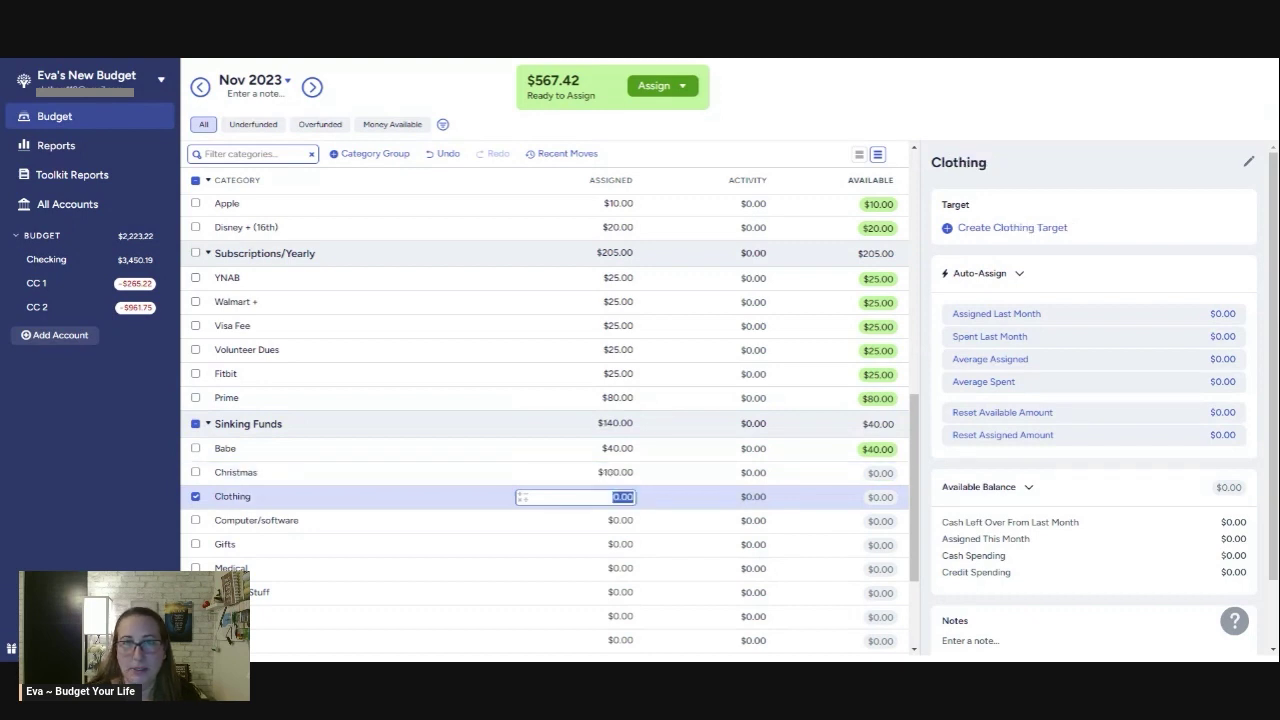
{"action": "key", "text": "Return"}
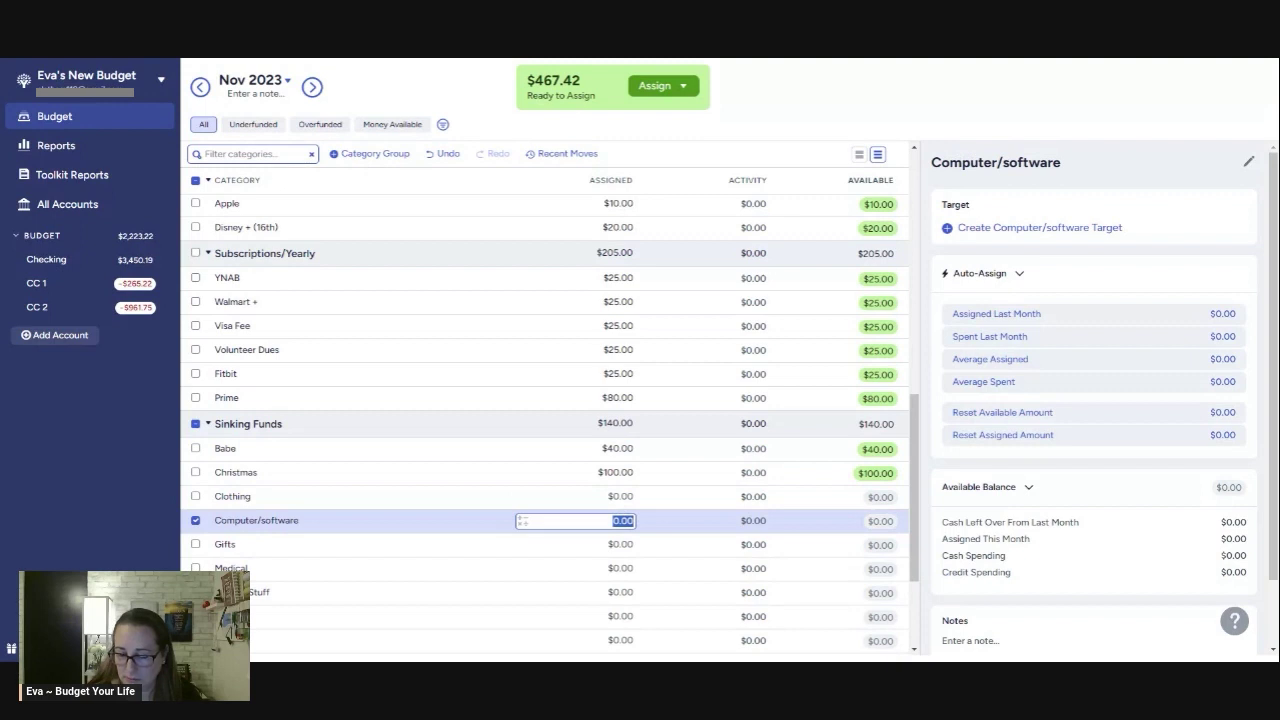
{"action": "type", "text": "15"}
{"action": "key", "text": "Return"}
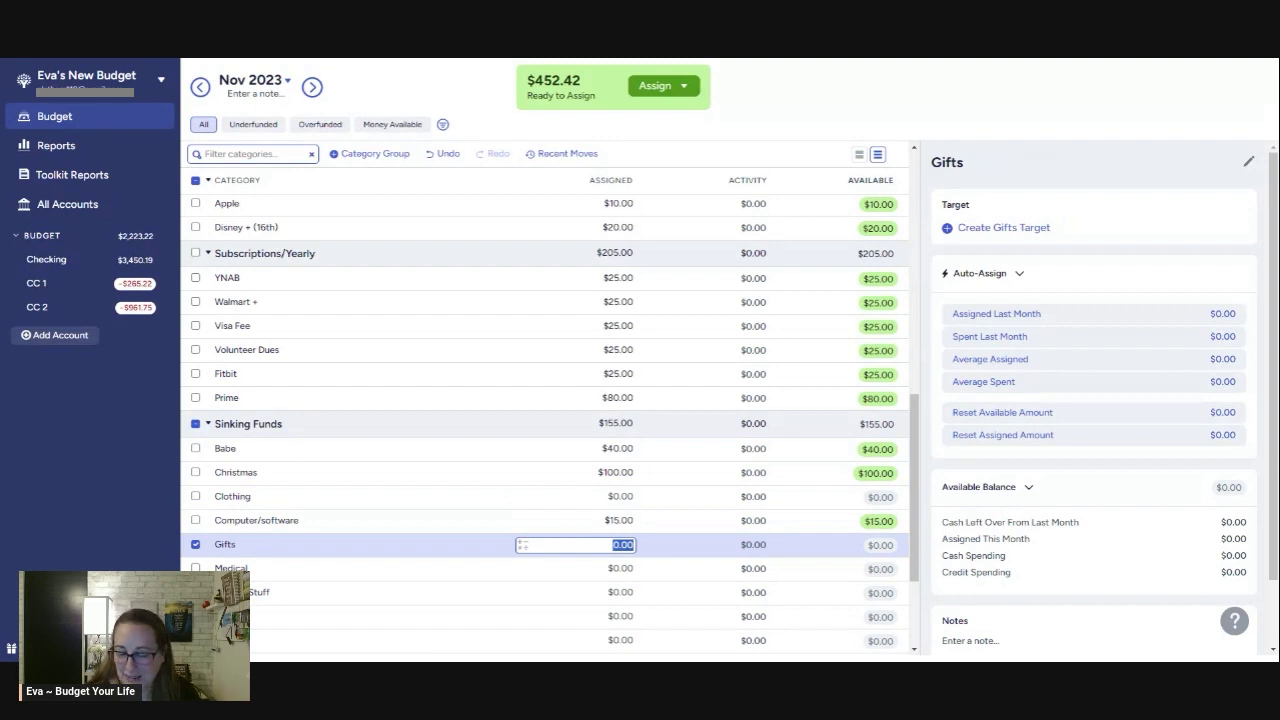
Assign $100 to Gifts, $50 to Medical and $200 to Planner Stuff in the Sinking Funds group.
{"action": "type", "text": "100"}
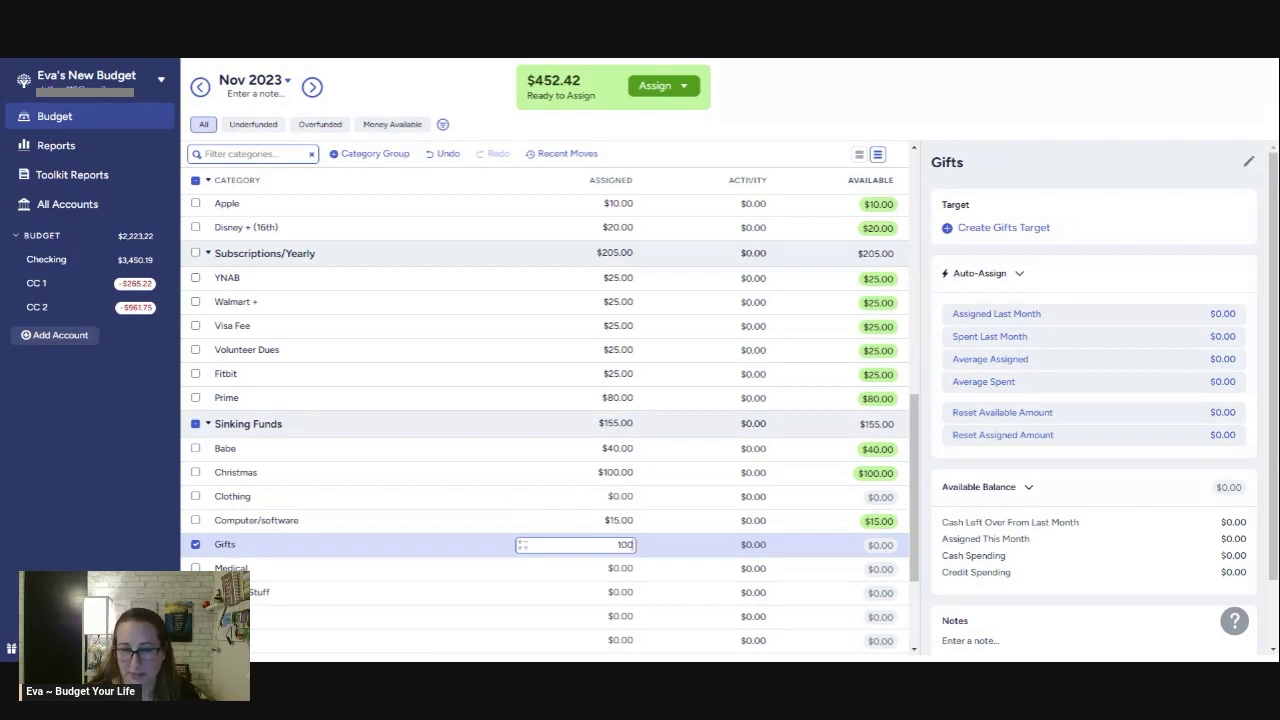
{"action": "key", "text": "Return"}
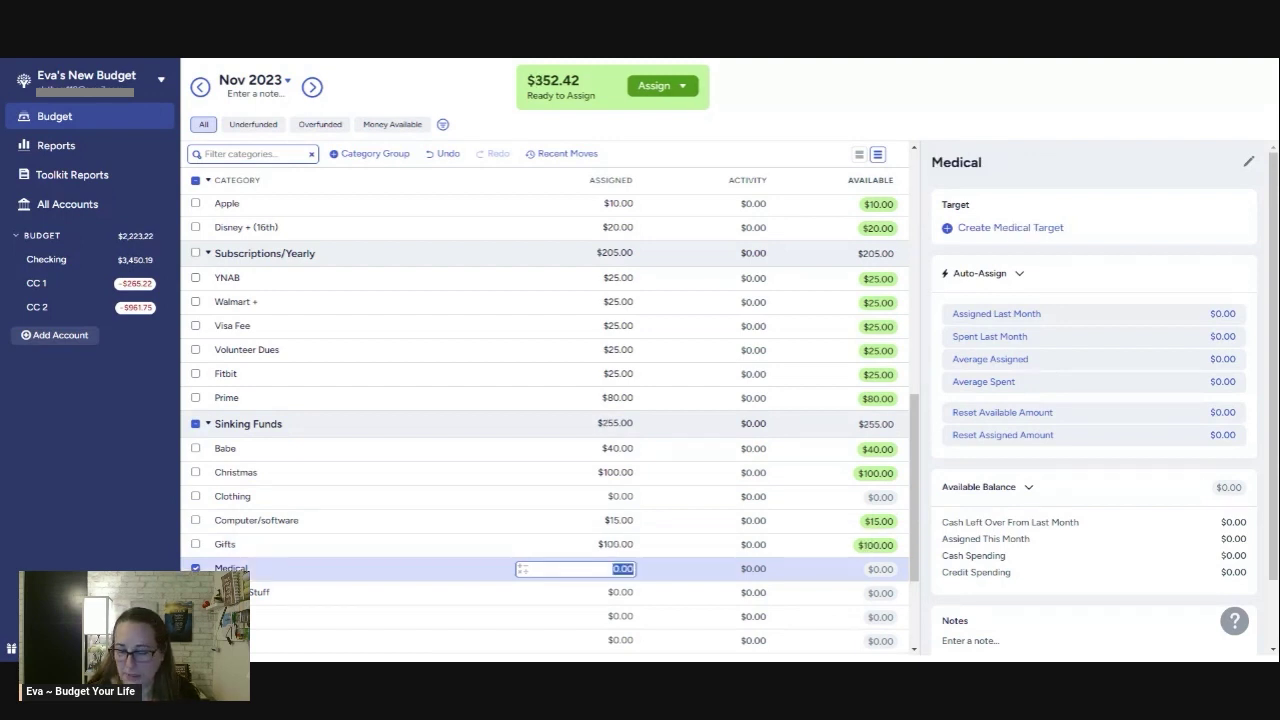
{"action": "type", "text": "50"}
{"action": "key", "text": "Return"}
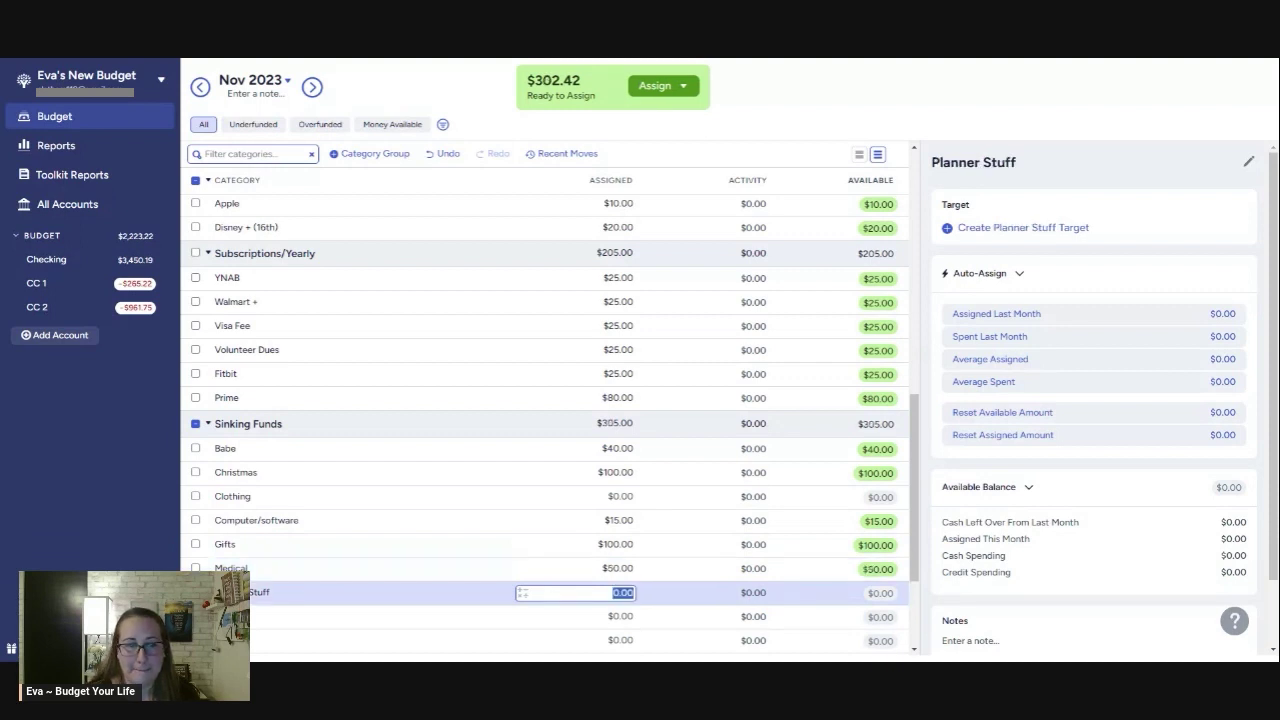
{"action": "type", "text": "200"}
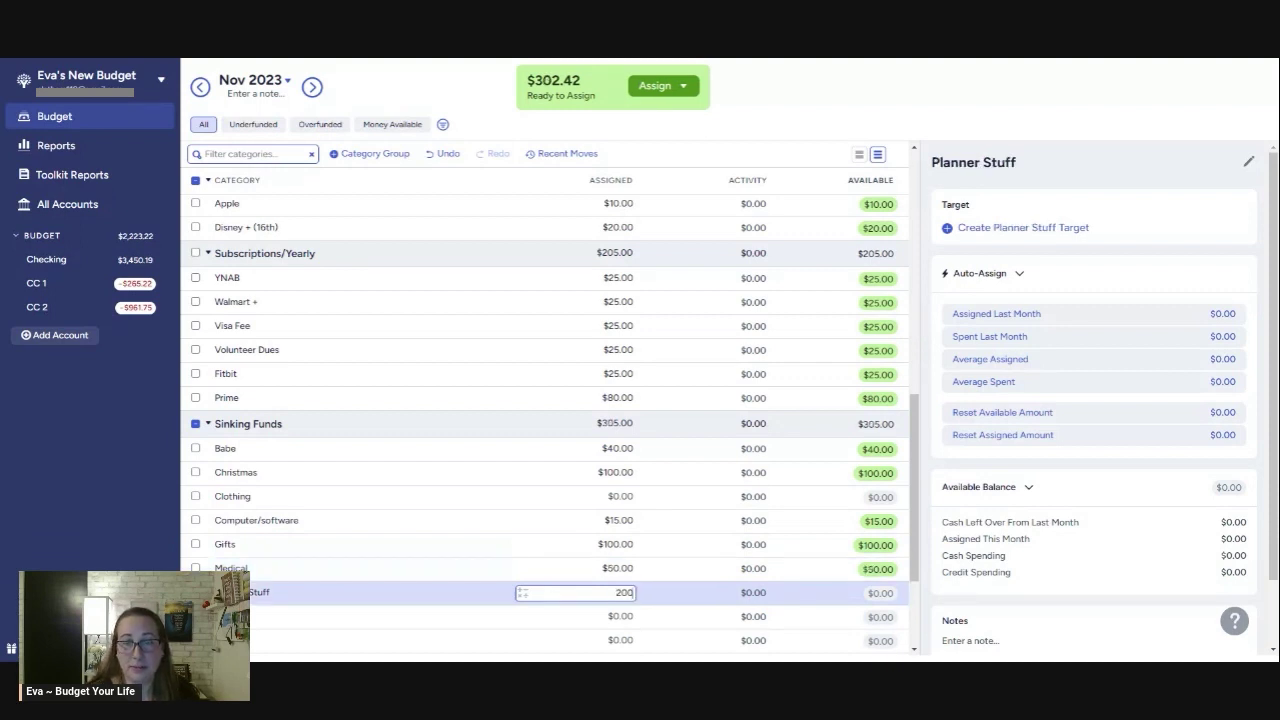
{"action": "key", "text": "Return"}
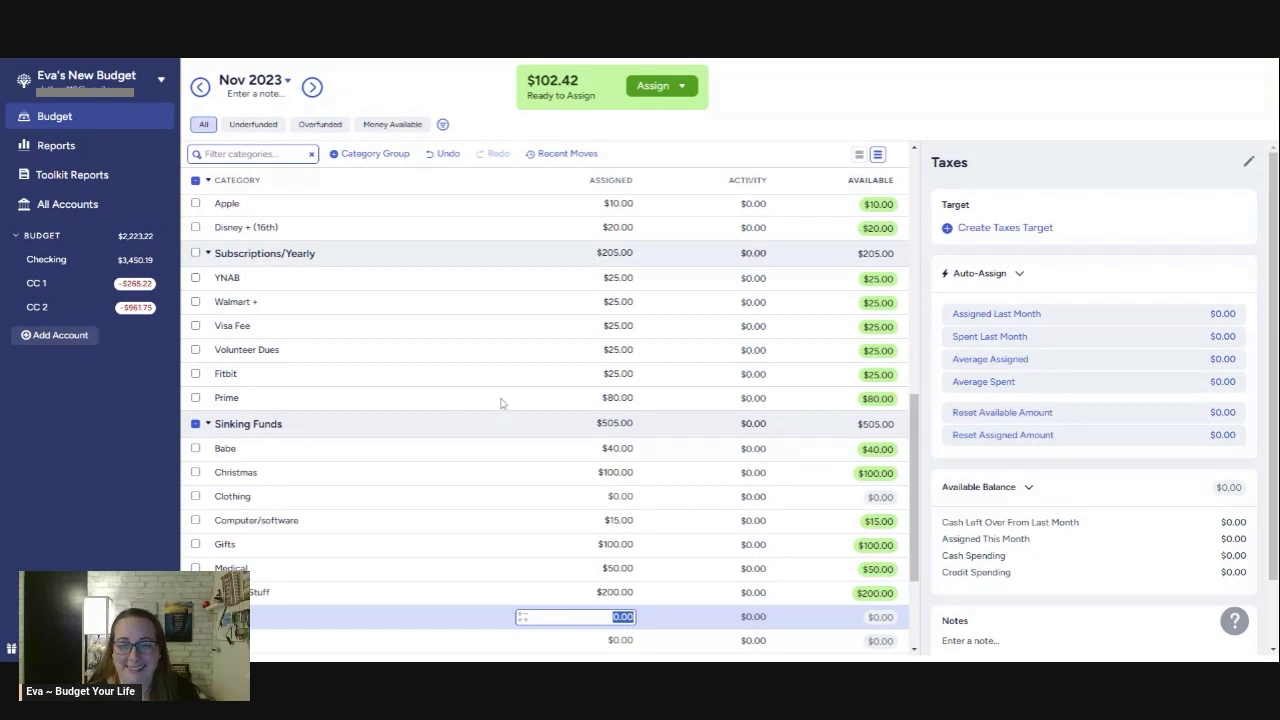
Assign $10 to PHC and $75 to BYL in the Businesses group.
{"action": "scroll", "coordinate": [503, 405], "scroll_direction": "down", "scroll_amount": 2}
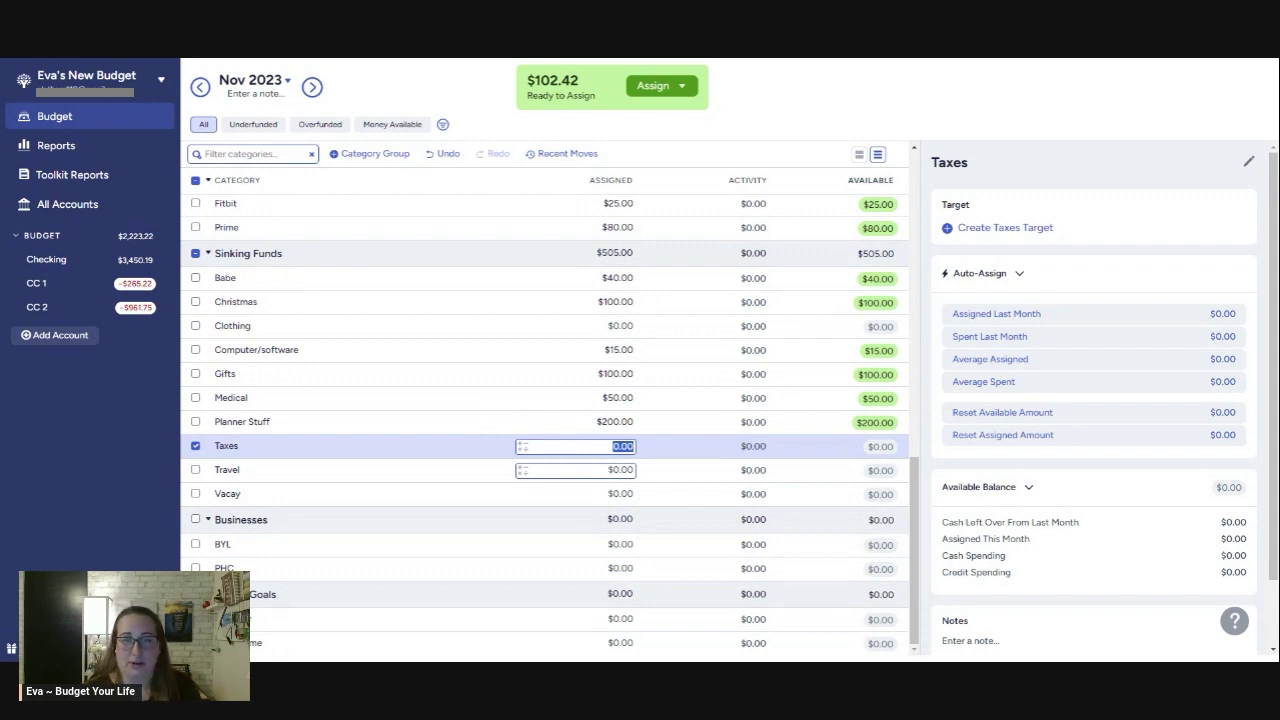
{"action": "left_click", "coordinate": [590, 471]}
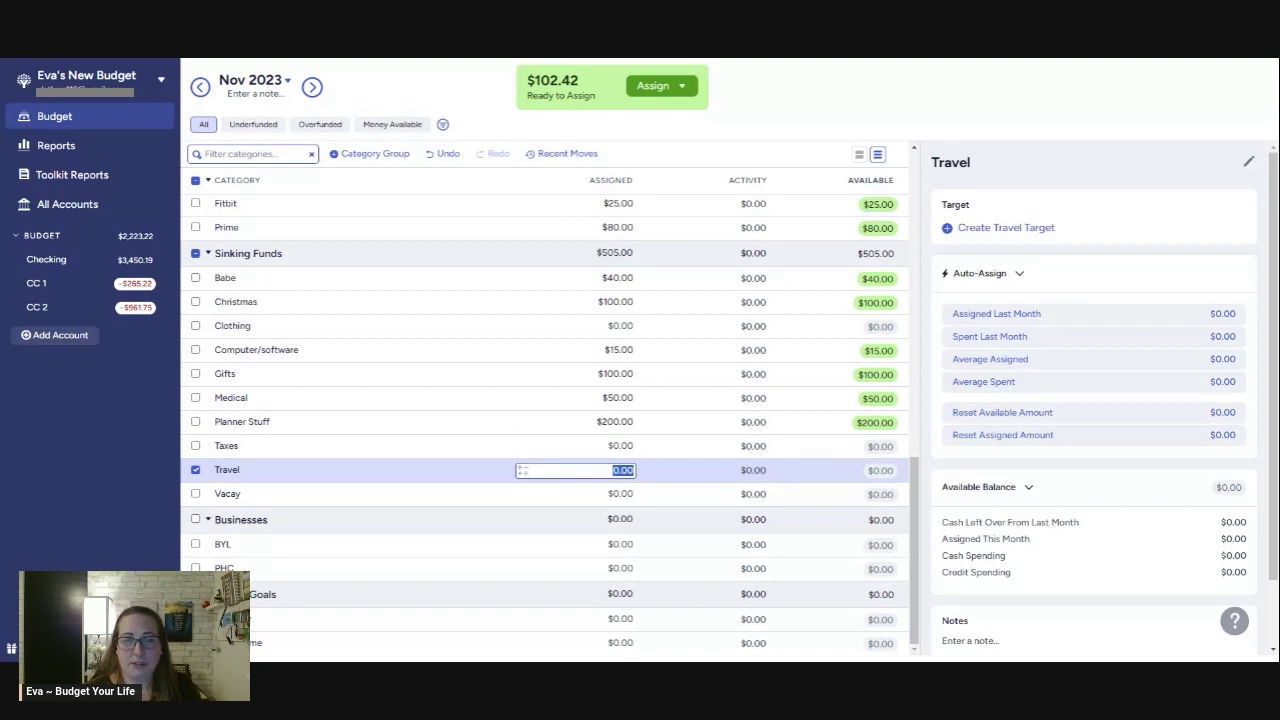
{"action": "key", "text": "Tab"}
{"action": "key", "text": "Tab"}
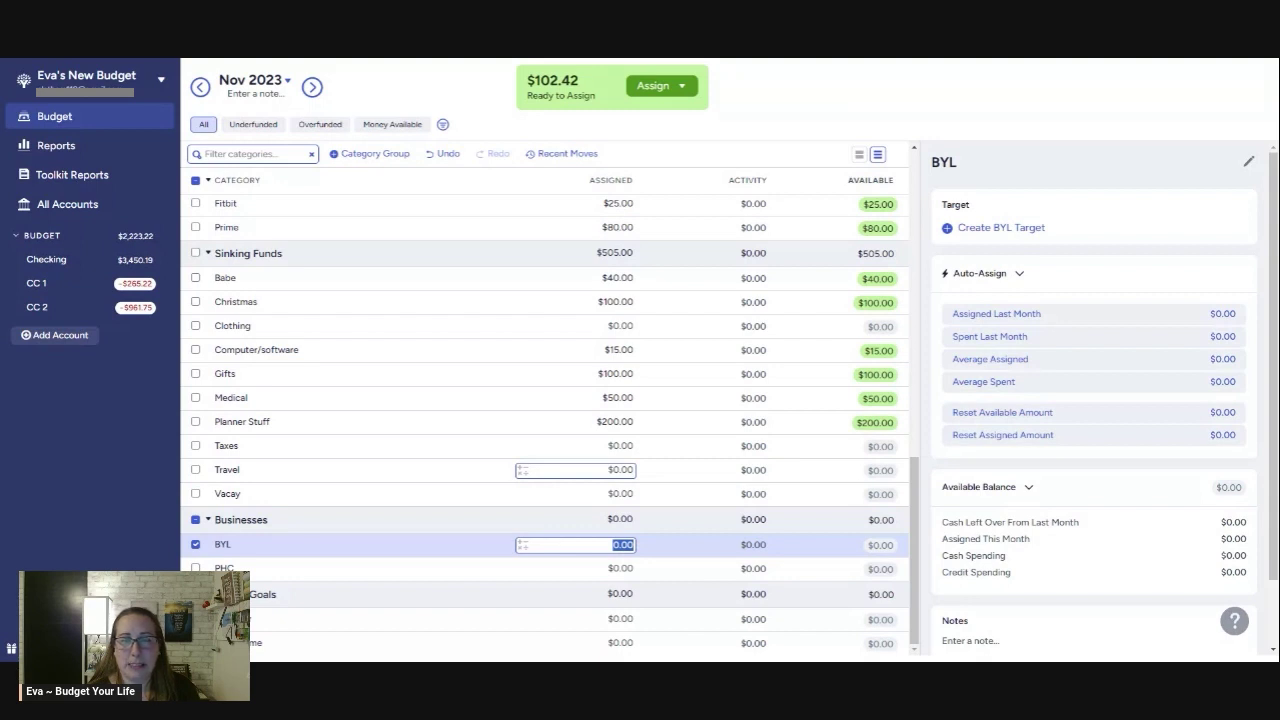
{"action": "key", "text": "Tab"}
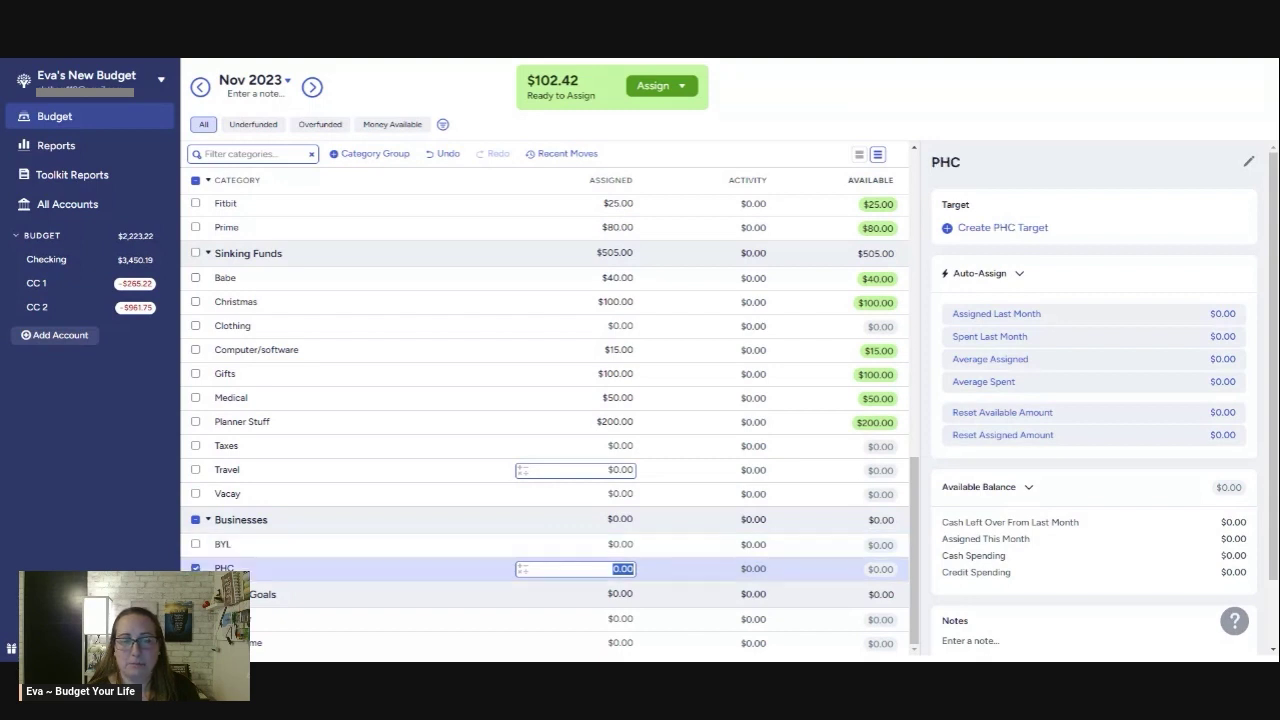
{"action": "type", "text": "10"}
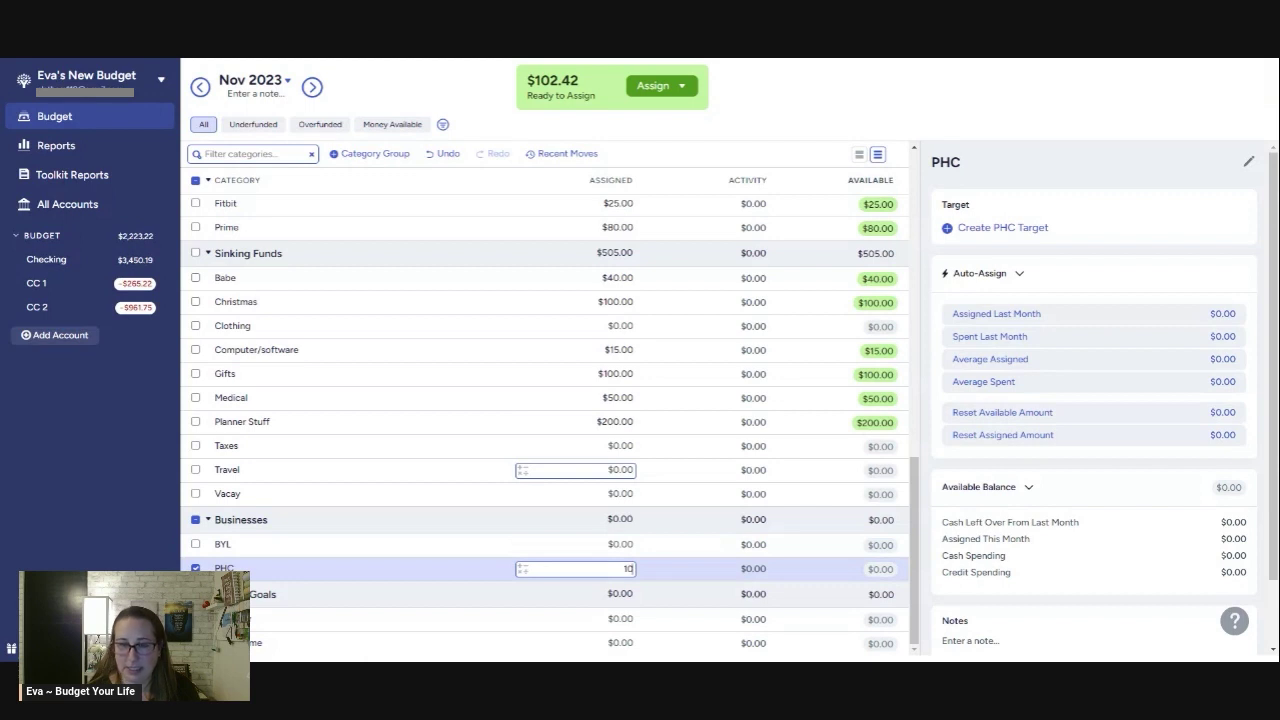
{"action": "key", "text": "shift+Tab"}
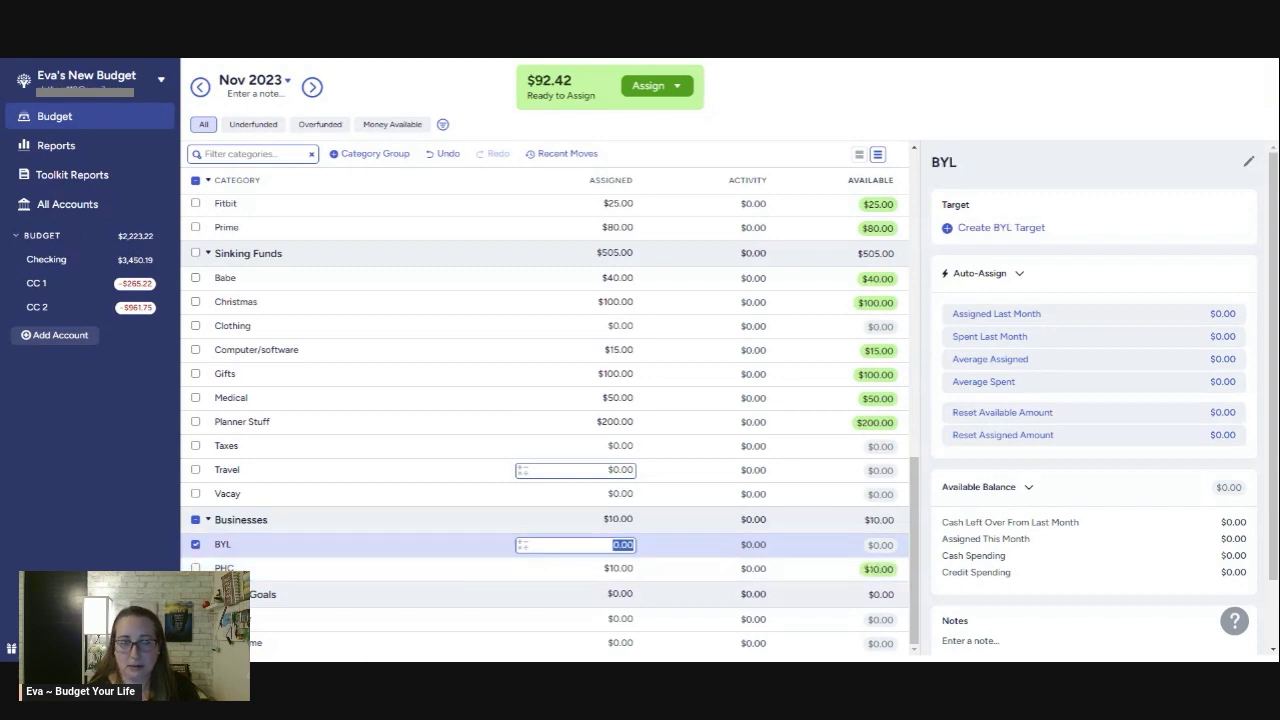
{"action": "type", "text": "75"}
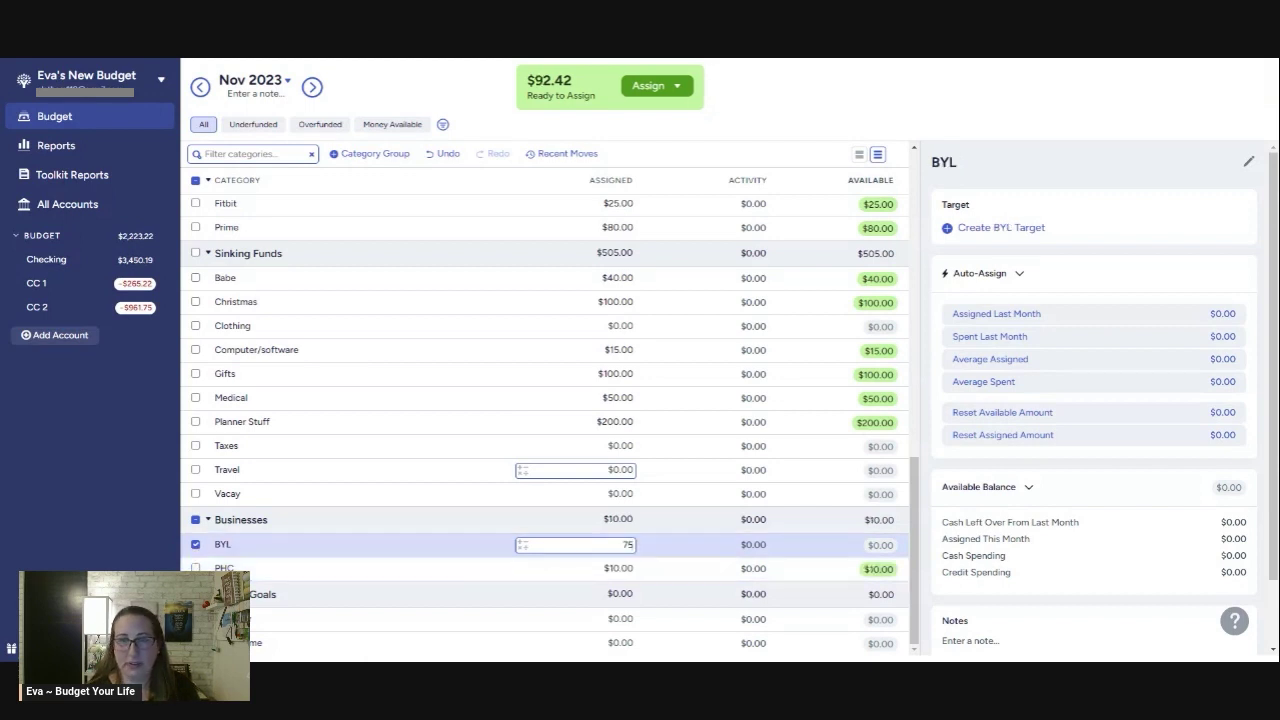
{"action": "key", "text": "Tab"}
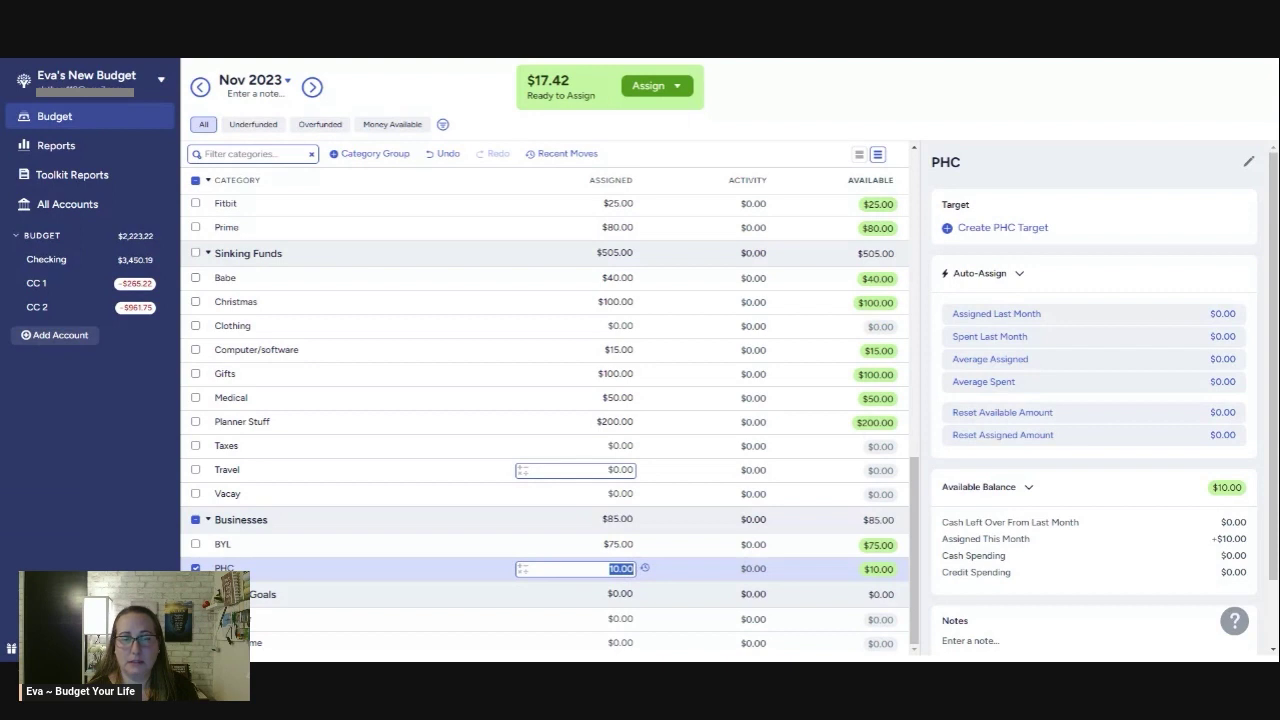
{"action": "key", "text": "Tab"}
{"action": "key", "text": "Tab"}
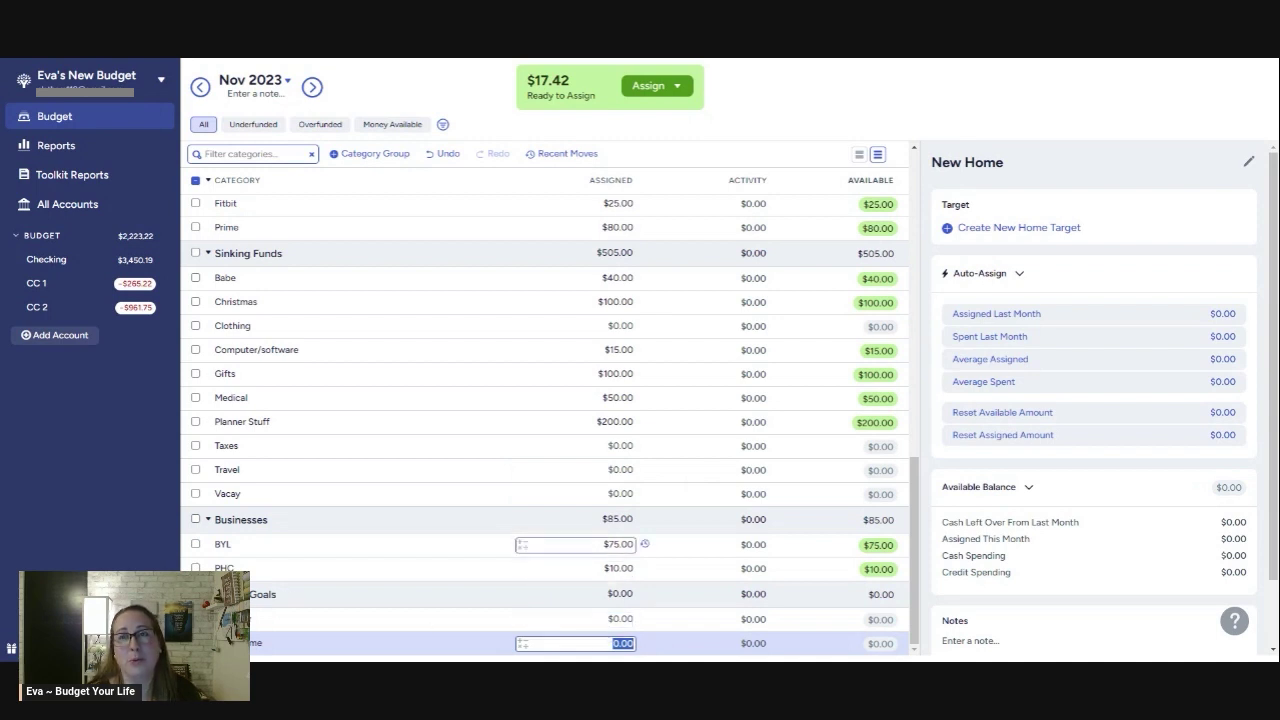
Add the remaining $17.42 to the amount assigned to Groceries in the Envelopes group.
{"action": "scroll", "coordinate": [575, 544], "scroll_direction": "up", "scroll_amount": 15}
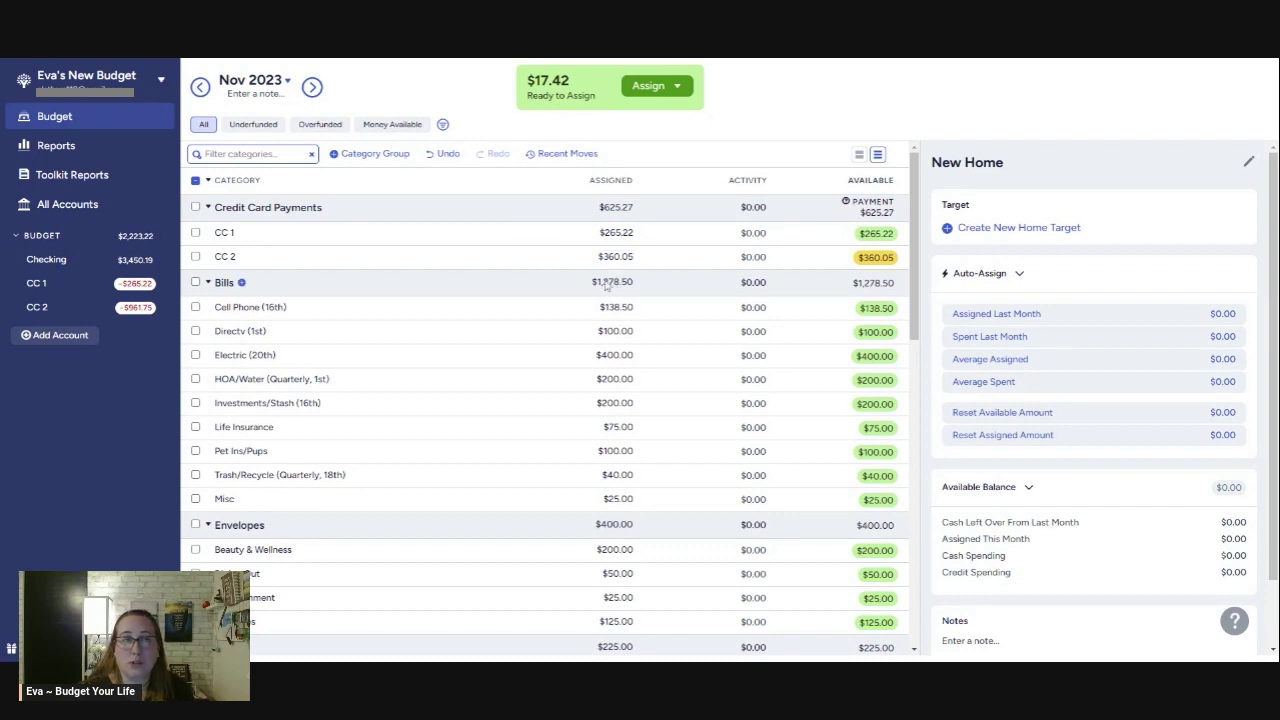
{"action": "scroll", "coordinate": [613, 285], "scroll_direction": "down", "scroll_amount": 4}
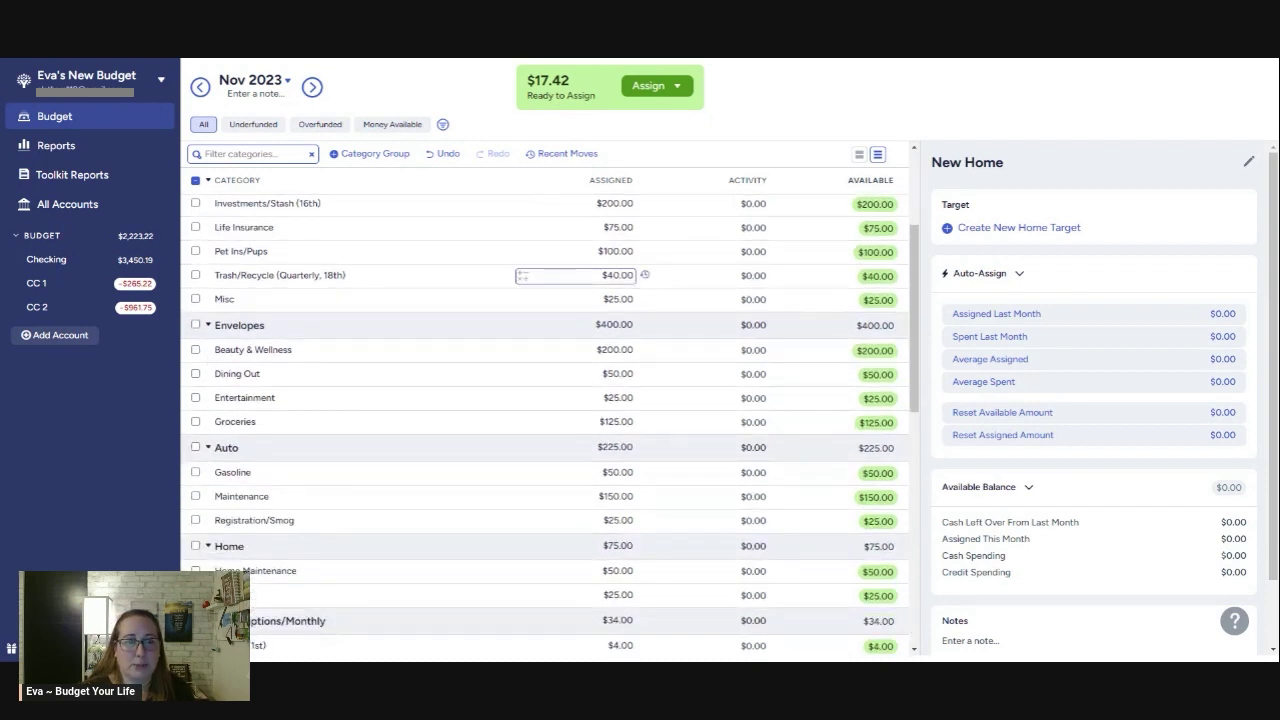
{"action": "scroll", "coordinate": [580, 472], "scroll_direction": "down", "scroll_amount": 1}
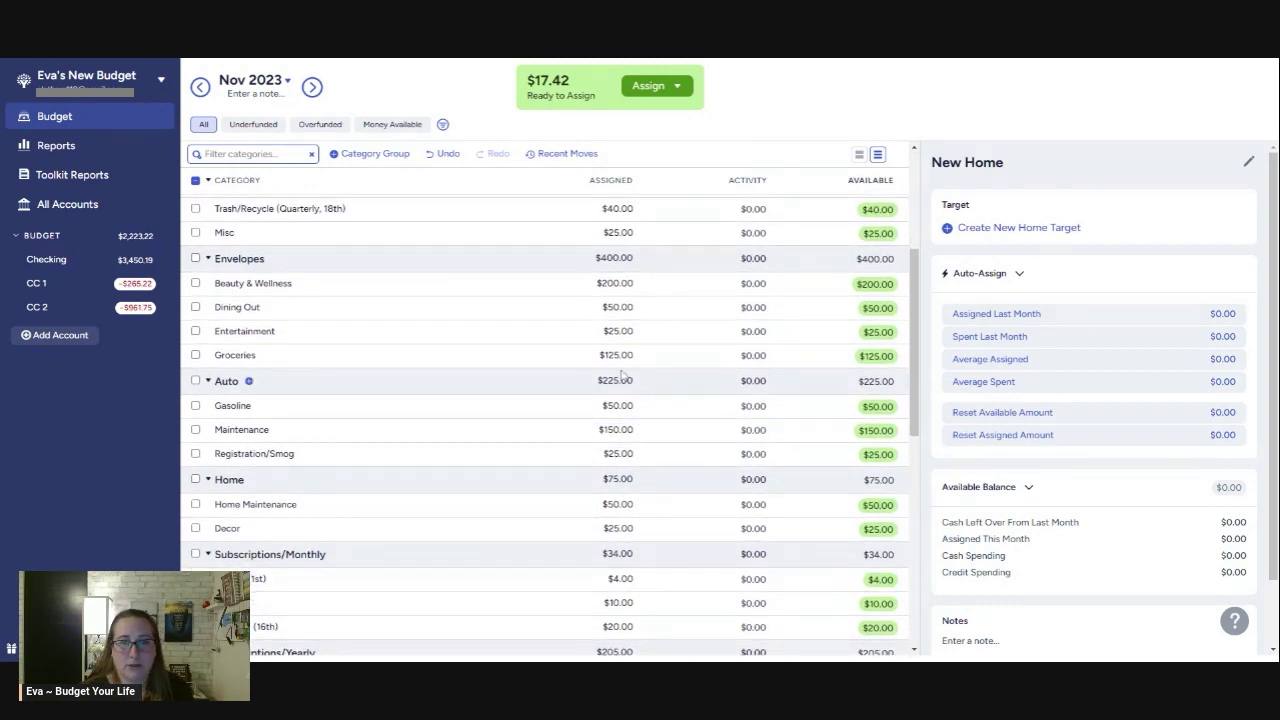
{"action": "left_click", "coordinate": [590, 355]}
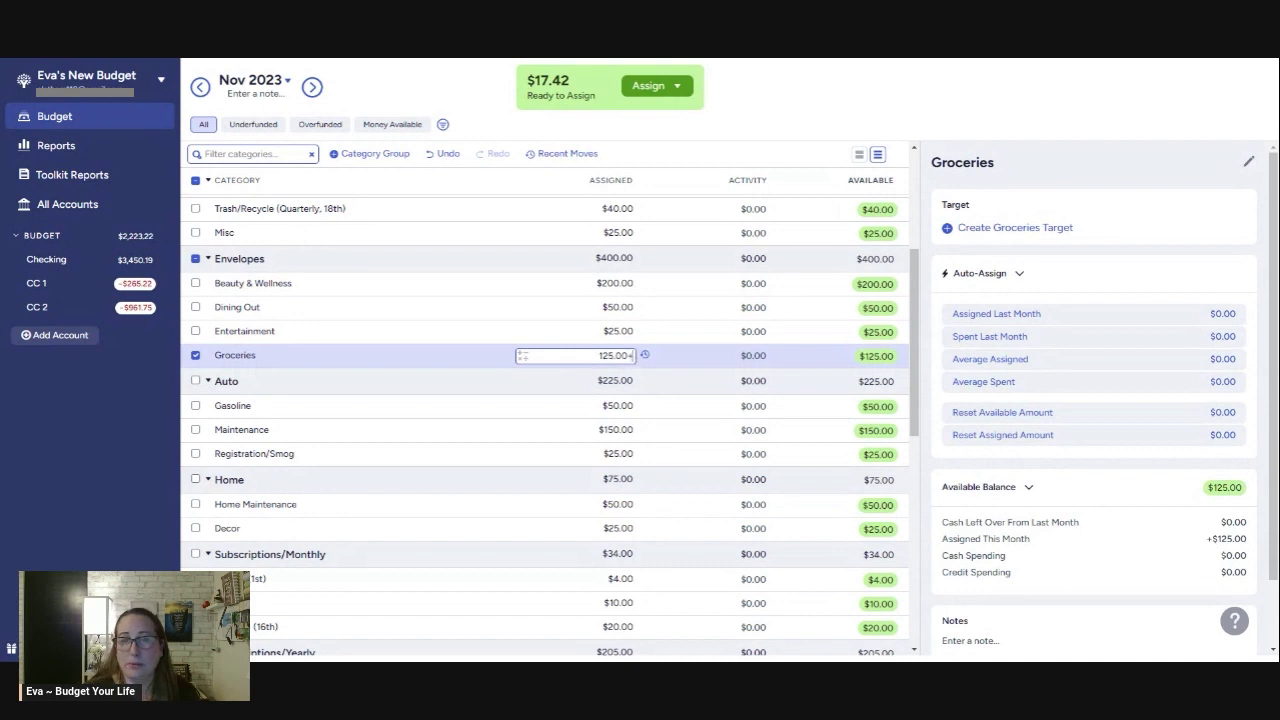
{"action": "type", "text": "+17.42"}
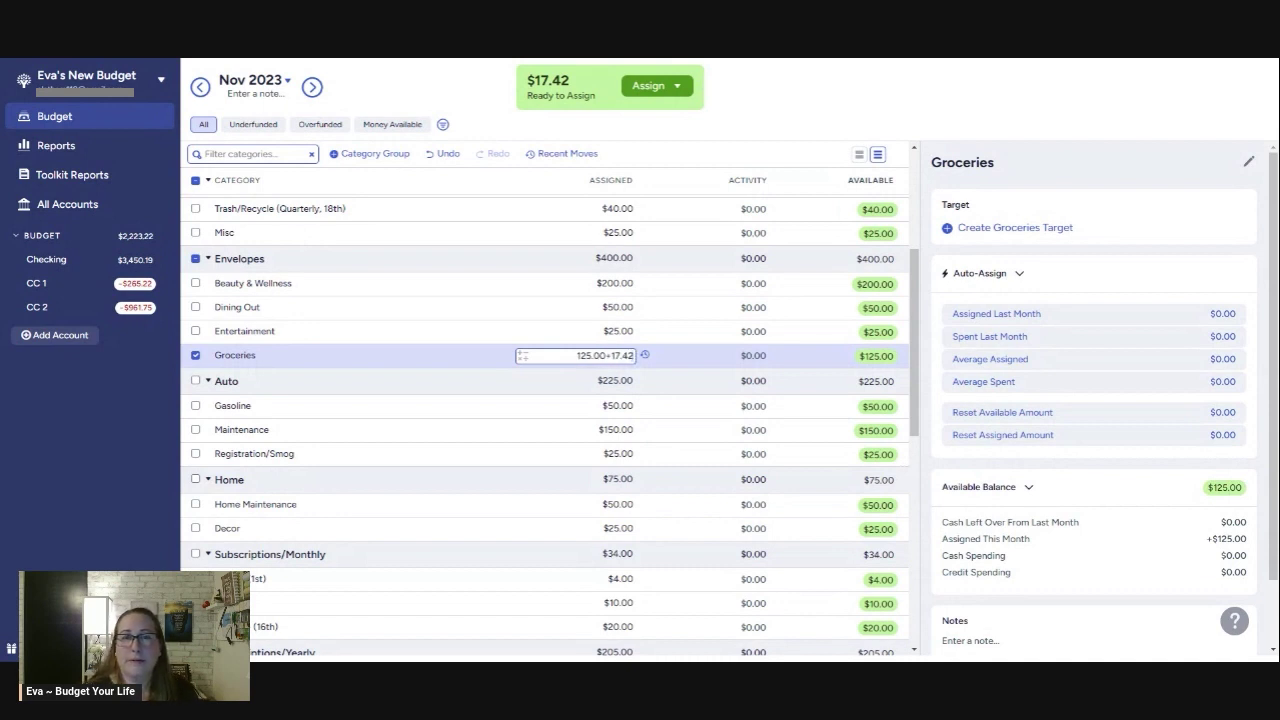
{"action": "key", "text": "Return"}
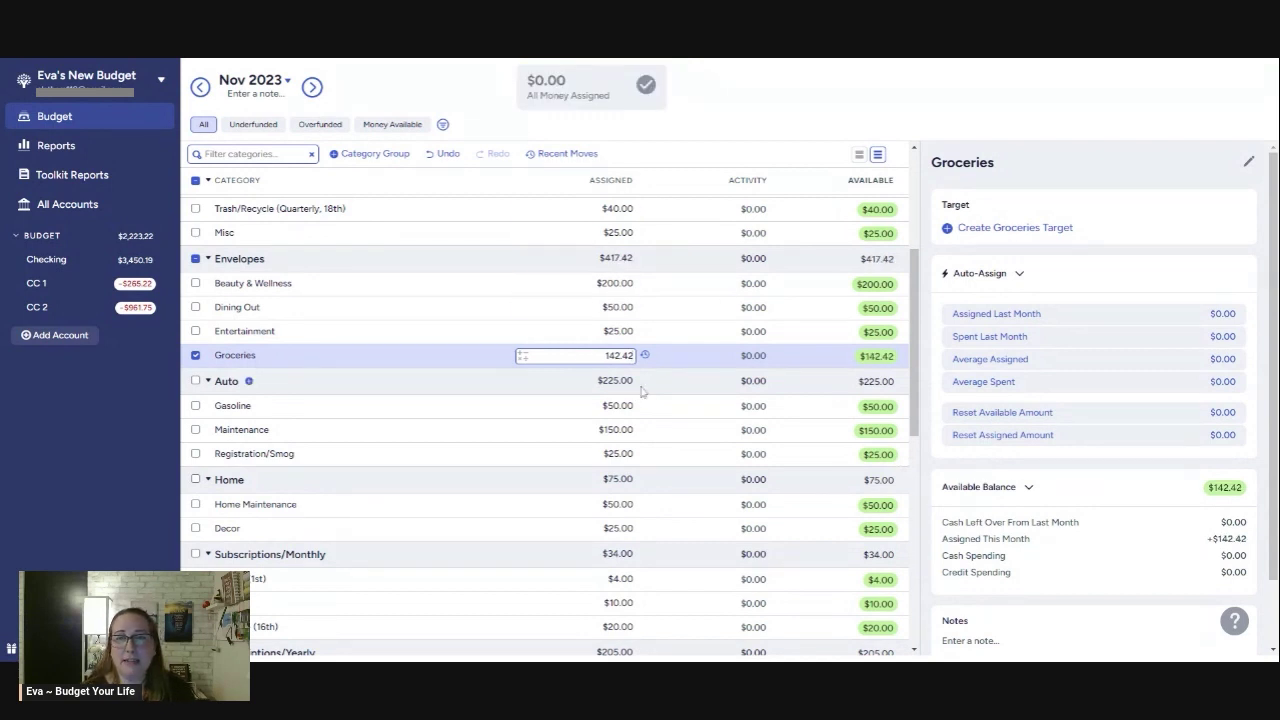
{"action": "scroll", "coordinate": [841, 229], "scroll_direction": "down", "scroll_amount": 5}
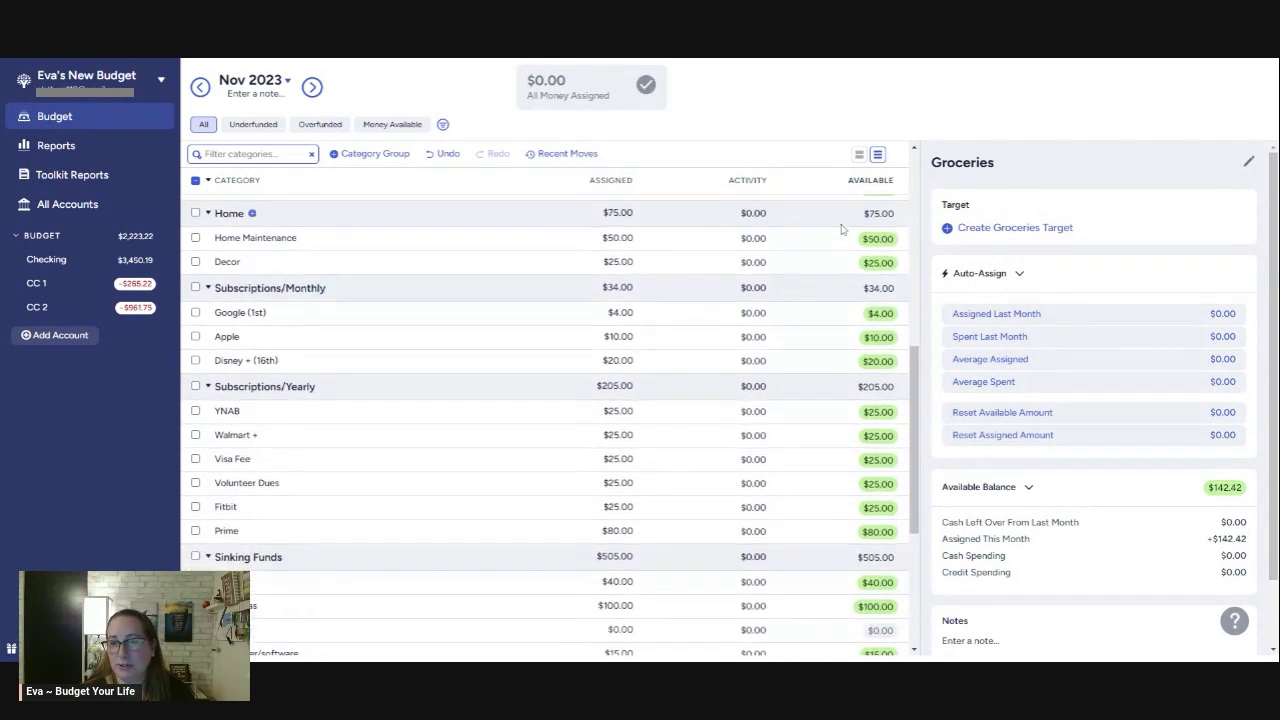
{"action": "scroll", "coordinate": [841, 229], "scroll_direction": "down", "scroll_amount": 6}
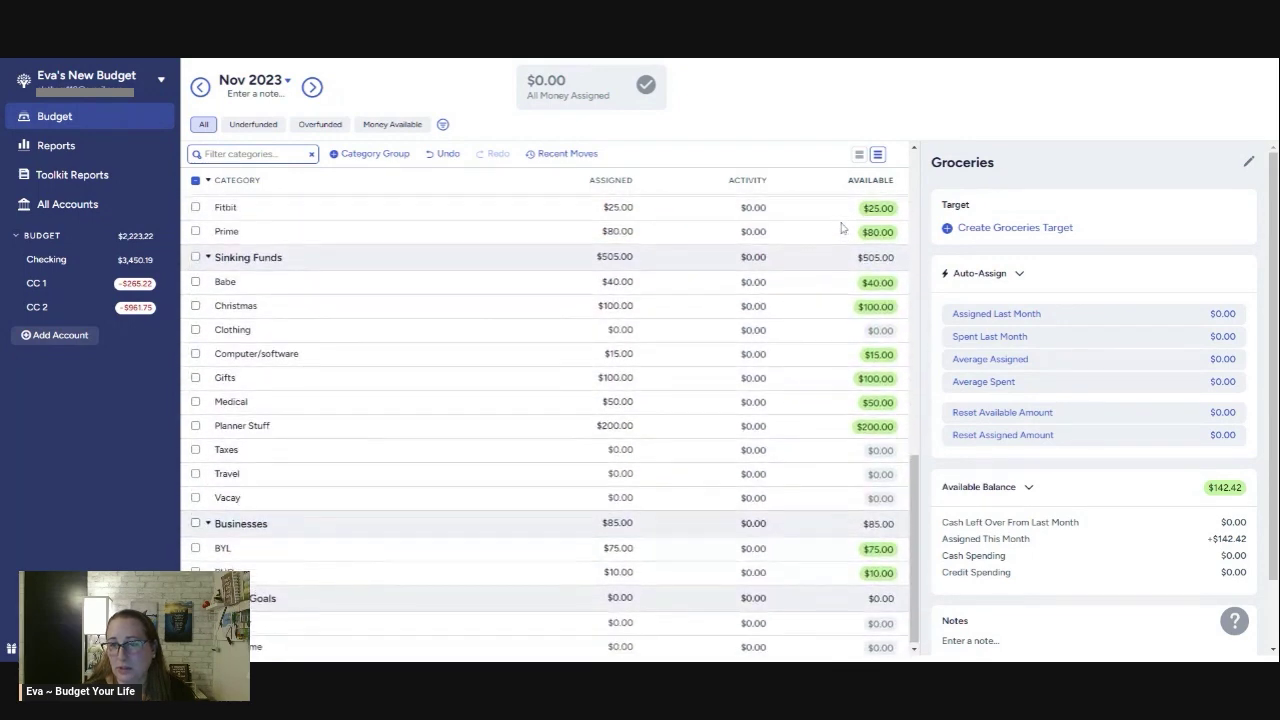
{"action": "scroll", "coordinate": [841, 229], "scroll_direction": "up", "scroll_amount": 12}
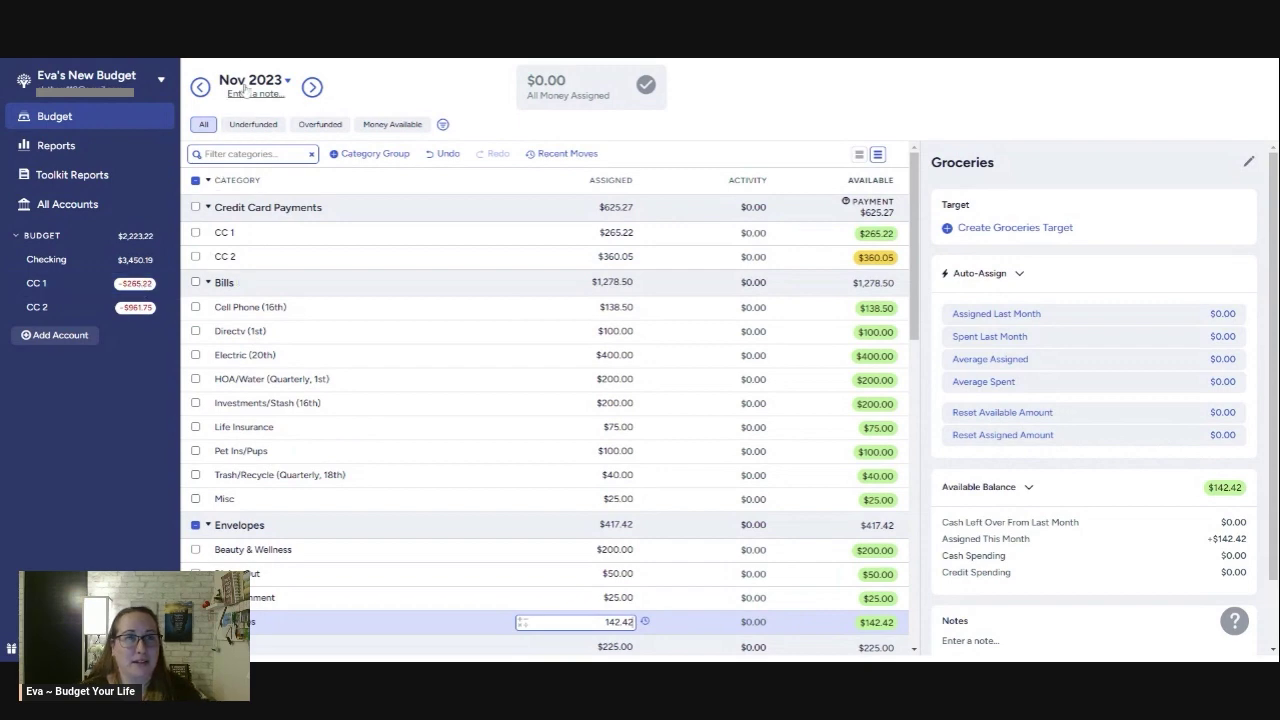
{"action": "scroll", "coordinate": [449, 243], "scroll_direction": "down", "scroll_amount": 10}
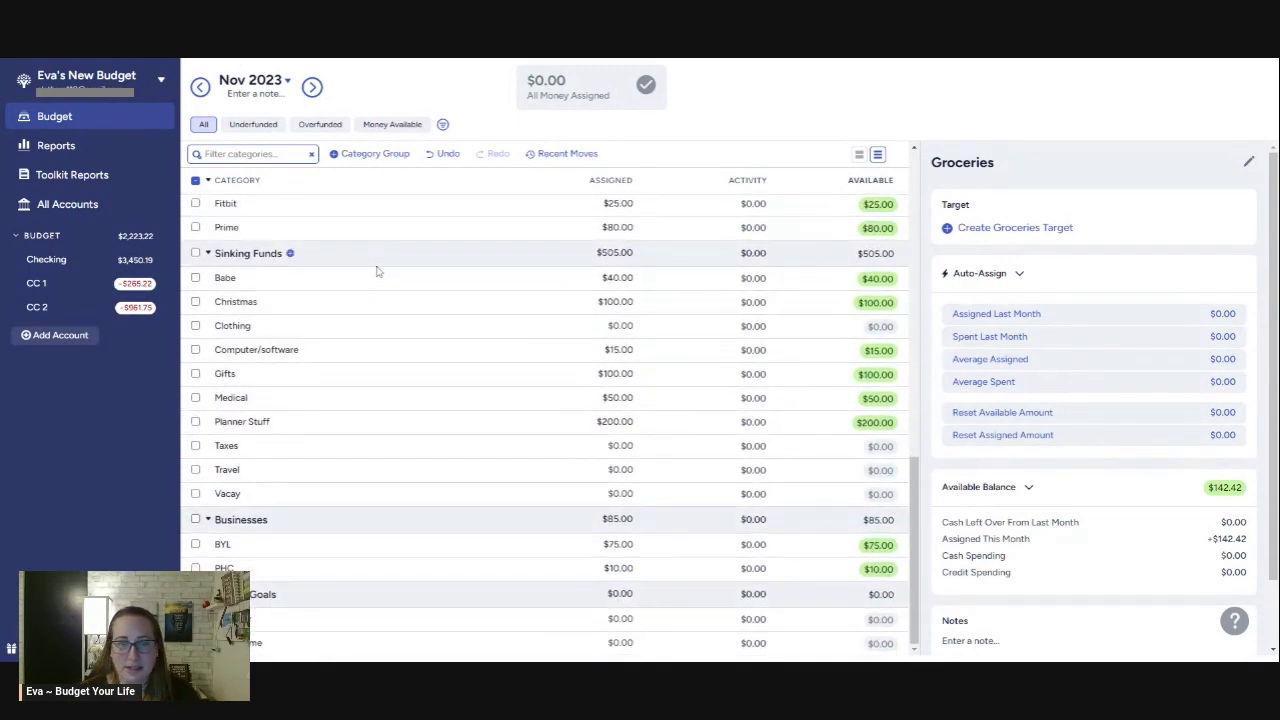
{"action": "scroll", "coordinate": [380, 278], "scroll_direction": "up", "scroll_amount": 10}
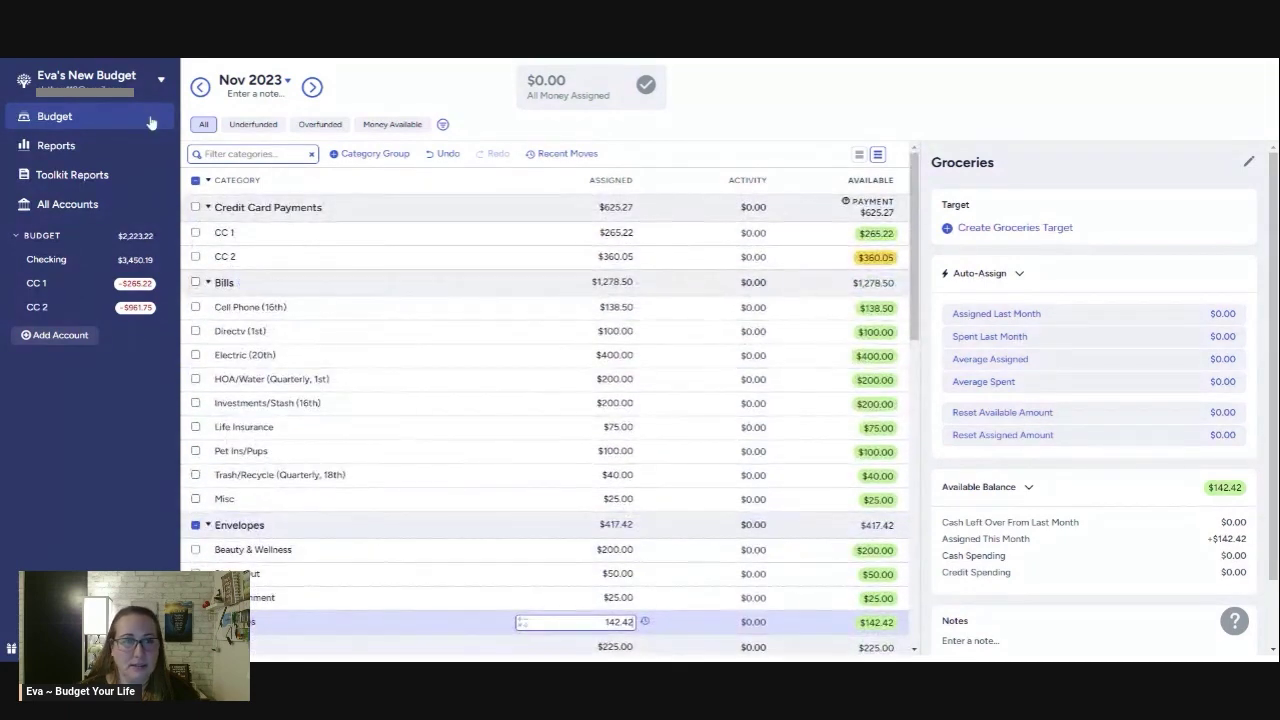